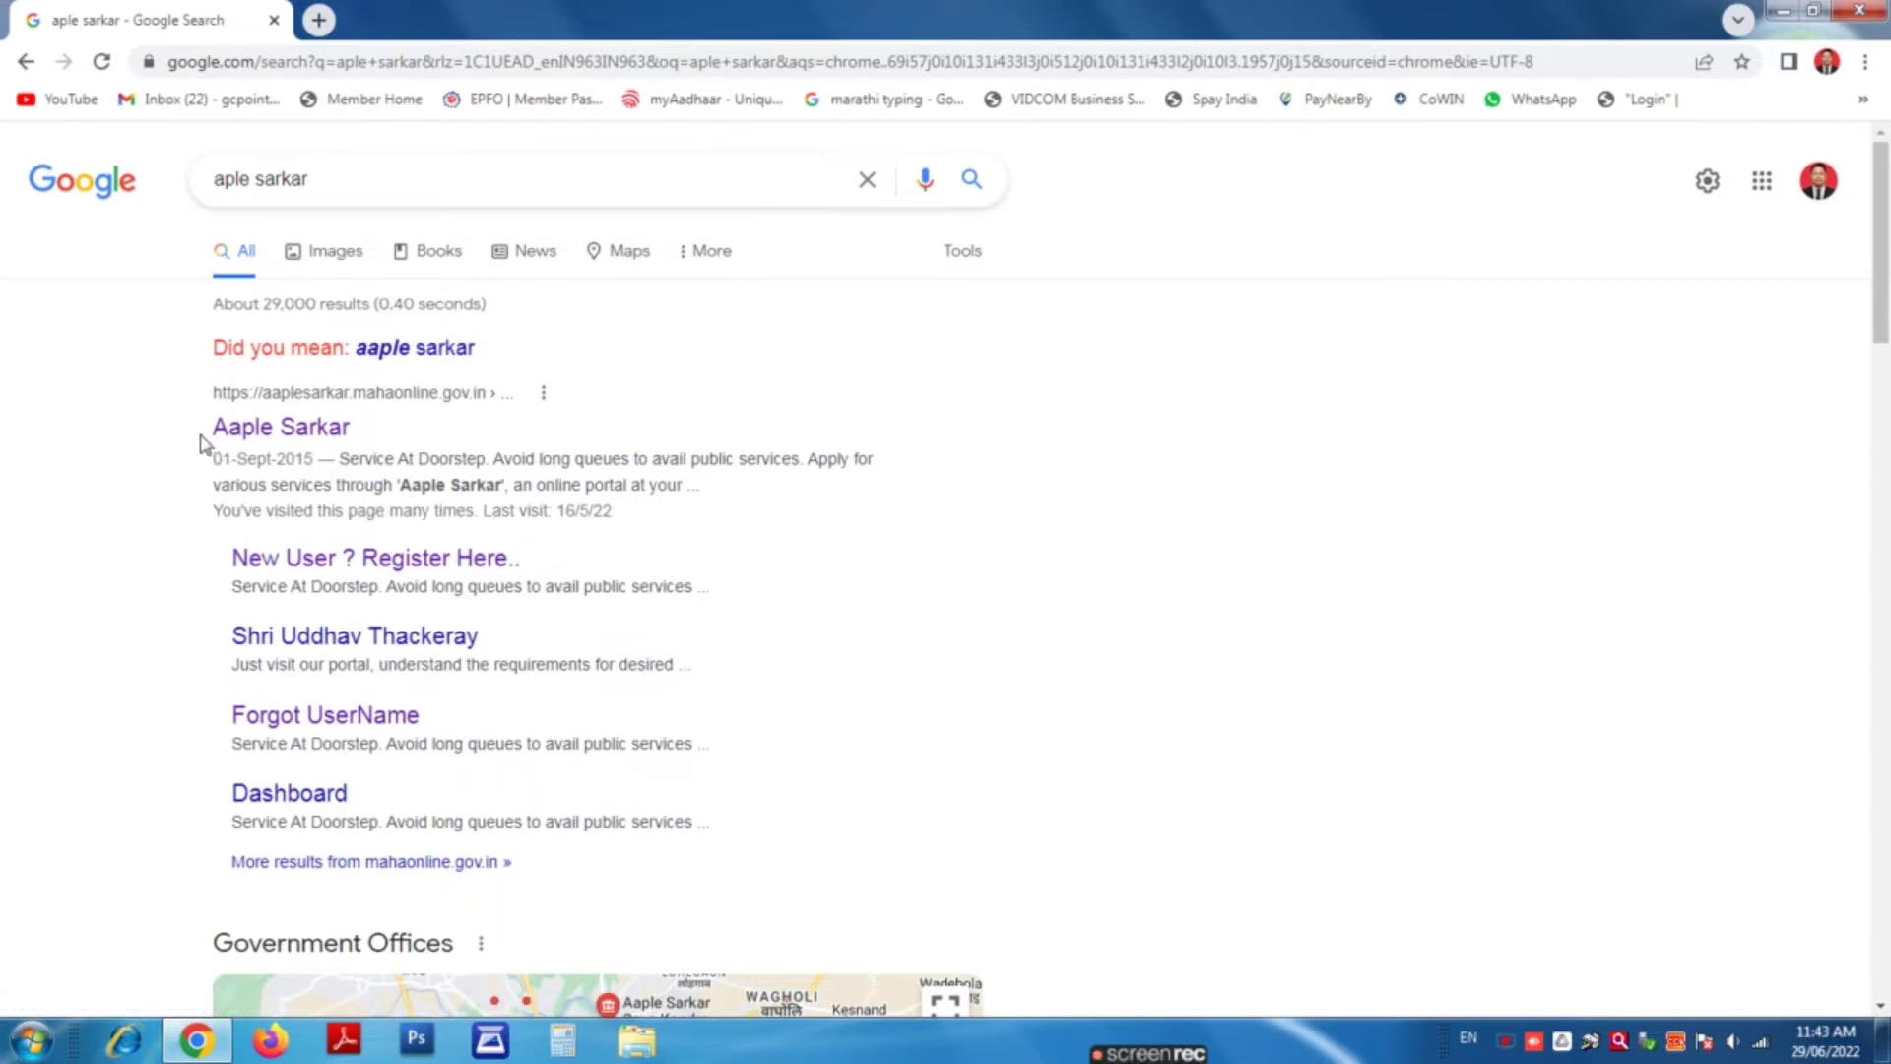
- Open the Aaple Sarkar portal from its Google search result
drag(202, 431, 352, 431)
click(129, 531)
drag(209, 427, 317, 439)
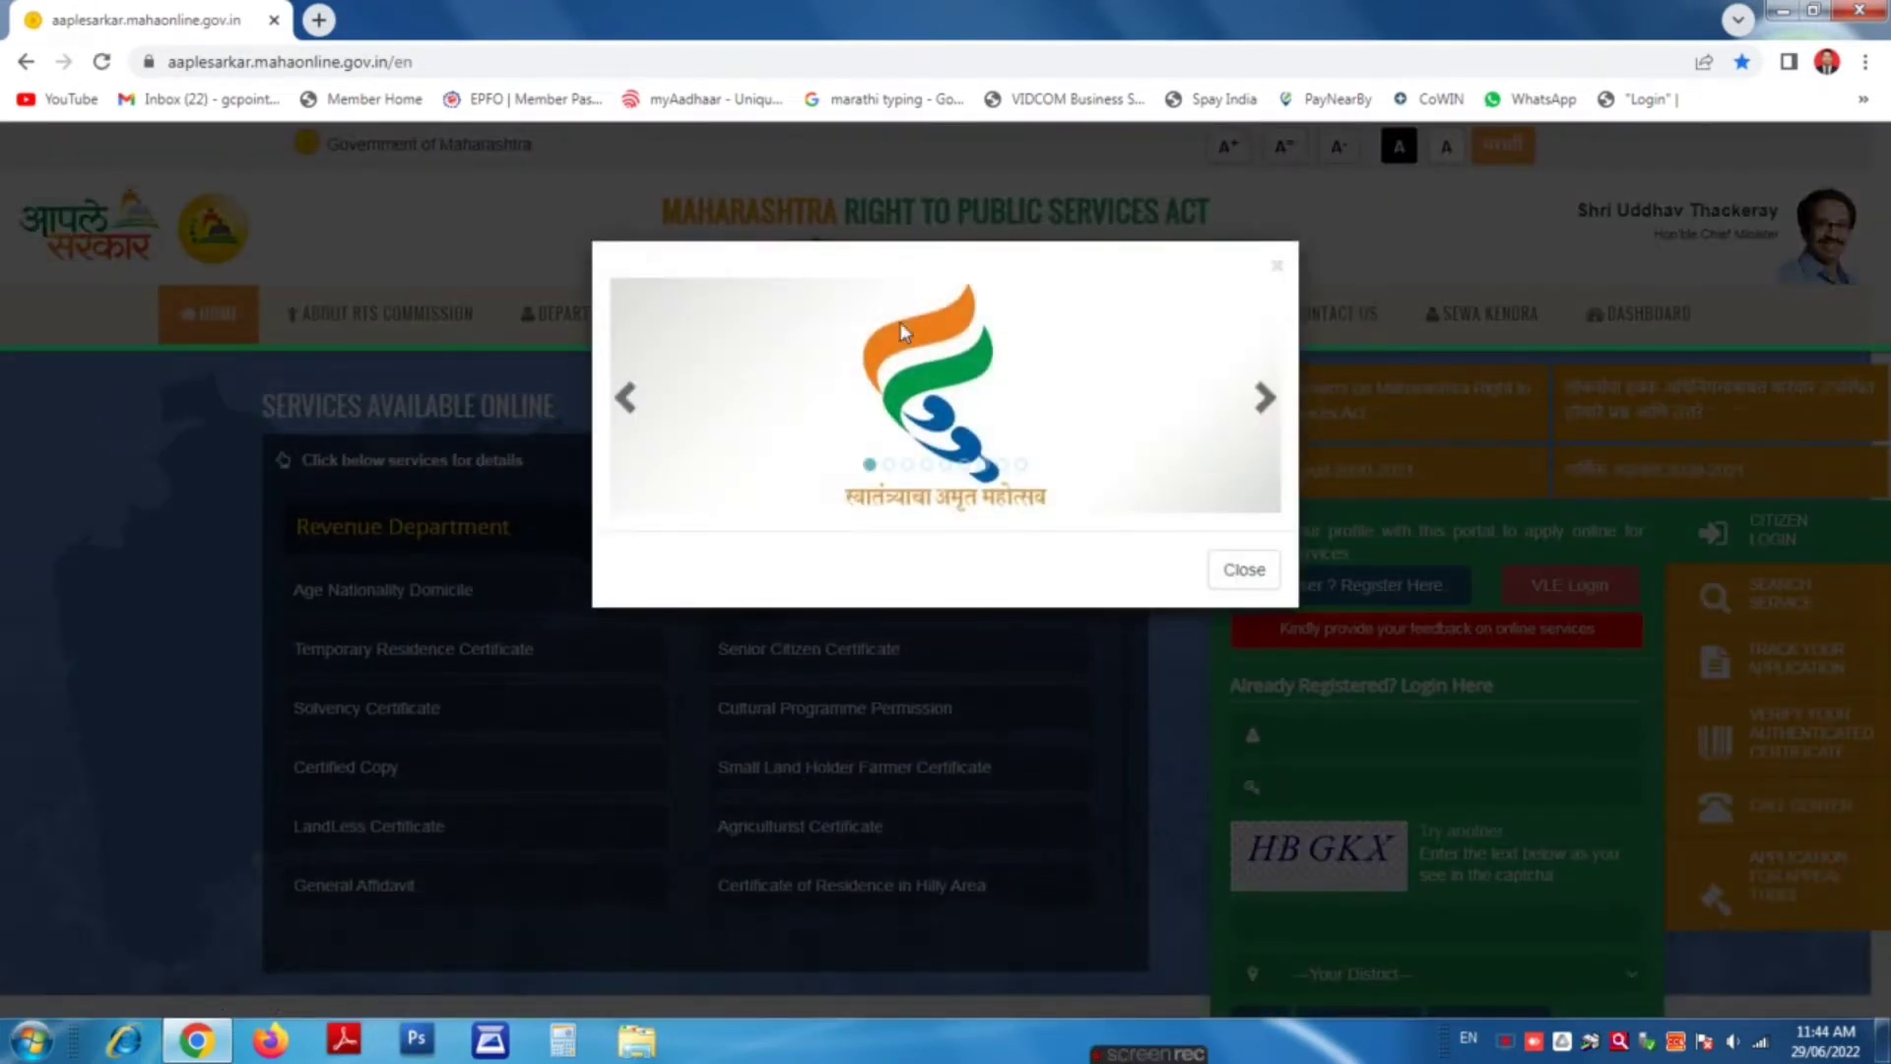
- Dismiss the welcome slideshow popup and go to the 'New User ? Register Here..' page
click(1240, 570)
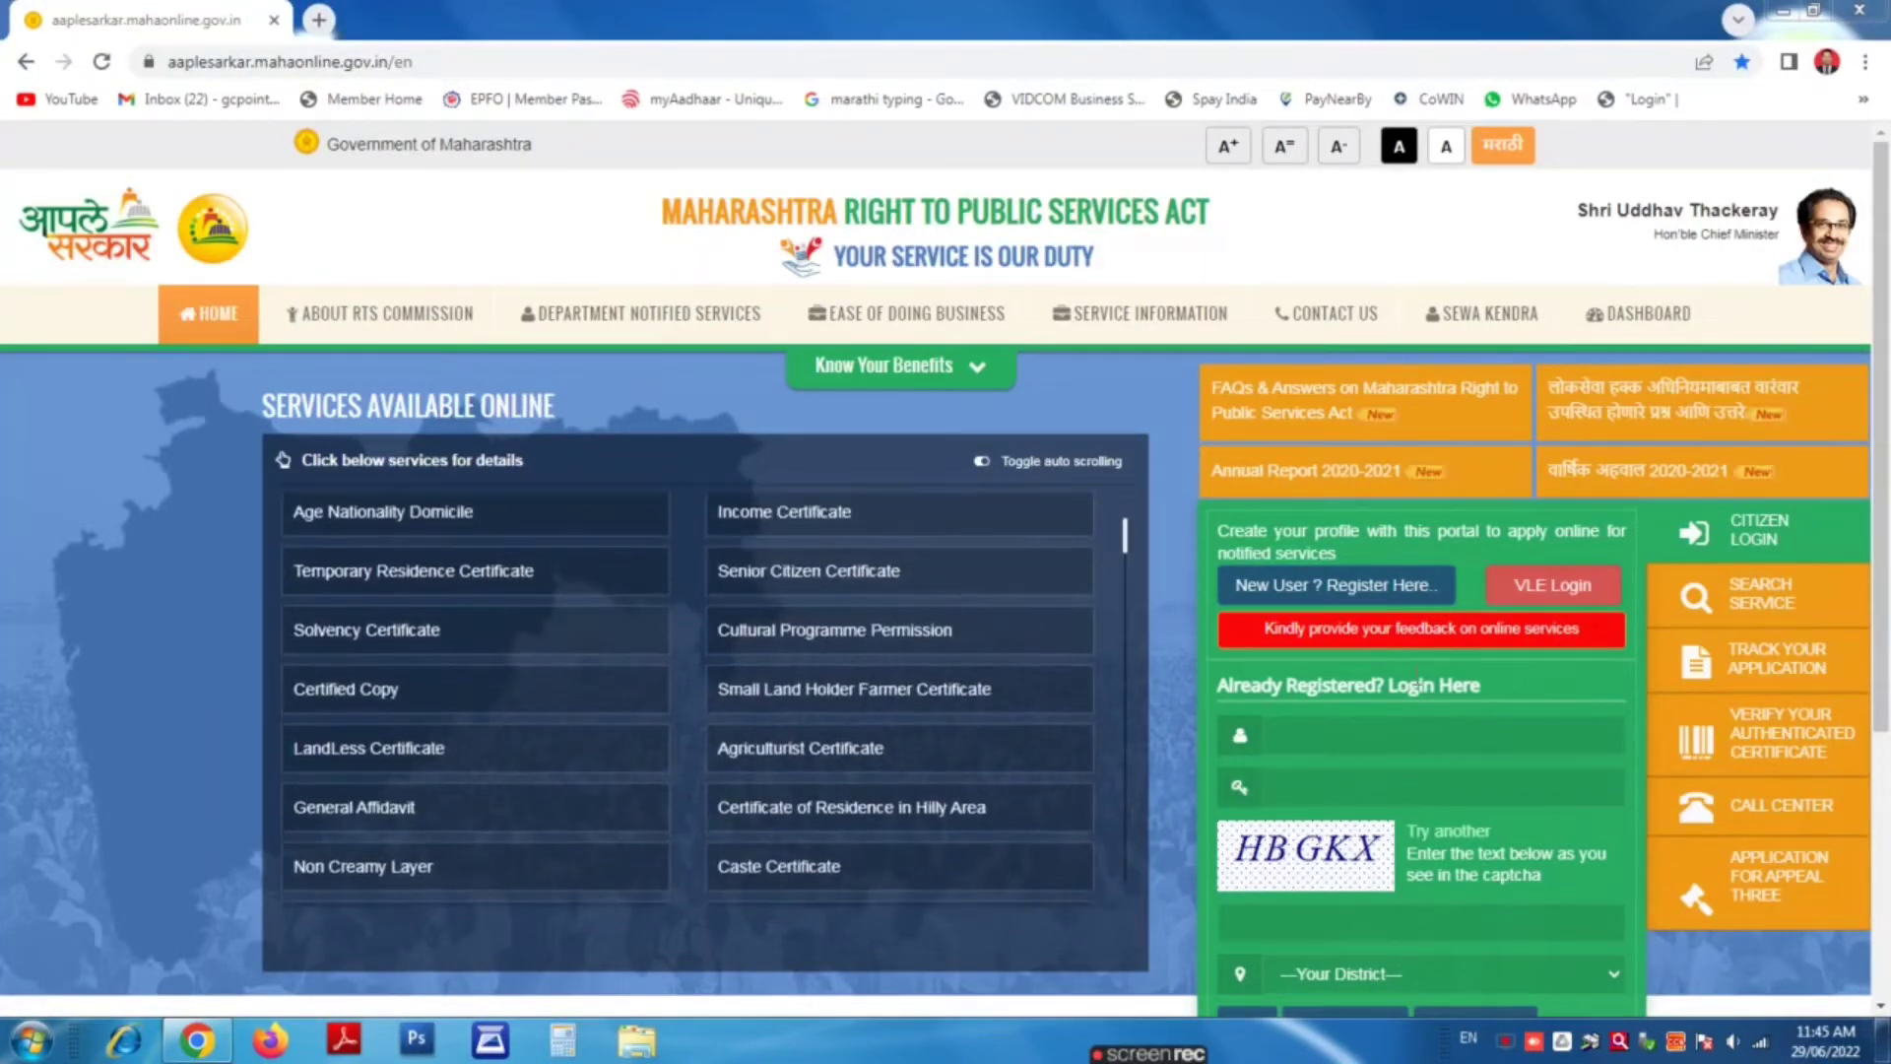
click(1408, 787)
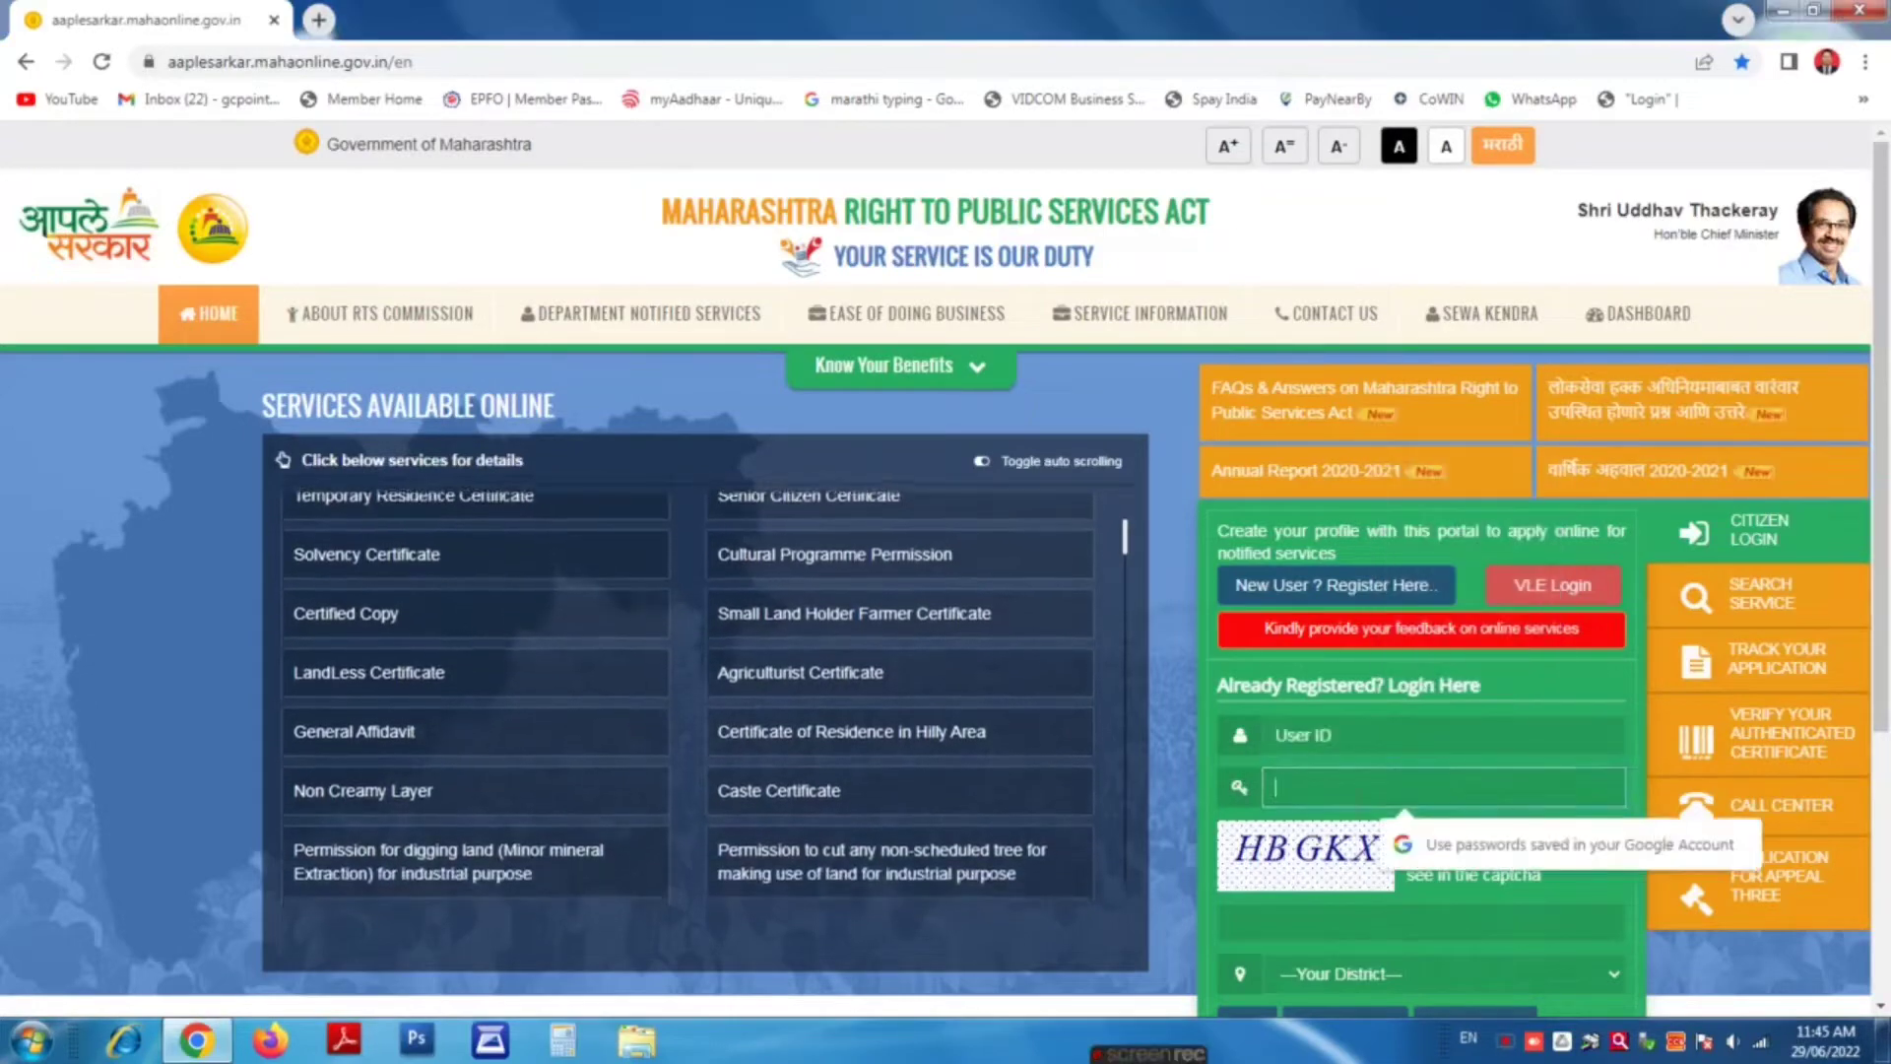
click(1446, 973)
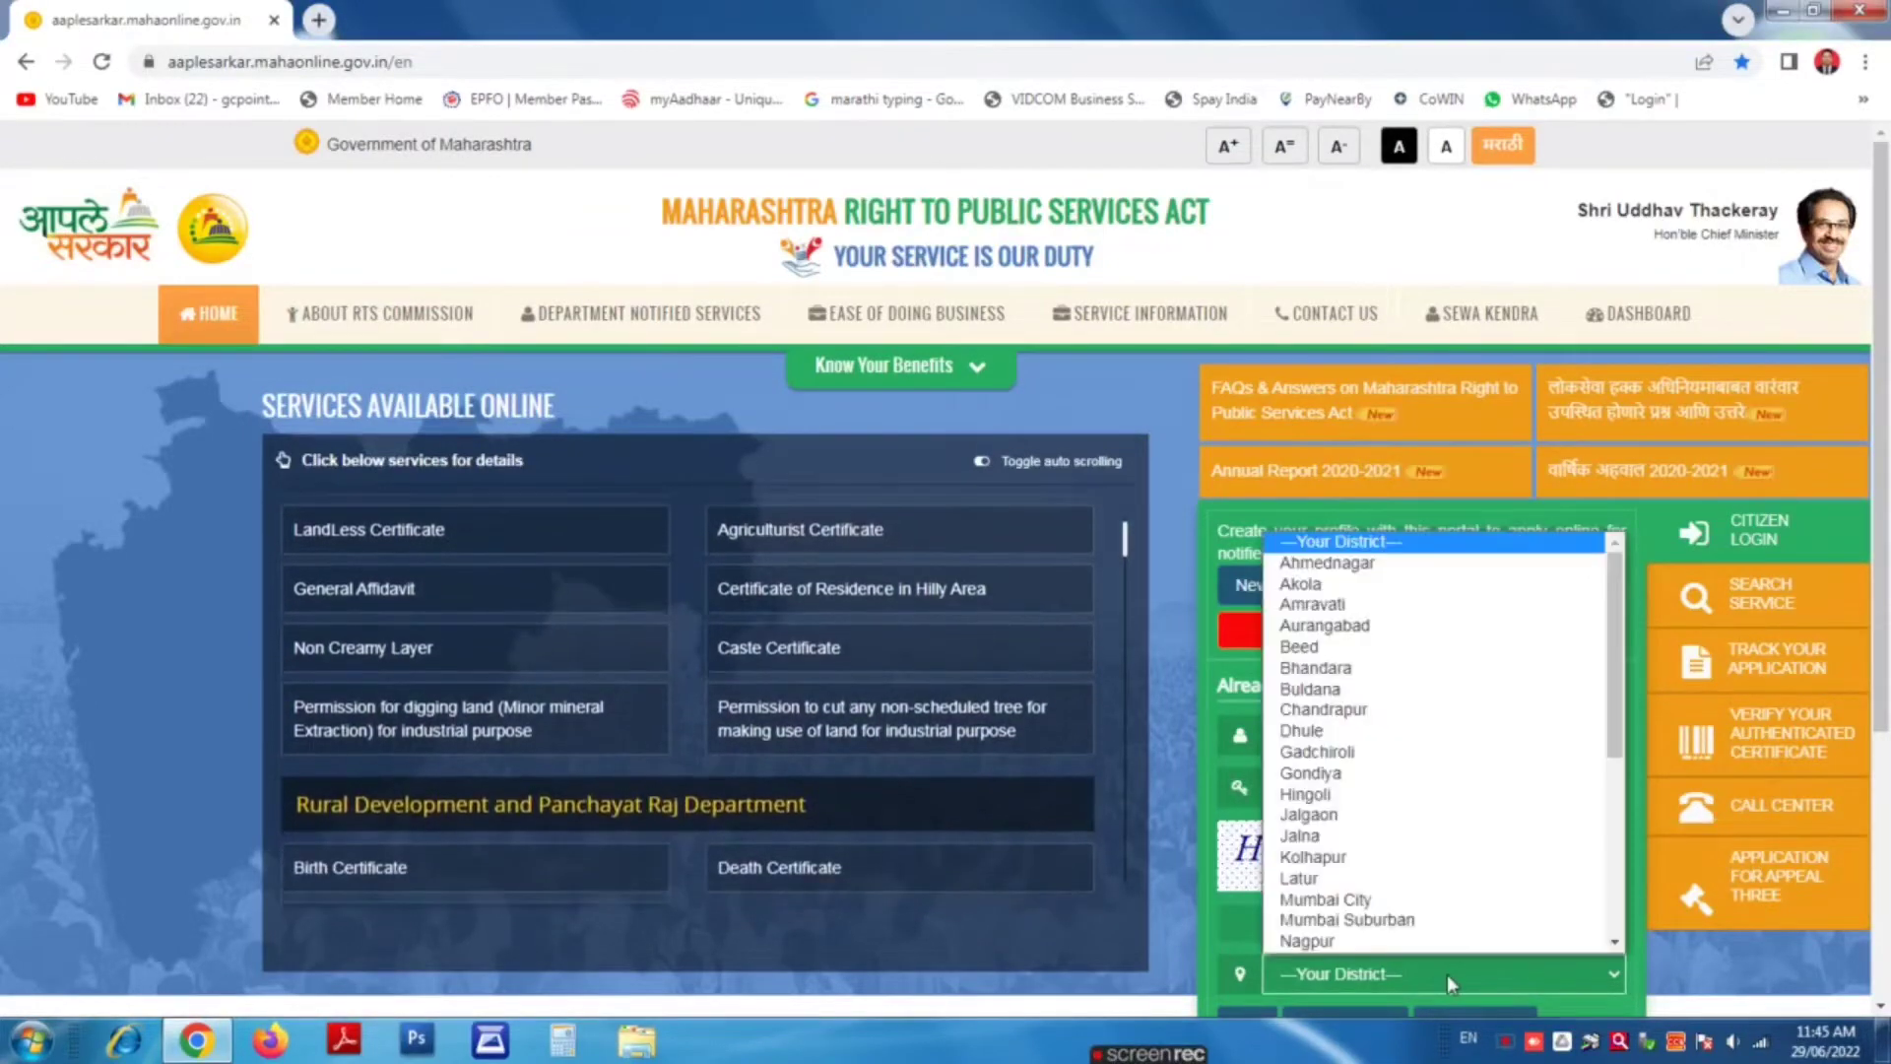
click(1447, 973)
scroll(1448, 971, down, 4)
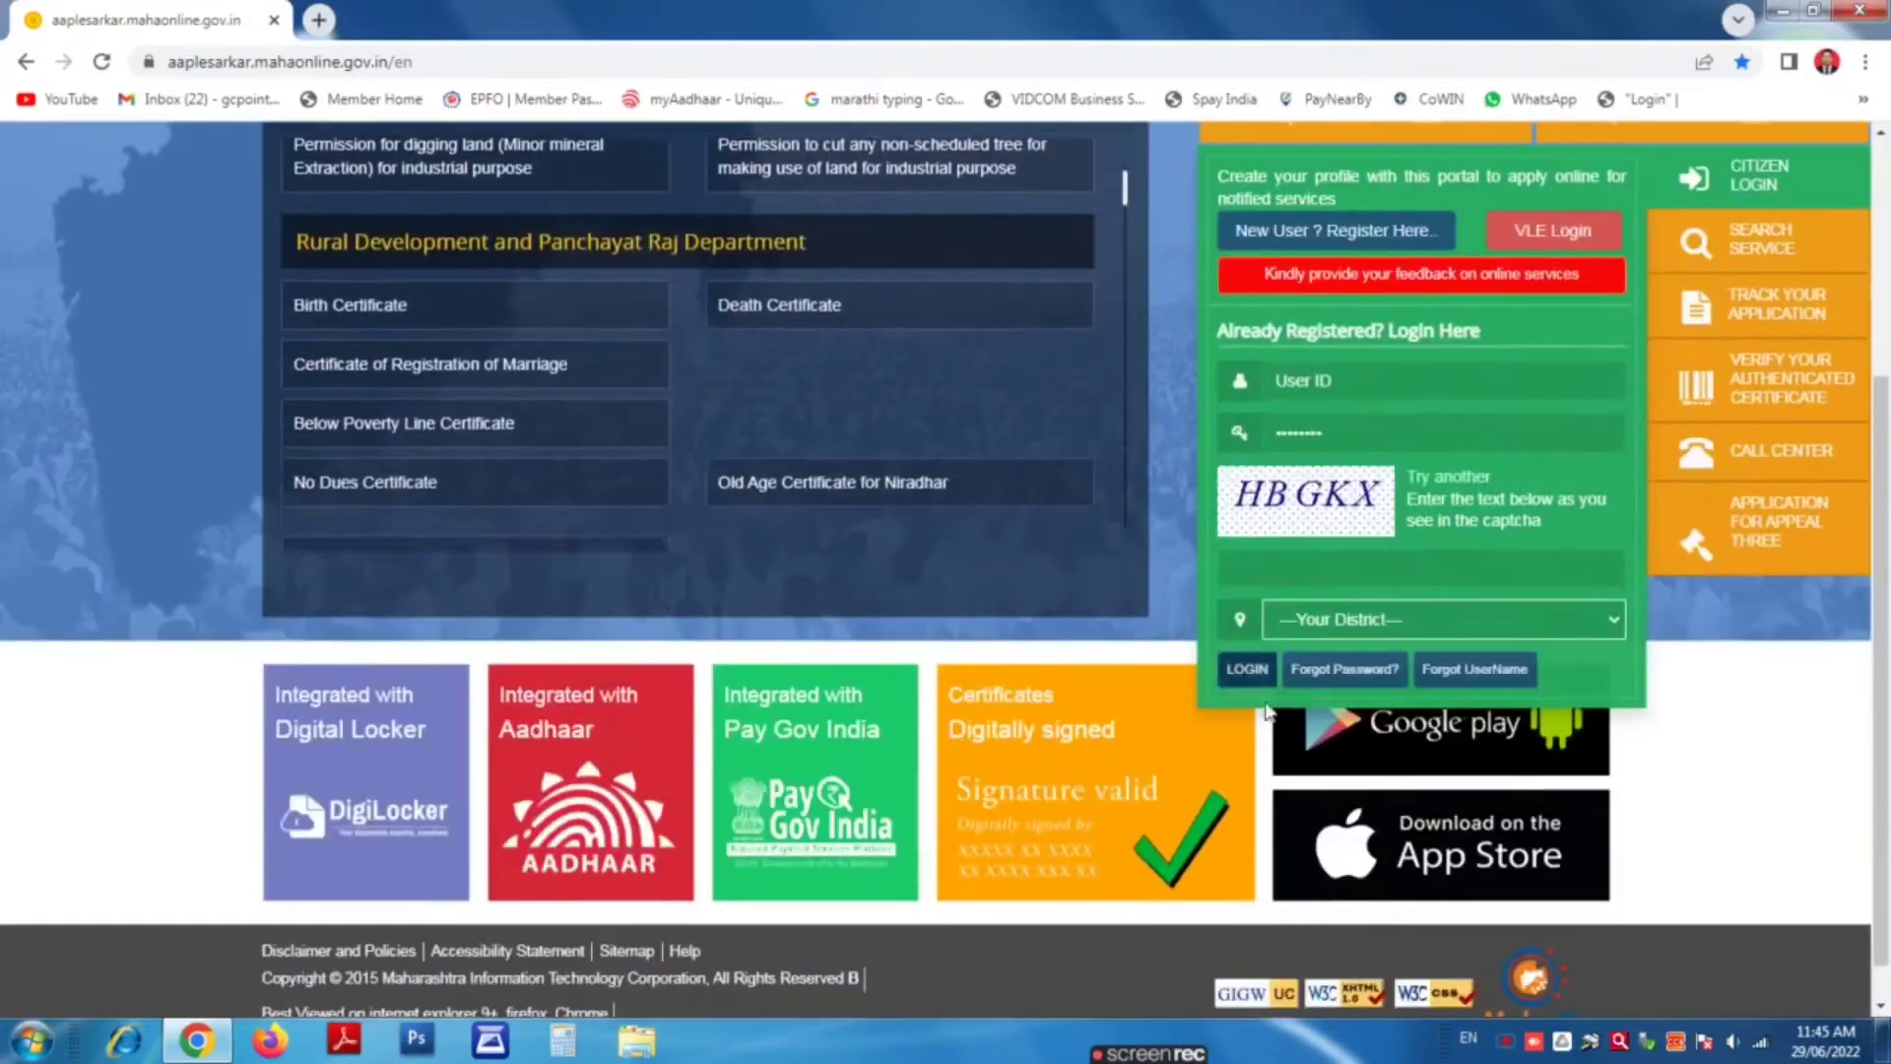
scroll(1268, 711, up, 4)
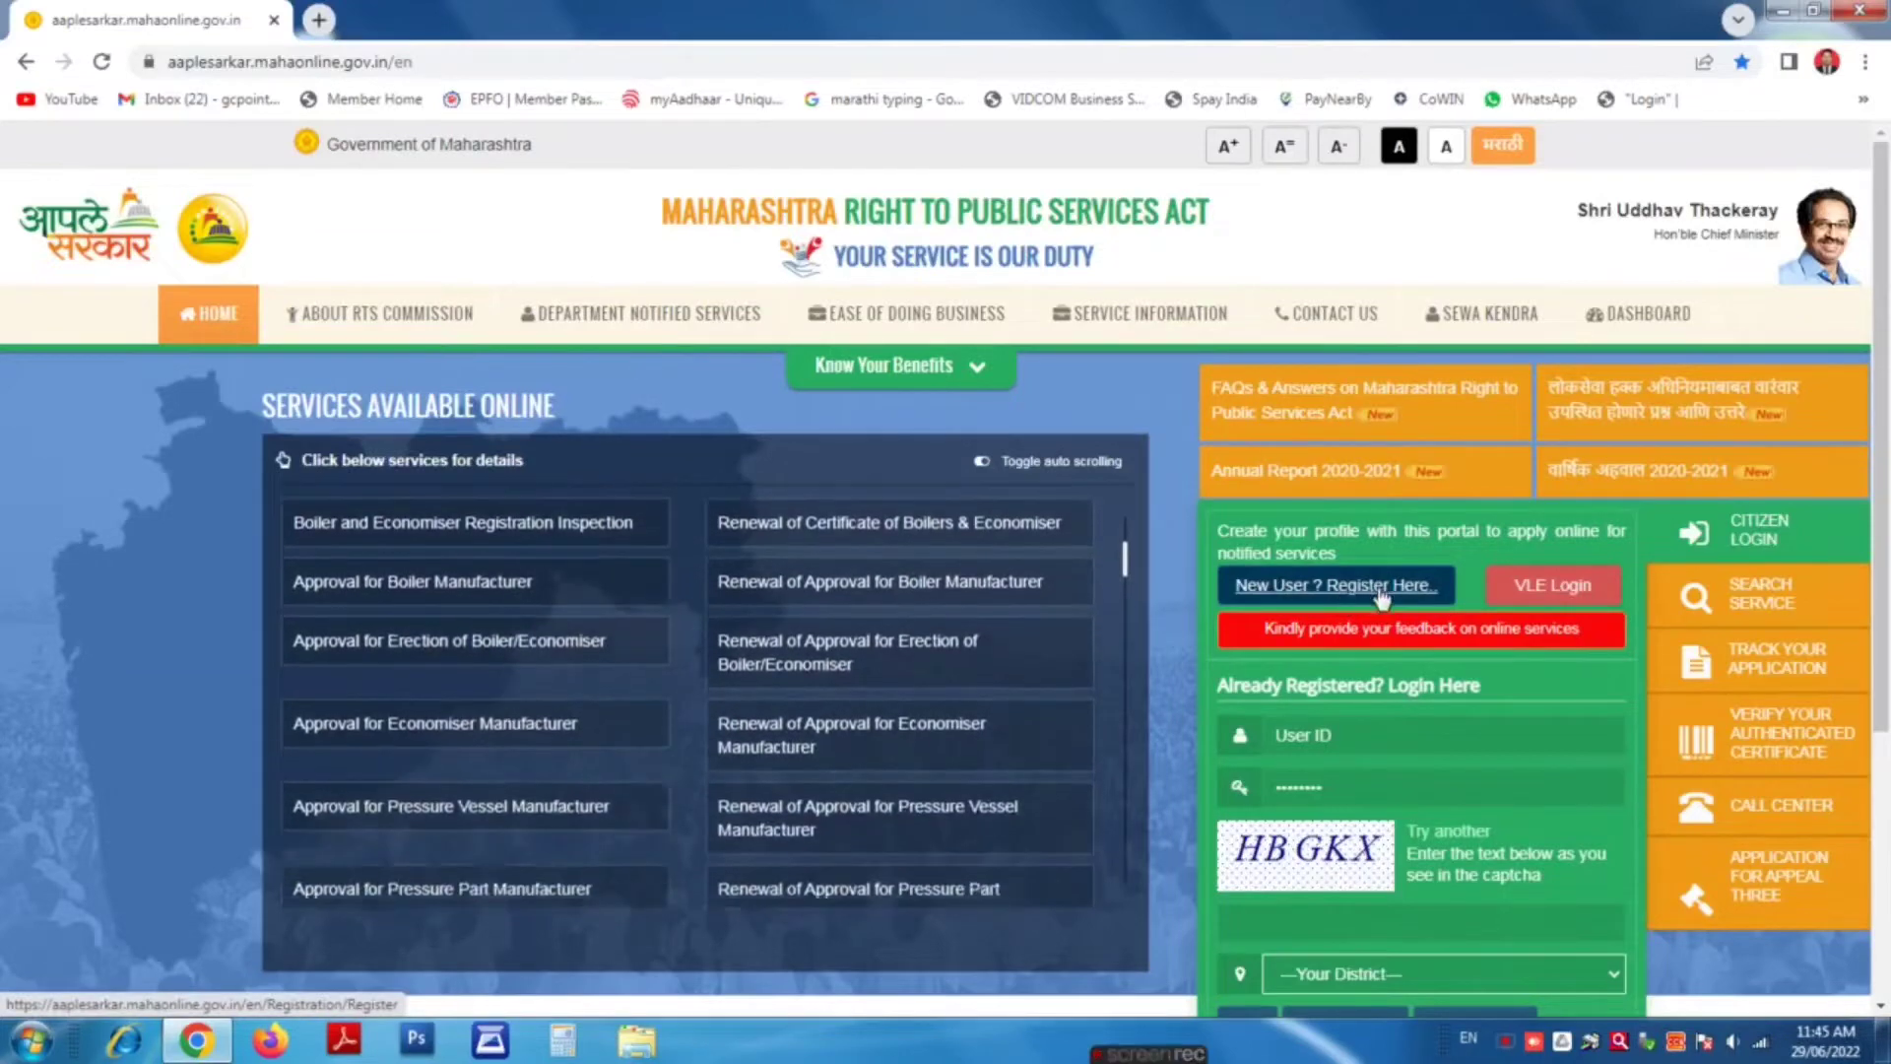
click(1325, 597)
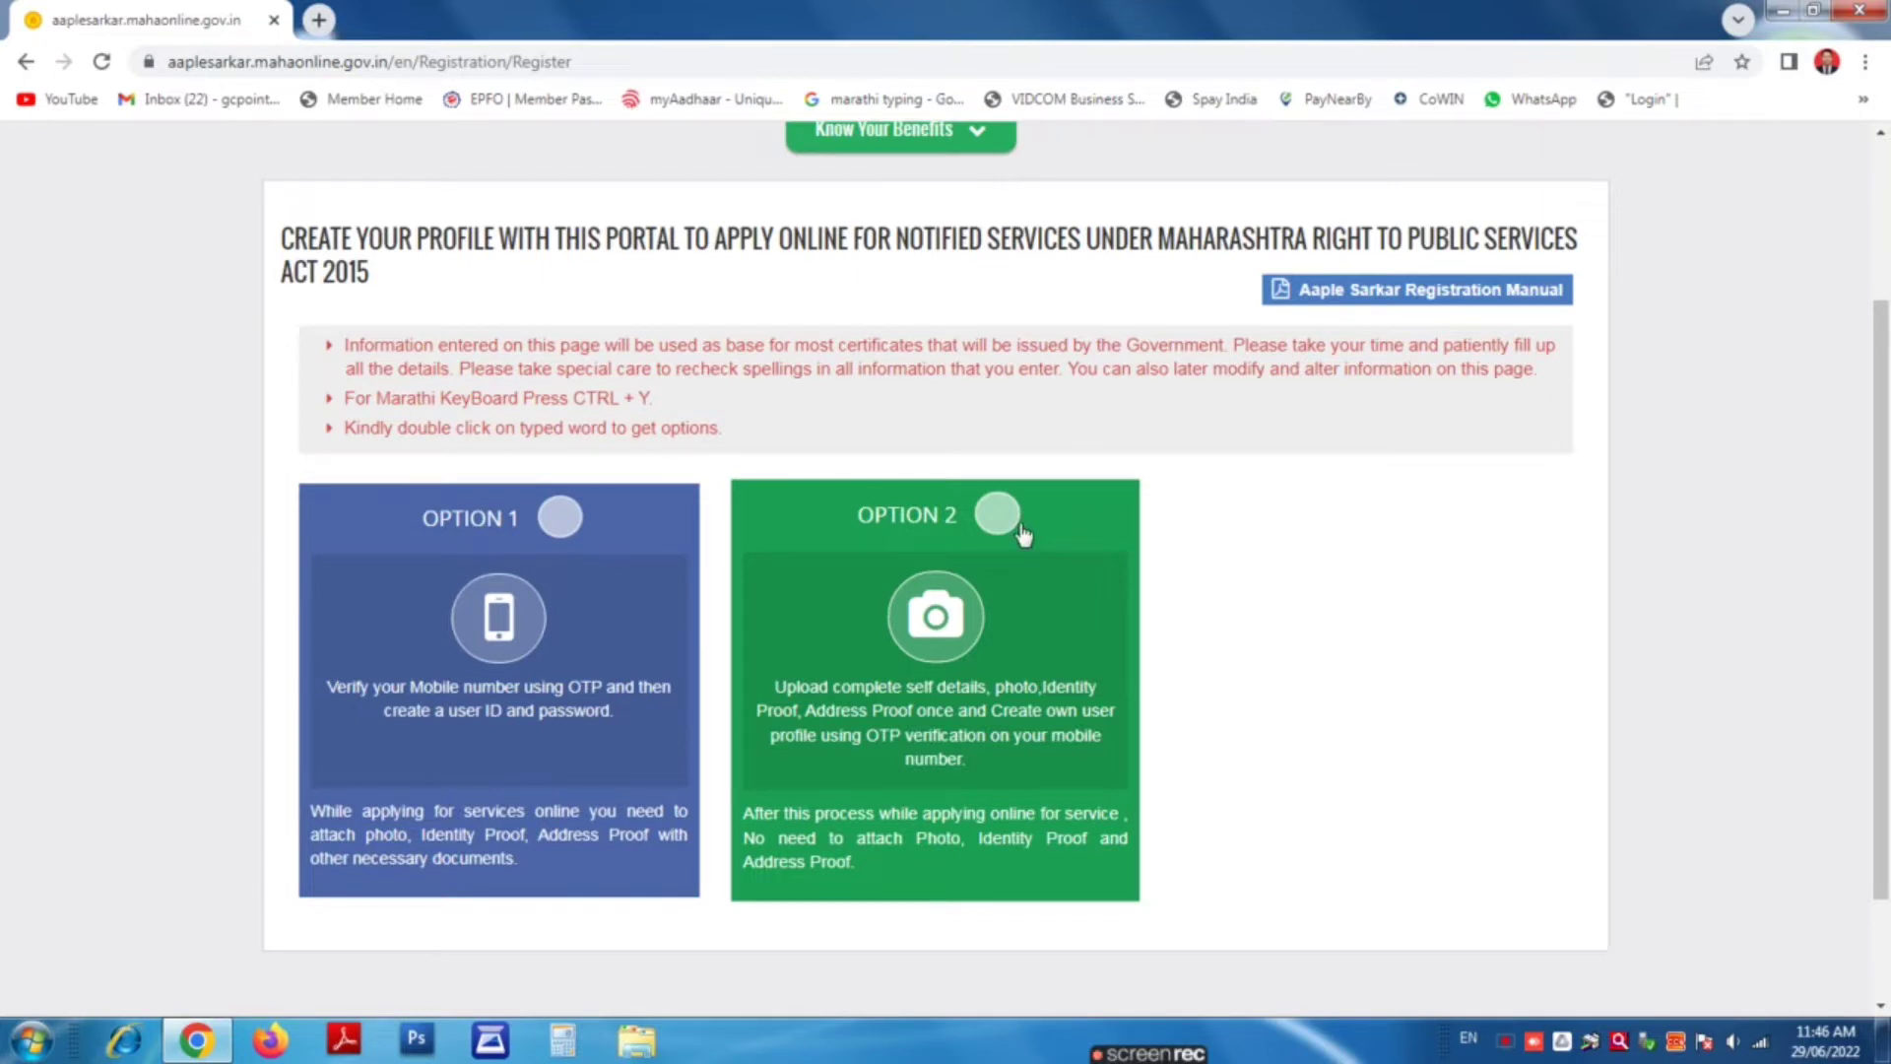
- Choose Option 1 (mobile OTP), set District to Pune, and begin entering the mobile number
click(564, 520)
click(483, 567)
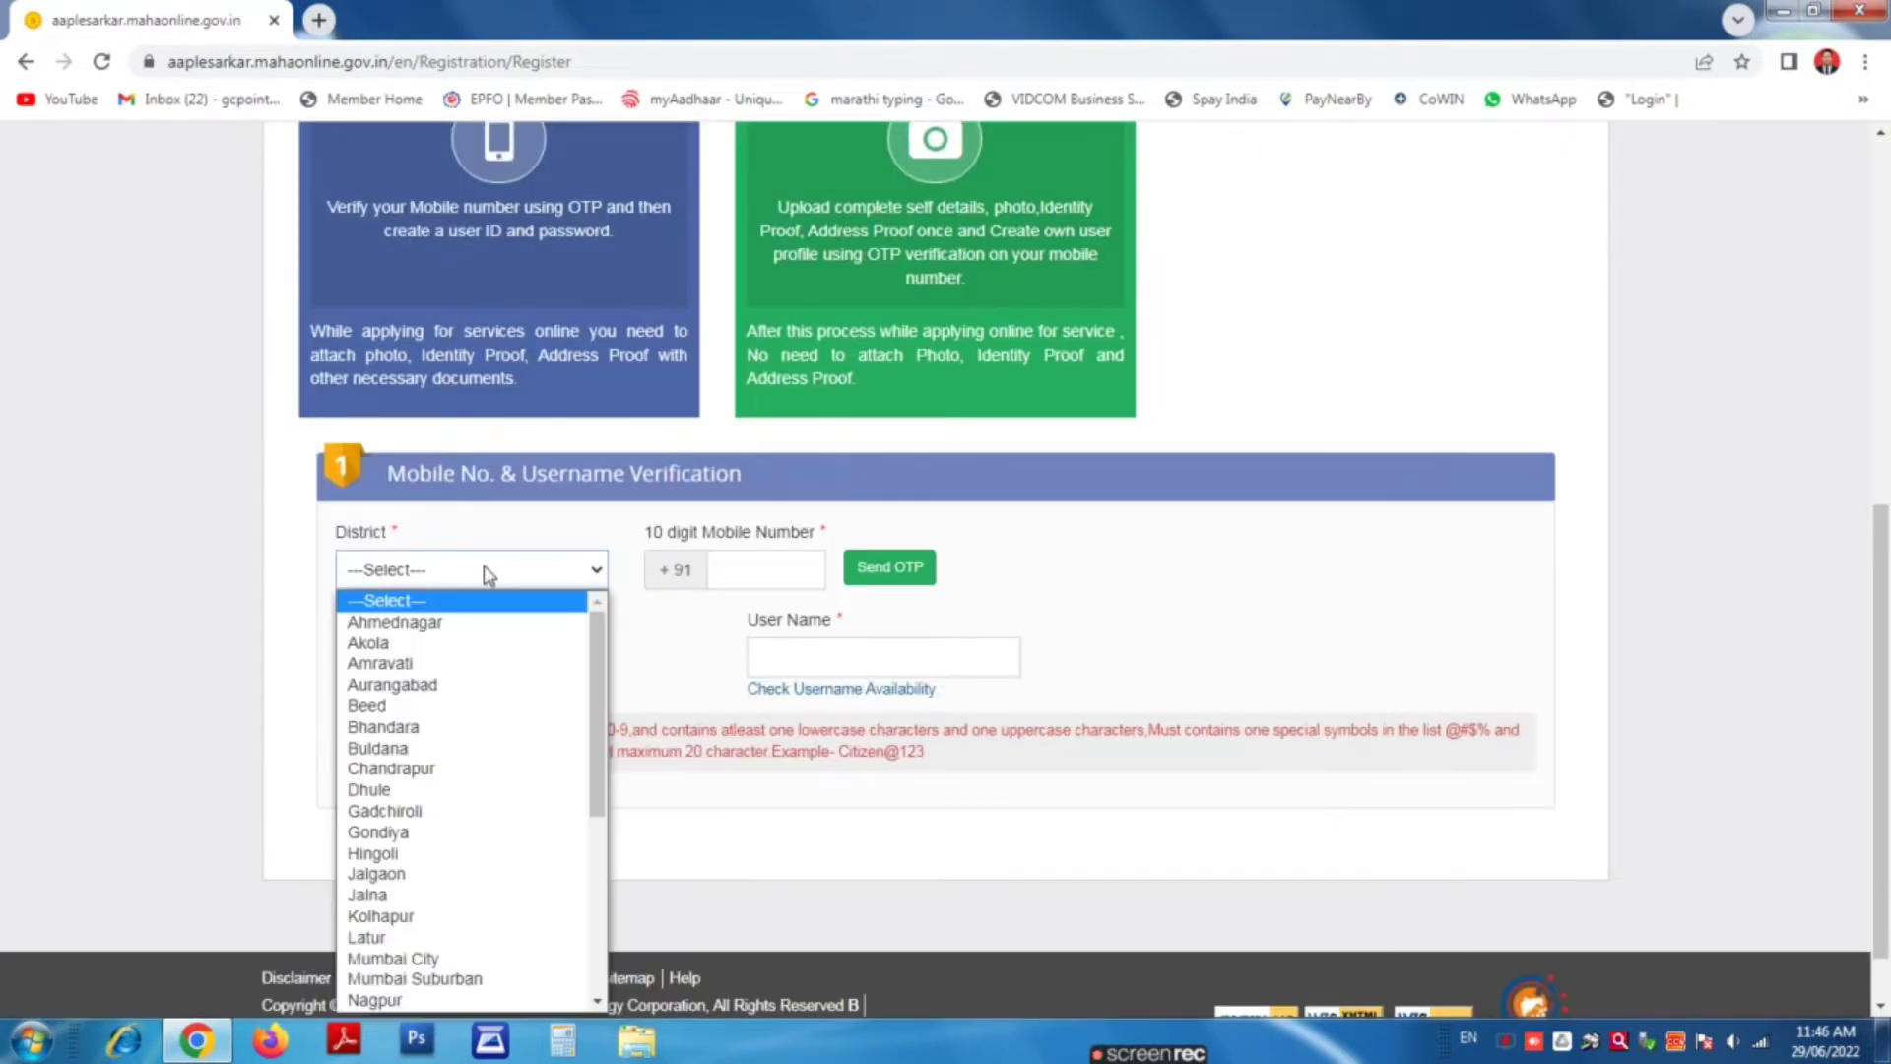
scroll(480, 739, down, 5)
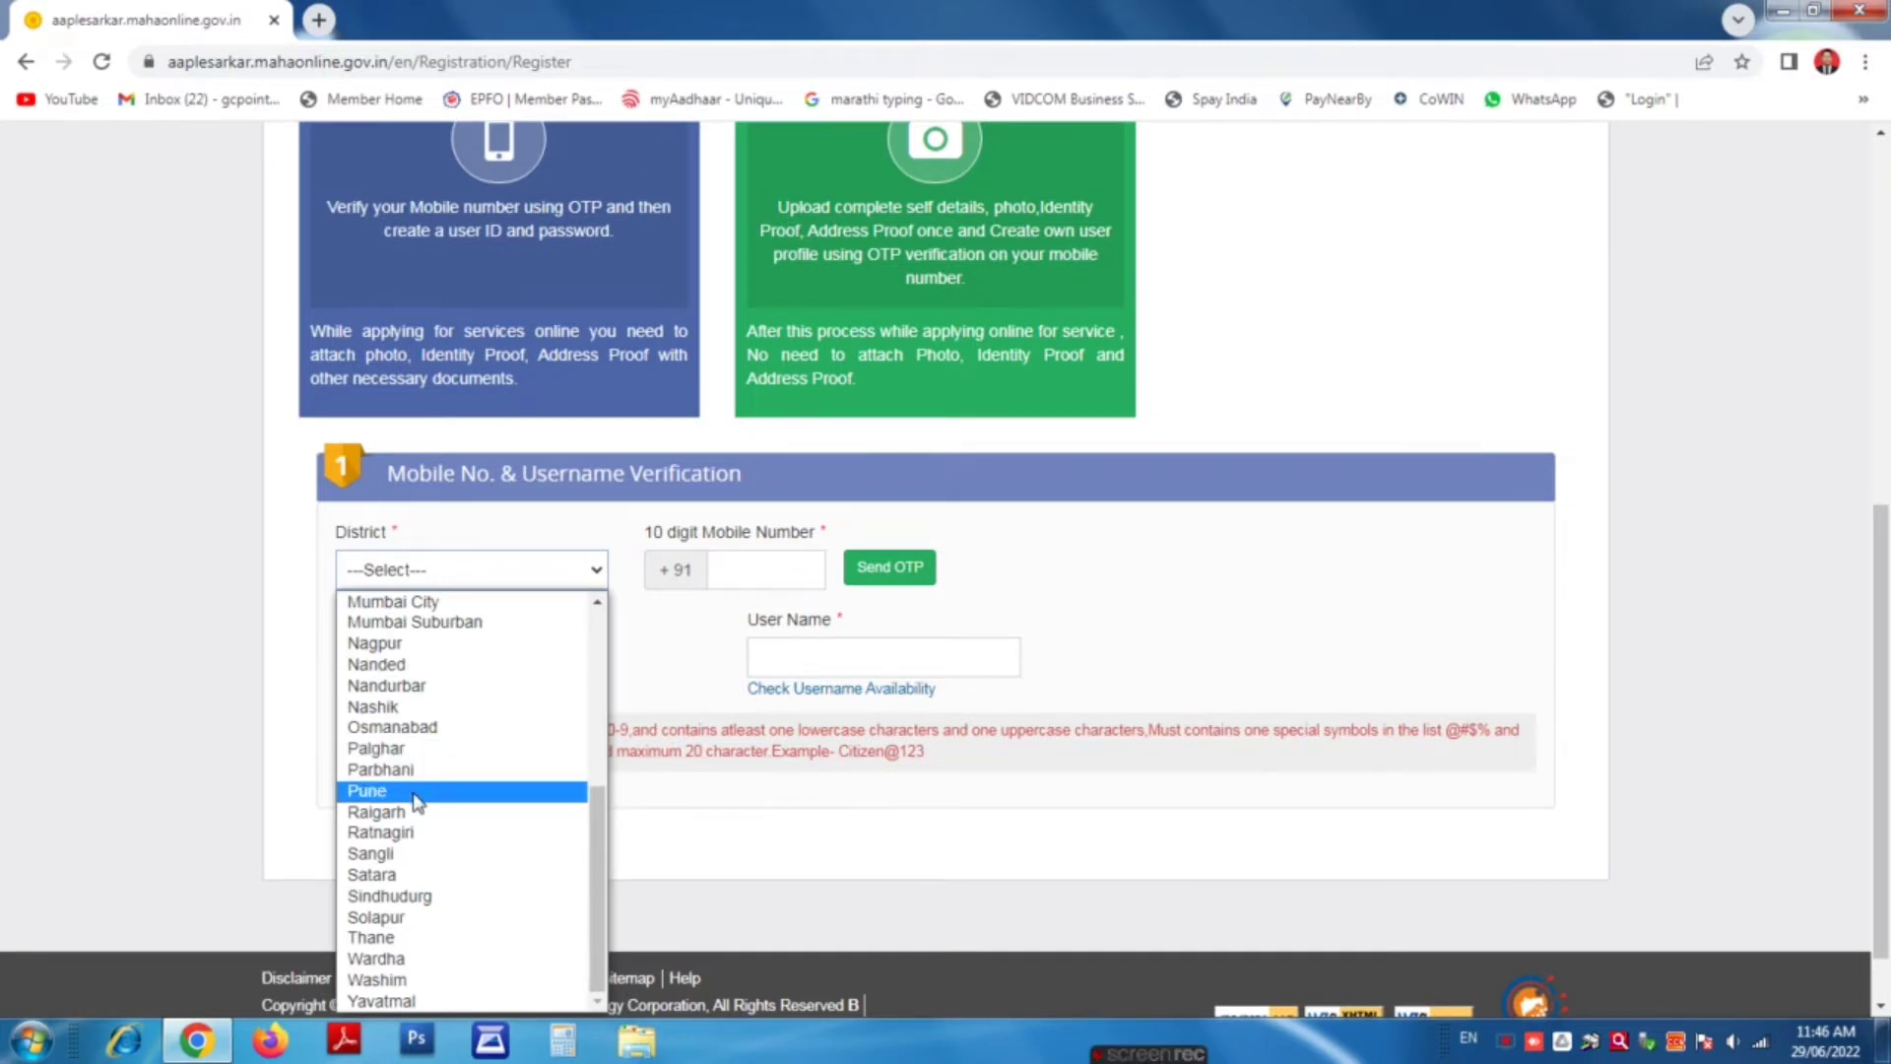
click(418, 800)
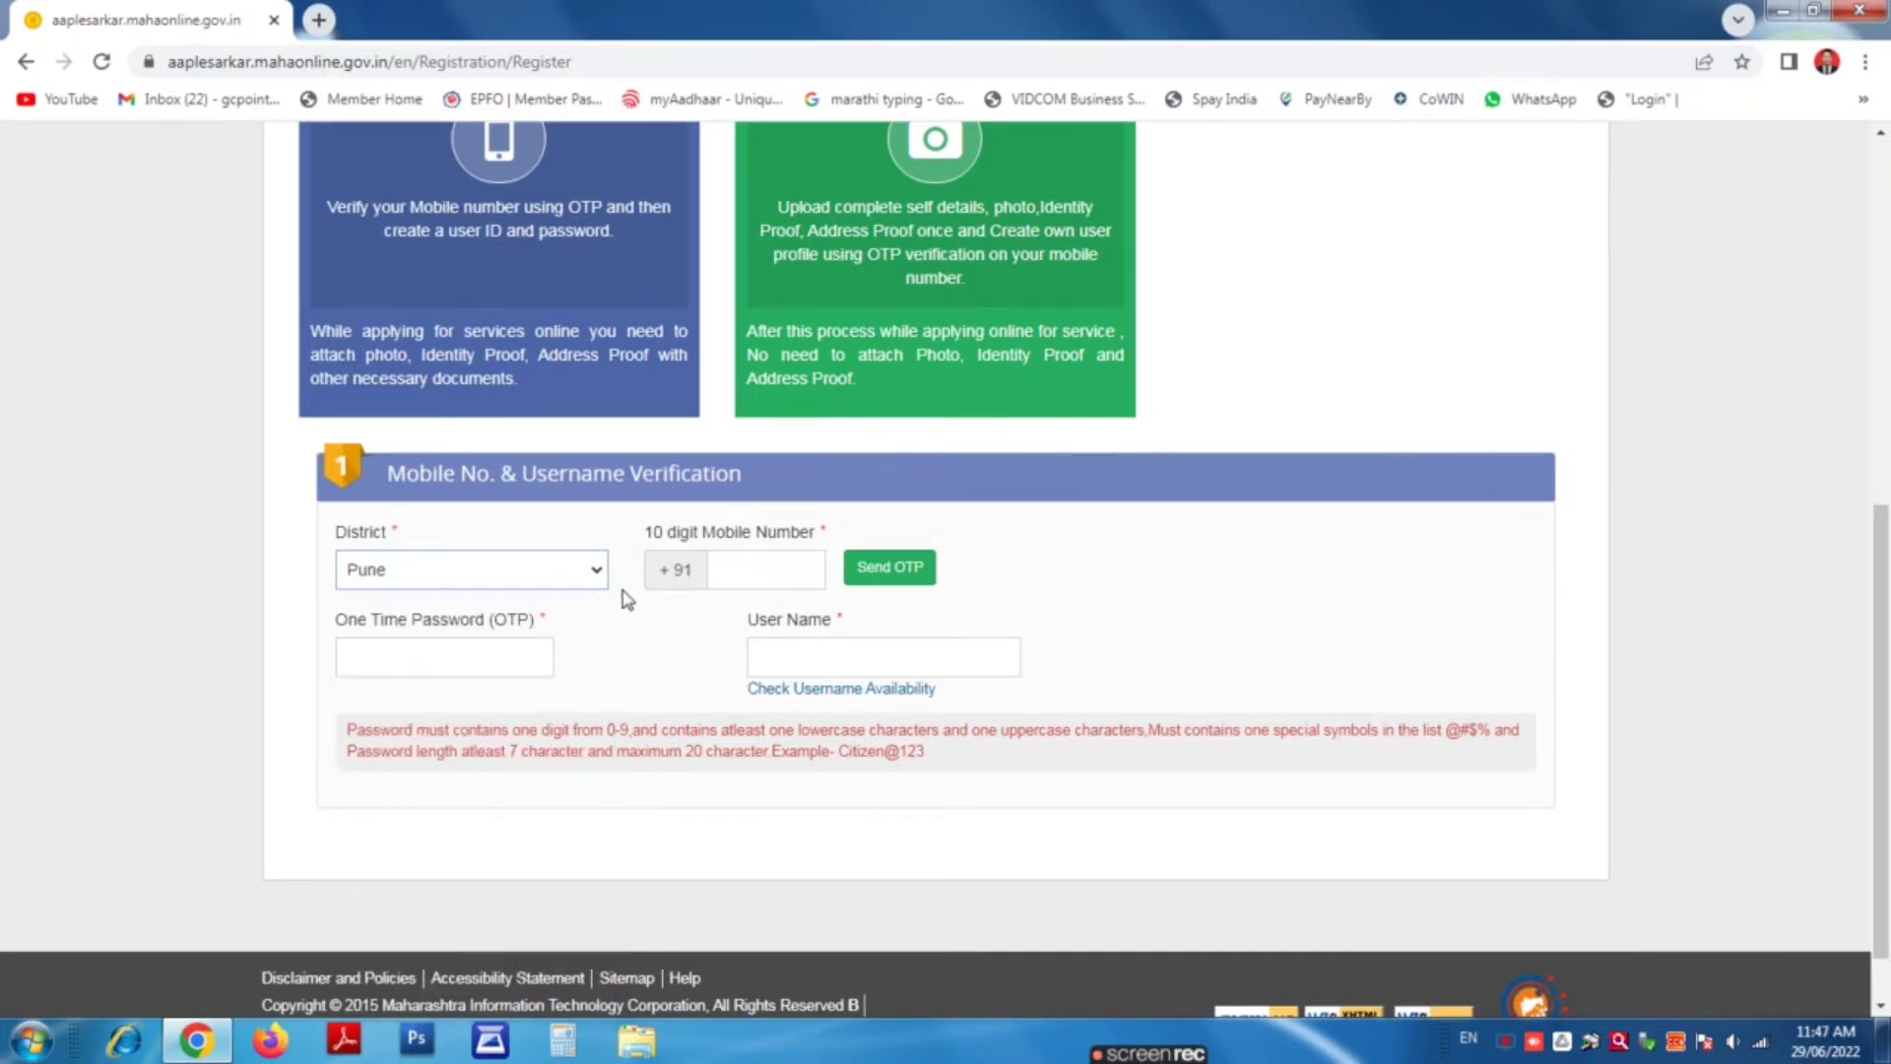
click(737, 576)
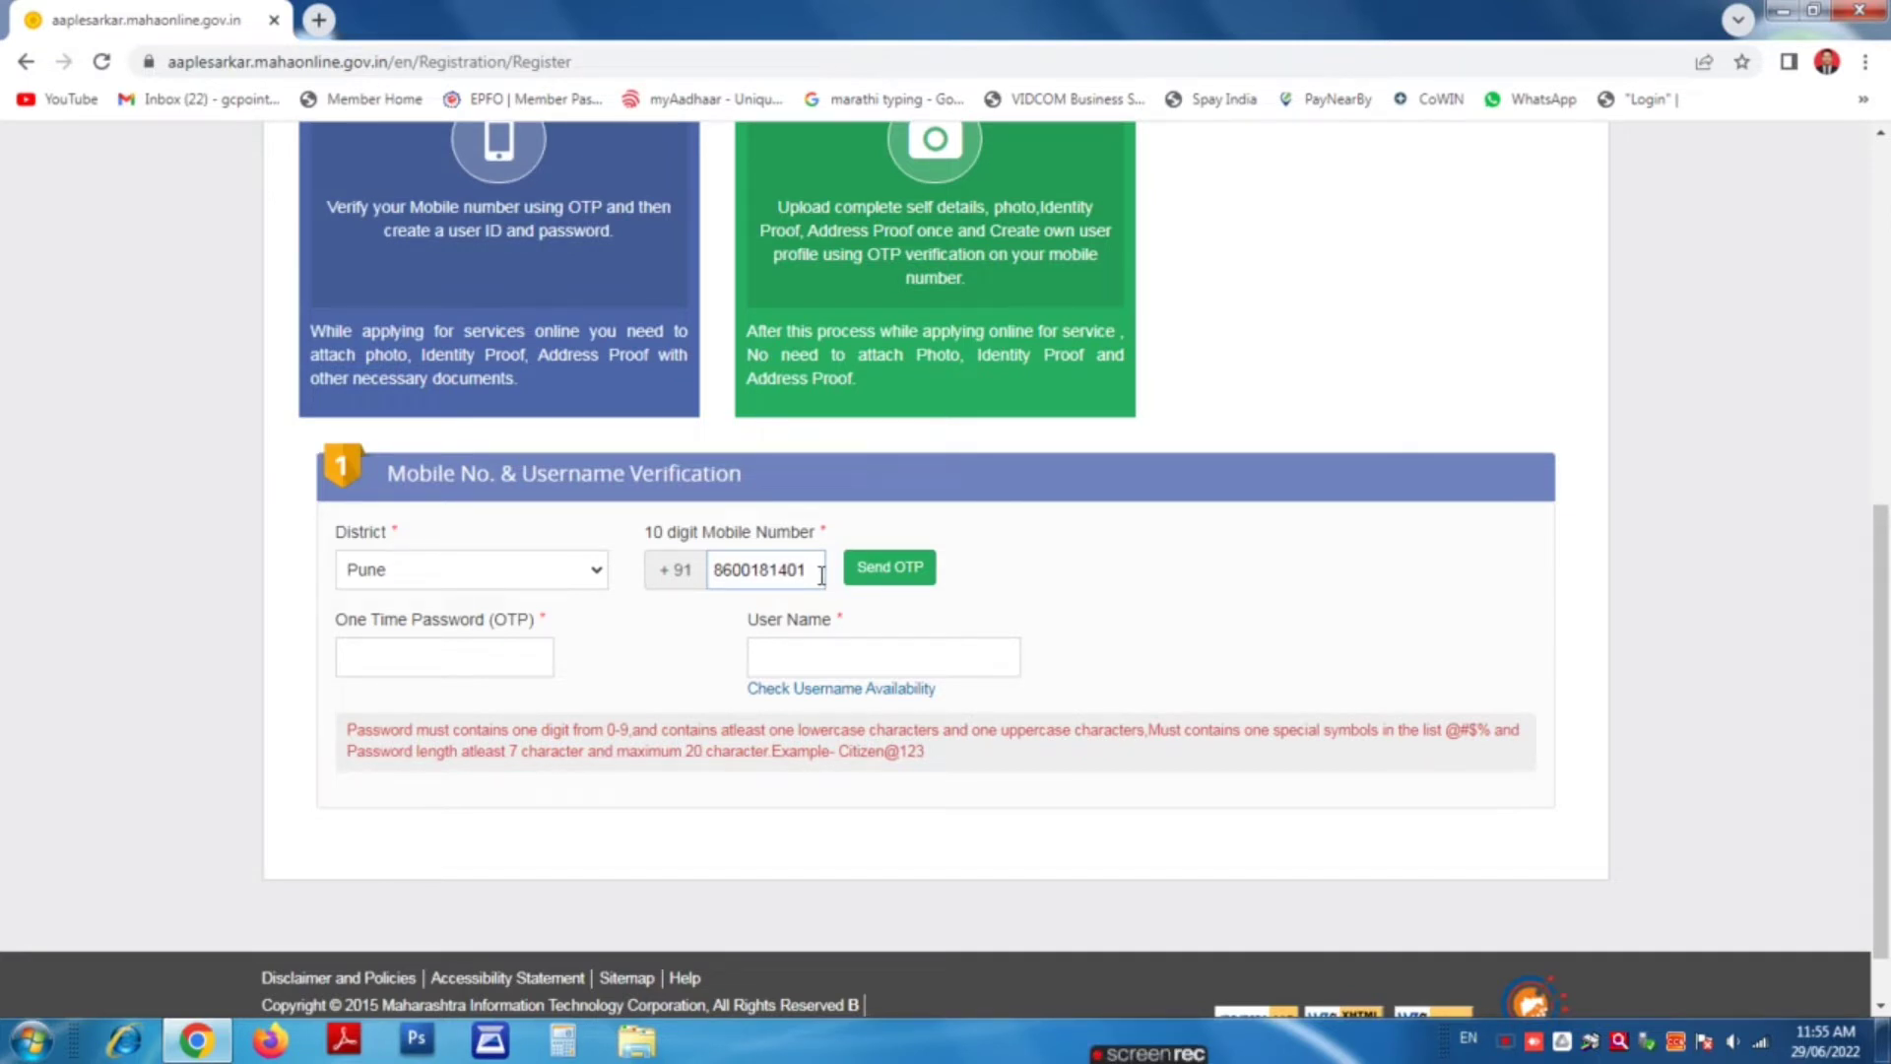
- Request an OTP for the mobile number and acknowledge the OTP-sent message
click(890, 569)
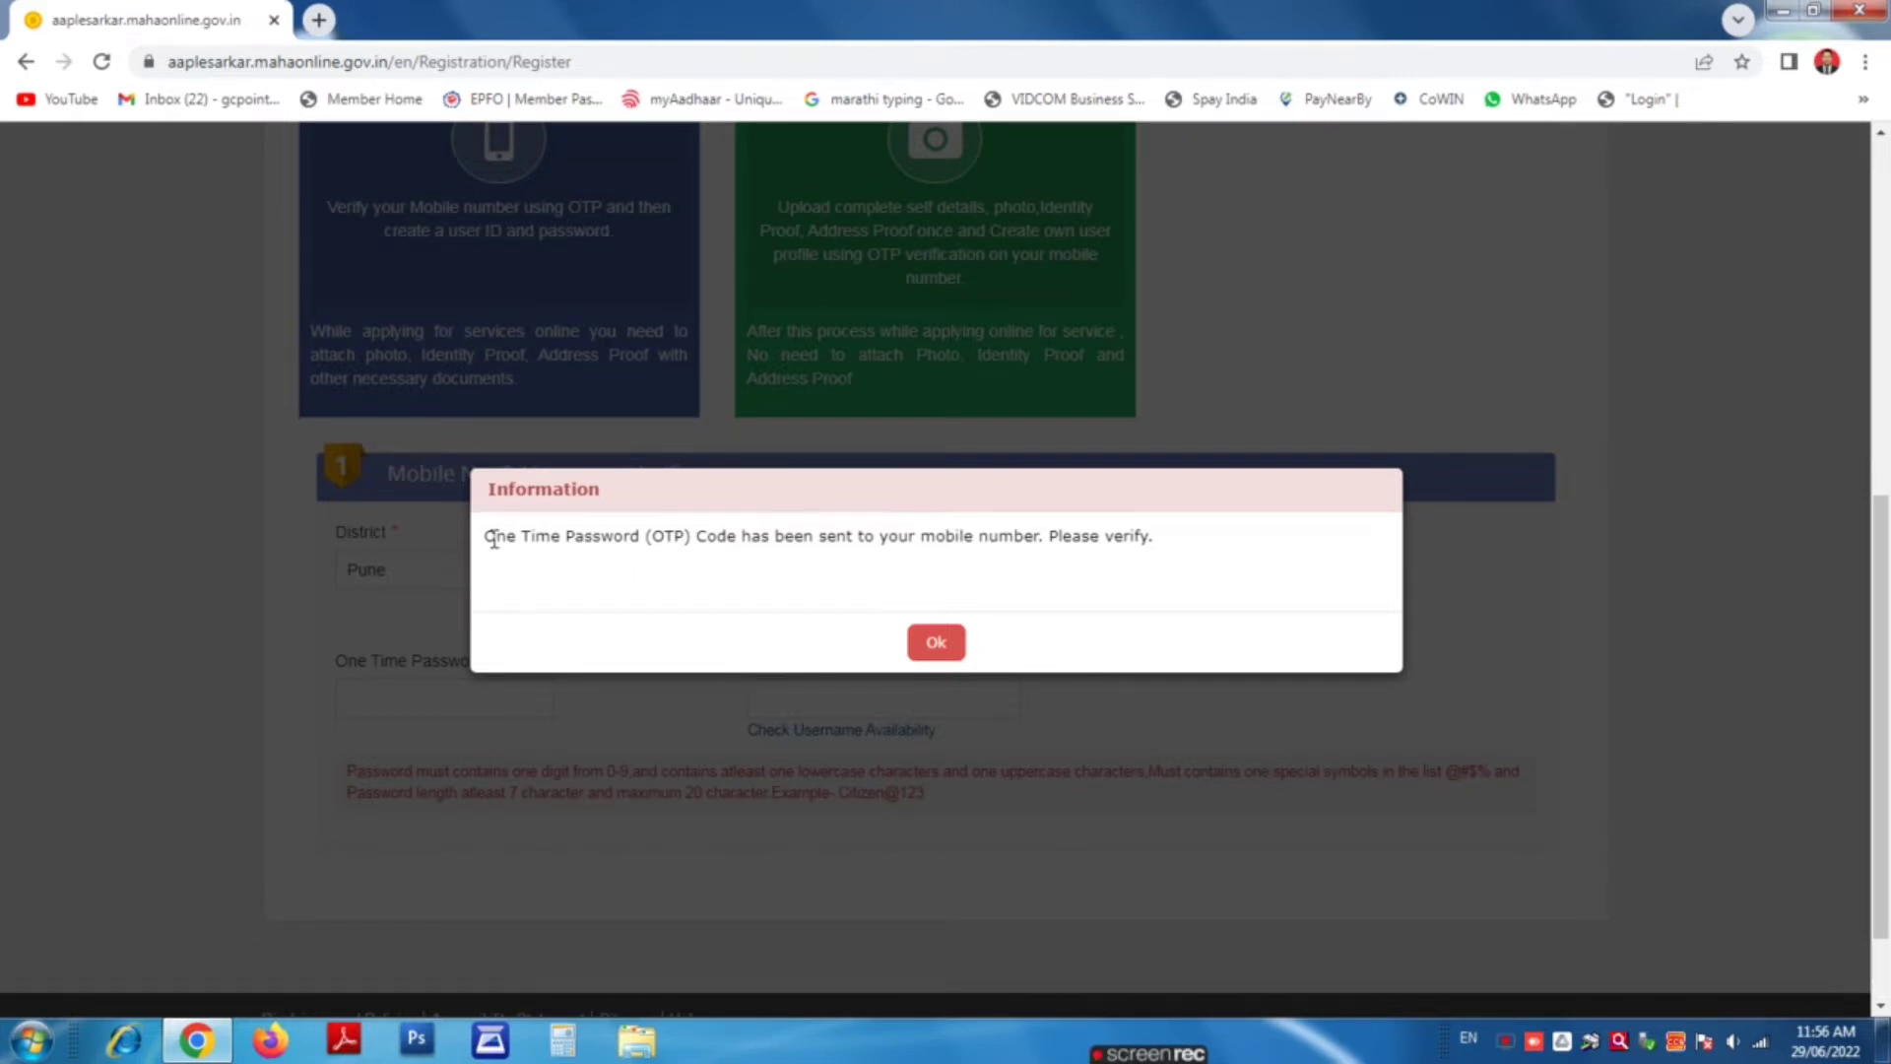
drag(493, 540, 937, 537)
click(937, 536)
click(936, 642)
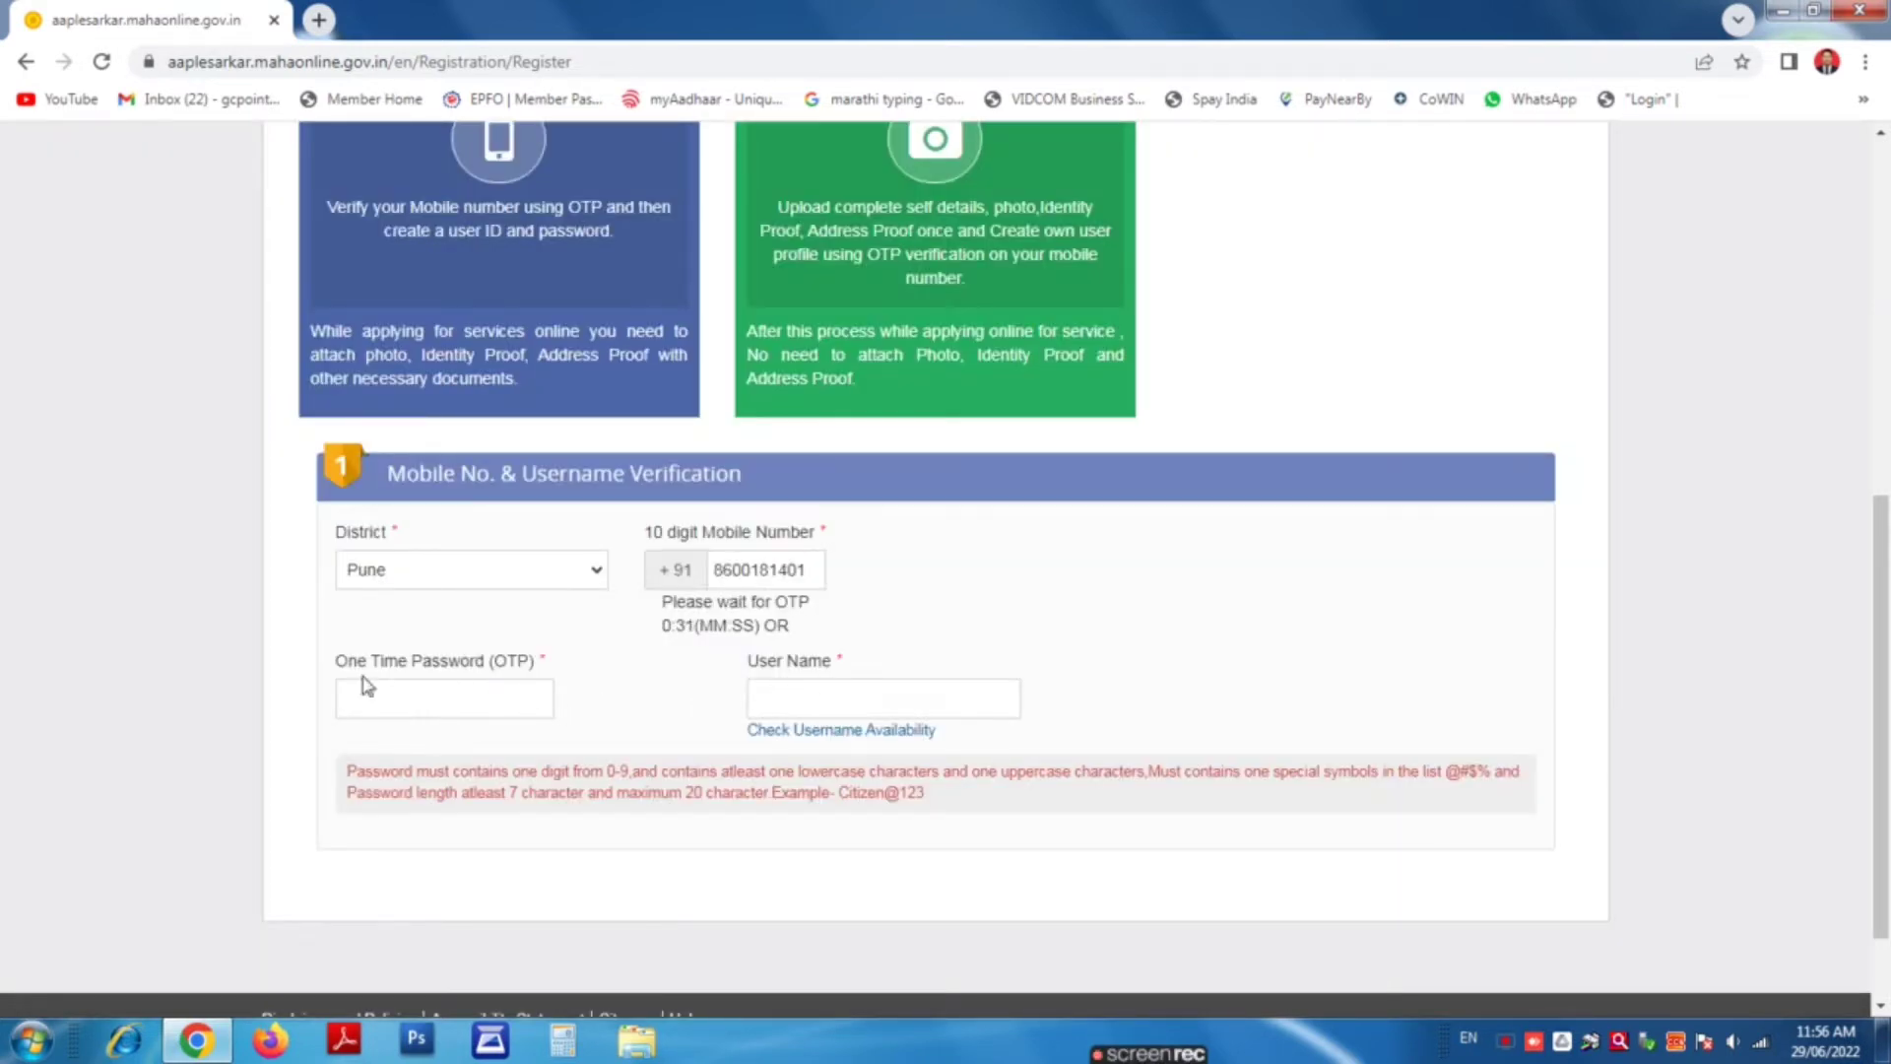
drag(346, 661, 553, 676)
- Enter the received OTP and move to the user name field, dismissing past suggestions
click(491, 704)
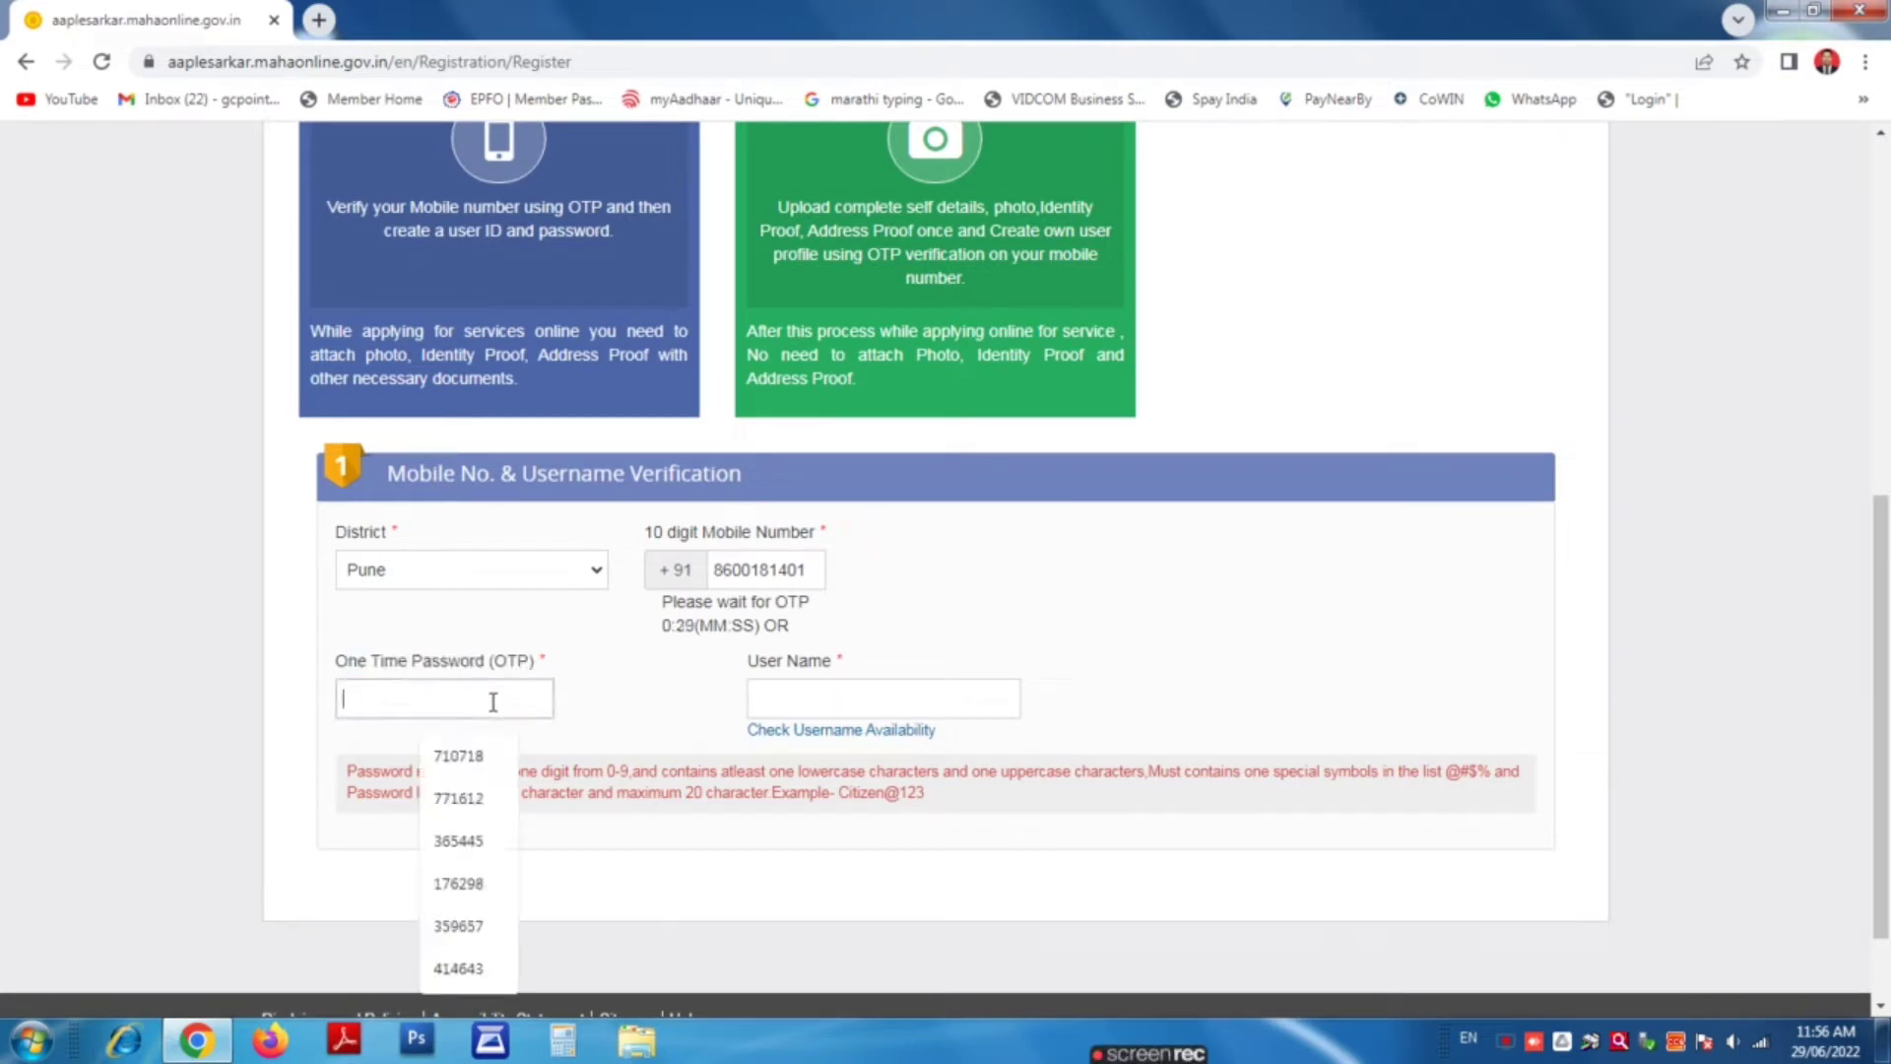
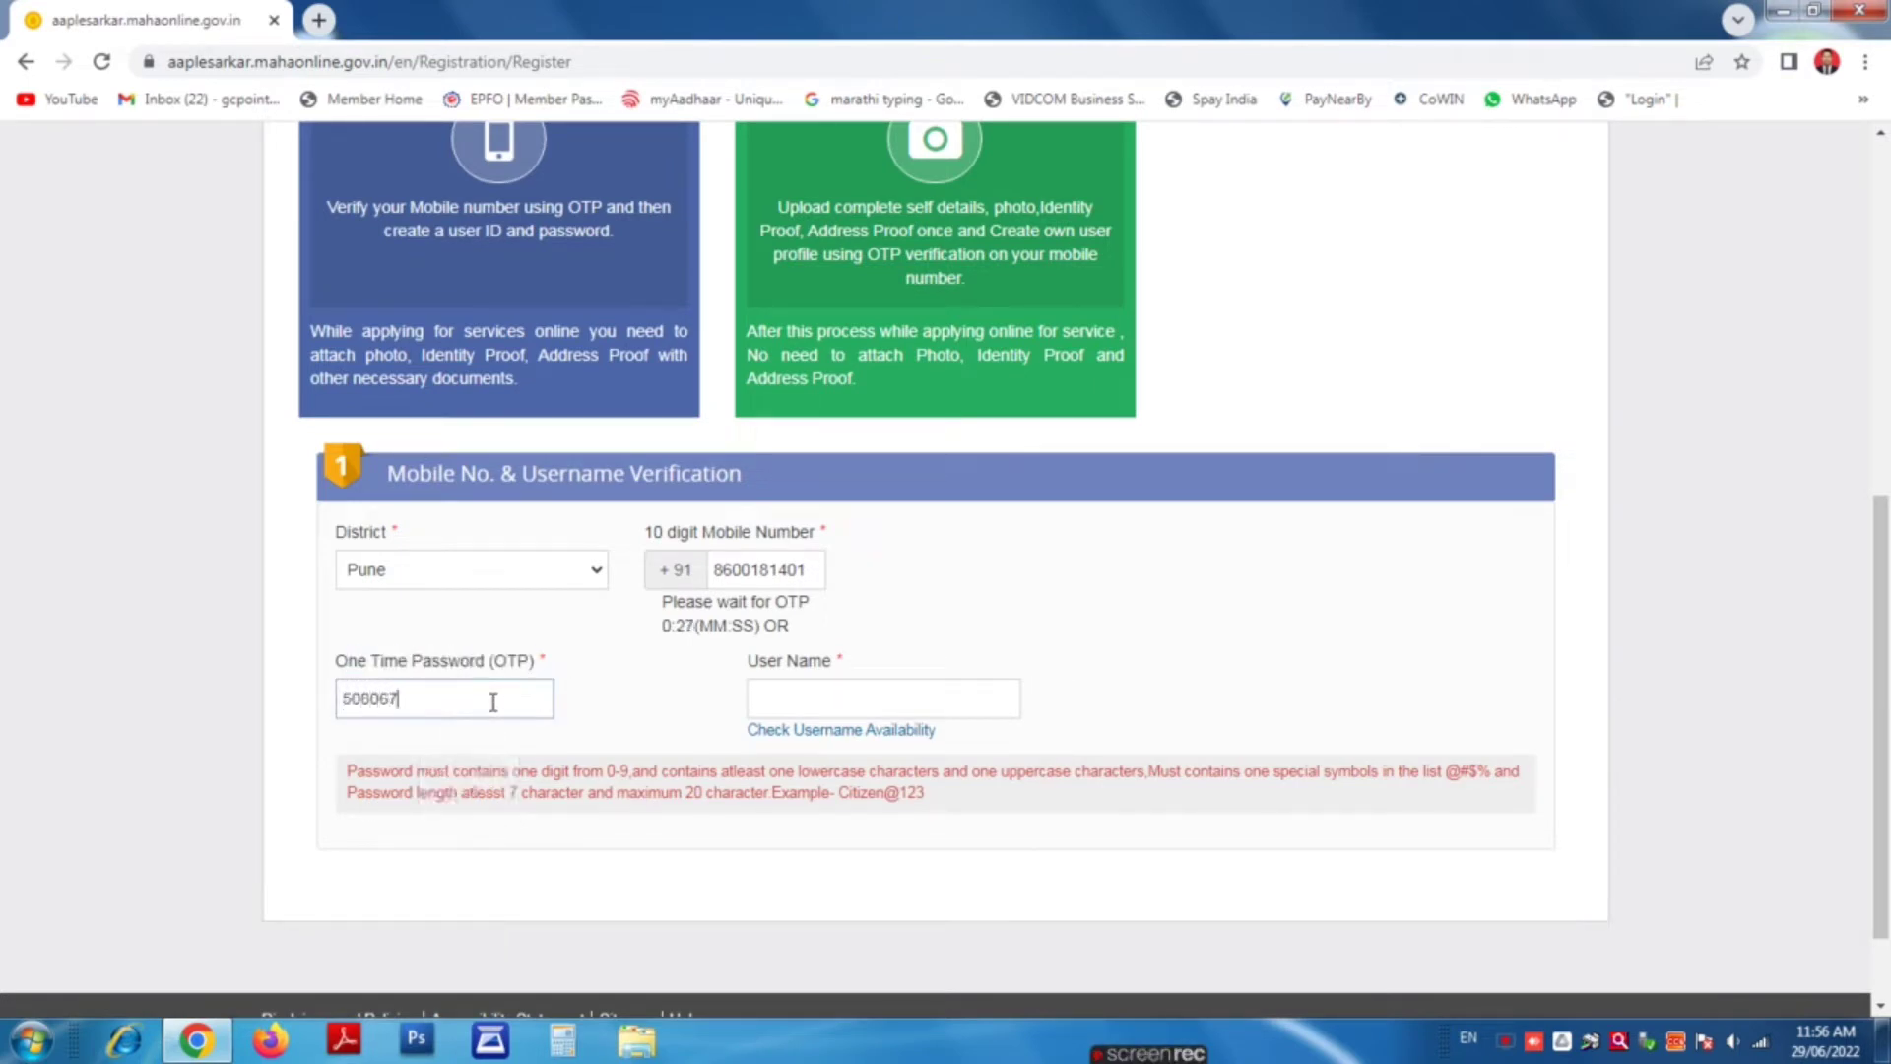
click(765, 698)
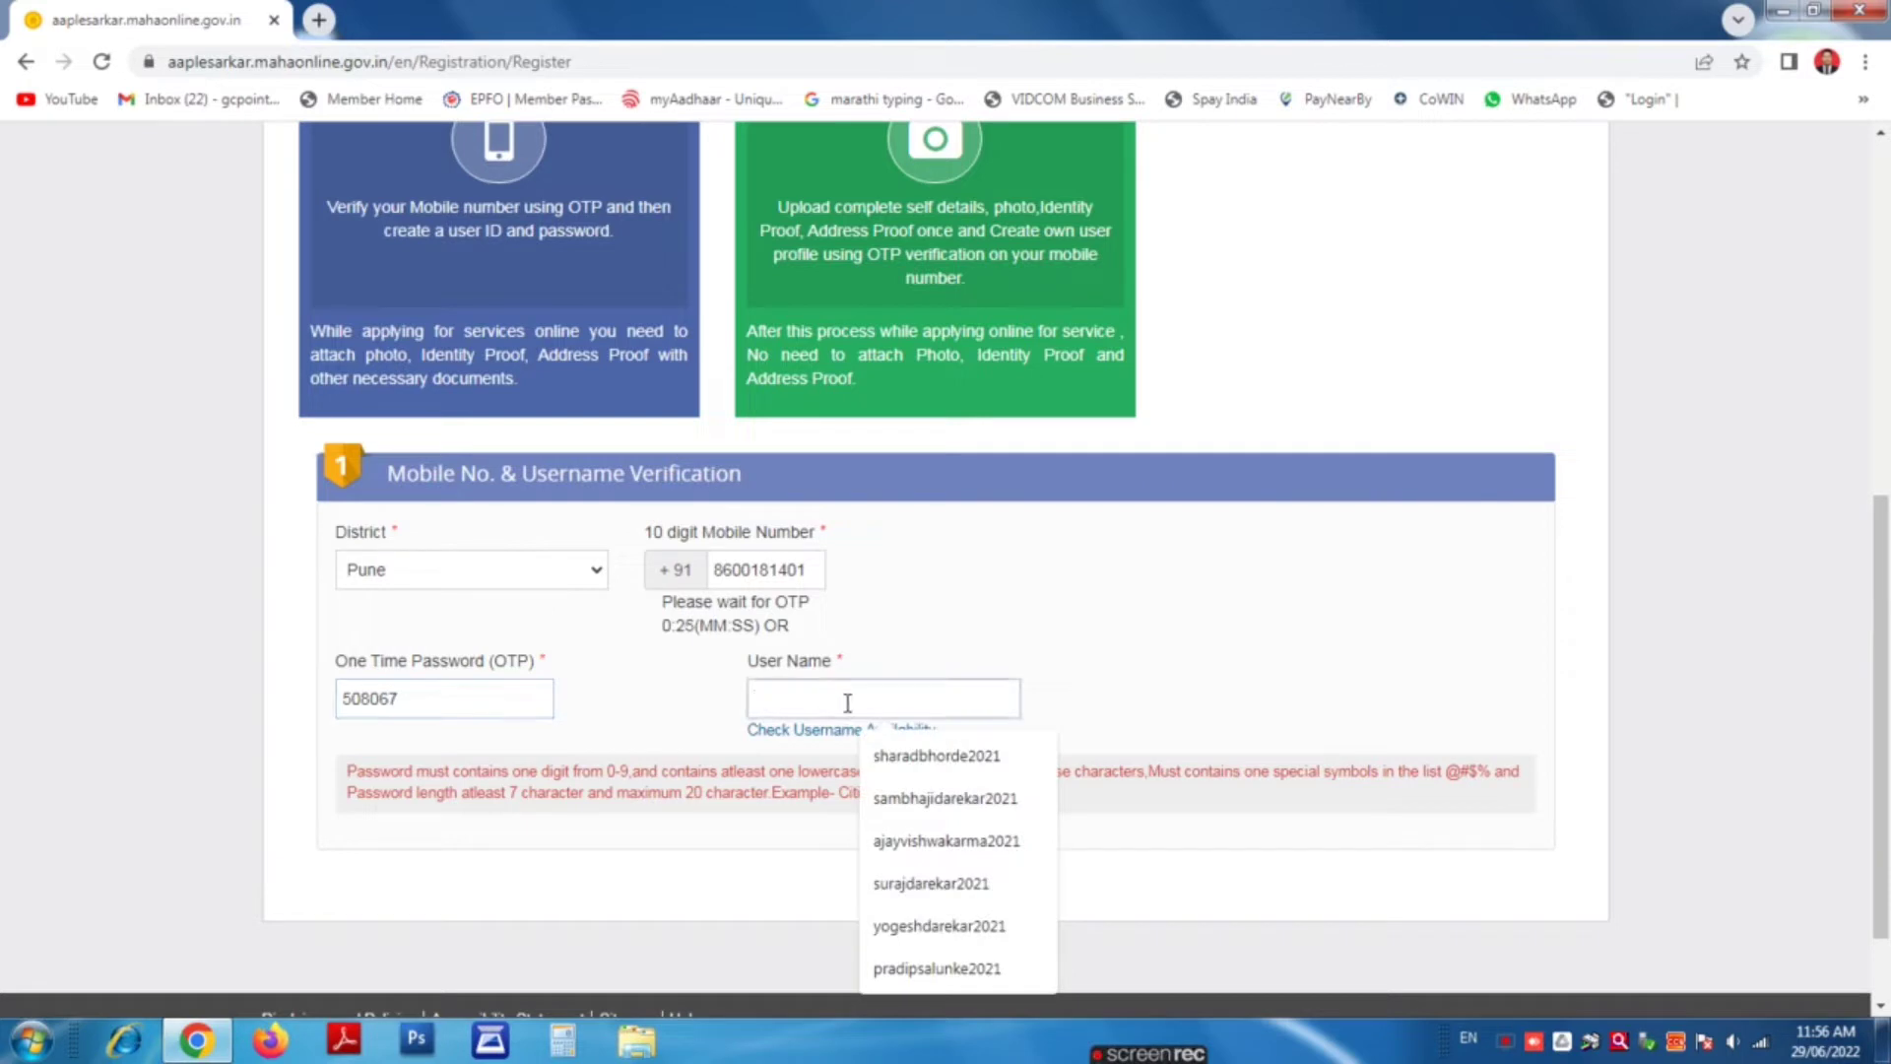
click(1135, 673)
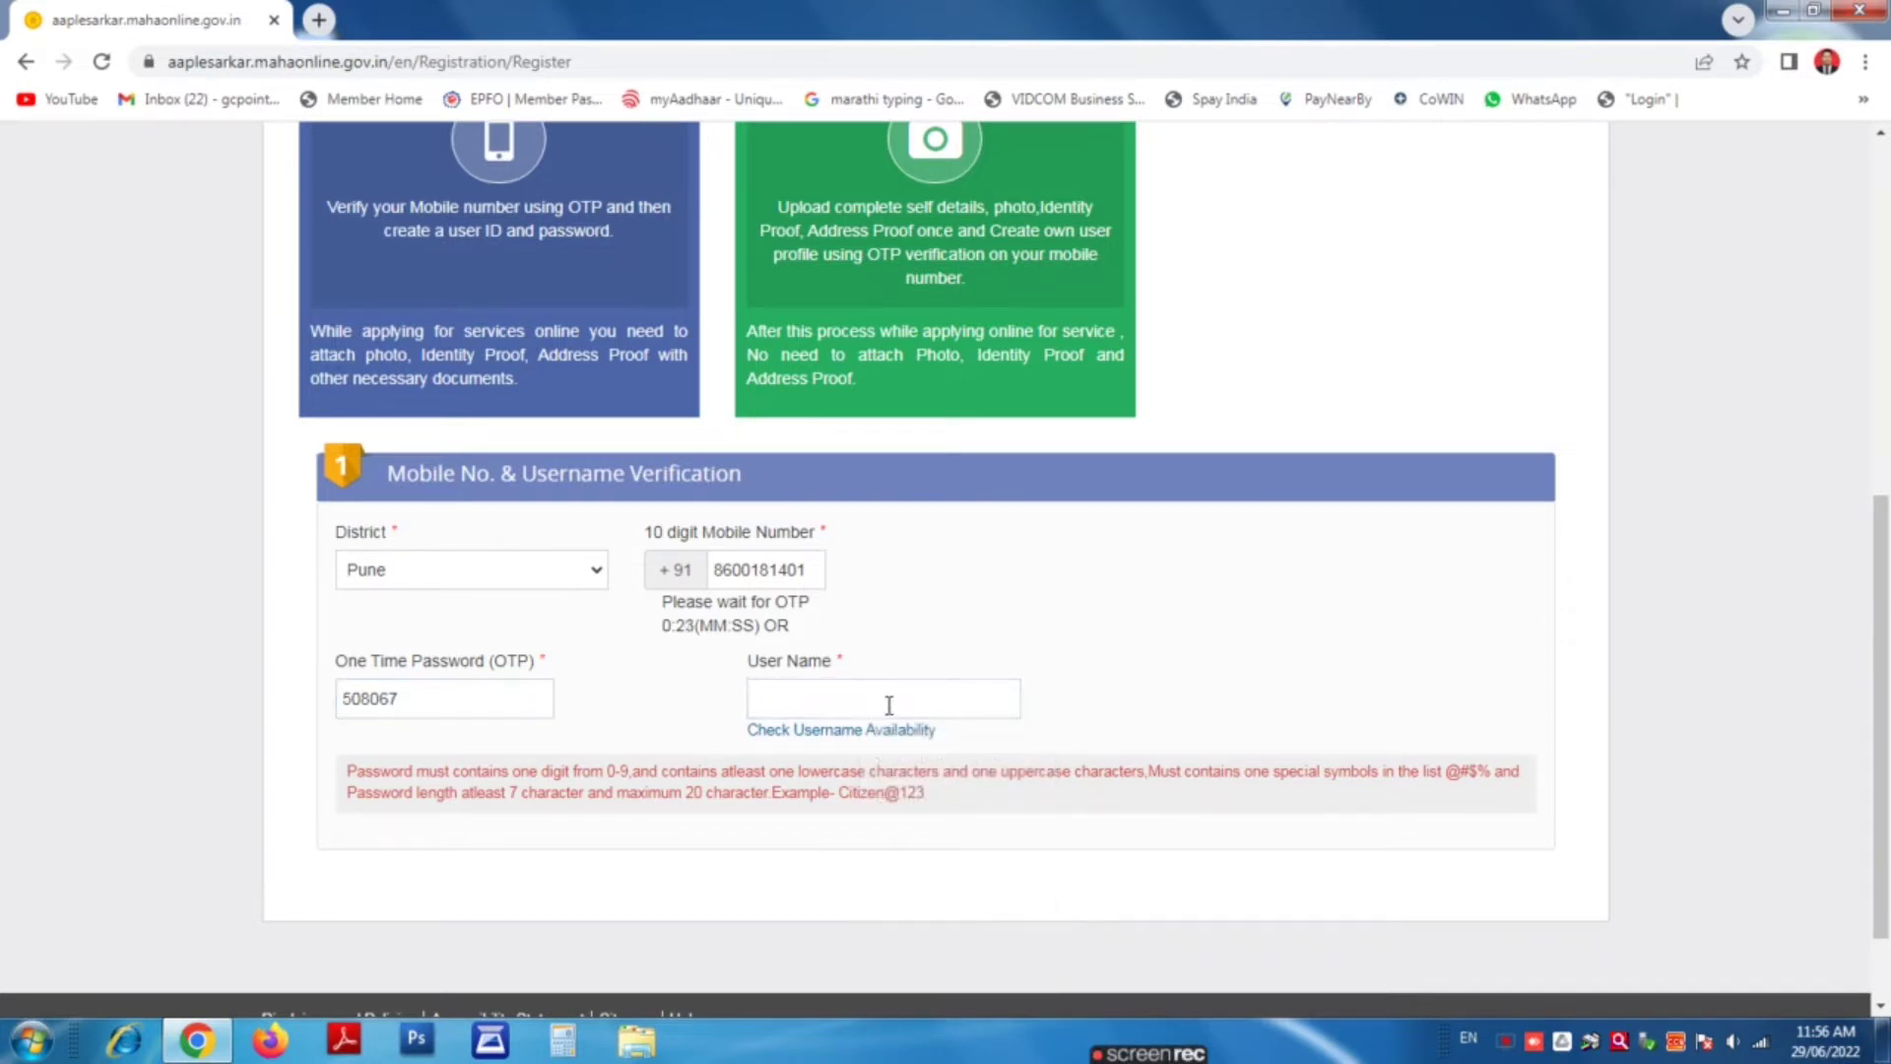
click(889, 705)
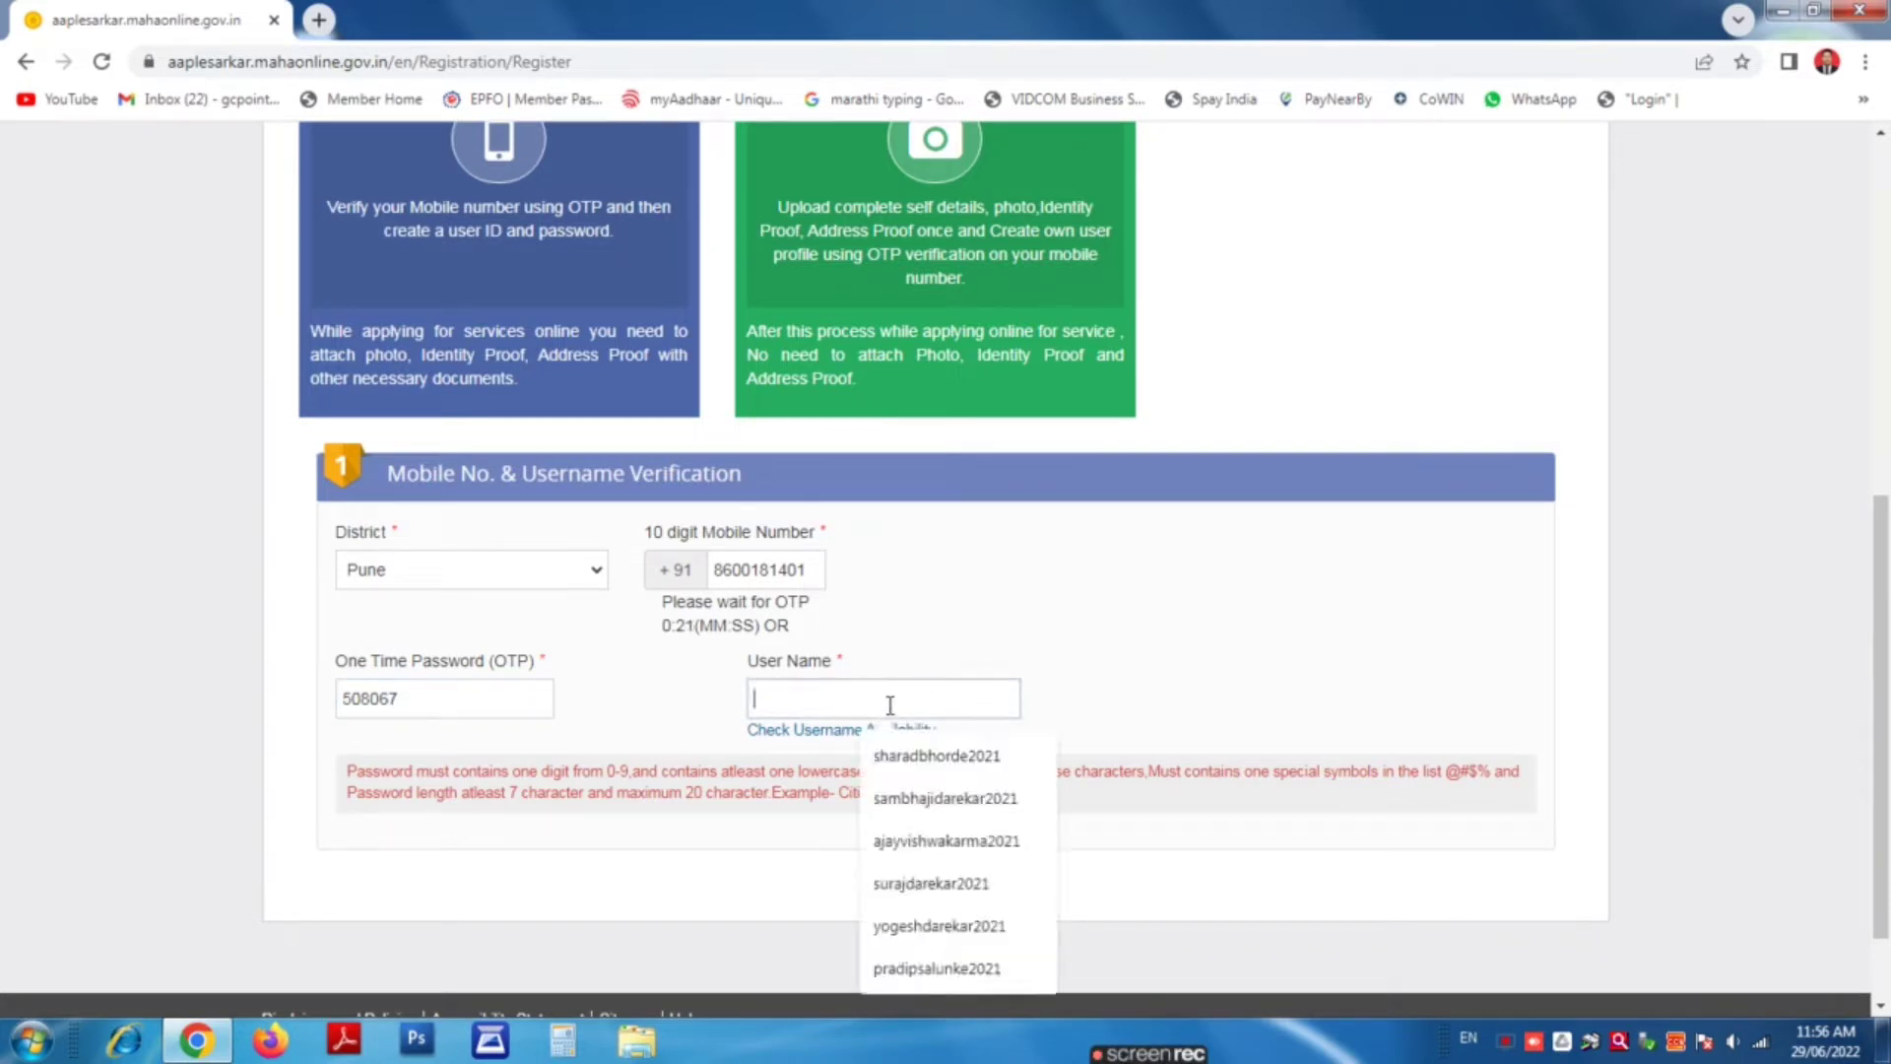
- Type a user name ending in '2019' and check its availability
text(SAGAR)
key(BackSpace)
key(BackSpace)
key(BackSpace)
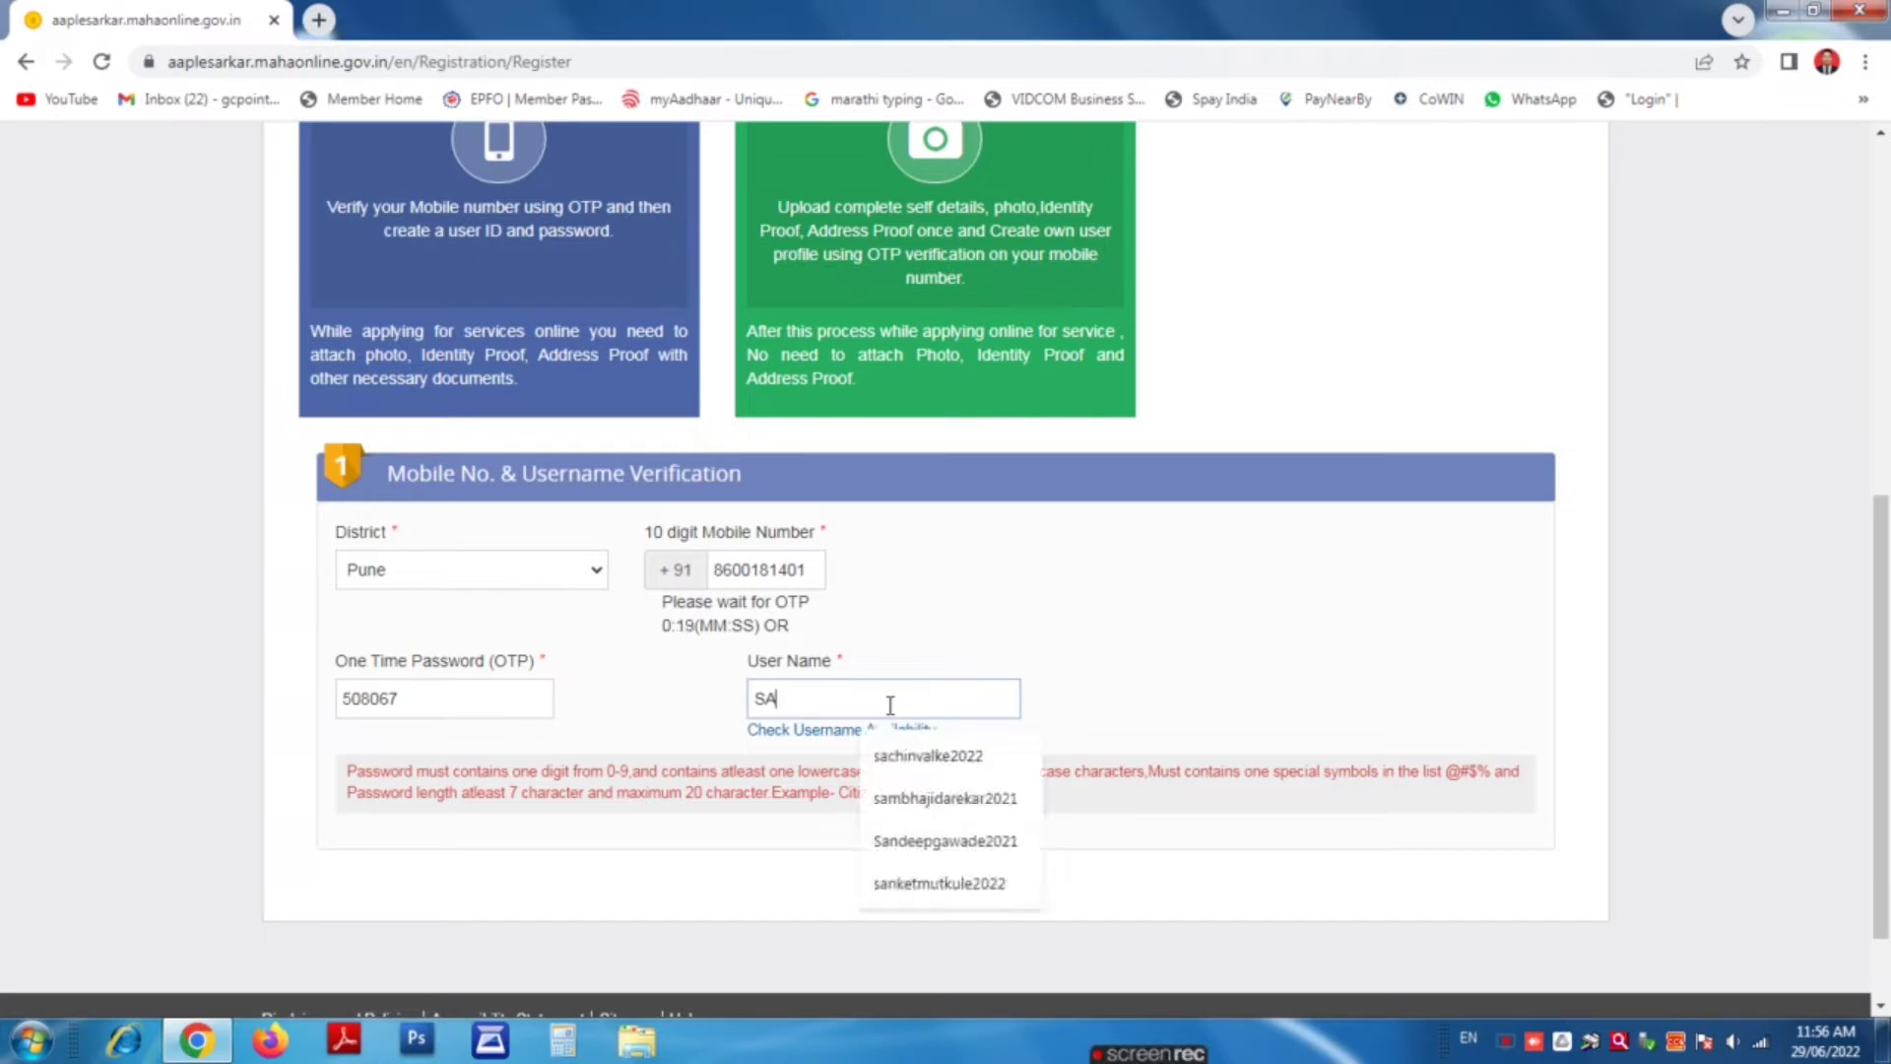
text(gar)
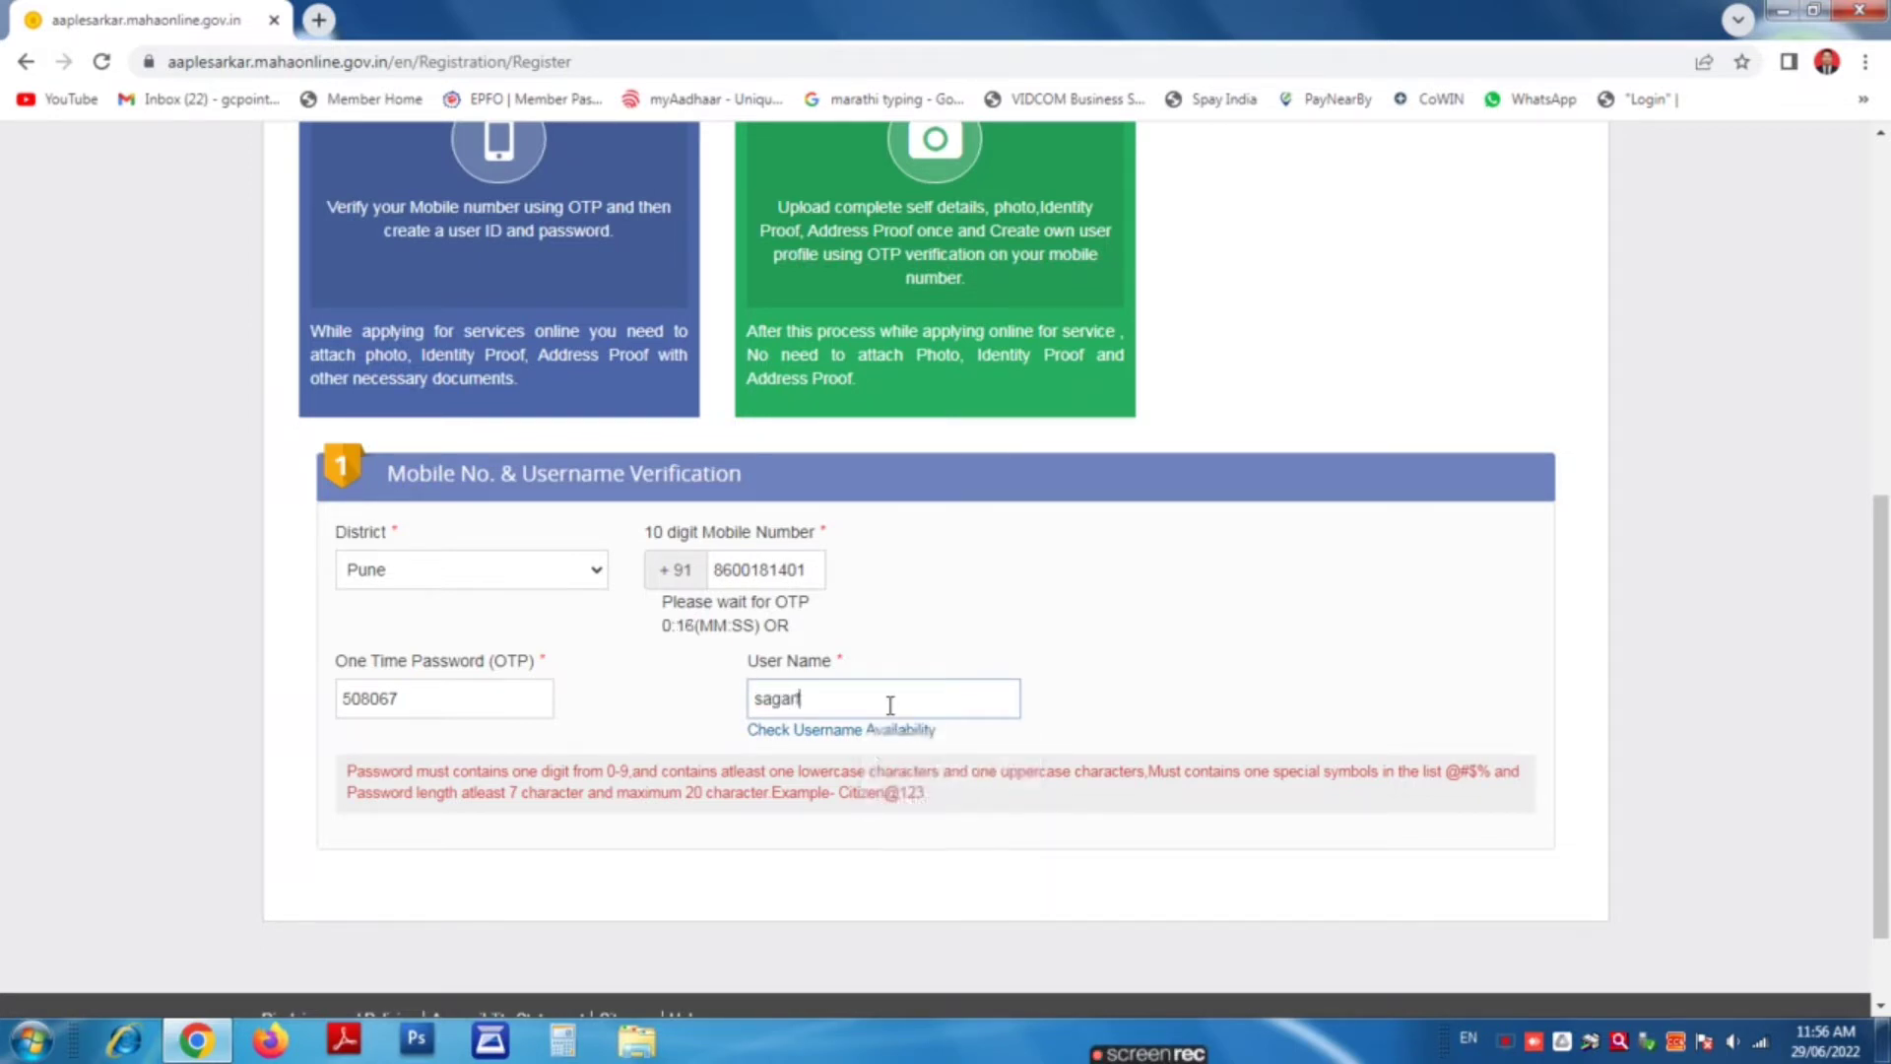
key(BackSpace)
key(BackSpace)
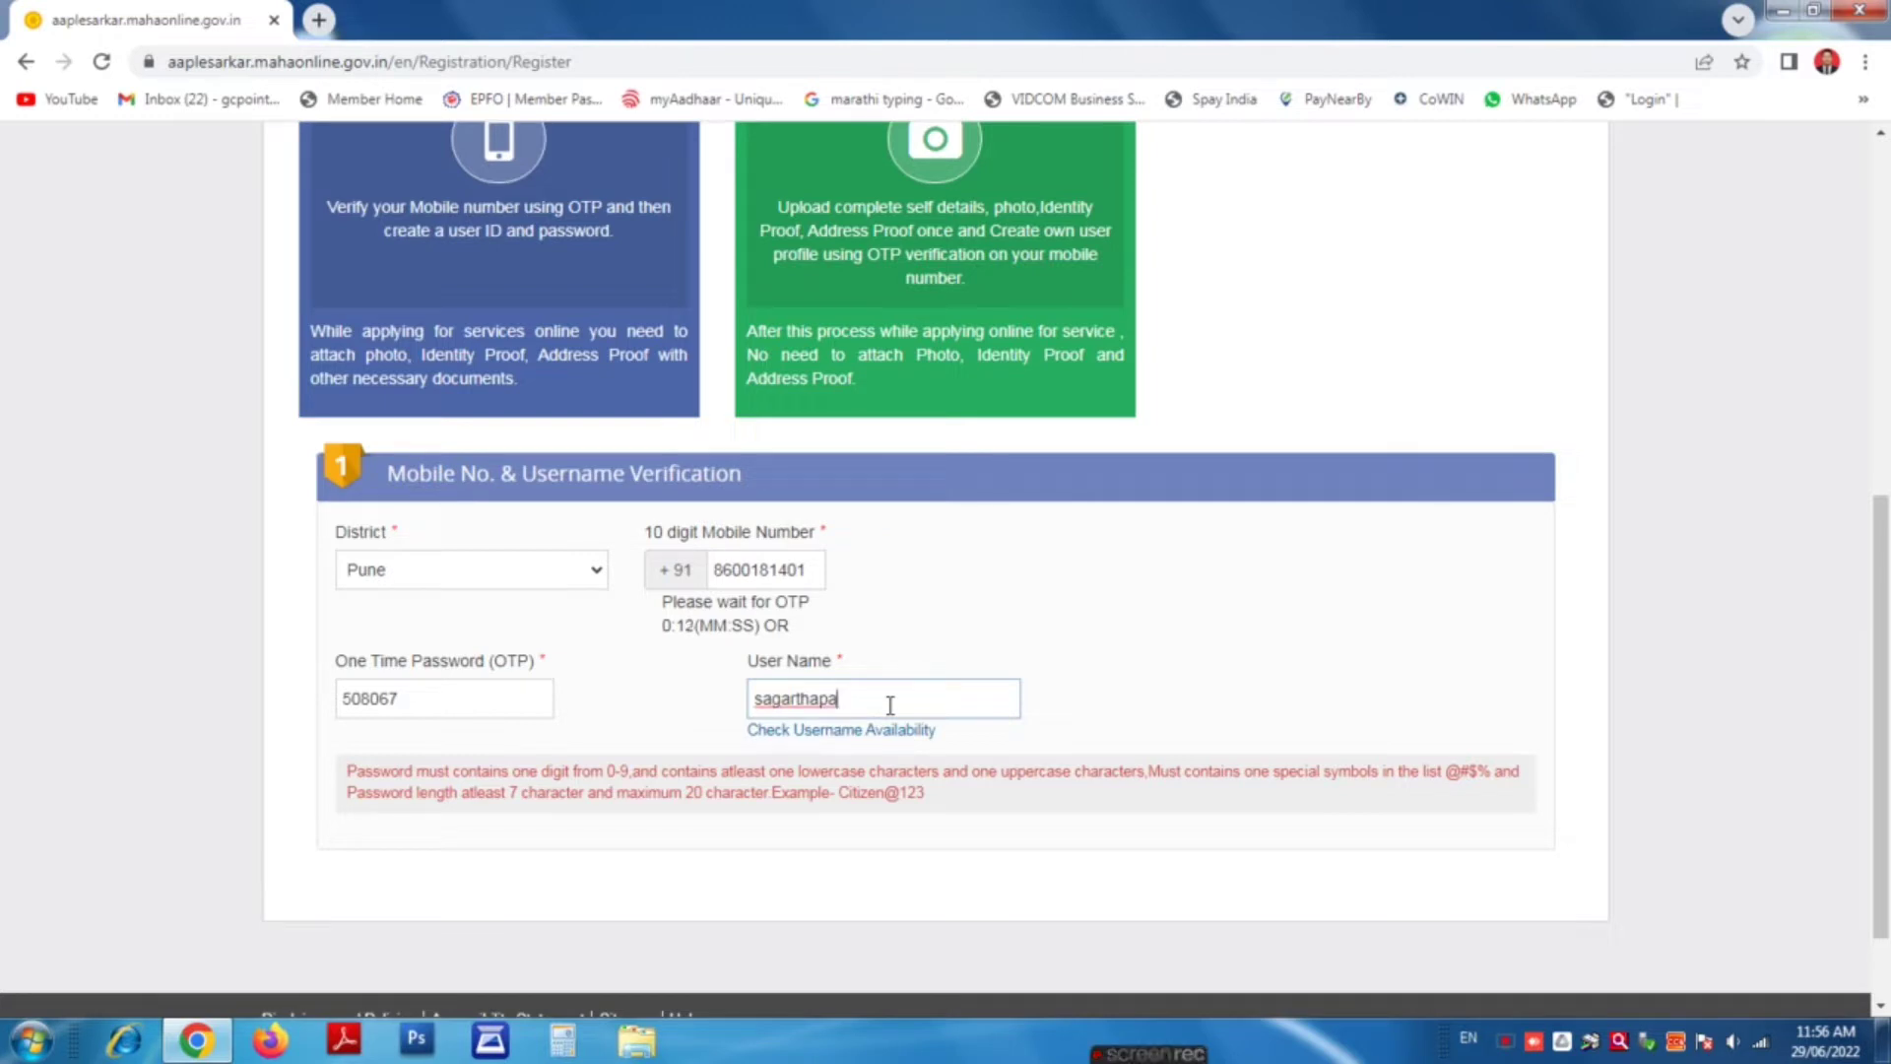
text(a2019)
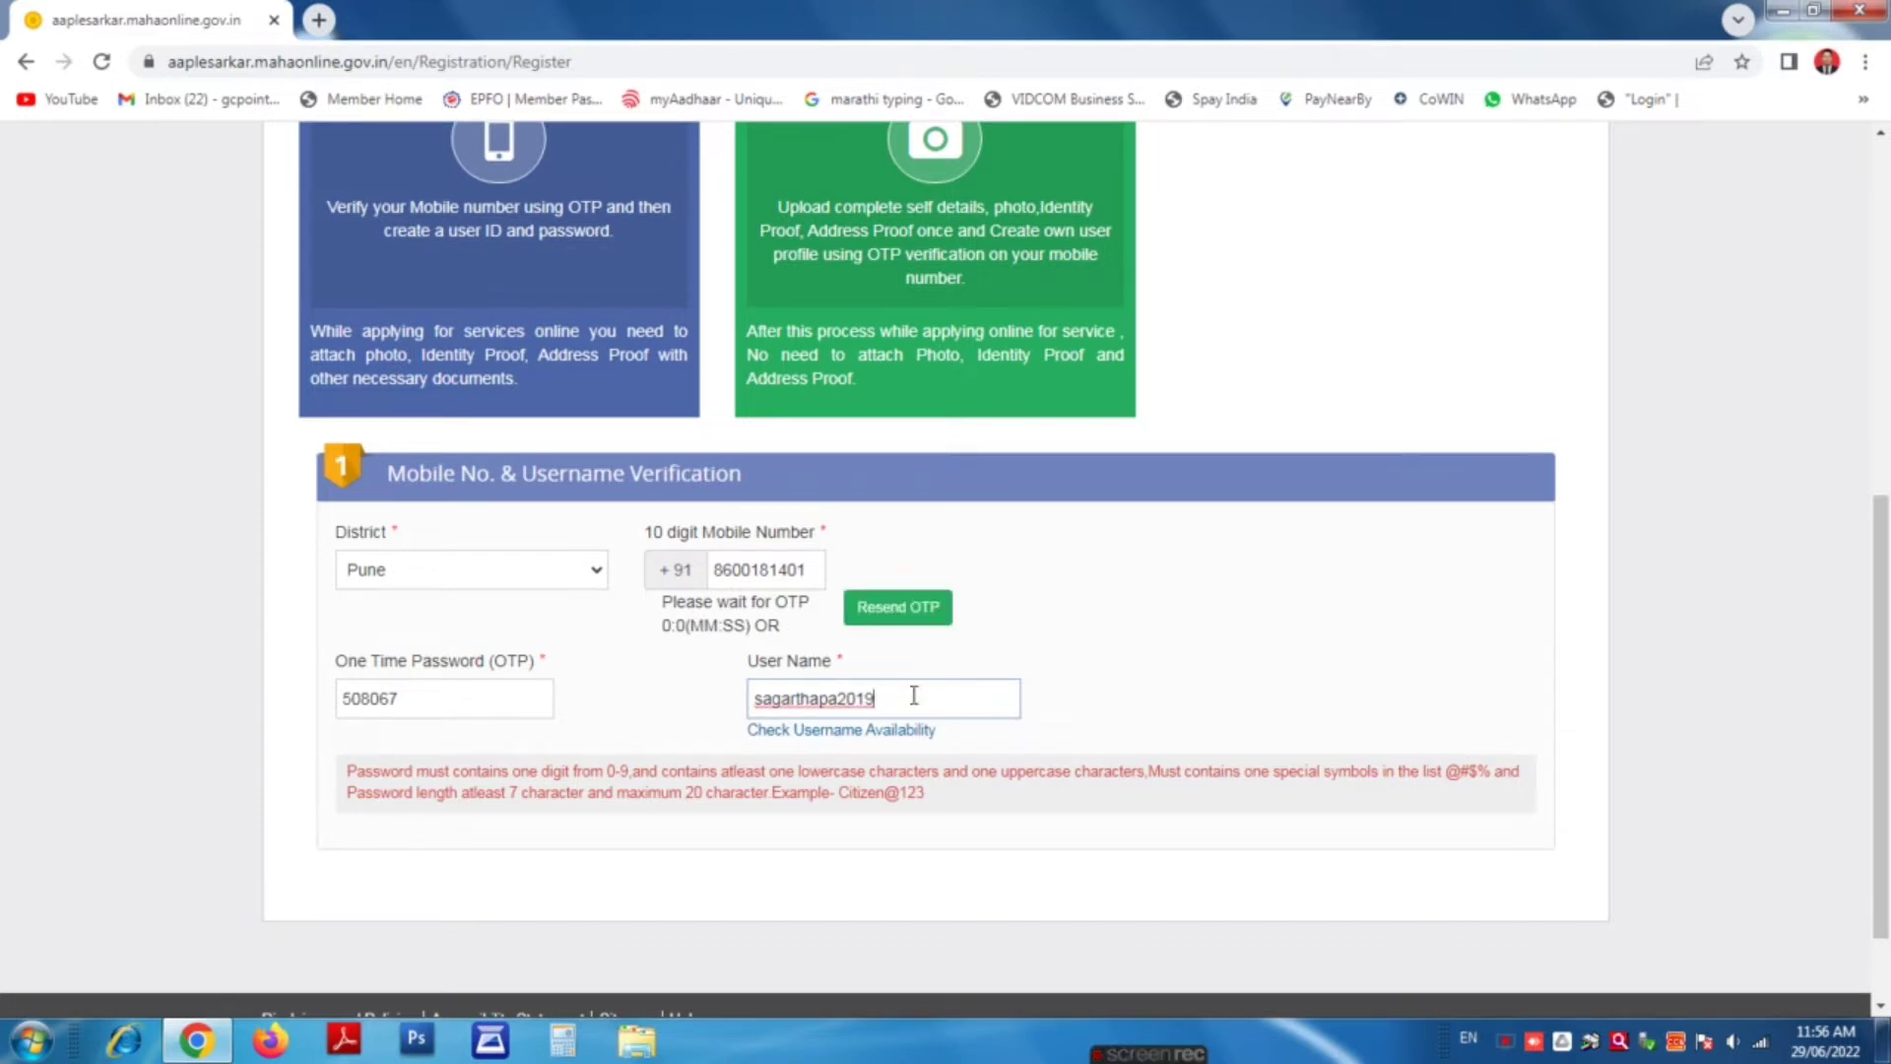
drag(912, 699, 754, 699)
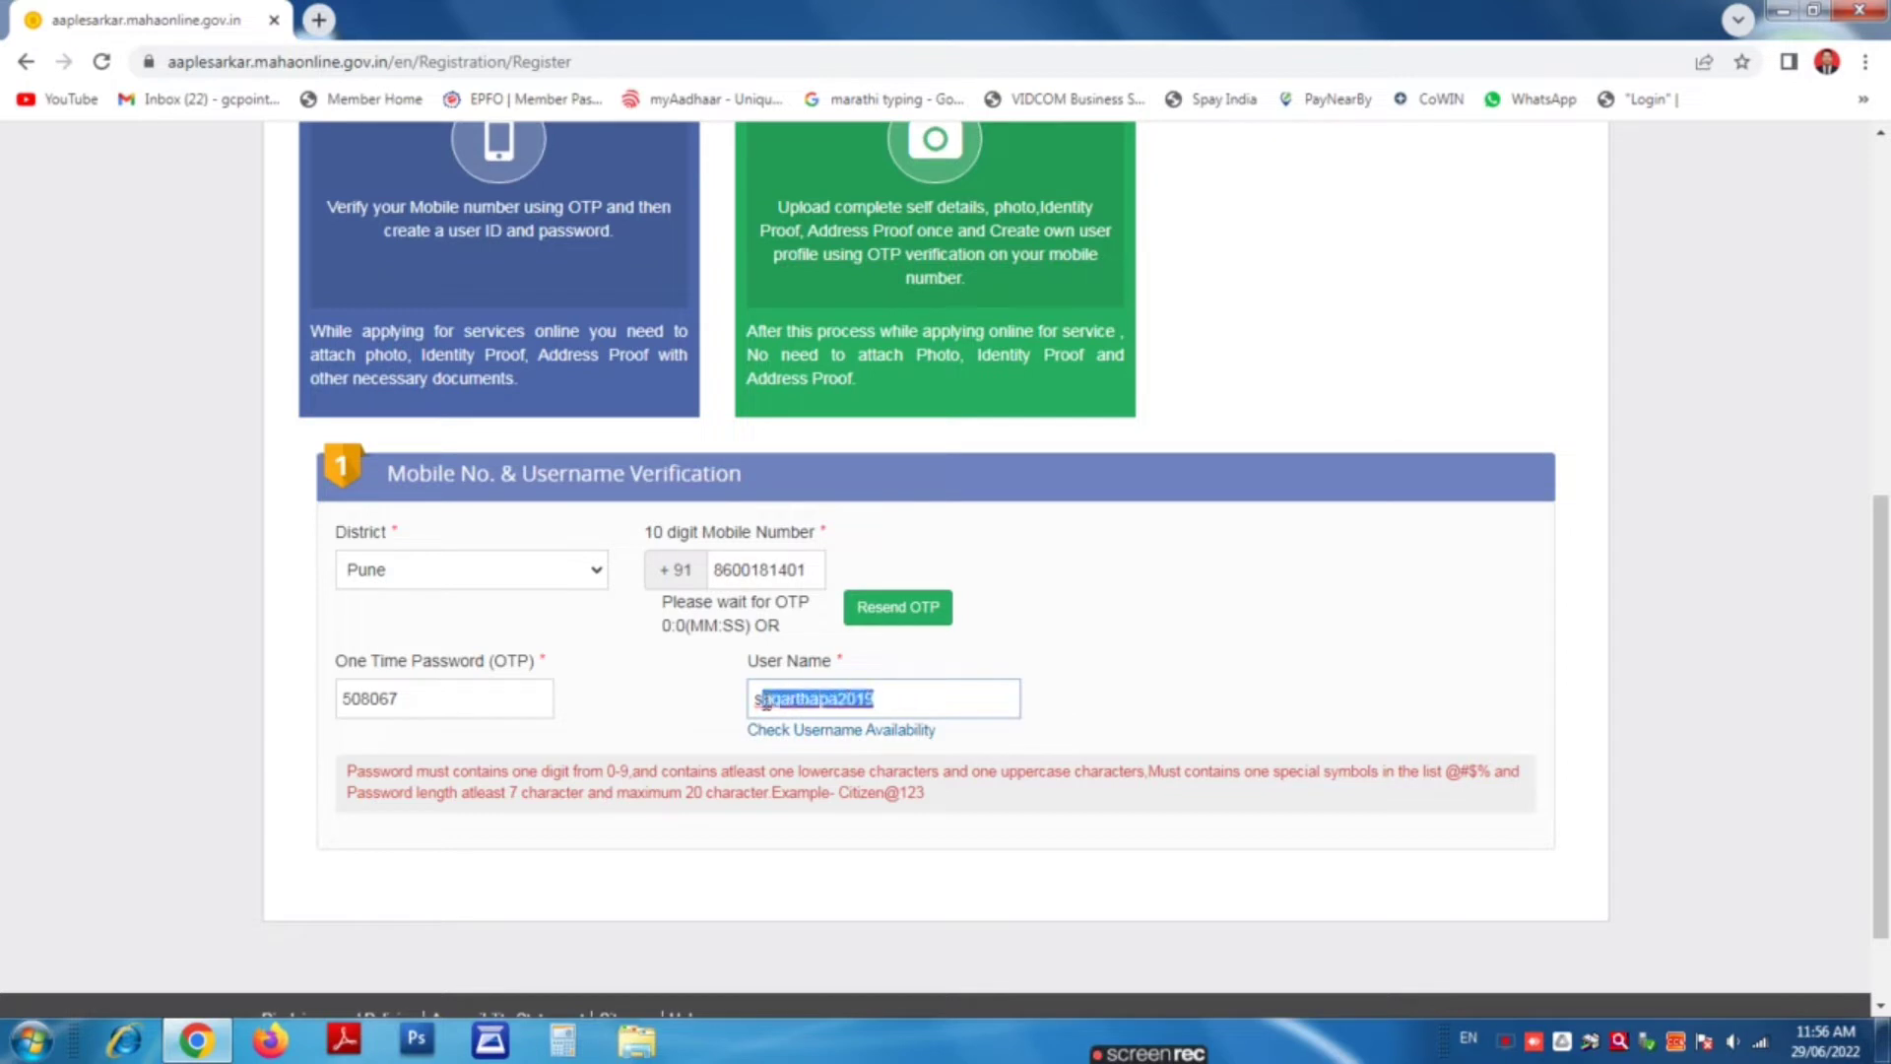
click(1186, 717)
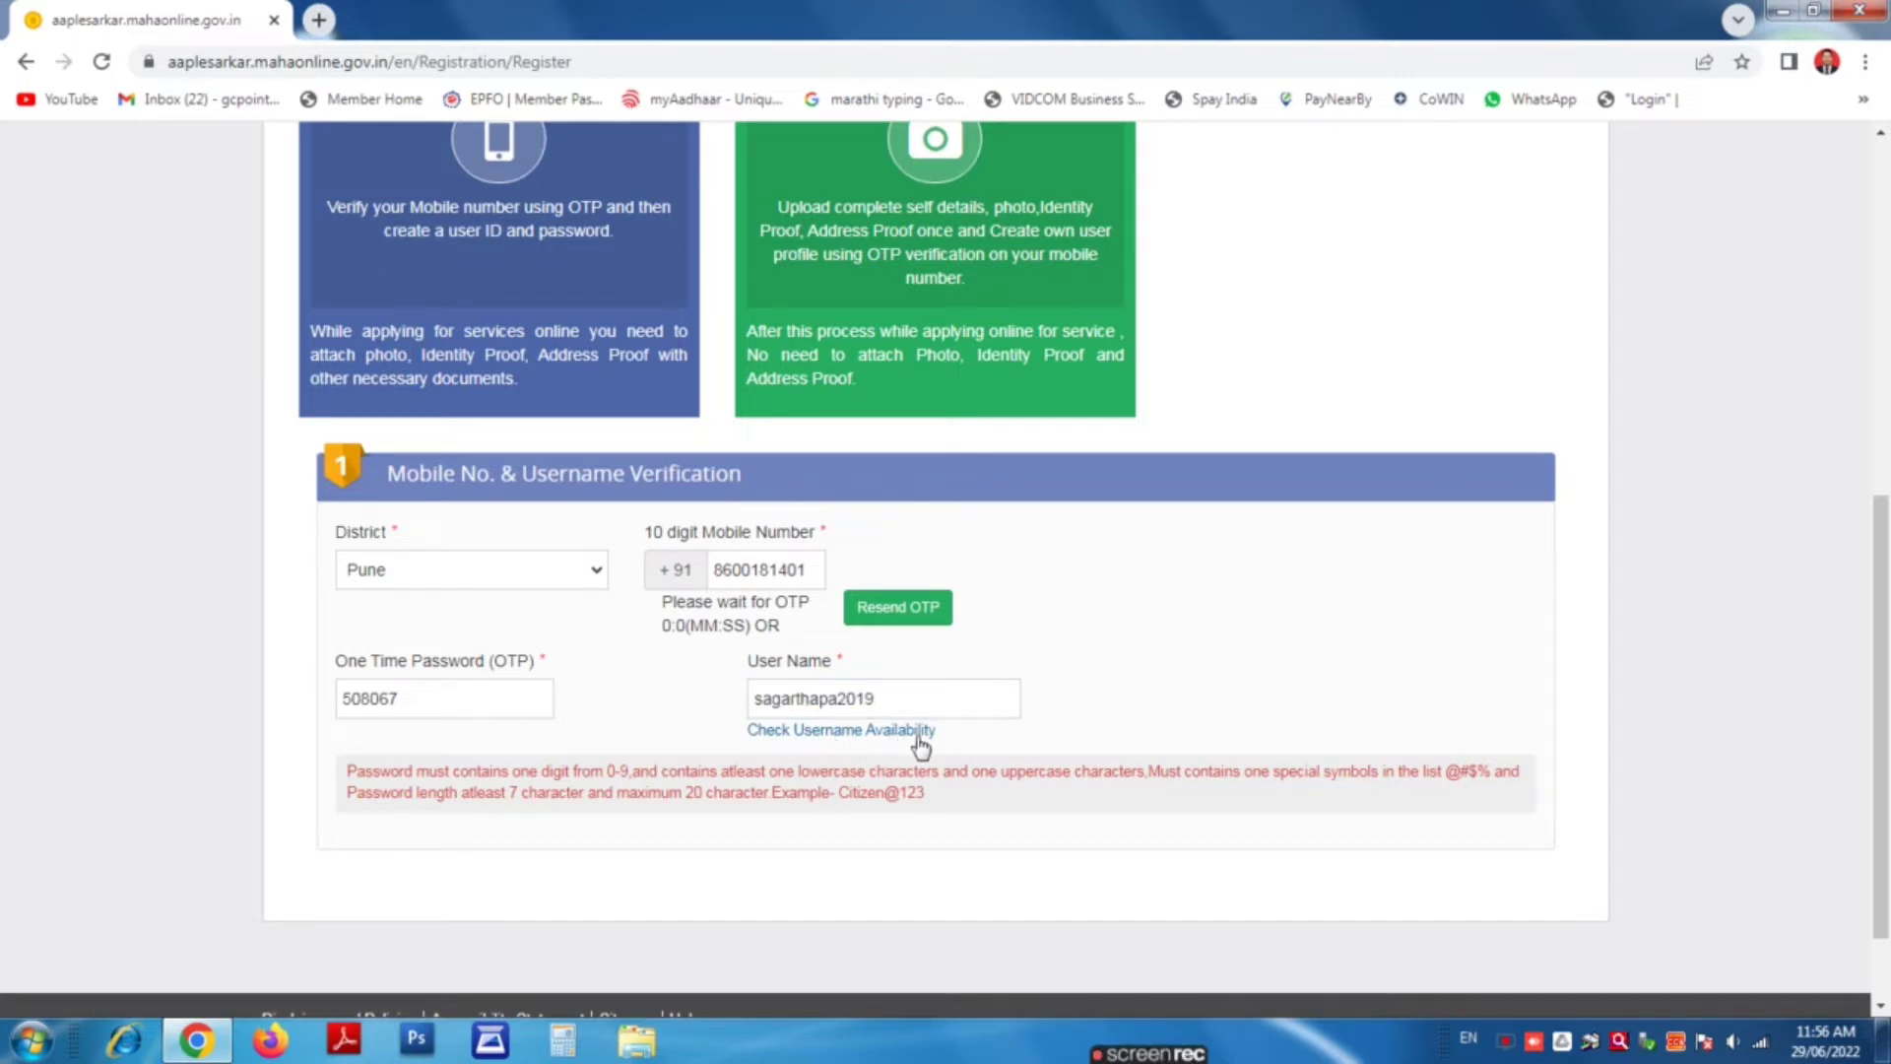
click(826, 730)
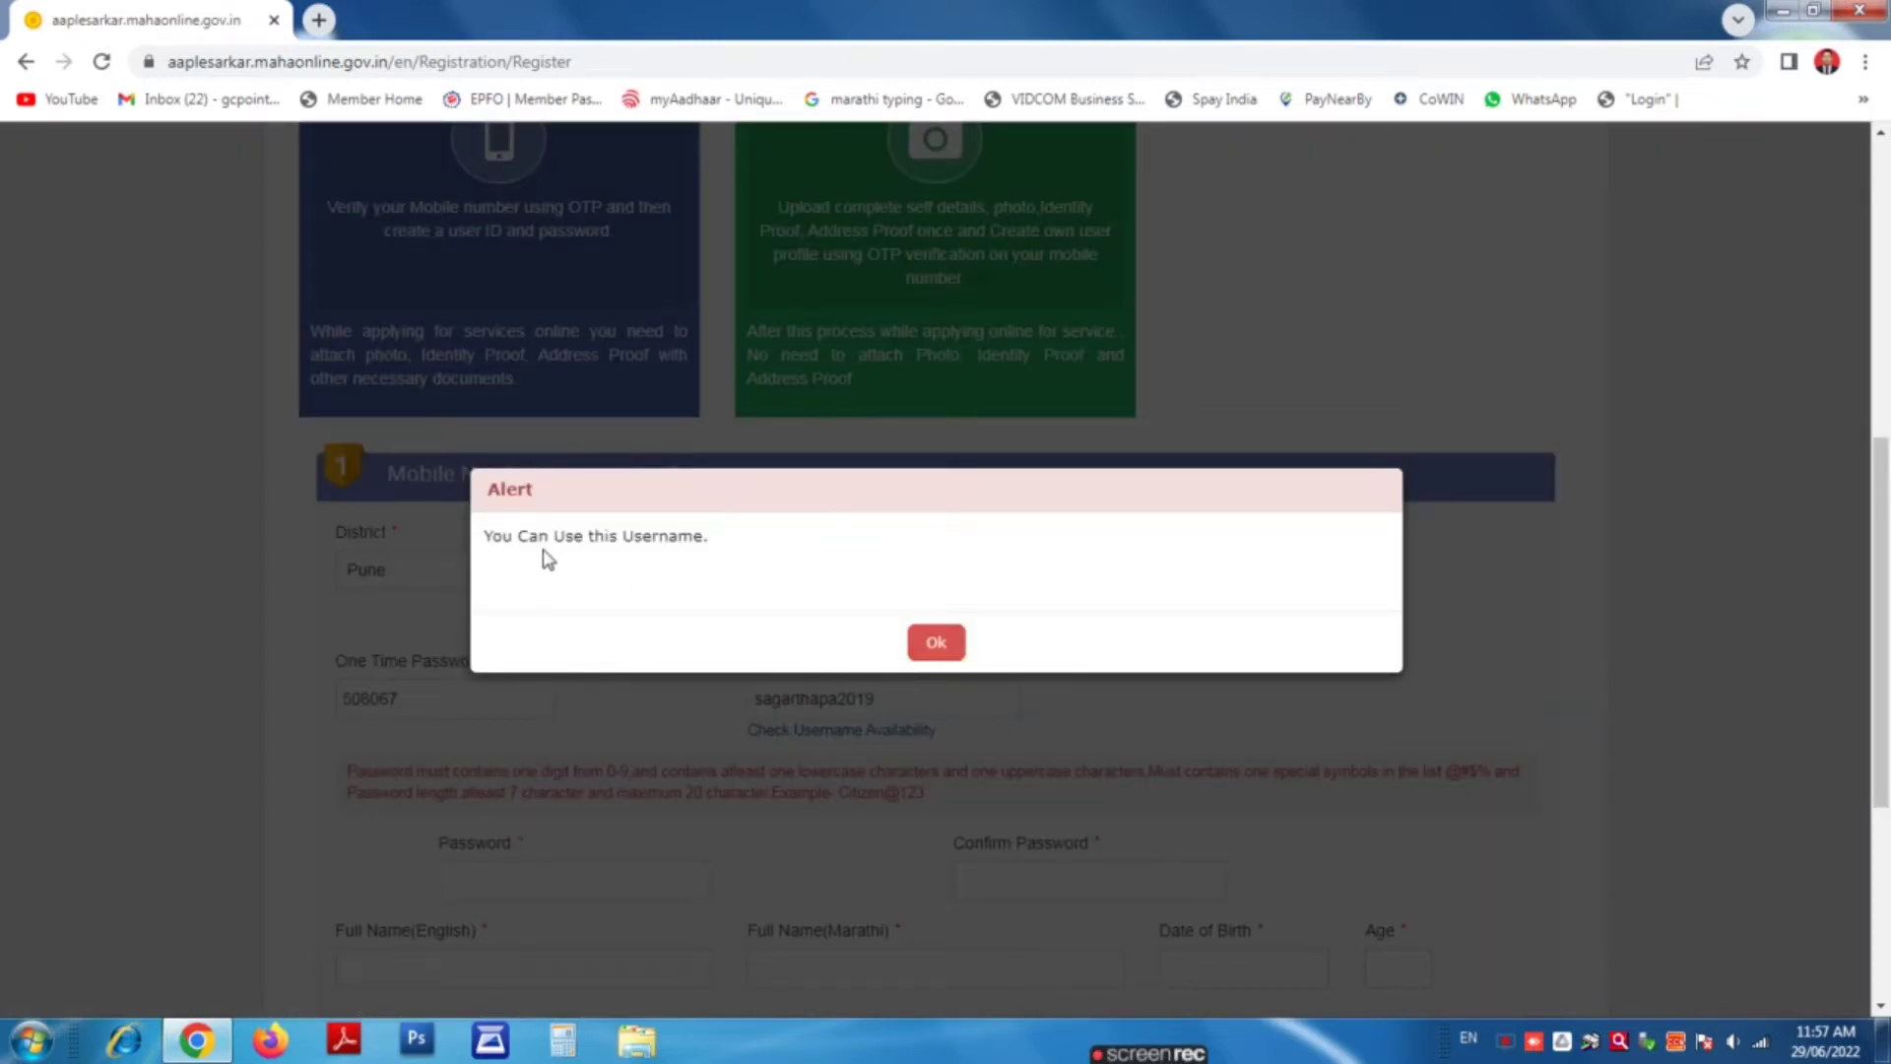
drag(718, 543, 487, 536)
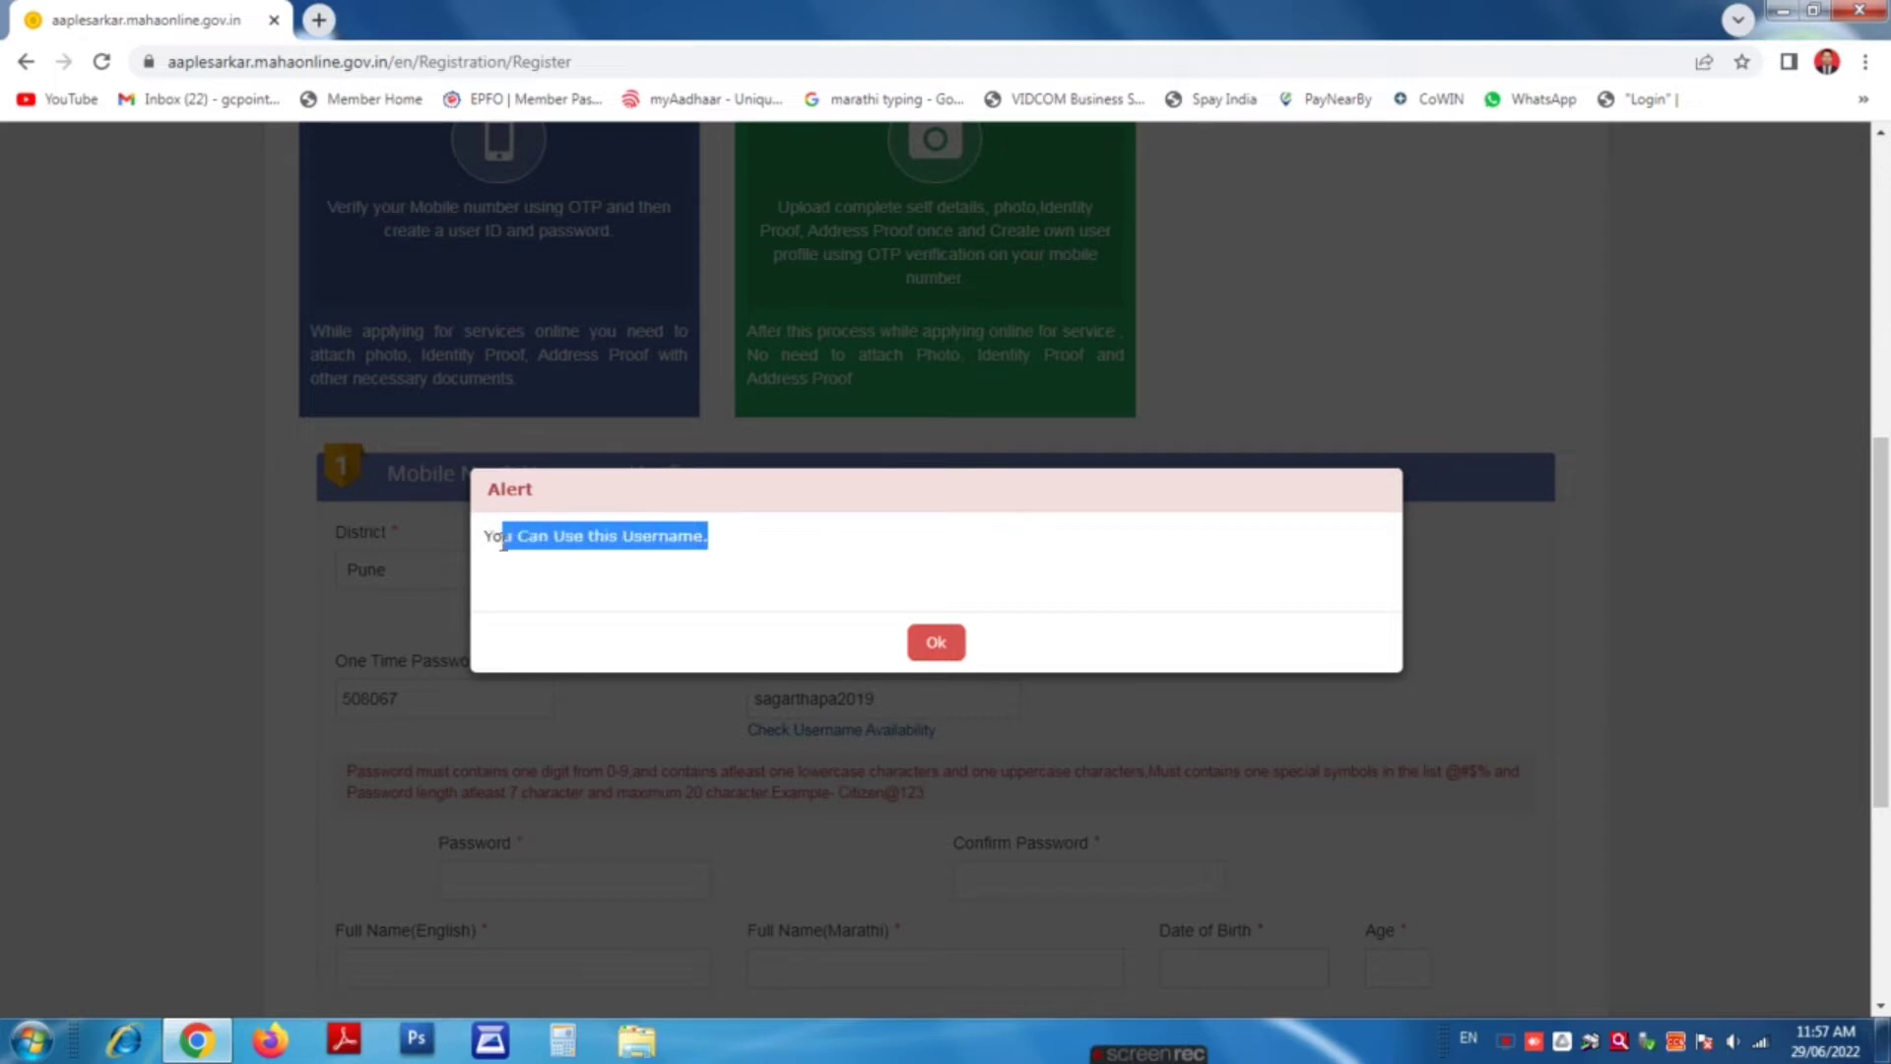
click(917, 650)
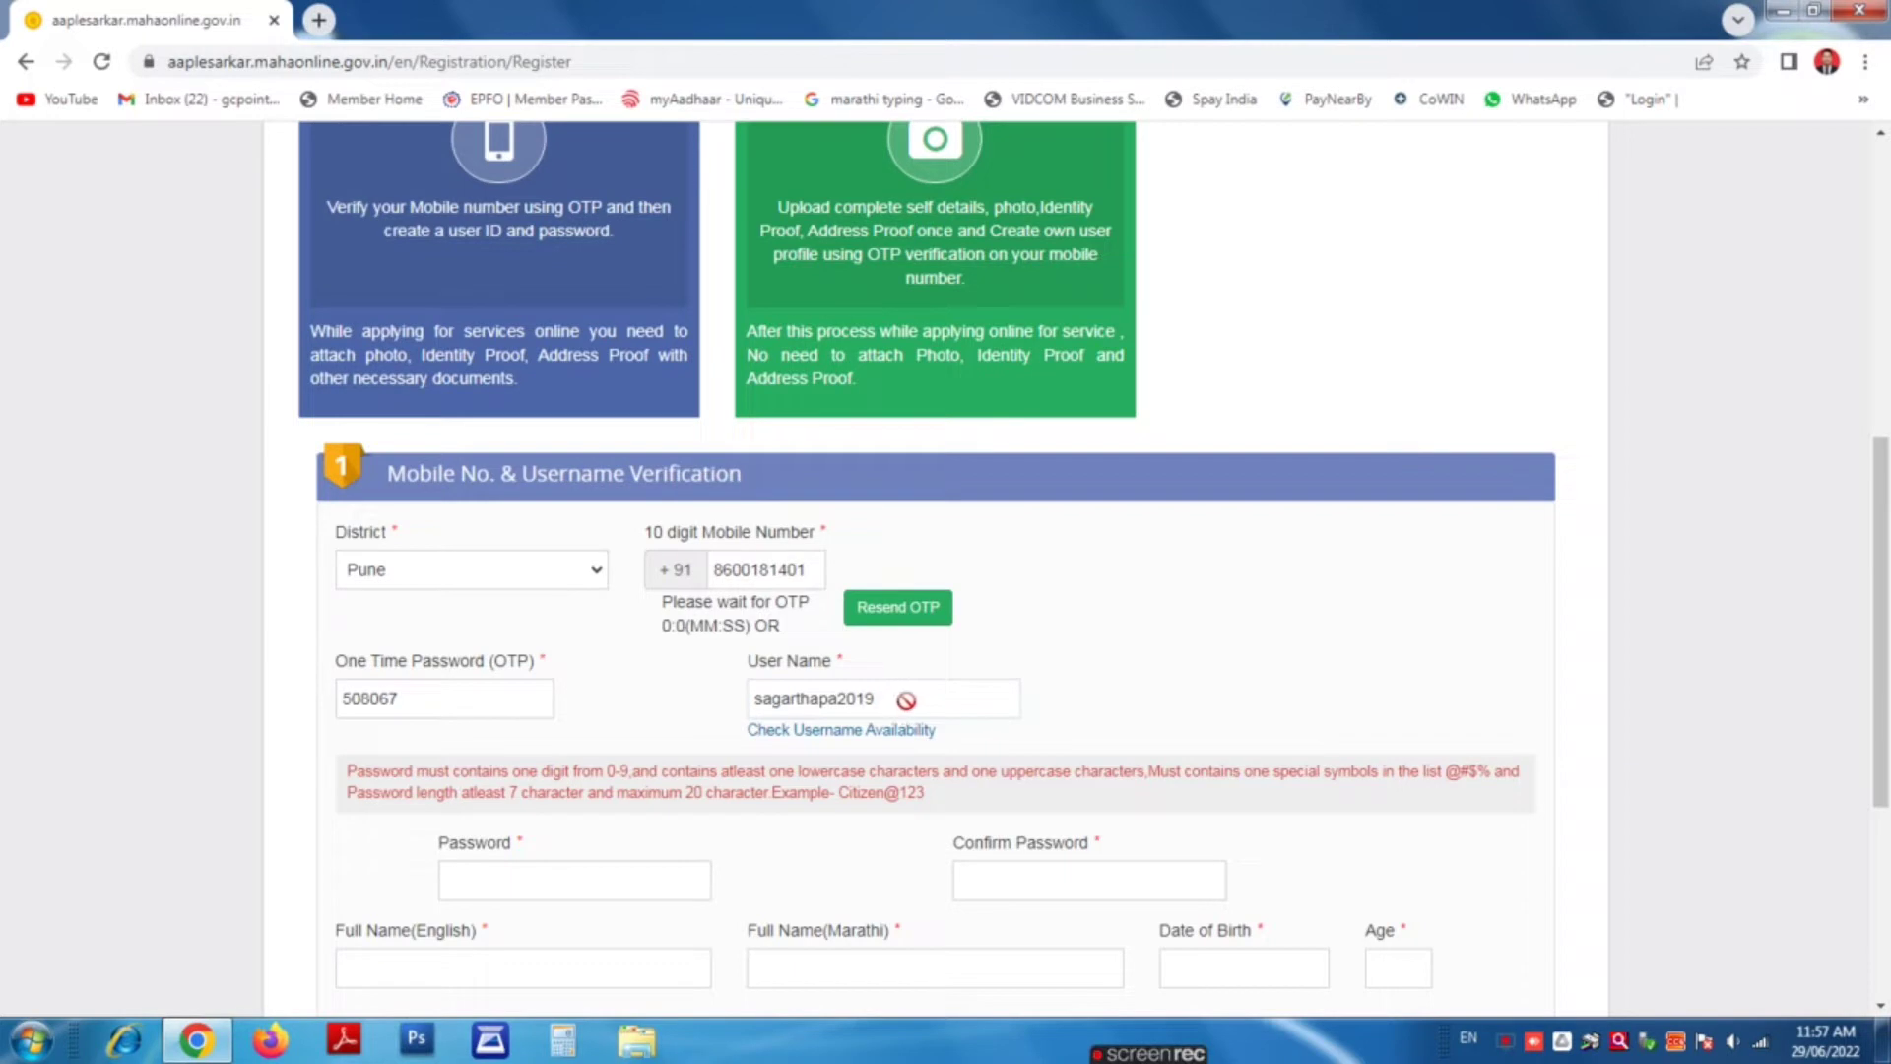
scroll(992, 715, down, 2)
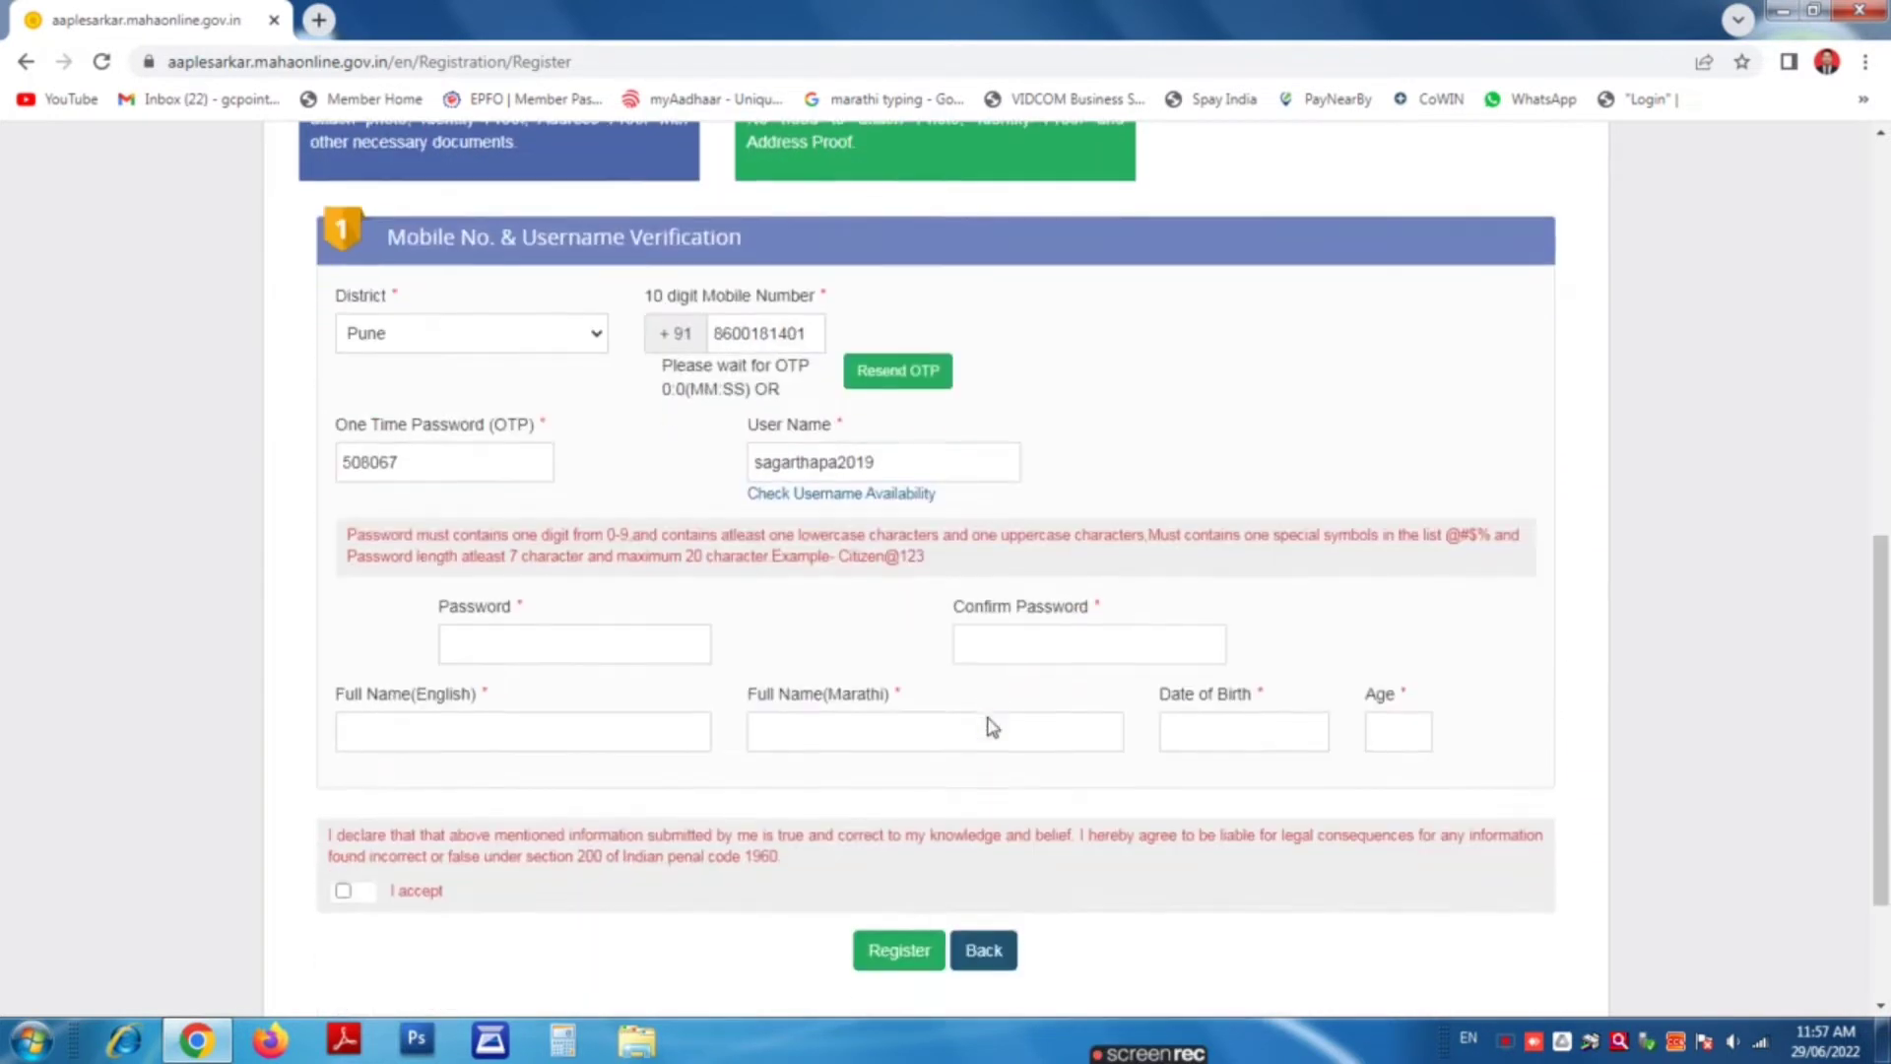
click(530, 640)
drag(847, 558, 942, 564)
click(954, 566)
drag(632, 532, 350, 532)
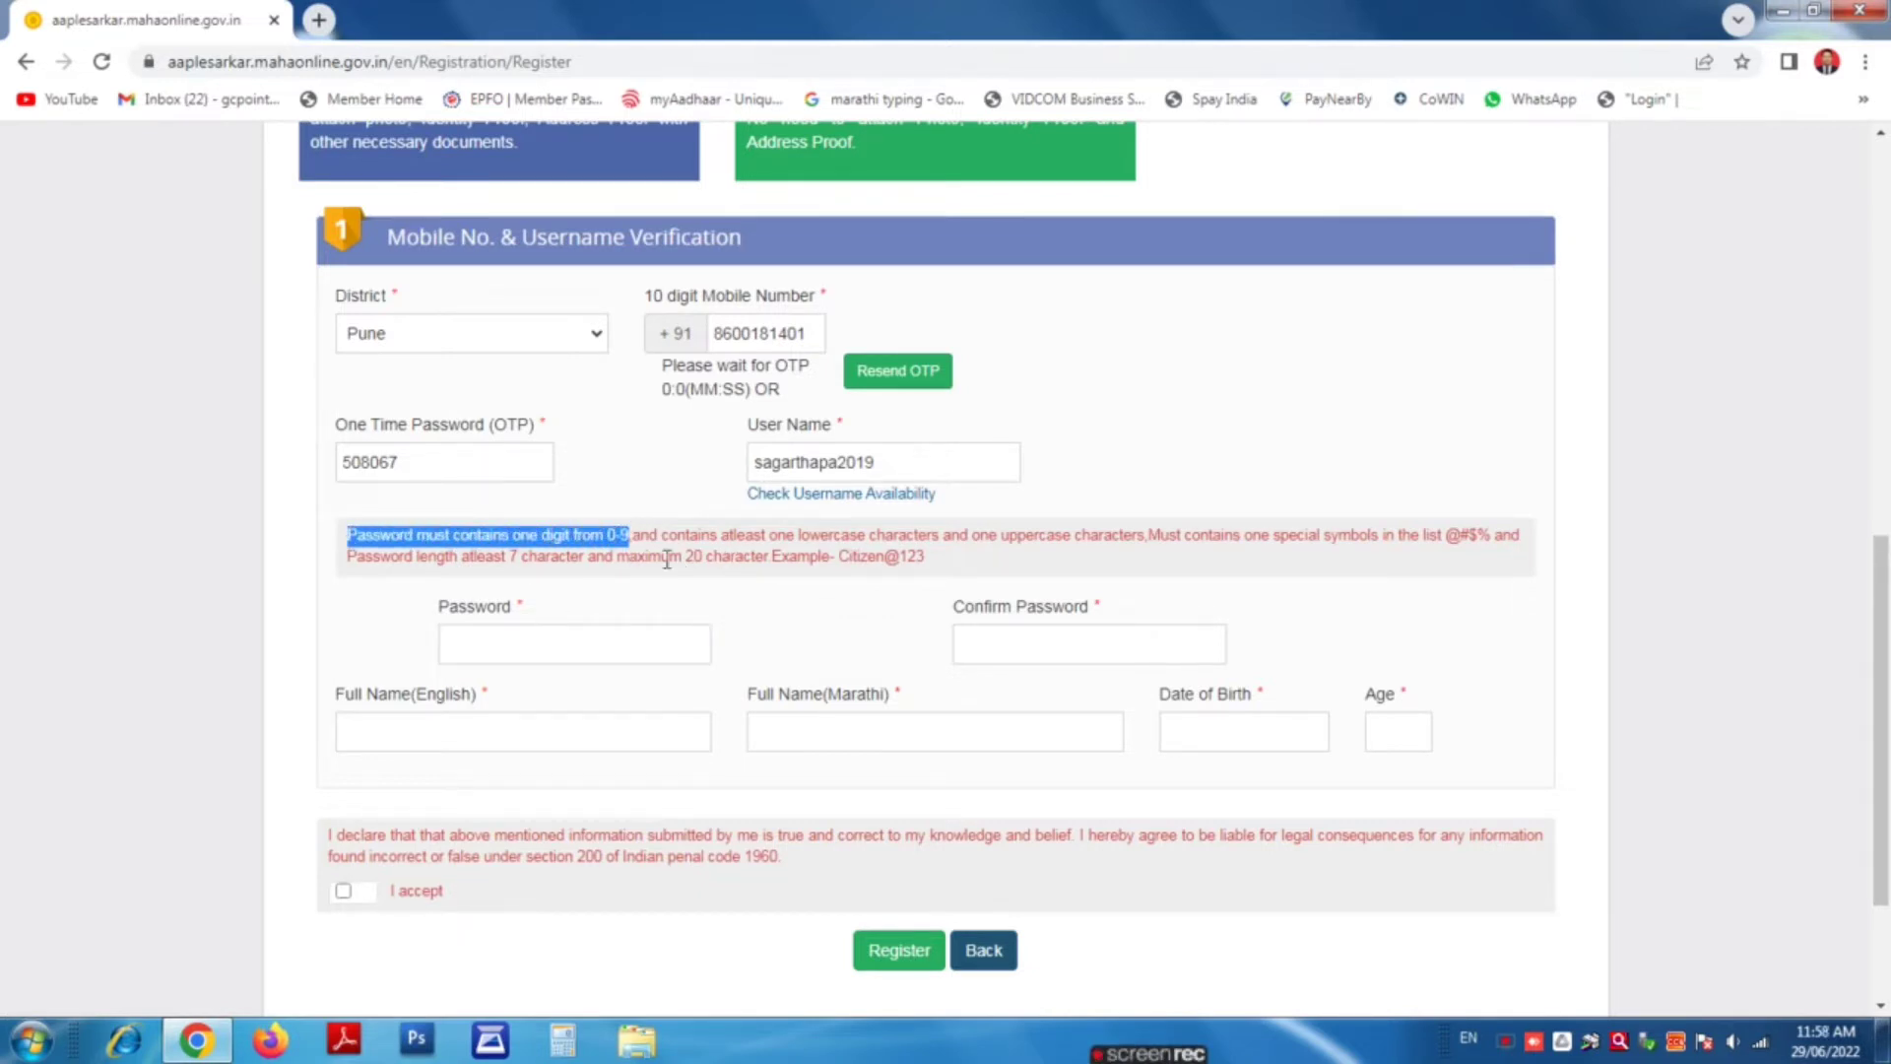
drag(640, 534, 1074, 534)
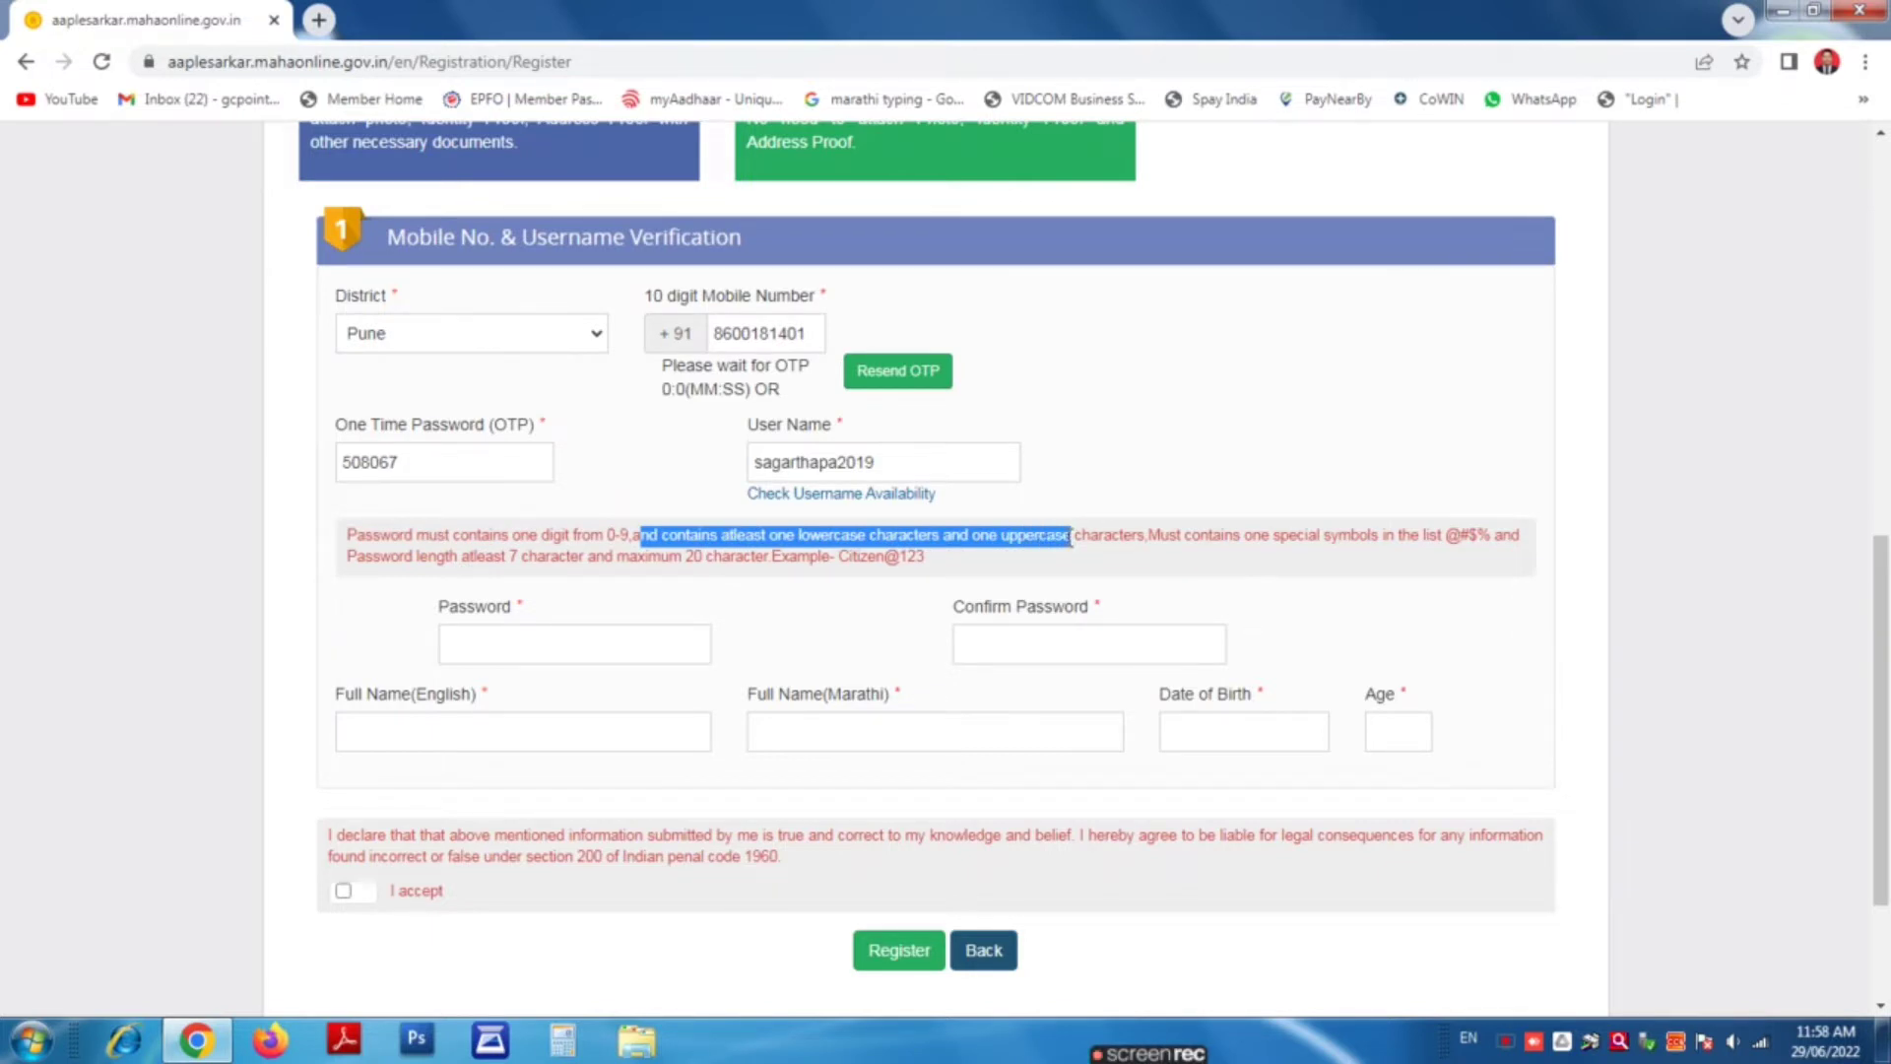
click(1118, 557)
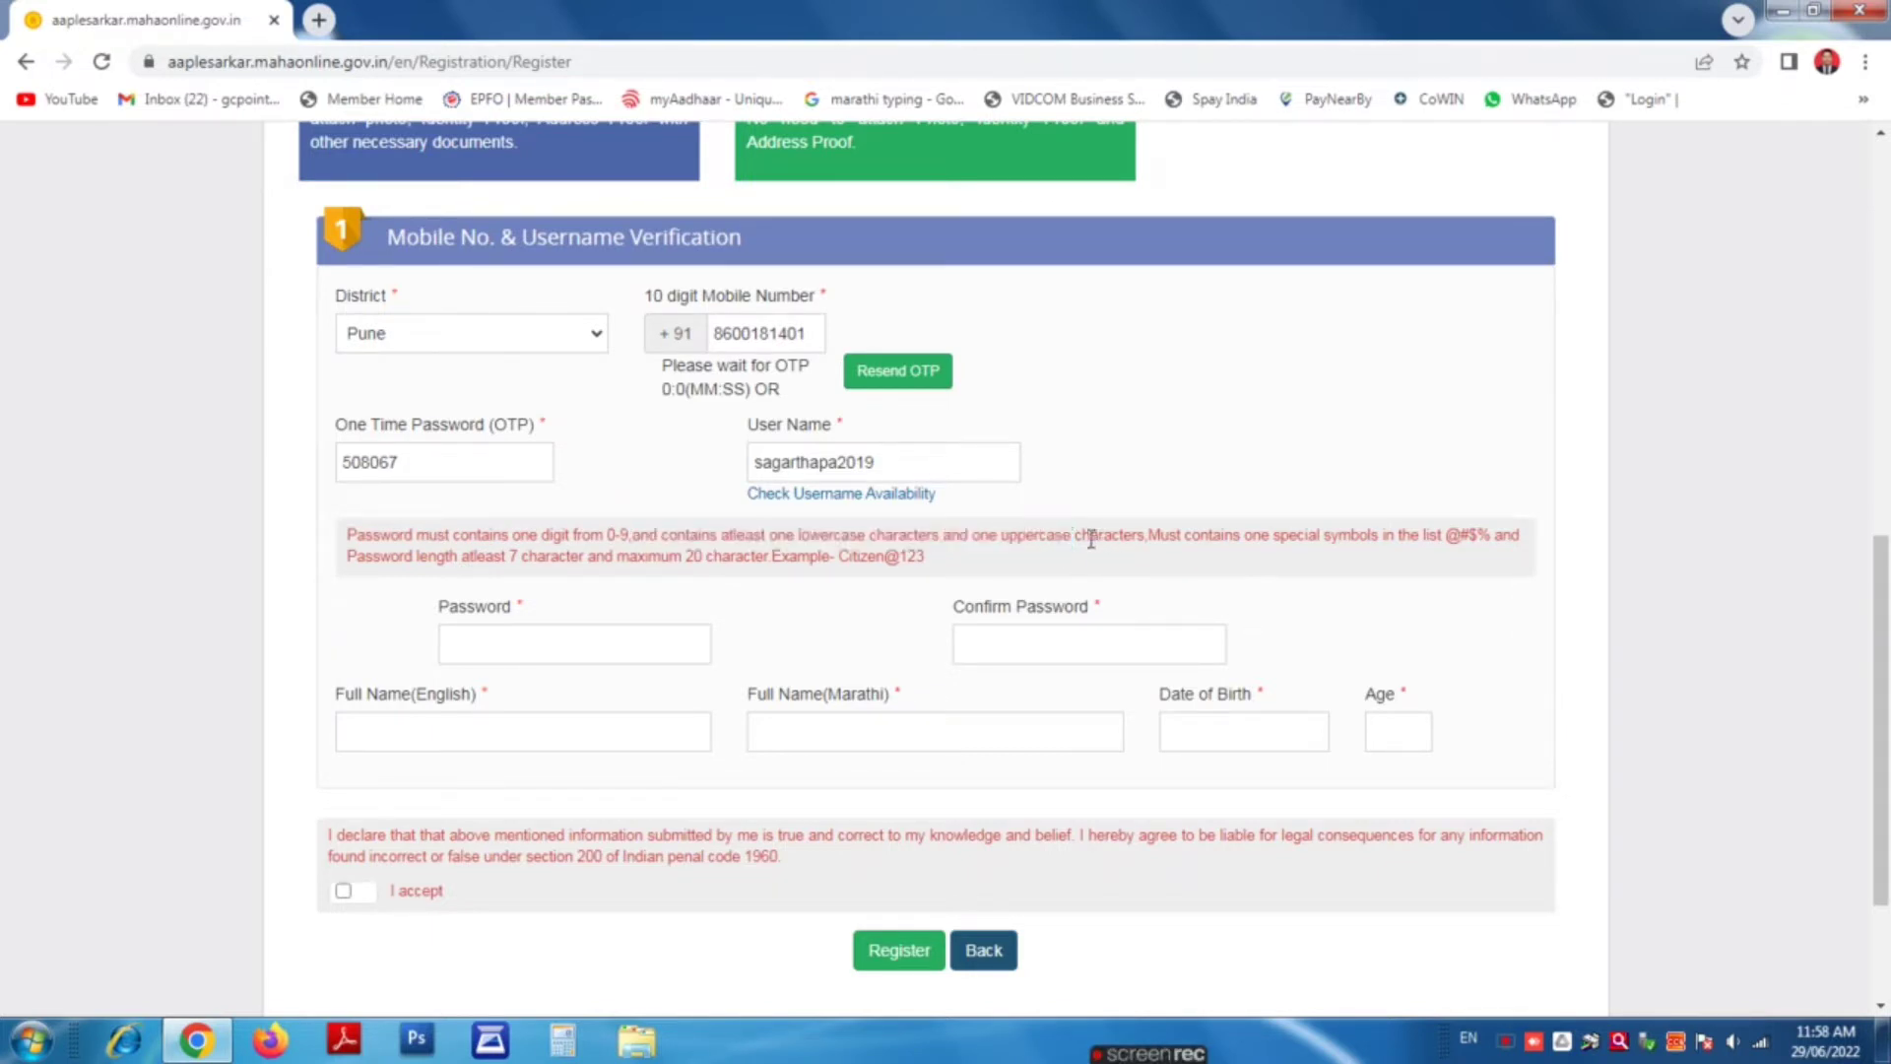
drag(1172, 537, 1493, 536)
- Review the password rules note, including allowed symbols @#$% and the example password
click(1417, 561)
click(1474, 562)
drag(775, 556, 936, 564)
click(936, 564)
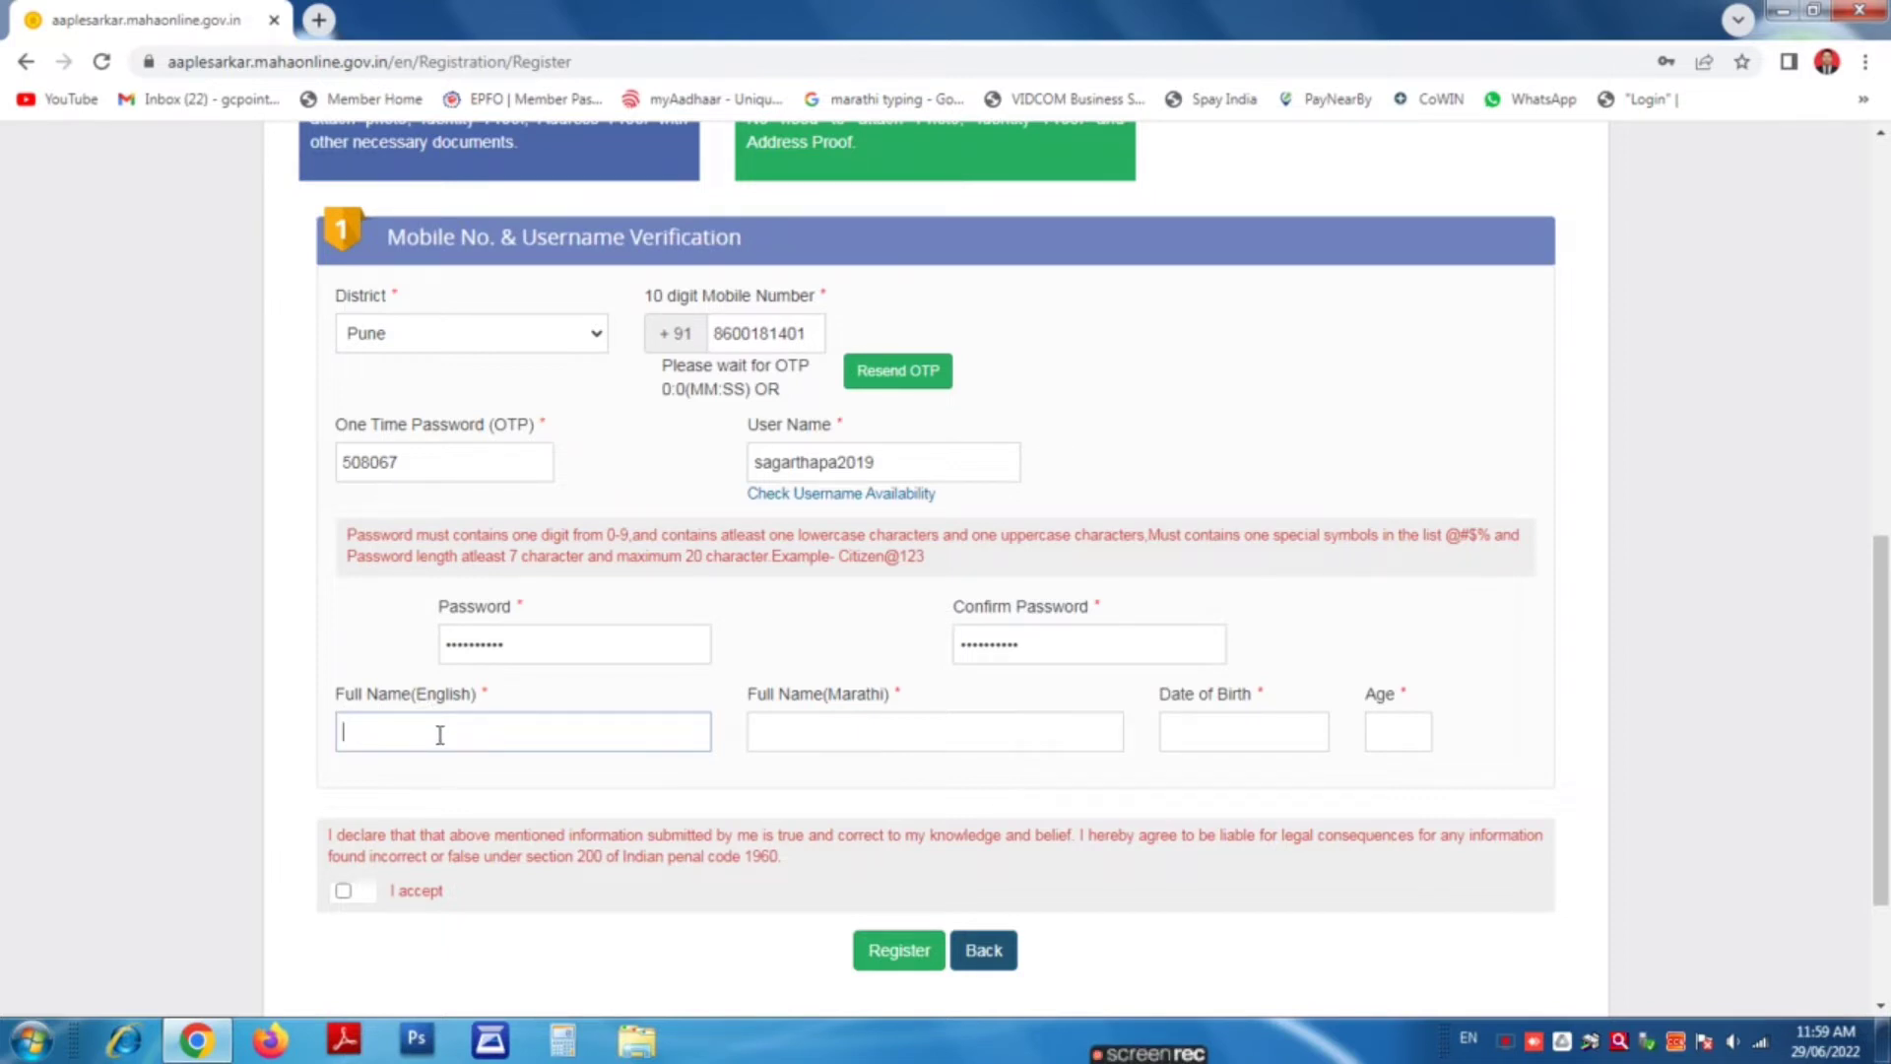
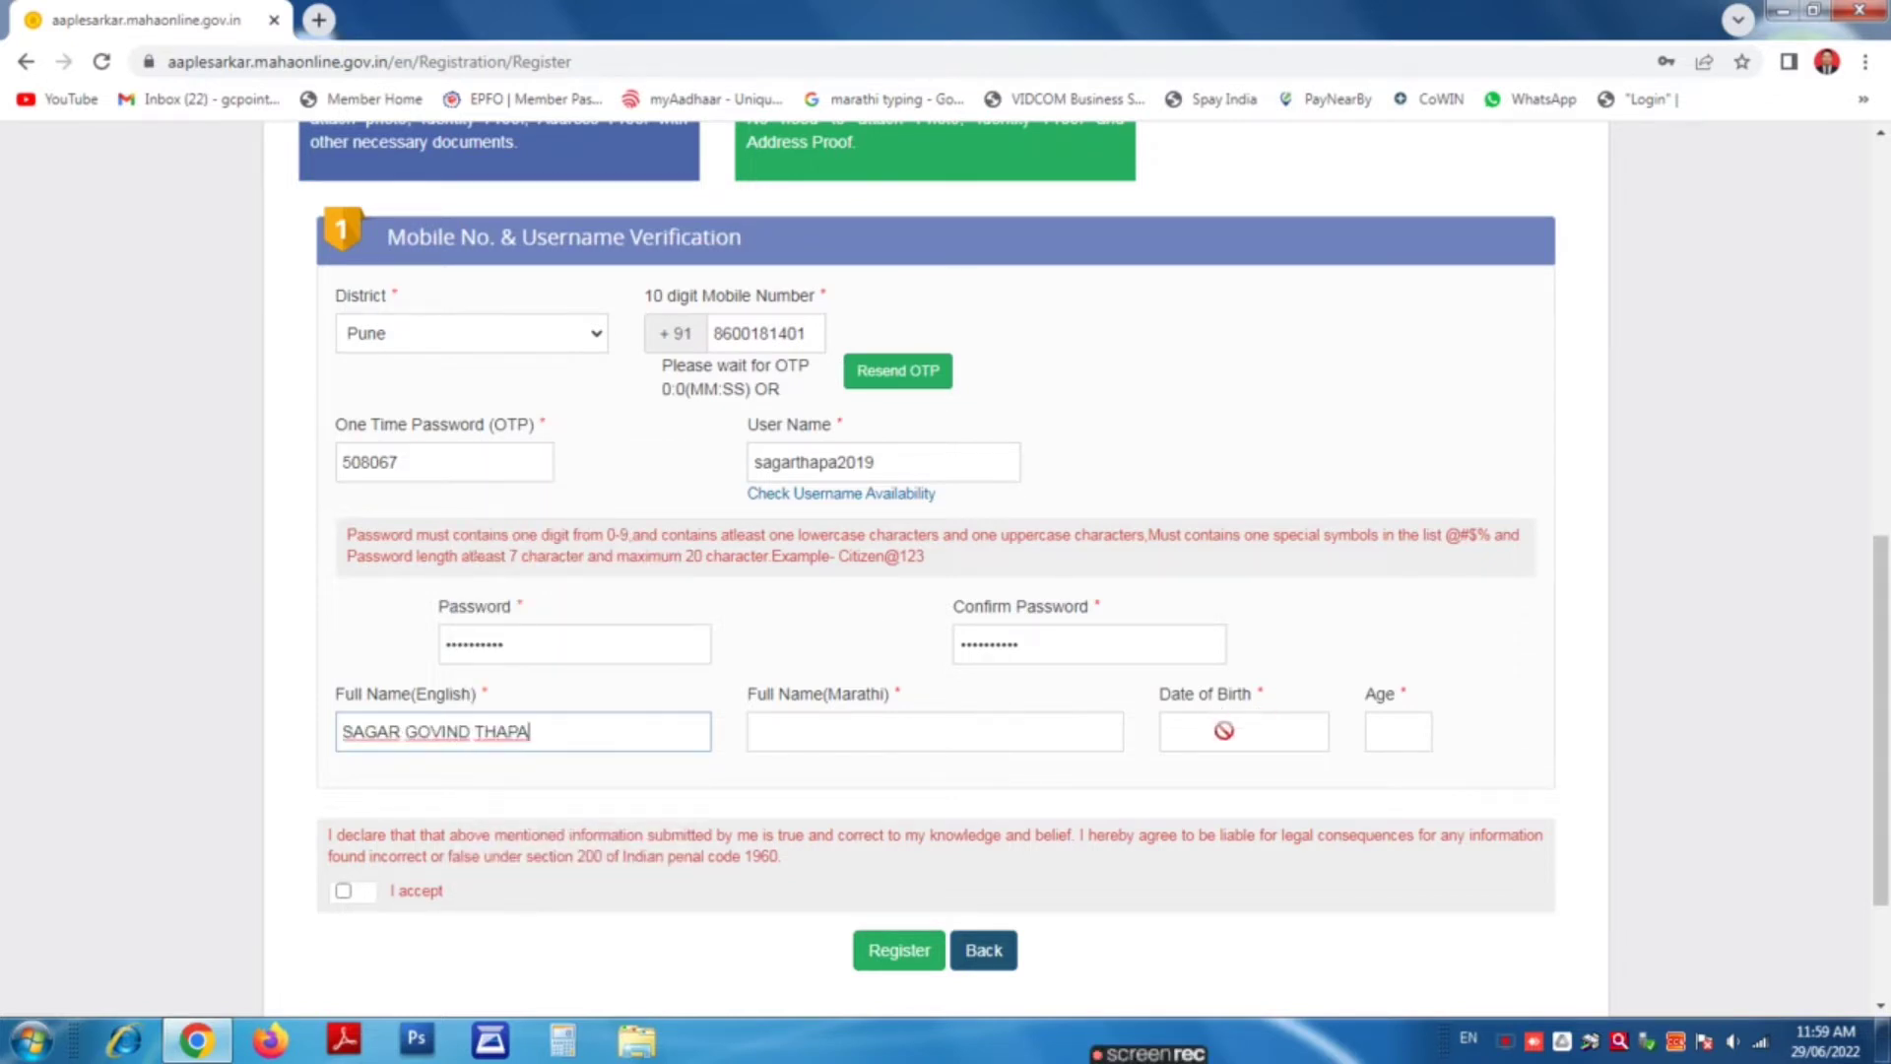
- Enter the applicant's full English name so Marathi fills, and pick a birth date giving age 30
click(815, 778)
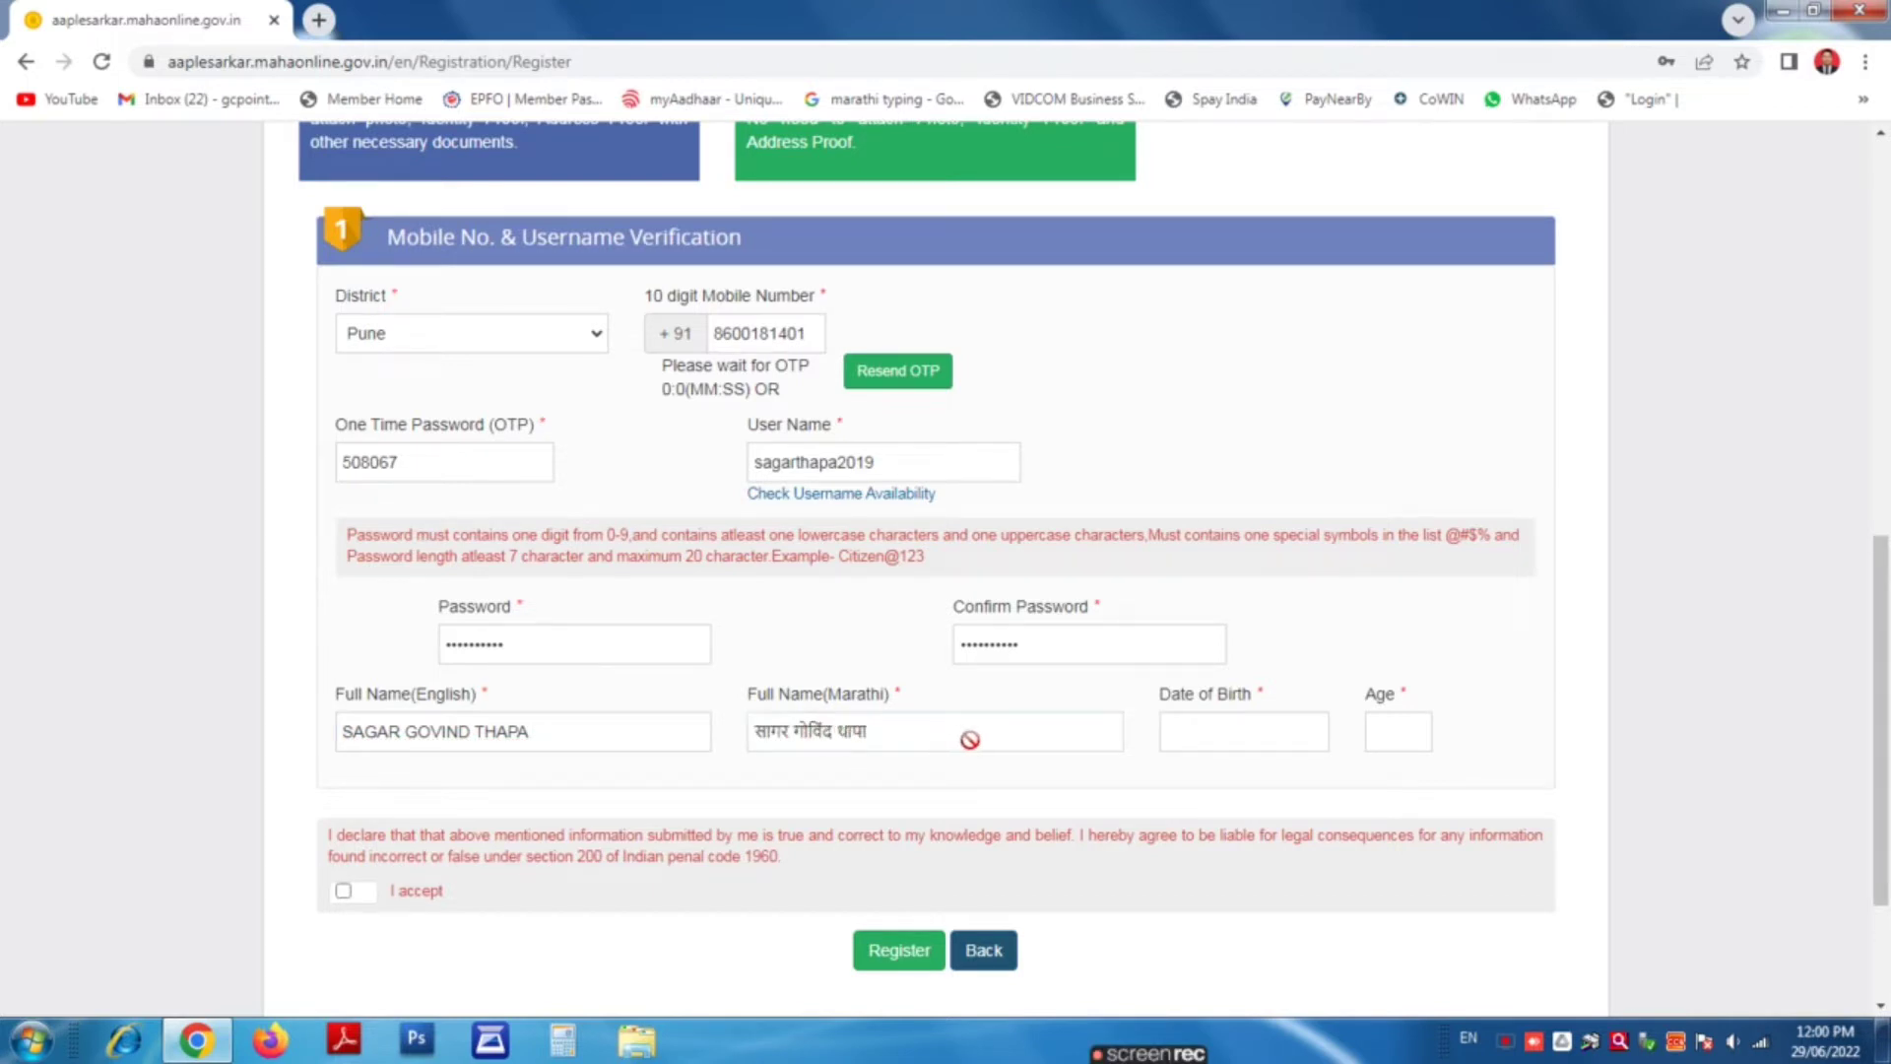
click(1231, 727)
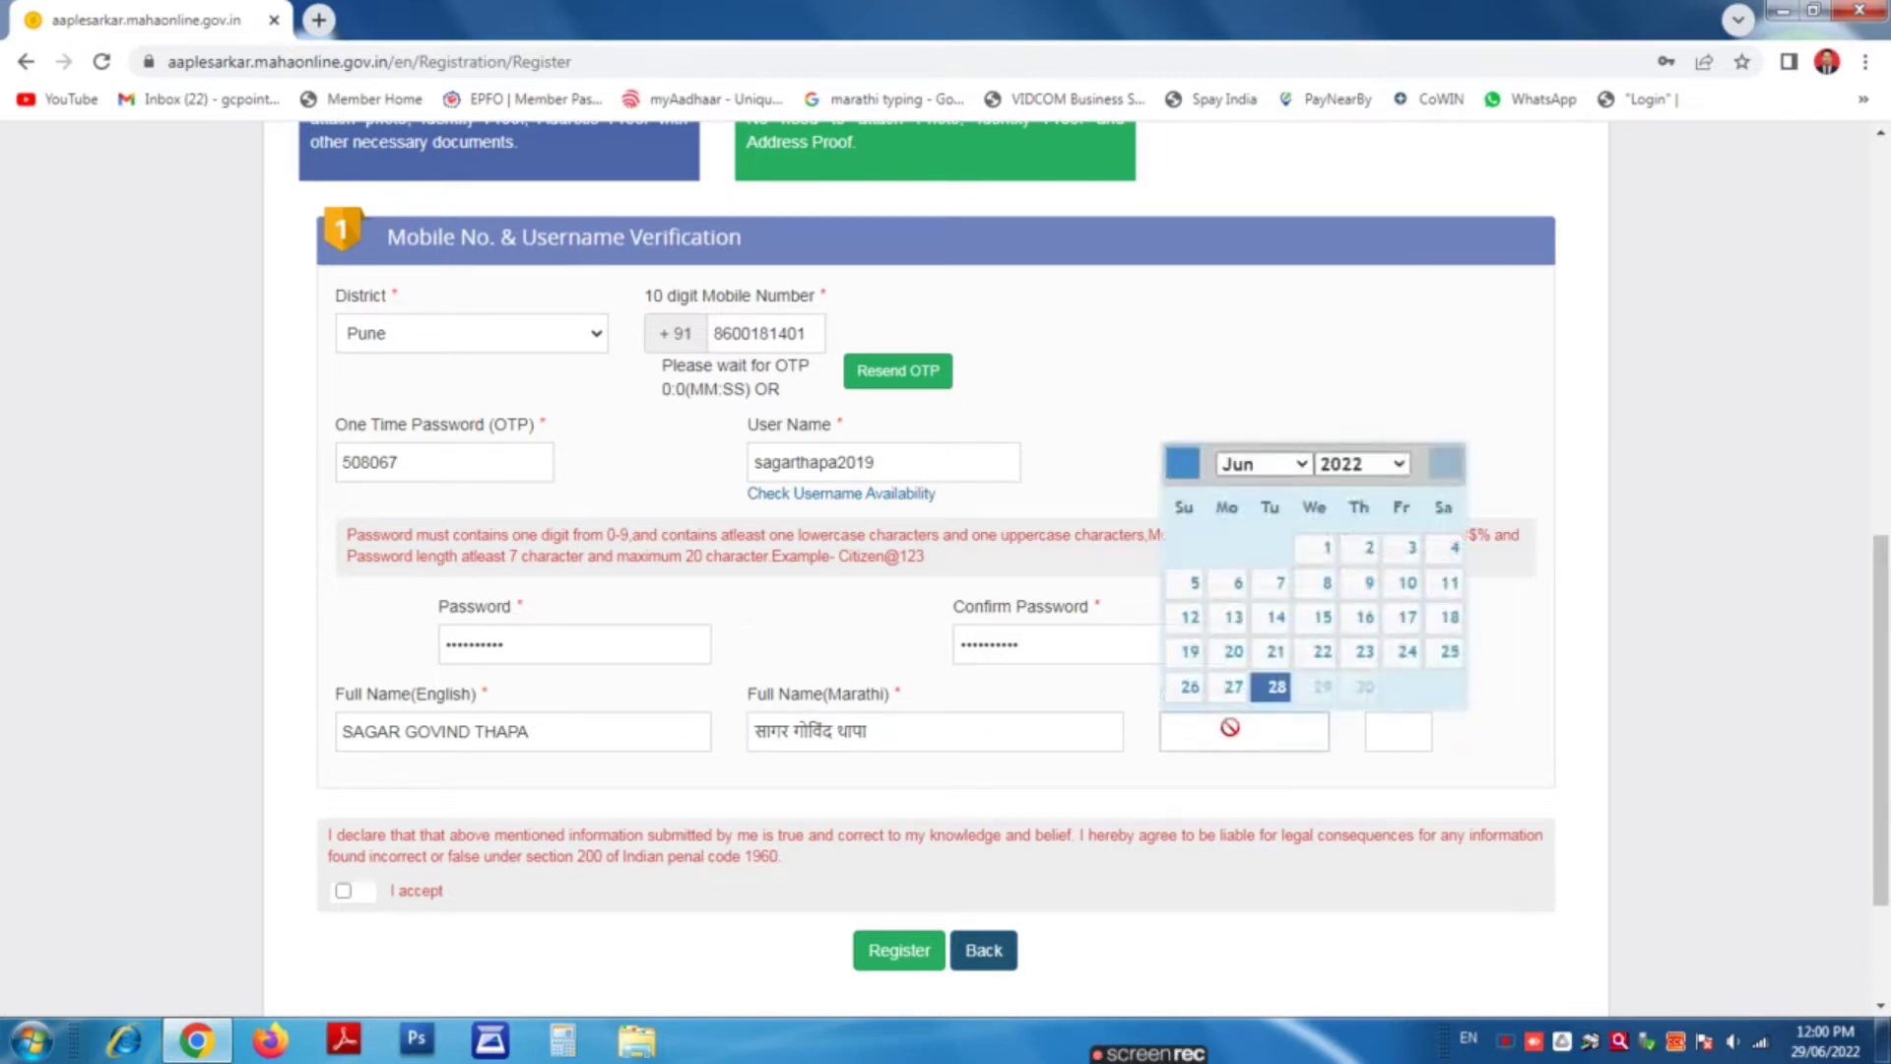
click(1382, 465)
click(1382, 465)
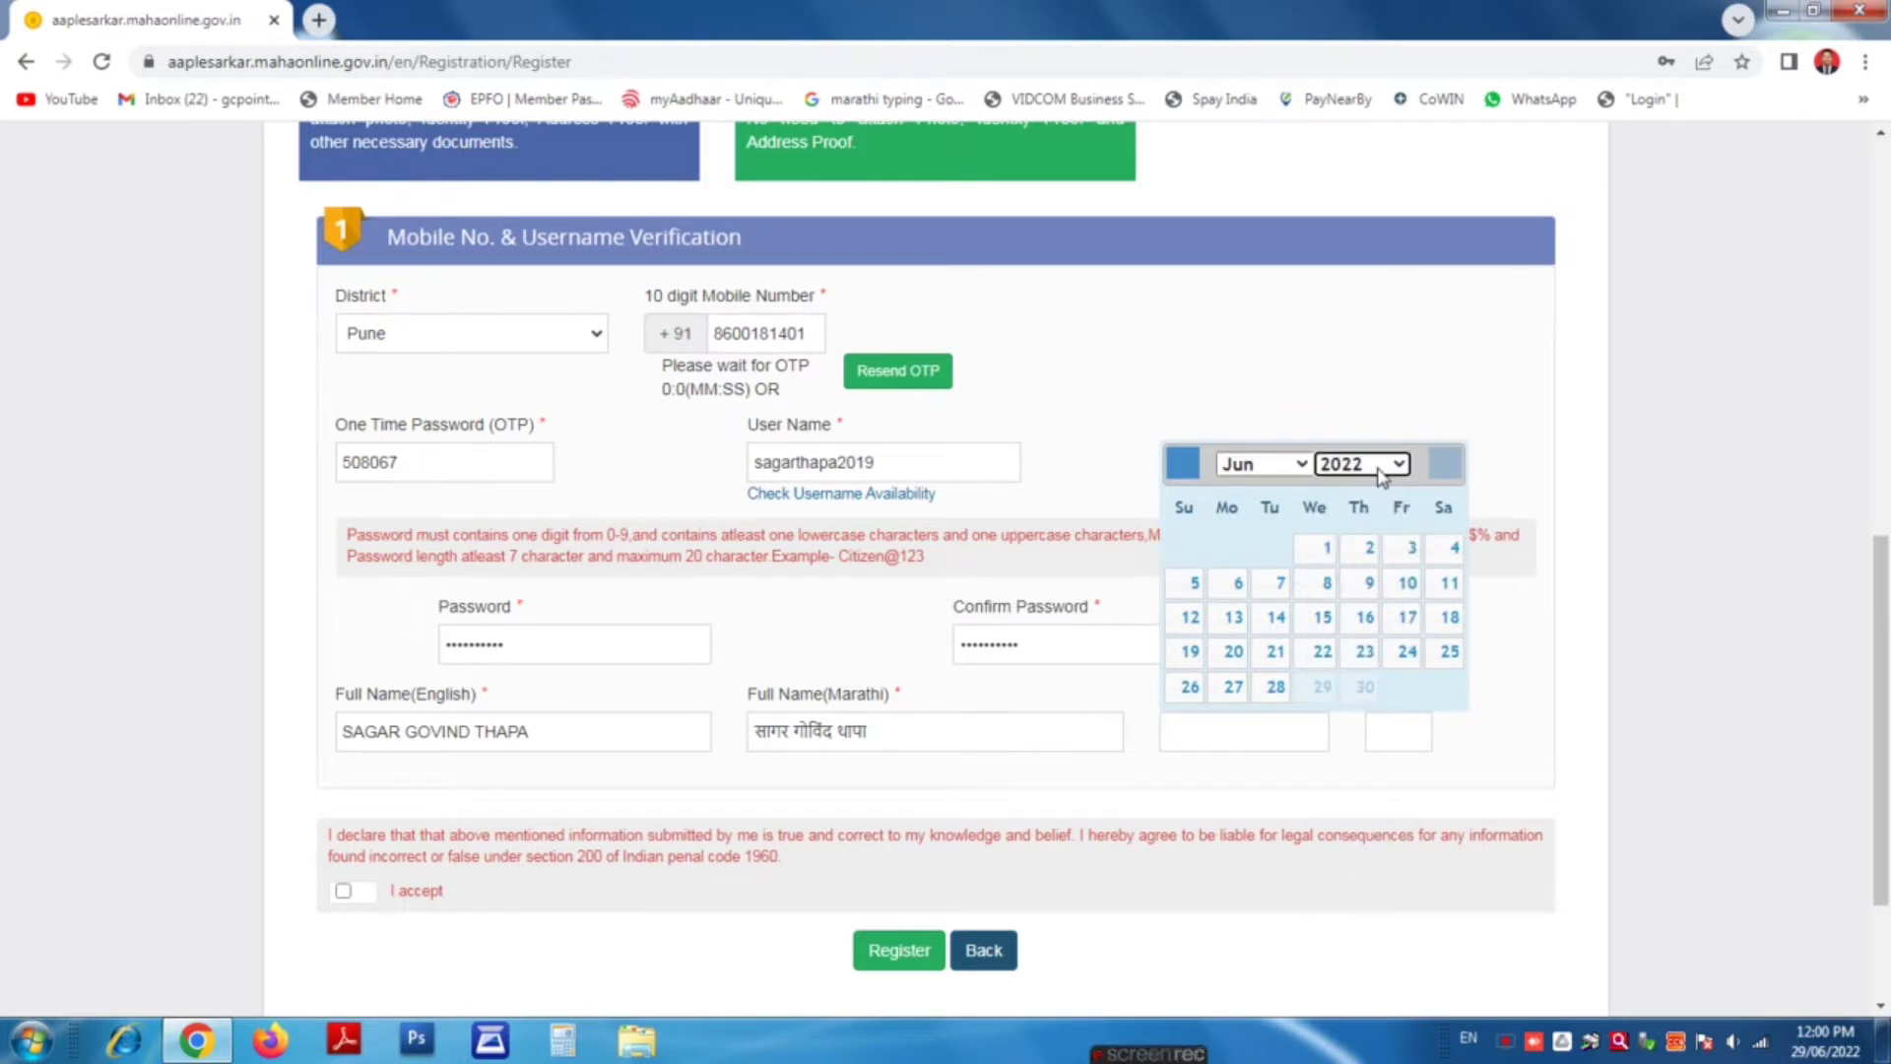
click(1382, 465)
scroll(1382, 591, up, 10)
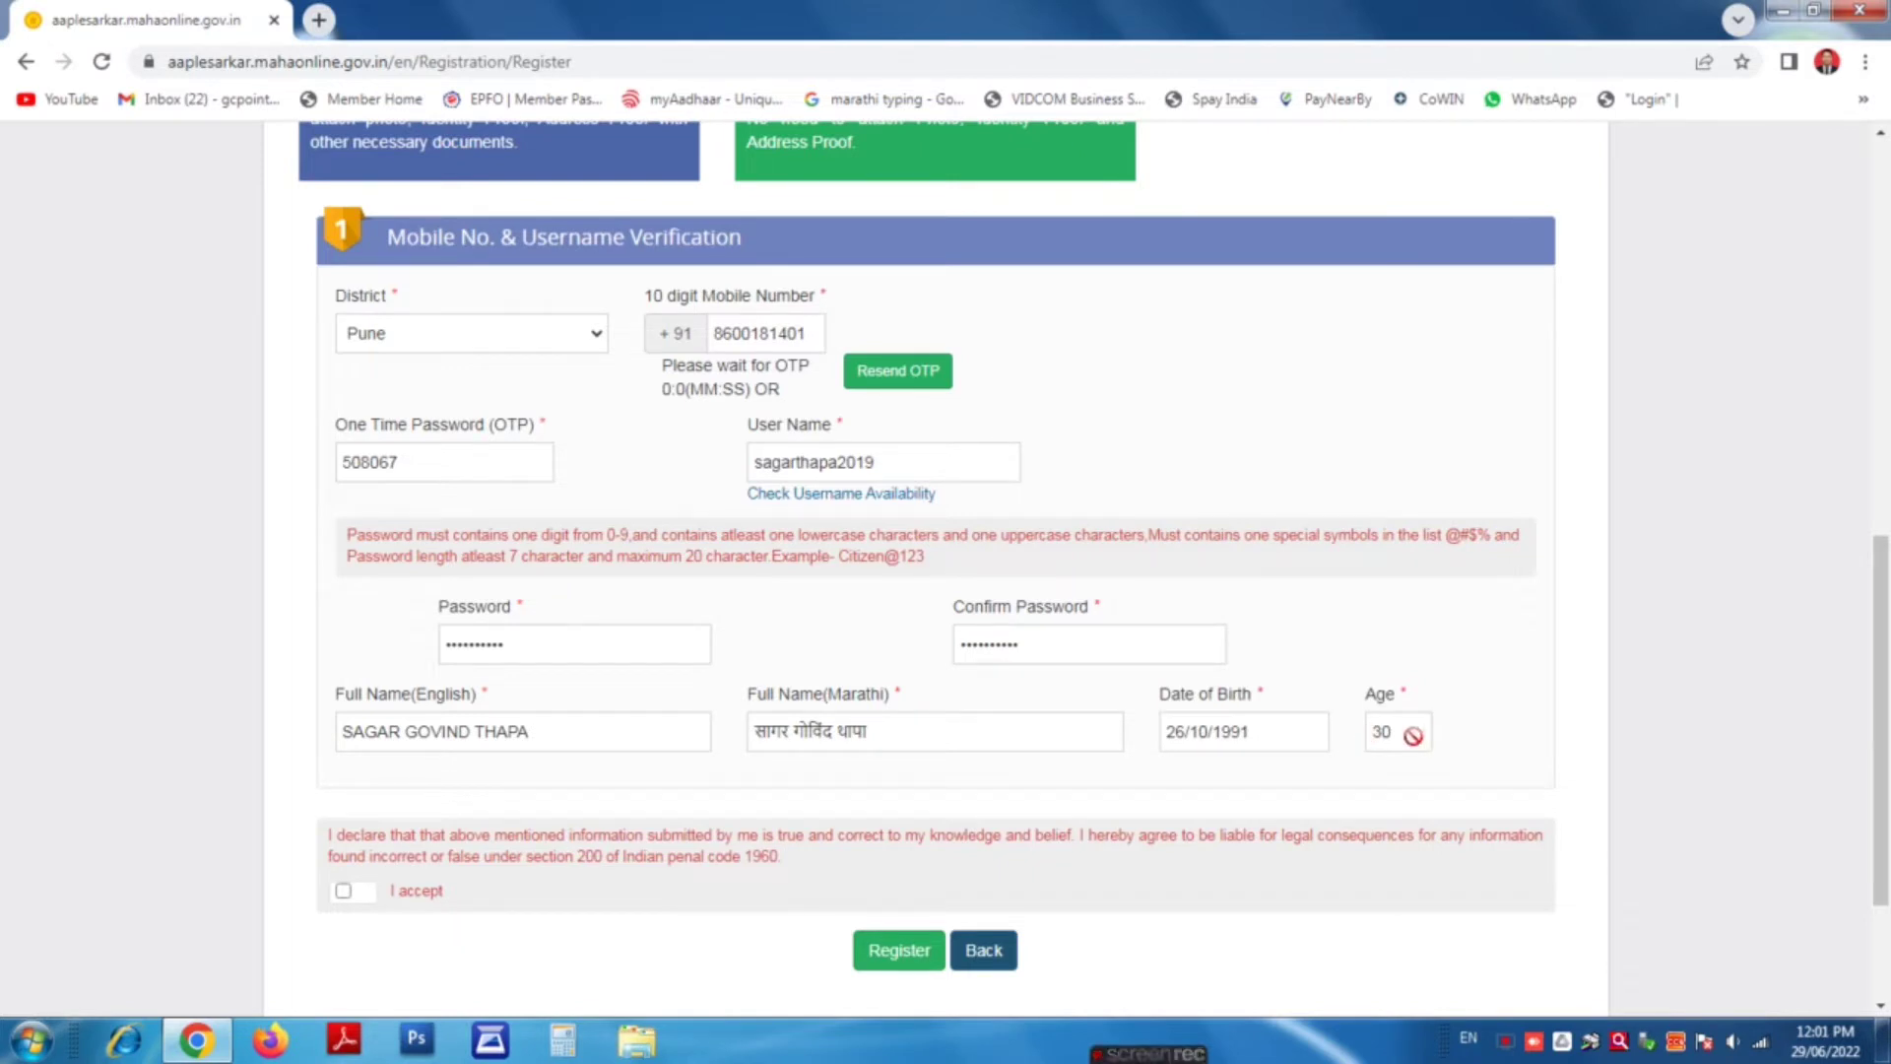
scroll(609, 862, down, 2)
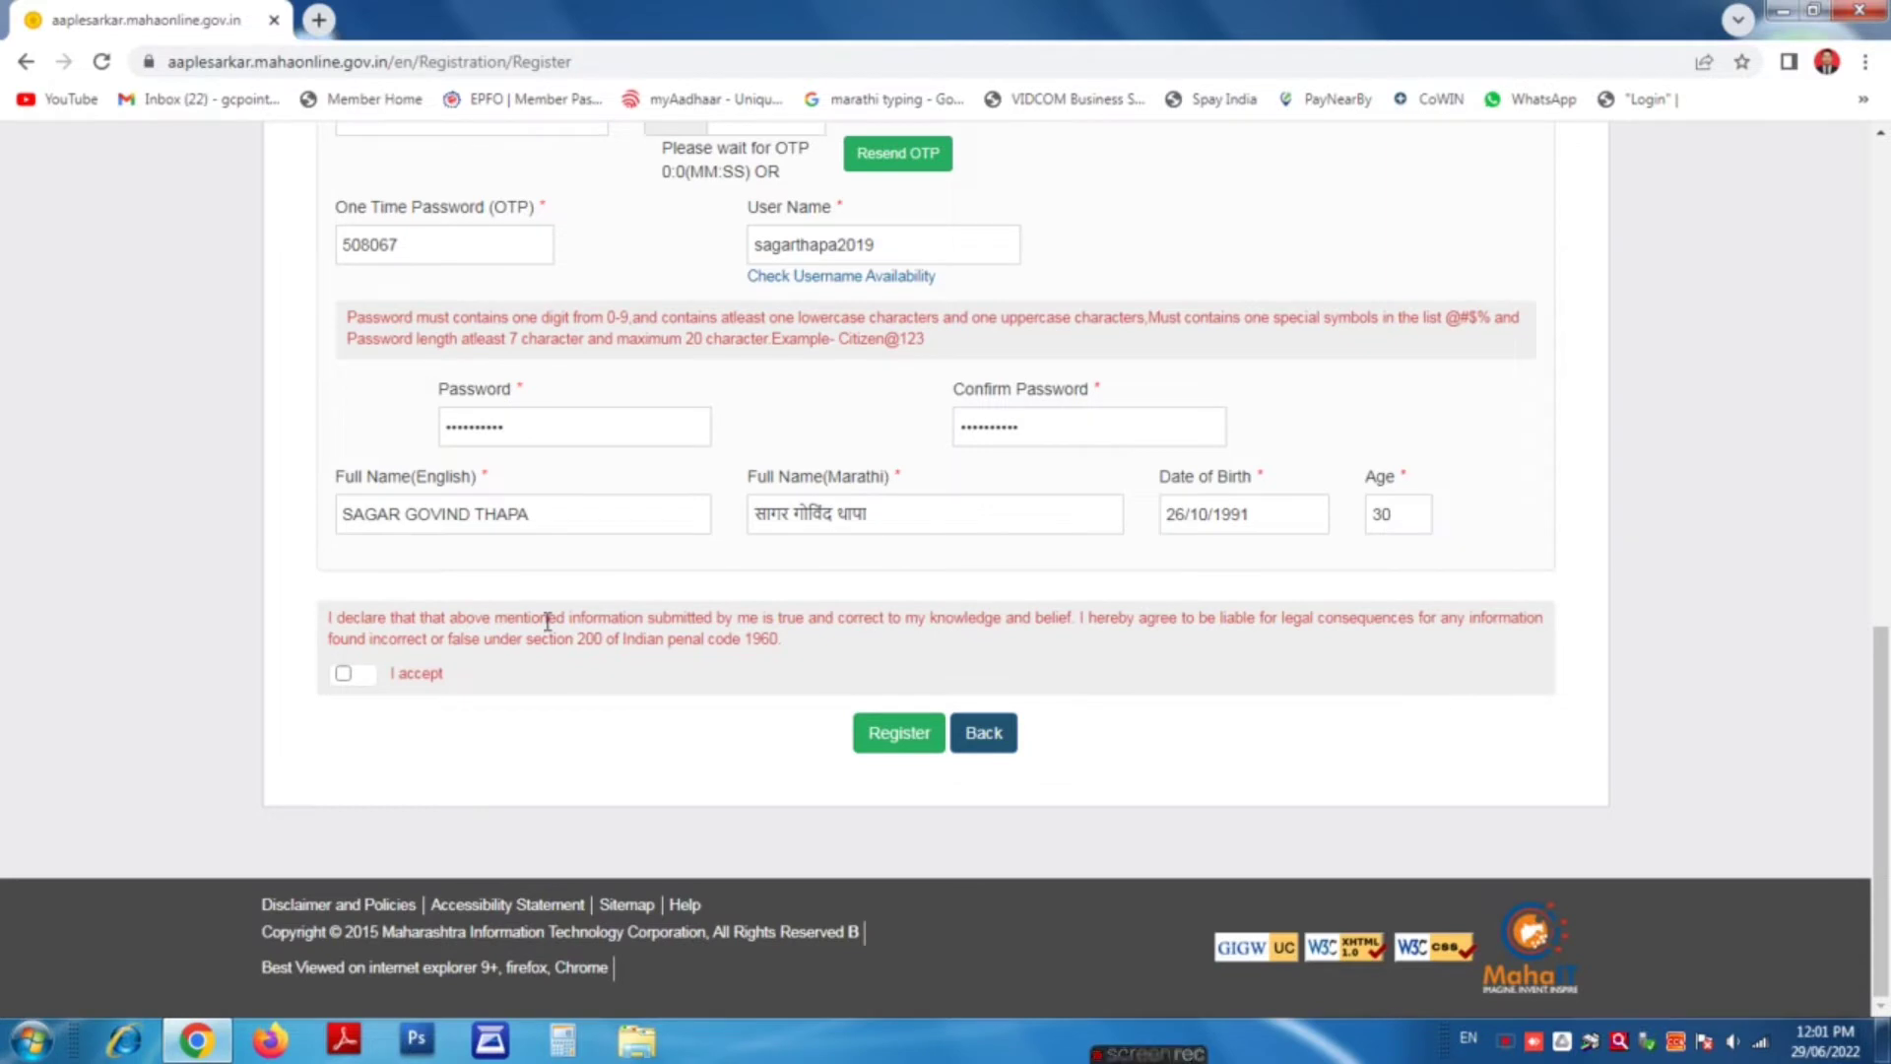
- Accept the declaration, submit registration, and acknowledge the success message for district Pune
click(343, 676)
click(343, 678)
click(886, 740)
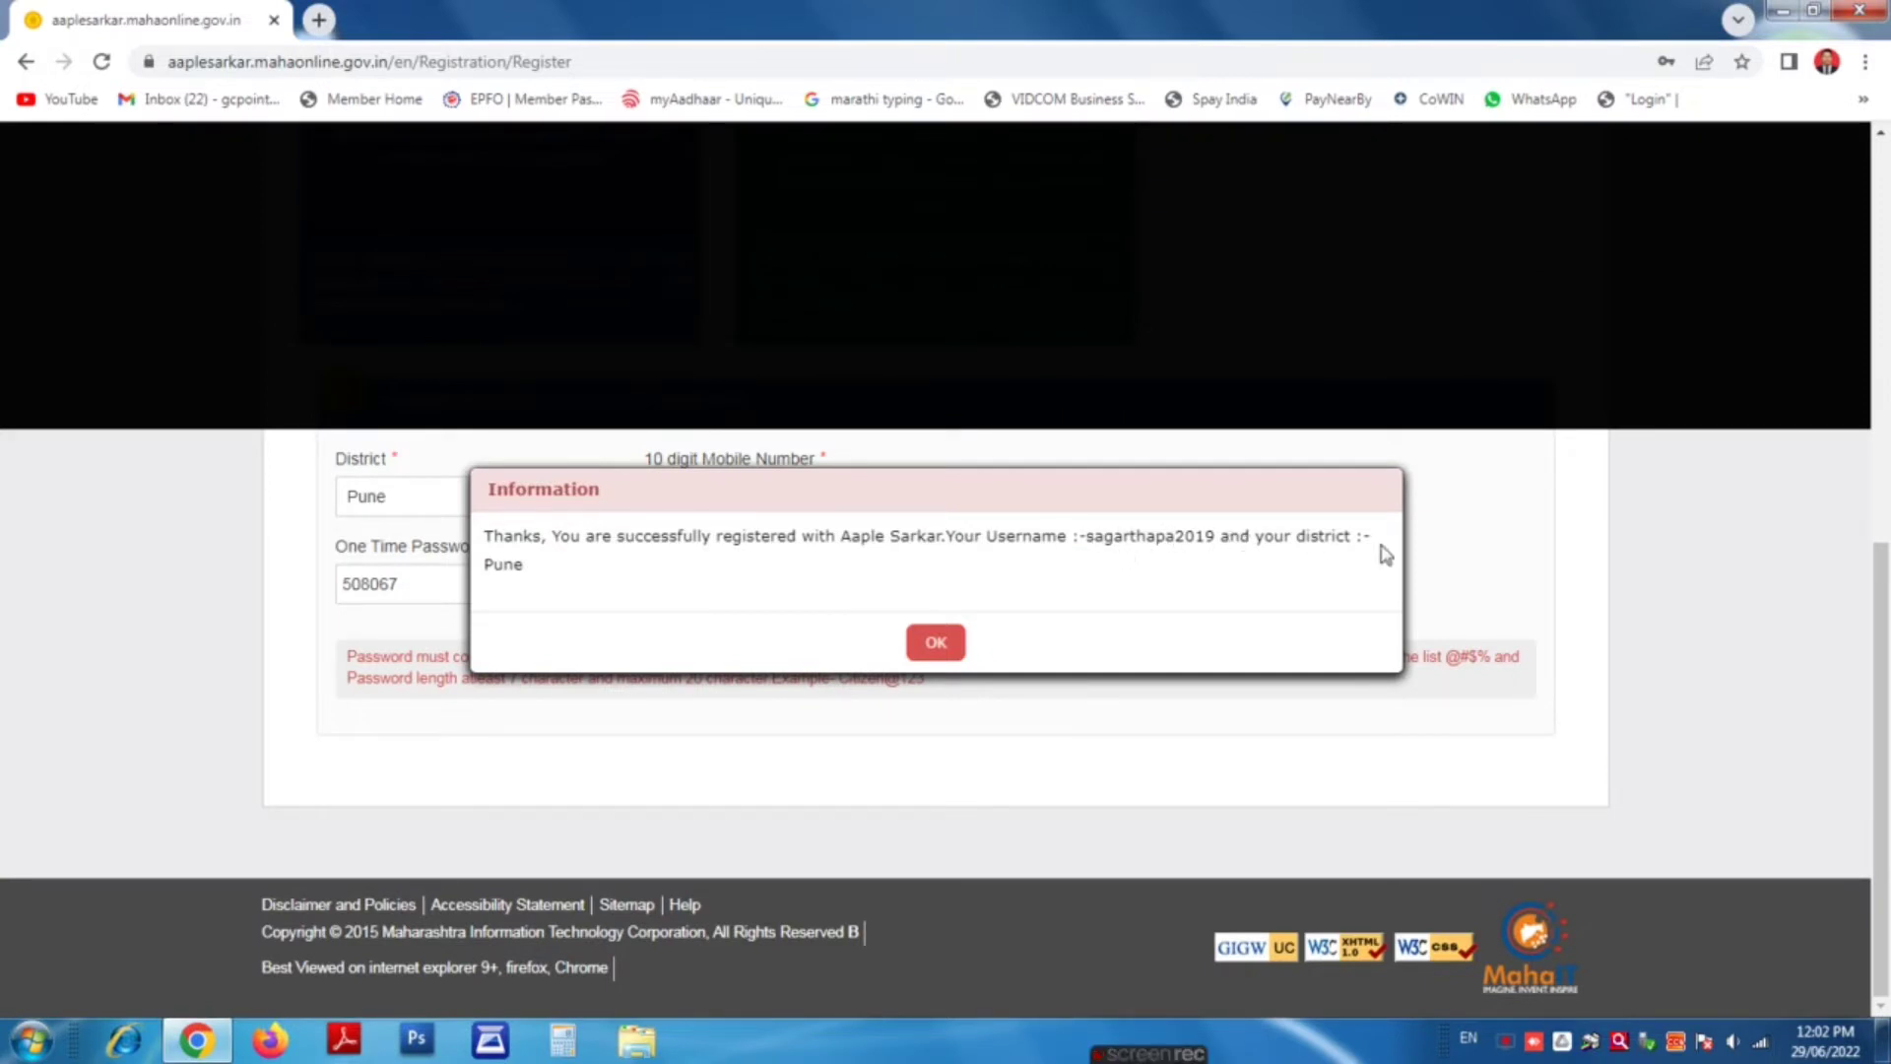
drag(528, 565, 1088, 535)
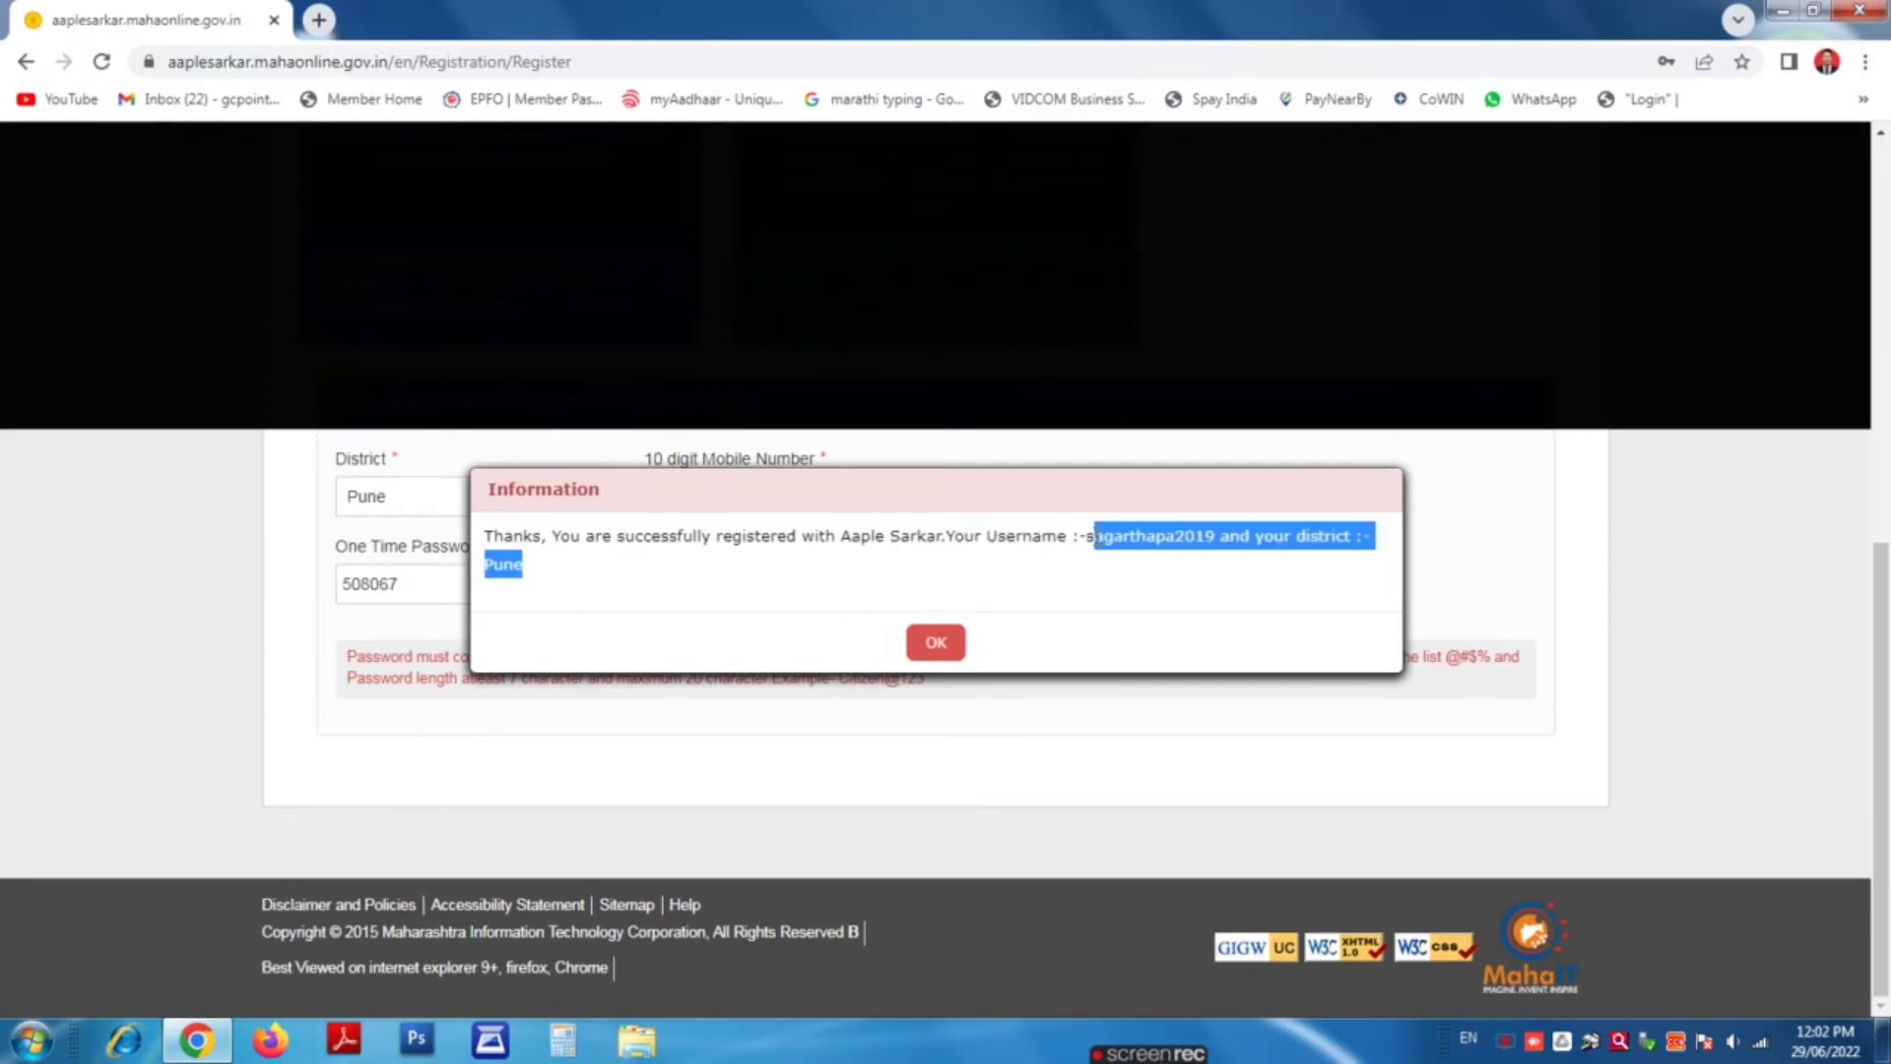
click(1132, 625)
click(936, 641)
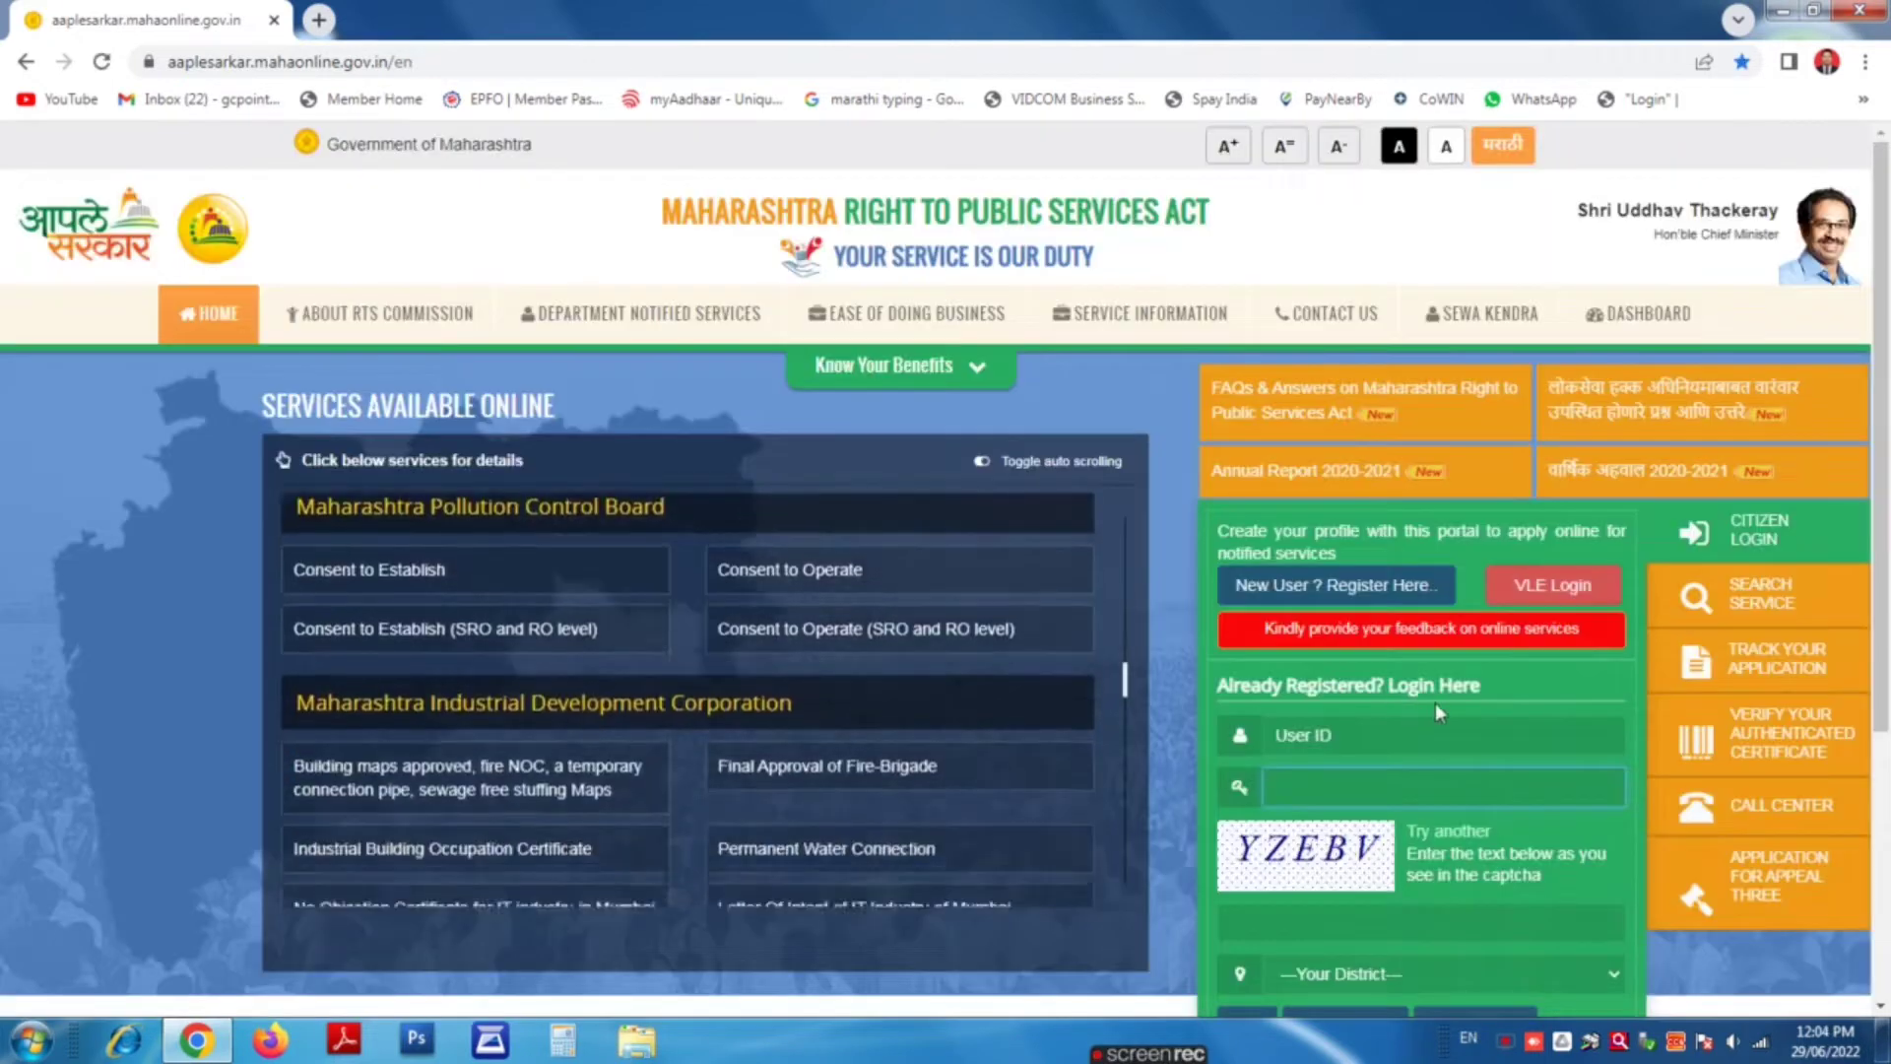
- Fill in the login user ID and password and type the captcha text
click(1384, 733)
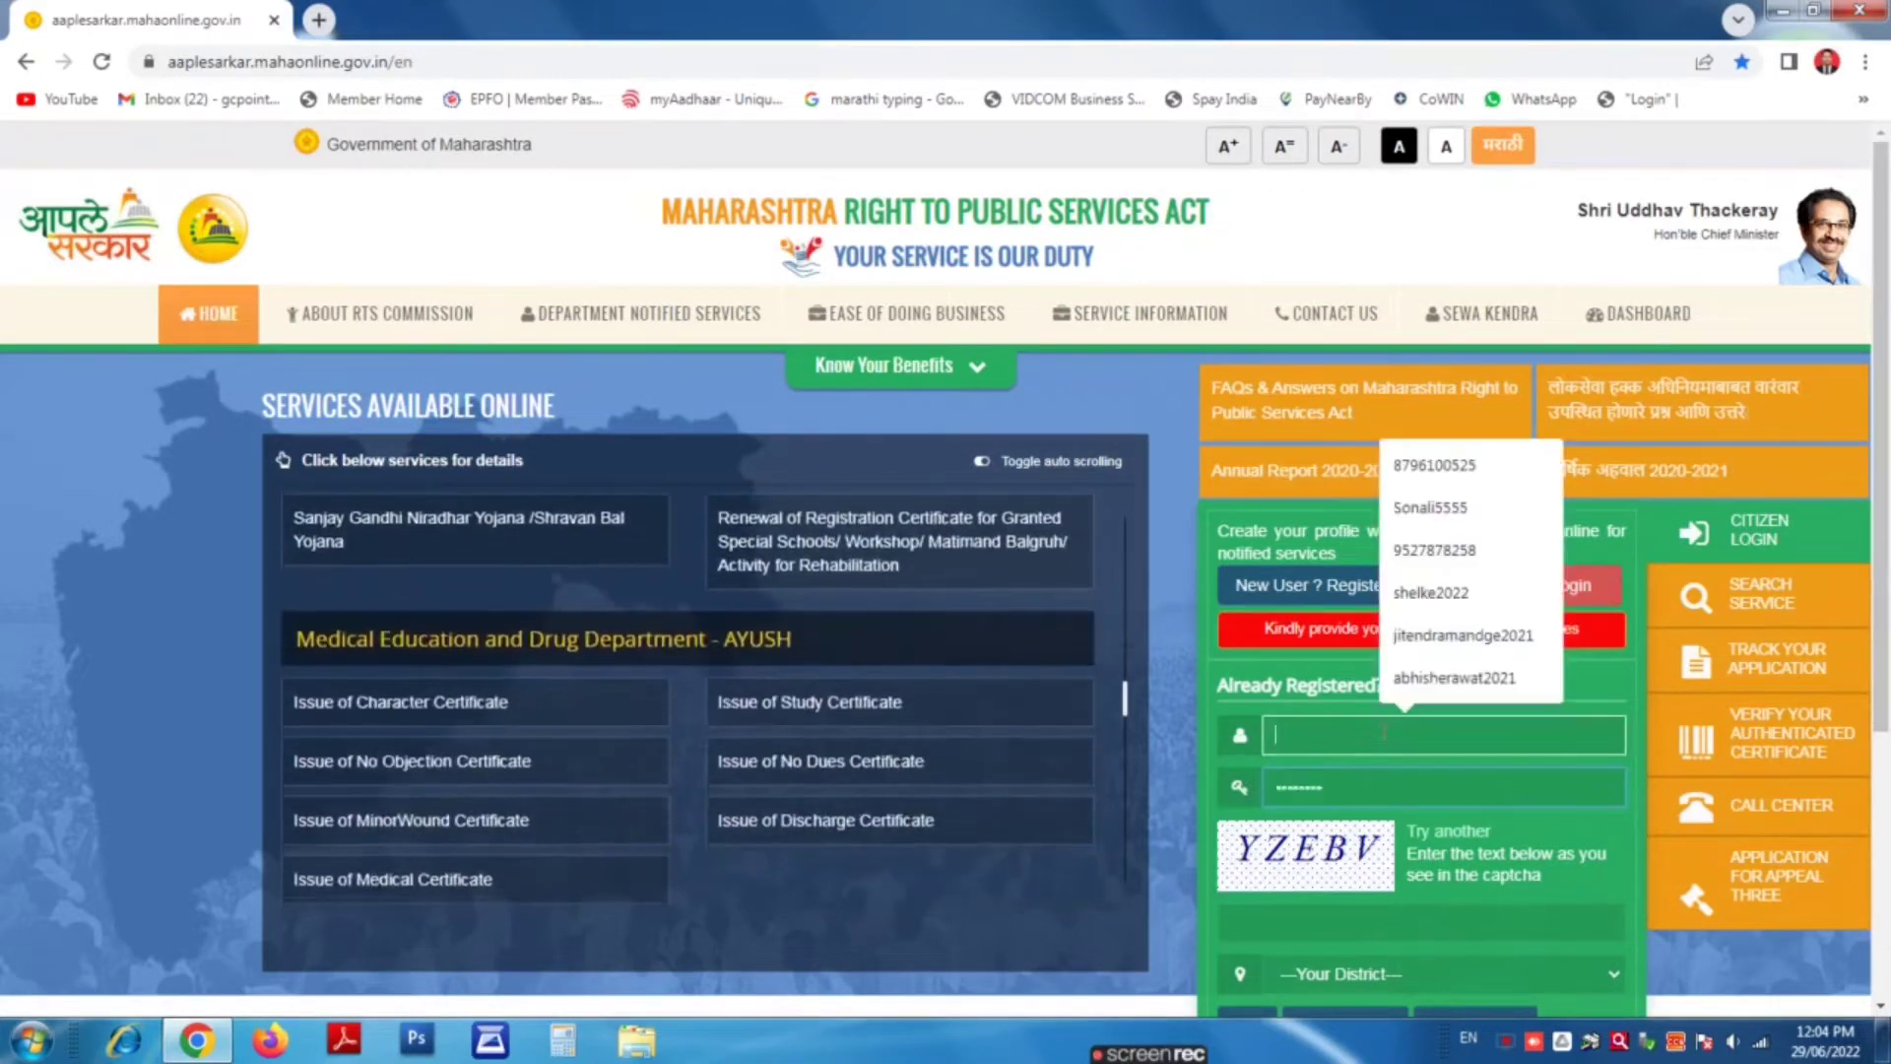
click(1382, 735)
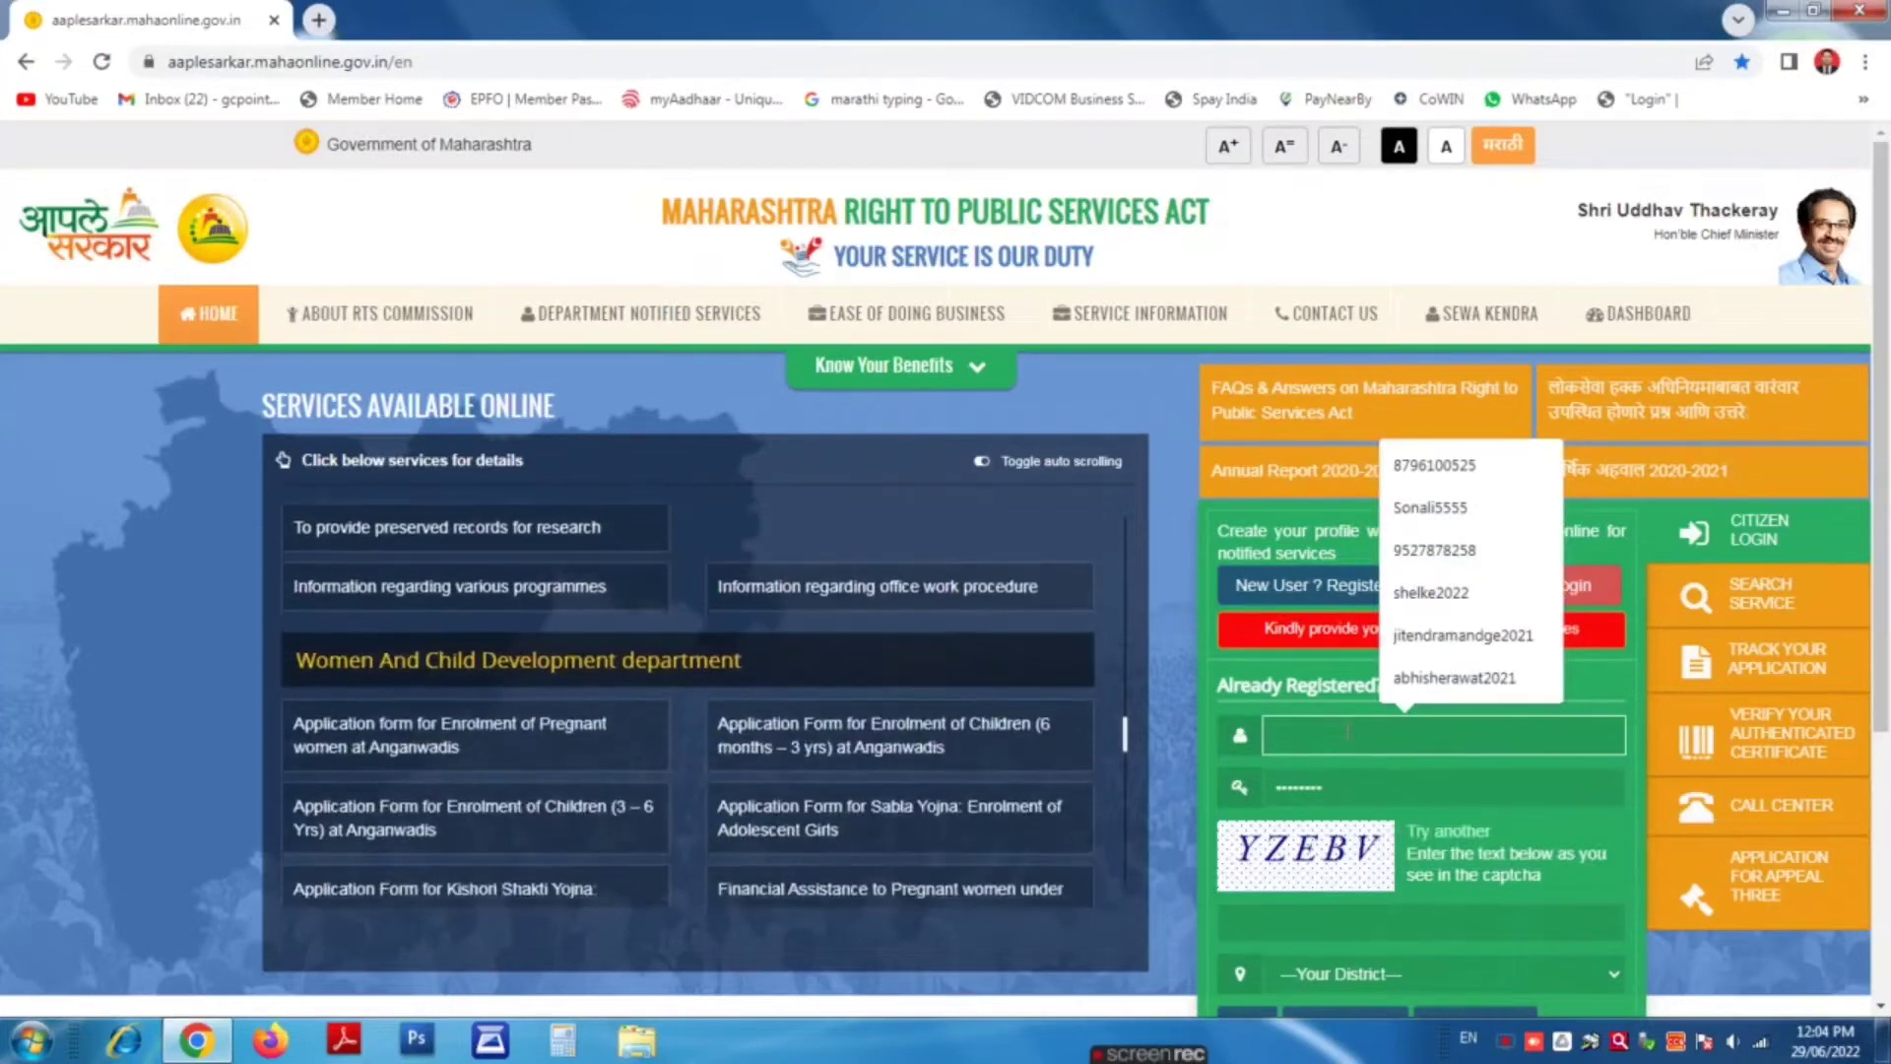
click(1231, 673)
scroll(1232, 673, down, 3)
click(1330, 686)
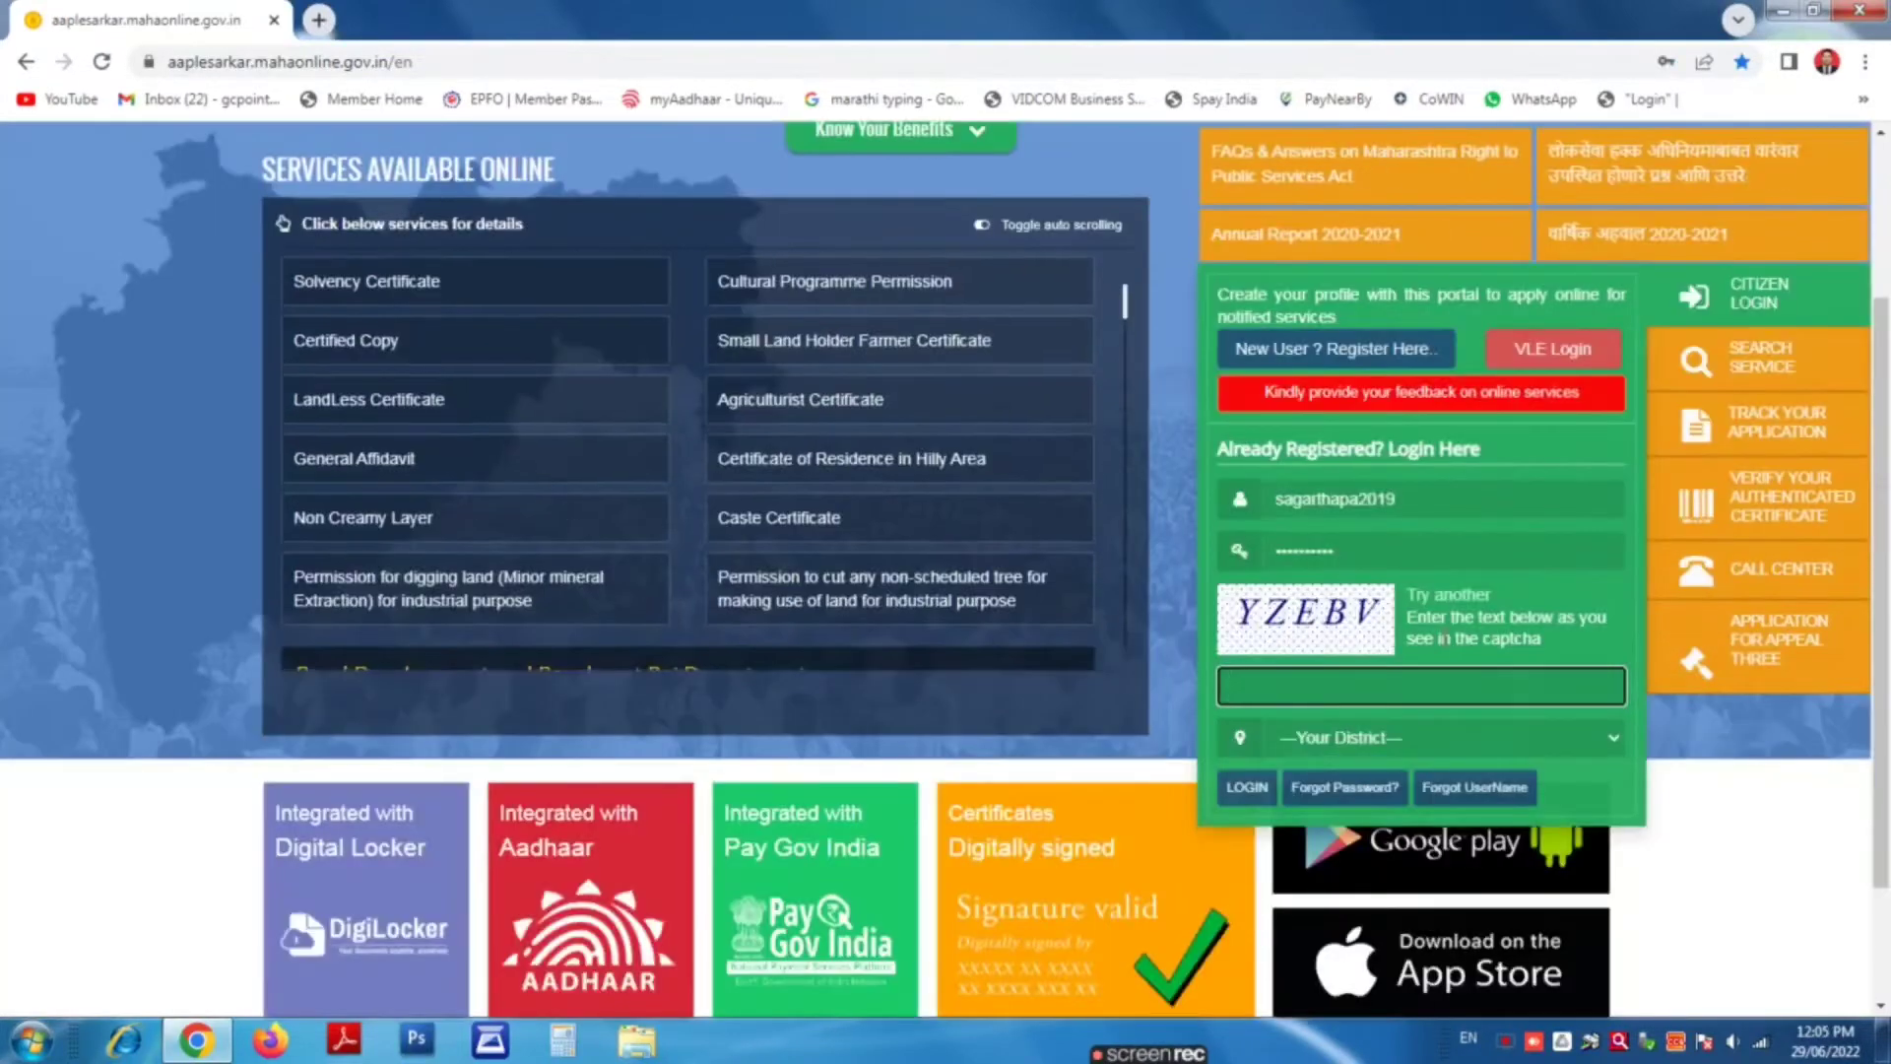
text(YZEBV)
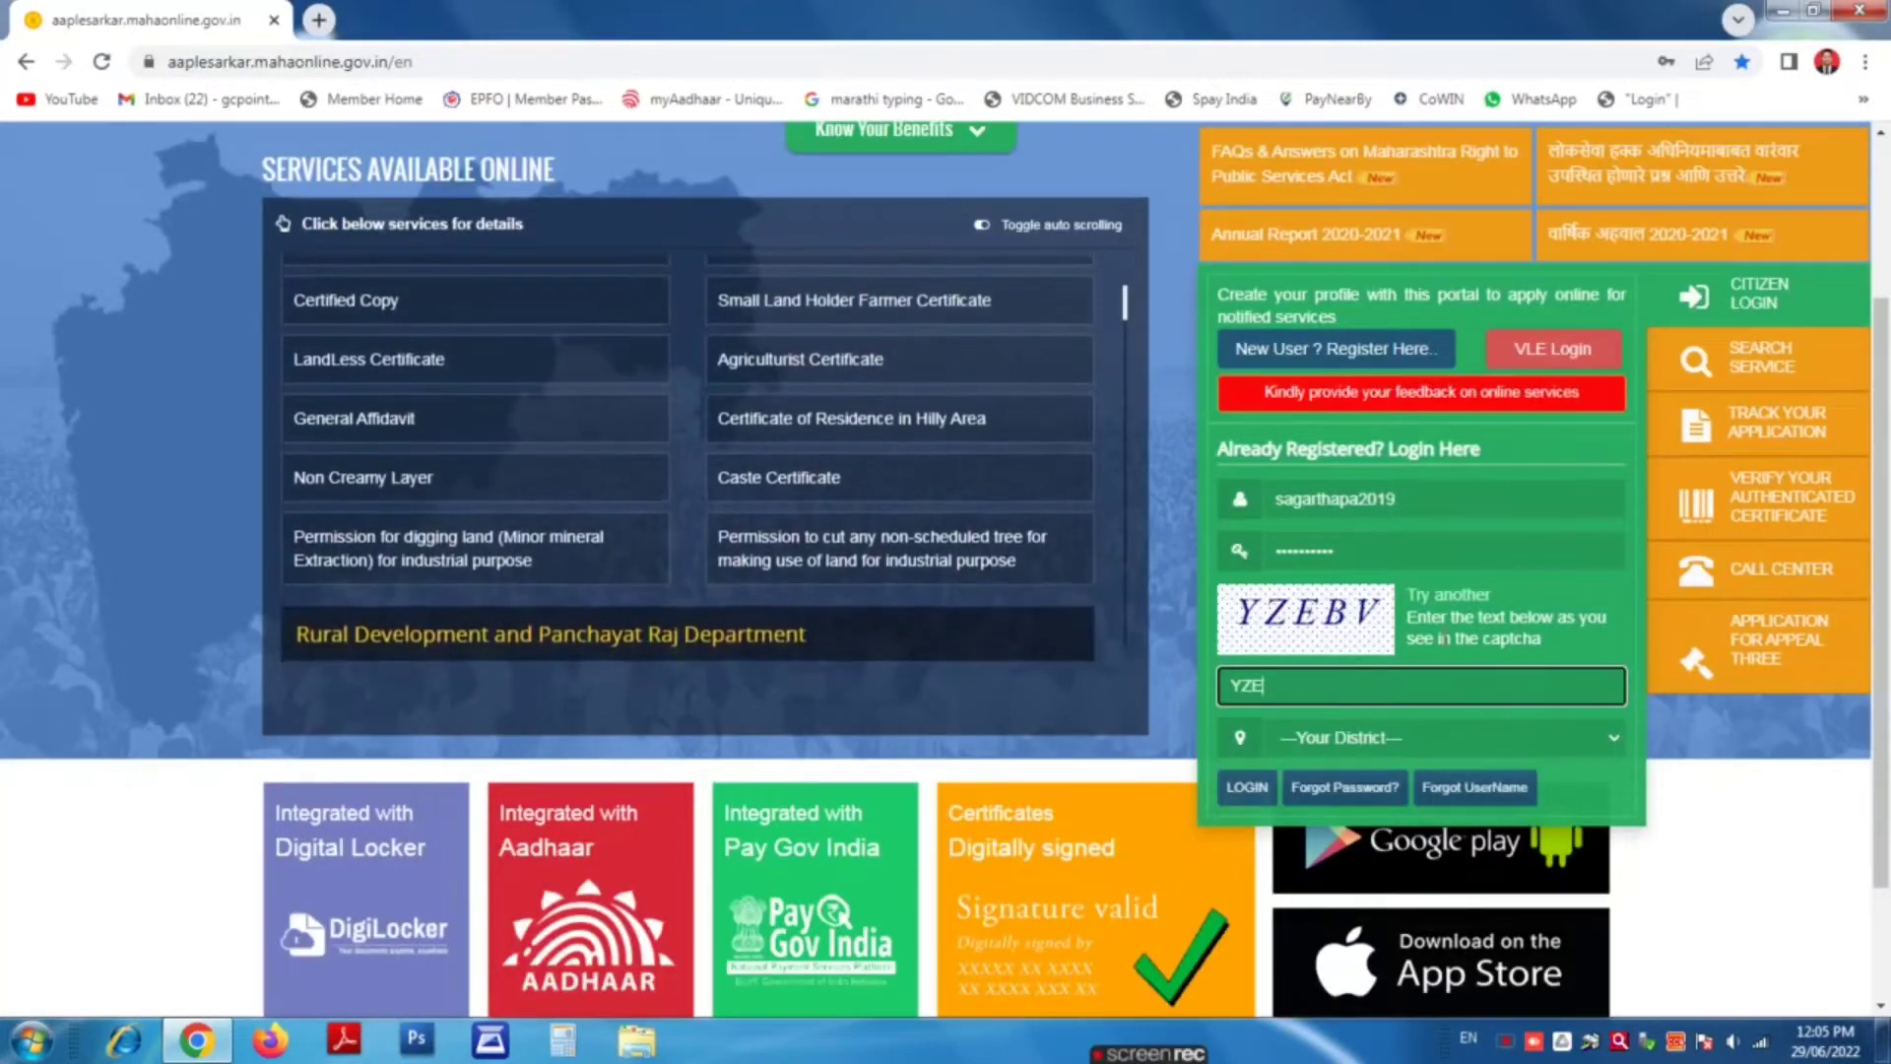
- Select Pune as the login district and sign in to the citizen account
click(1463, 741)
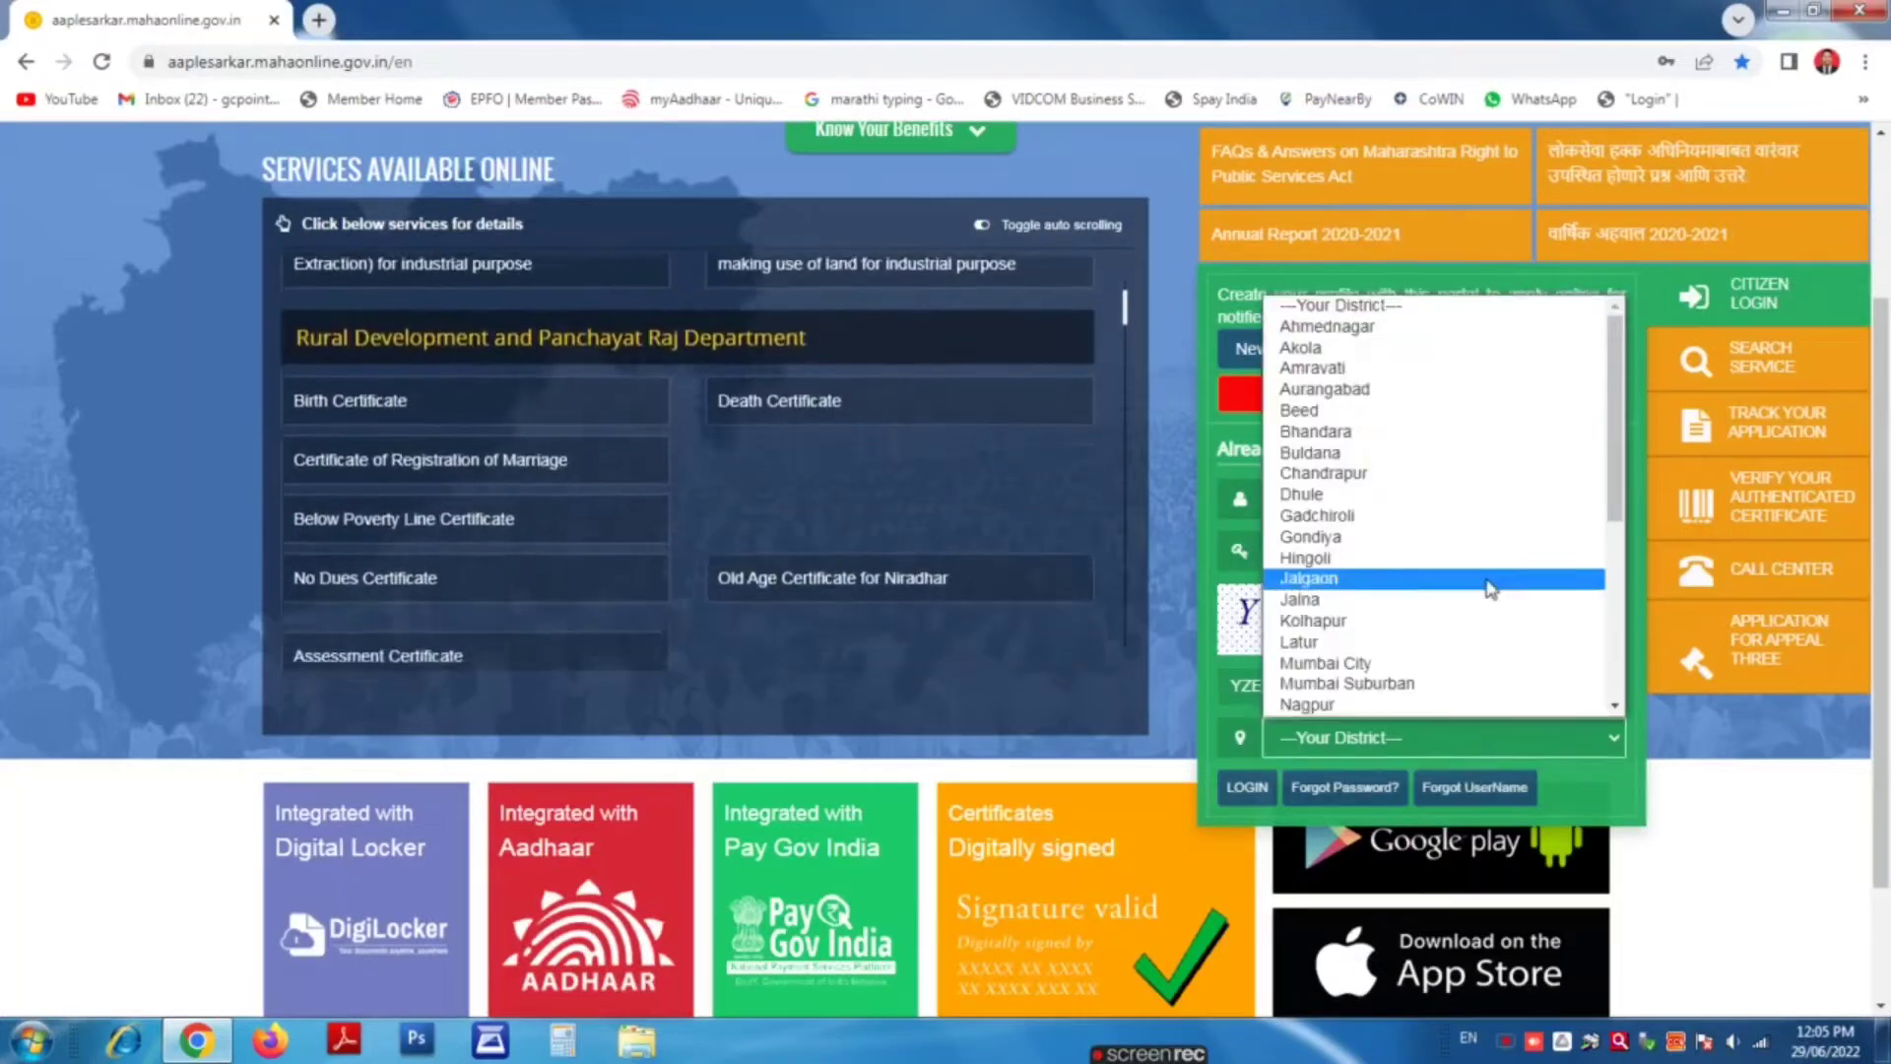
scroll(1486, 583, down, 4)
click(1328, 497)
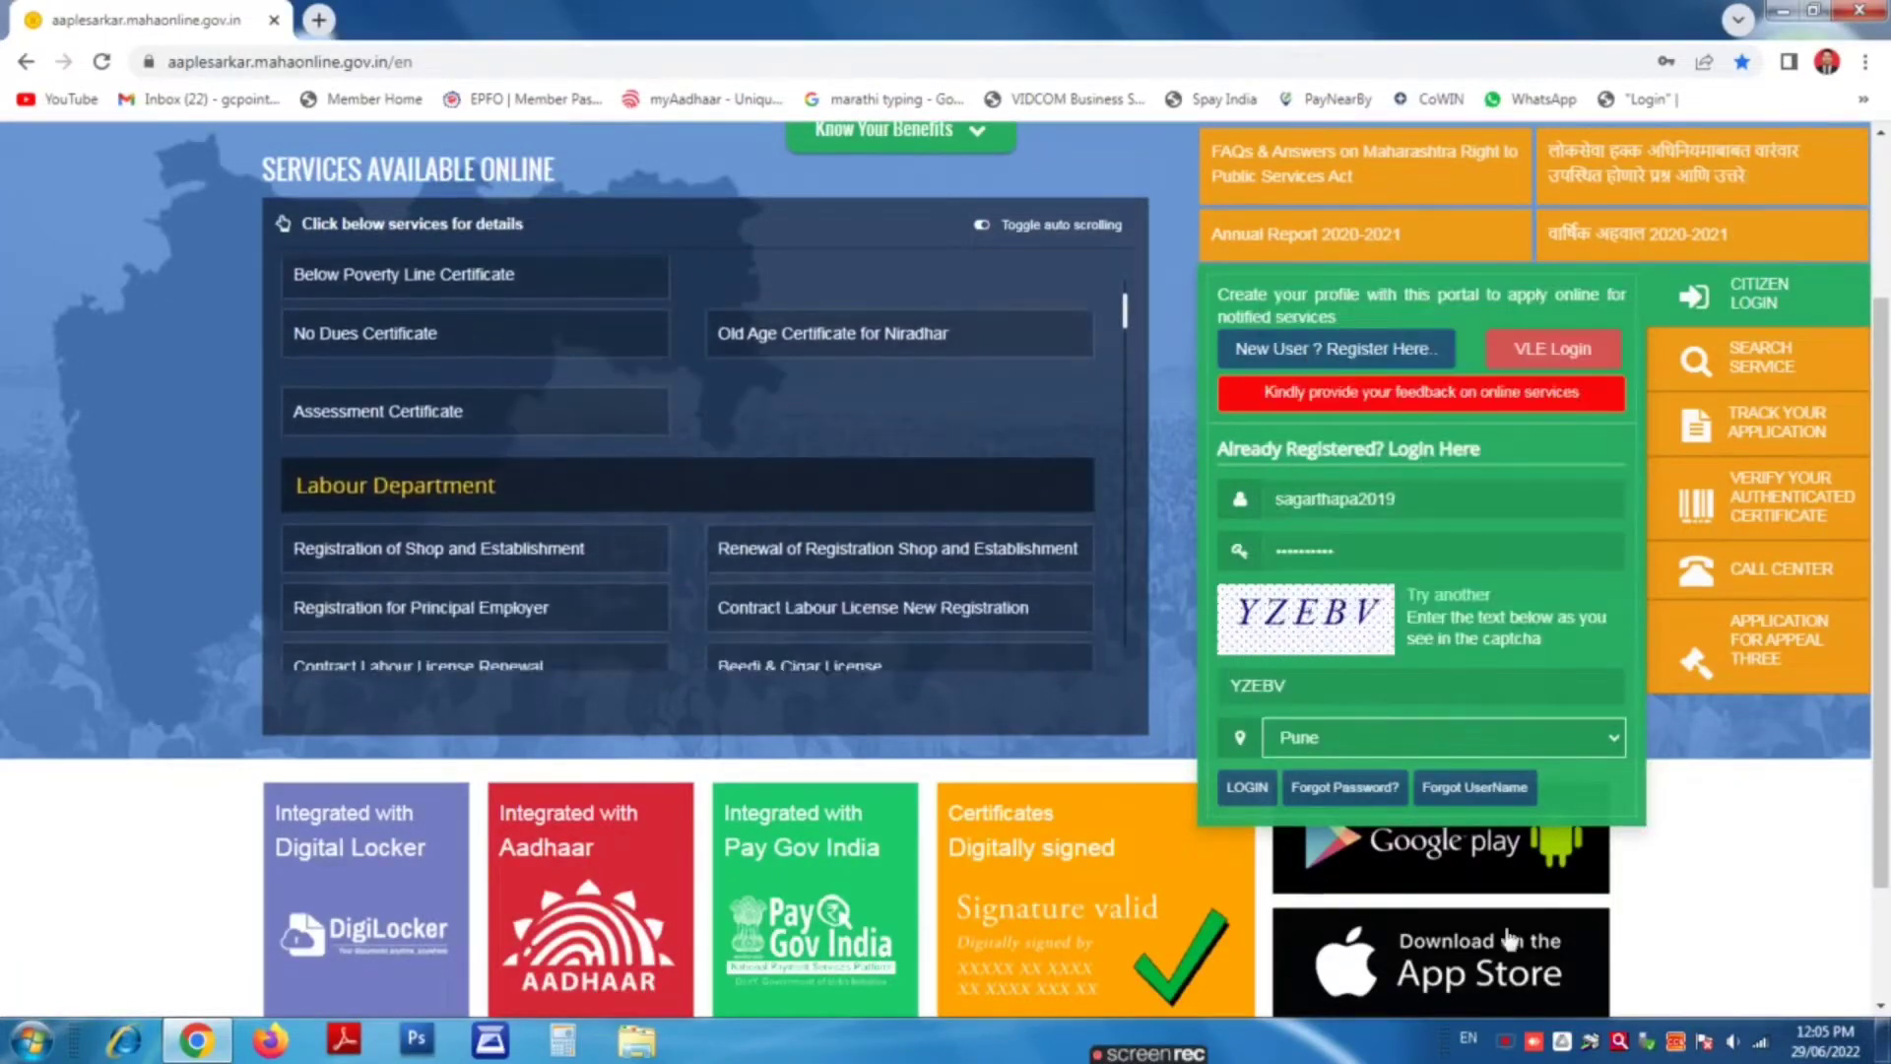
click(1247, 788)
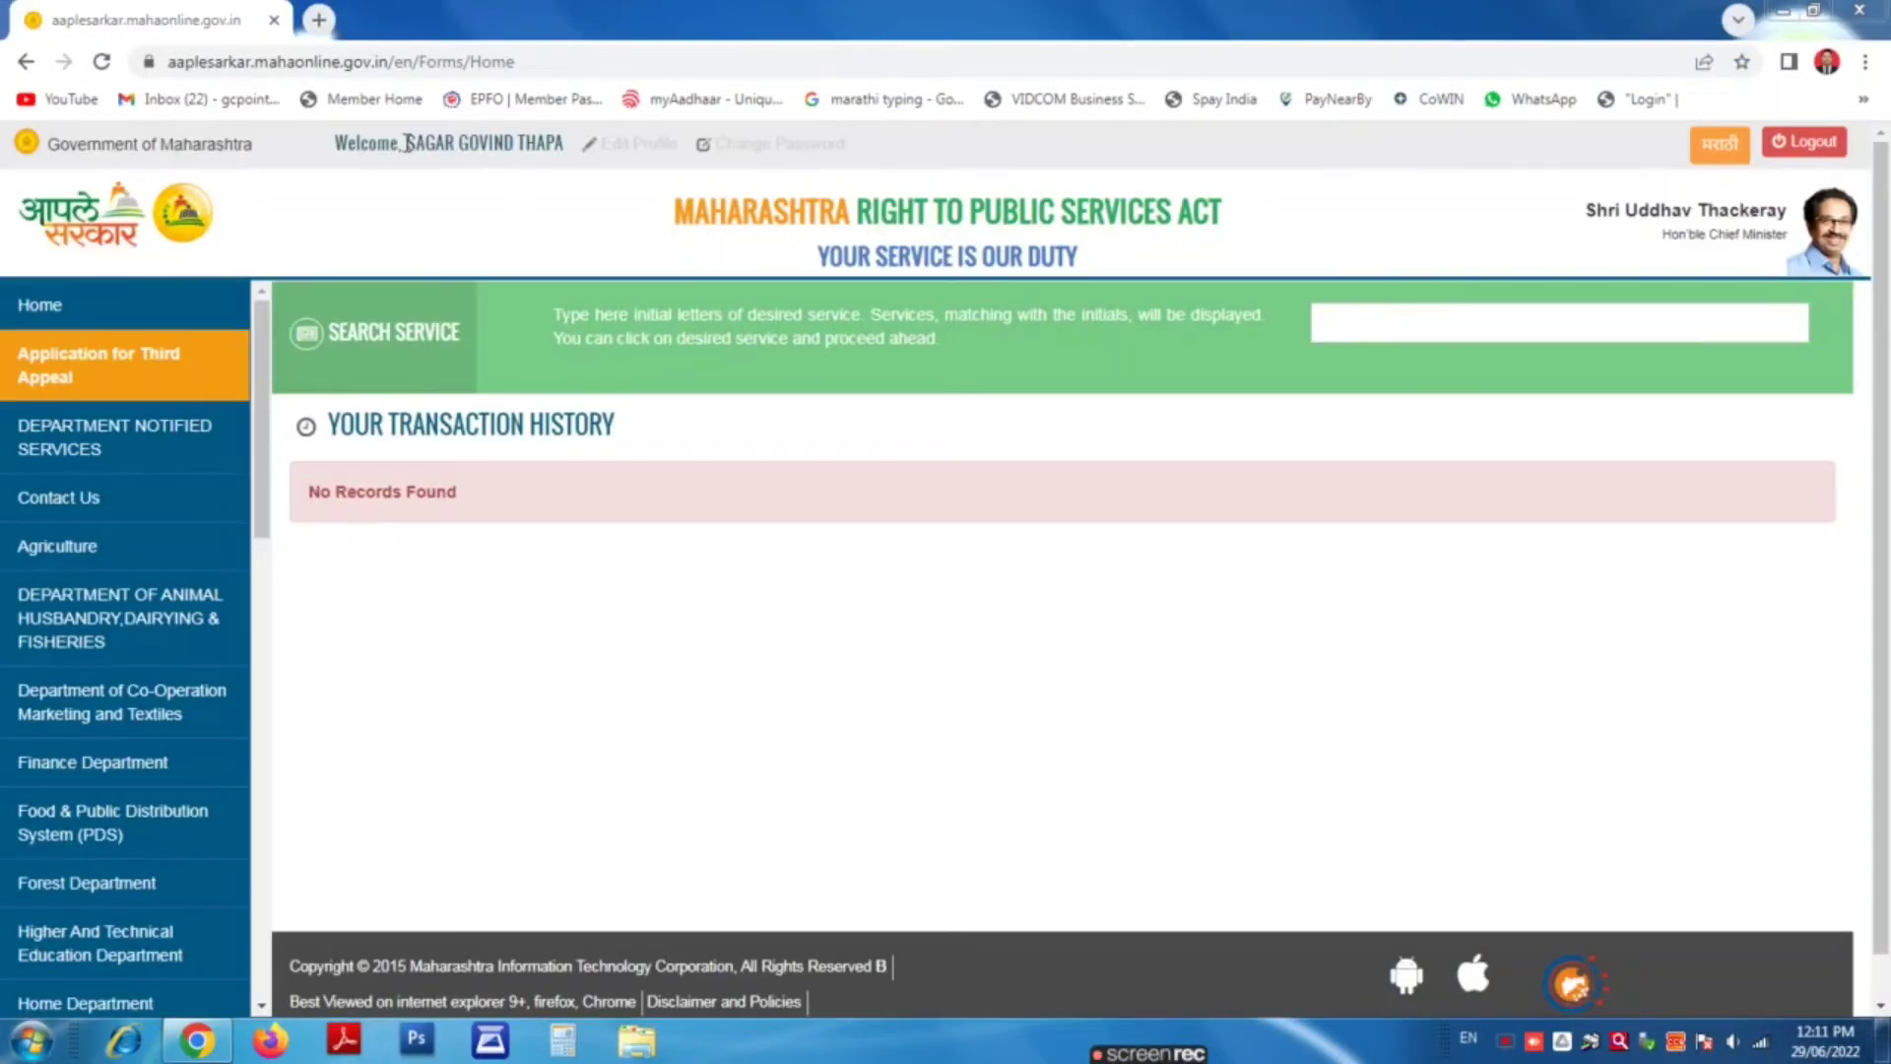
- Search services for 'SHOP AND ESTA', then open Industries, Energy and Labour Department from the sidebar
drag(407, 144, 561, 144)
click(549, 210)
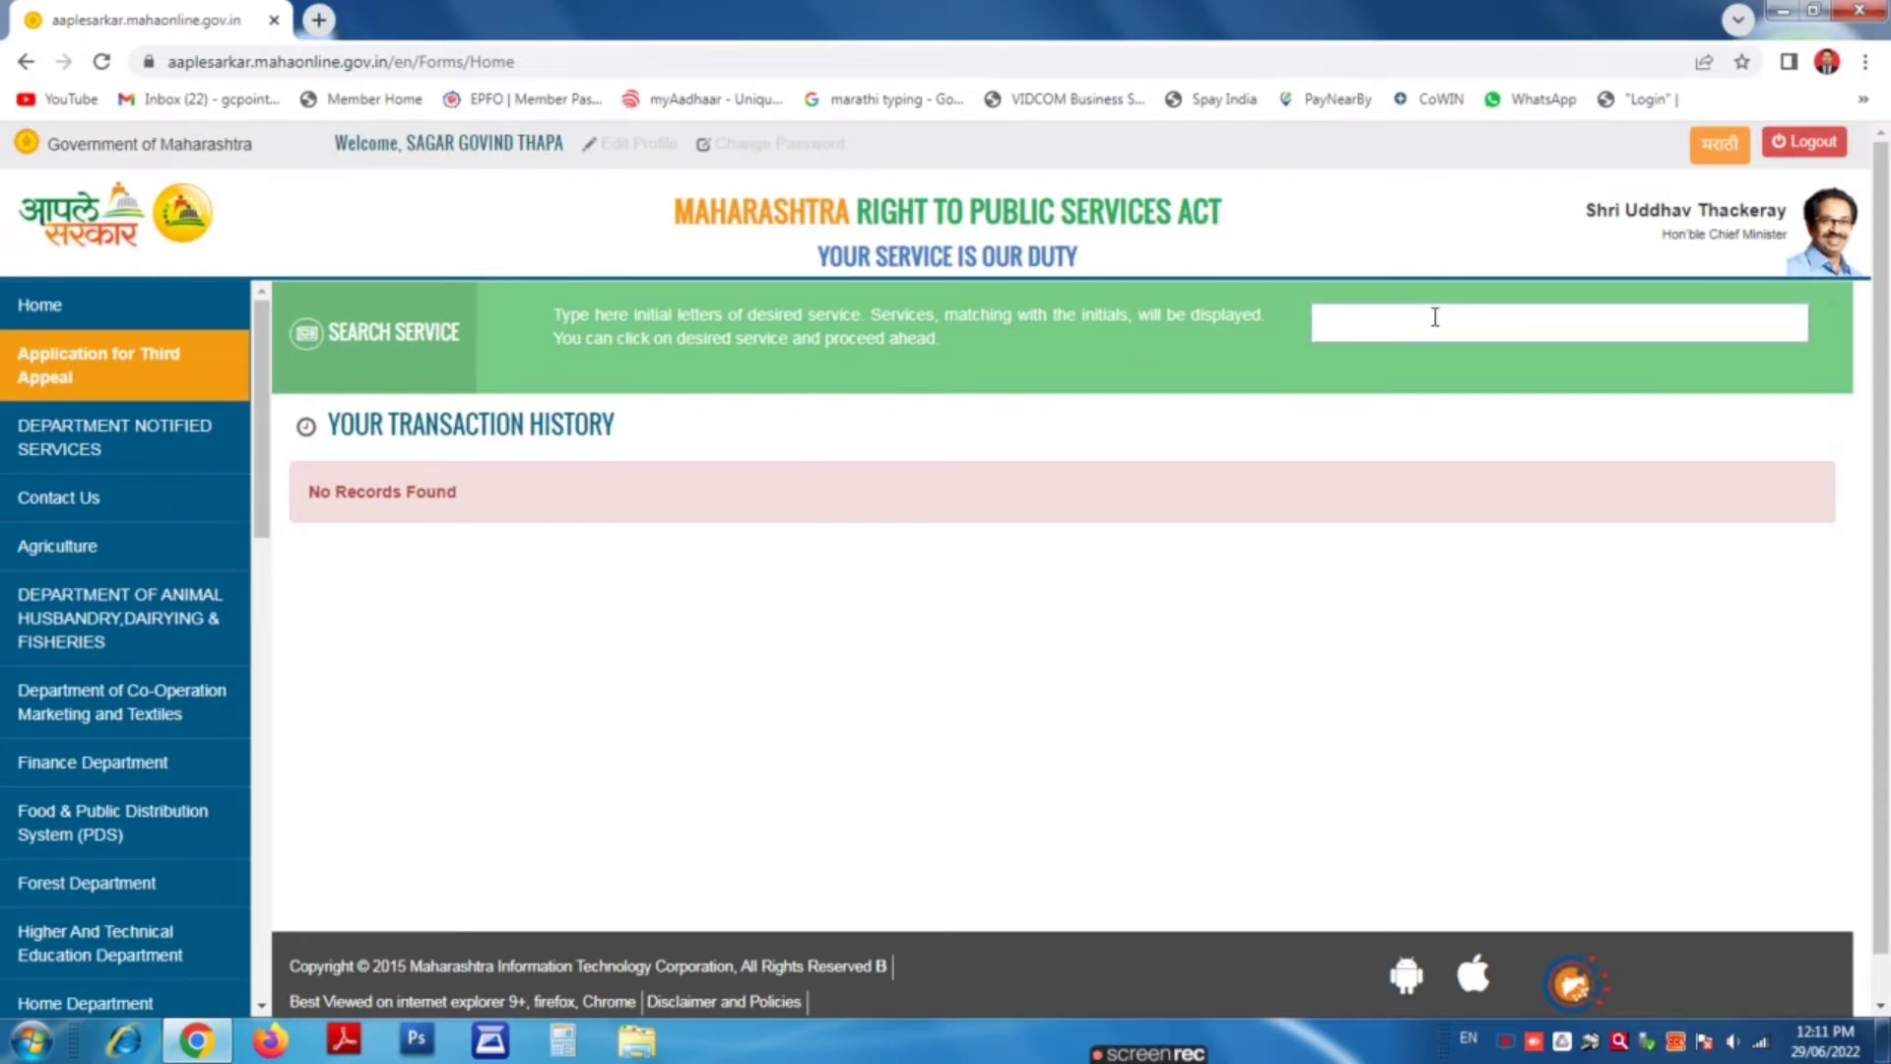
text(ESTA)
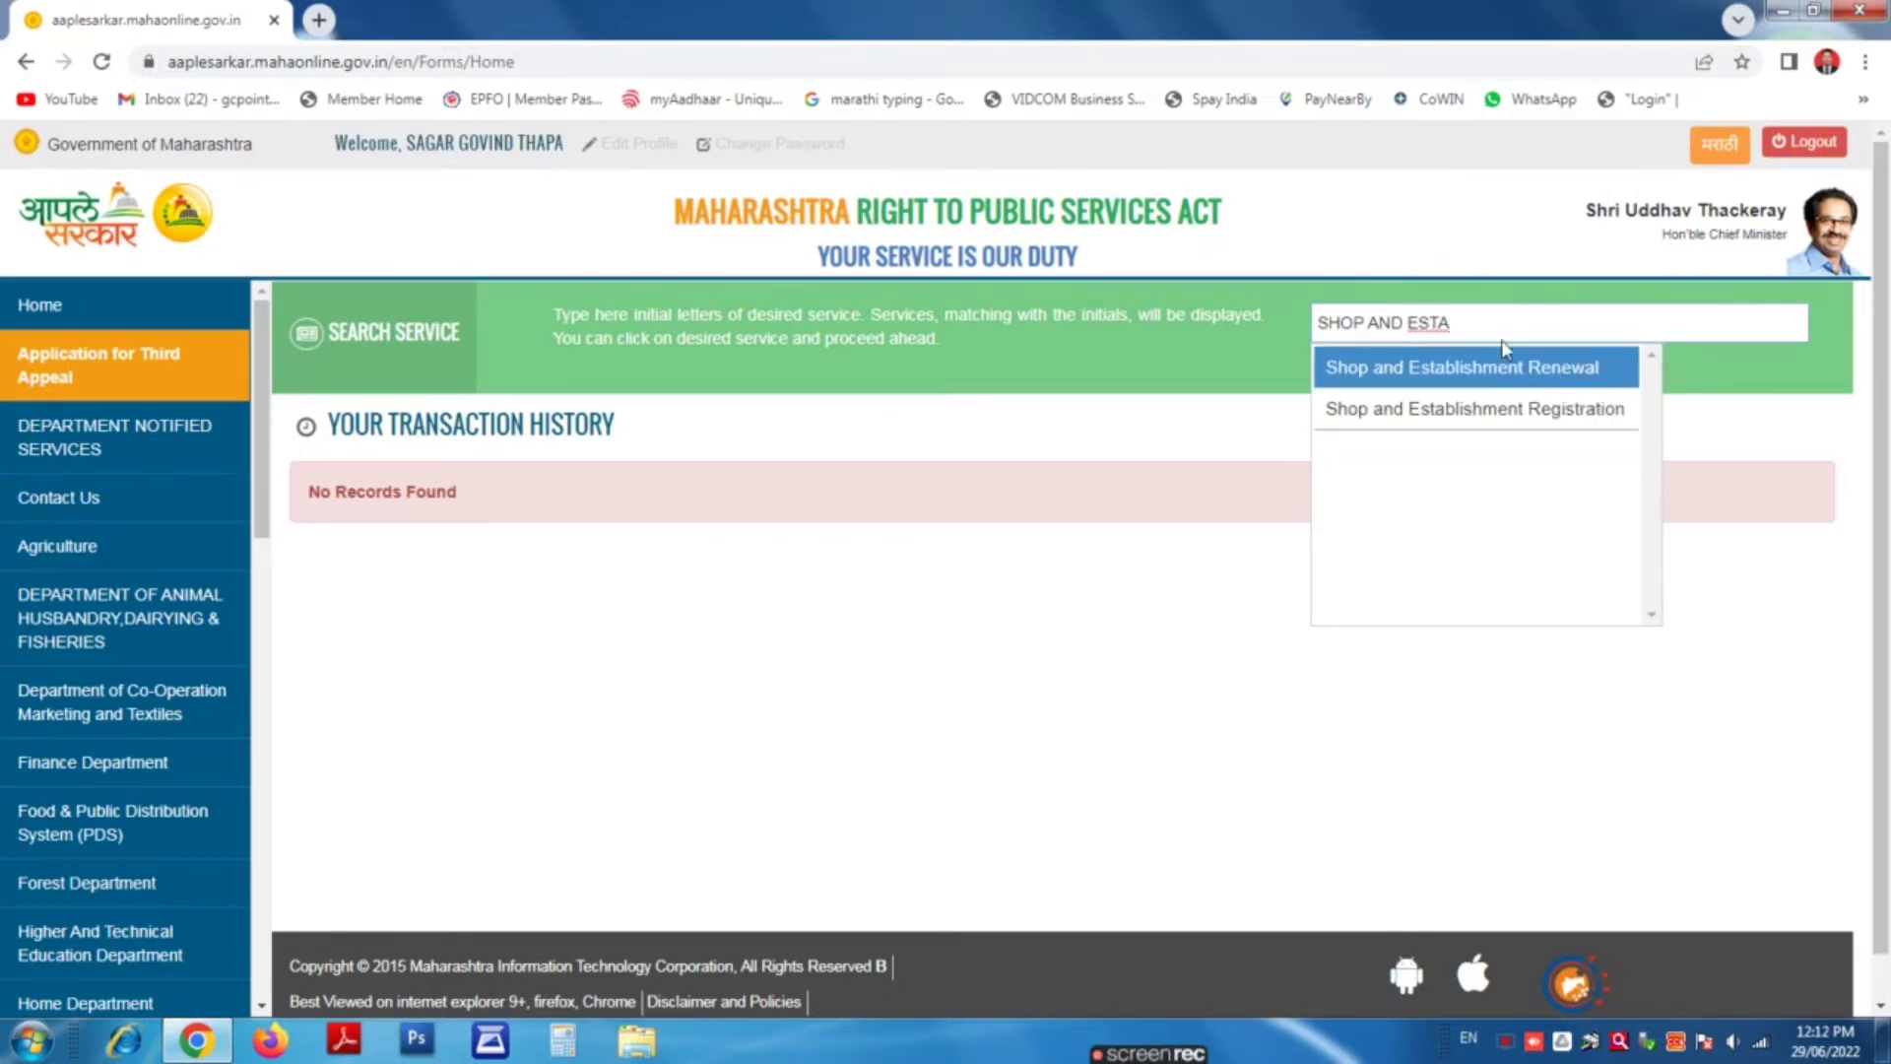
click(1499, 407)
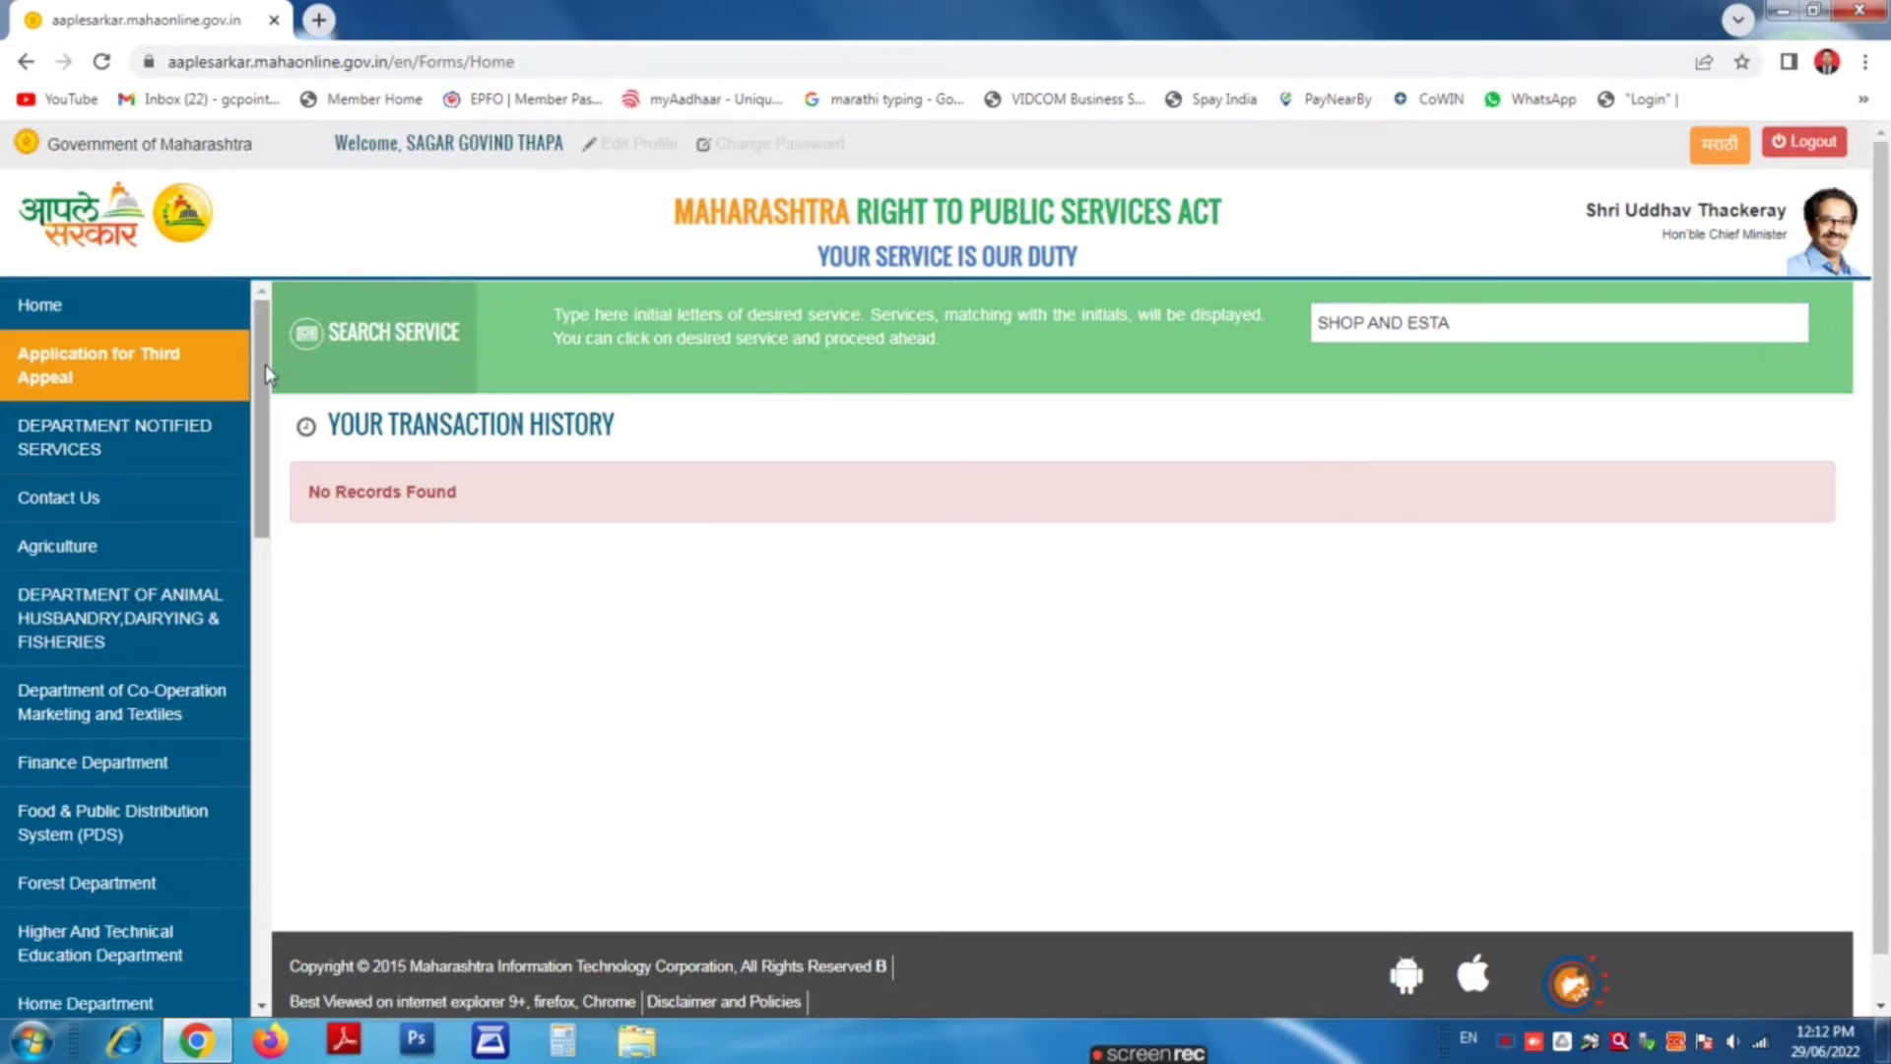
drag(264, 364, 259, 539)
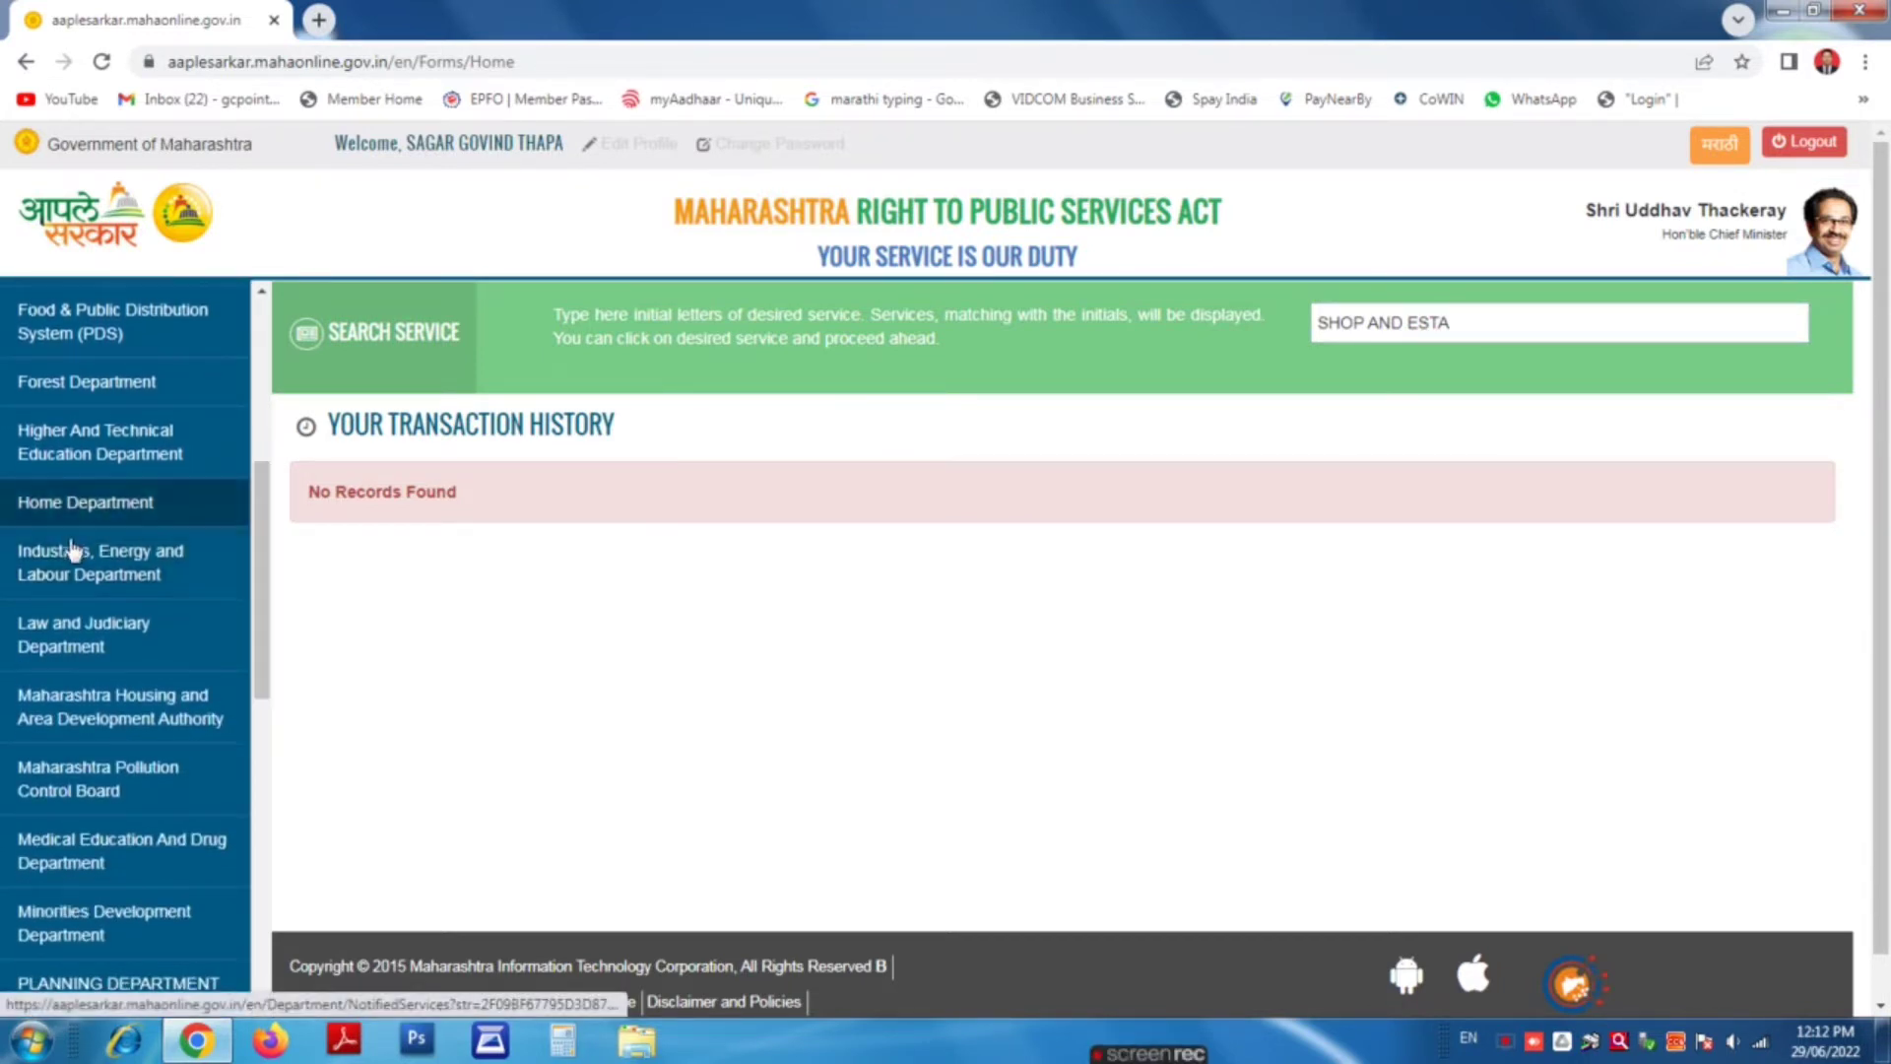
click(117, 579)
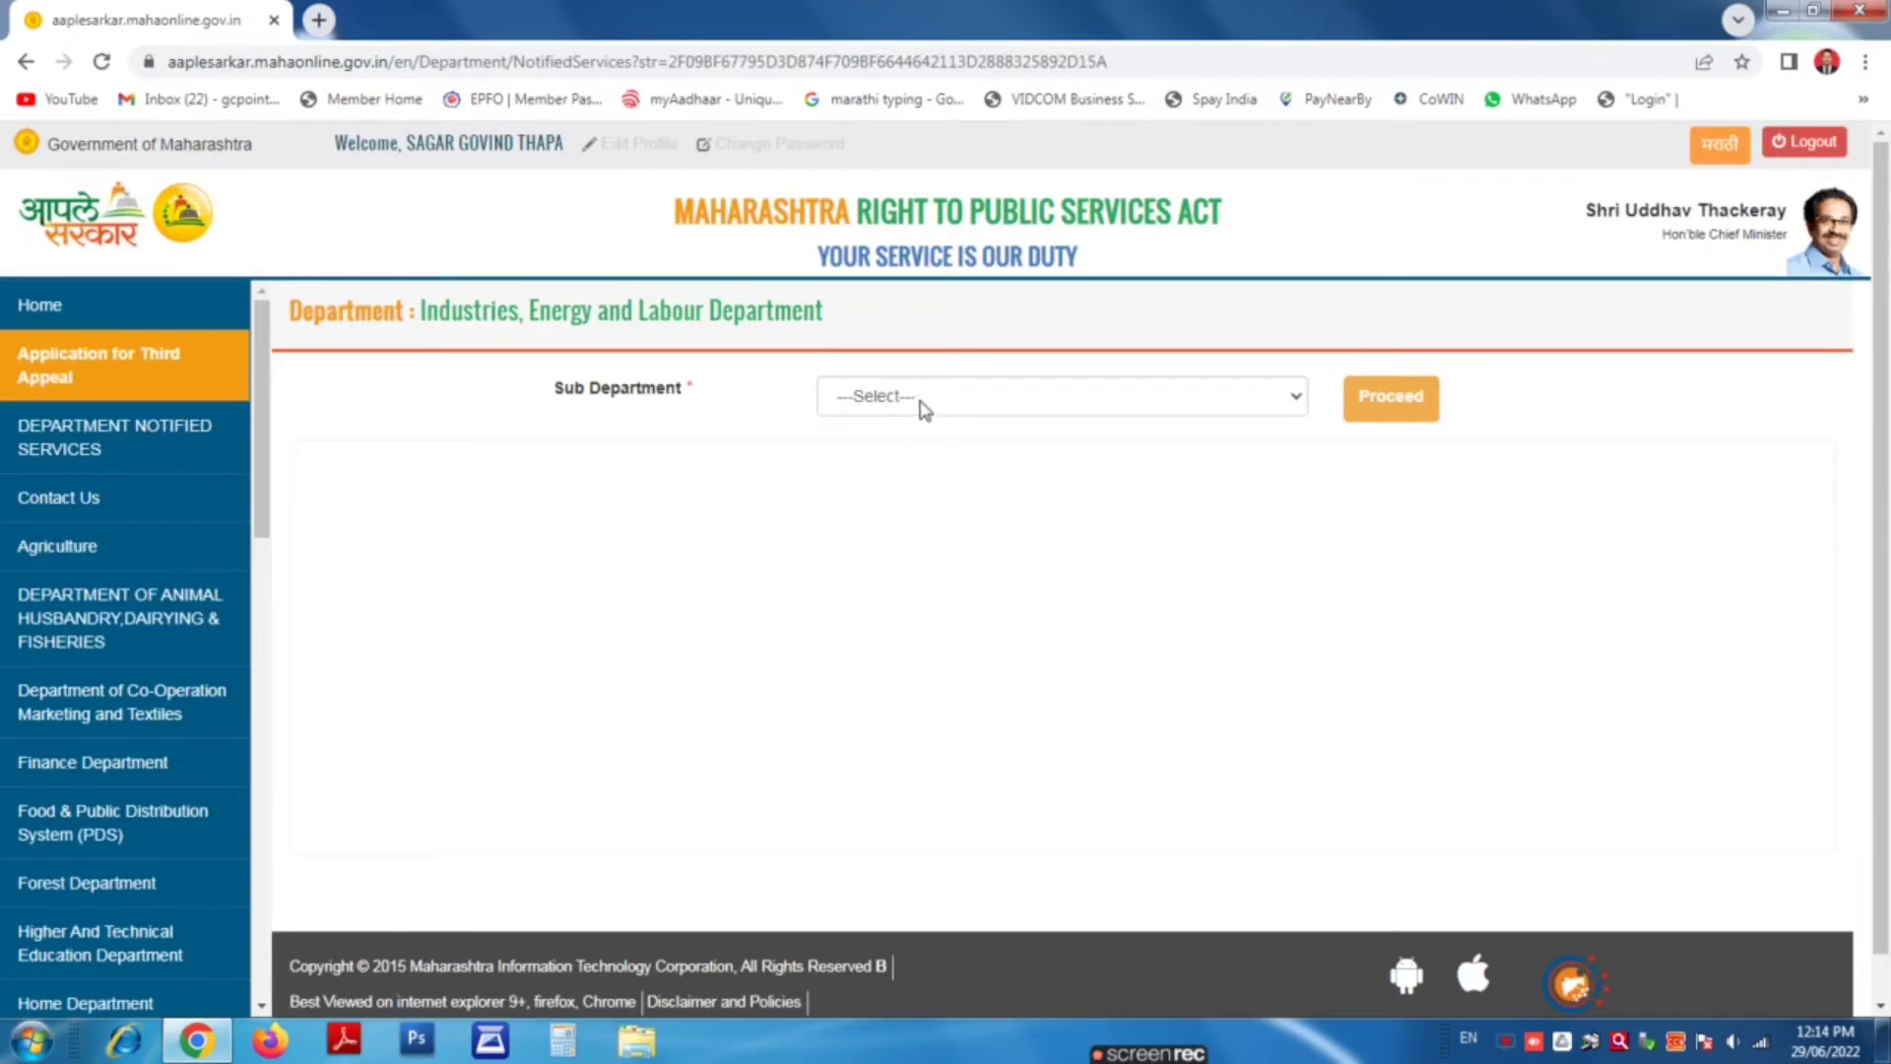
- Choose Labour Department as sub department and the Shop and Establishment Registration service
click(920, 400)
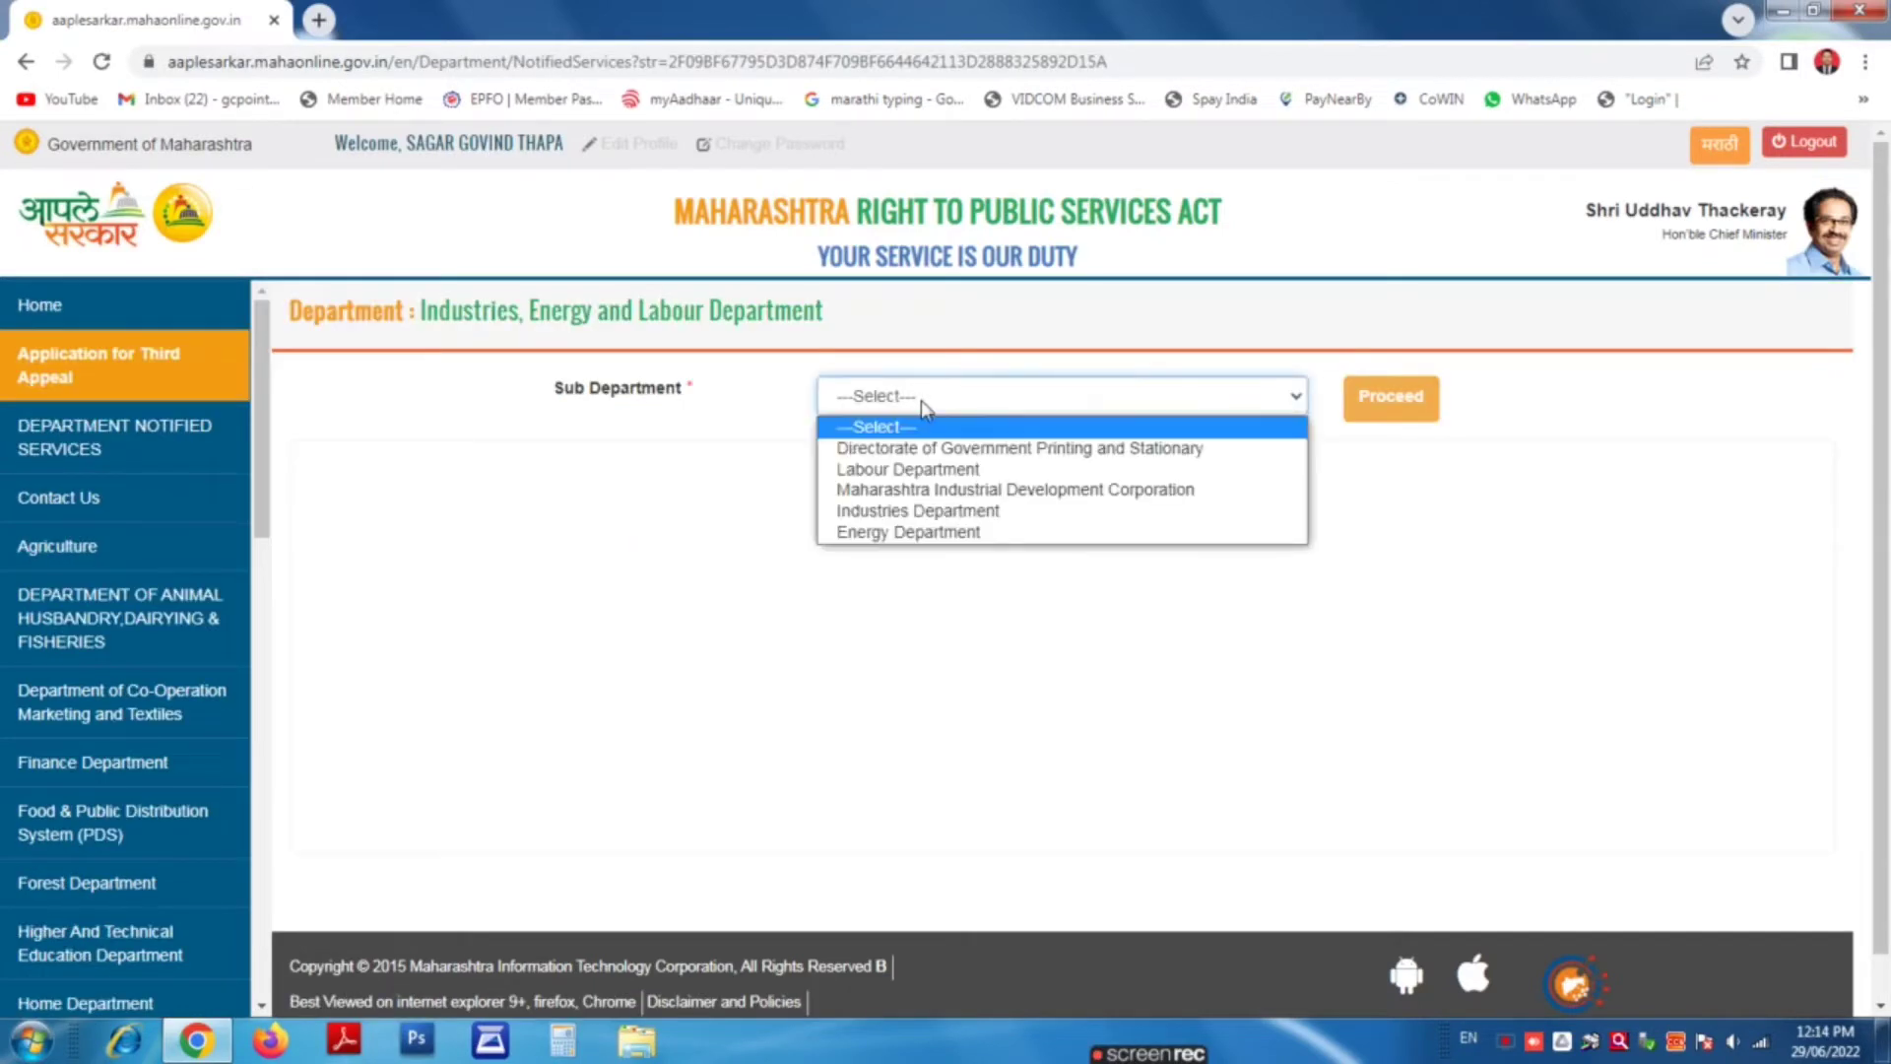
click(900, 467)
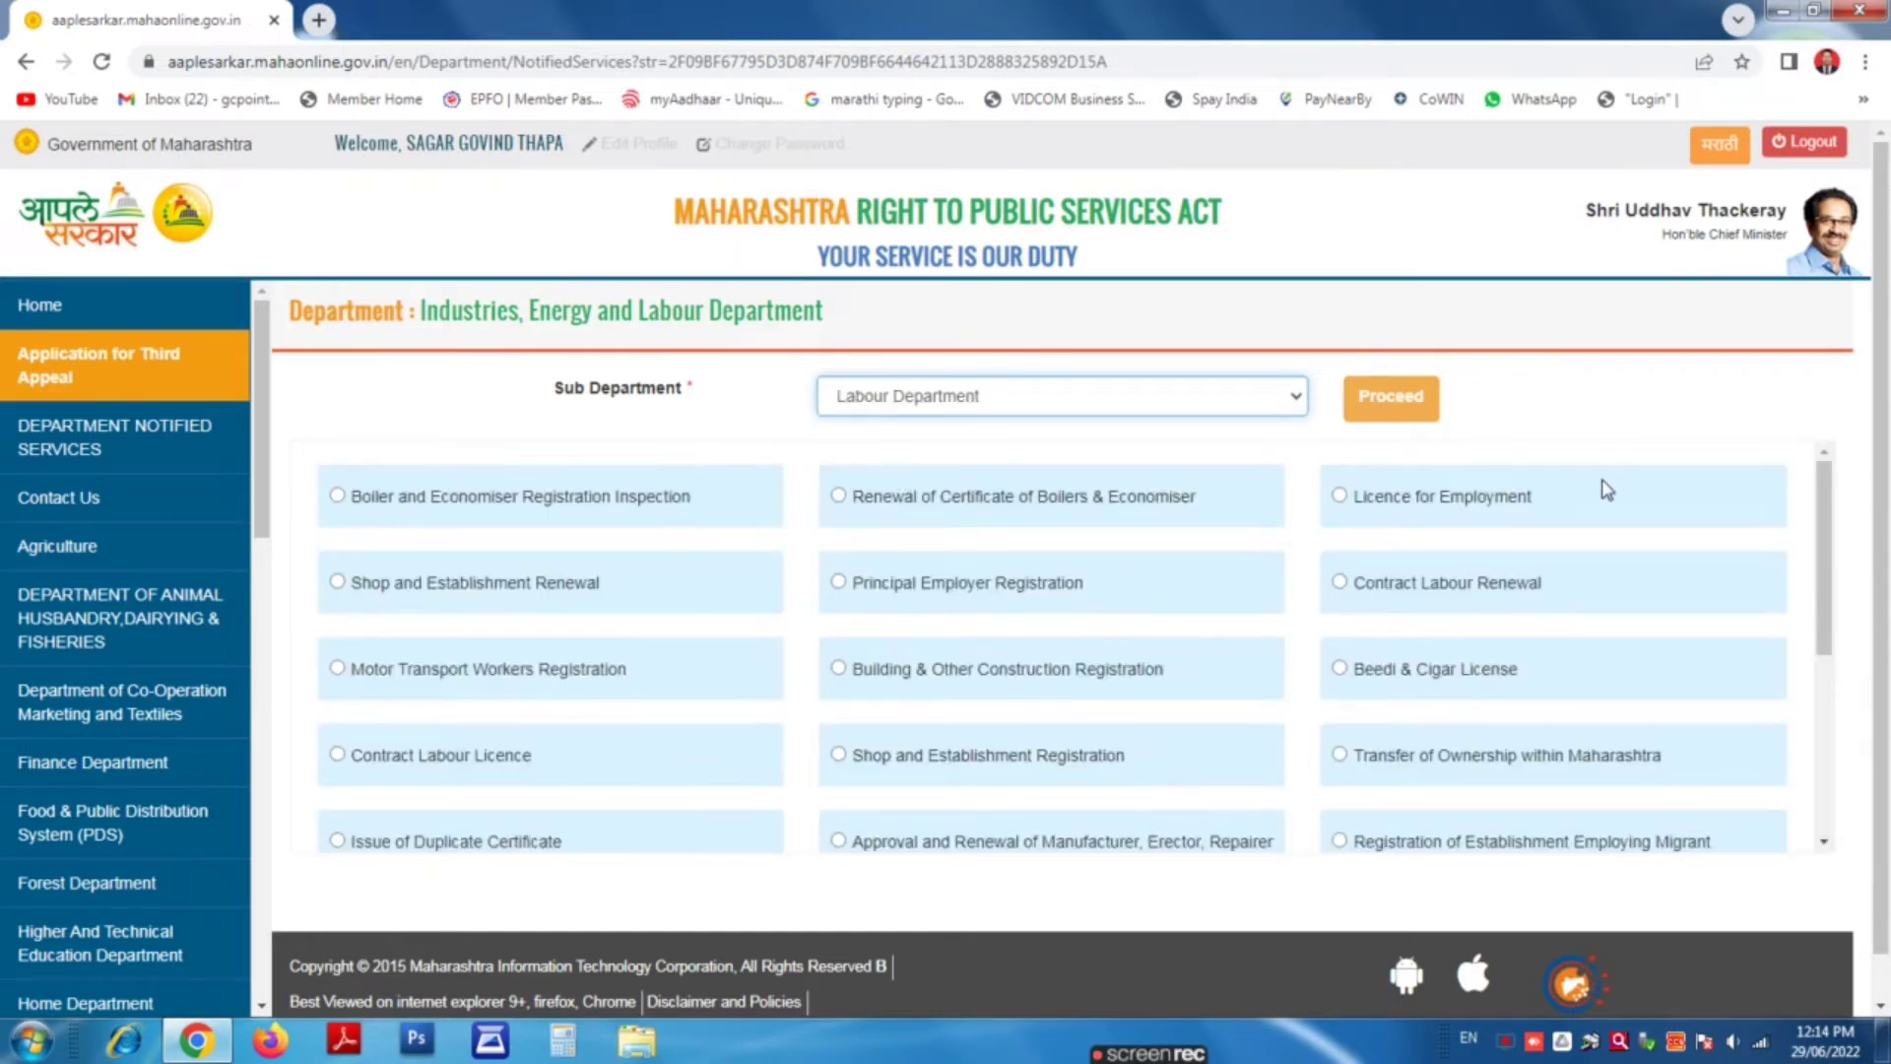
scroll(1465, 663, down, 1)
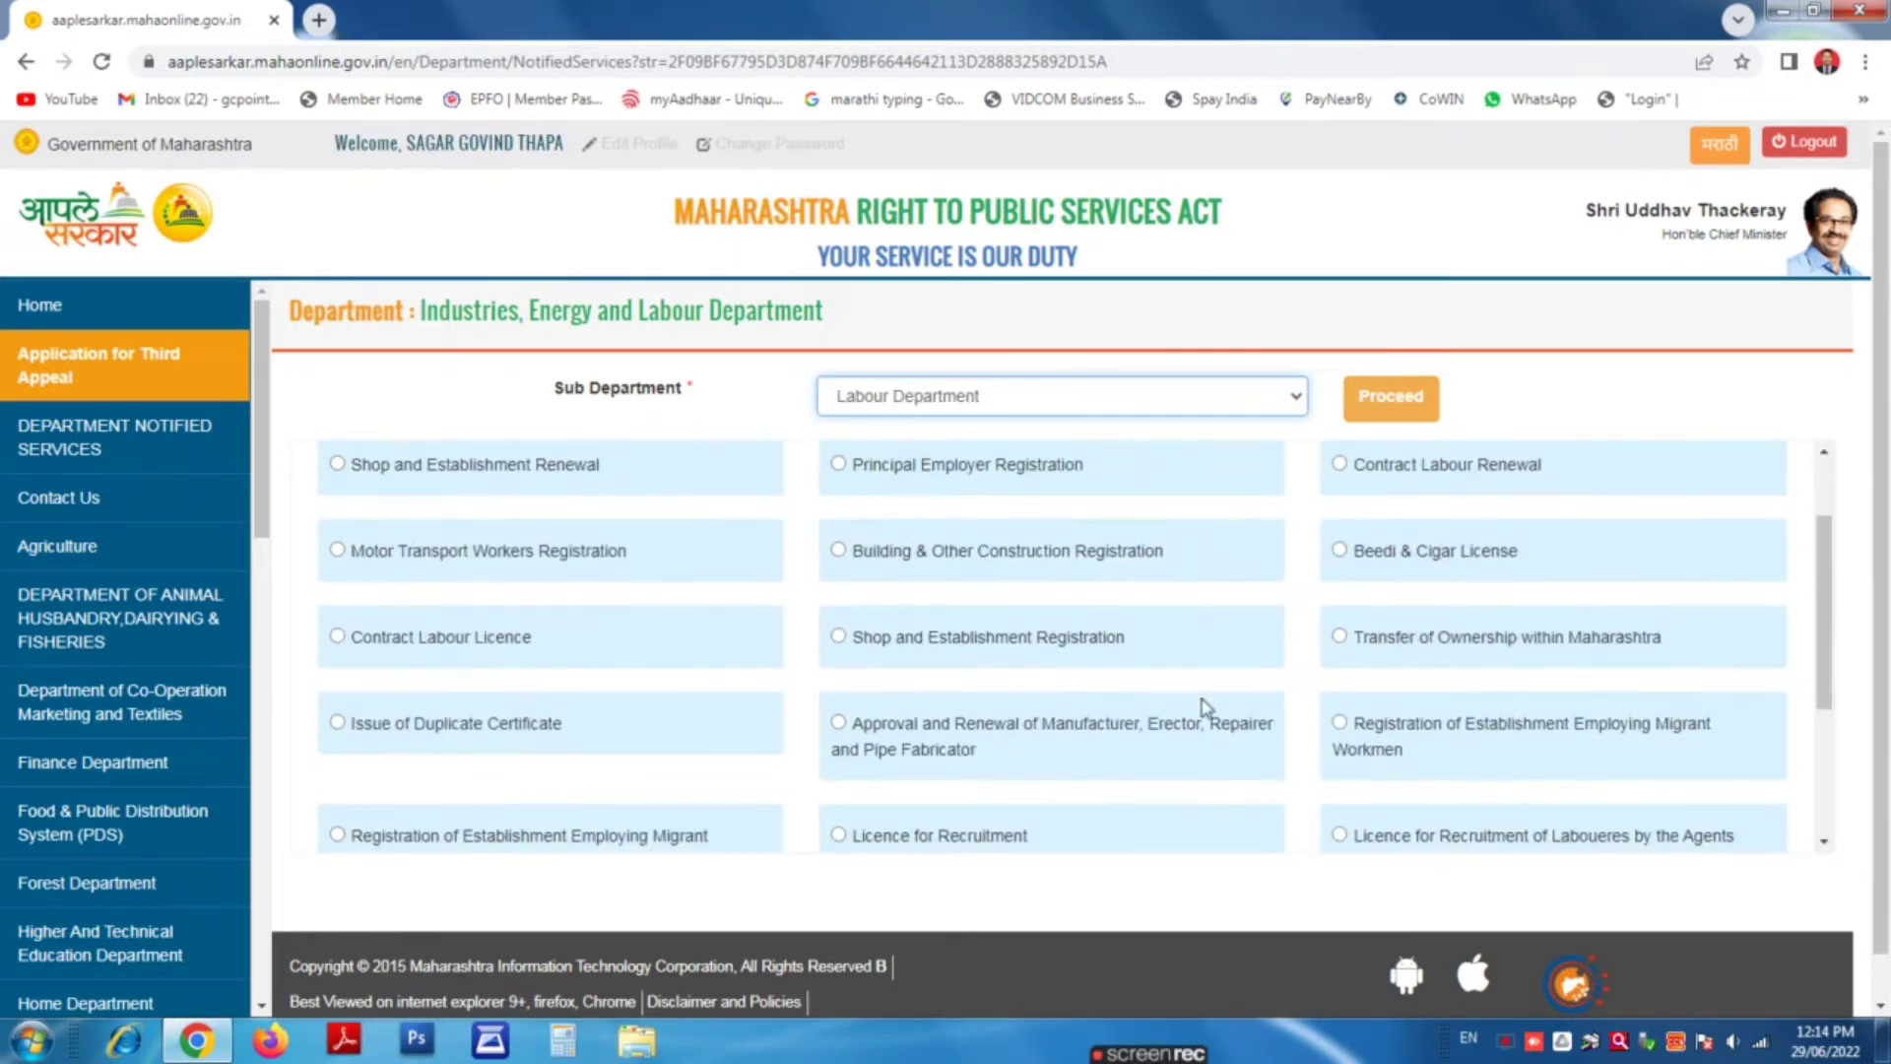
scroll(1203, 708, down, 3)
scroll(1271, 758, up, 5)
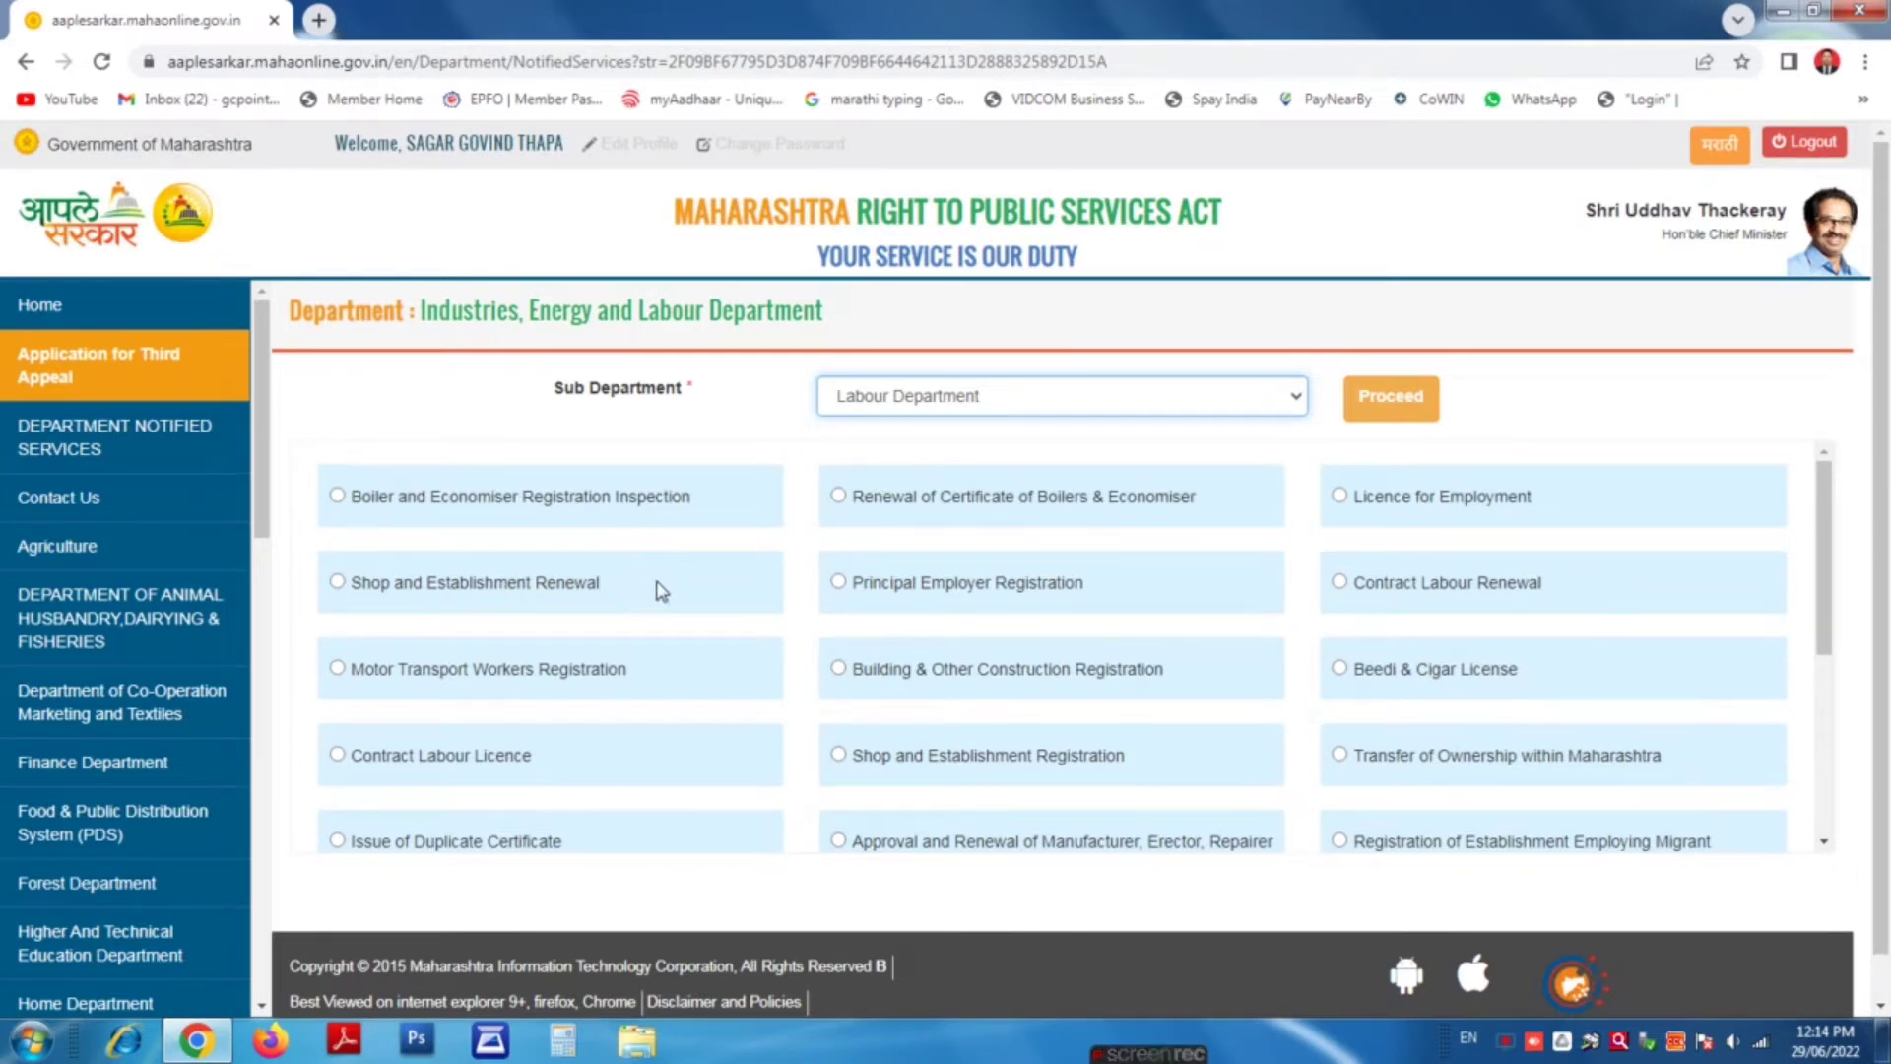
drag(600, 585, 348, 585)
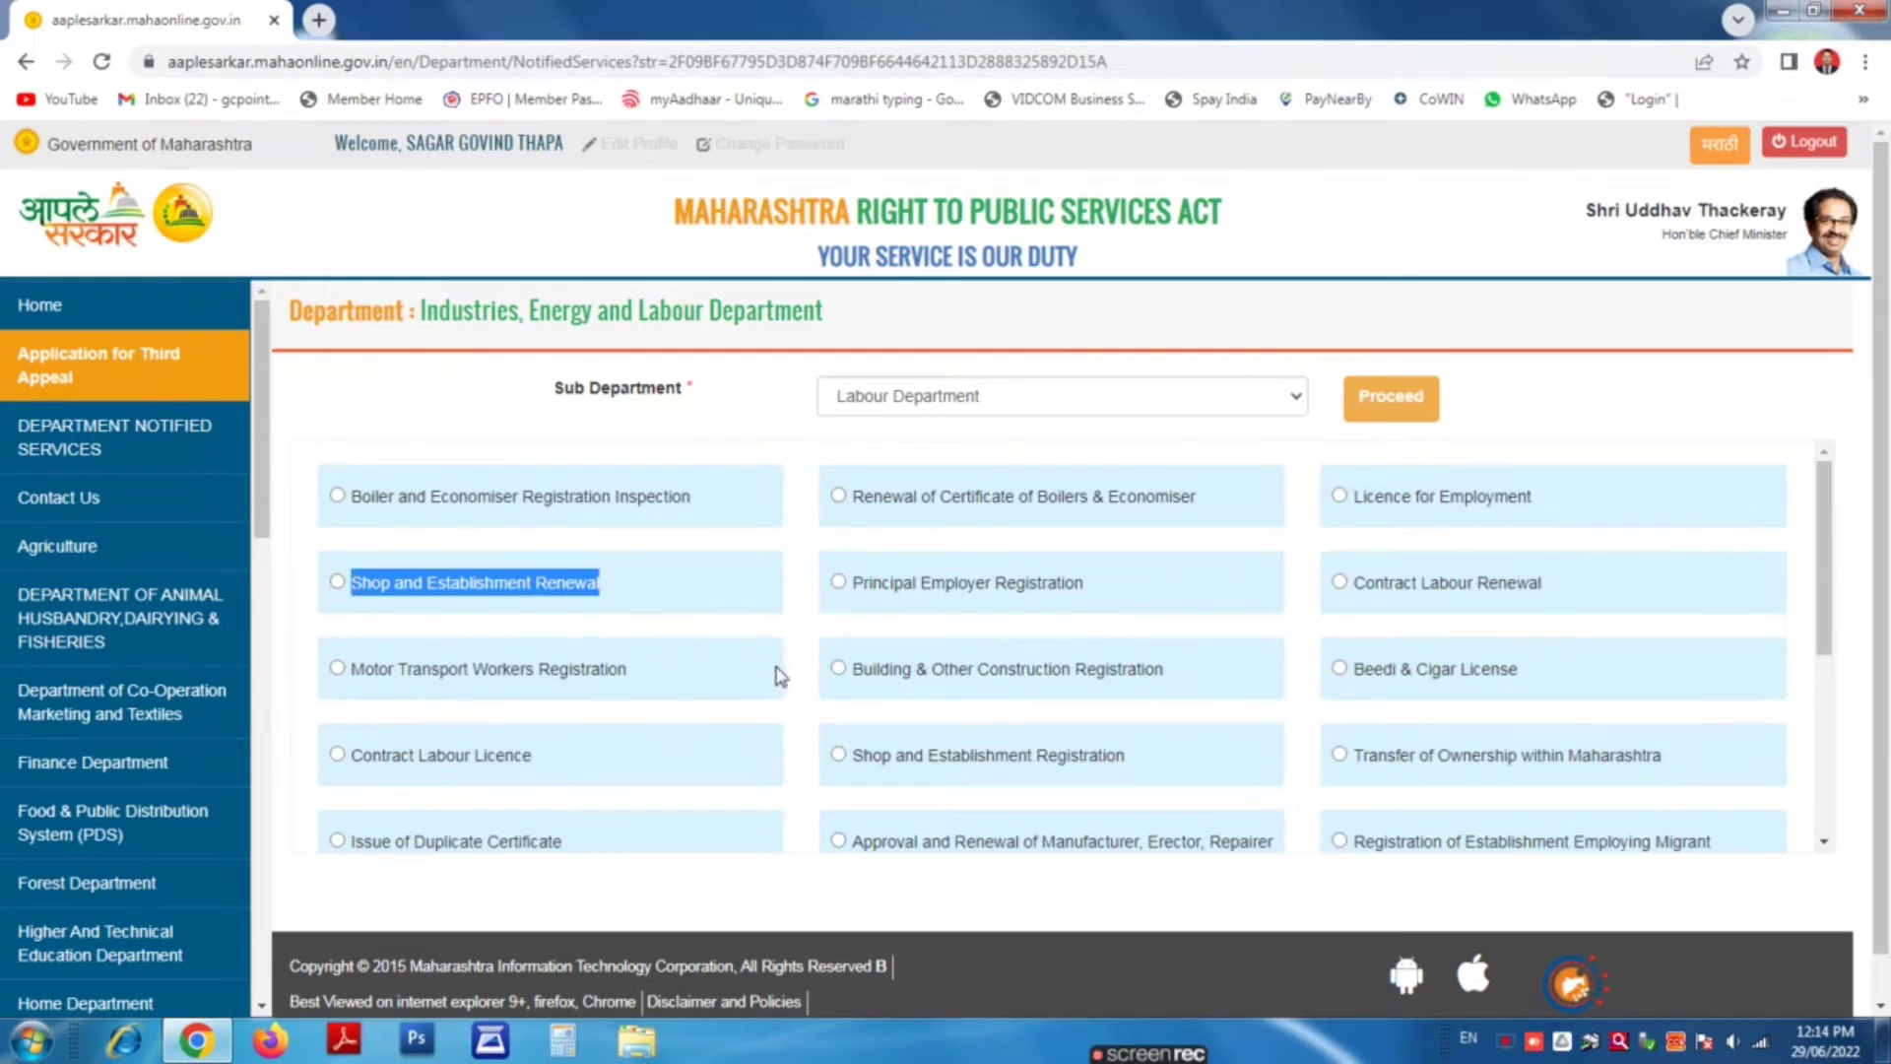
scroll(936, 707, down, 1)
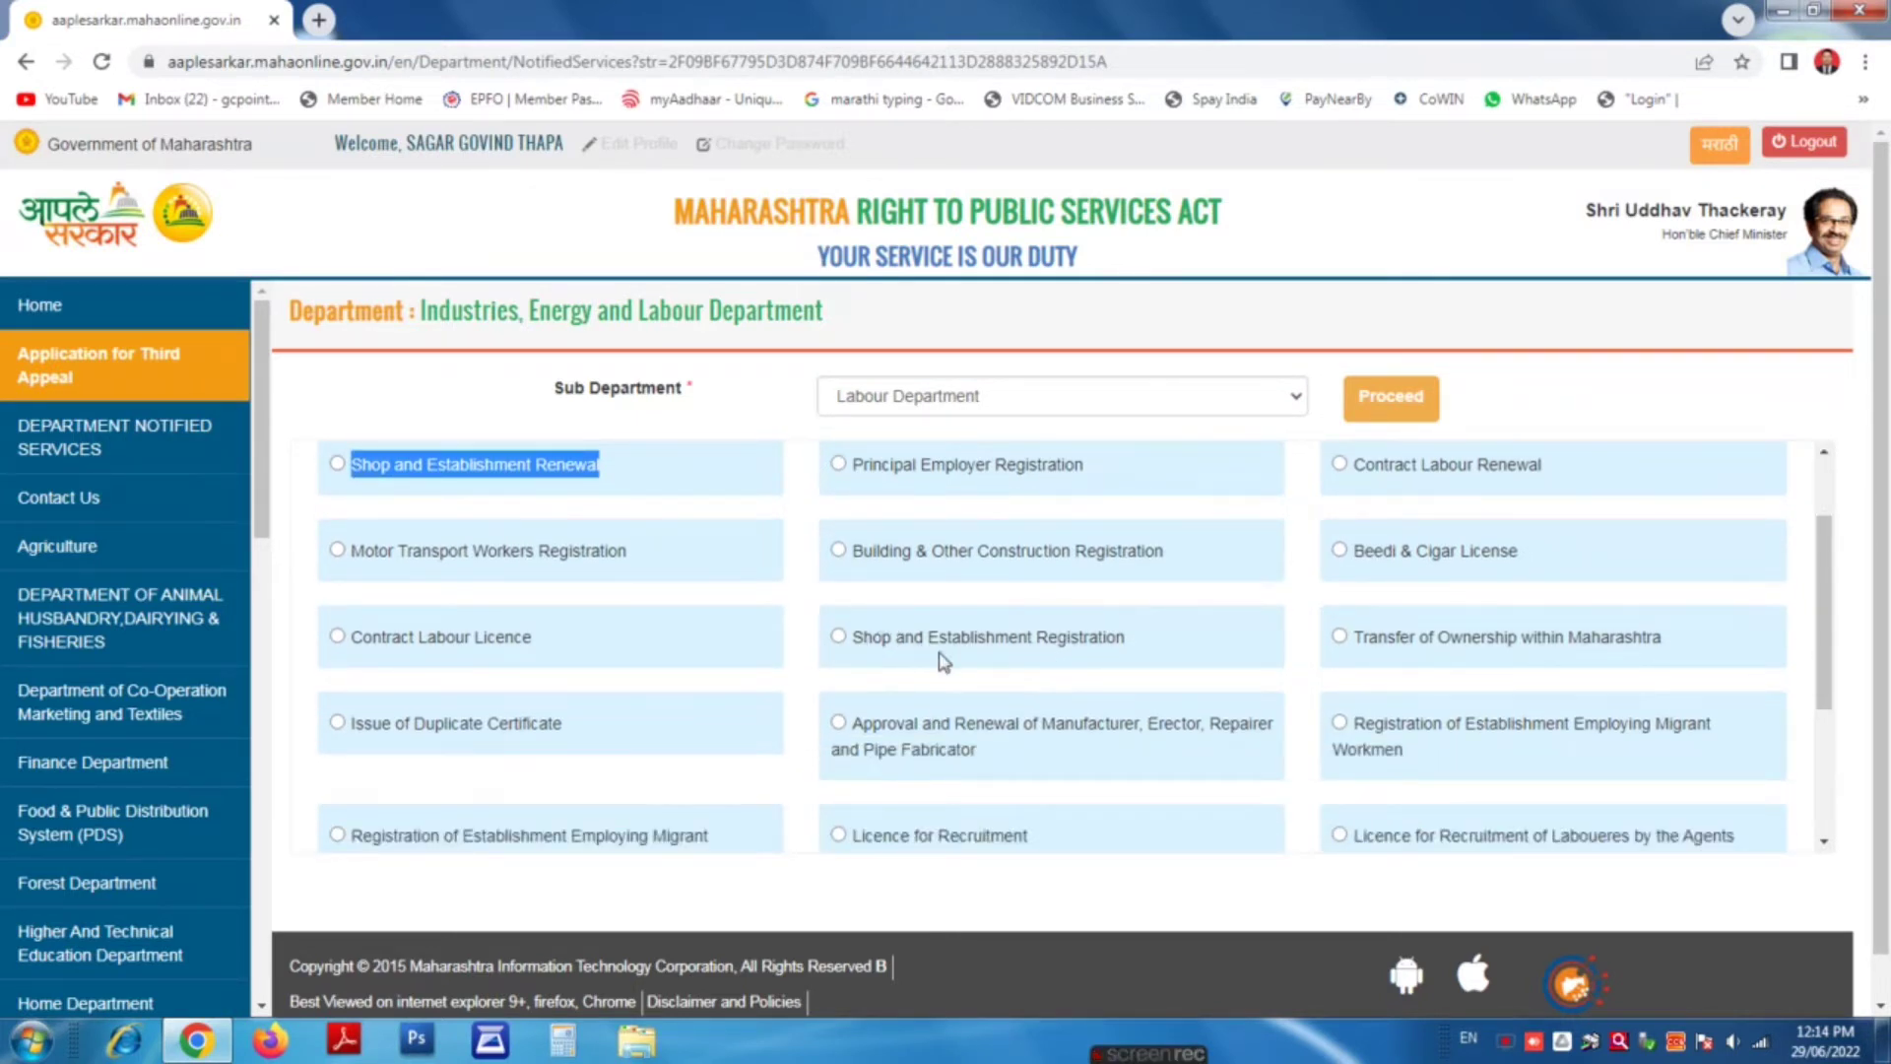
click(838, 636)
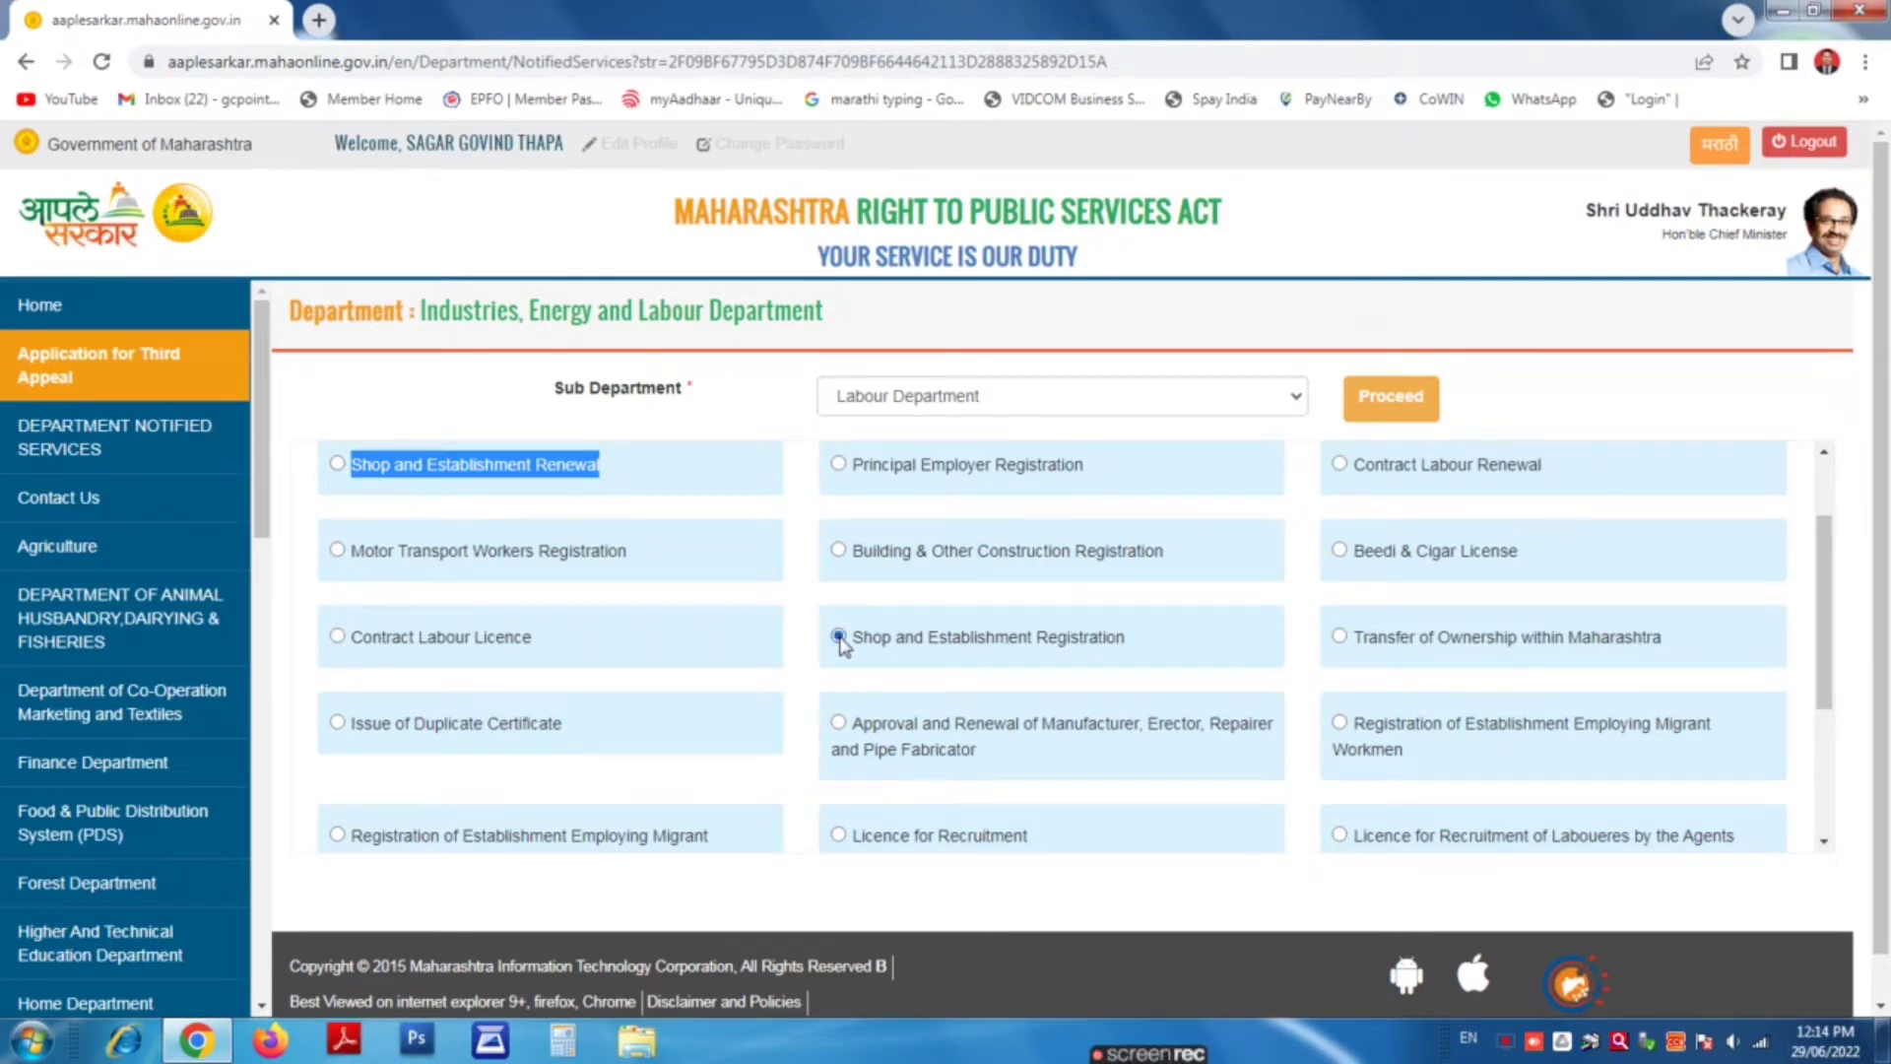
scroll(1291, 662, up, 1)
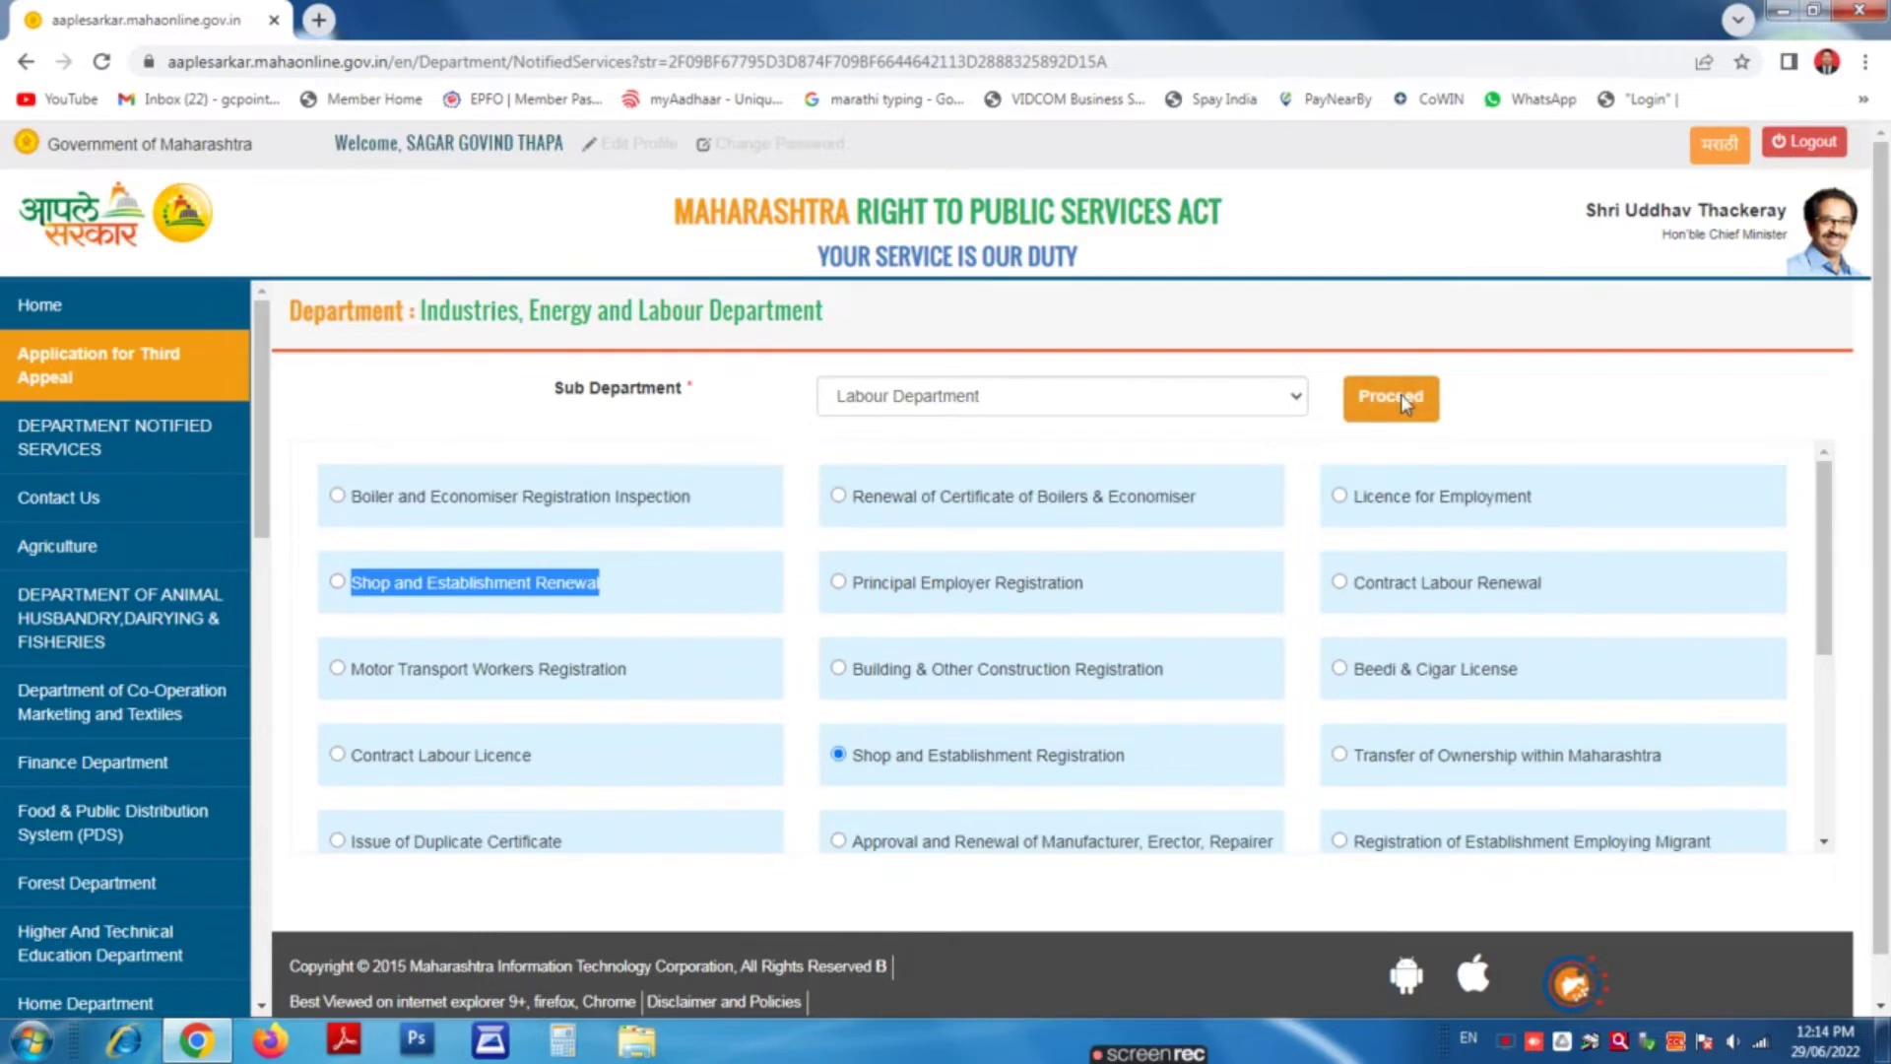
click(1400, 399)
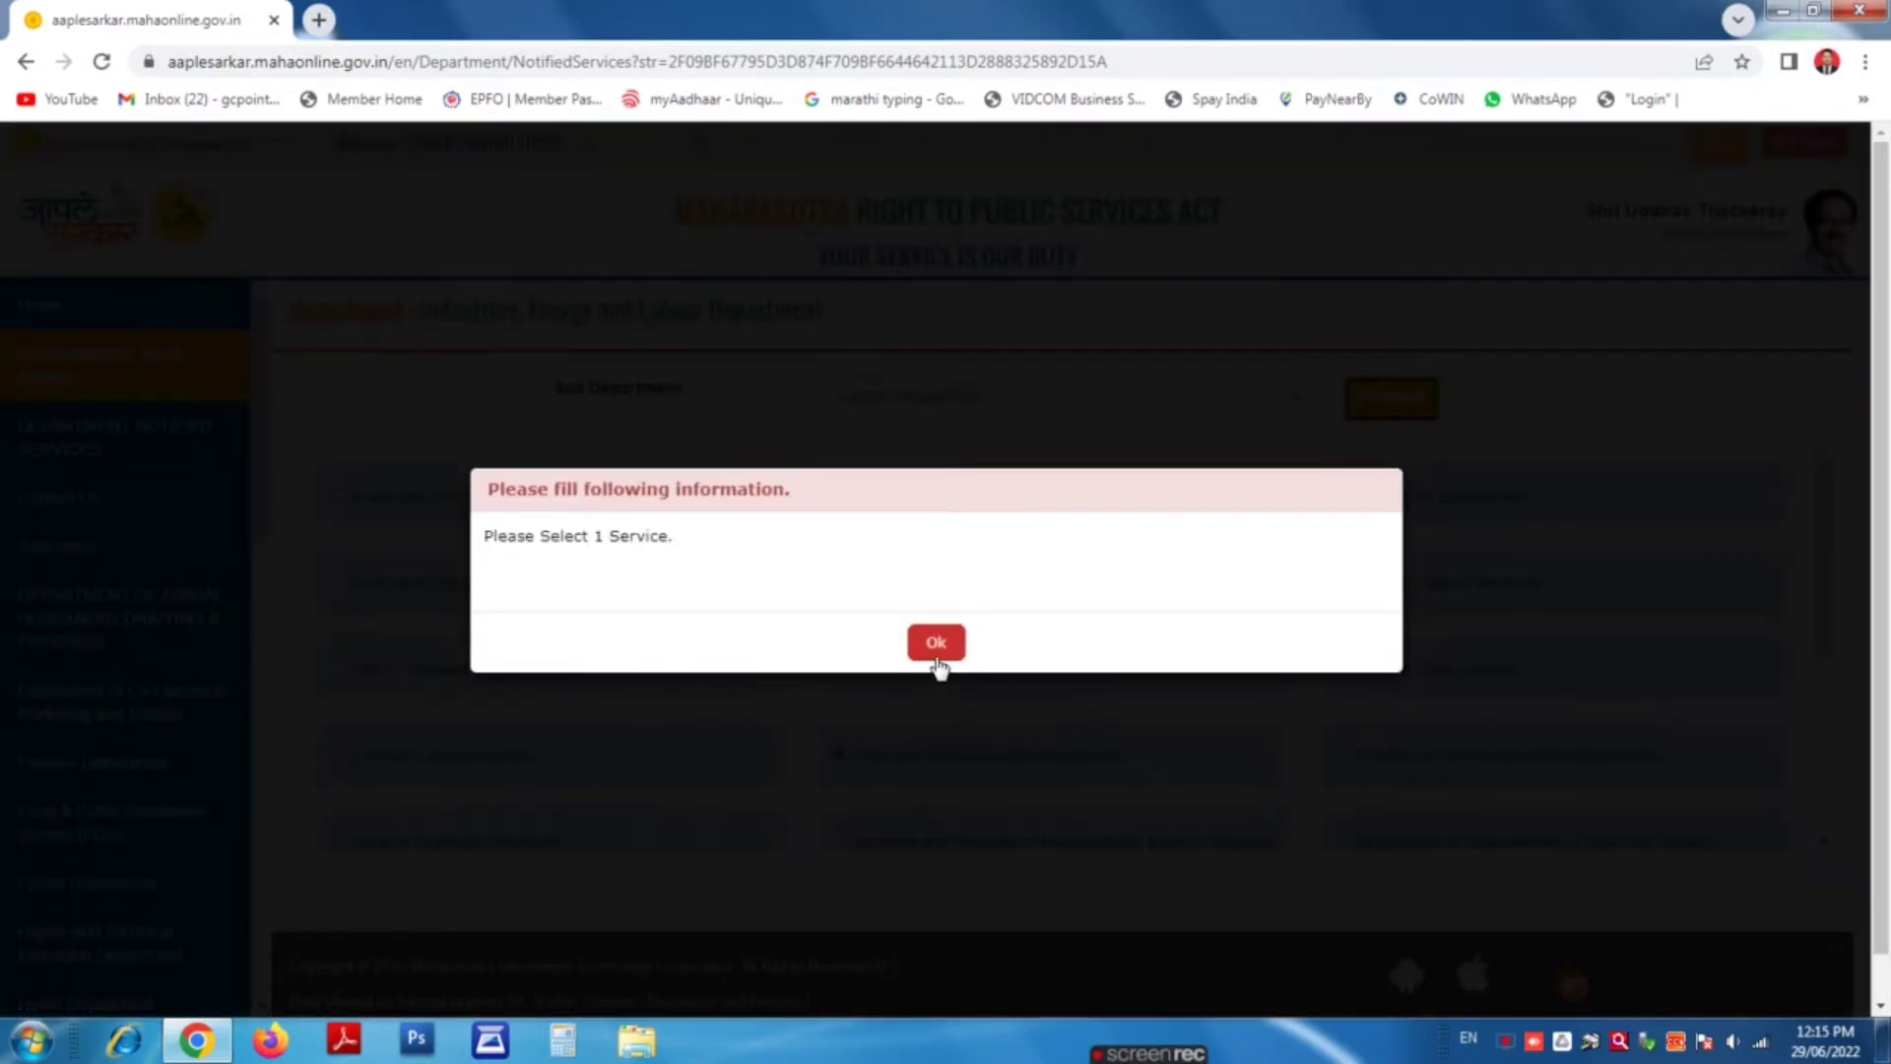
- Dismiss the select-a-service warning and return to the portal home page
click(936, 657)
click(942, 654)
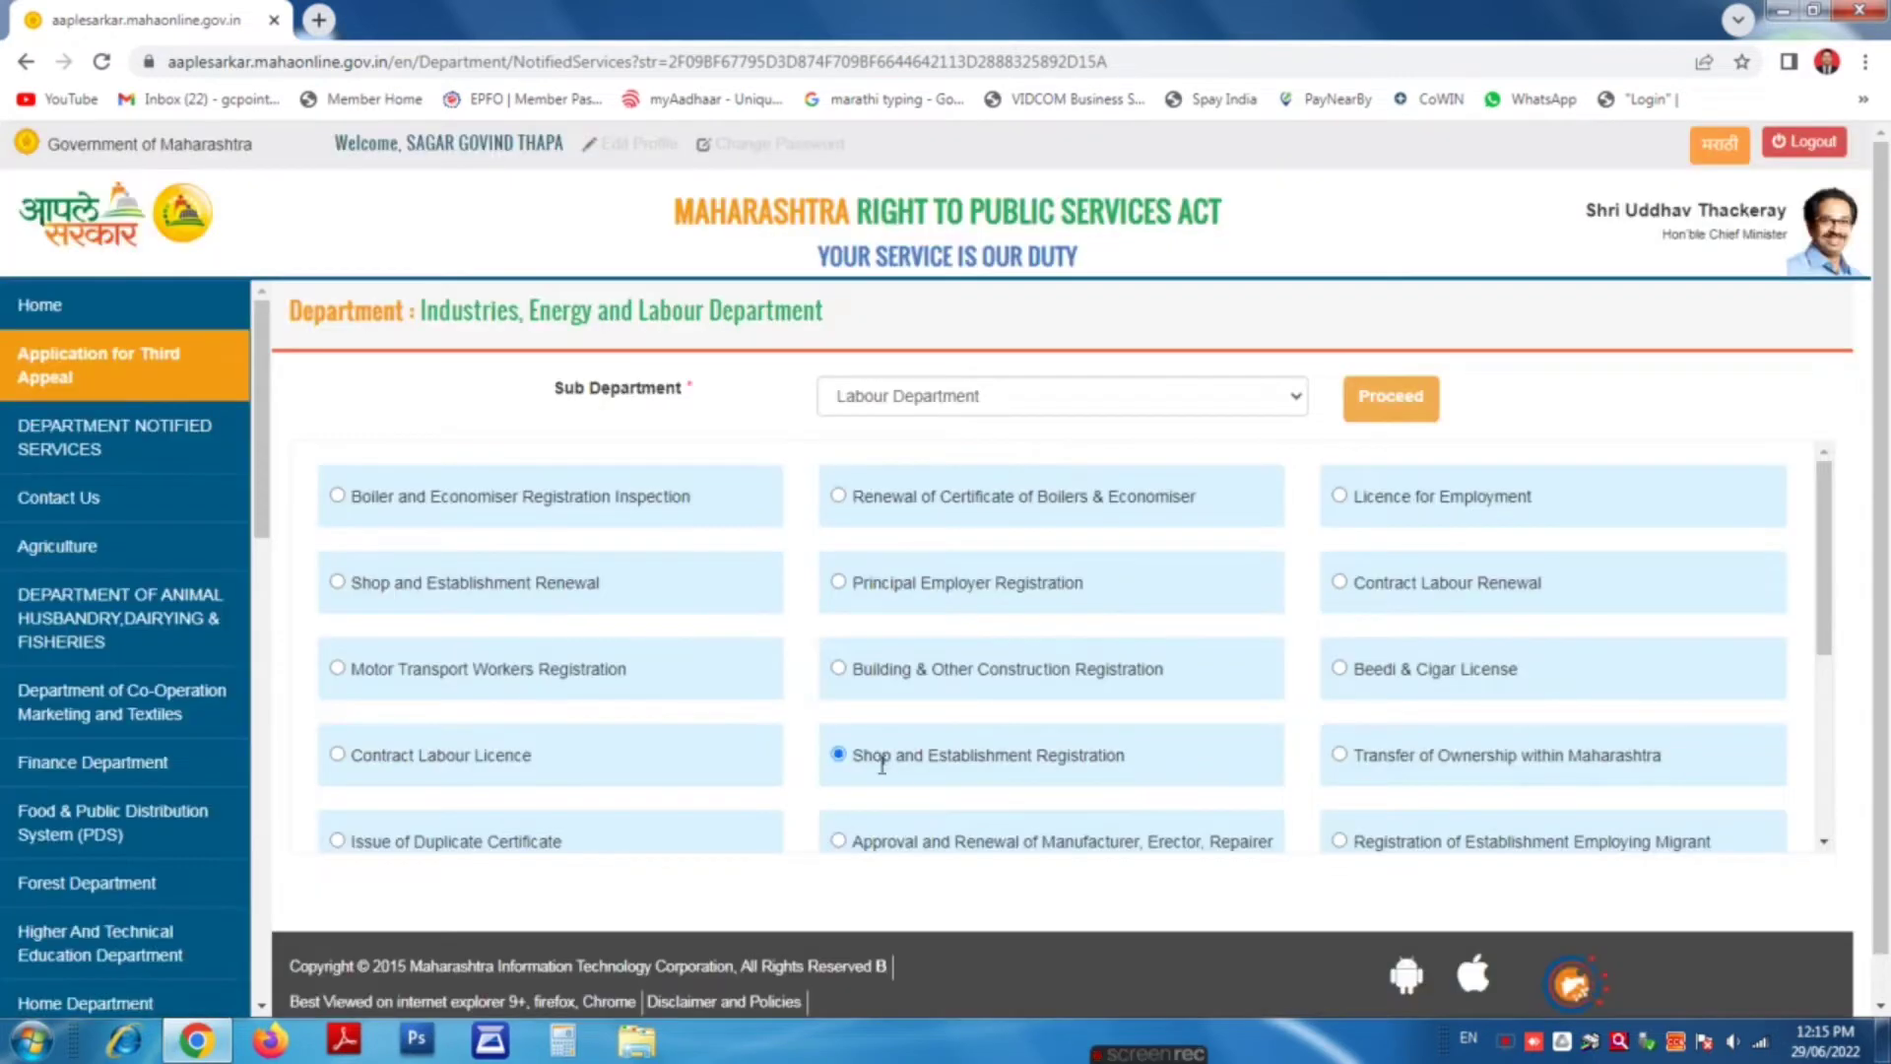
click(78, 304)
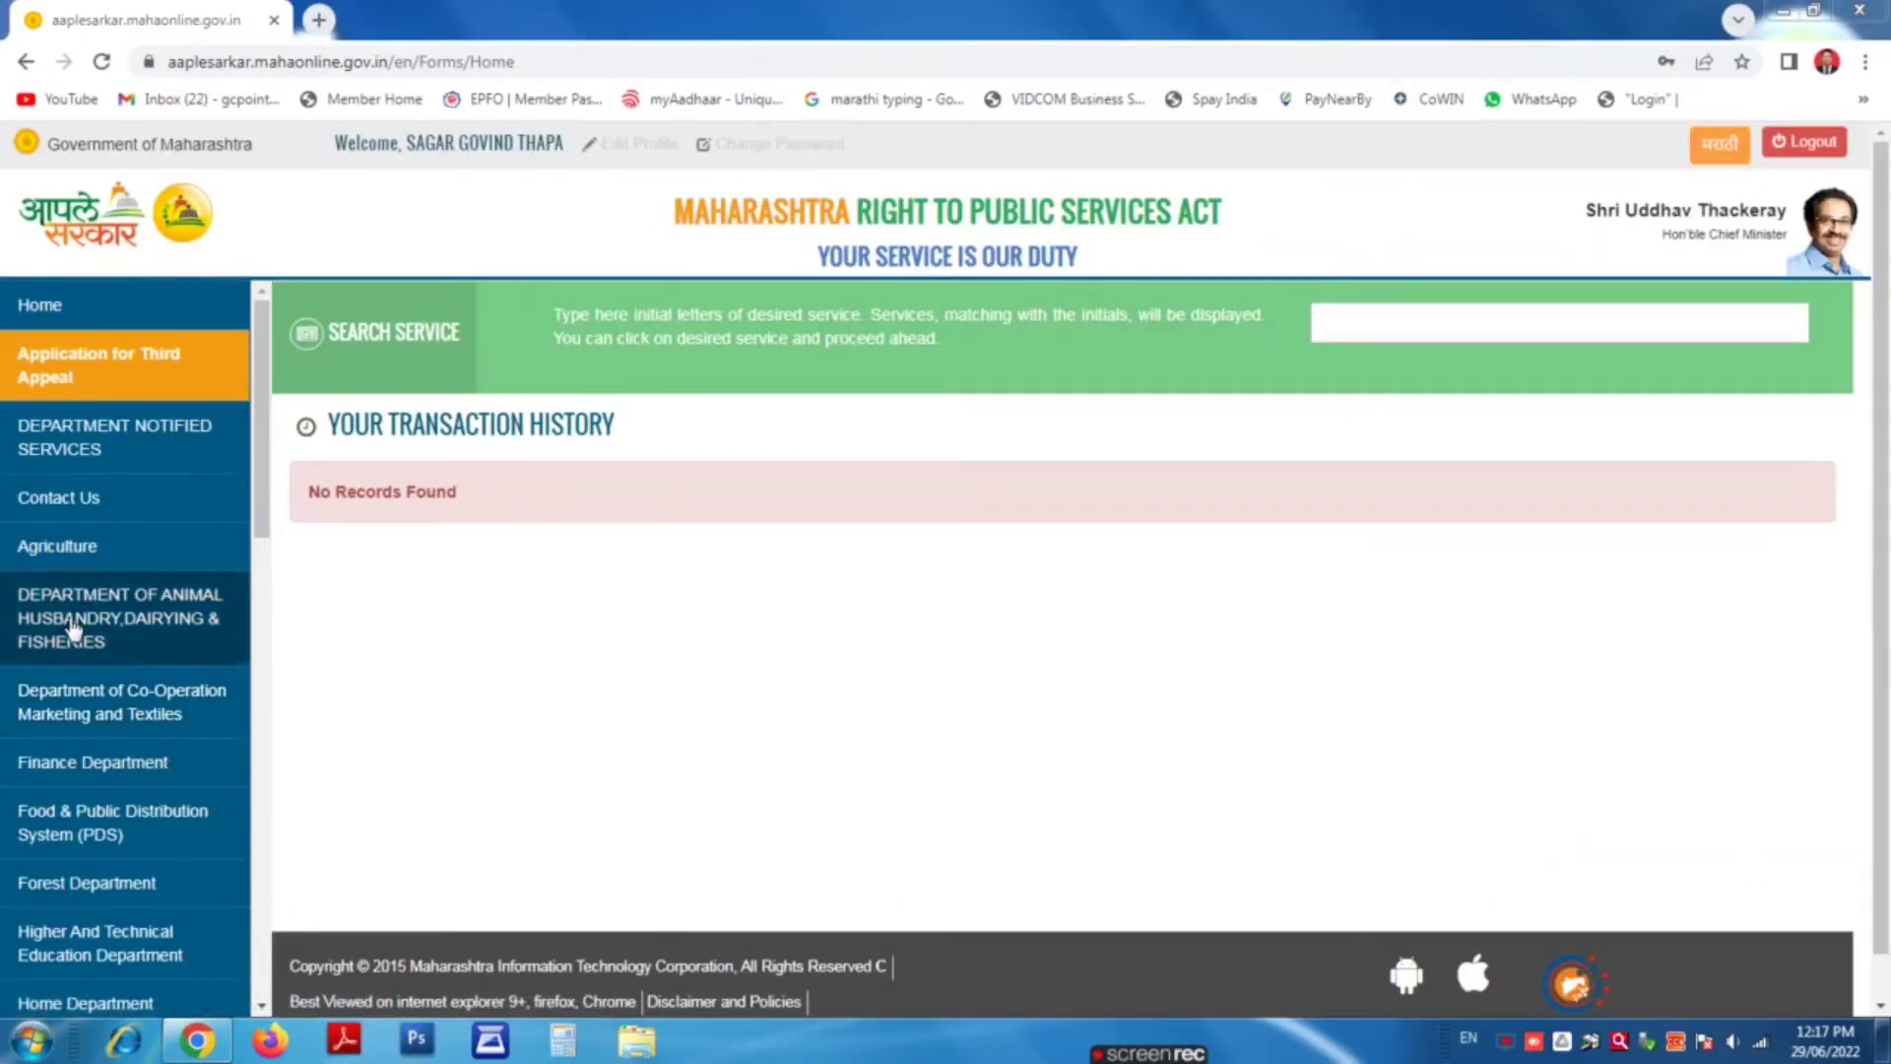
- Search services for 'SHOP AND ESTAB' and pick Shop and Establishment Registration from the matches
click(1438, 322)
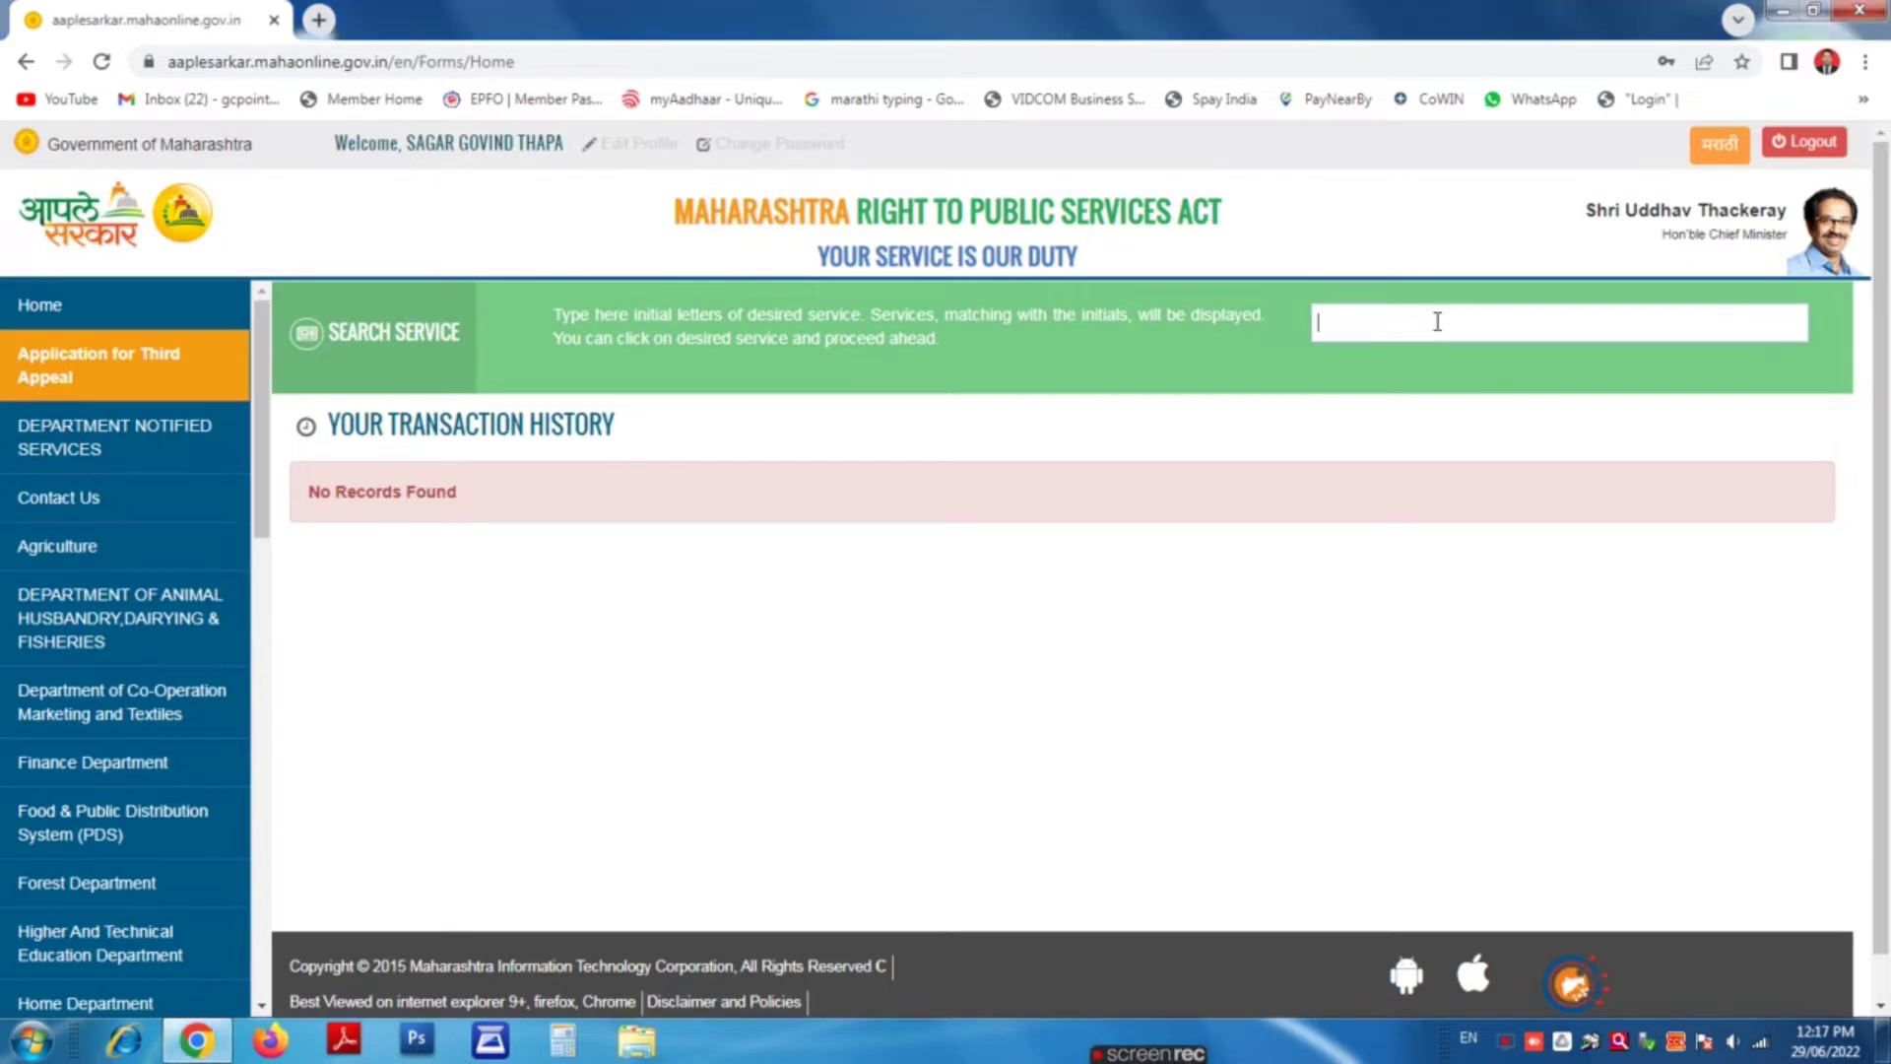
text(SHOP AND ESTABLISH)
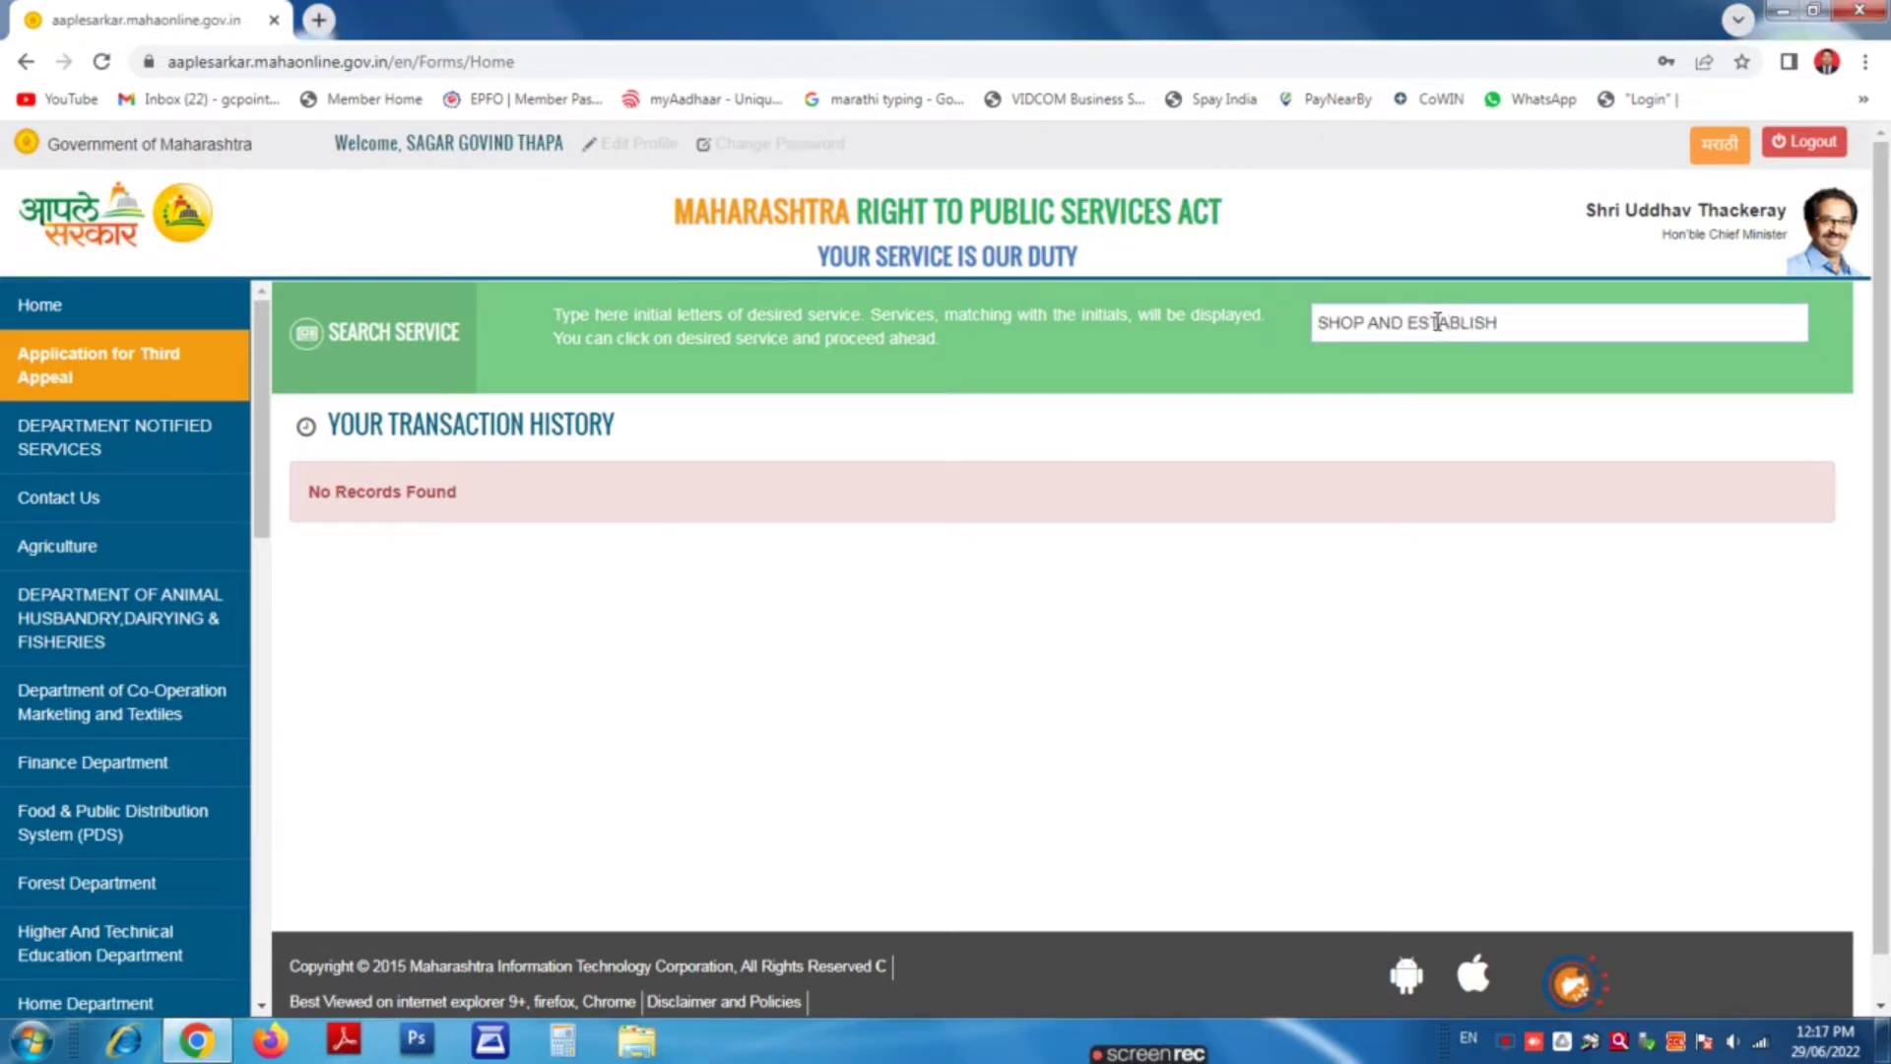
key(BackSpace)
key(BackSpace)
key(BackSpace)
key(BackSpace)
key(BackSpace)
key(BackSpace)
key(BackSpace)
key(BackSpace)
key(BackSpace)
key(BackSpace)
text(AB)
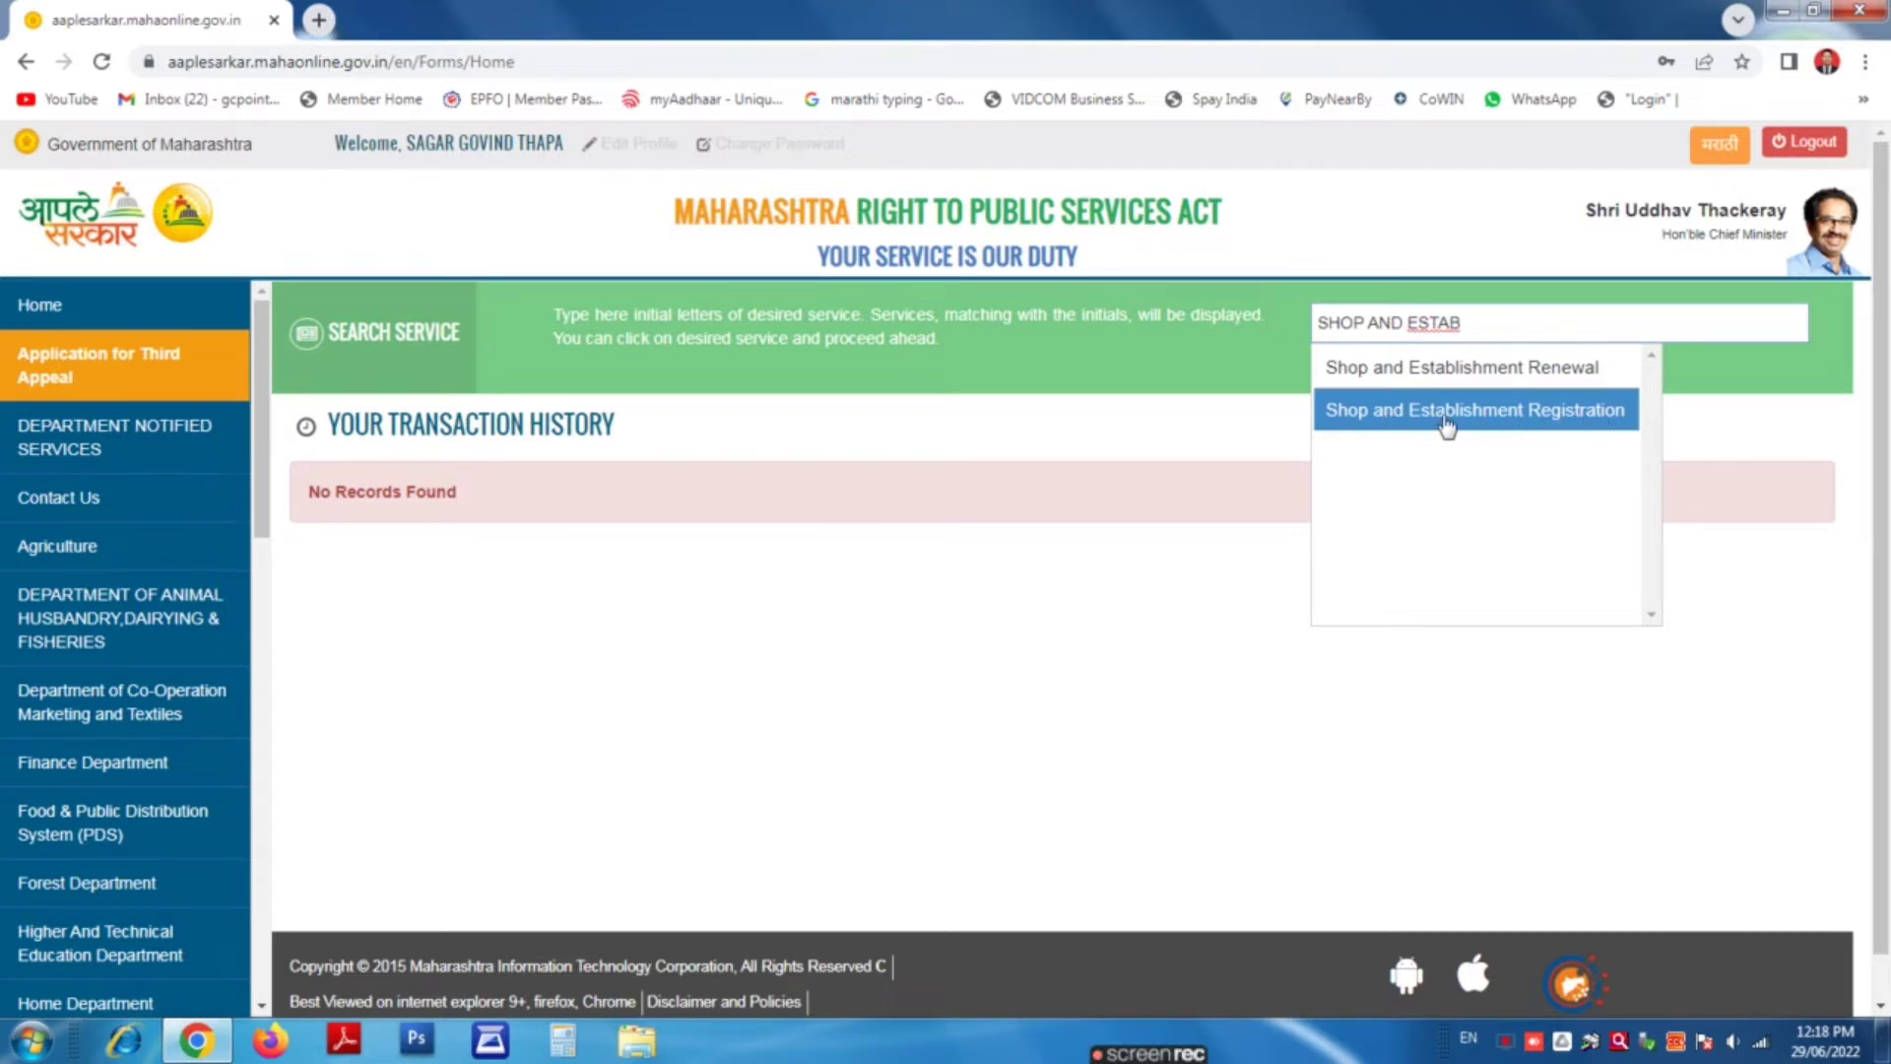
click(1446, 425)
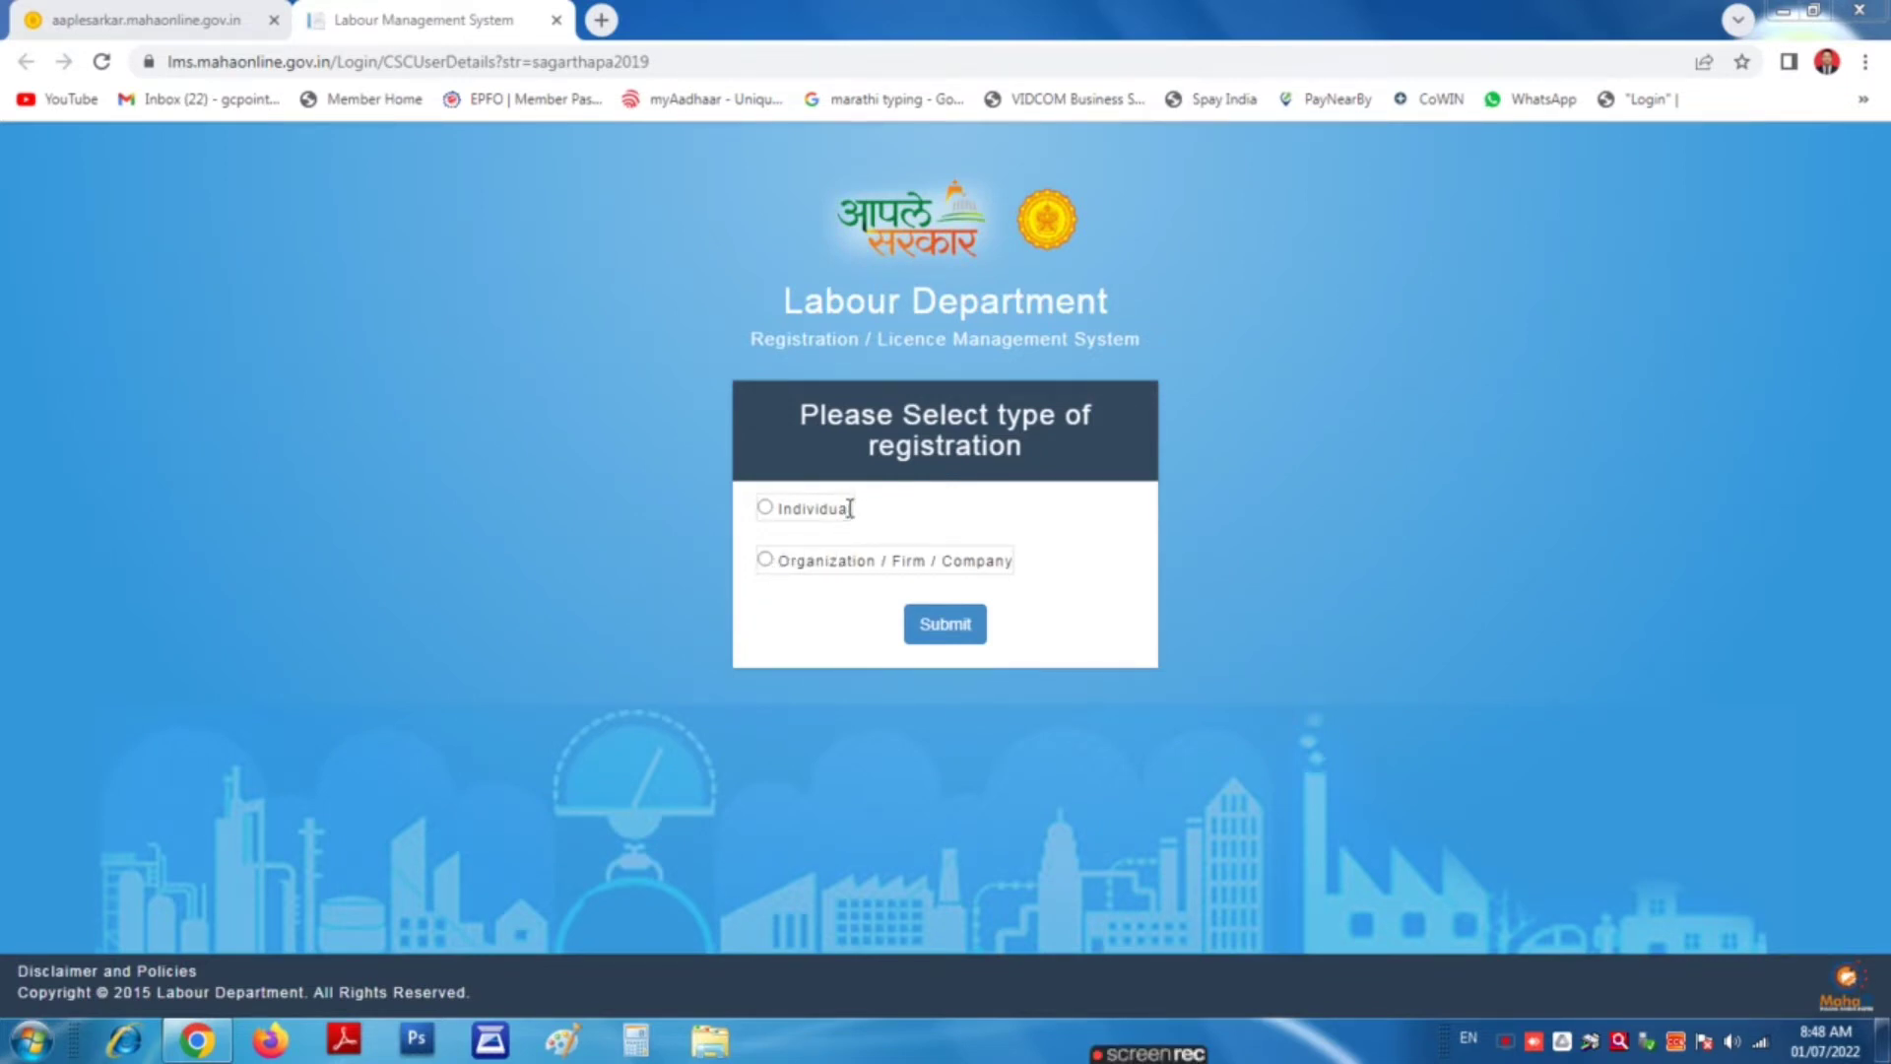
- Submit Individual as the registration type and list the Shop and Establishment Application options
click(767, 509)
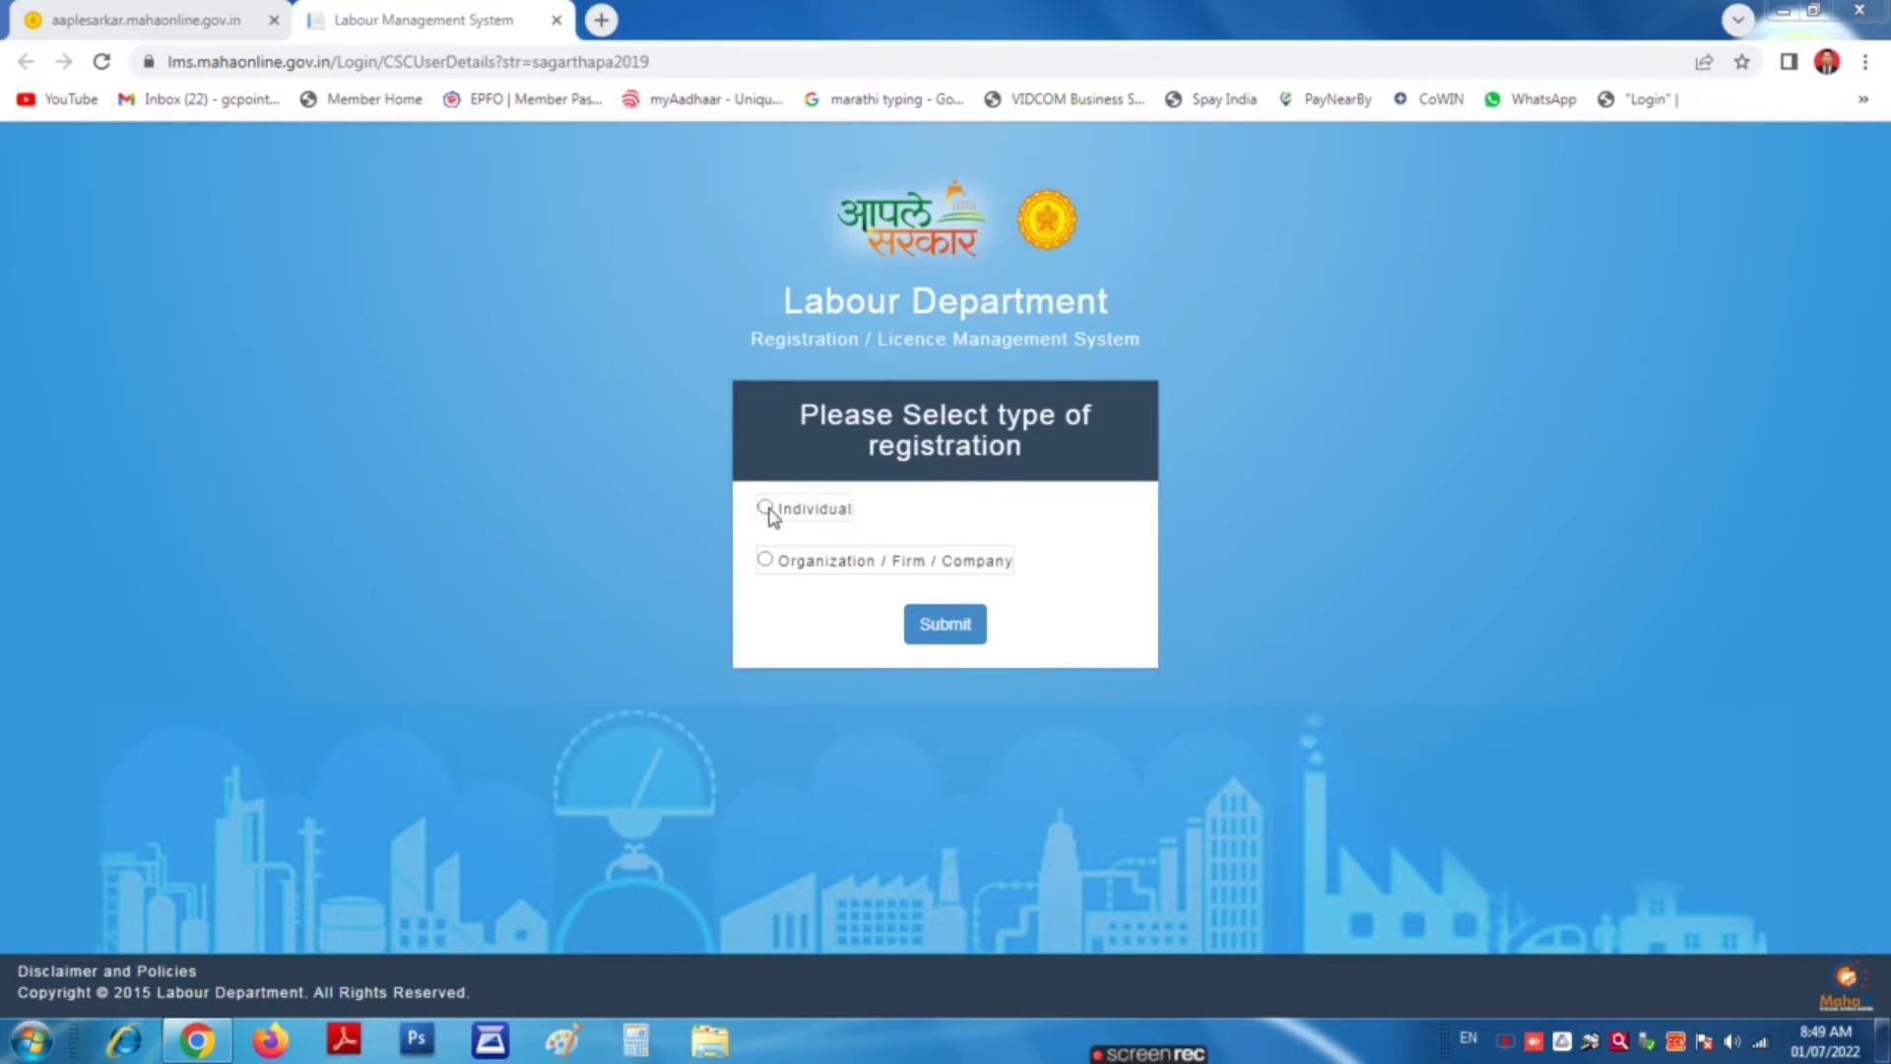
click(945, 623)
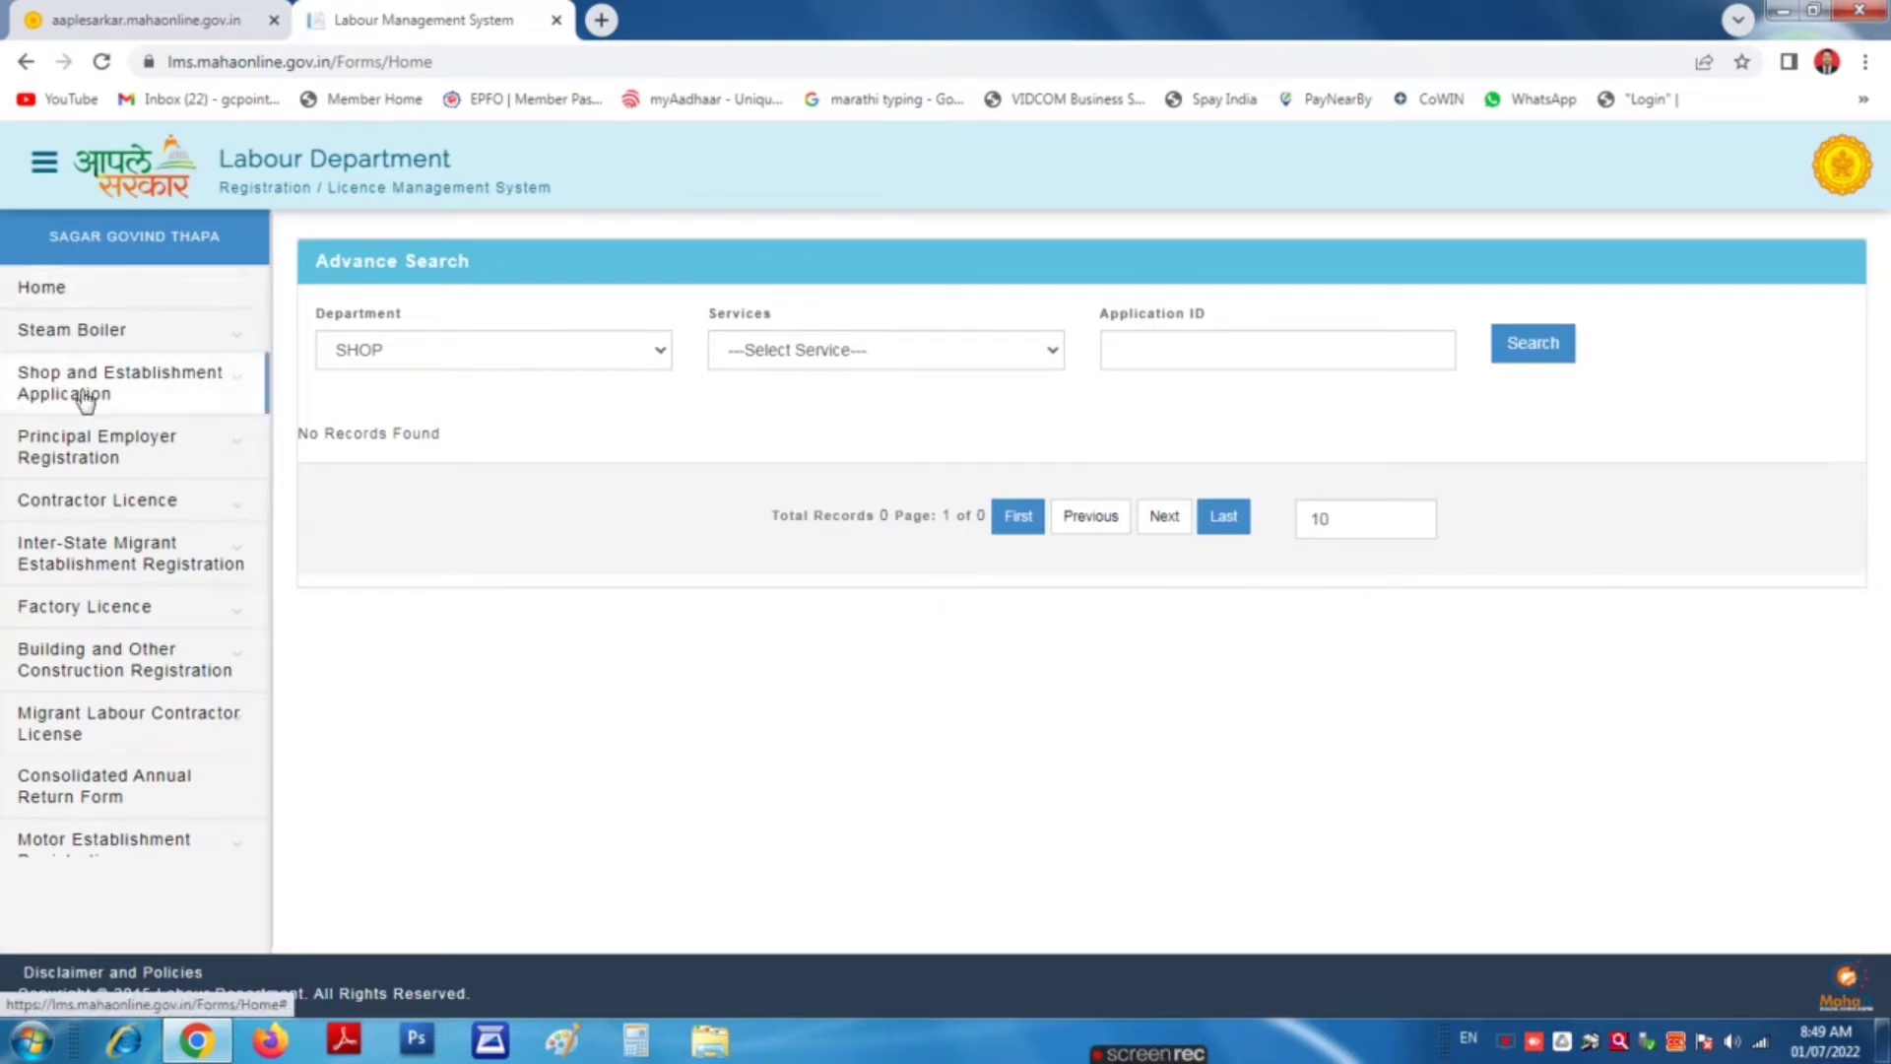
click(146, 400)
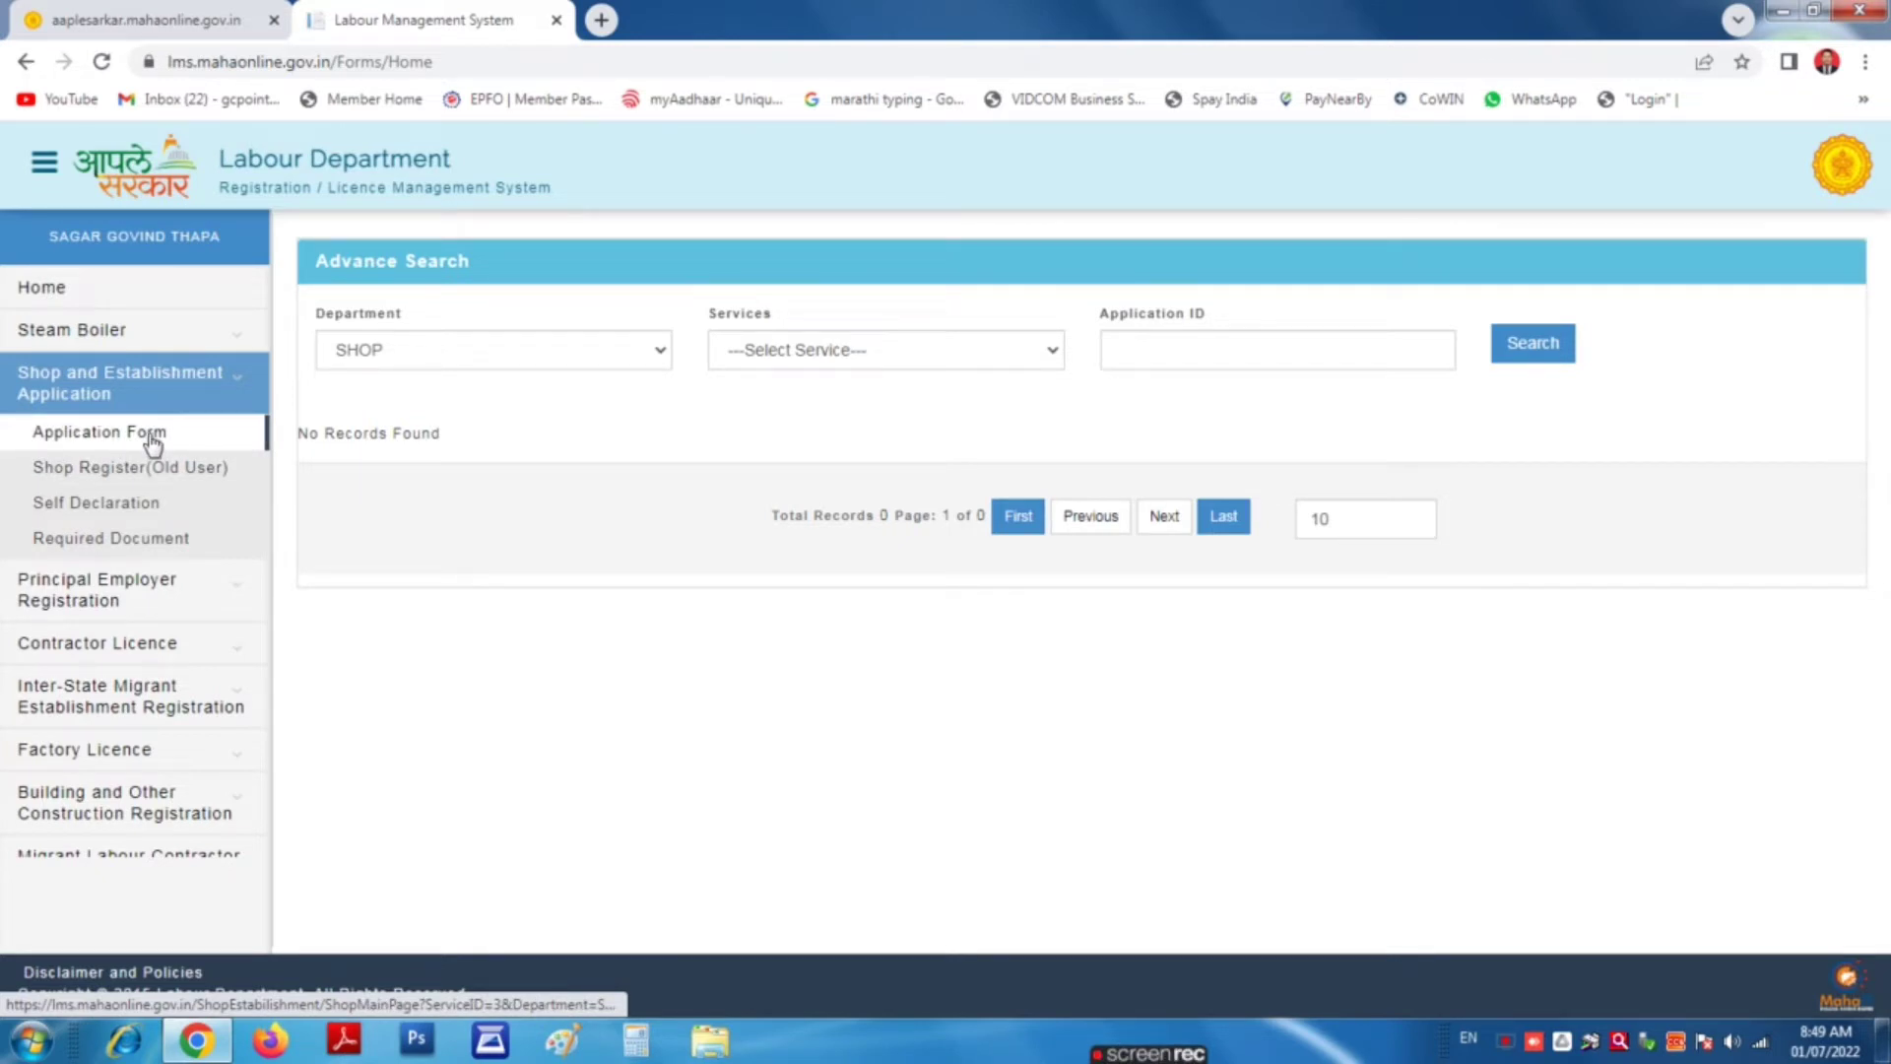
- Open the Self Declaration form as SelfDeclaration_Shop.pdf and scroll through its two pages
click(136, 505)
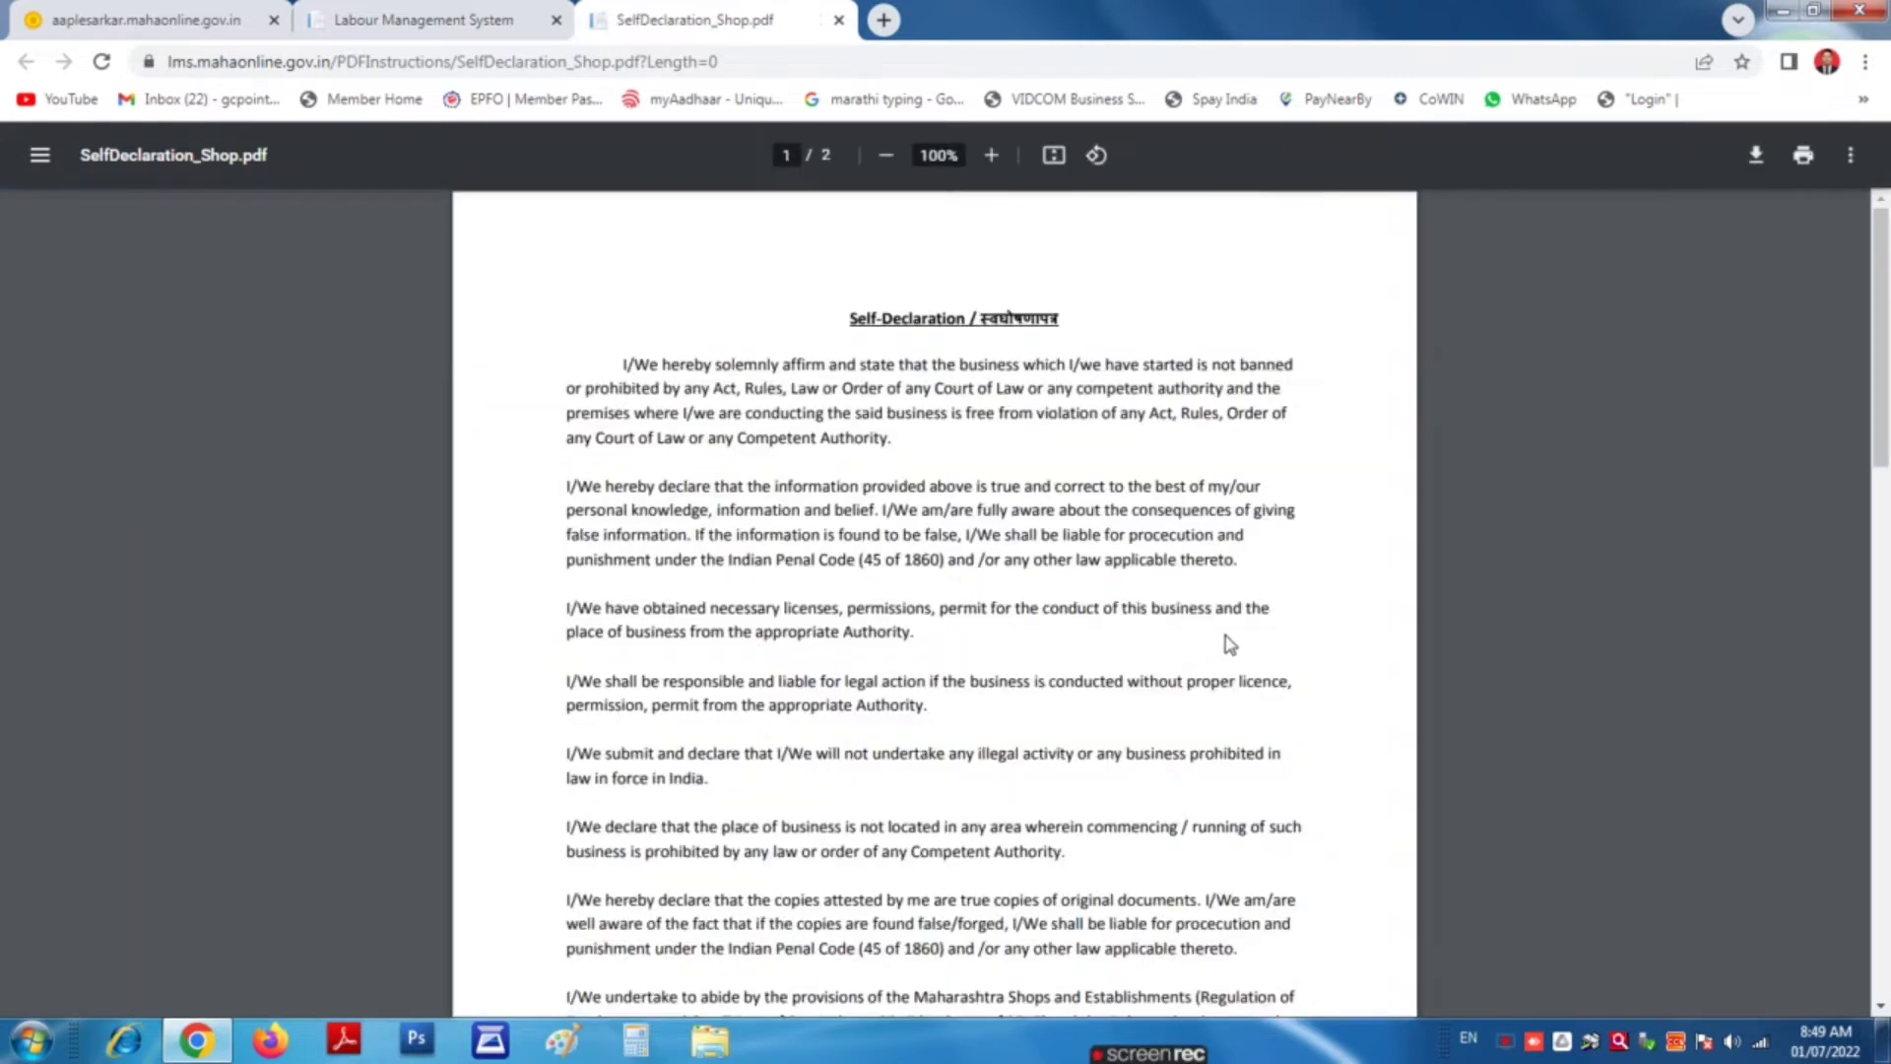
scroll(1025, 645, down, 1)
scroll(1025, 646, down, 20)
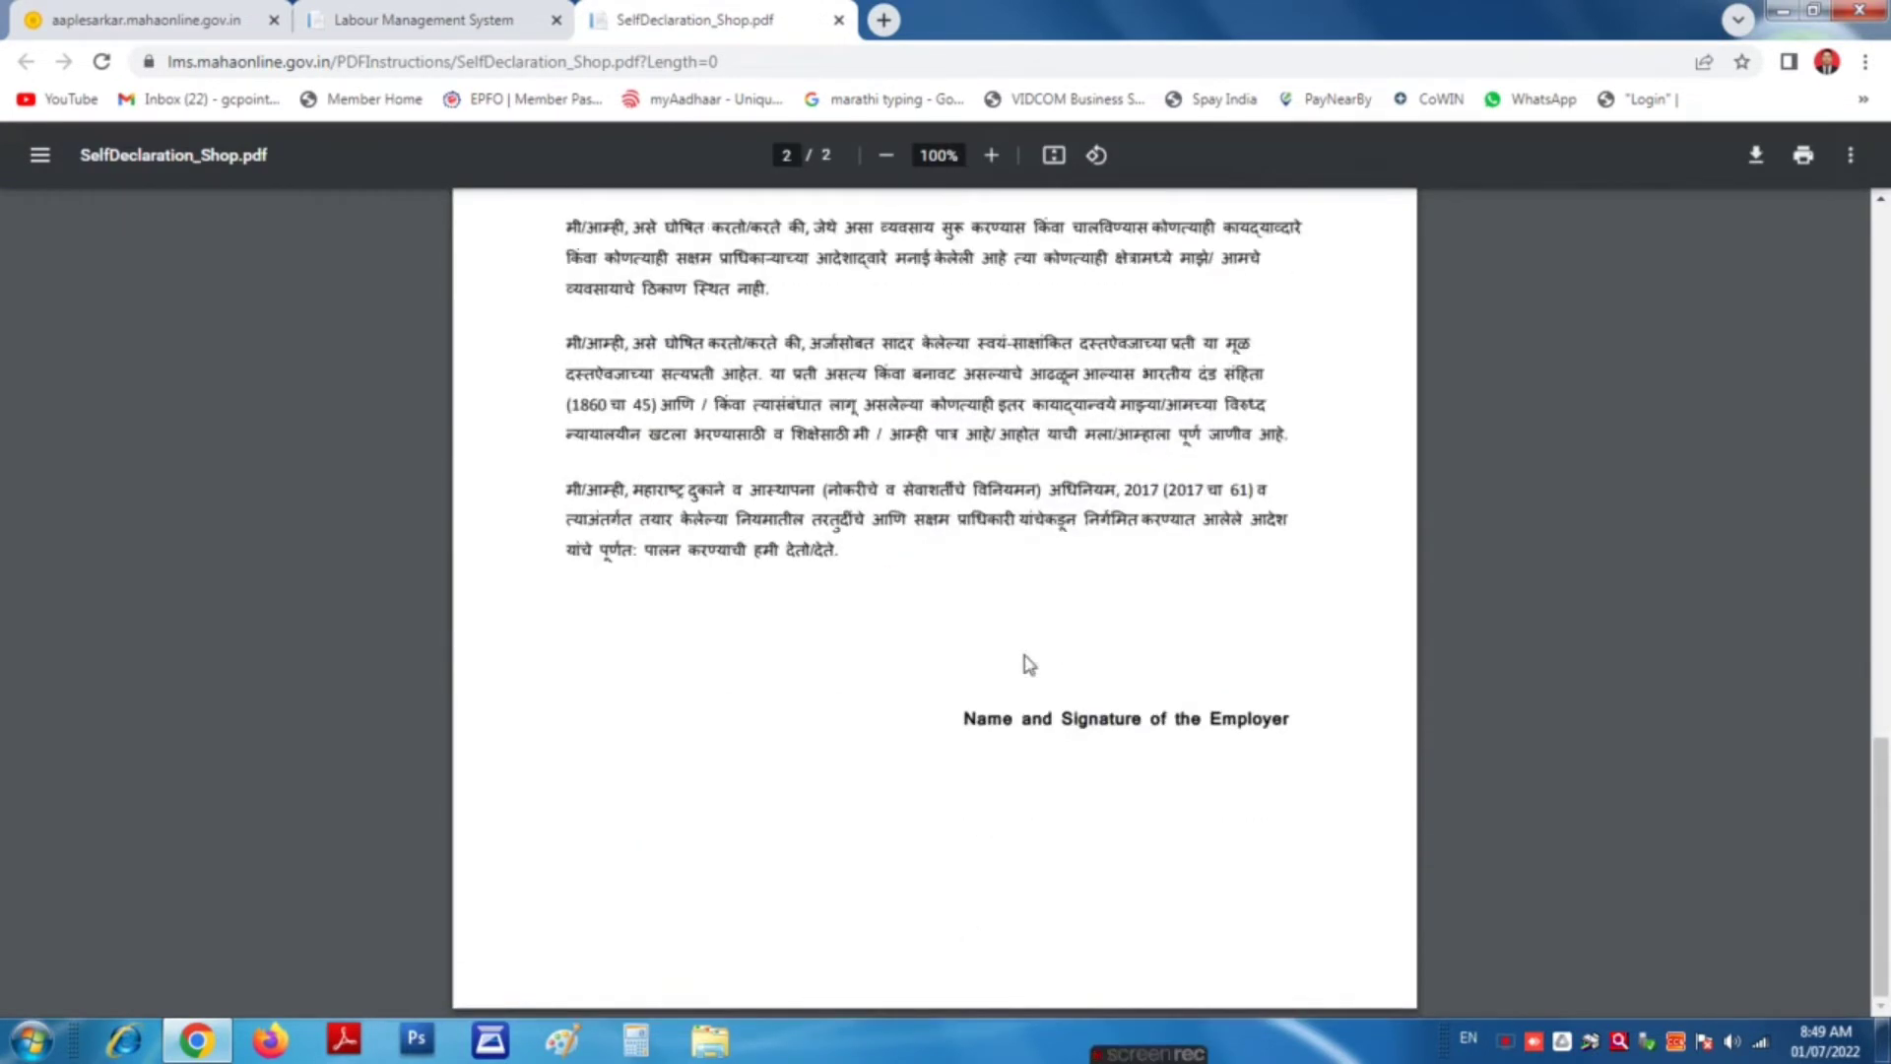
scroll(1024, 669, up, 3)
scroll(1027, 670, up, 18)
scroll(1015, 429, down, 20)
scroll(1185, 598, up, 10)
- In the shop act license folder, check the Photo, Sign and Aadhaar files, preview Shop, then select dec
key(alt+Tab)
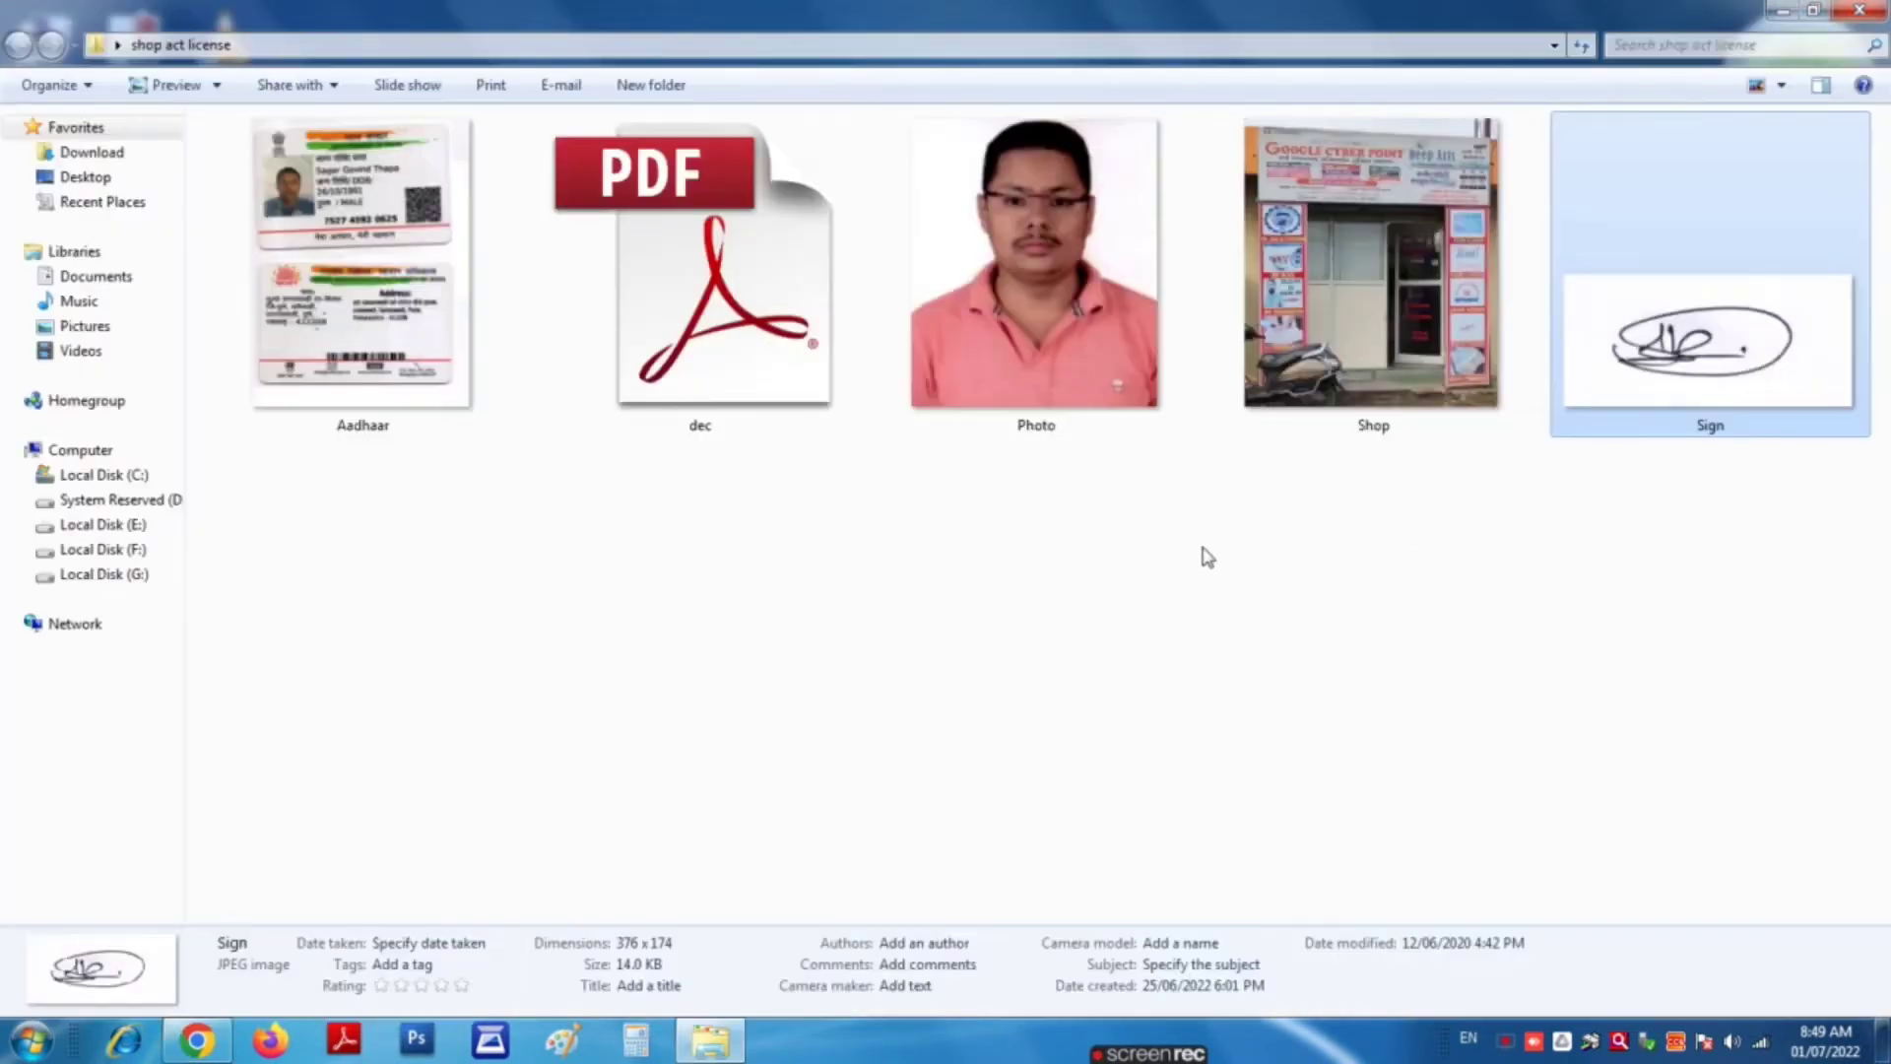
click(1182, 522)
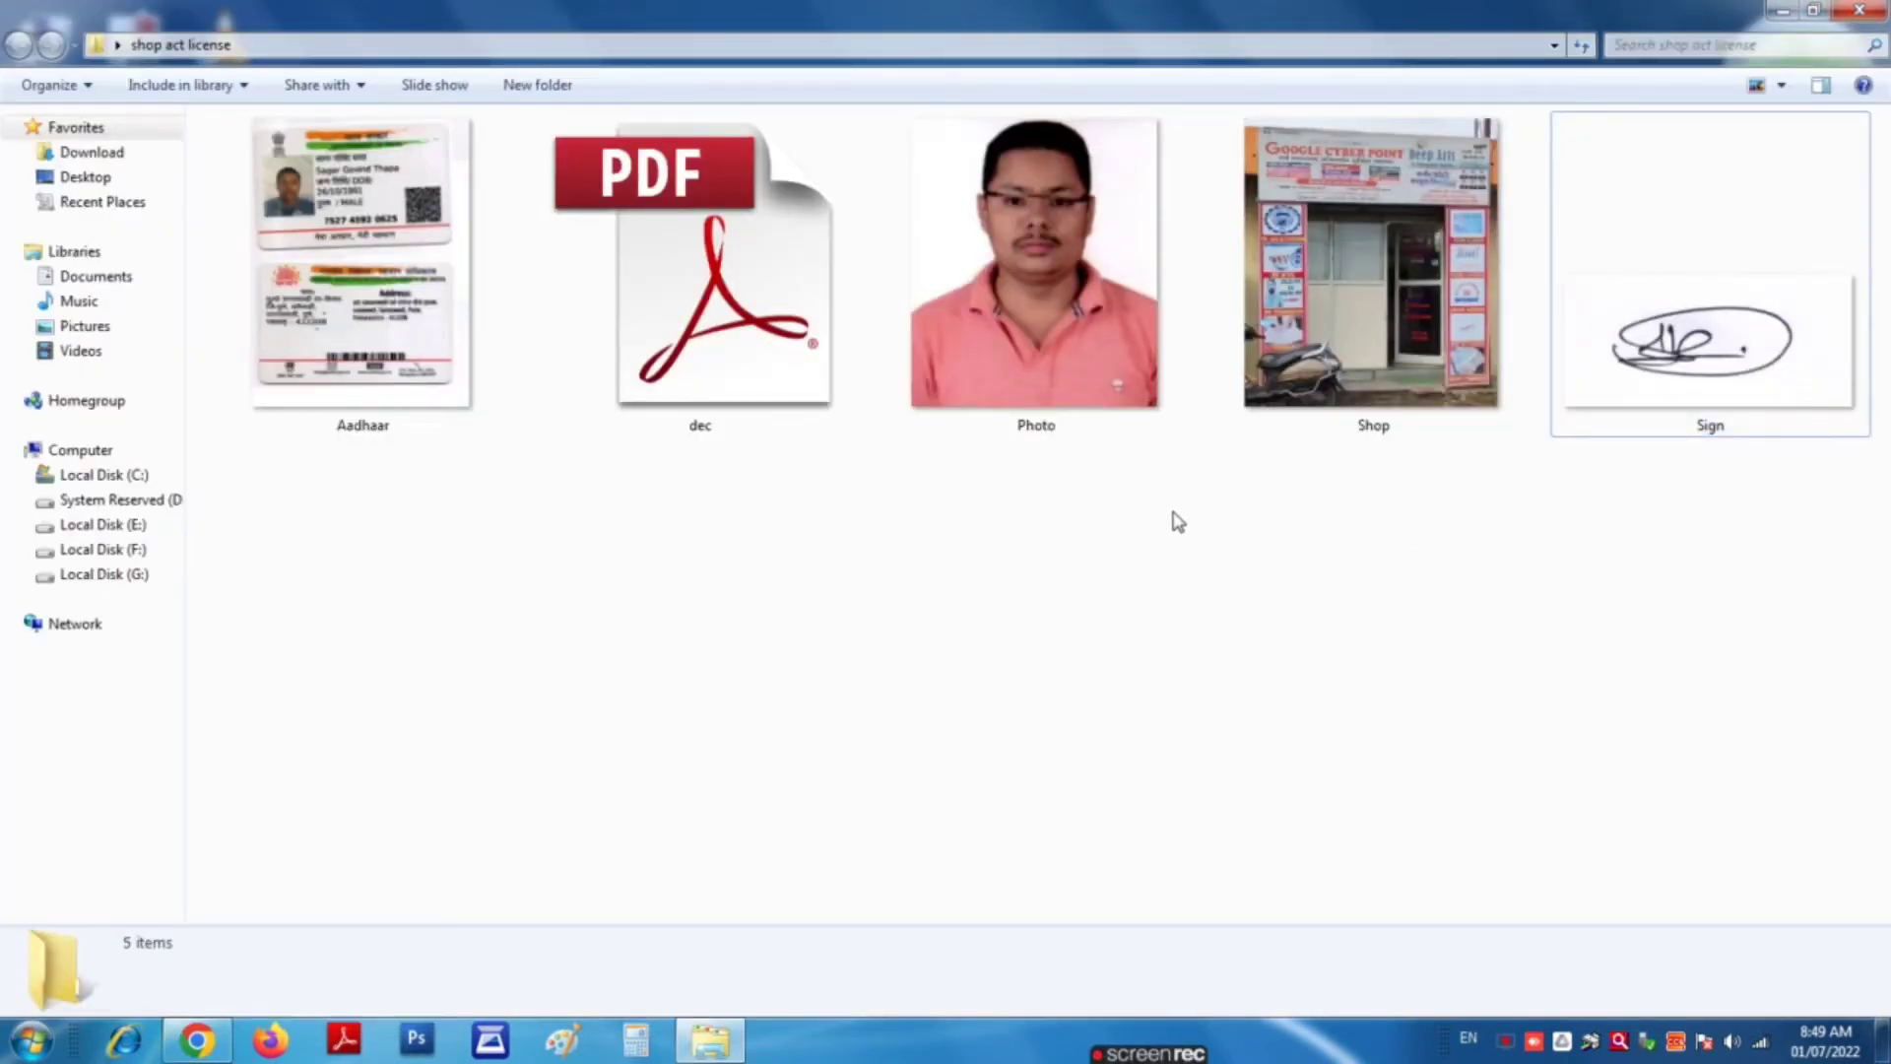
click(1038, 311)
click(1828, 311)
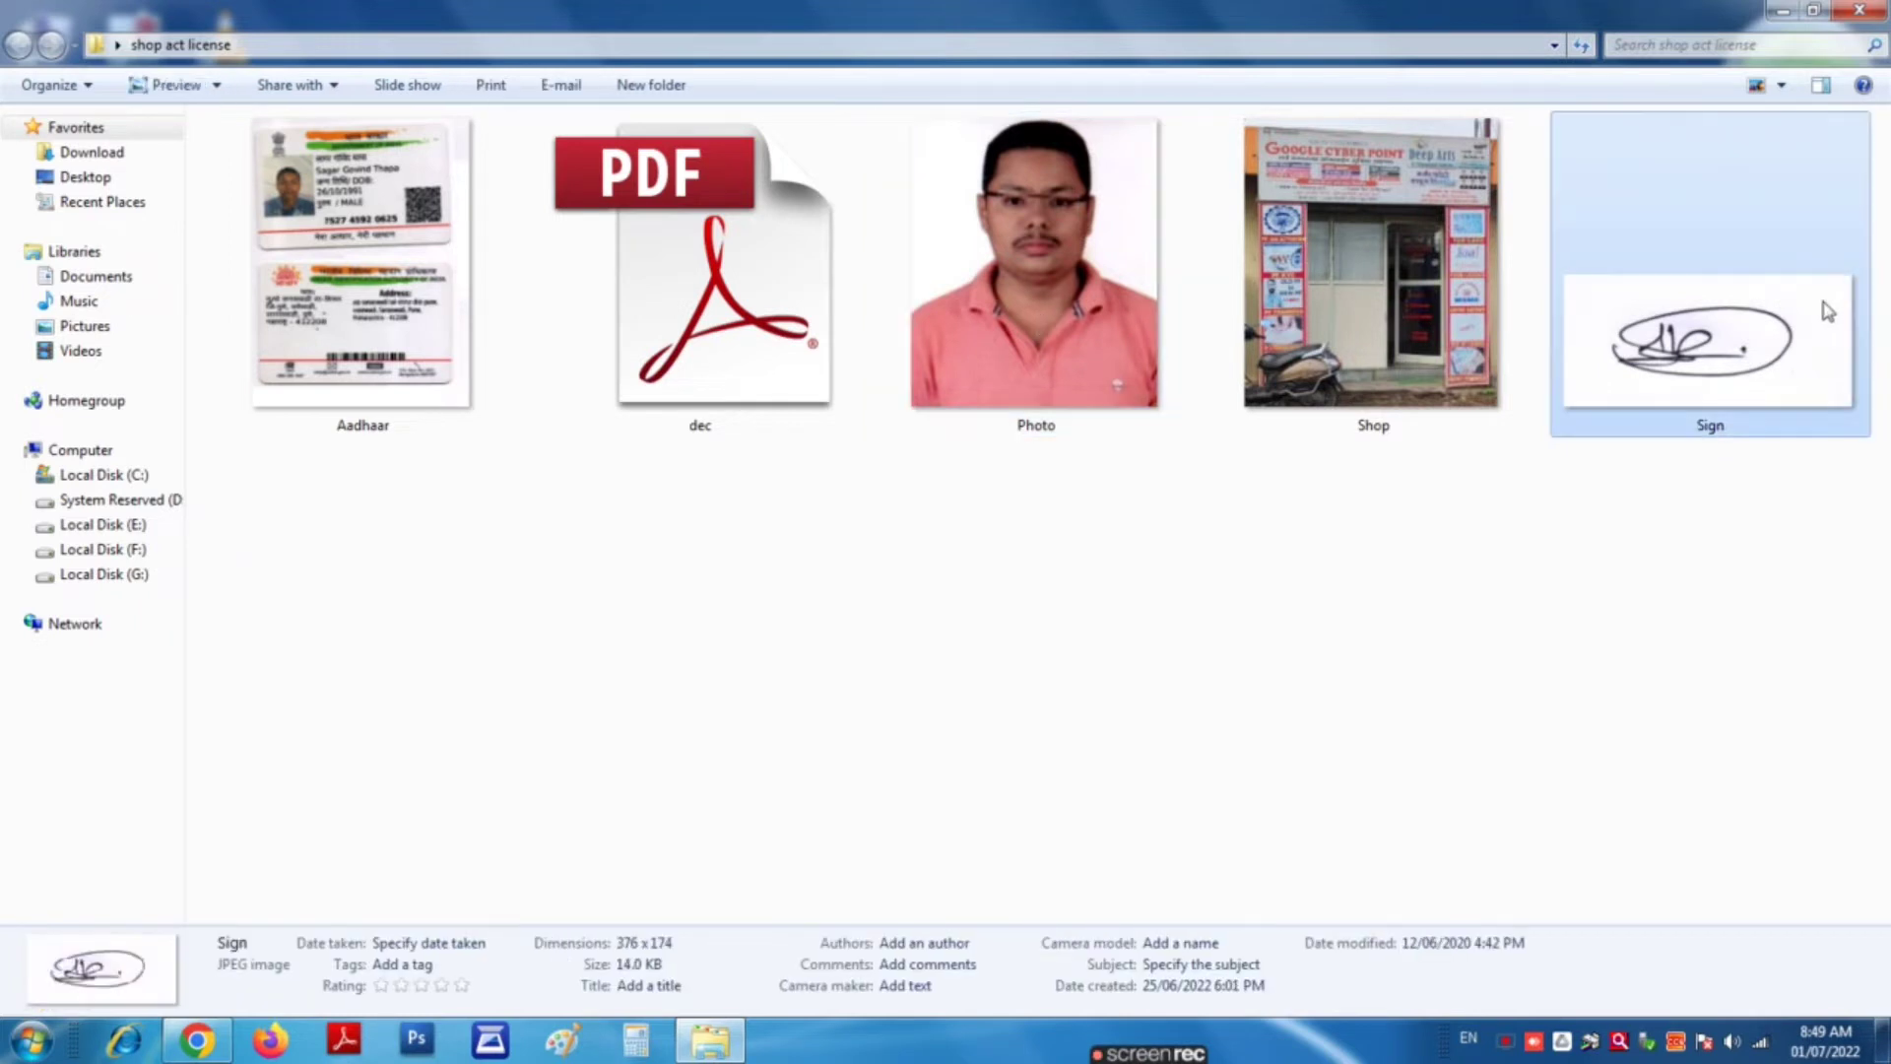
click(363, 264)
double_click(1335, 247)
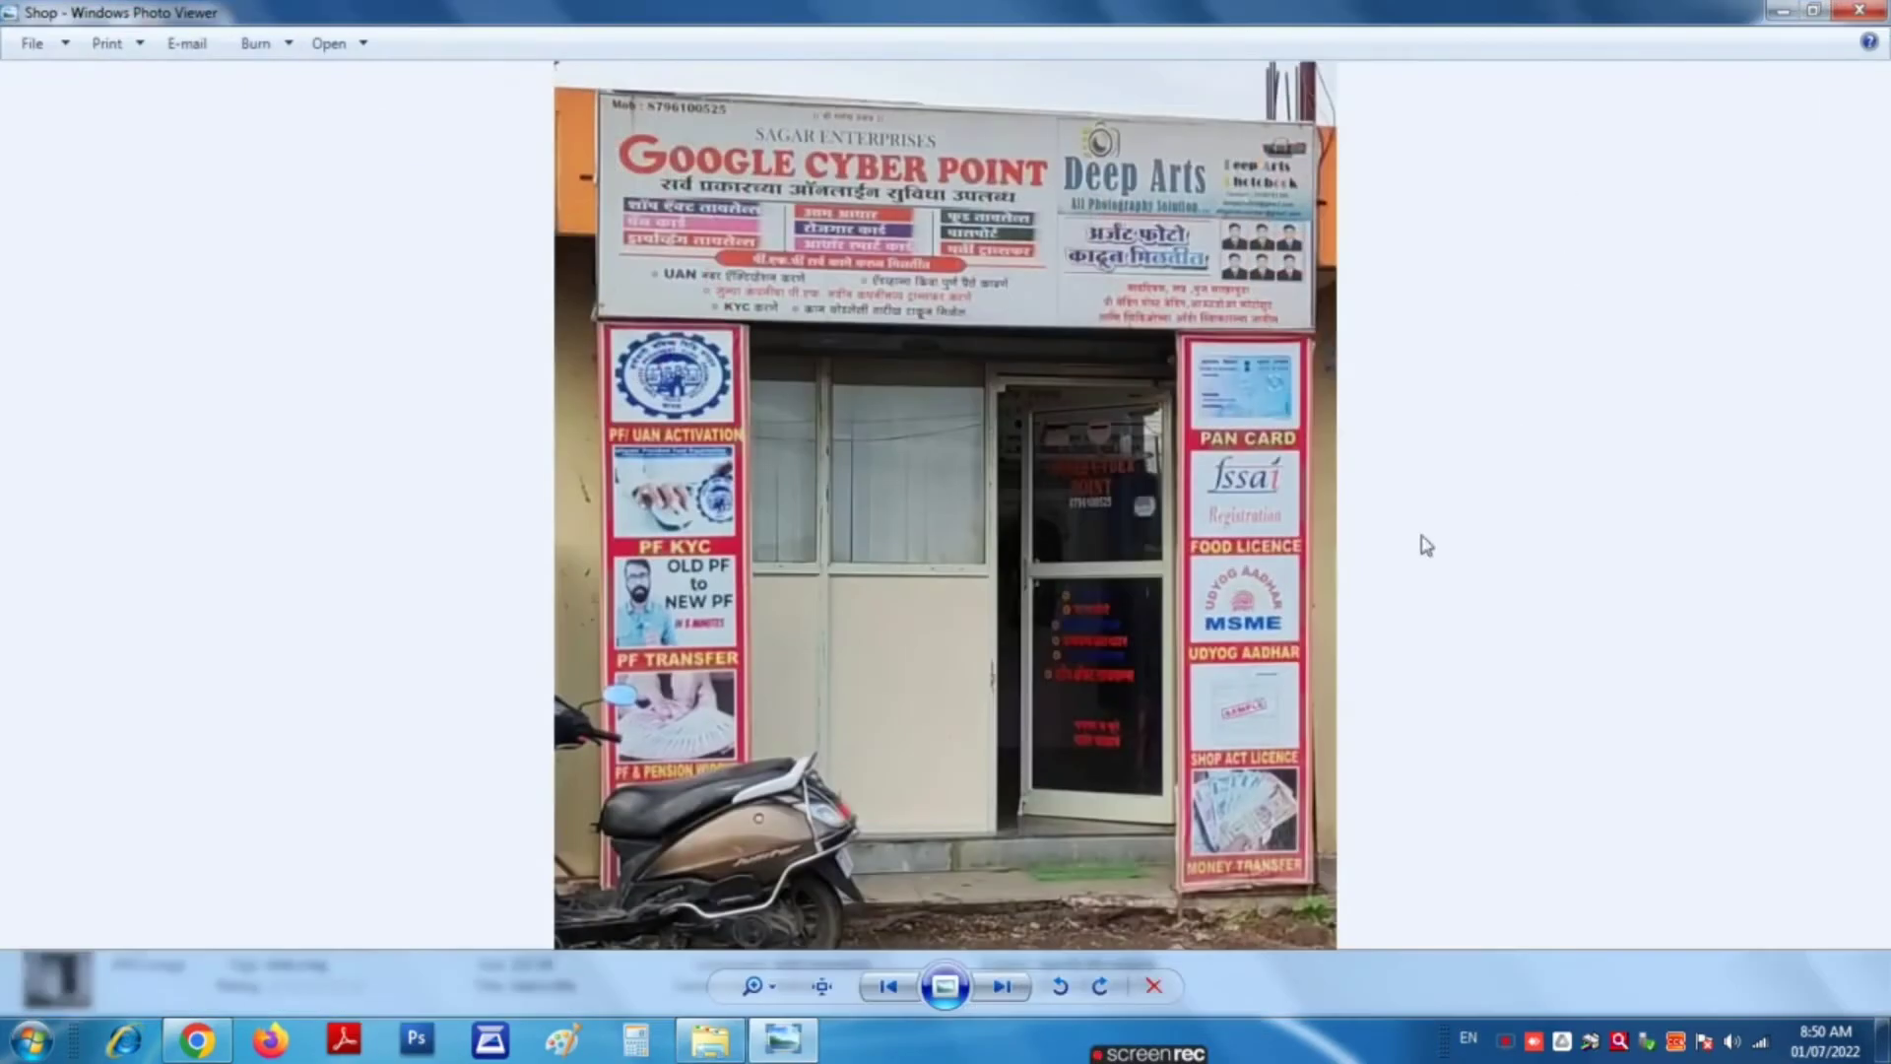
click(1877, 10)
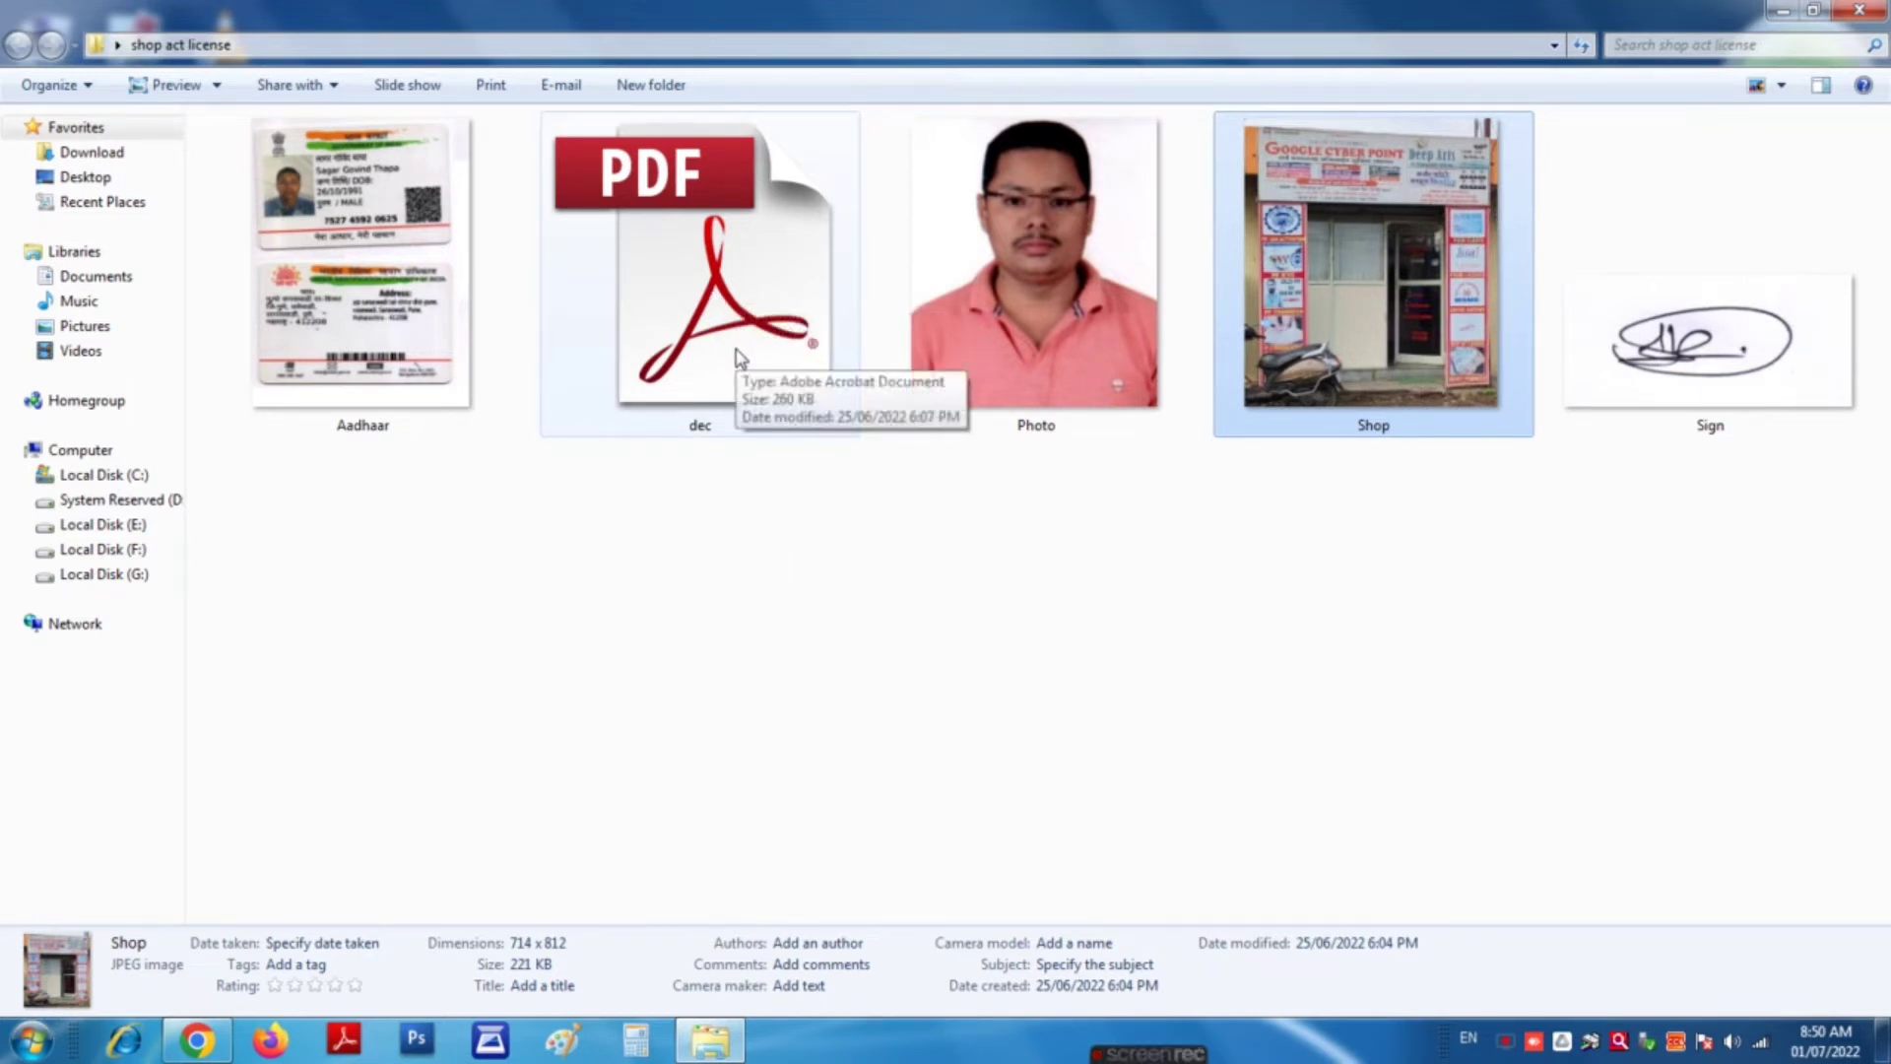
click(736, 357)
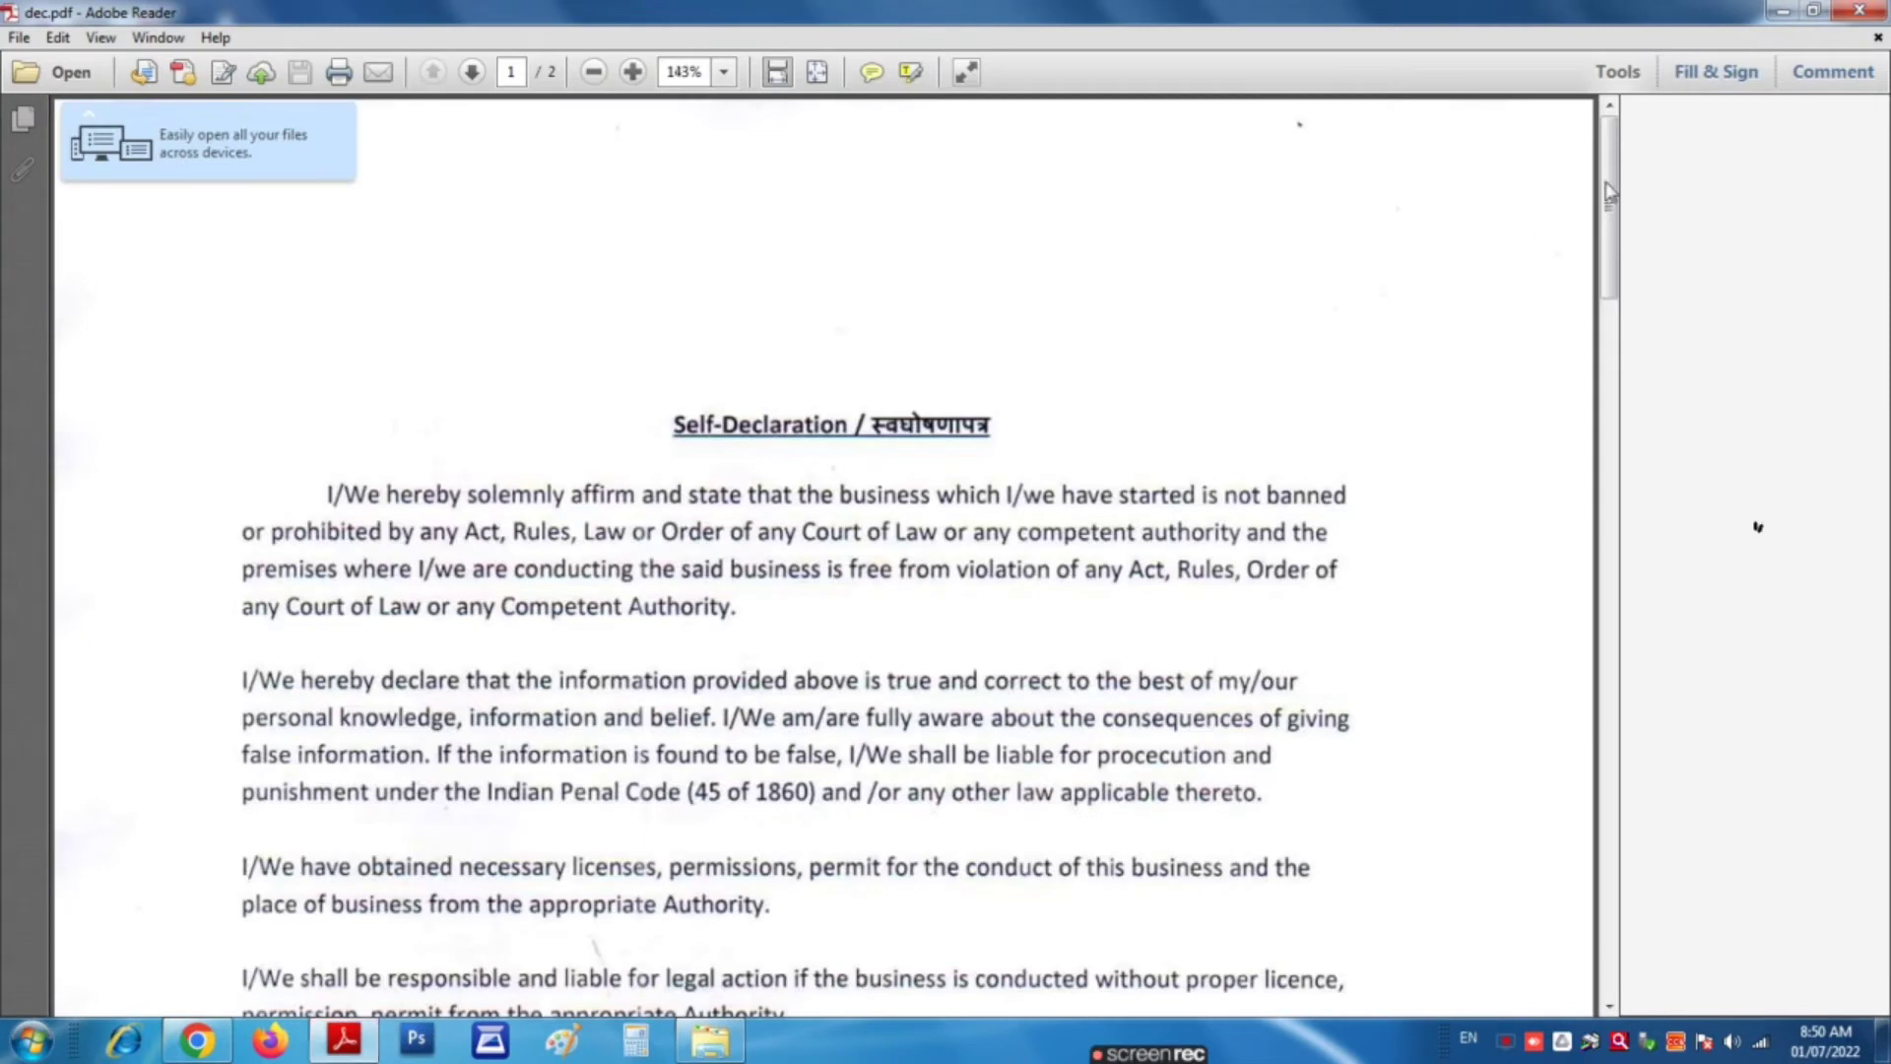
drag(1610, 197, 1616, 650)
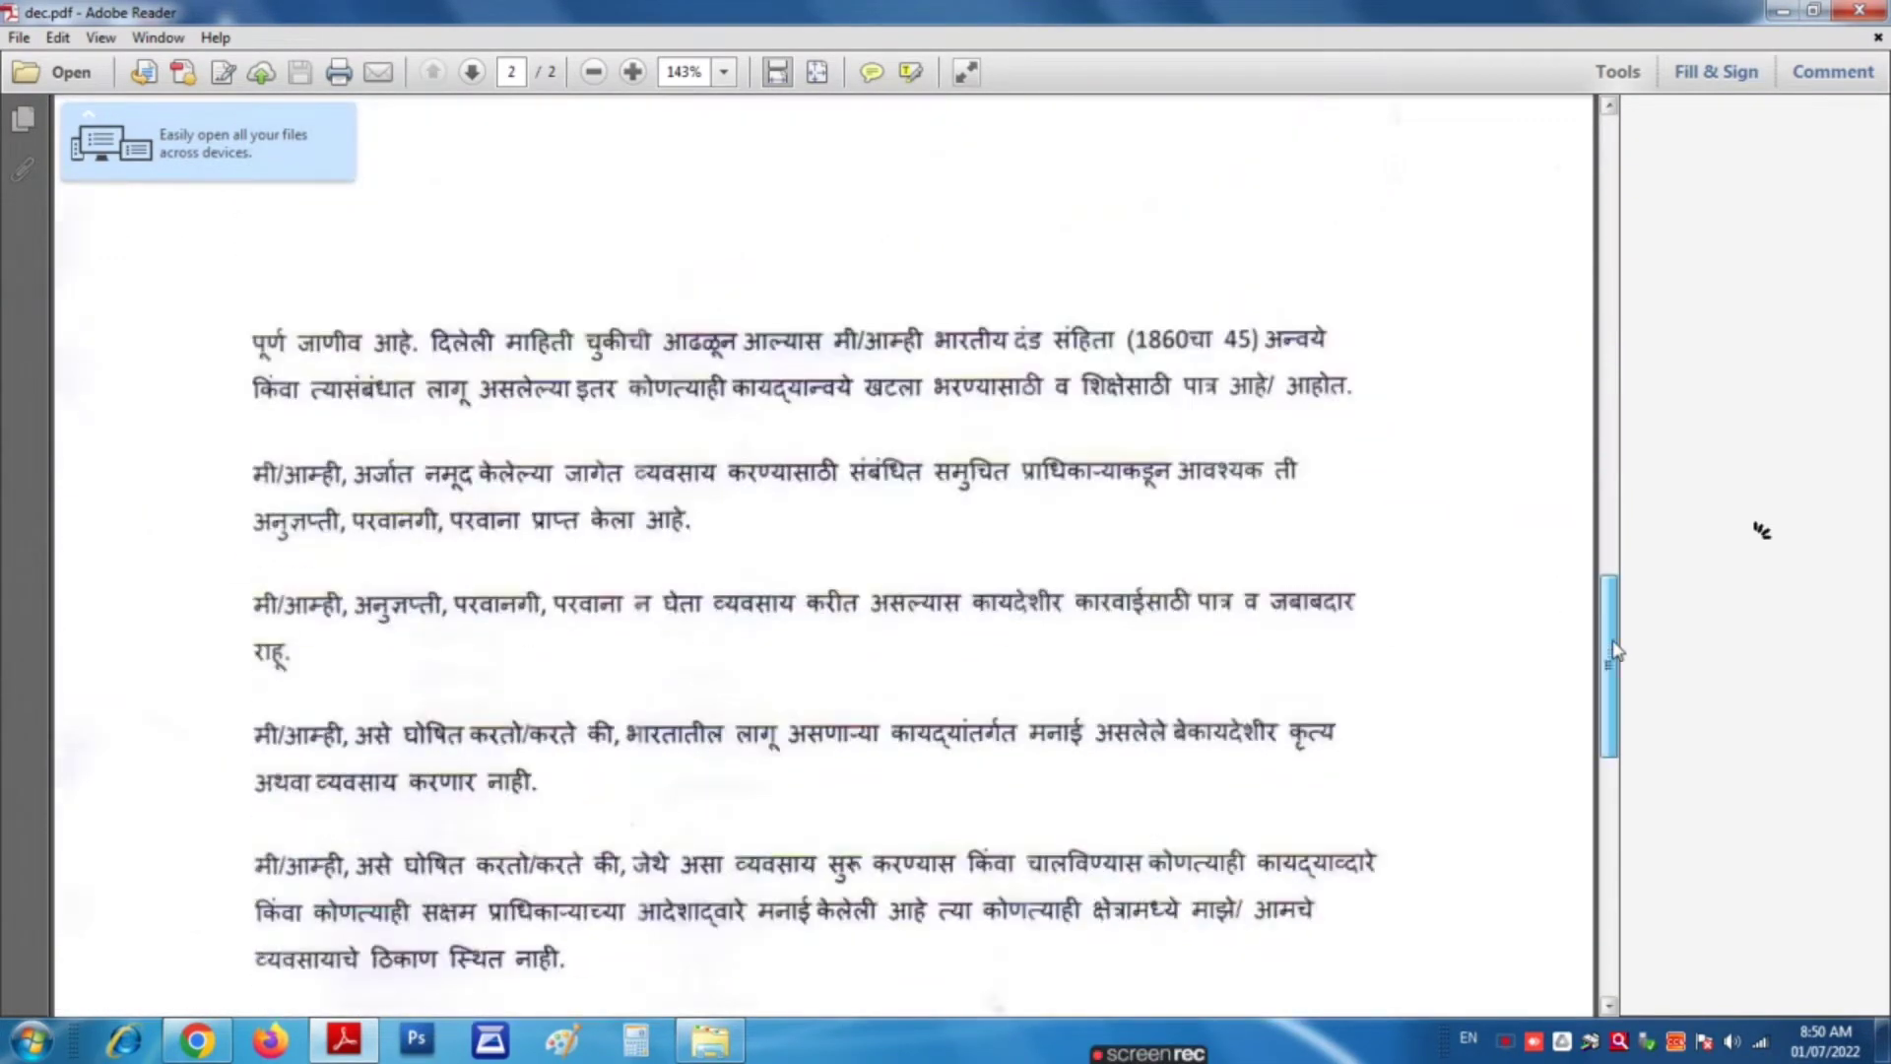
drag(1615, 738, 1615, 975)
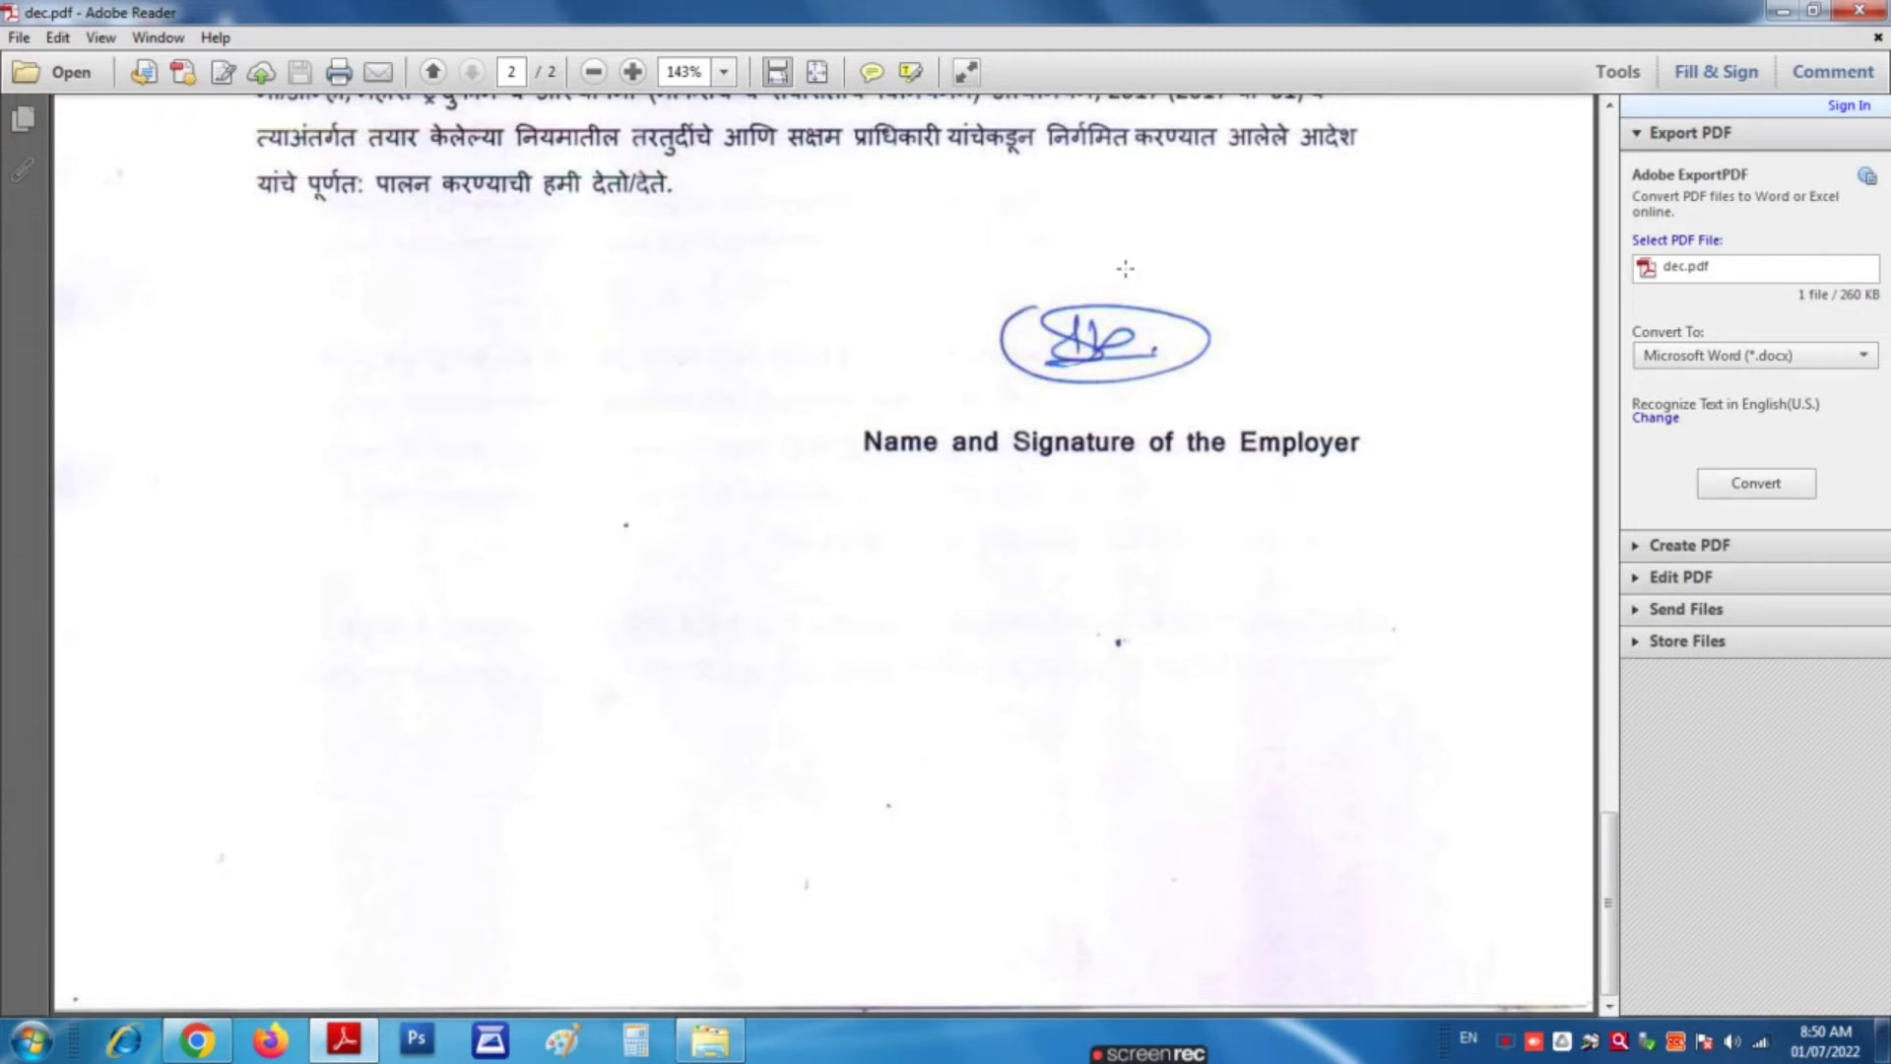
click(1860, 10)
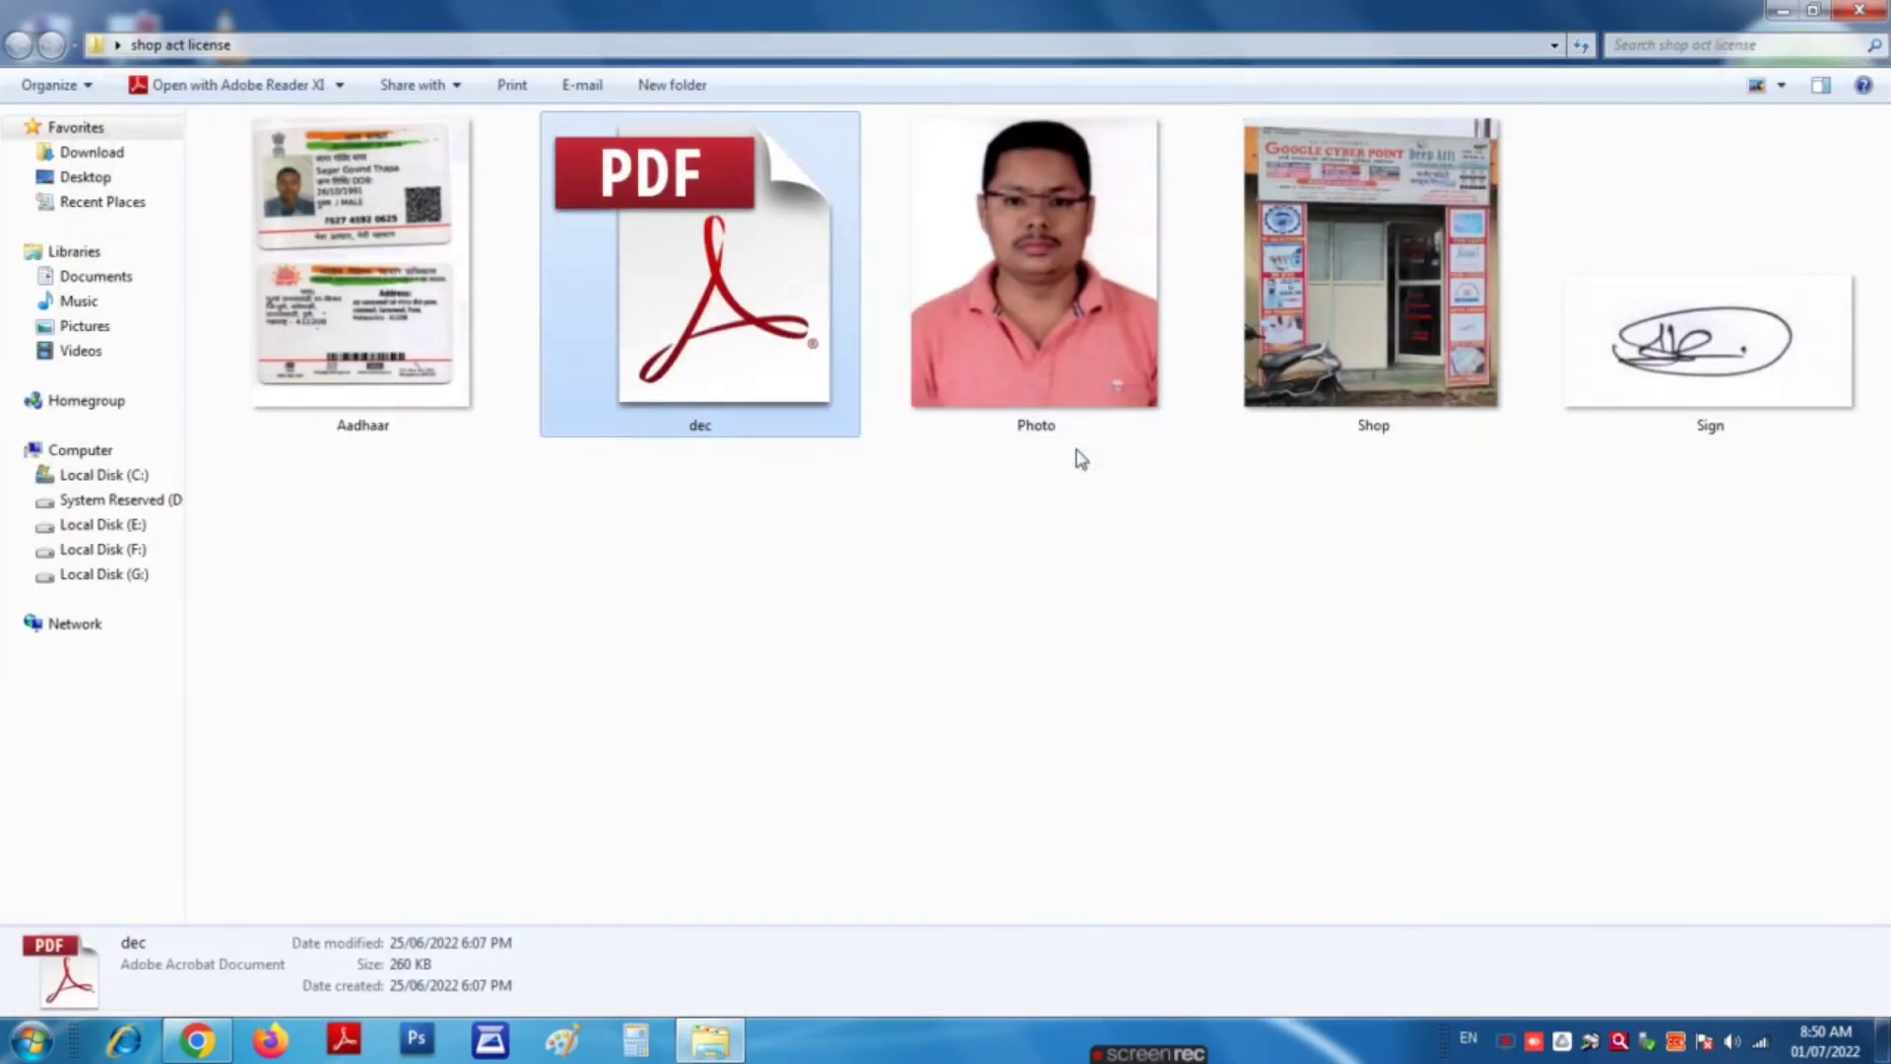
click(697, 303)
- Step through the Sign, Shop, Aadhaar and dec files to check their details
key(Right)
key(Right)
key(Right)
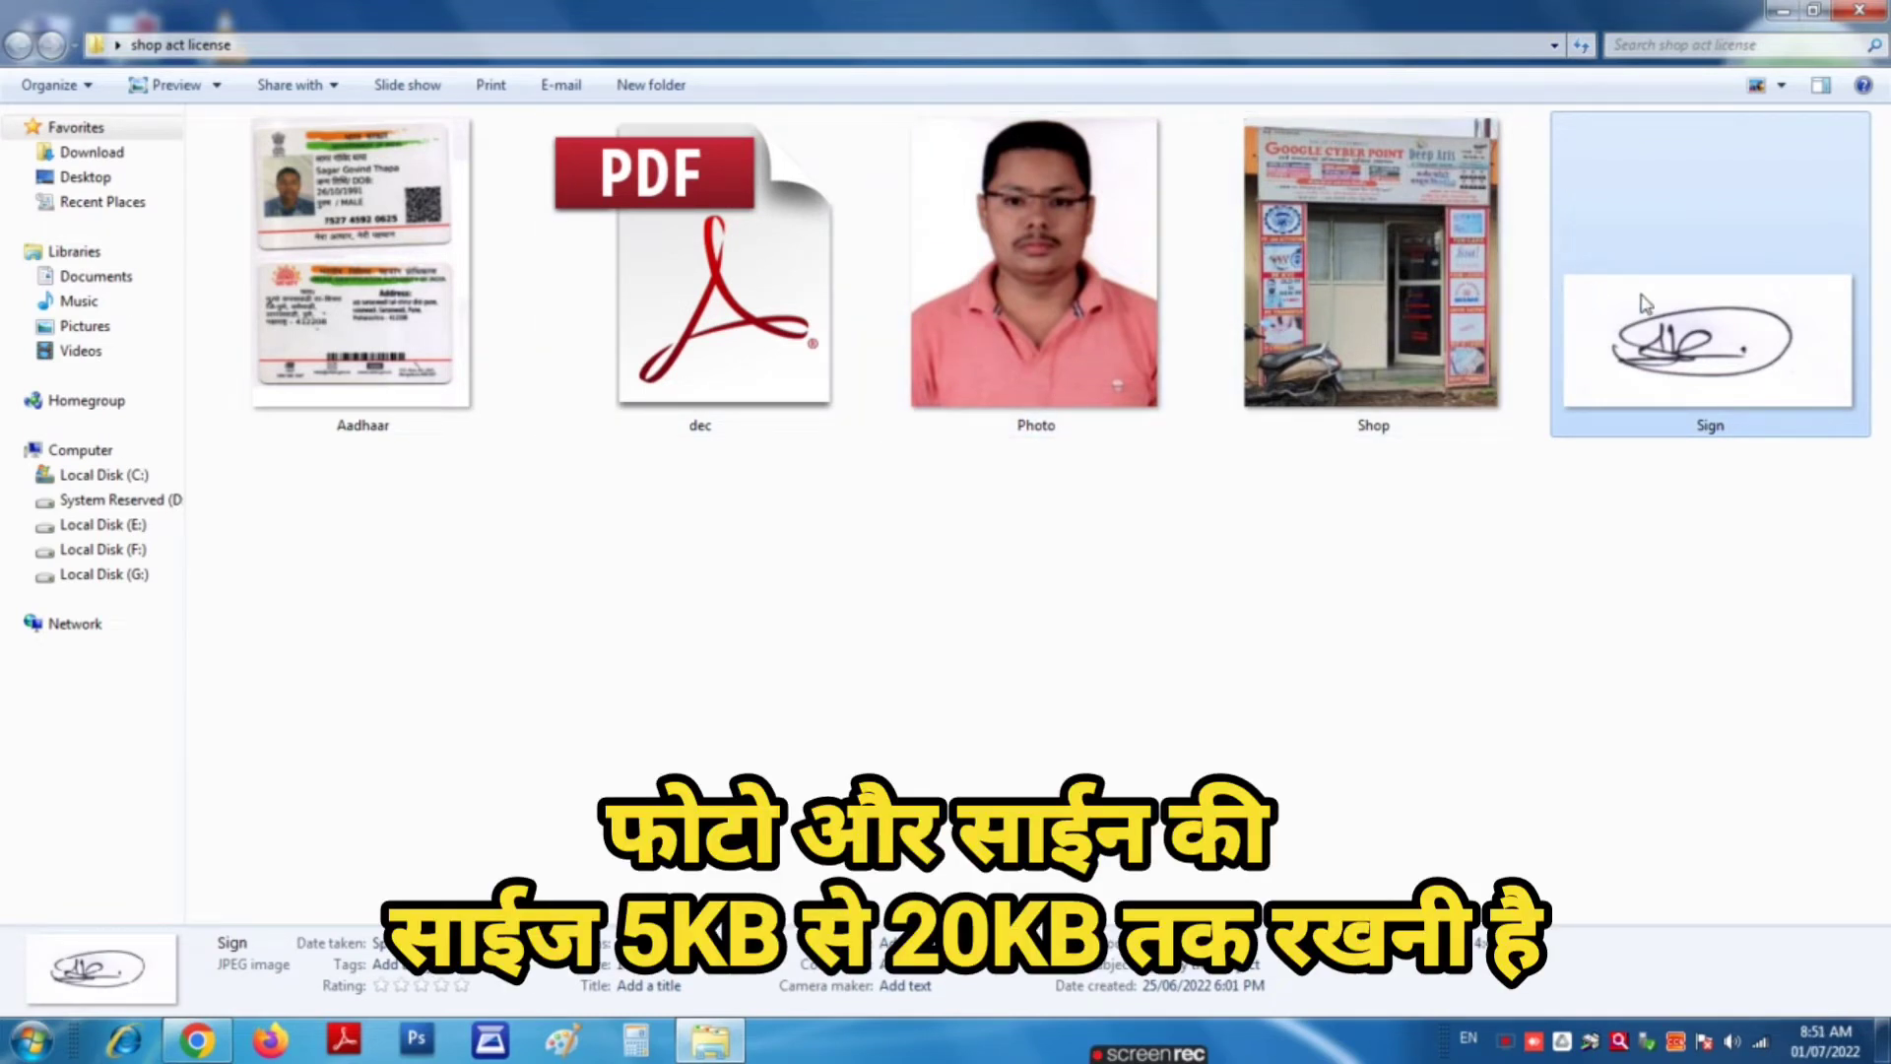
mouse_move(1641, 309)
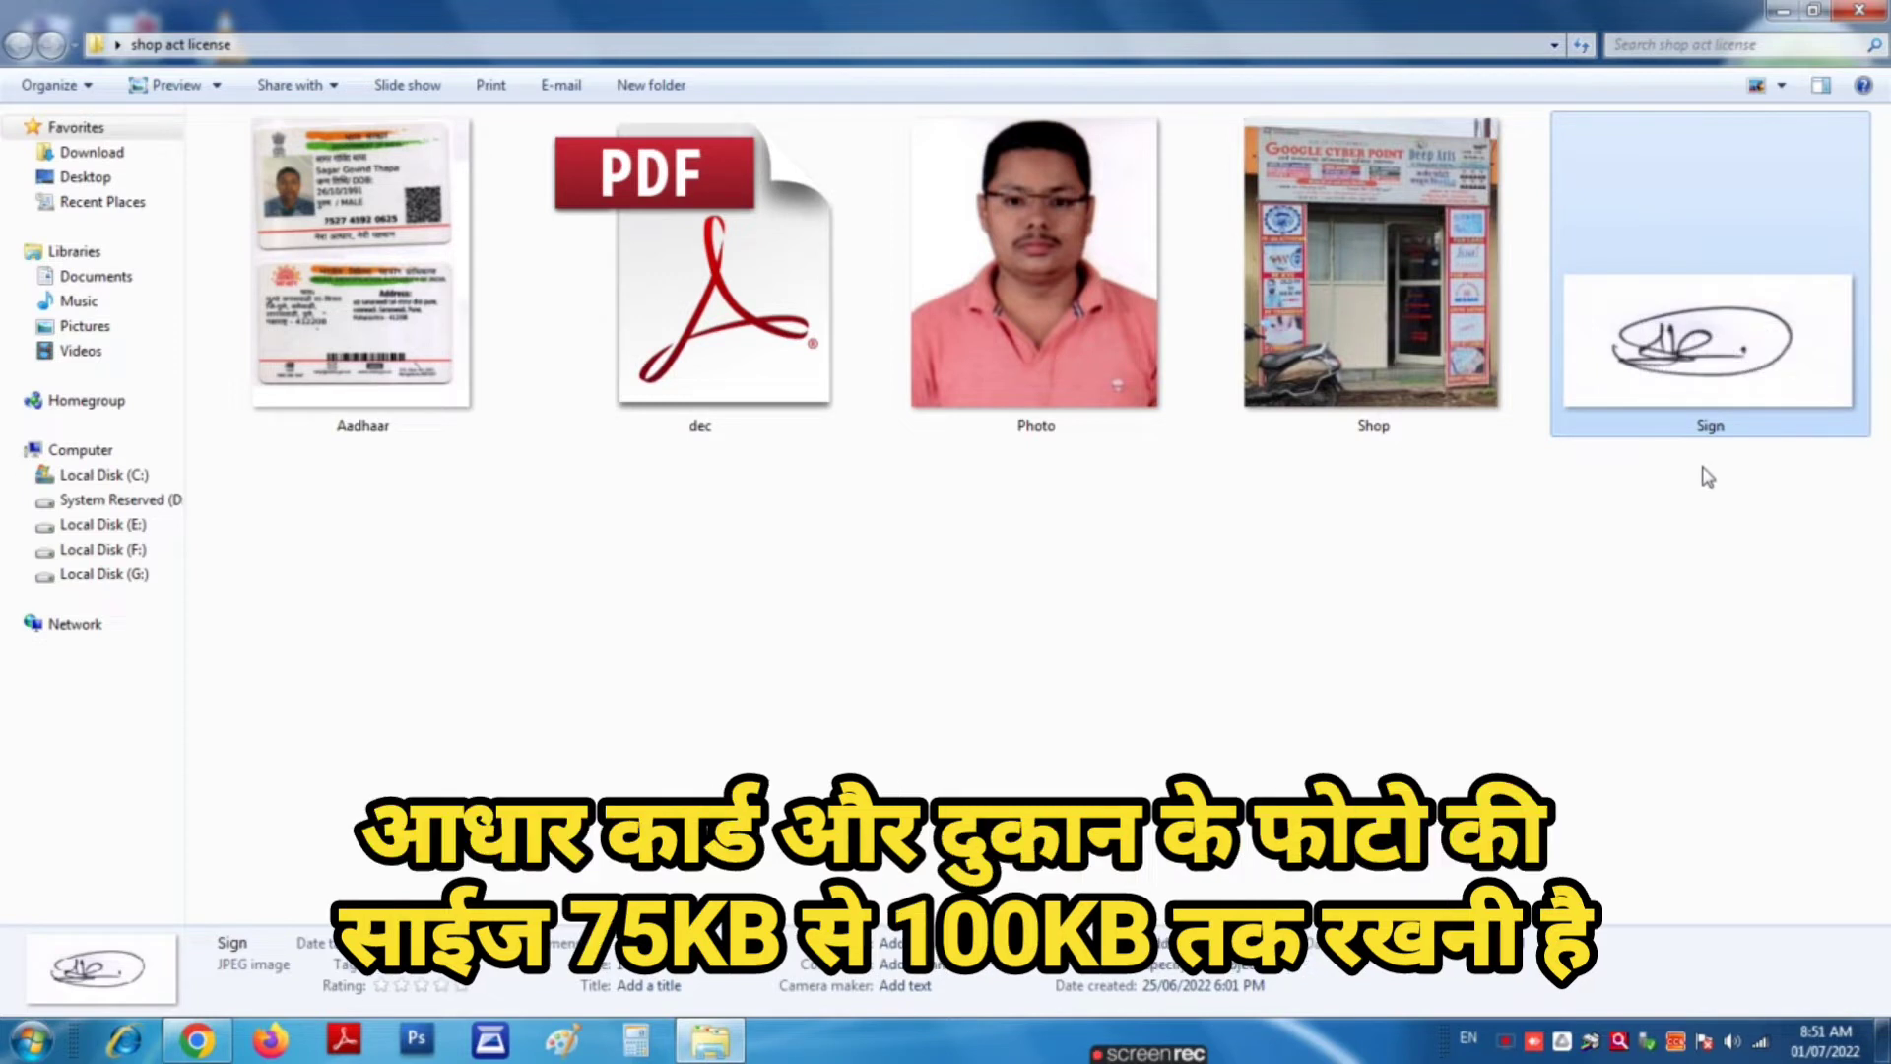
key(Left)
key(Home)
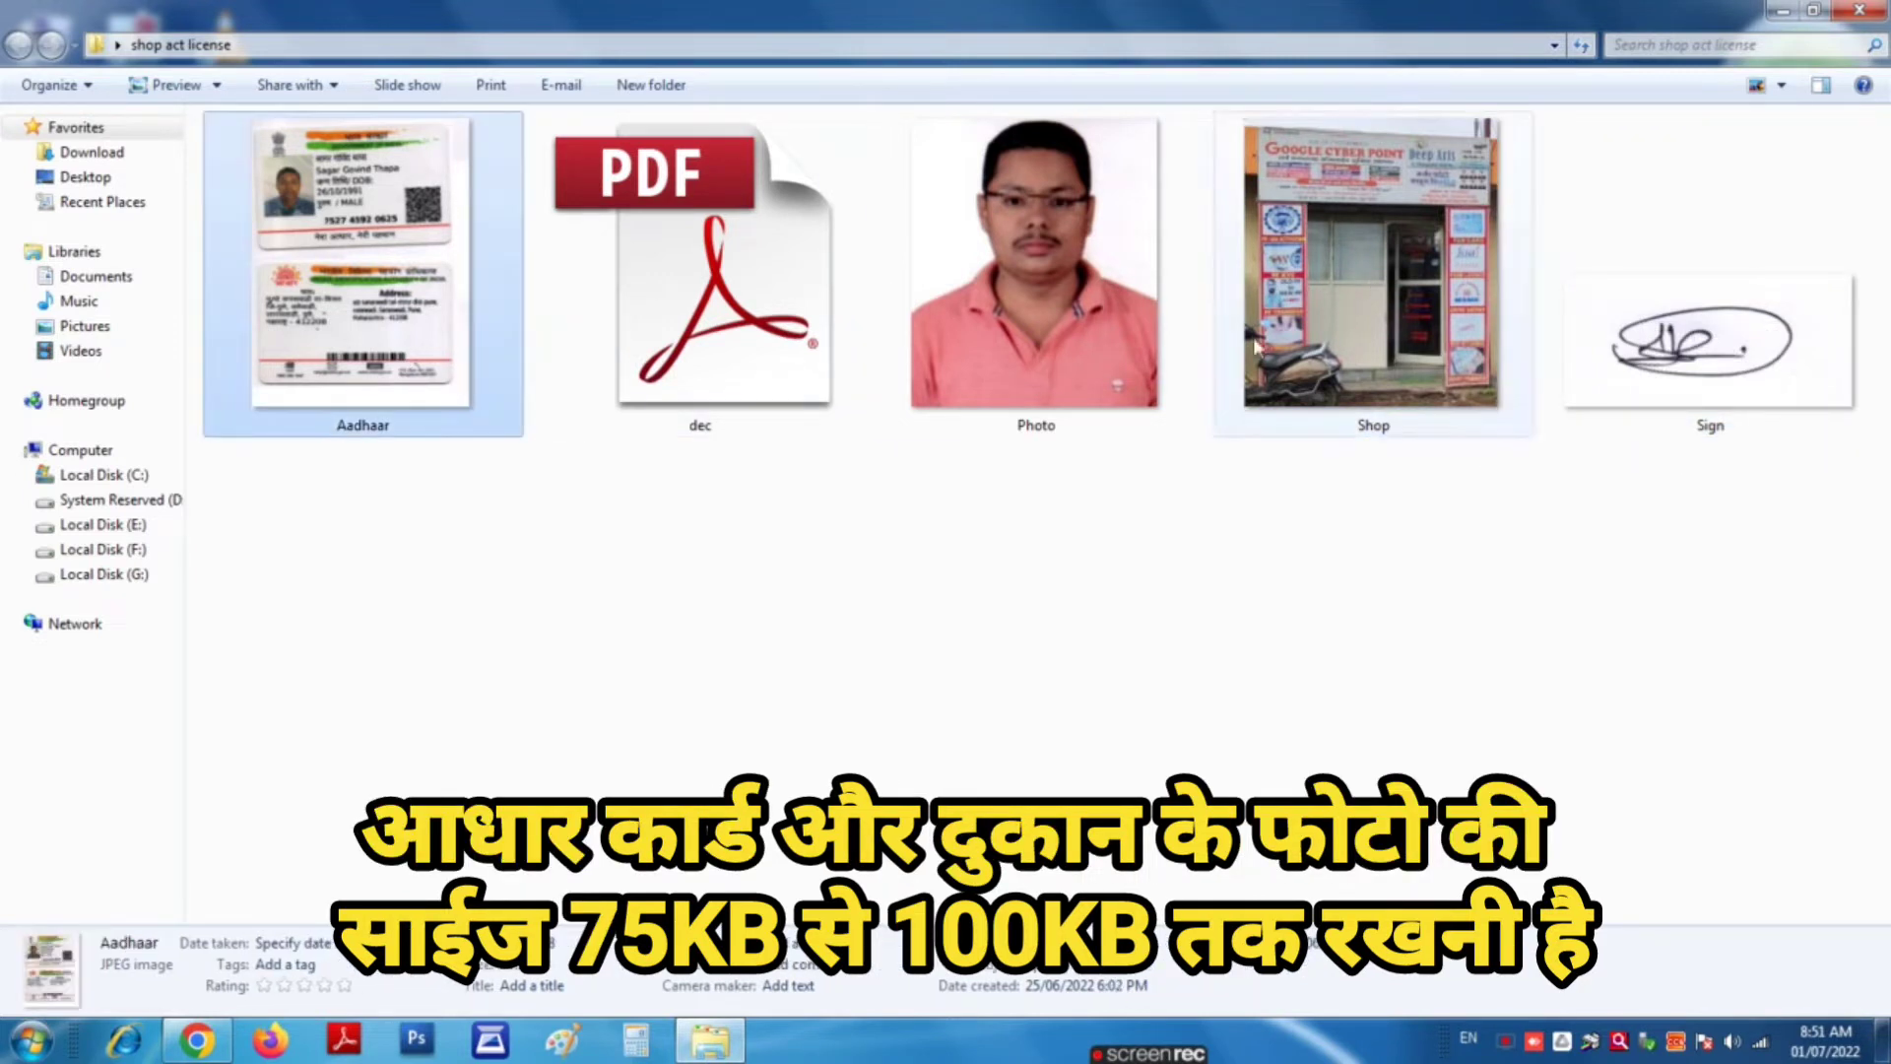
mouse_move(1321, 292)
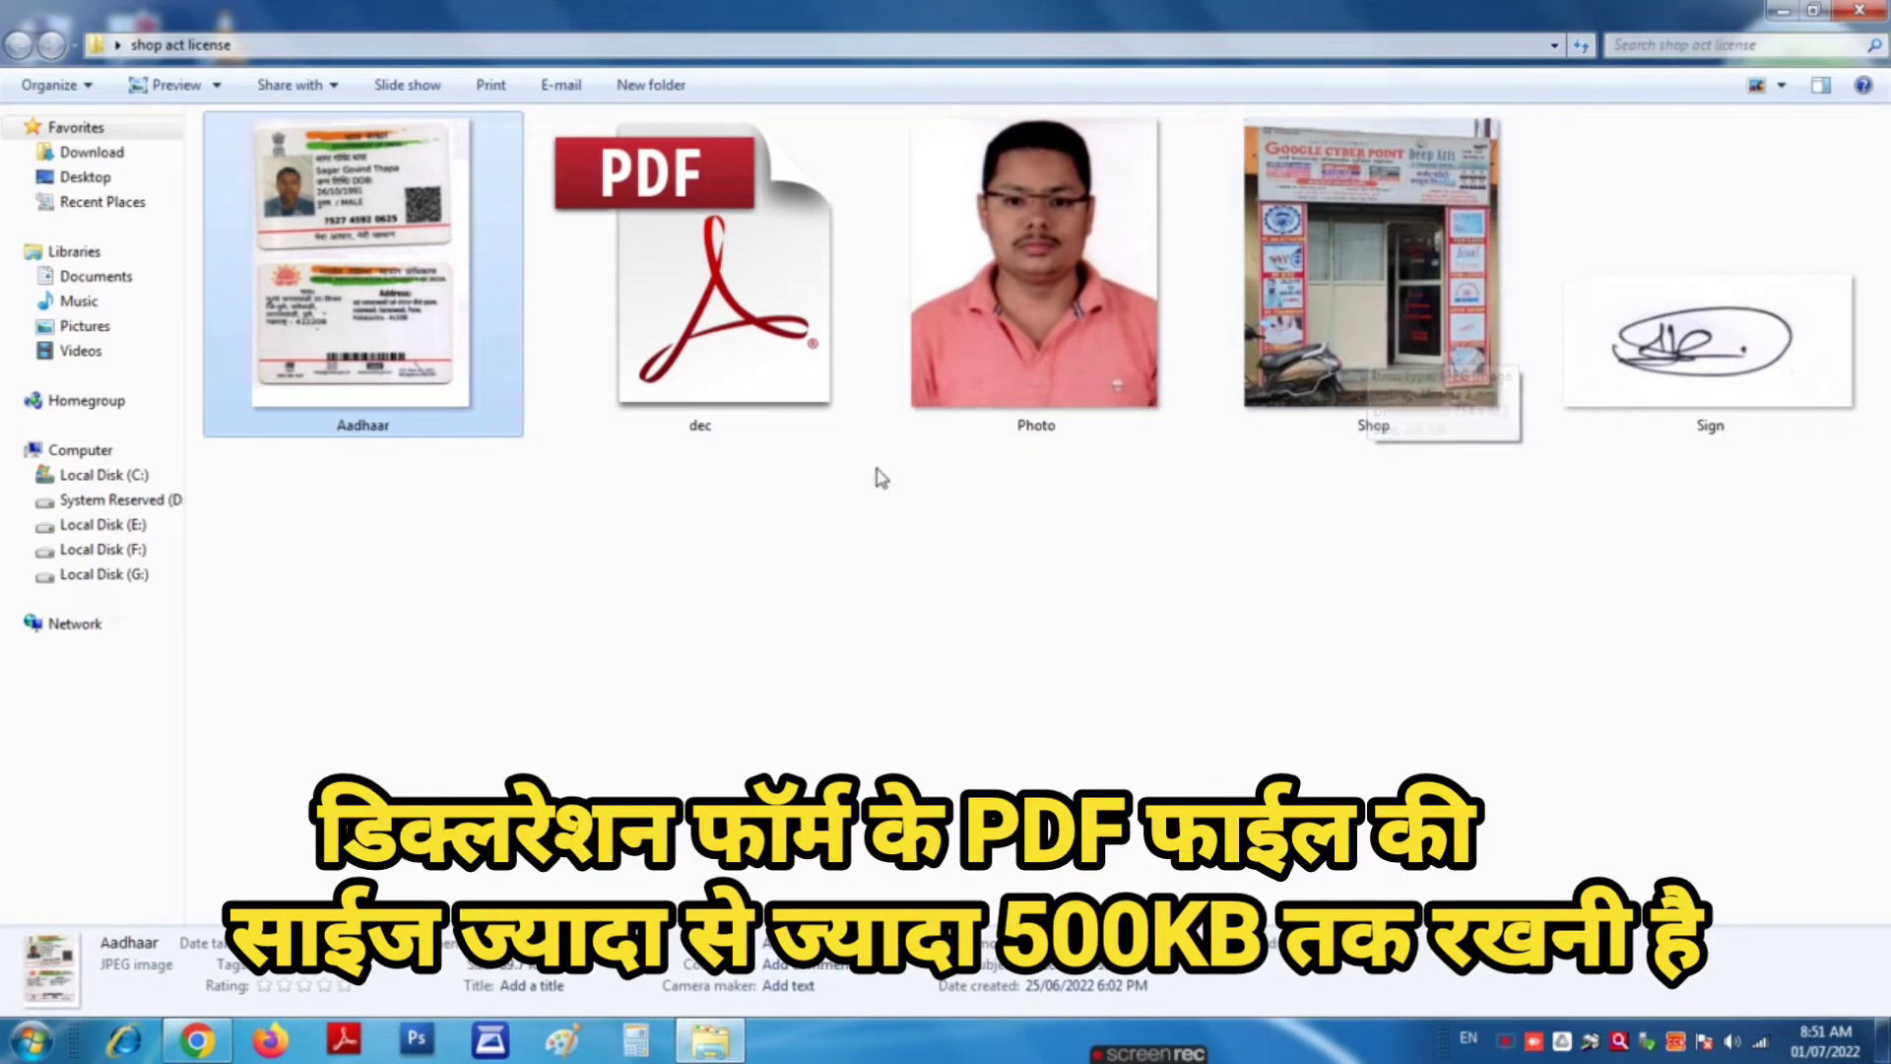
click(803, 318)
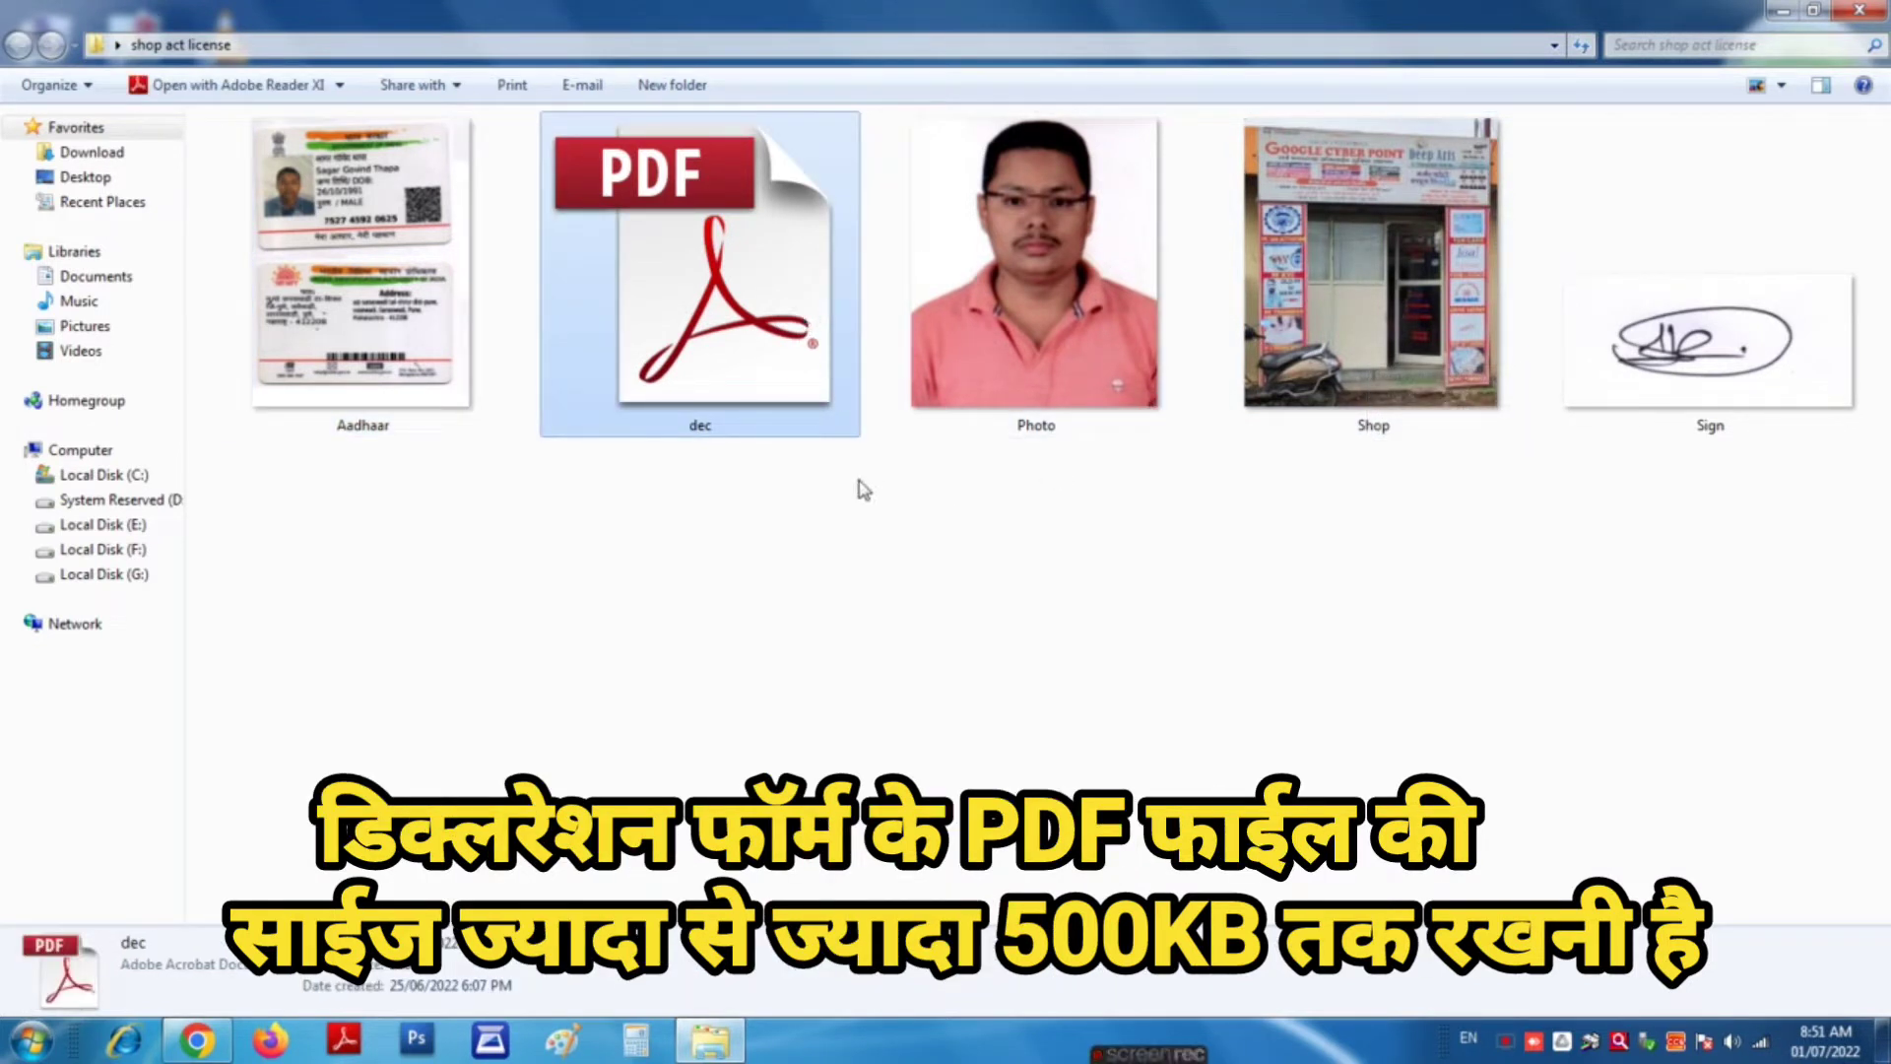
- Marquee-select all five document files, clear the selection, and close the folder window
click(785, 587)
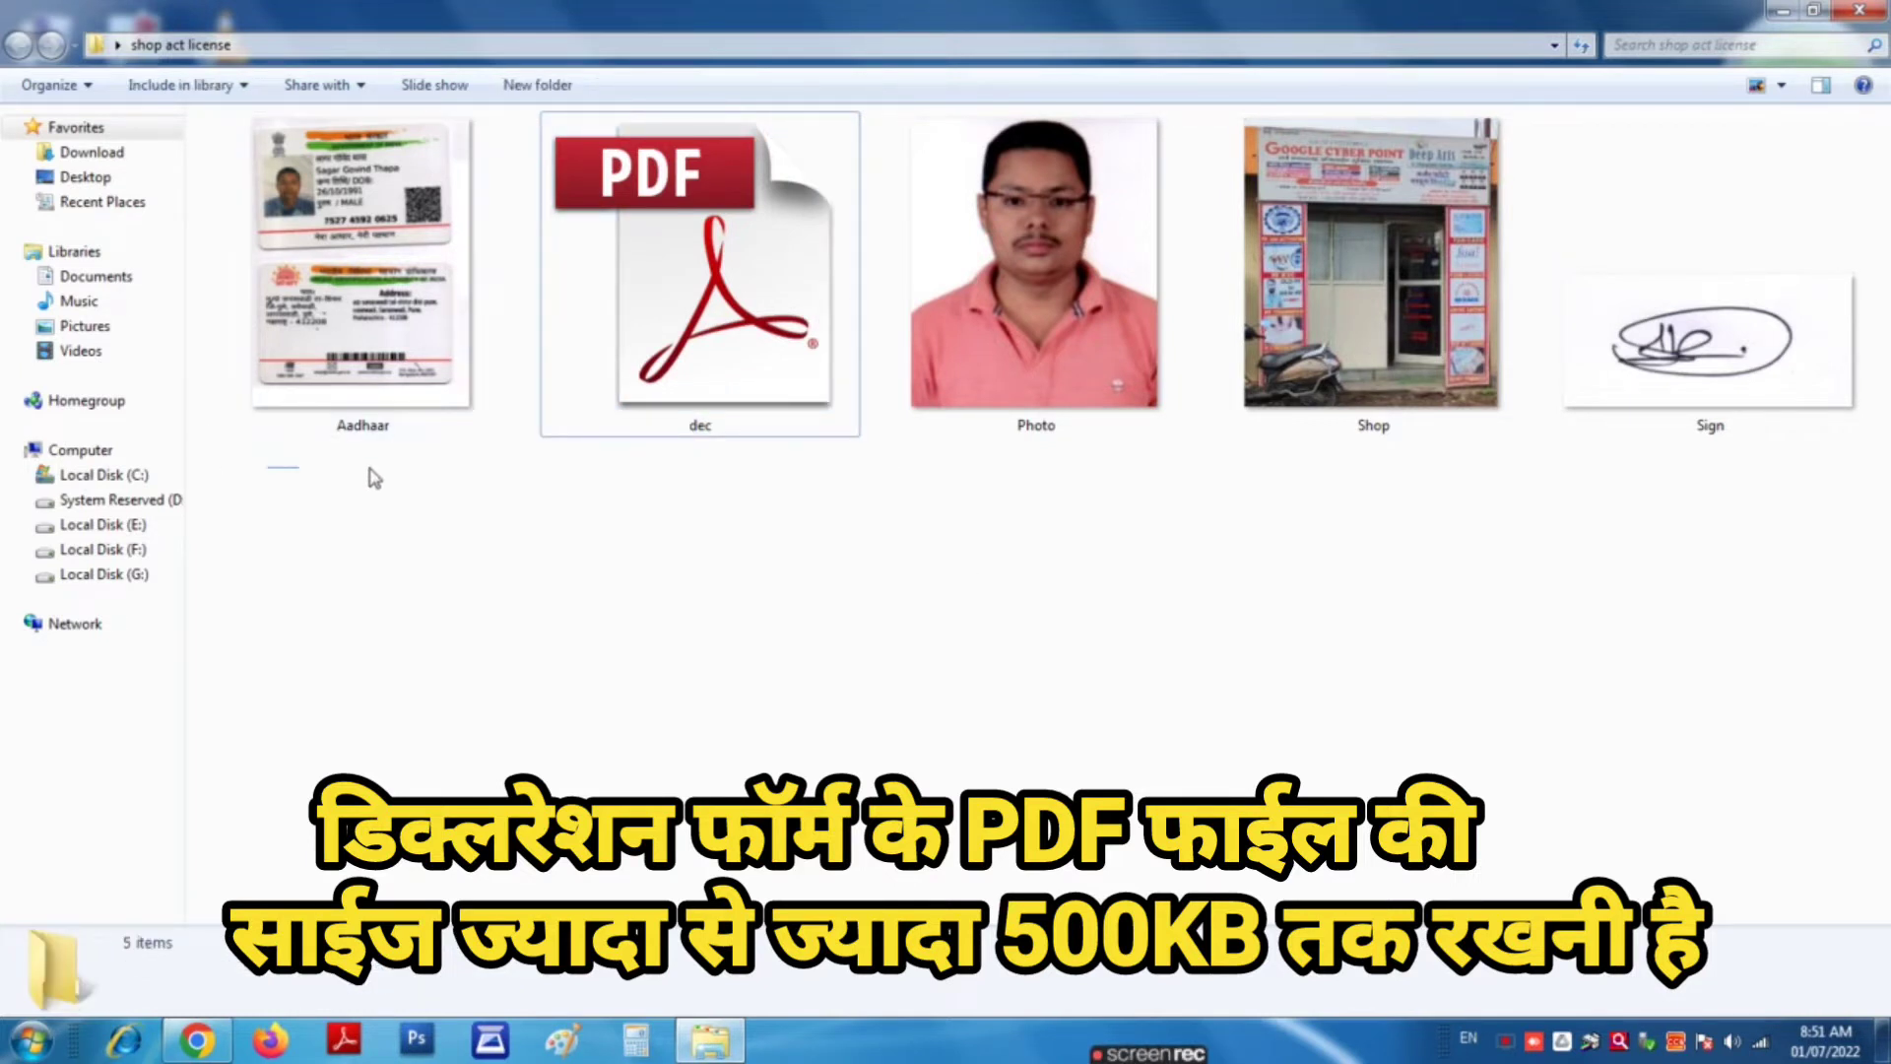
drag(271, 483, 1643, 463)
click(329, 481)
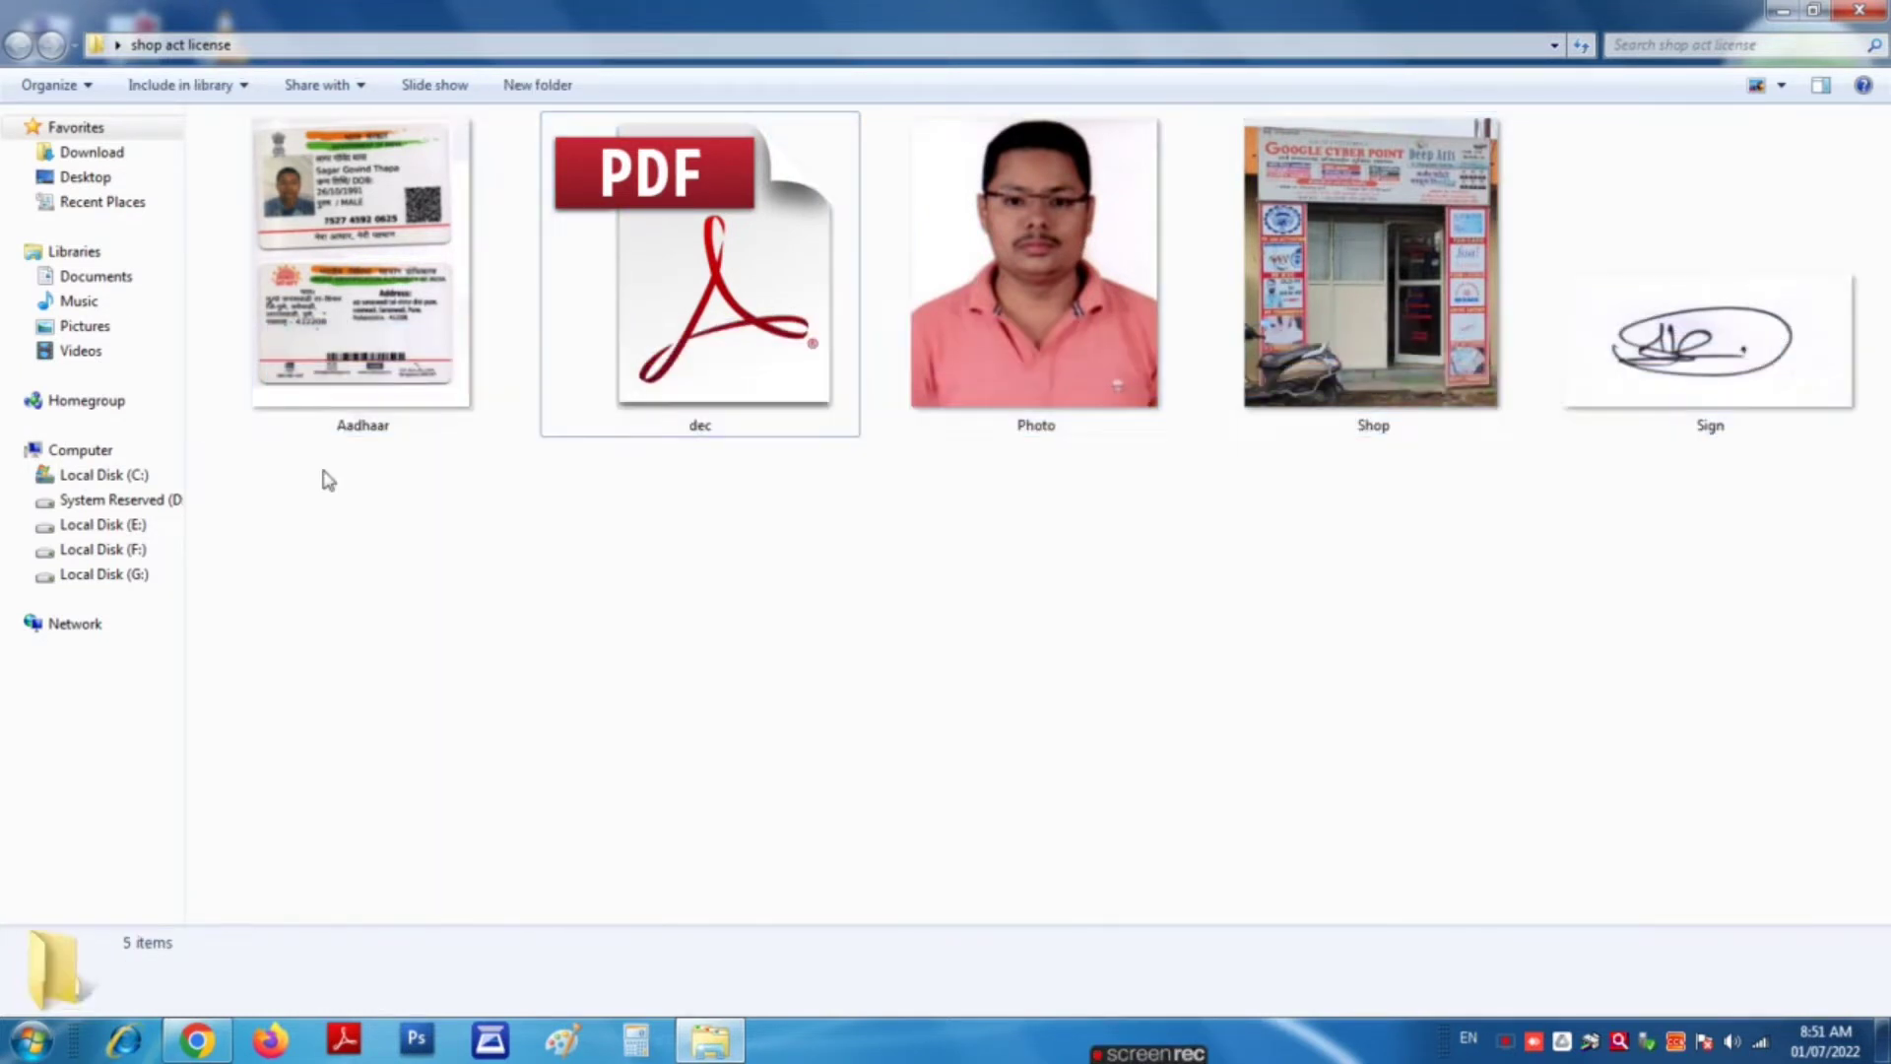
drag(329, 481, 1750, 268)
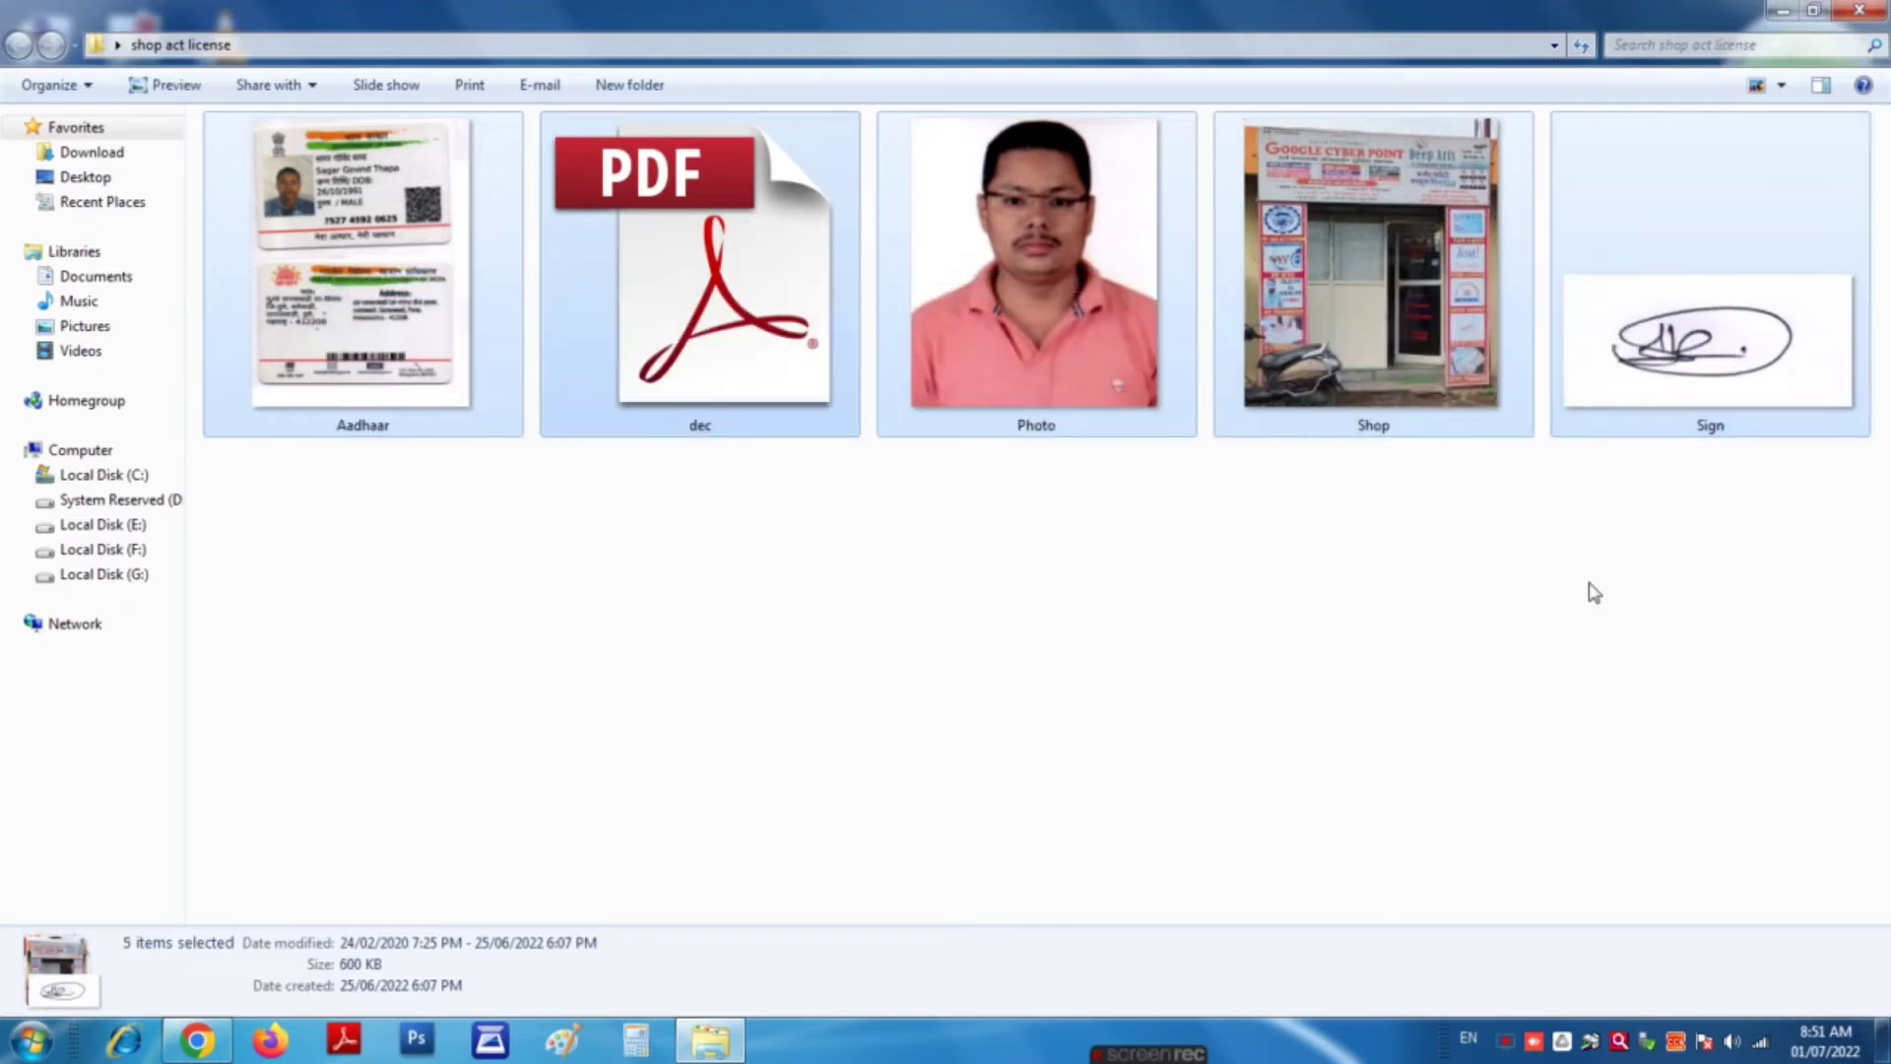
click(1569, 631)
click(1880, 10)
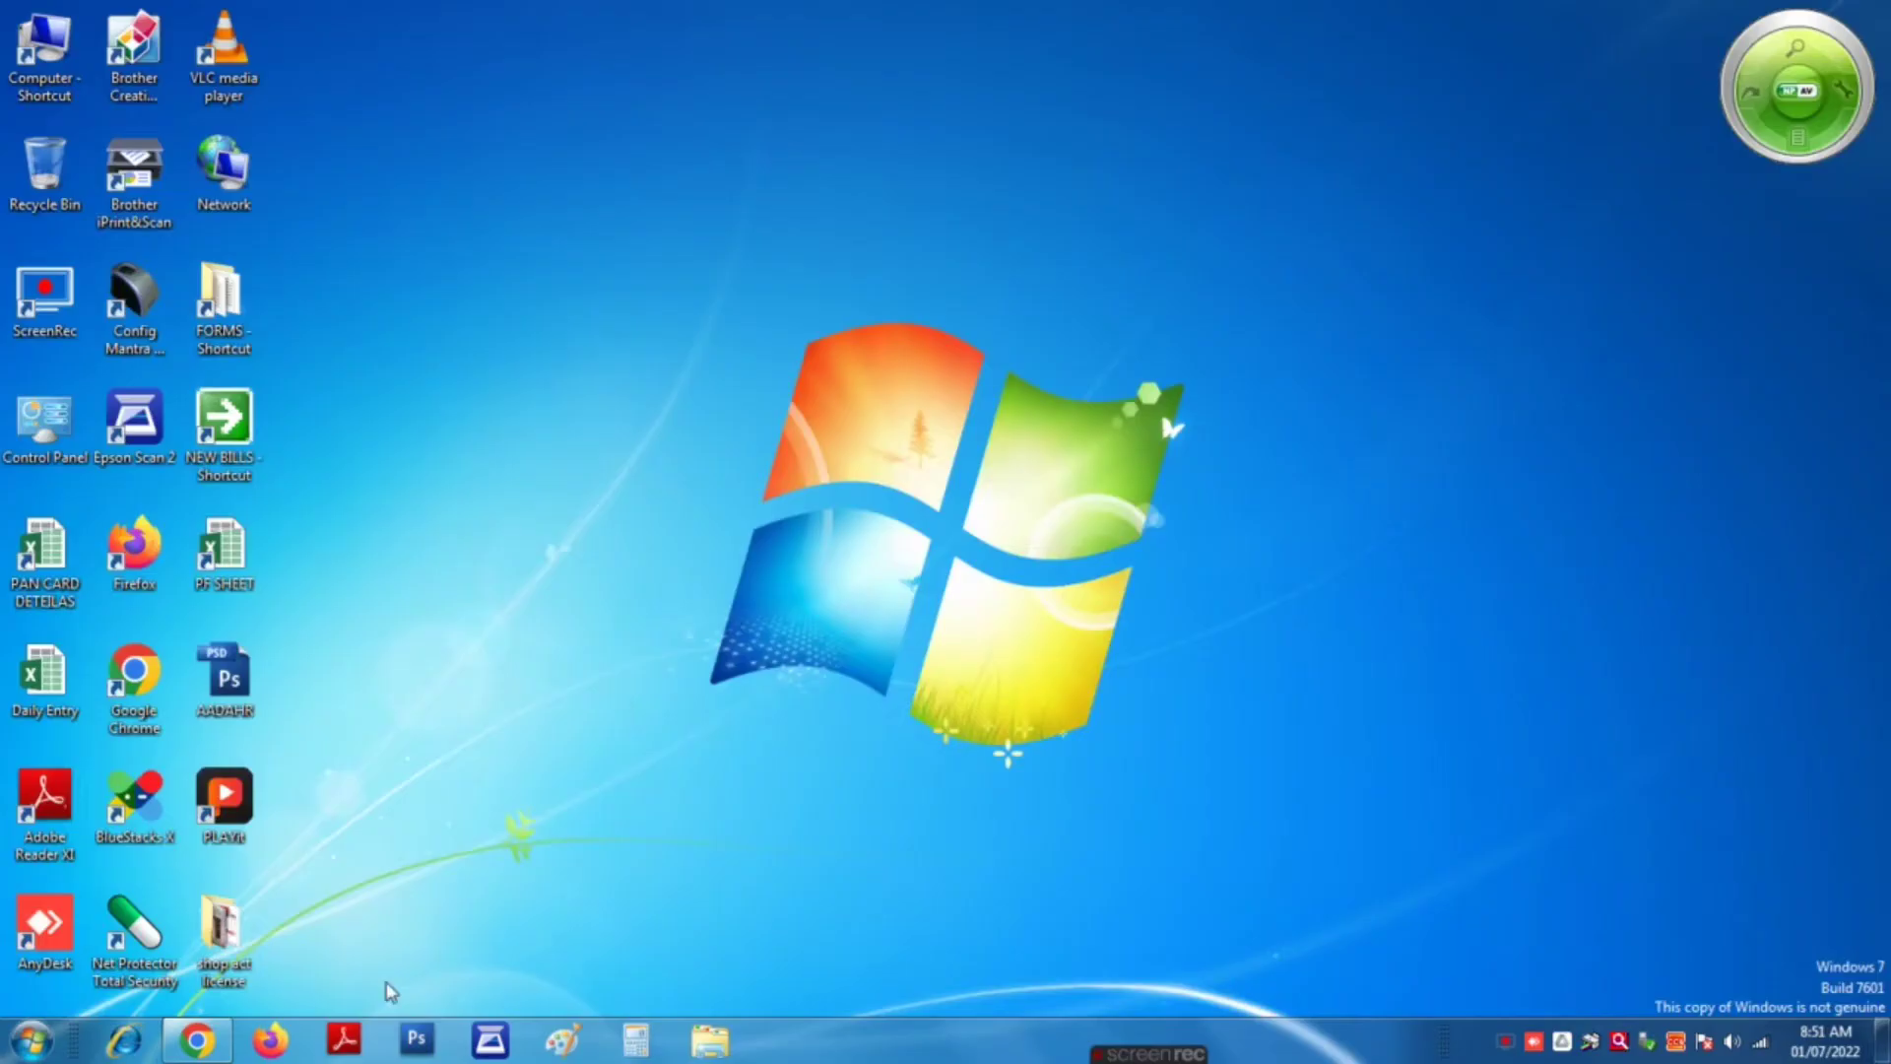
- Return to the Labour Management System page and choose Shop & Establishment Intimation (For 0 to 9 Workers)
click(197, 1041)
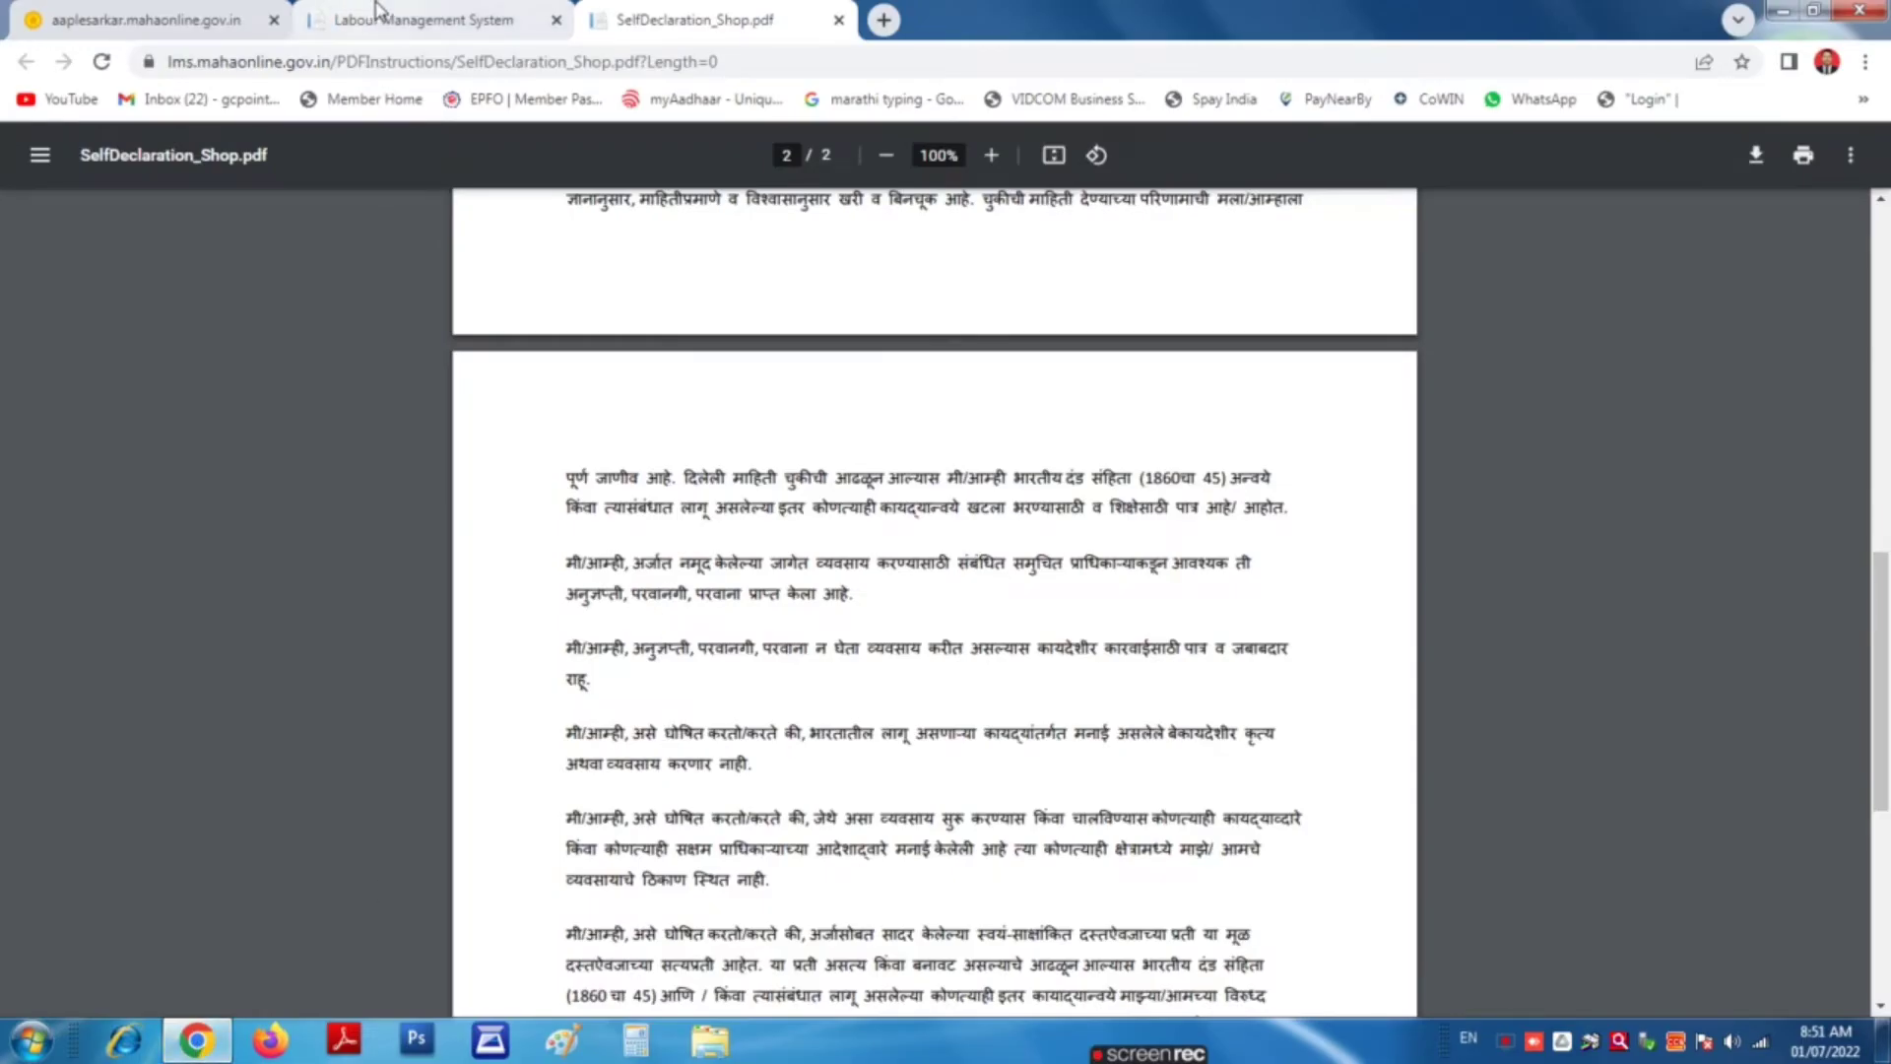
click(325, 20)
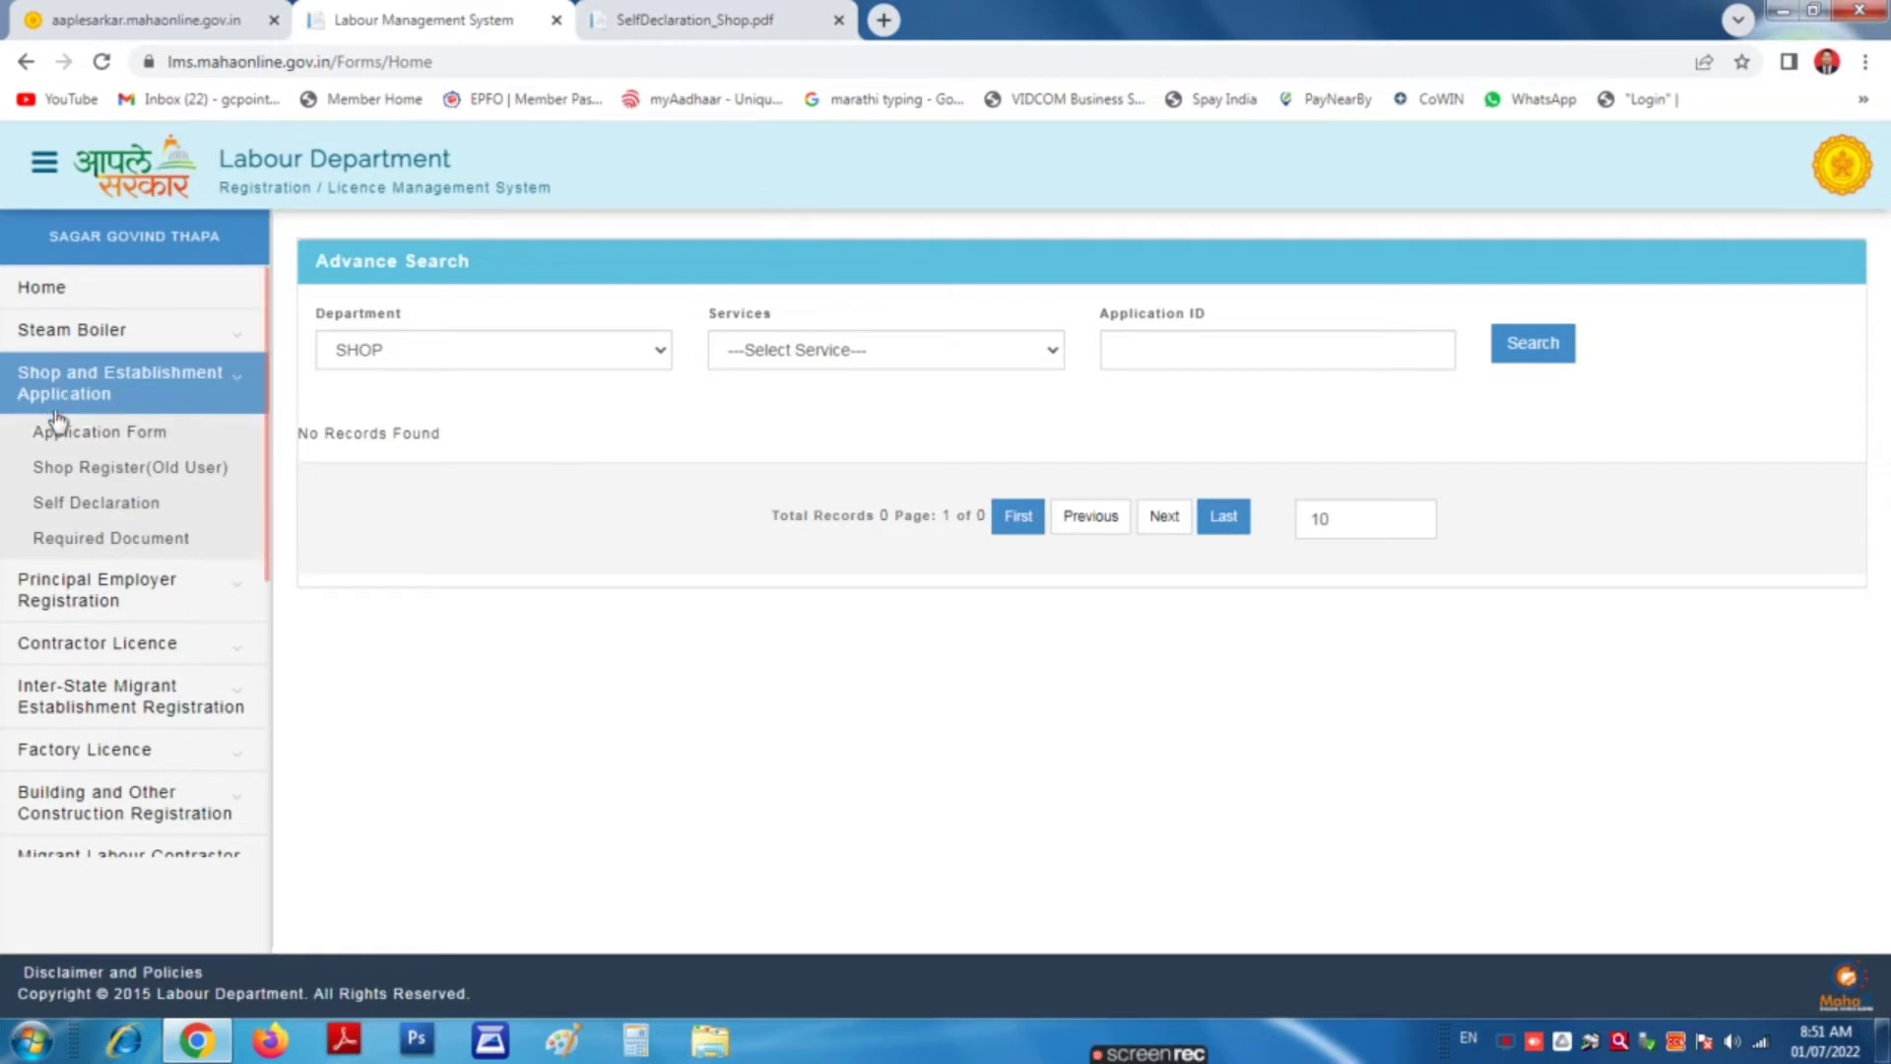
click(157, 445)
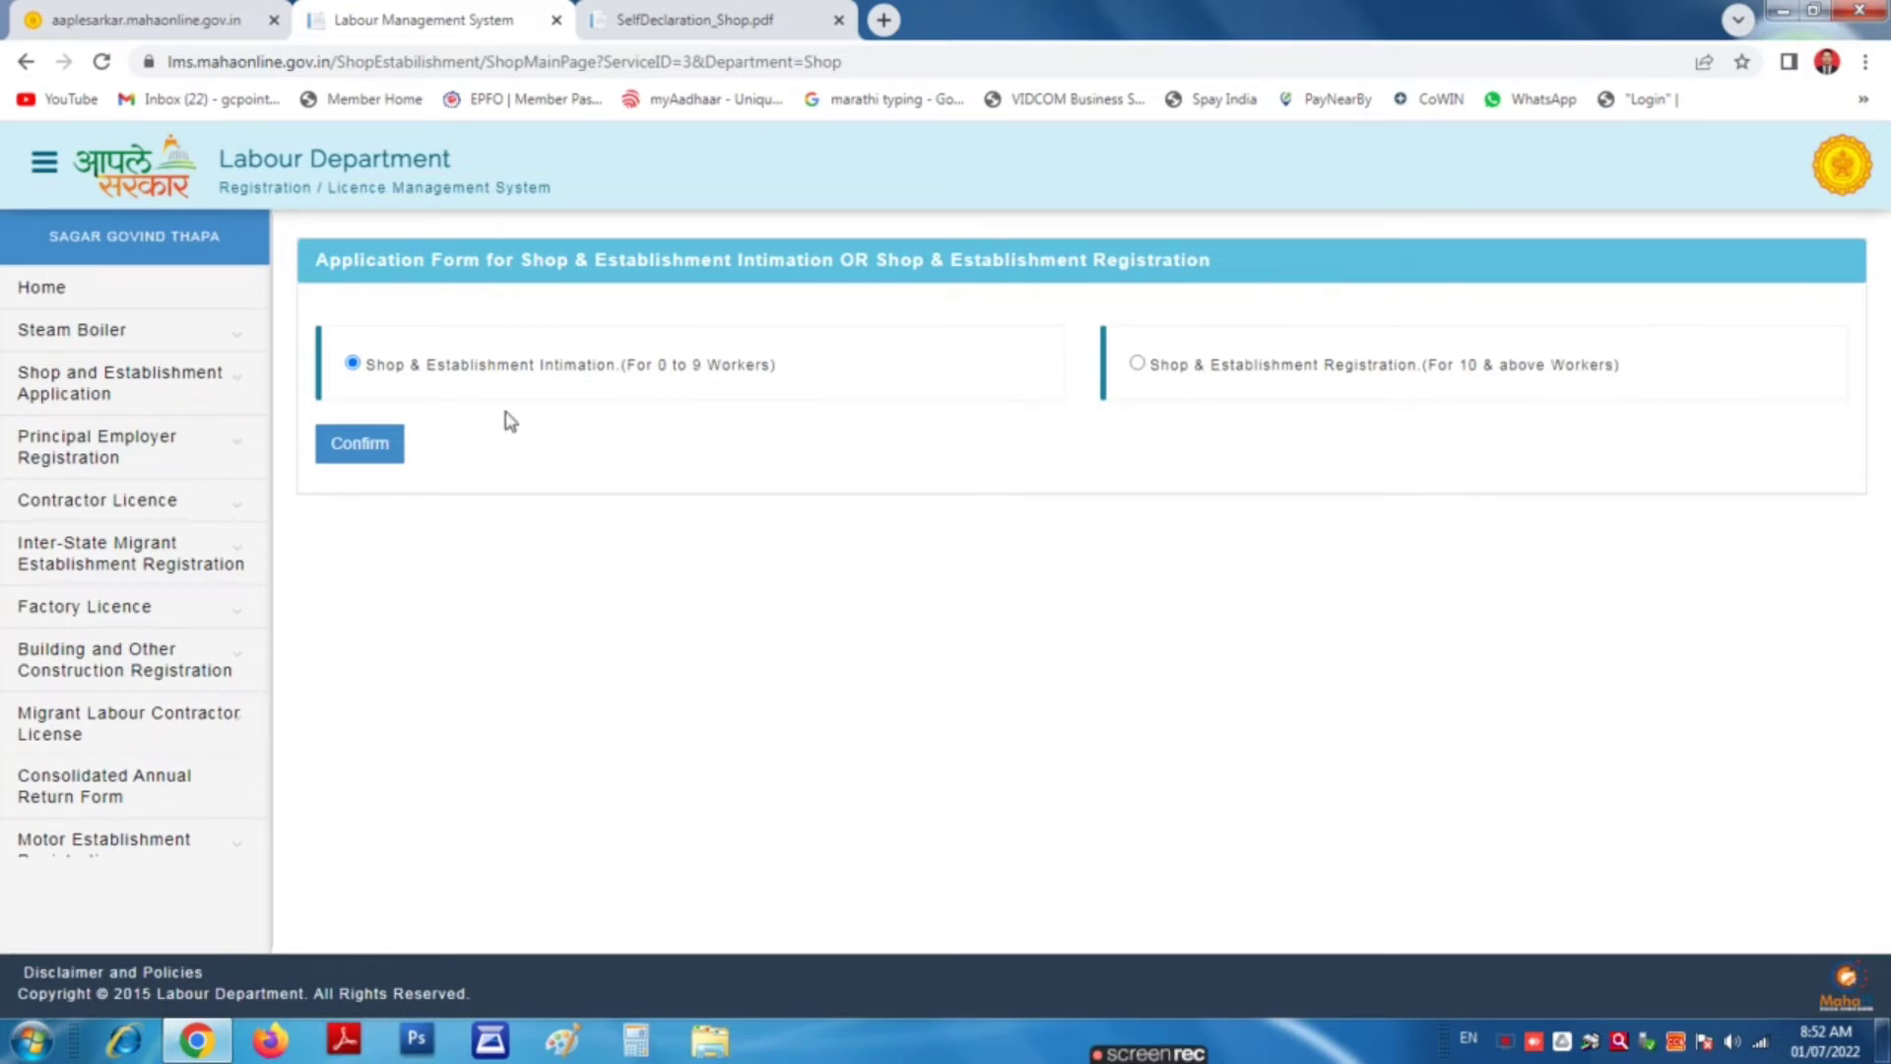
- Load the Form F application with division Pune, district Pune and the Shirur shop inspector office
click(360, 445)
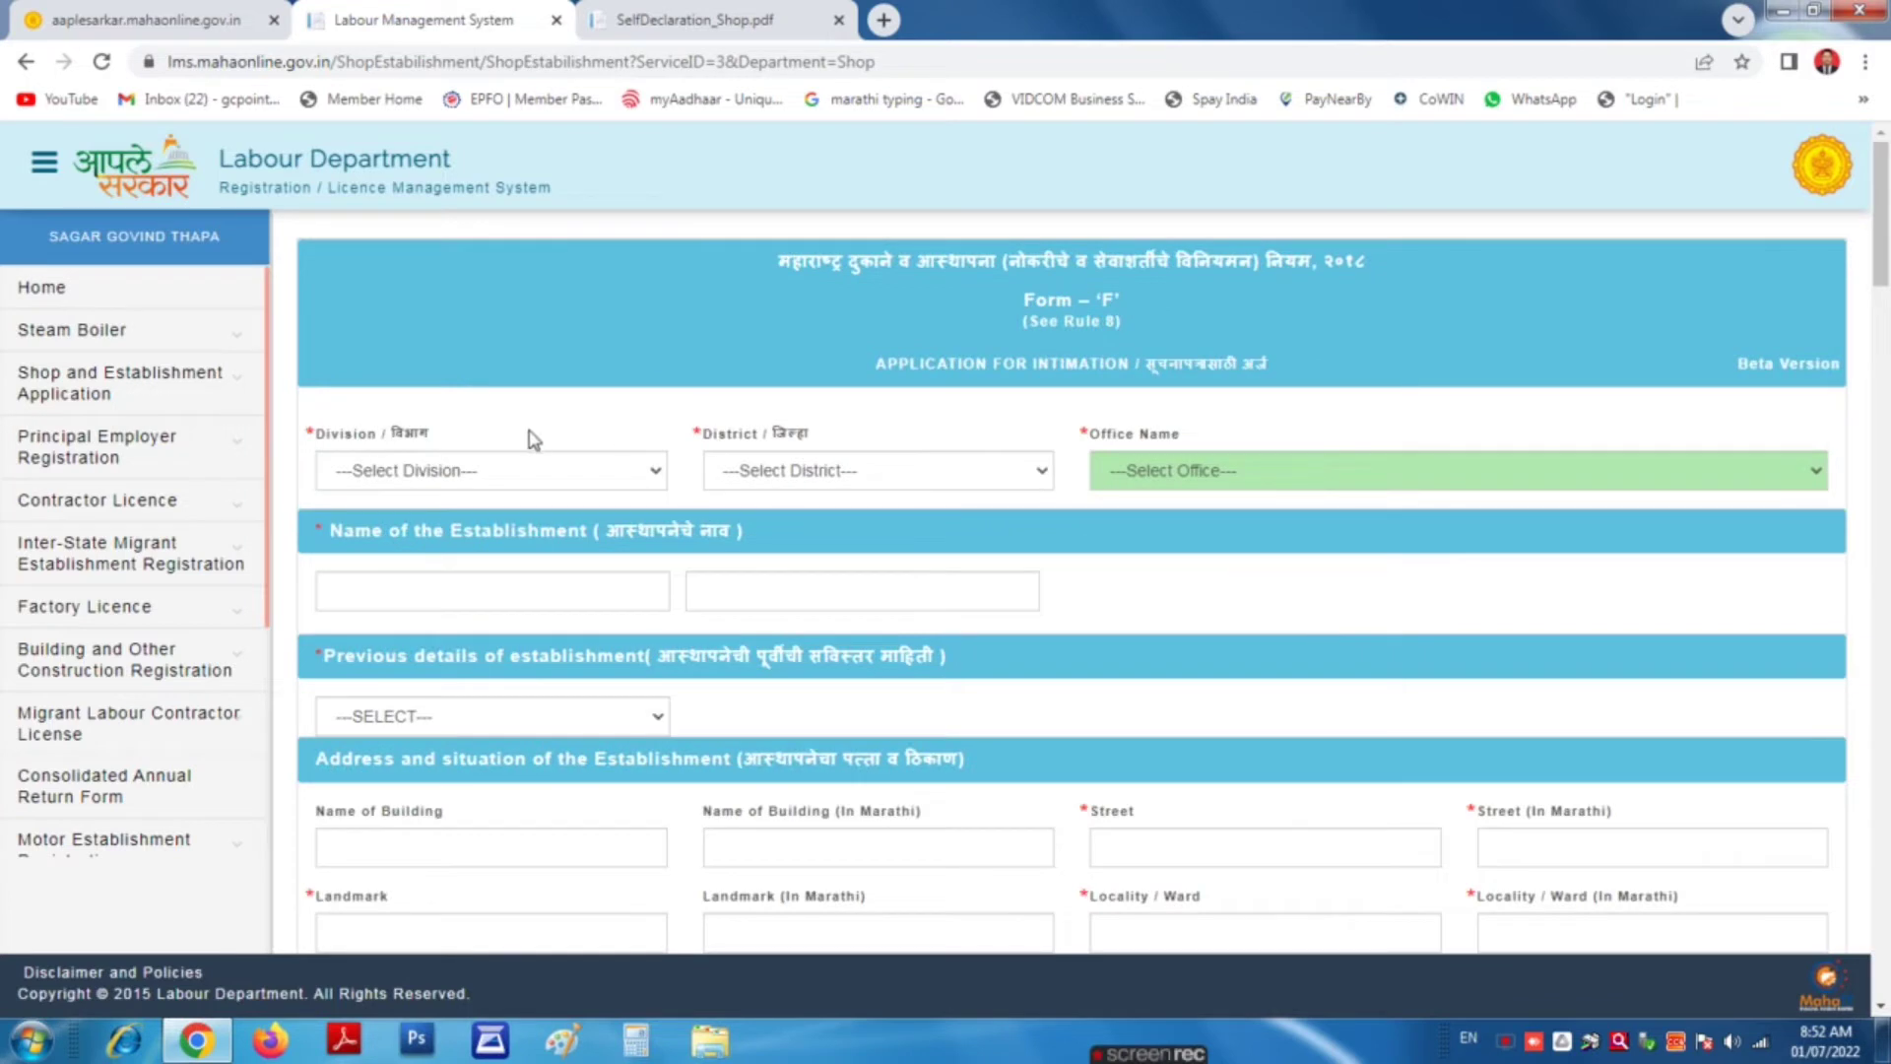
click(383, 471)
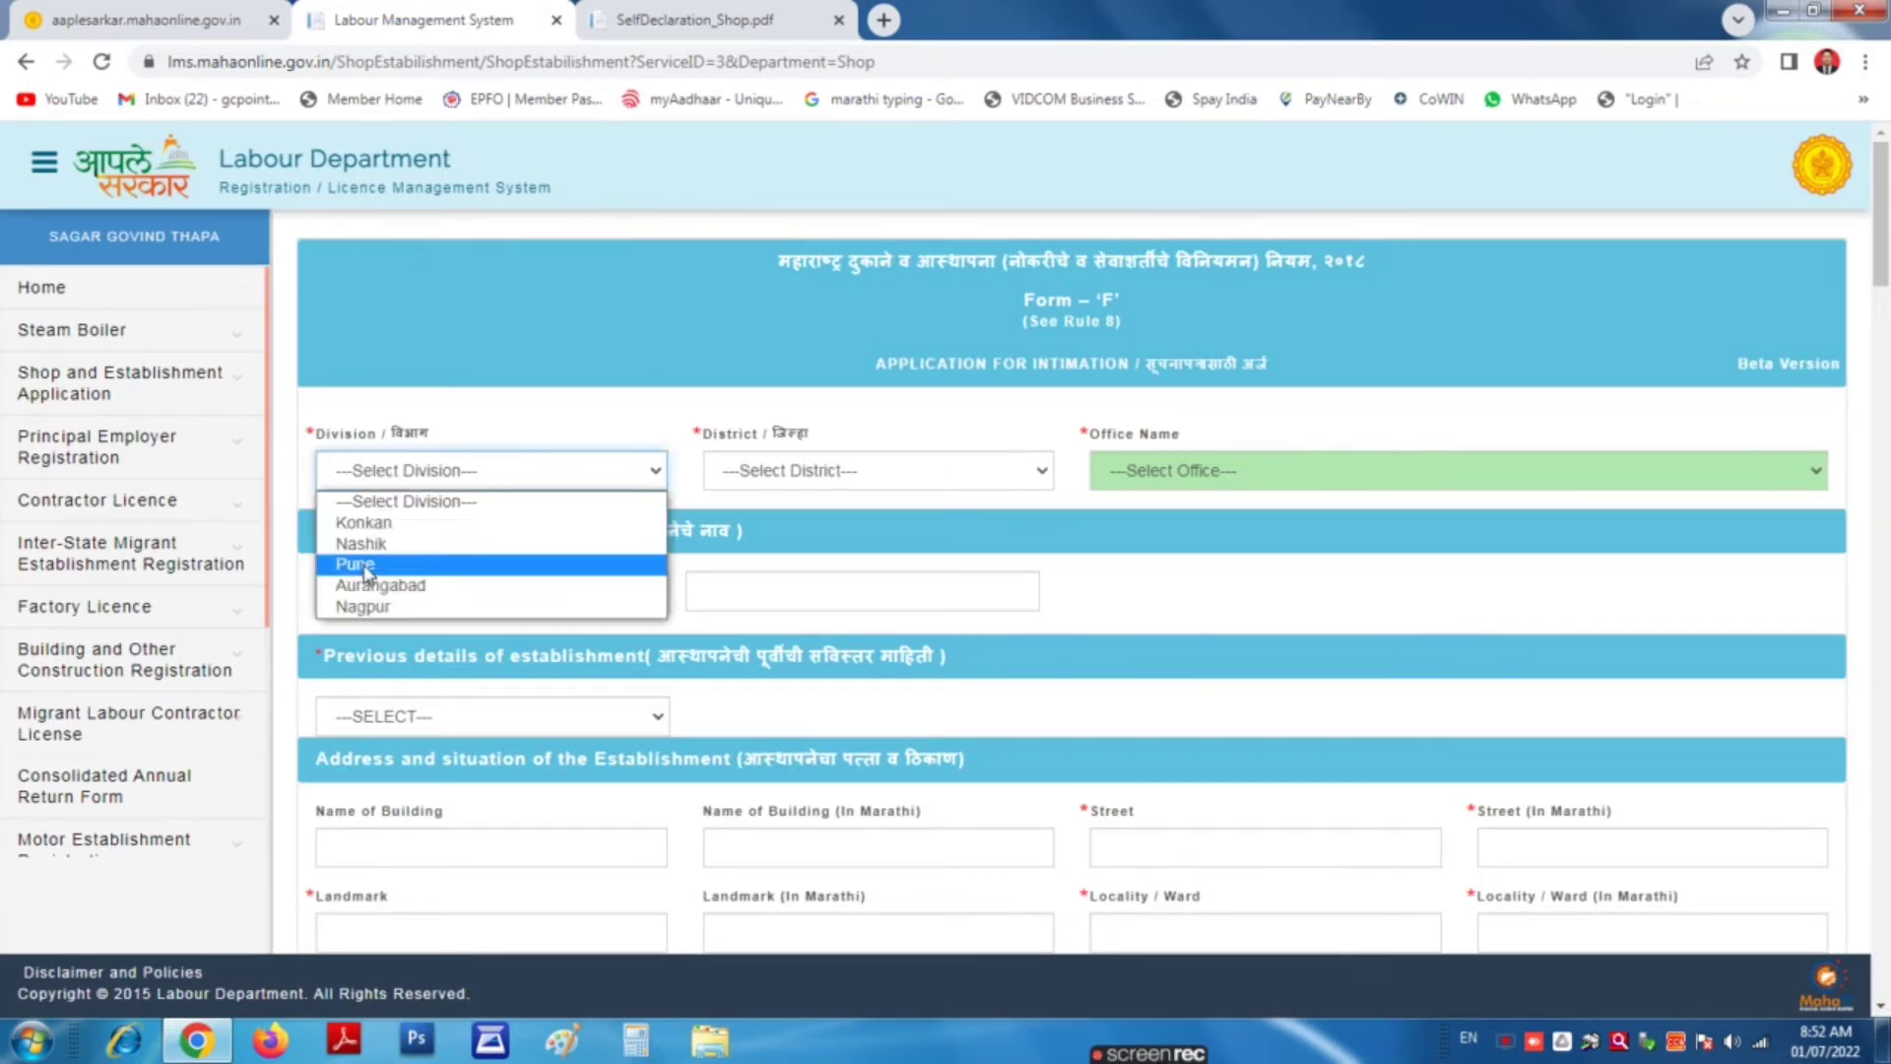
click(356, 565)
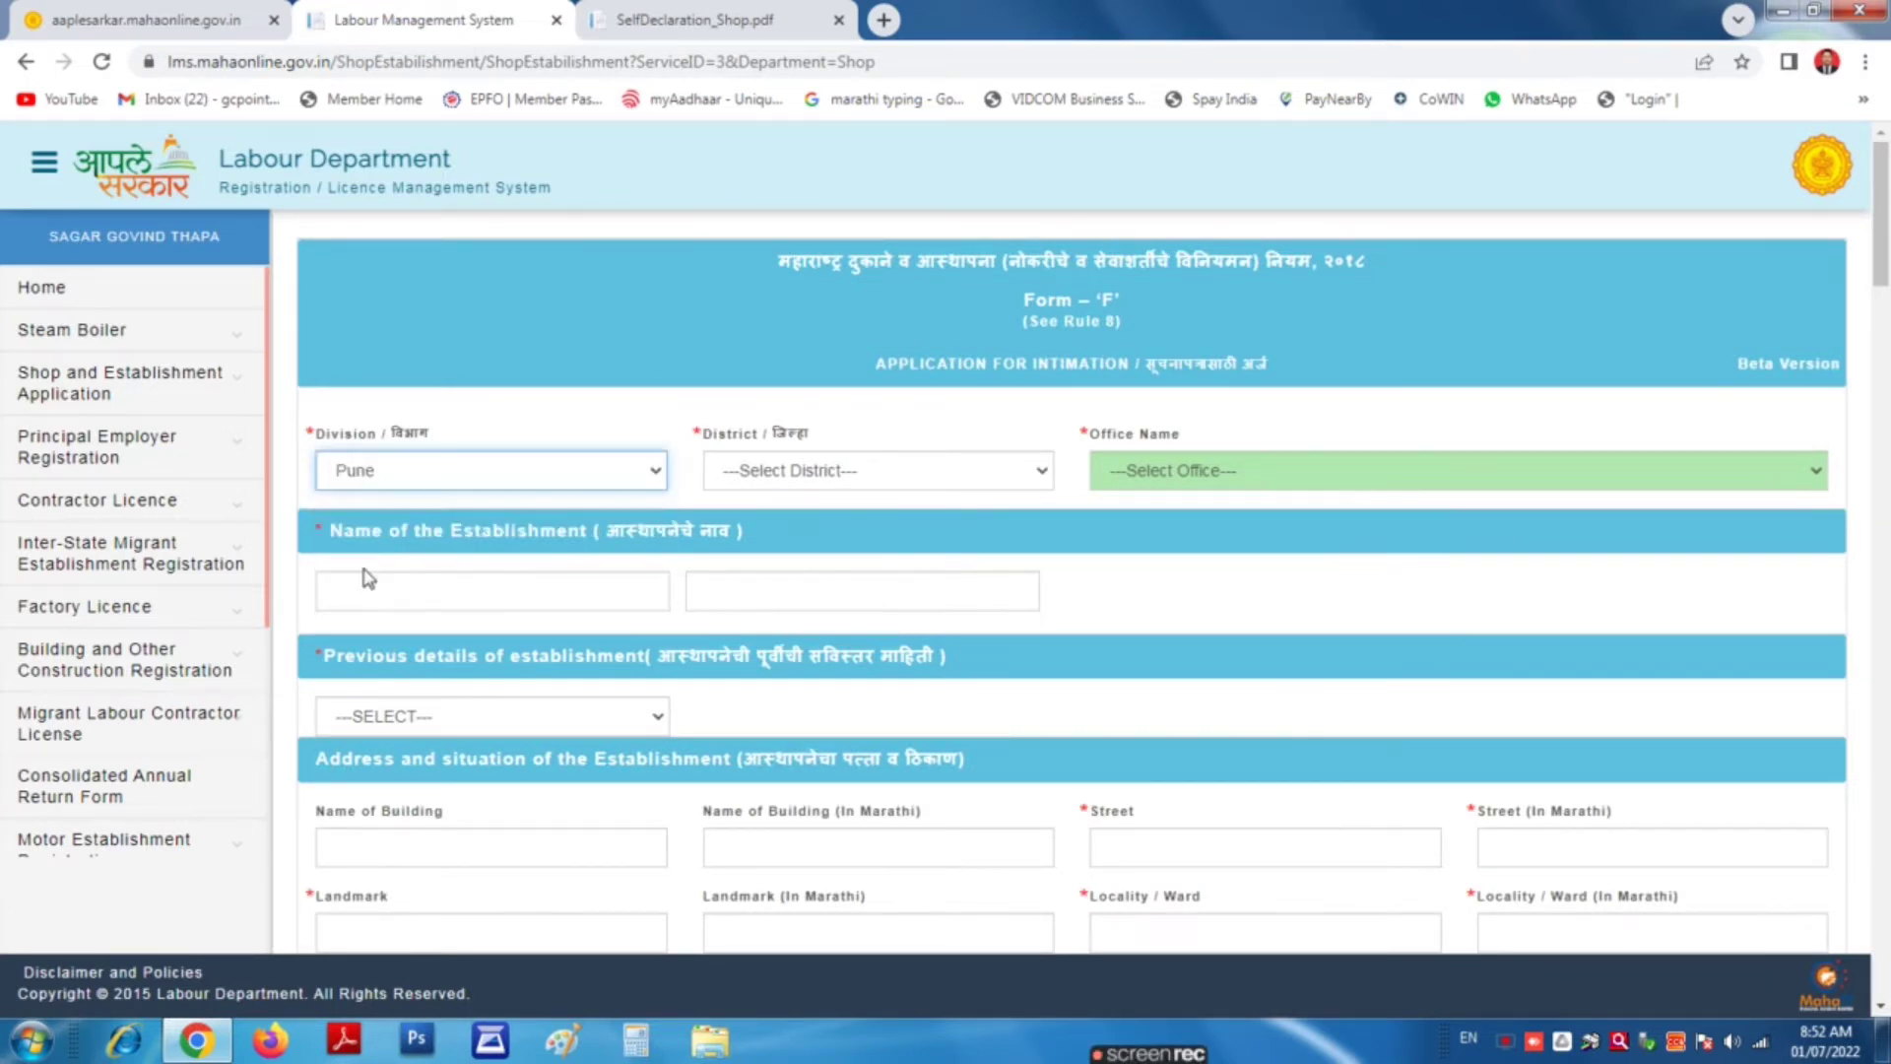
click(778, 473)
click(765, 545)
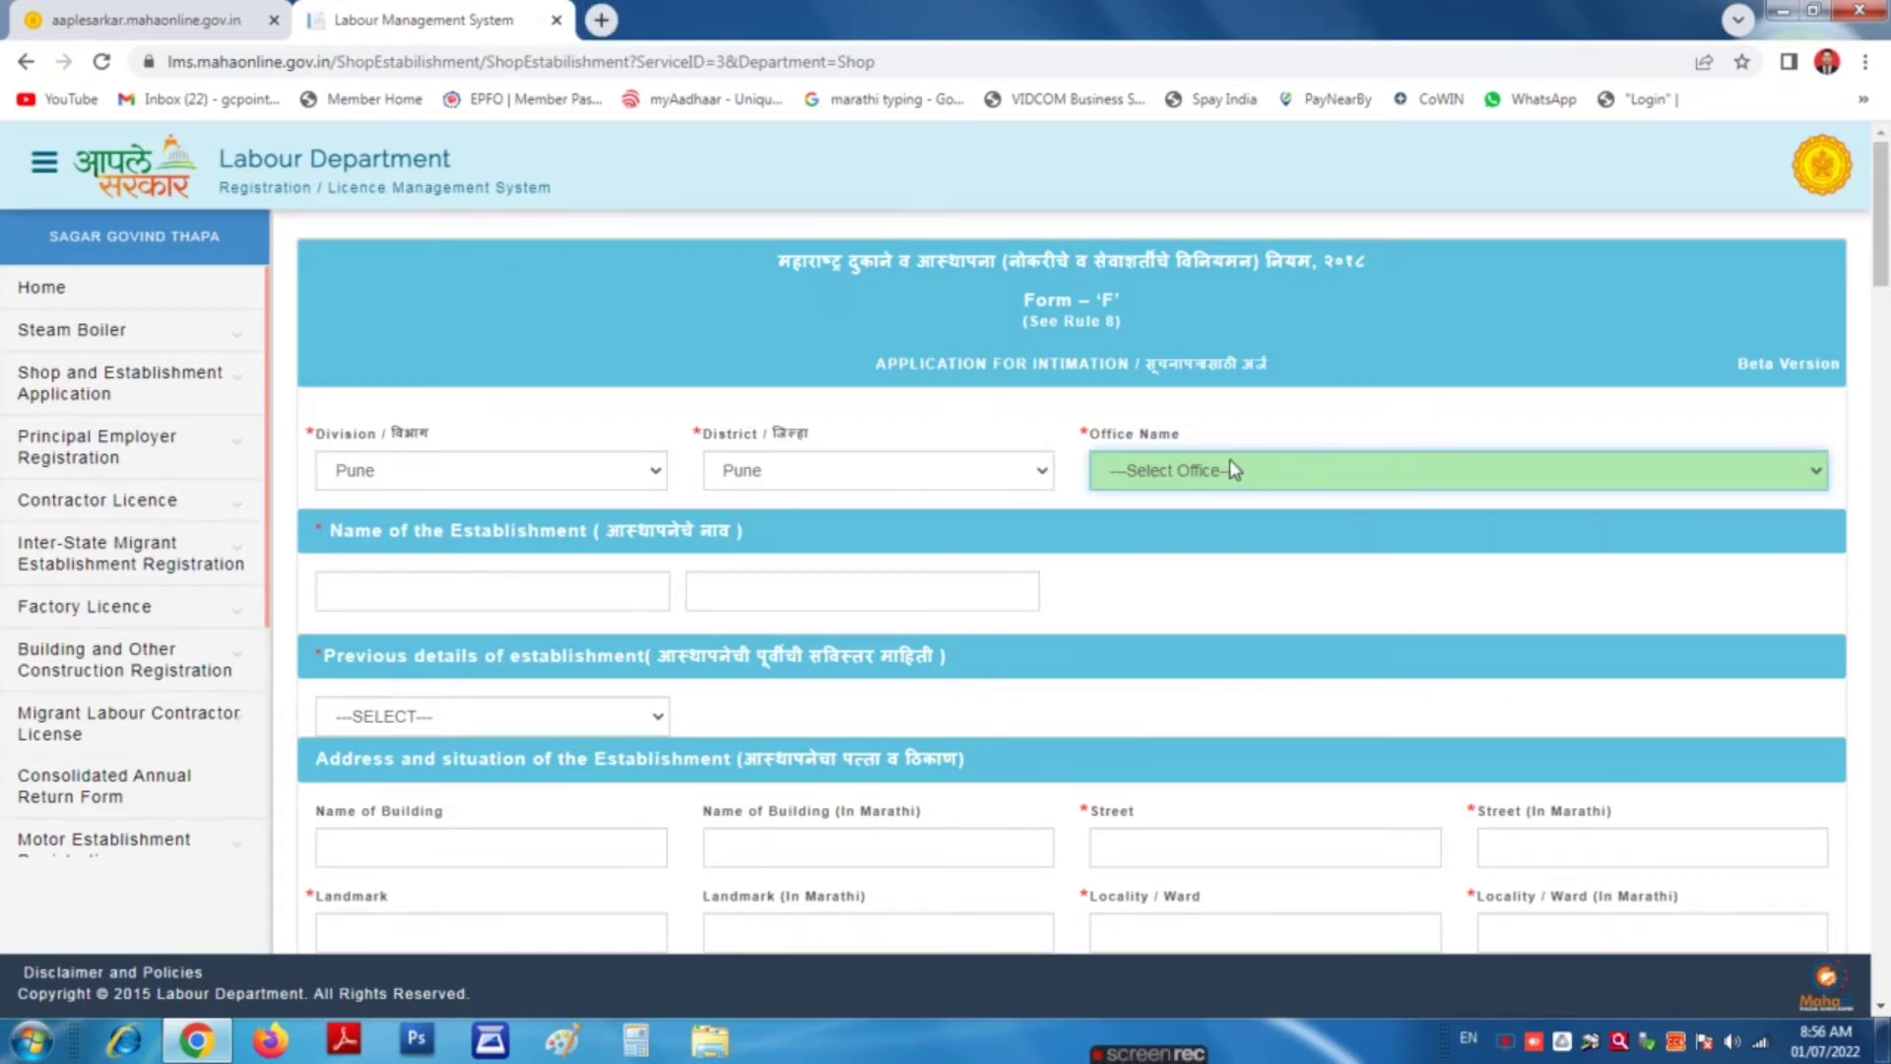
click(1230, 469)
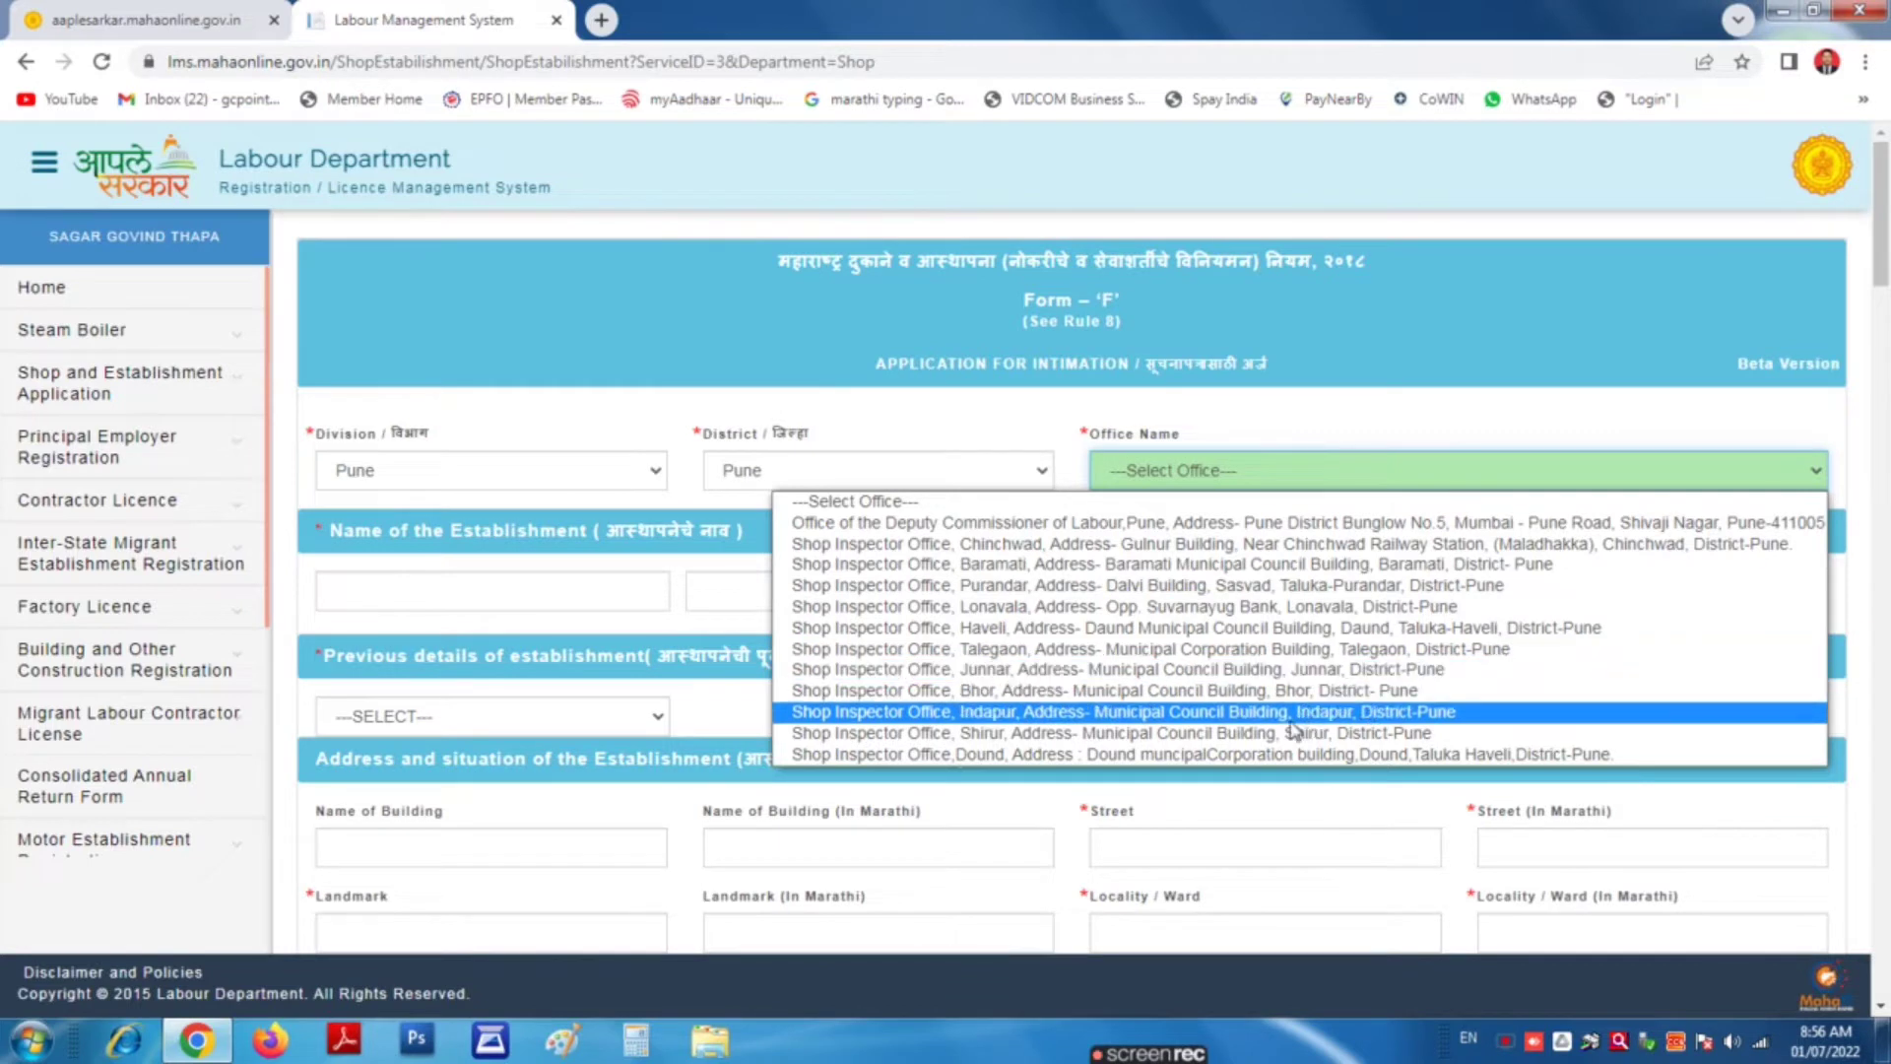
click(1369, 733)
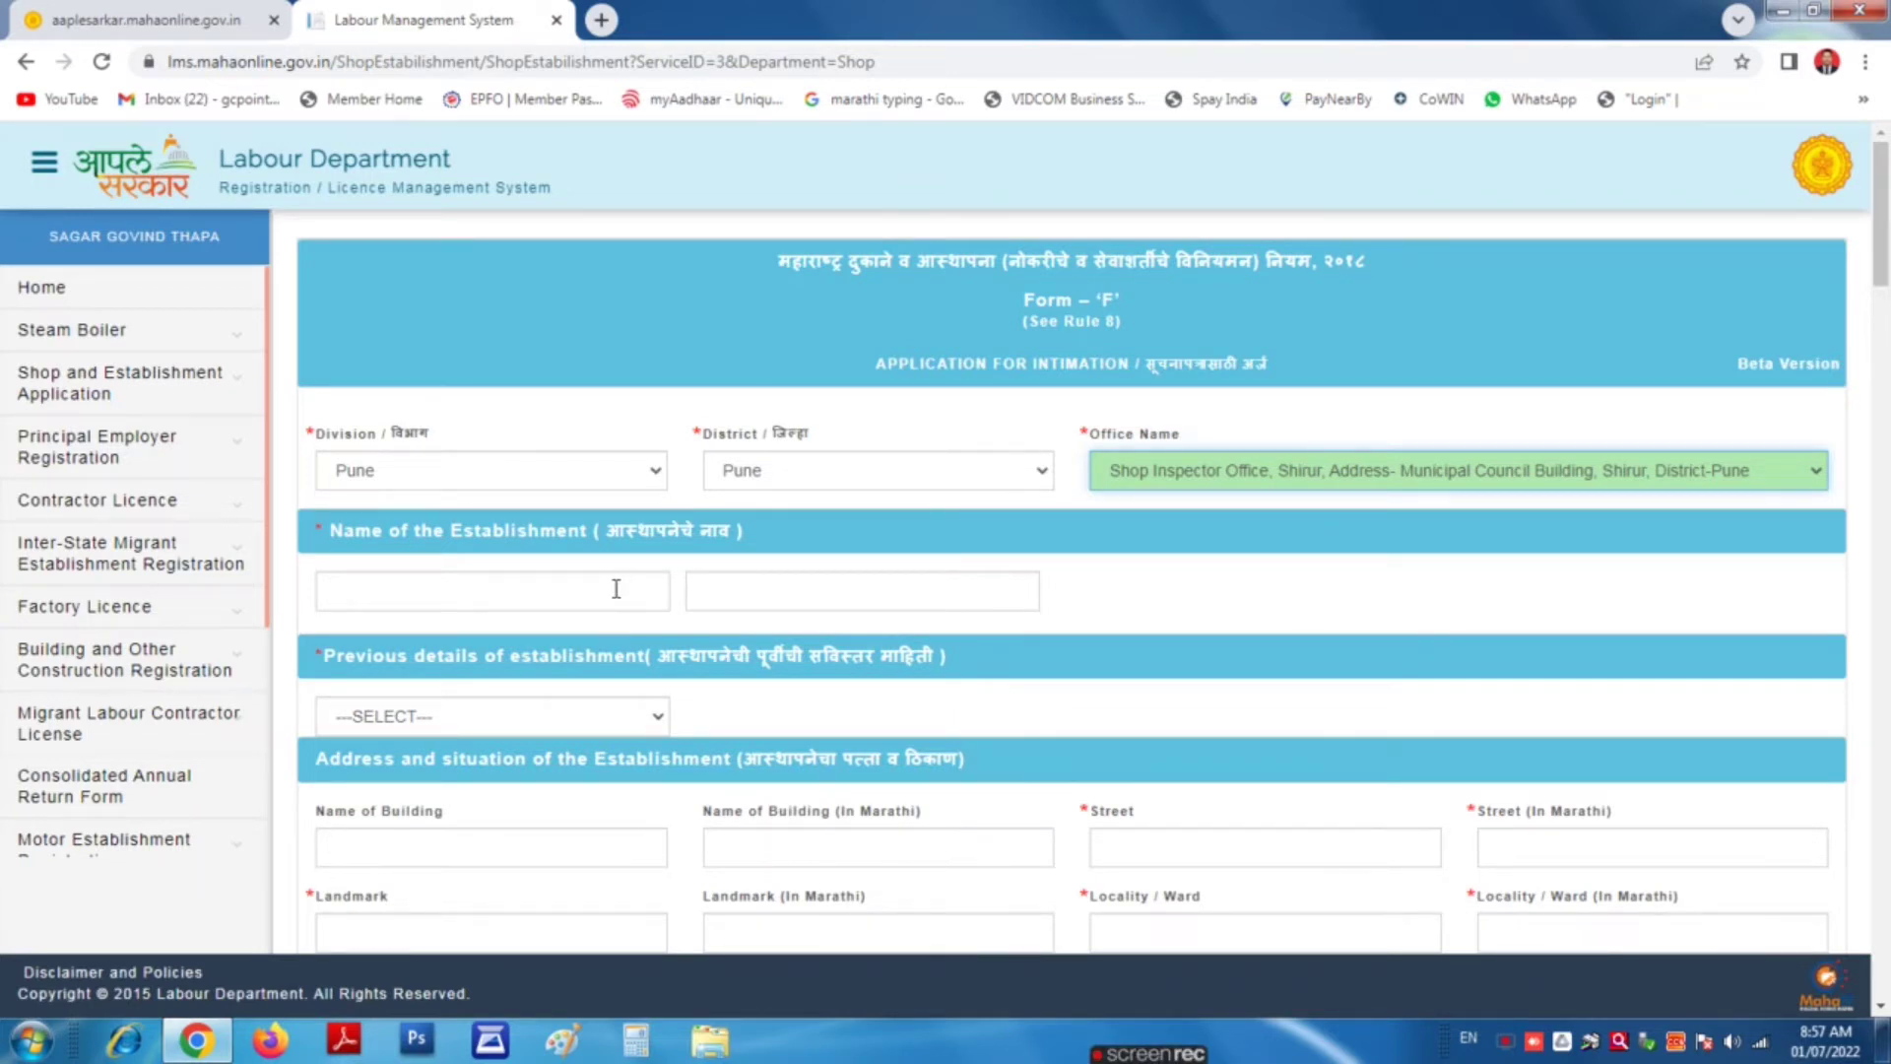
- Enter establishment name GOOGLE CYBER POINT and set previous details to NEW REGISTRATION
click(616, 589)
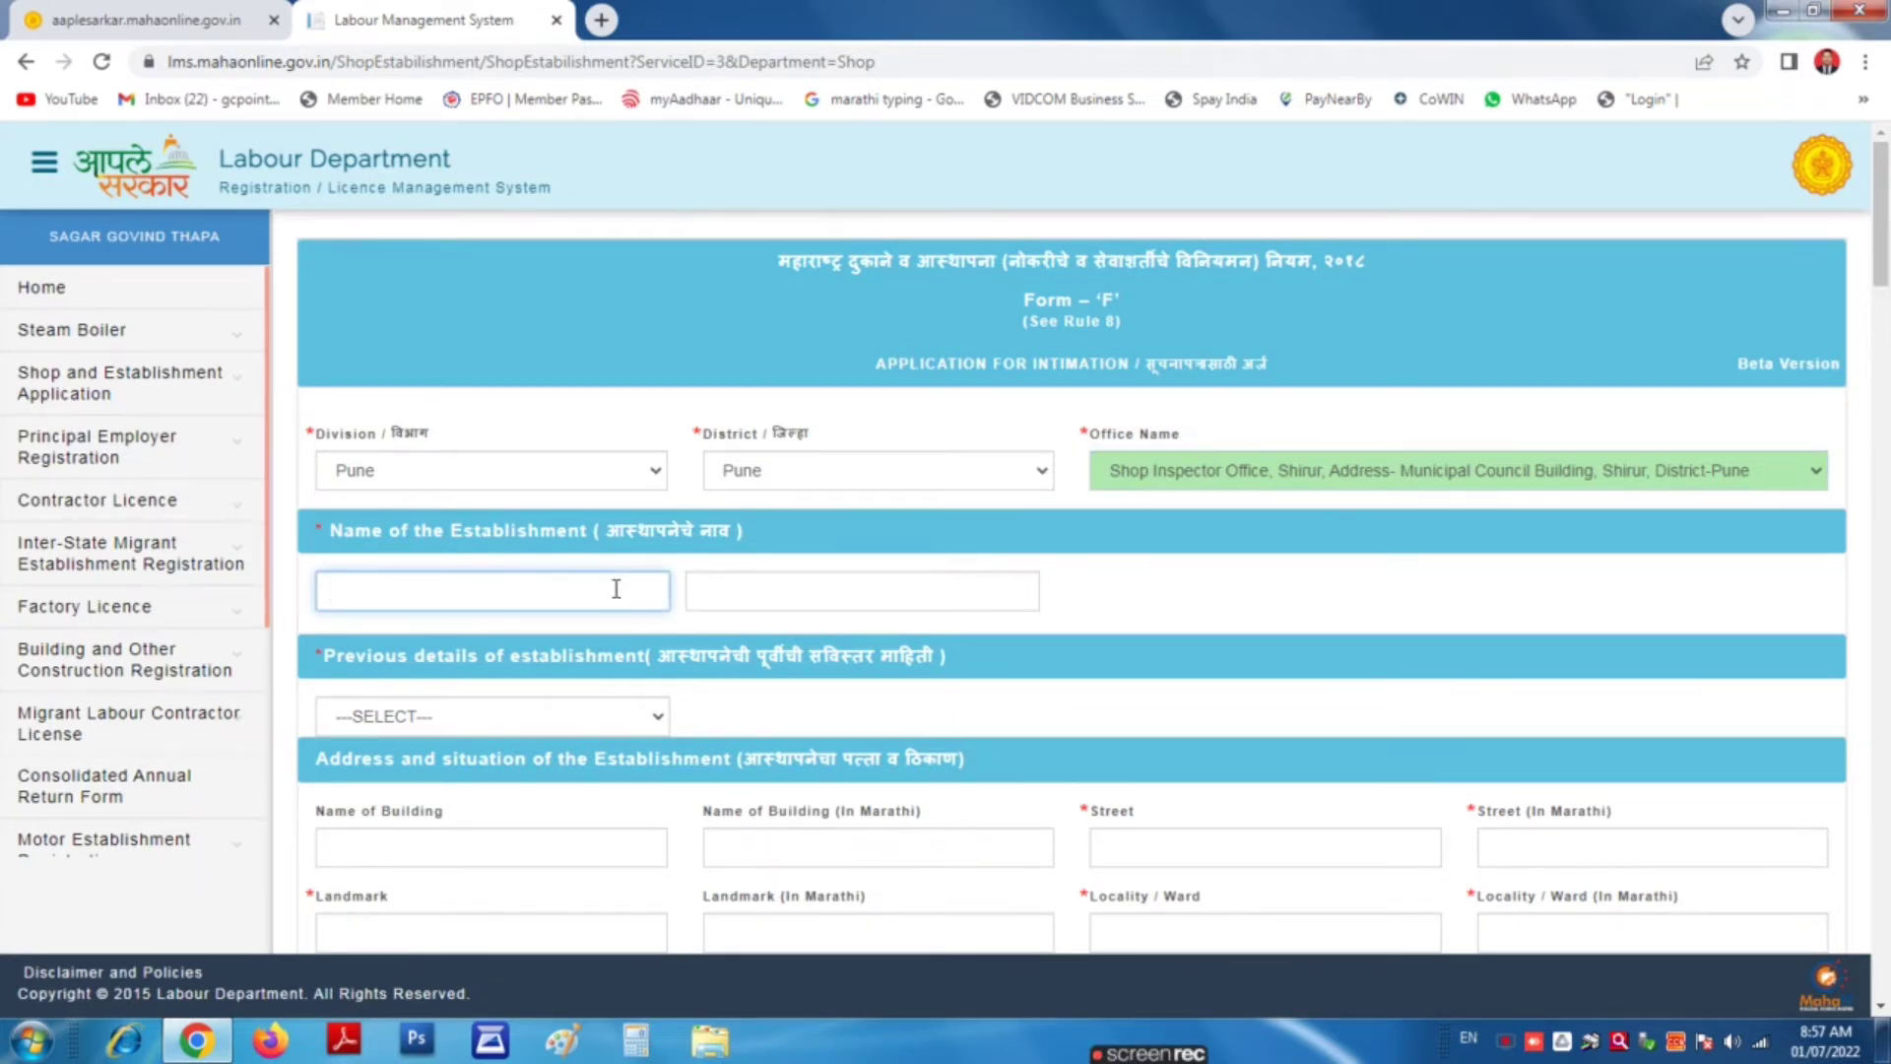
text(GOOGLE CYBER POINT)
click(887, 589)
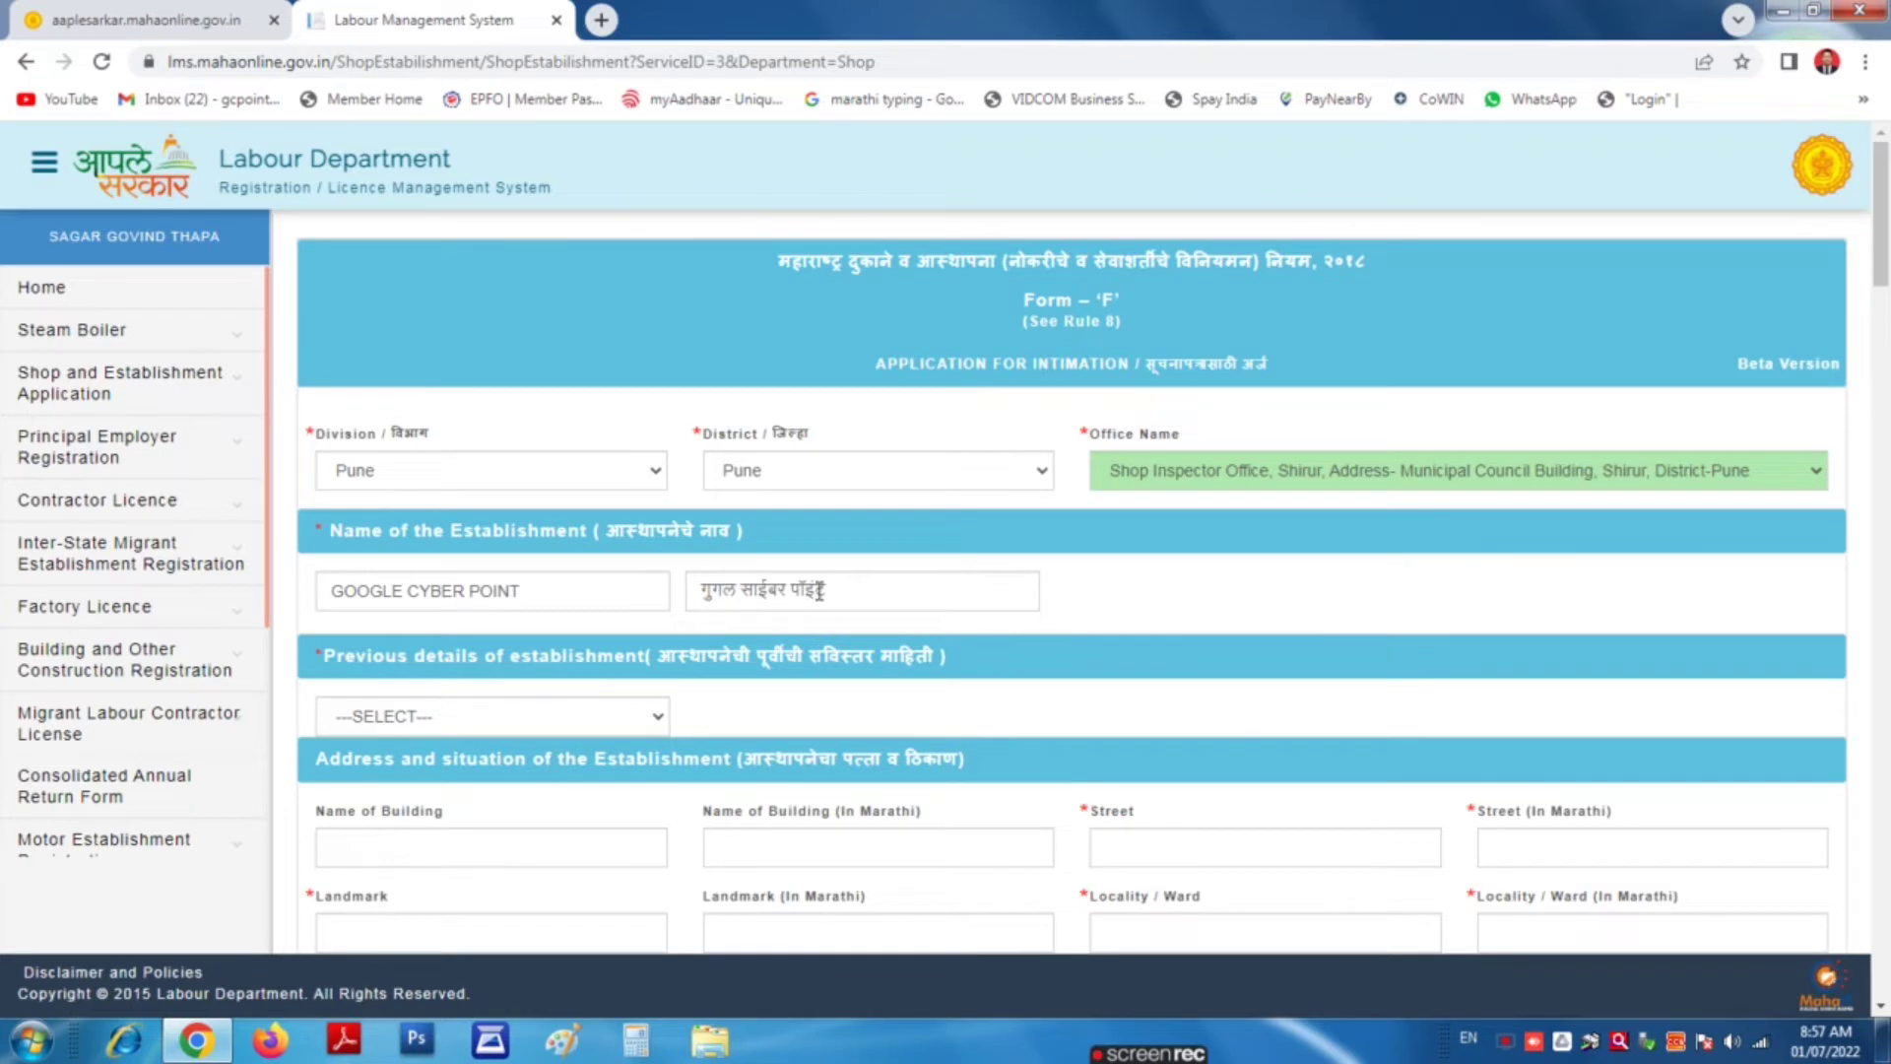
scroll(1160, 499, down, 1)
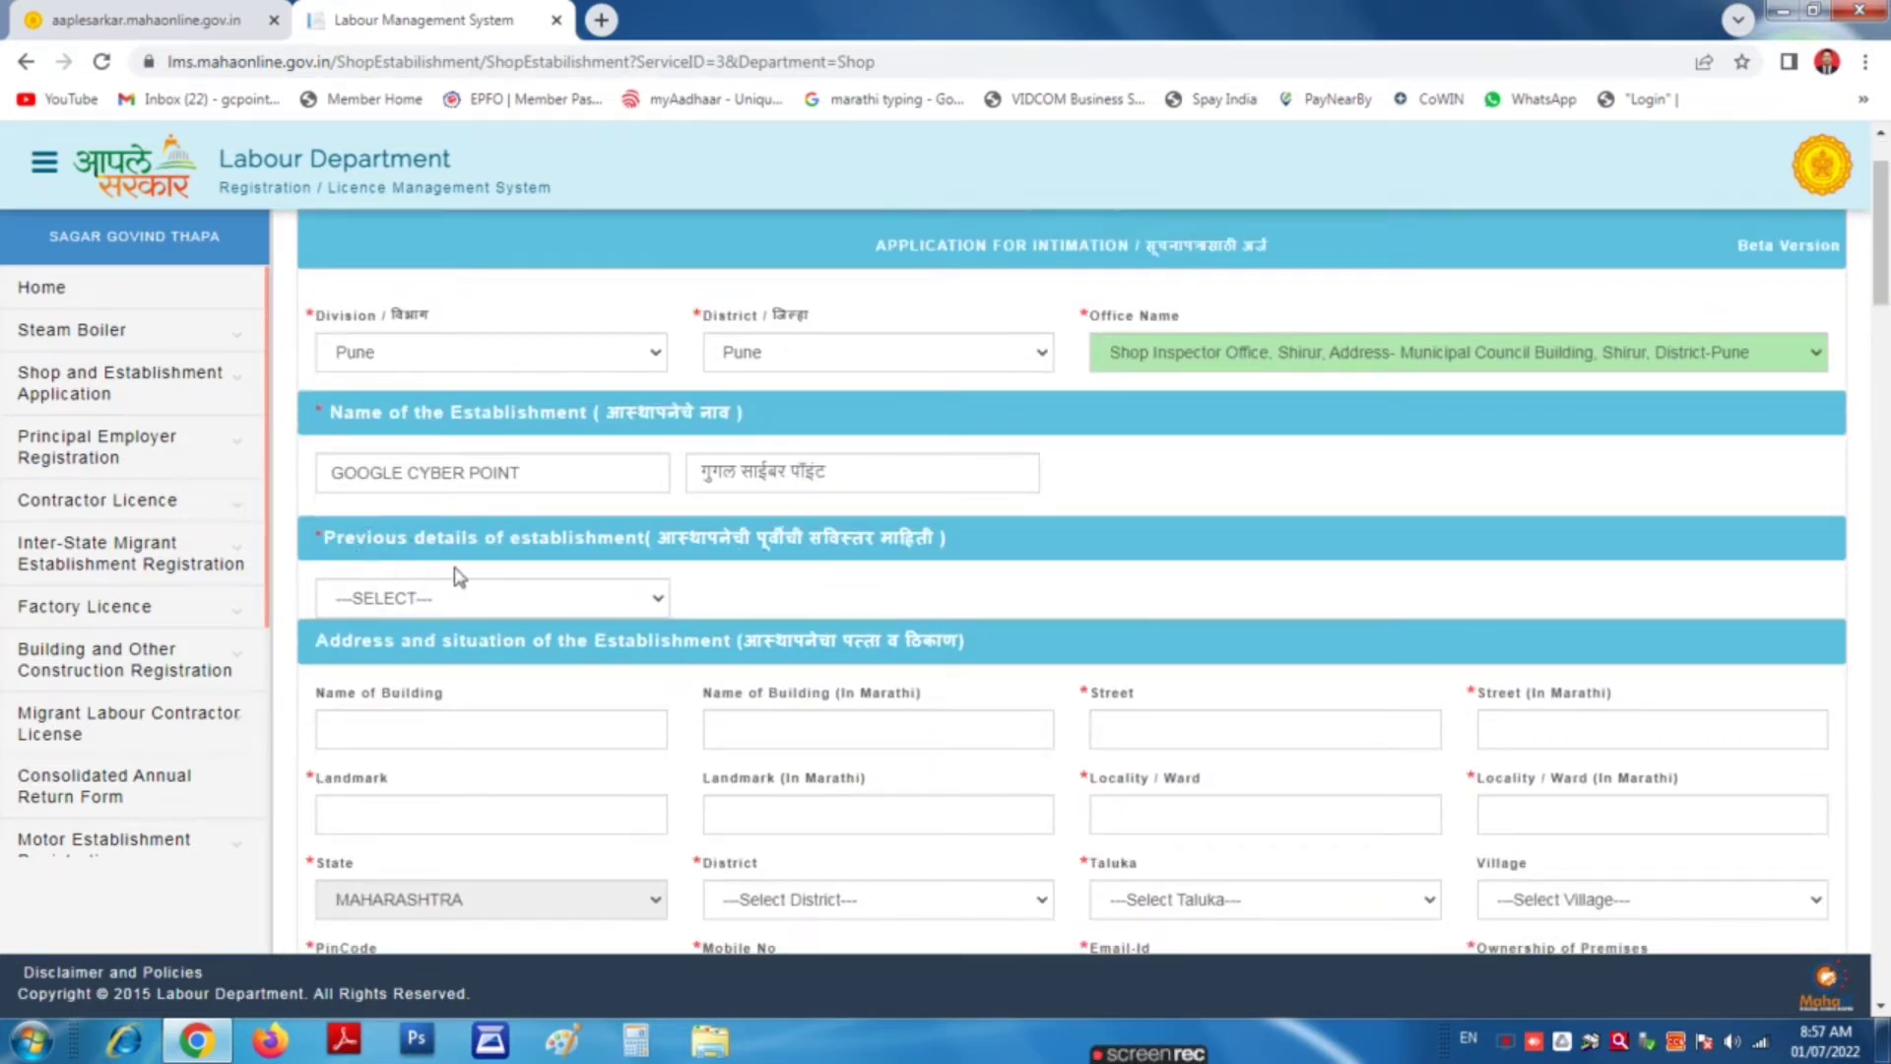
click(601, 599)
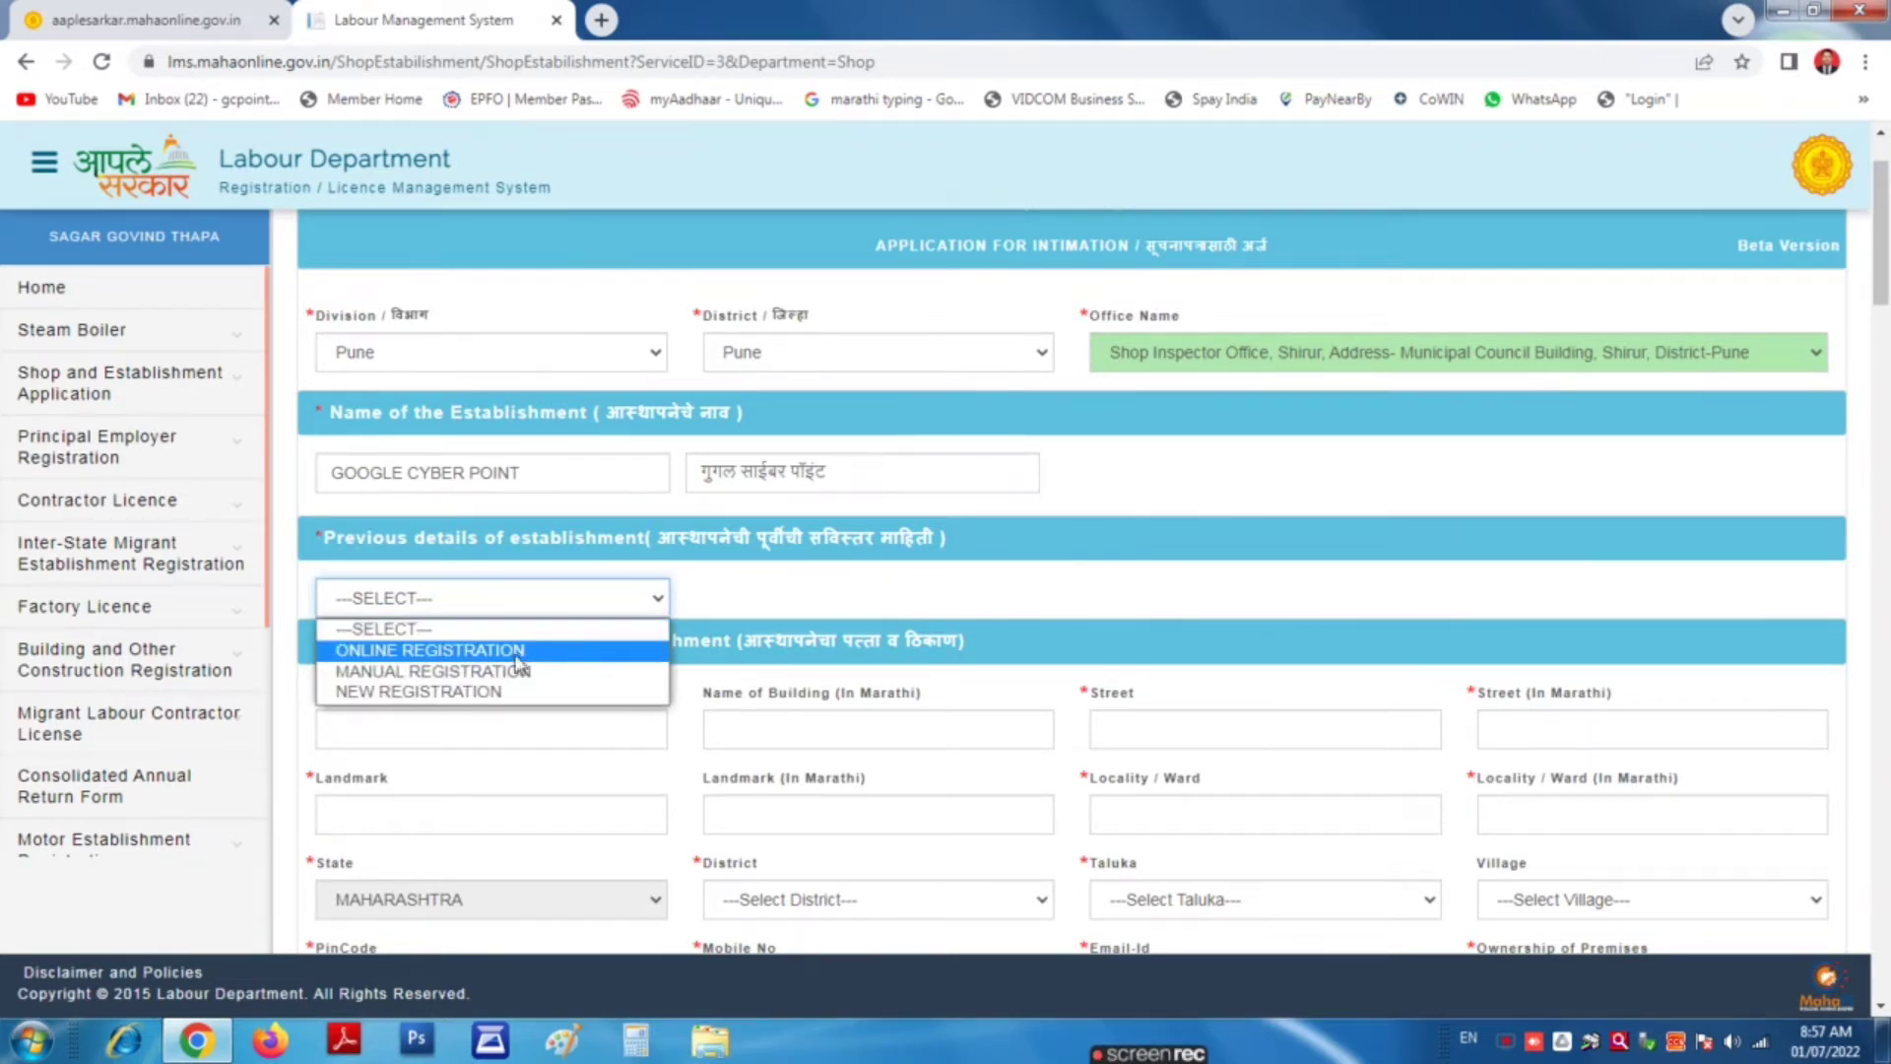
click(572, 651)
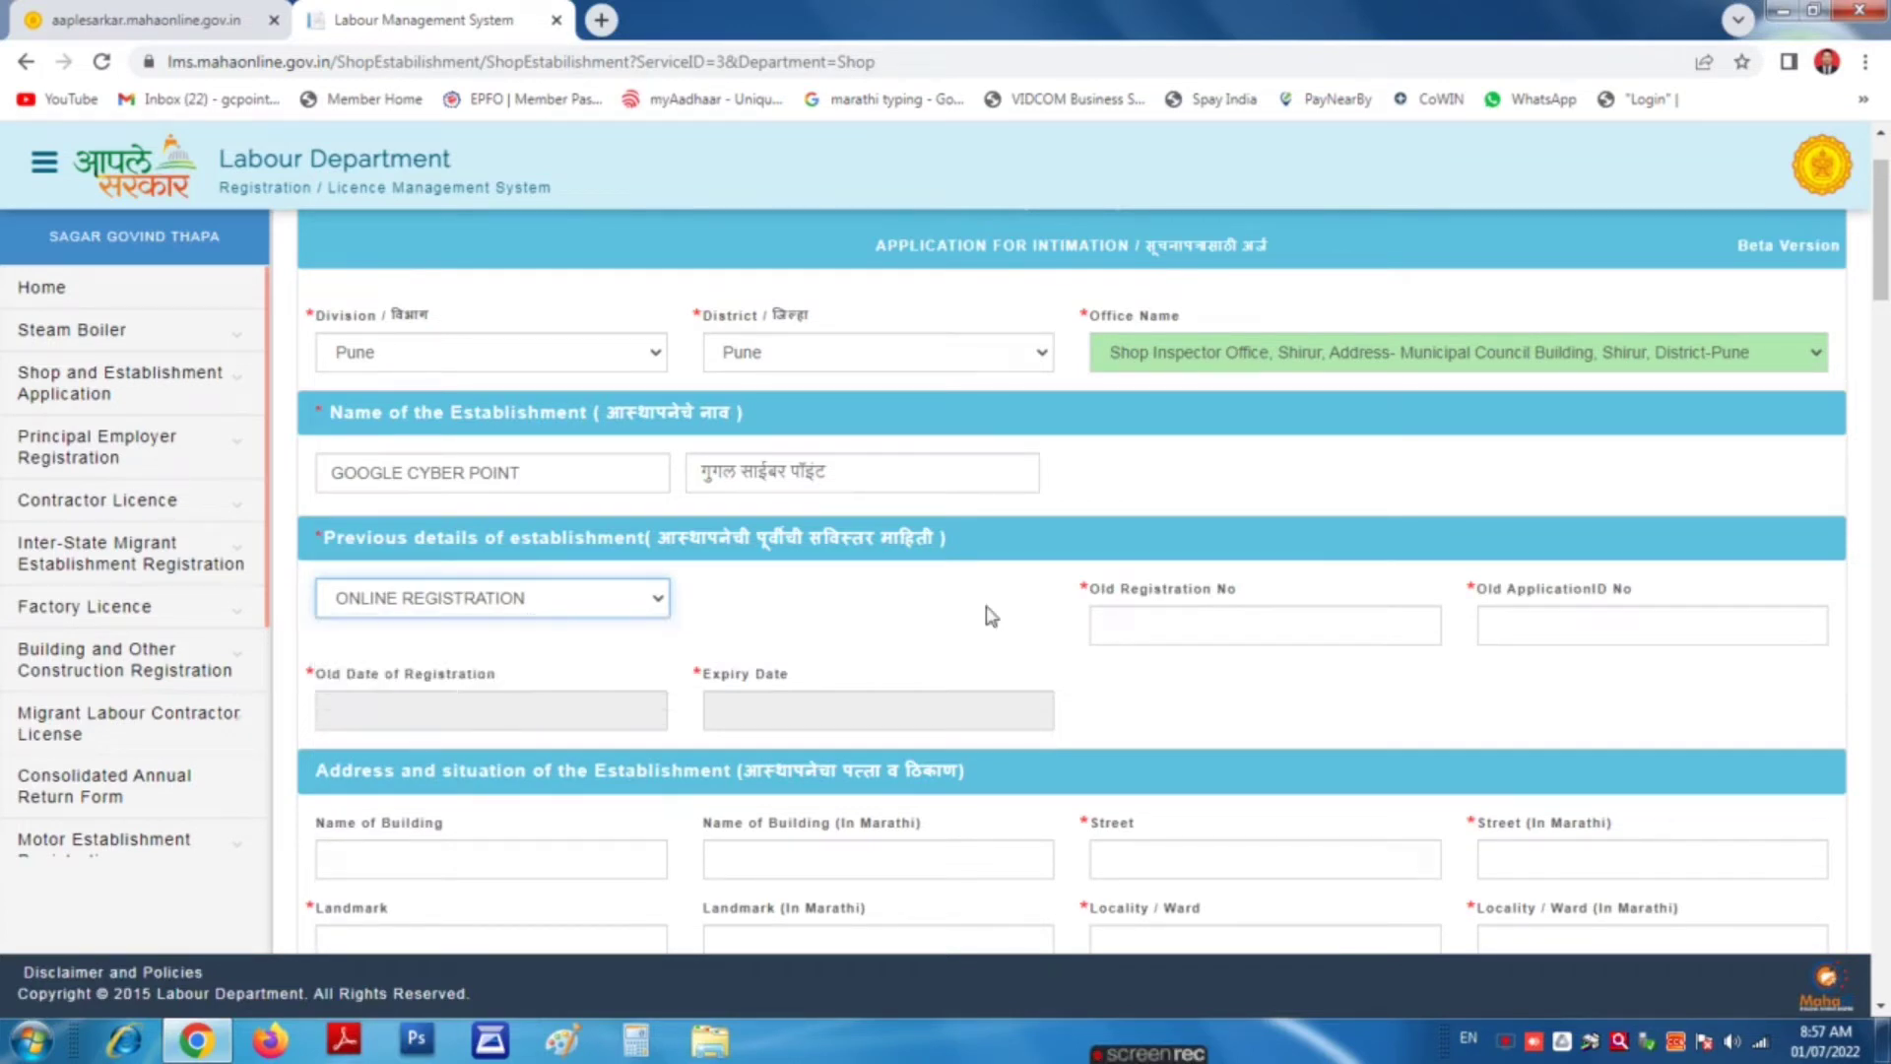
click(525, 603)
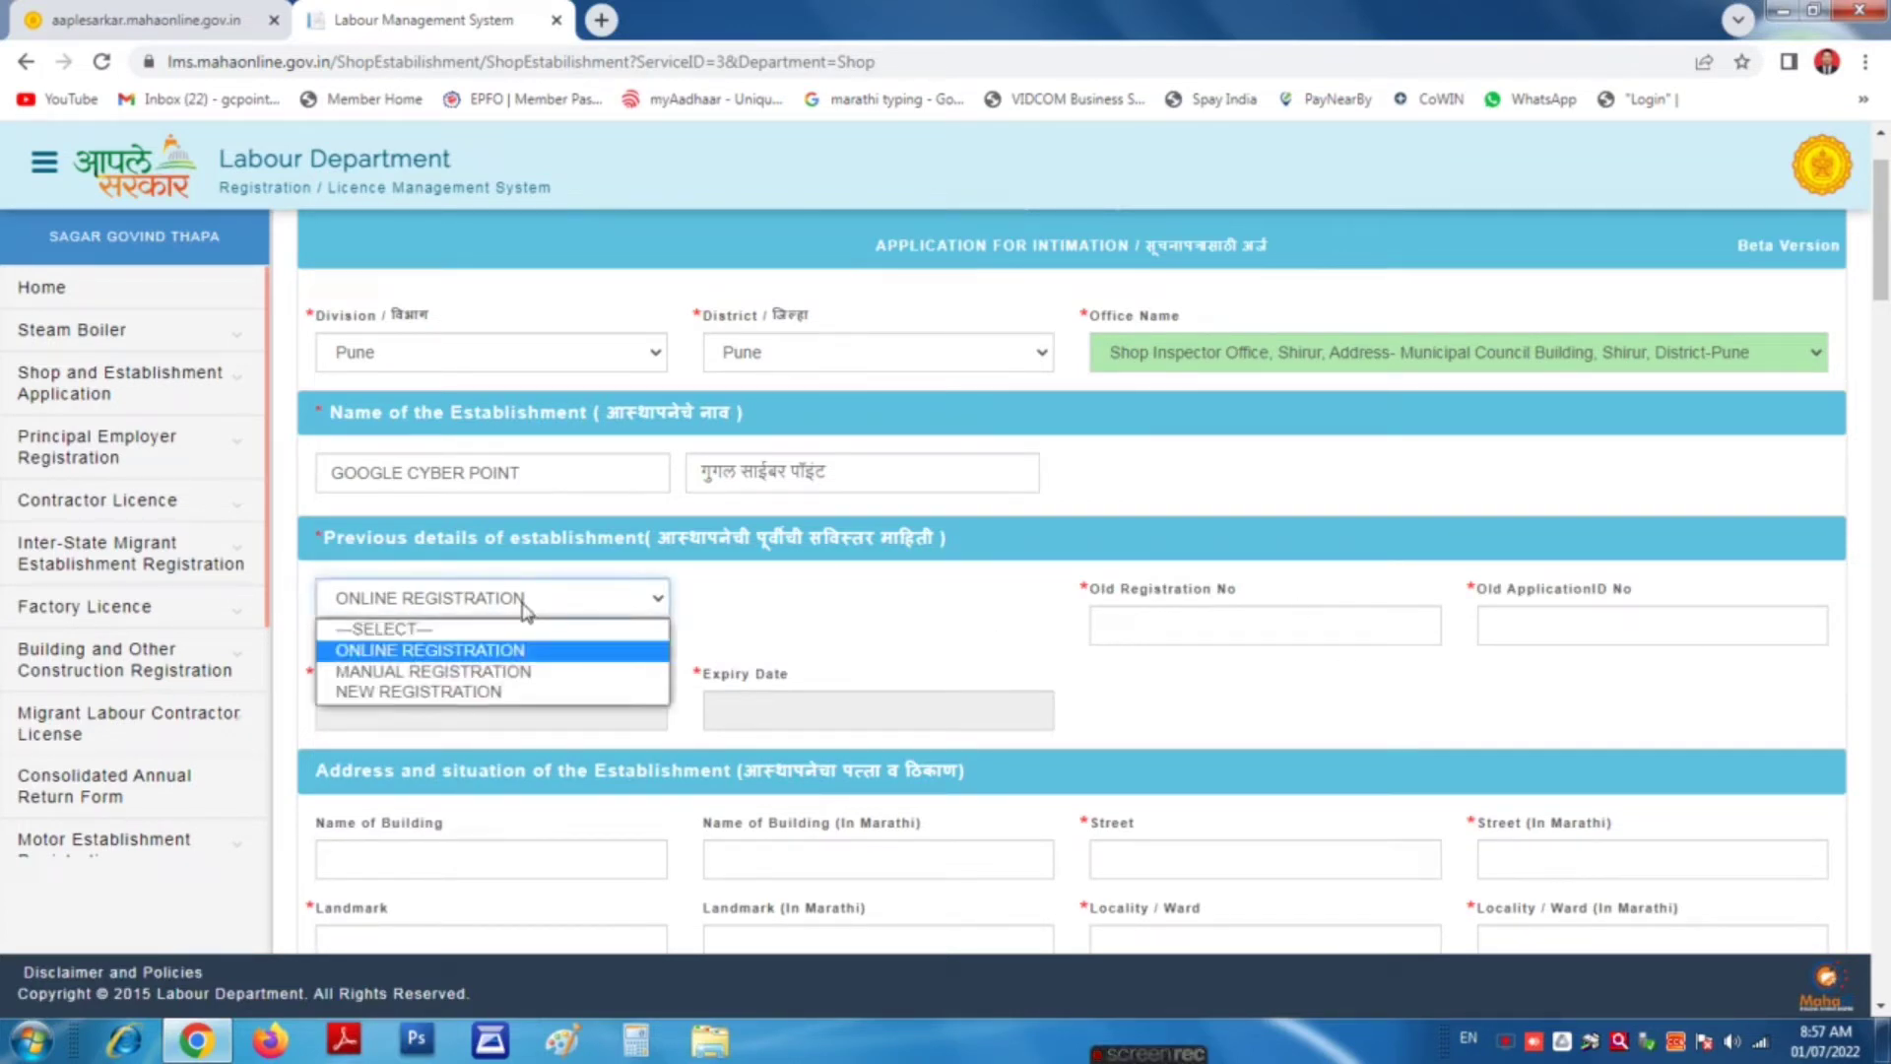
click(522, 692)
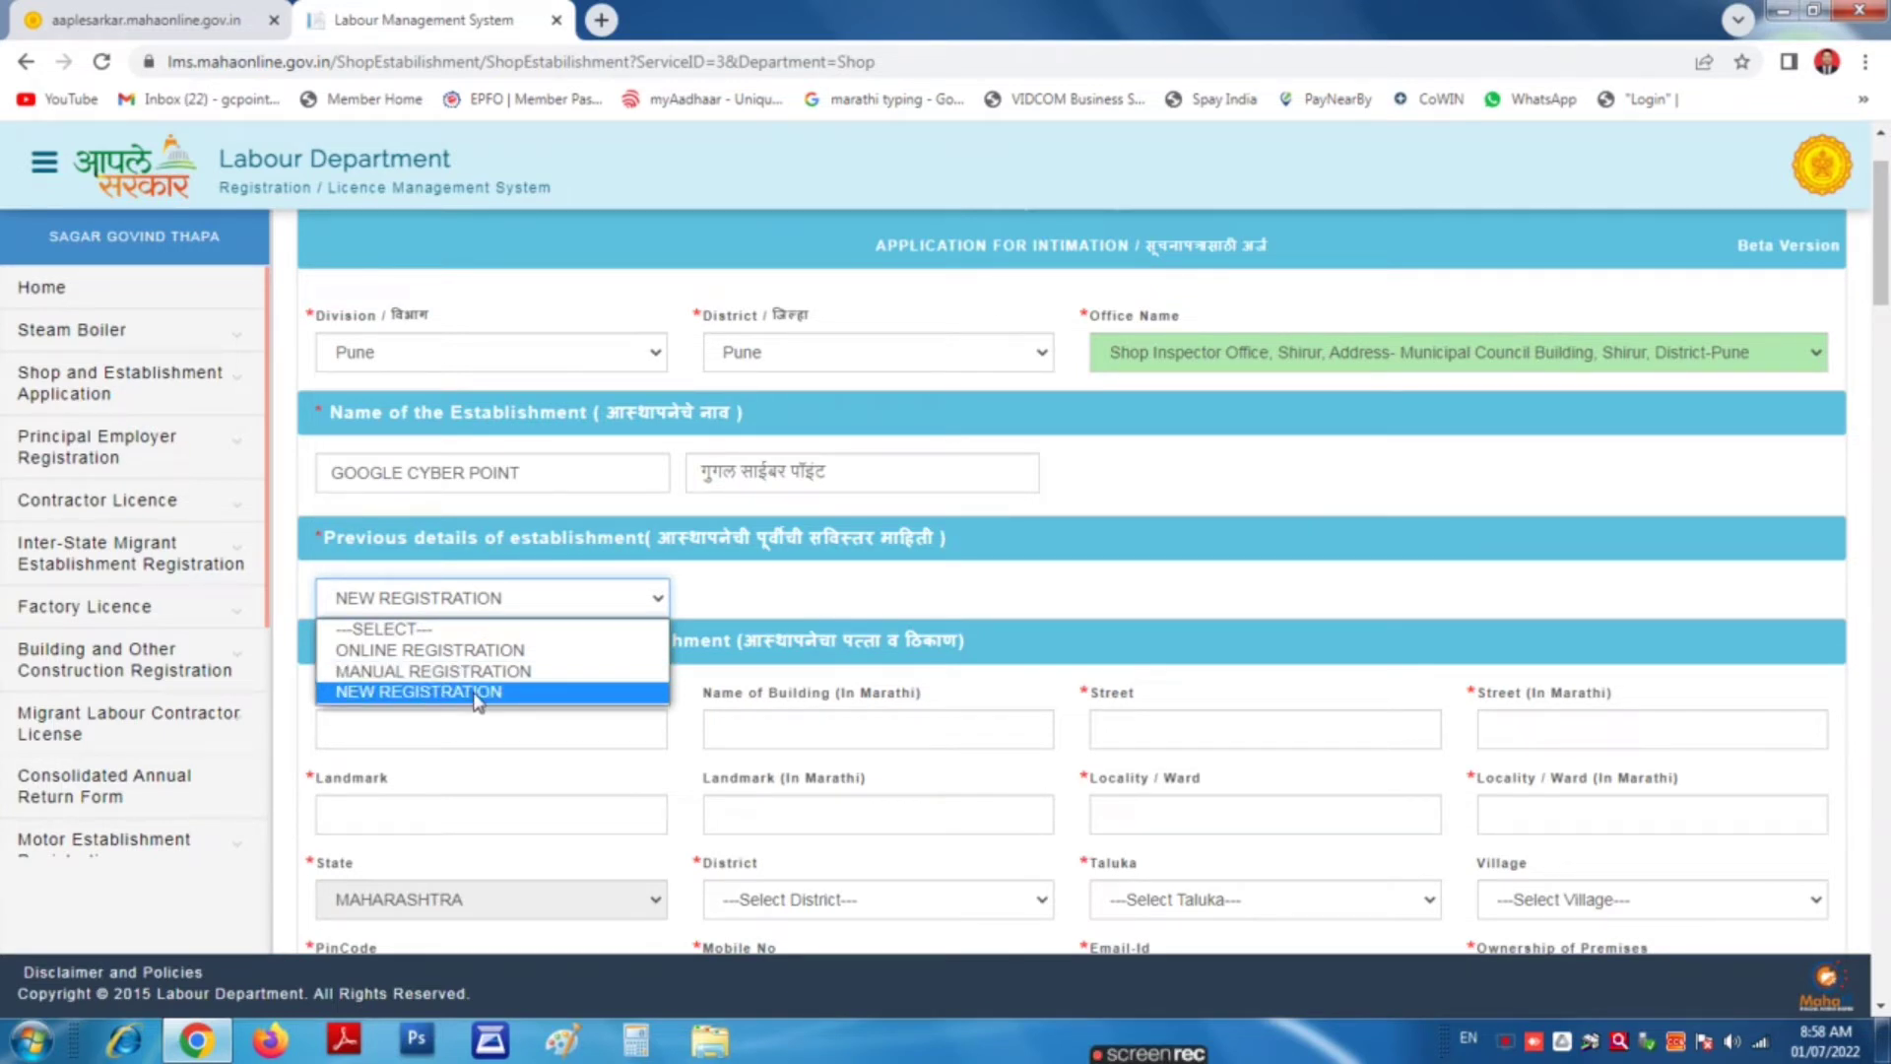
click(475, 693)
- Paste the establishment's street address and move through the remaining address fields
scroll(954, 595, down, 1)
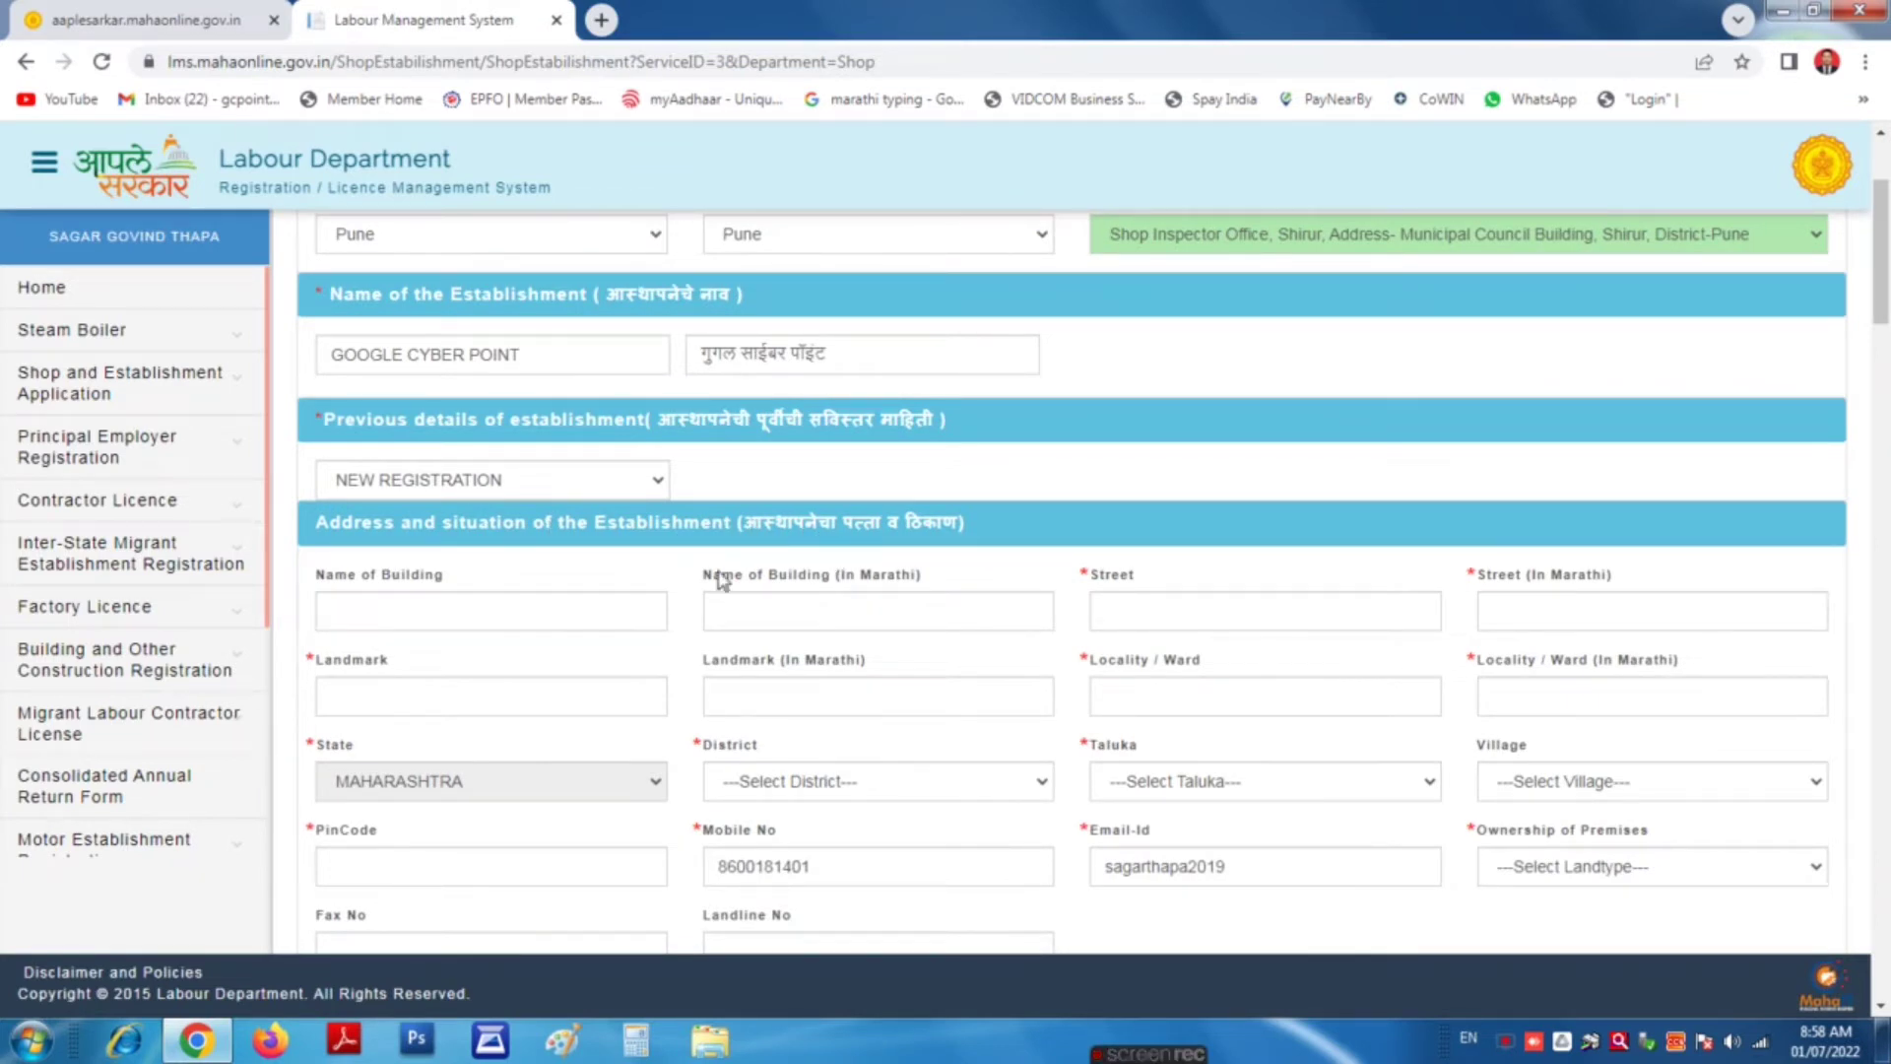
scroll(1411, 678, down, 2)
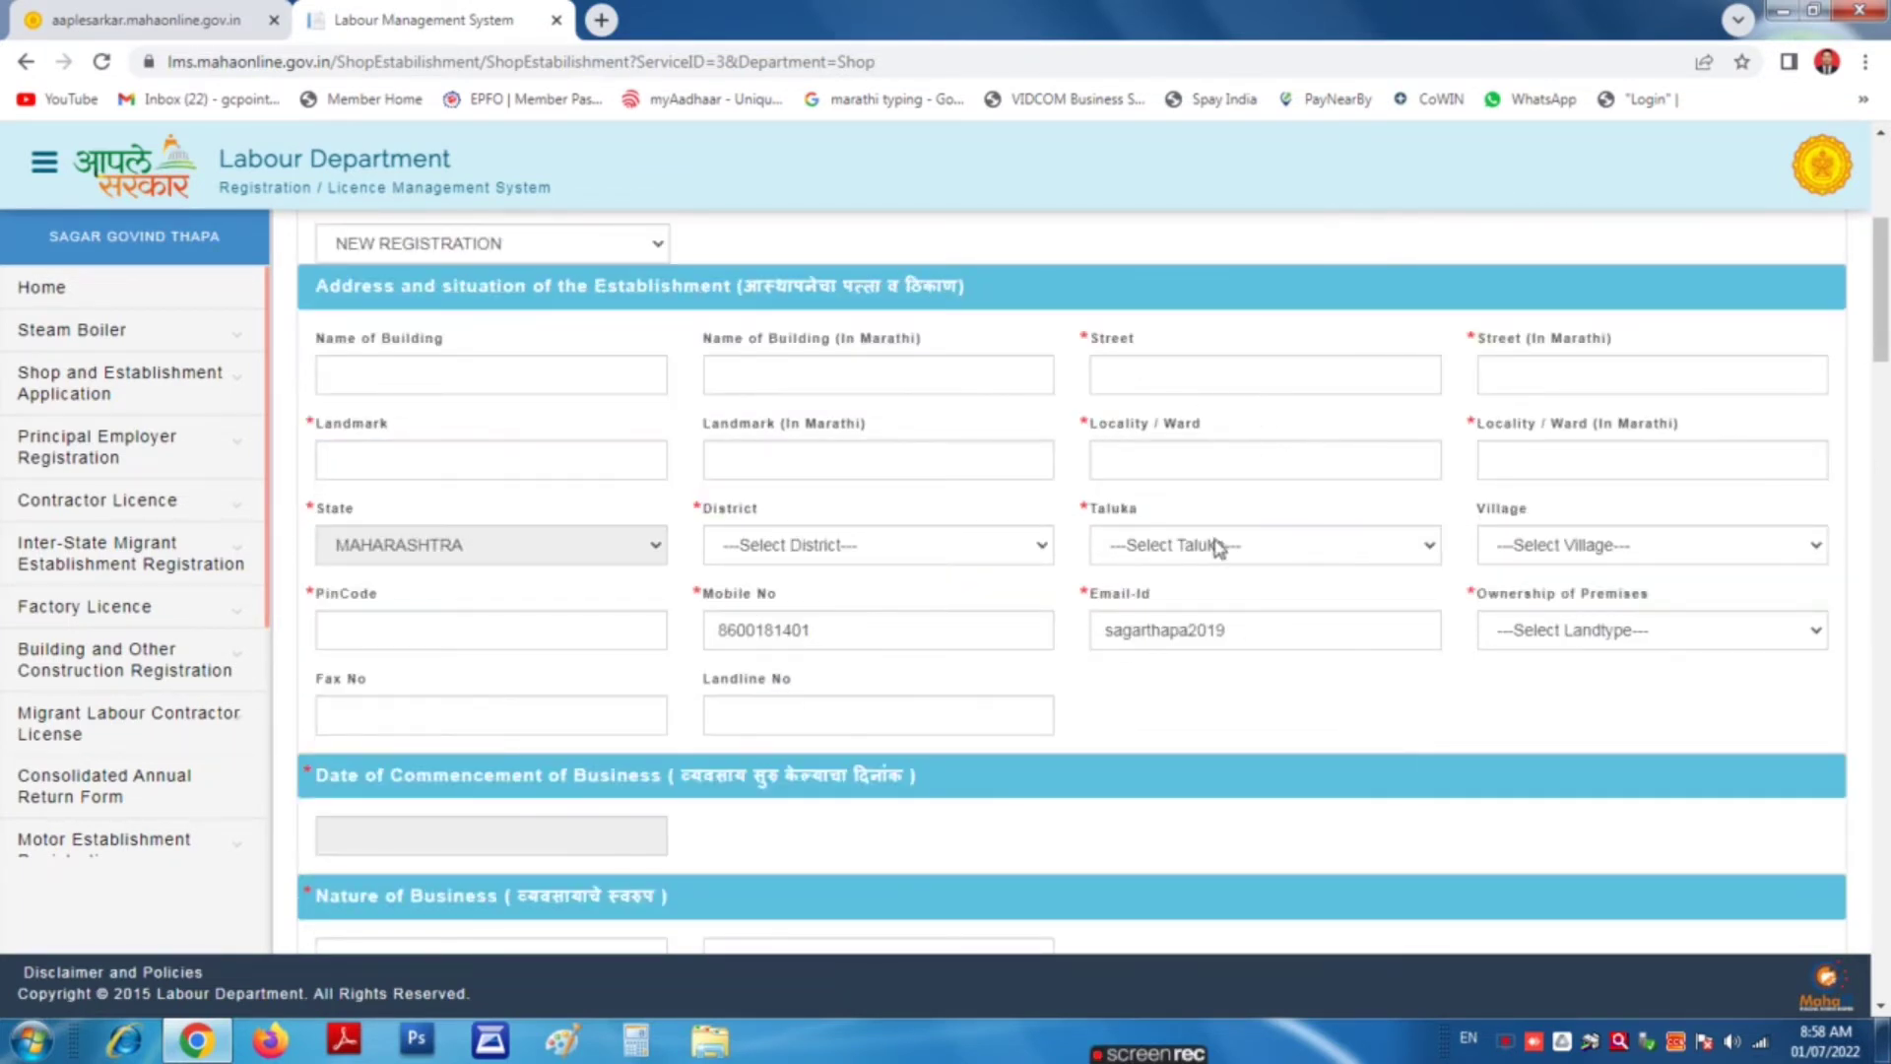
click(1409, 363)
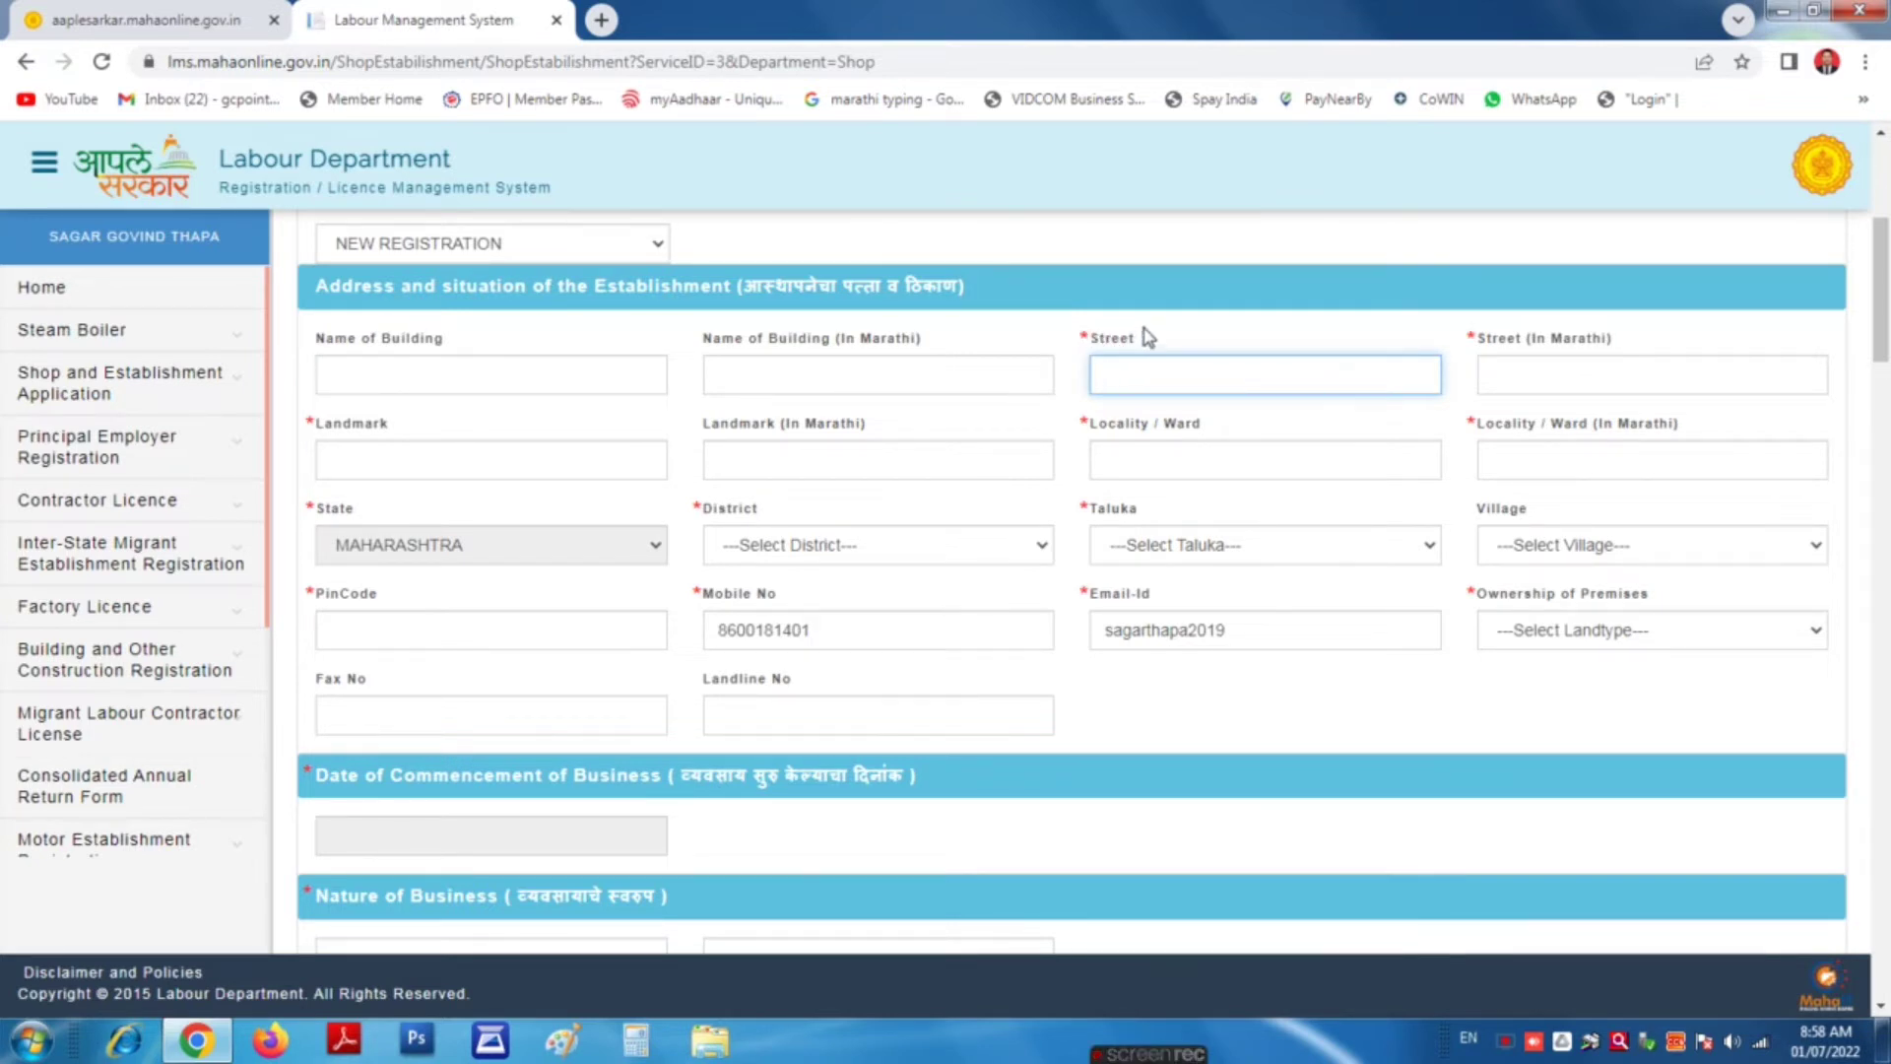
click(1197, 368)
click(1206, 329)
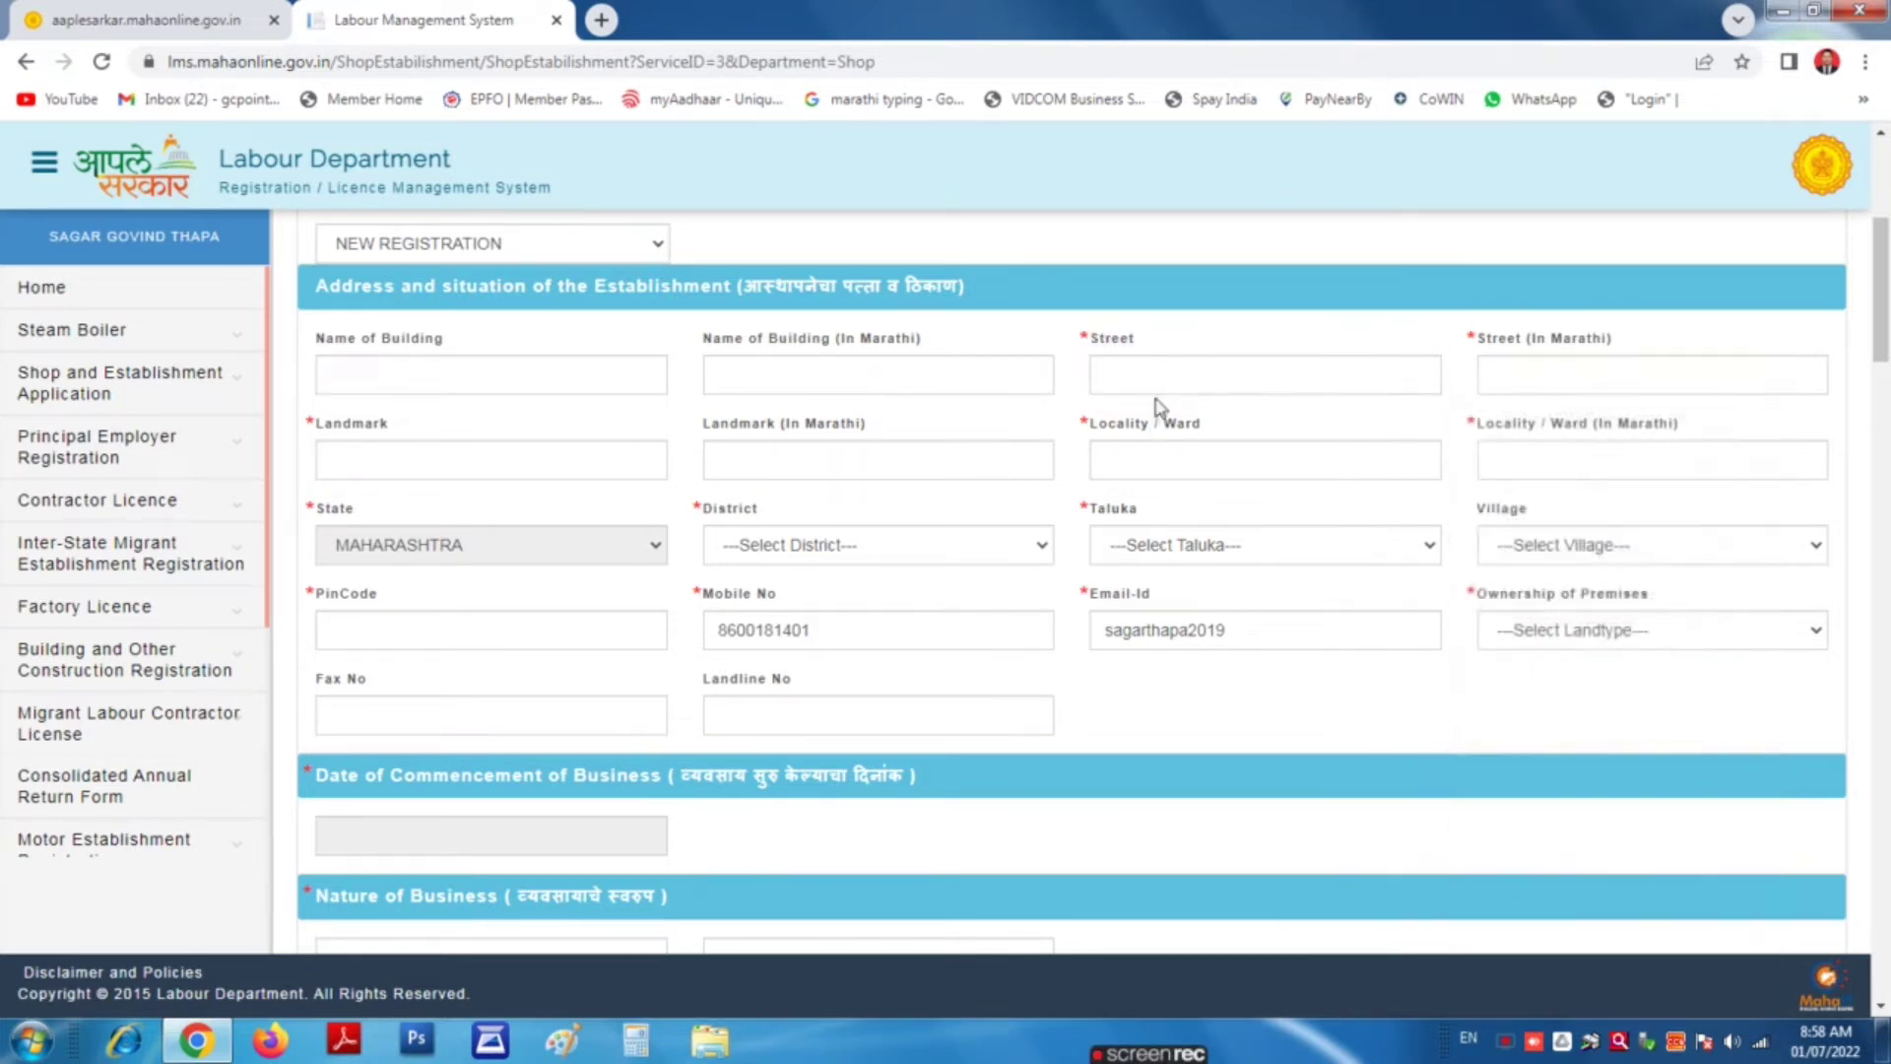
click(1141, 380)
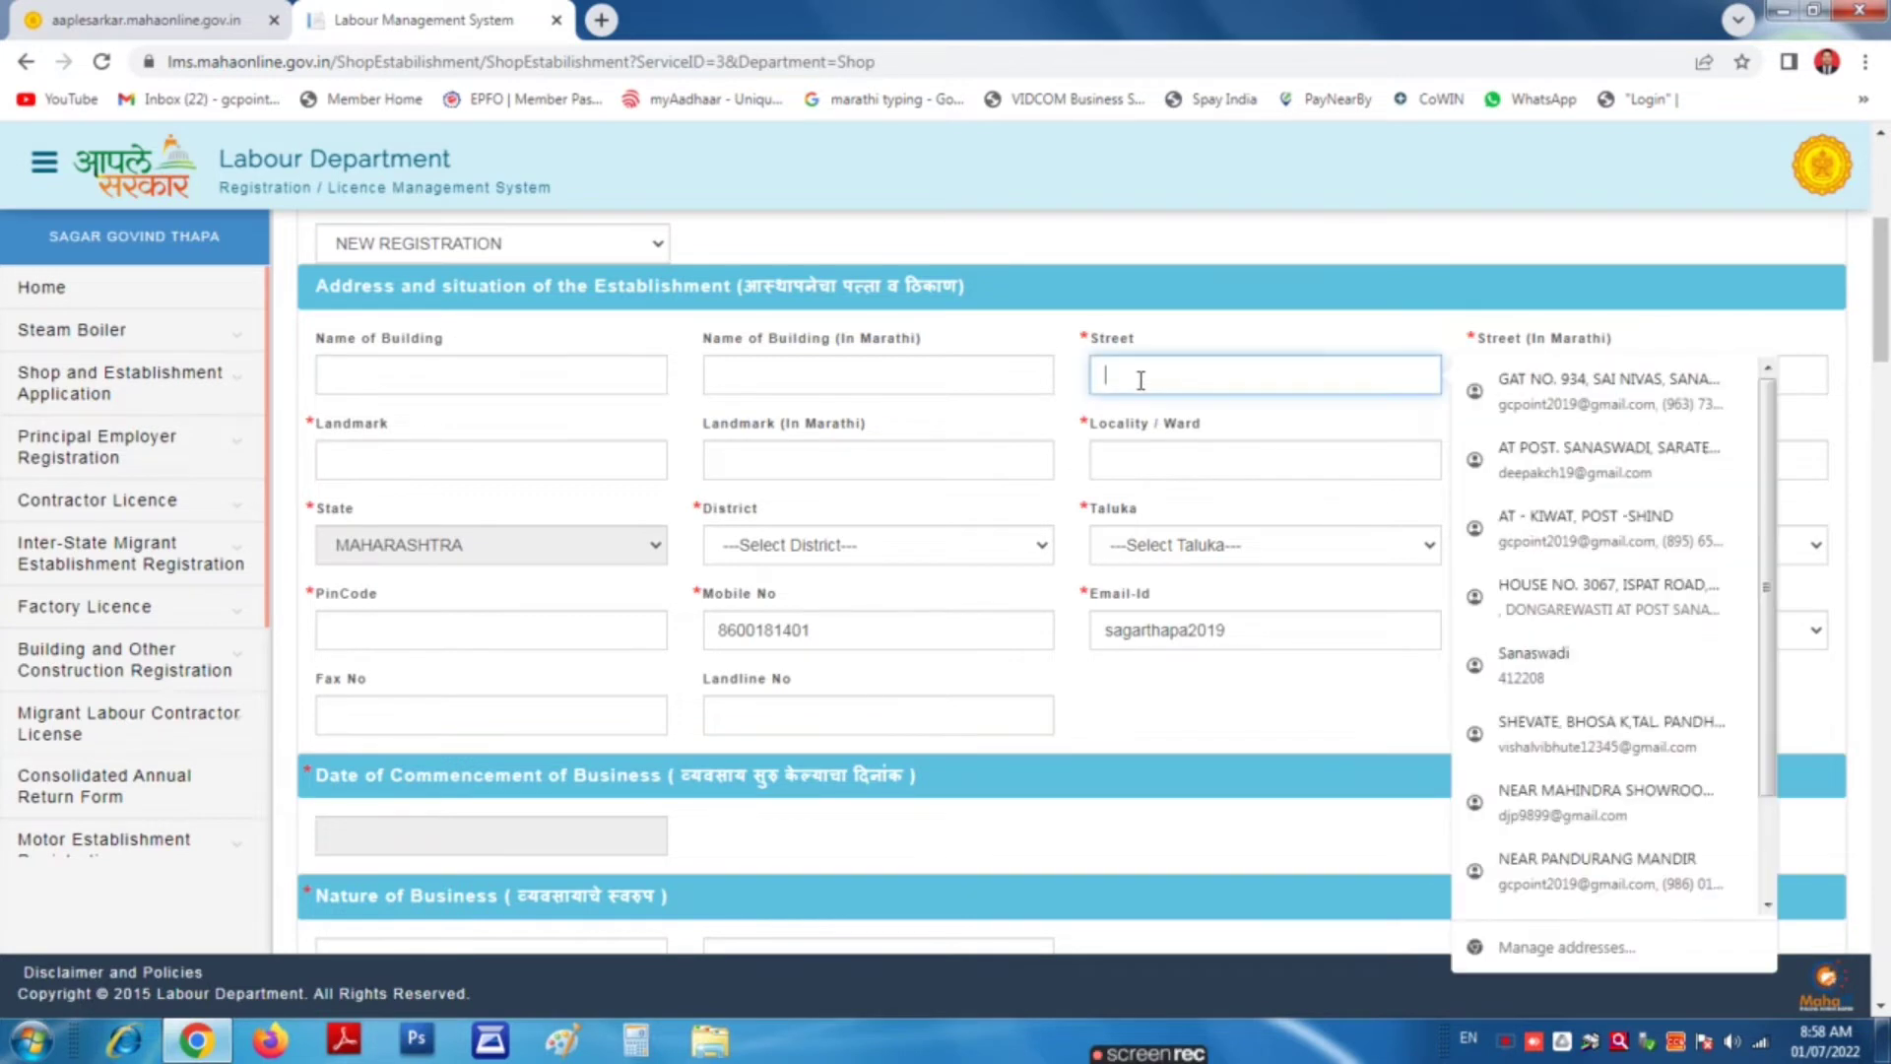
text(NARESHWAR ROAD)
key(Tab)
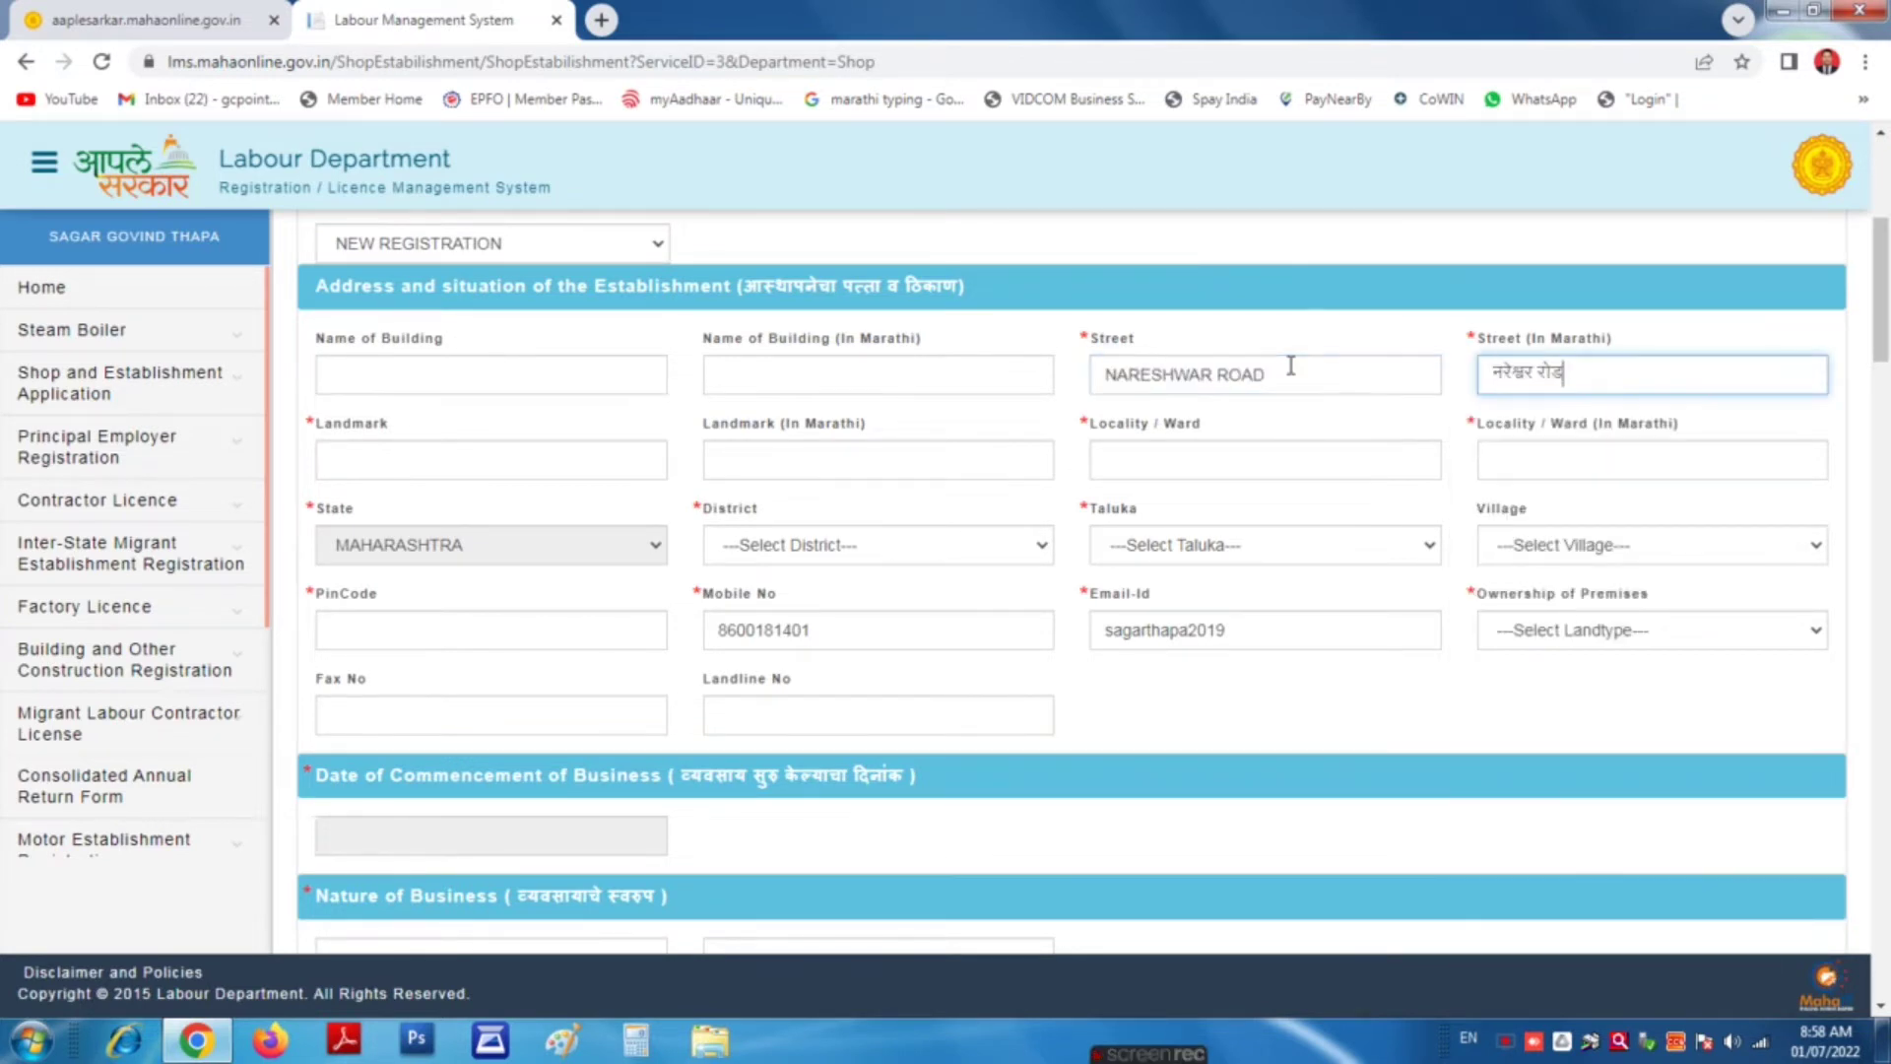
key(Tab)
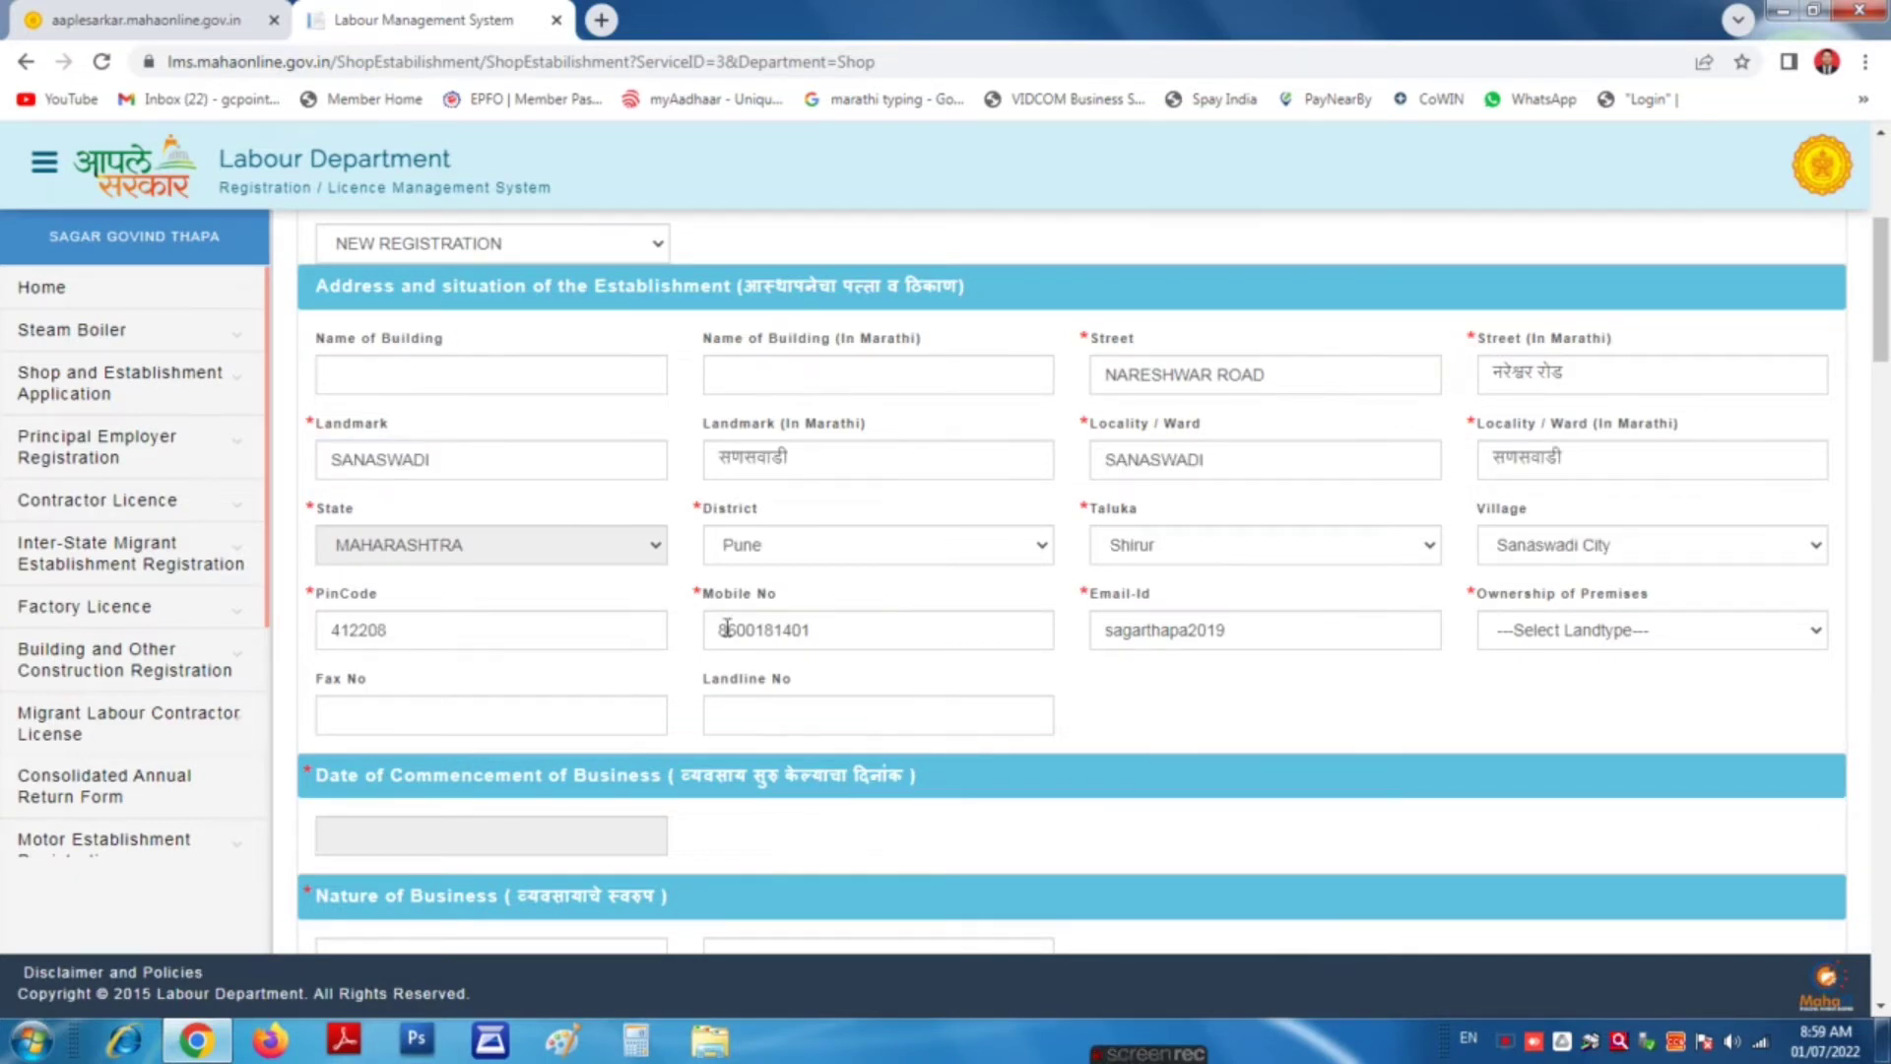
- Replace the old contact e-mail with the applicant's e-mail address
drag(911, 631, 706, 631)
click(953, 642)
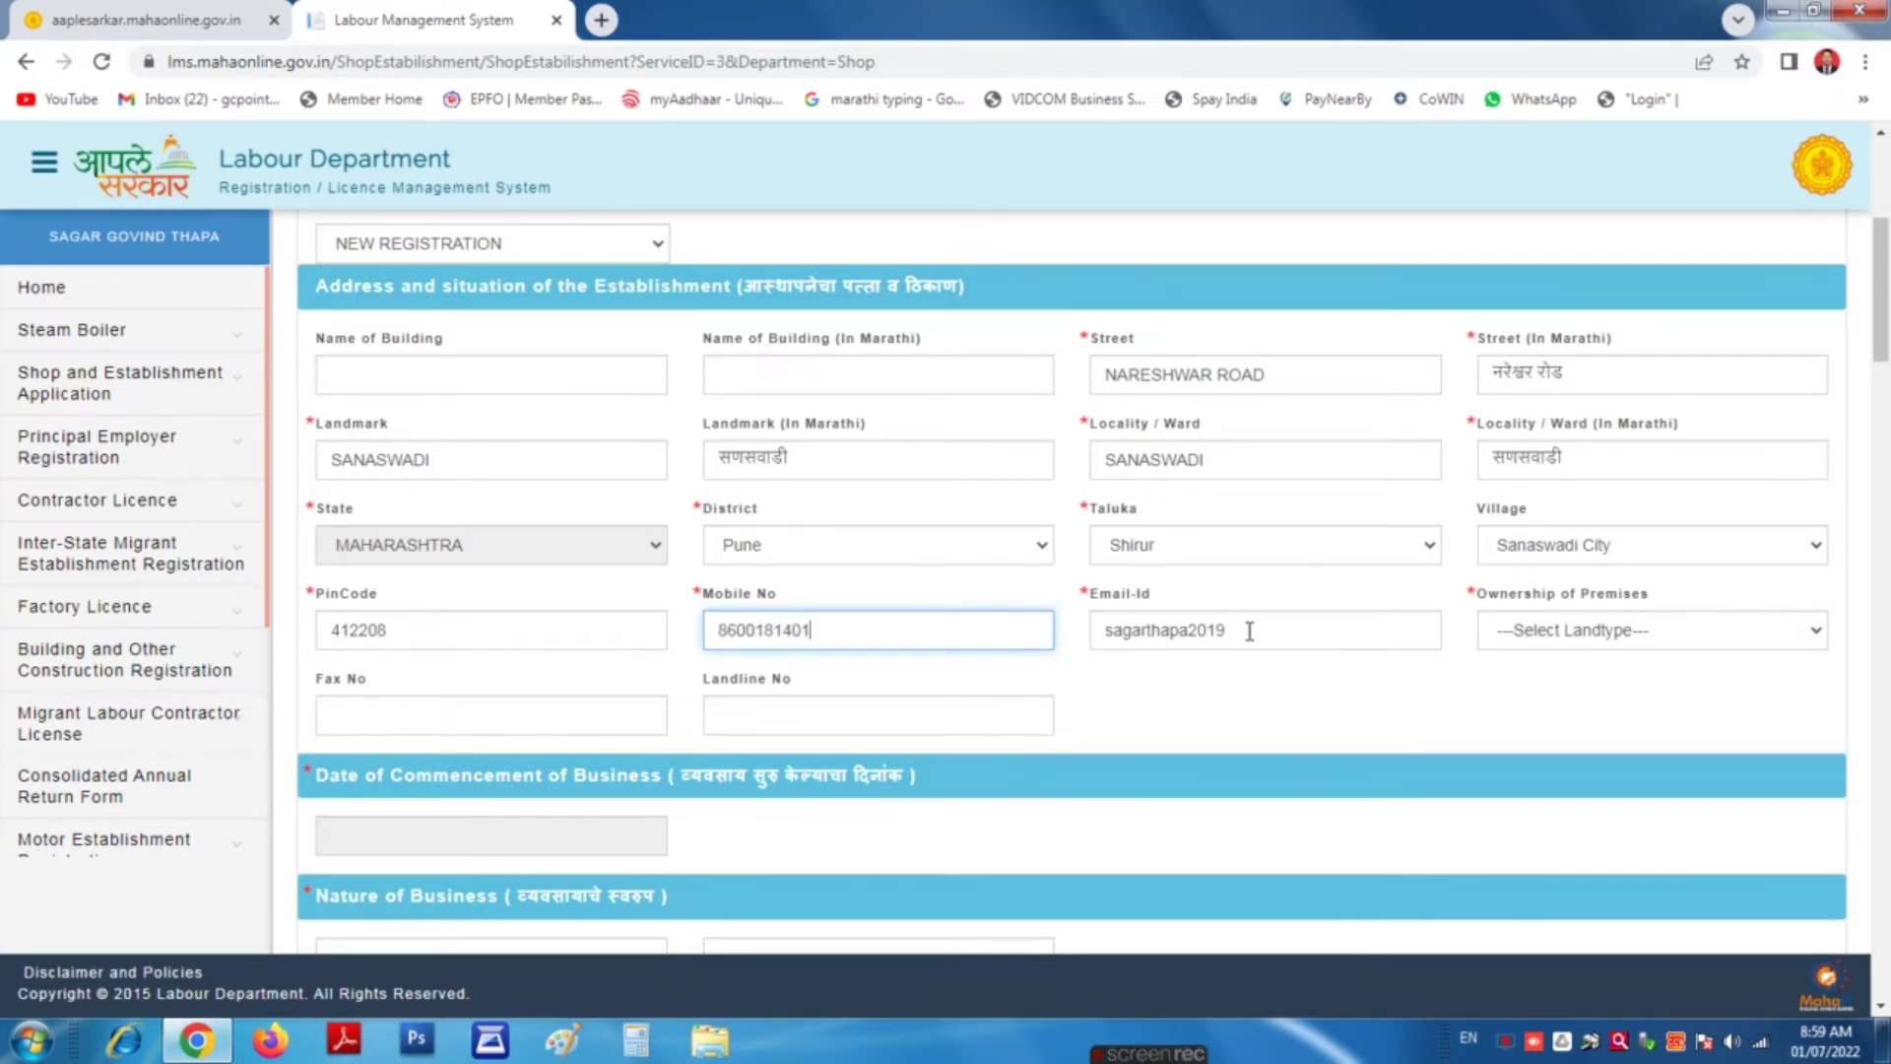
drag(1237, 632, 1120, 634)
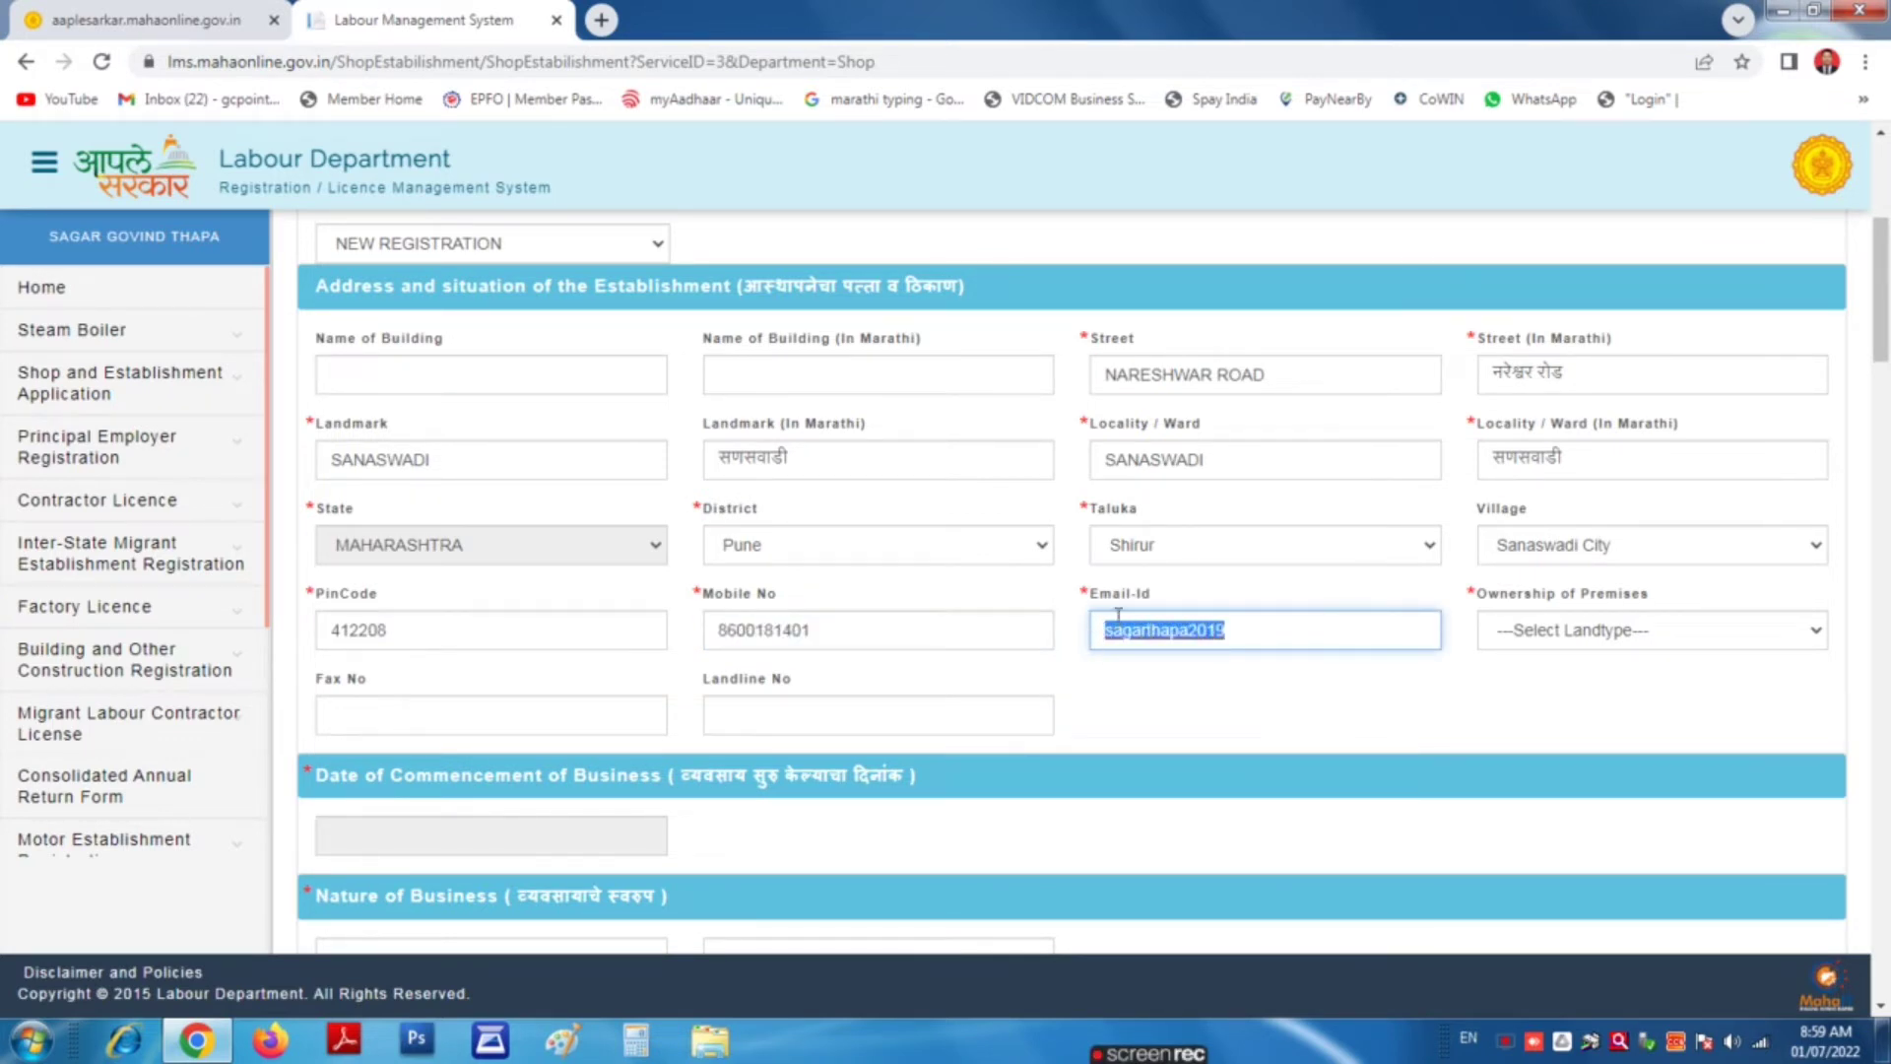
double_click(1257, 620)
key(BackSpace)
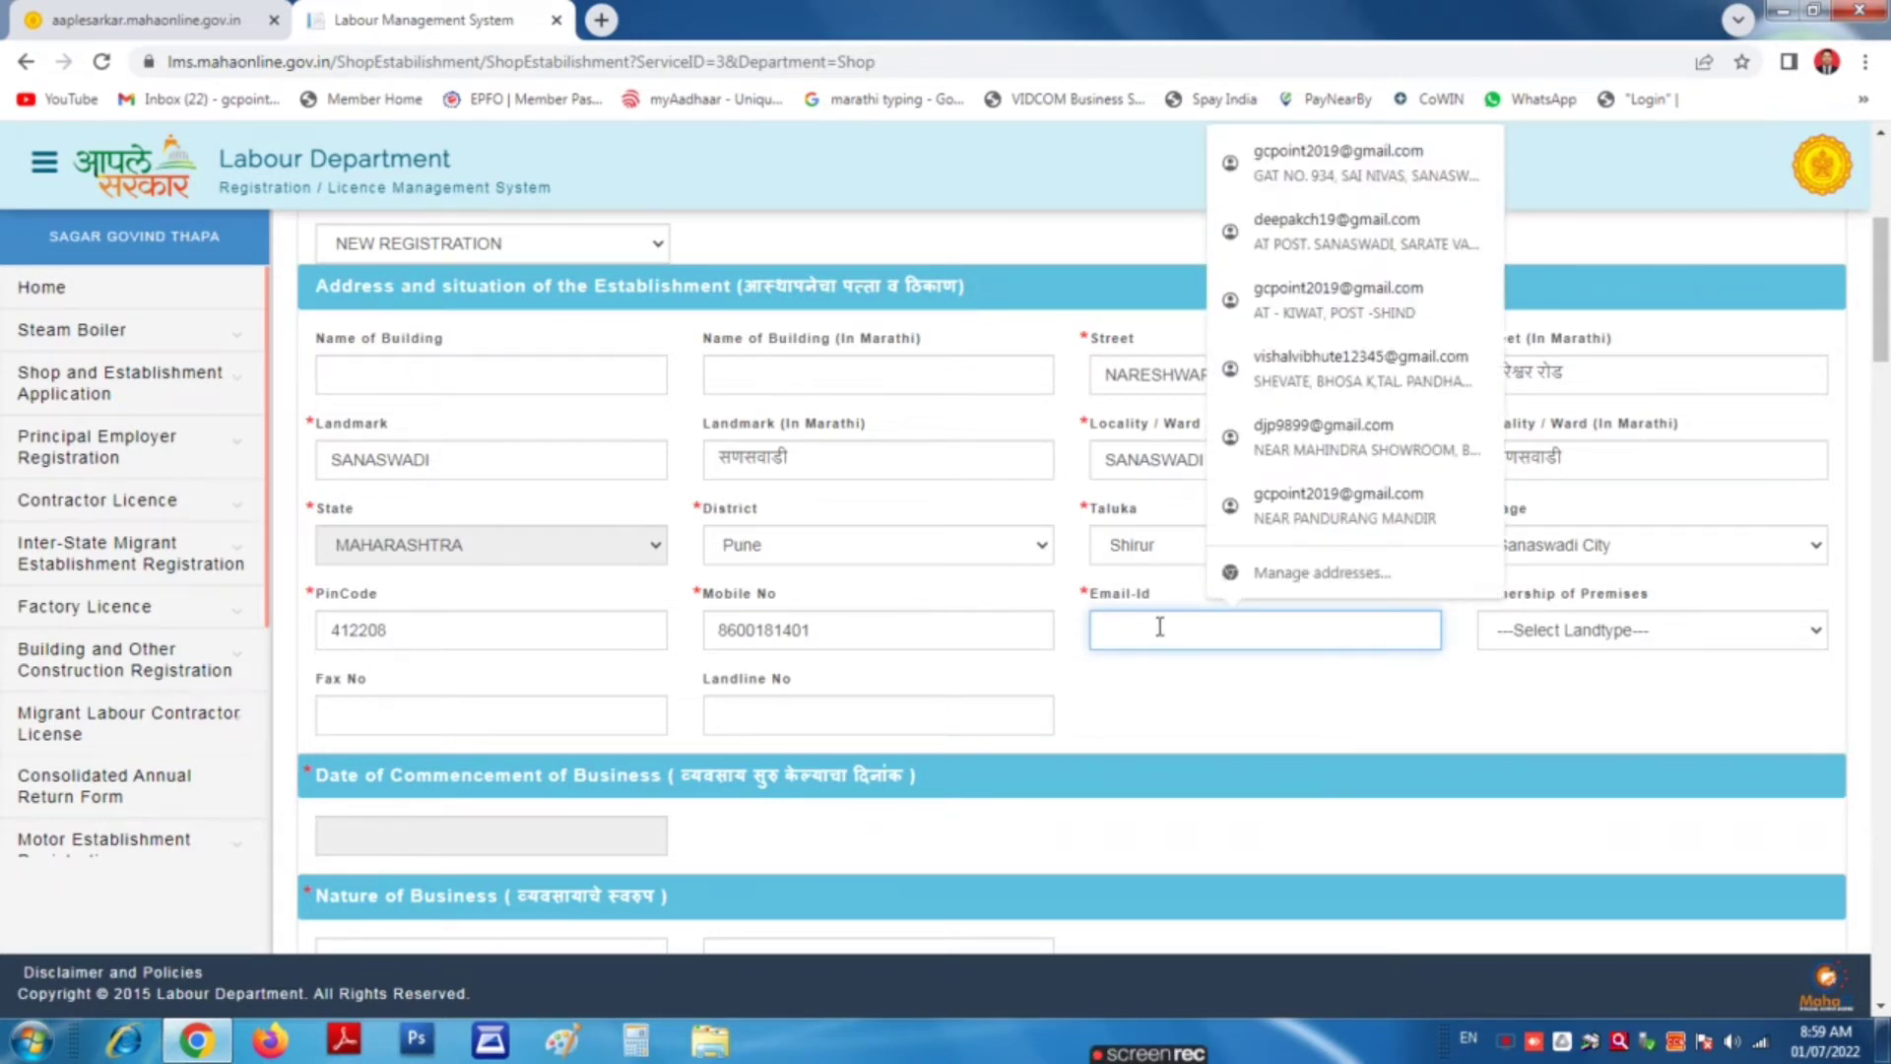
key(Tab)
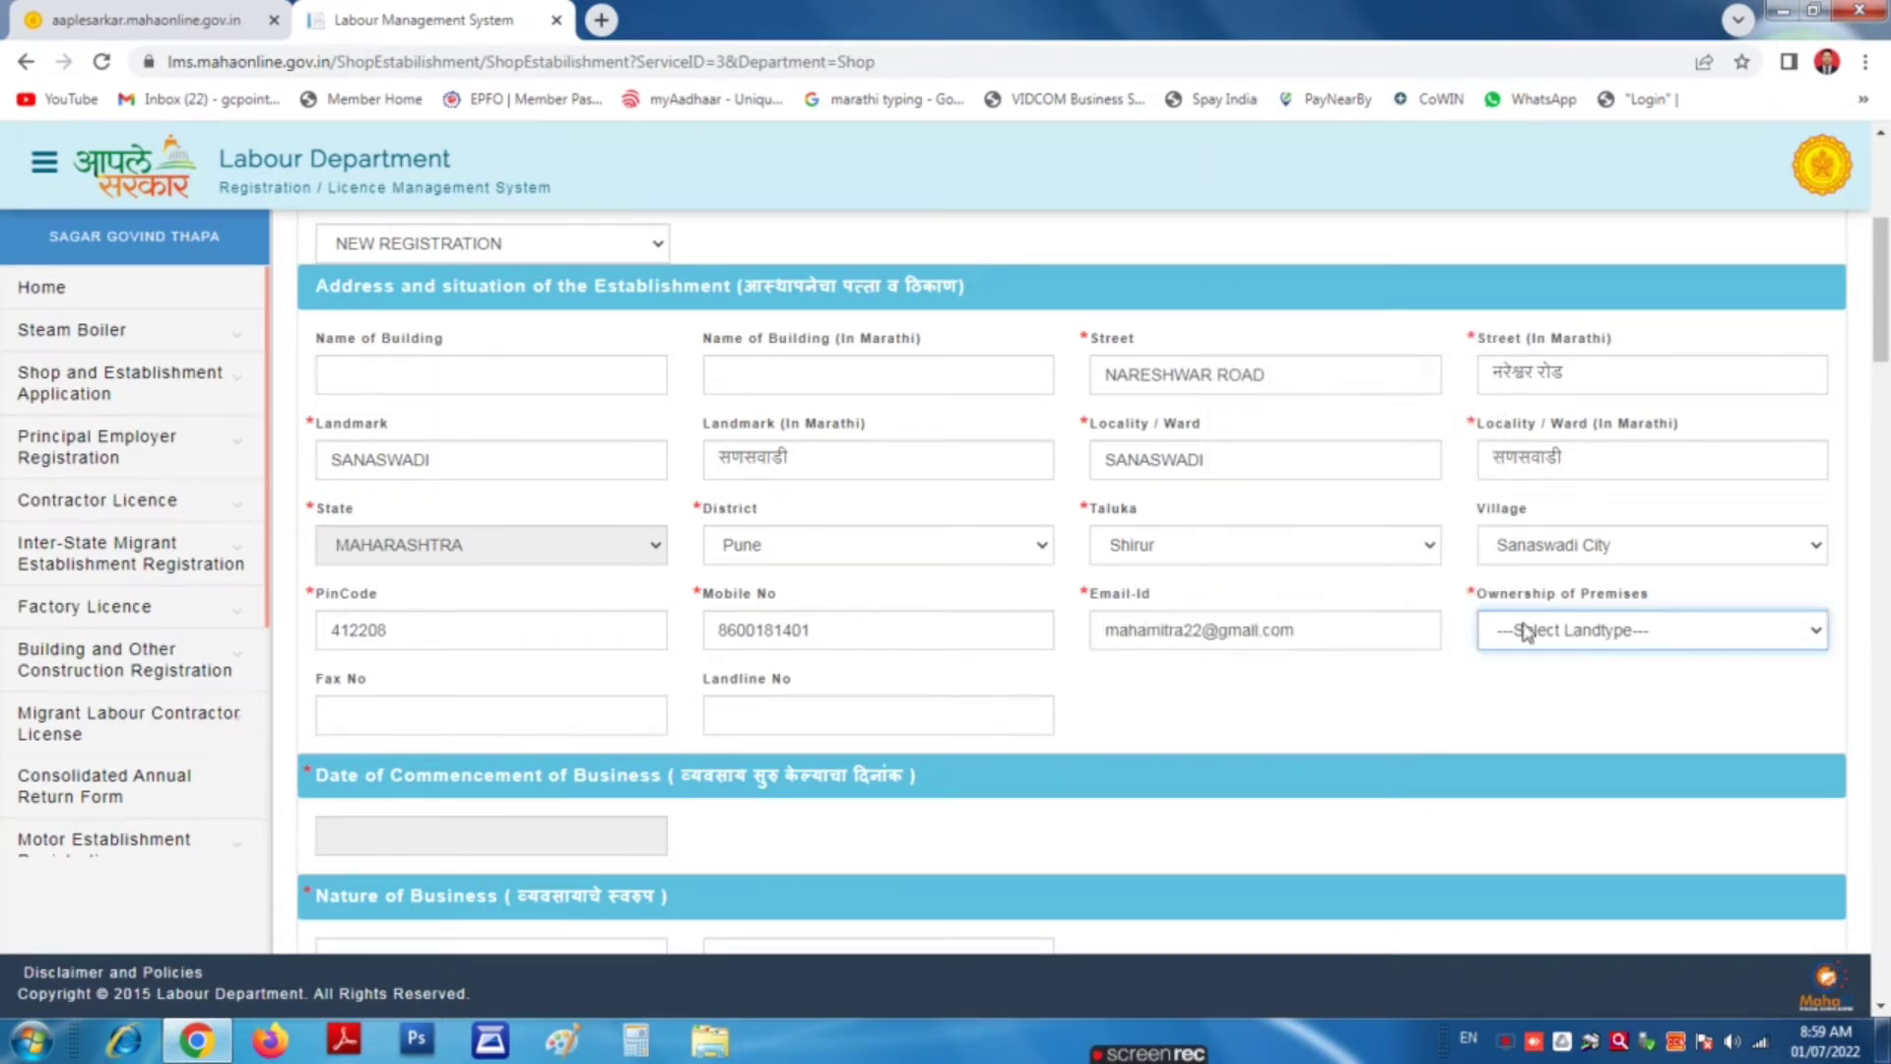
- Set Ownership of Premises to RENTAL
click(1589, 634)
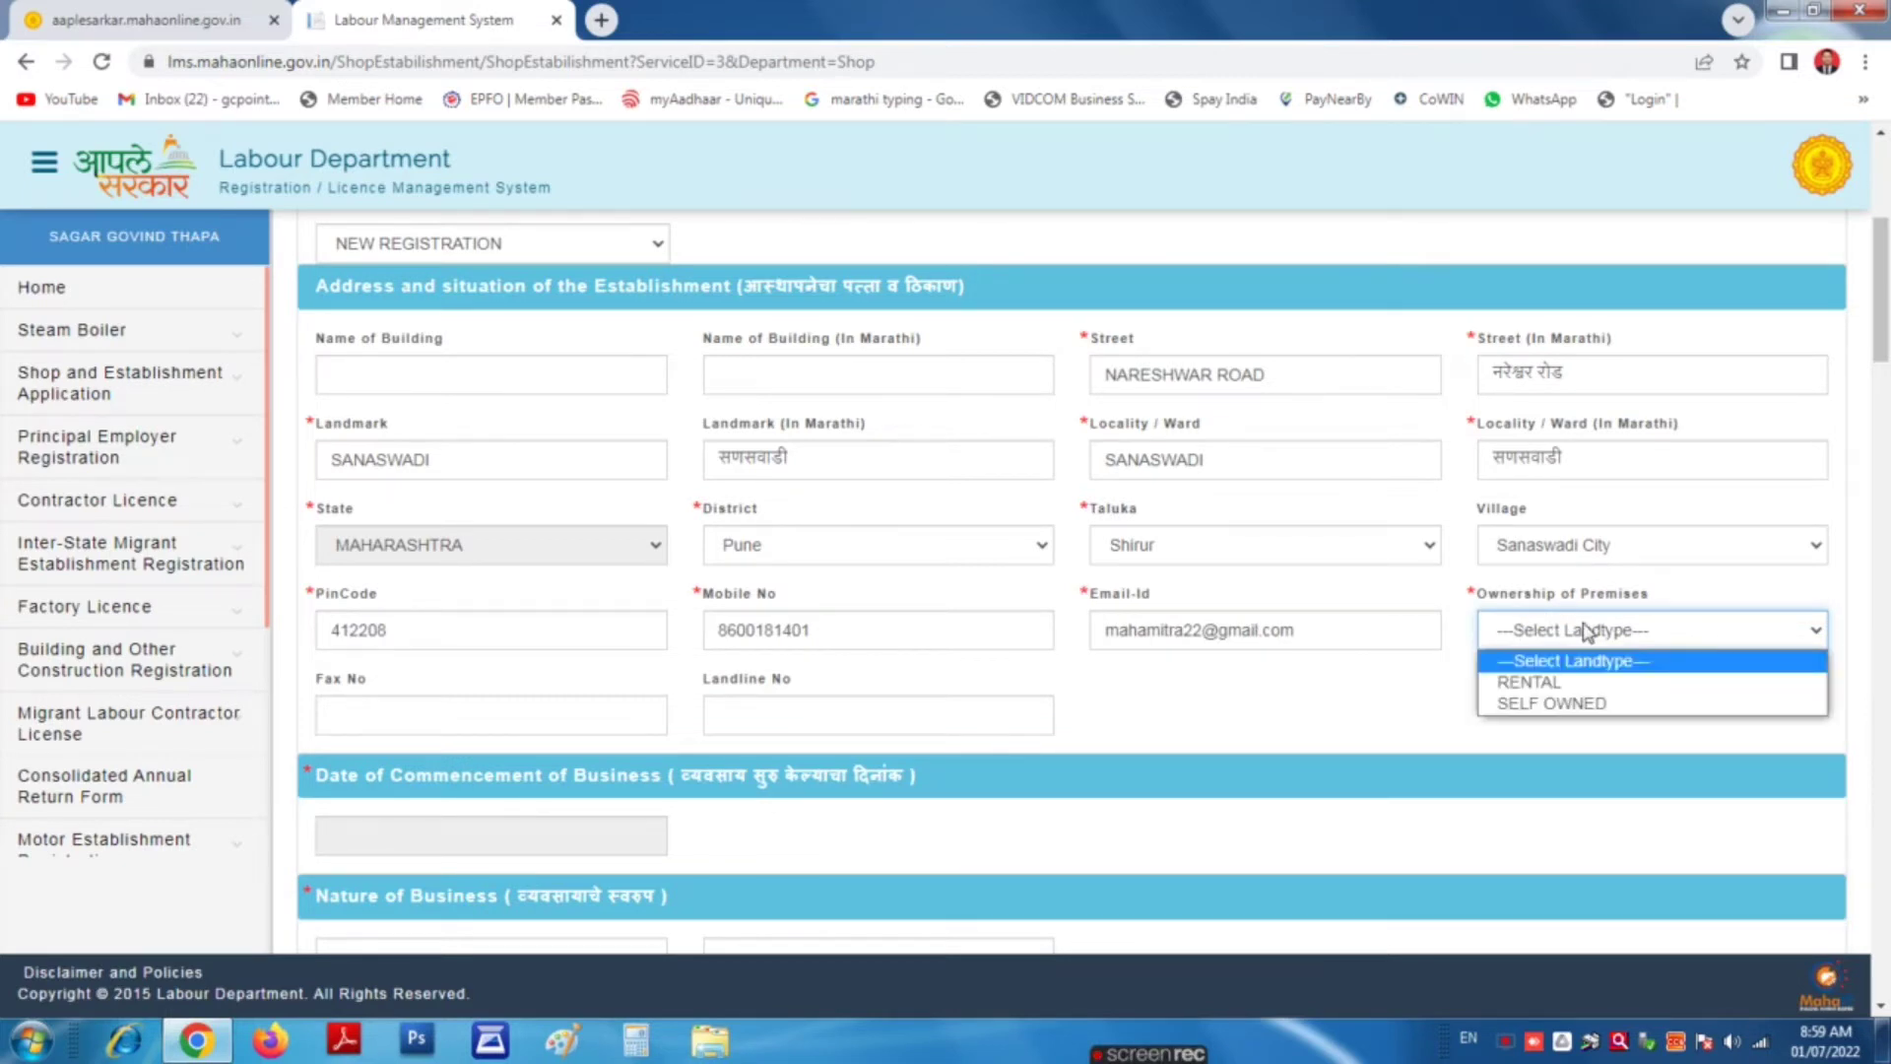
click(1551, 682)
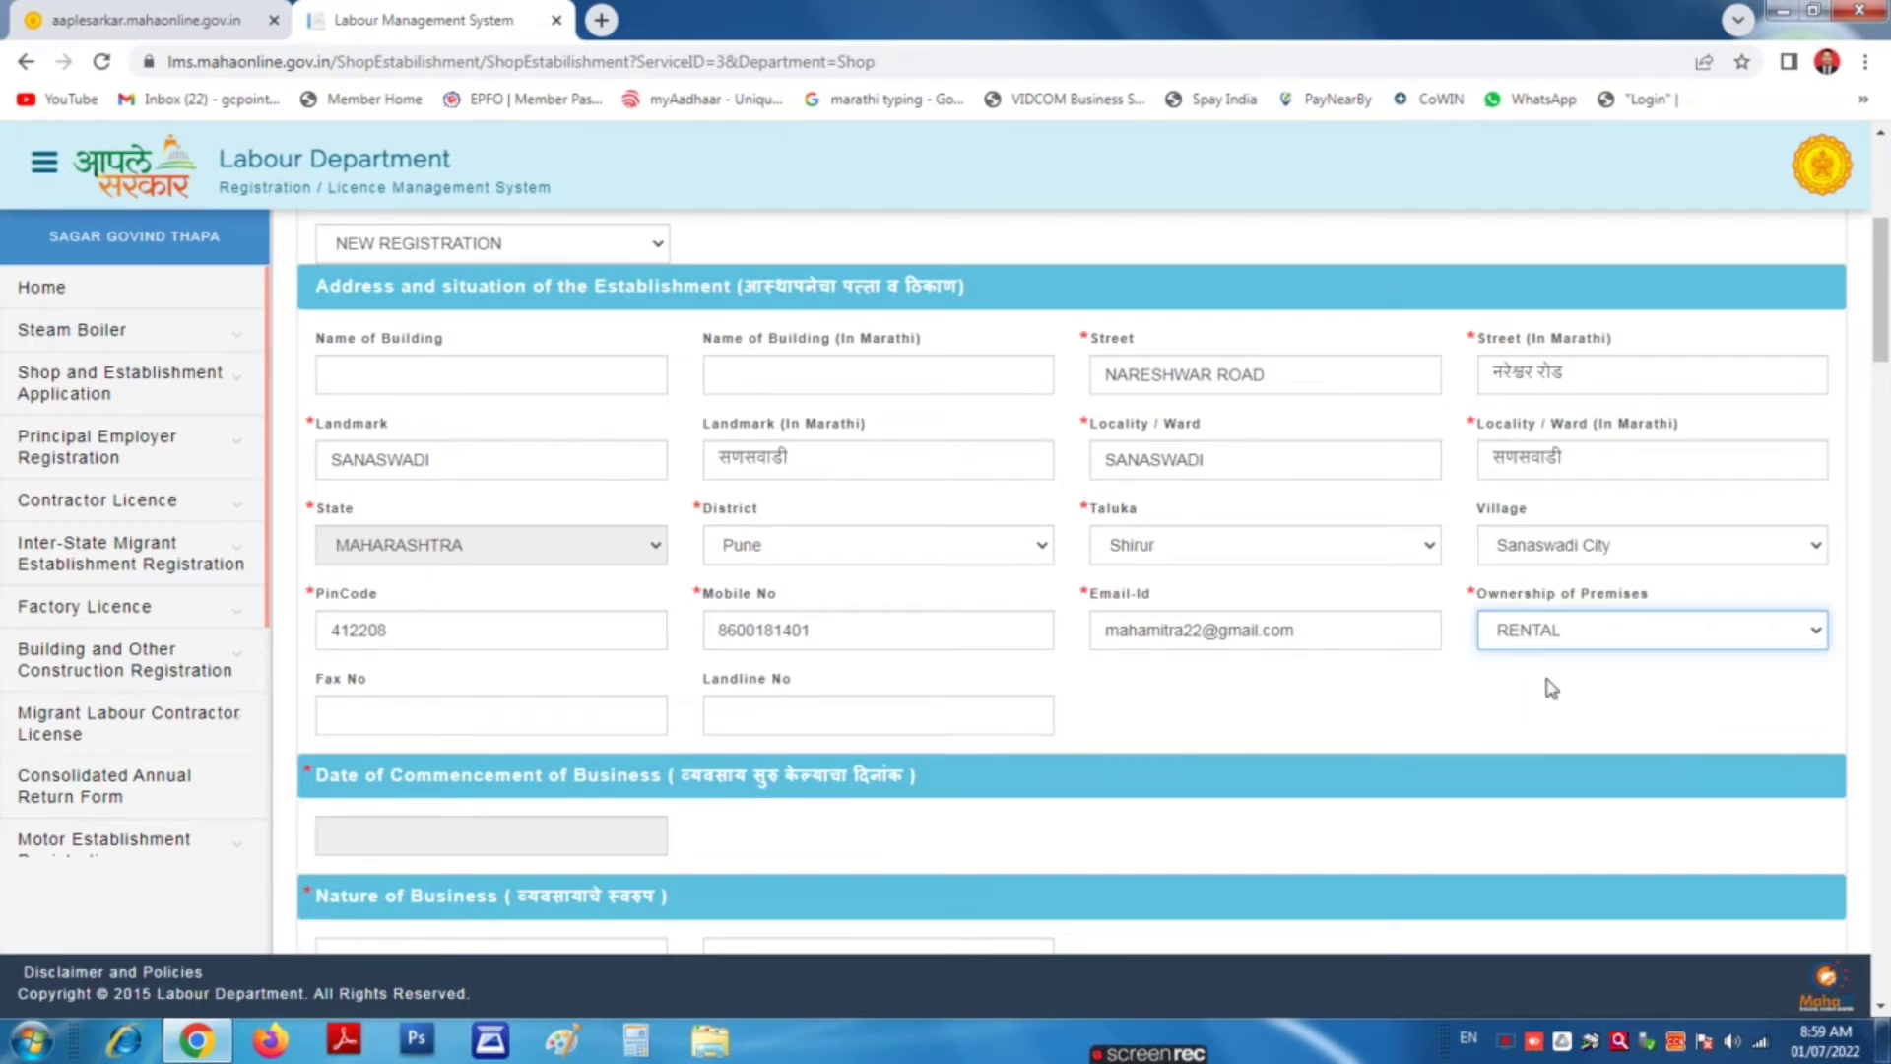
click(1594, 639)
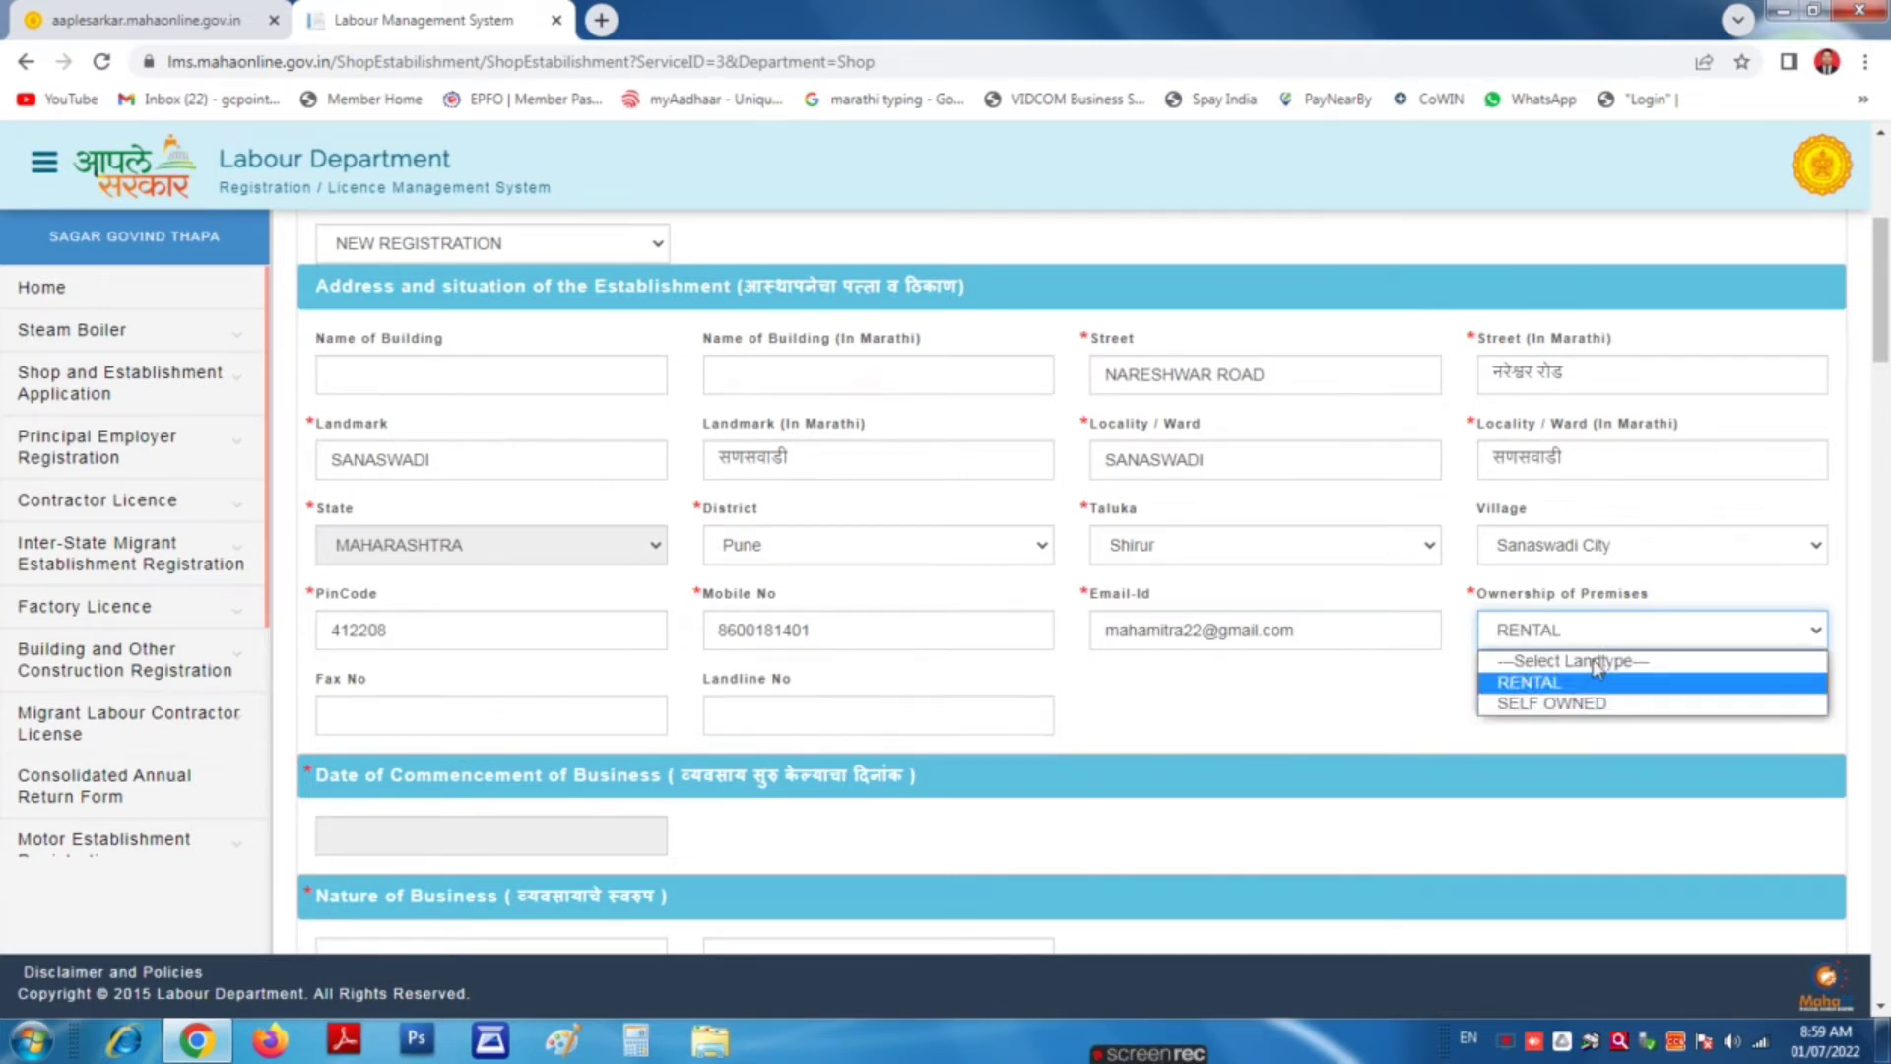
click(1538, 686)
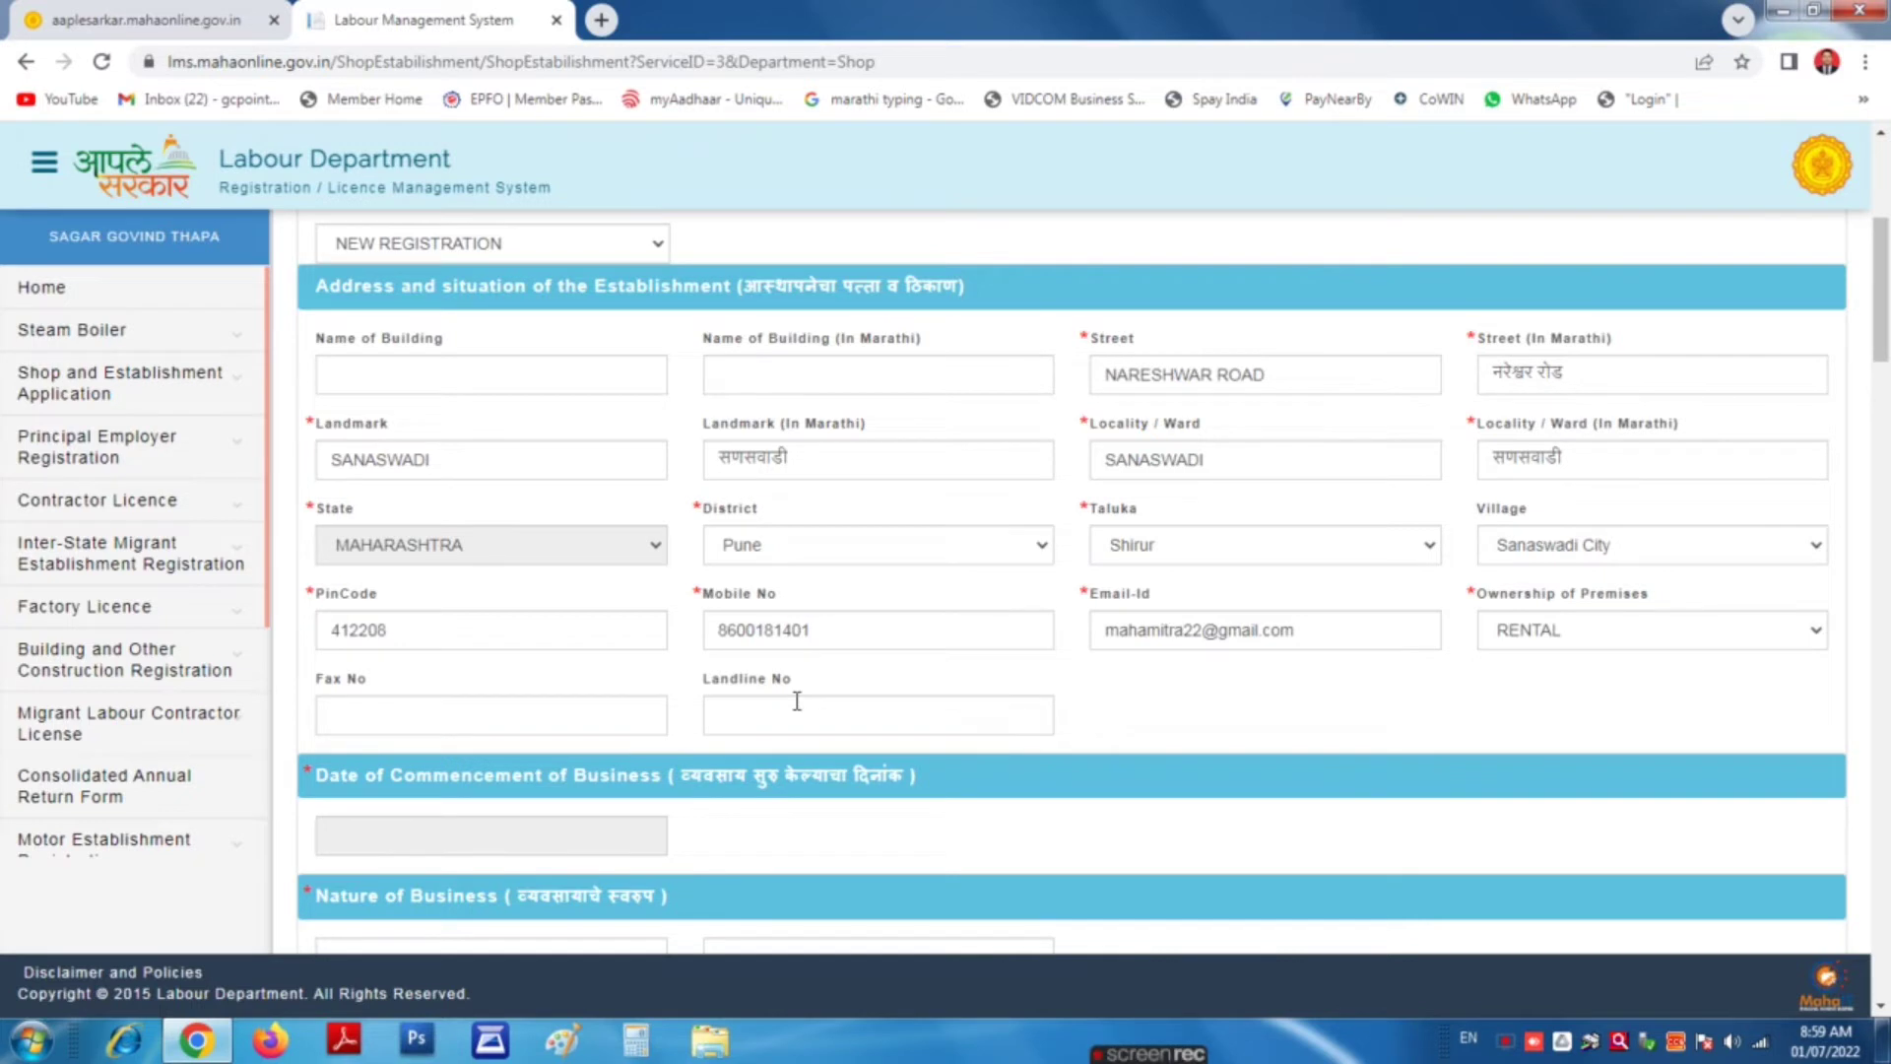
scroll(797, 701, down, 2)
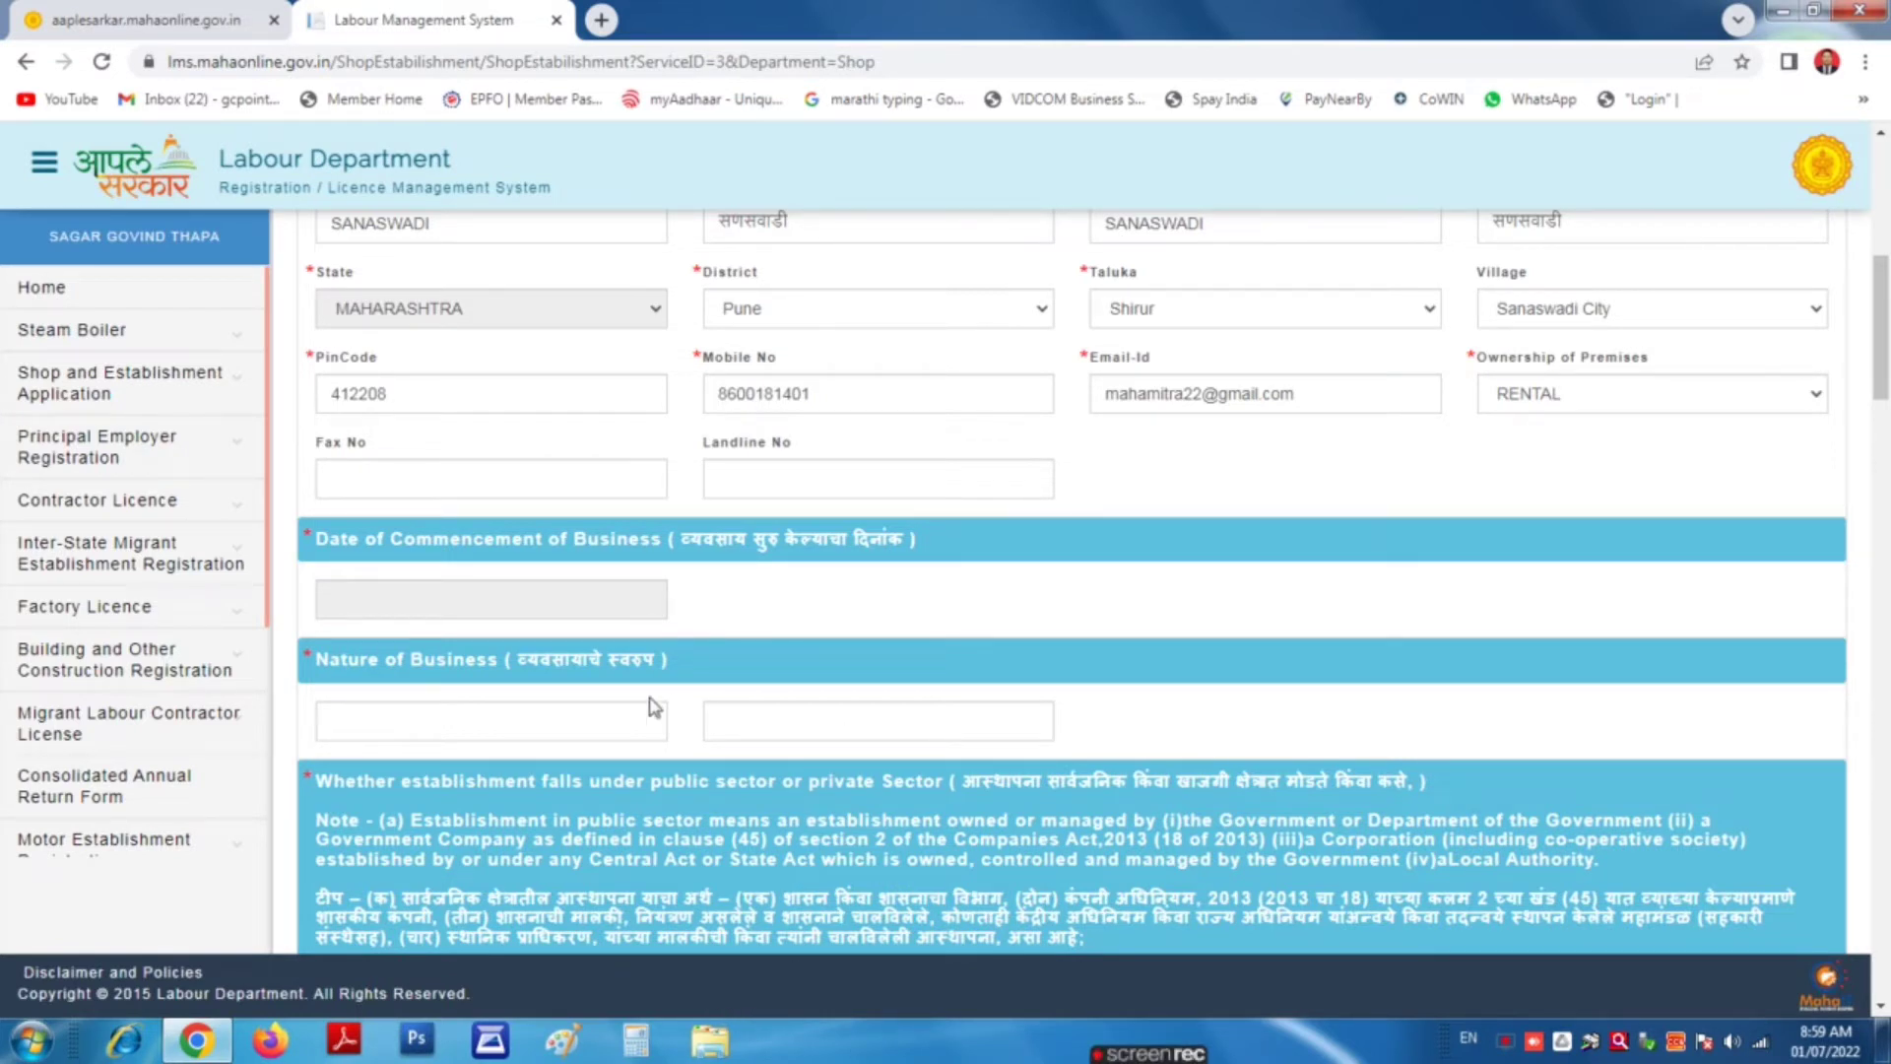
click(485, 607)
click(527, 670)
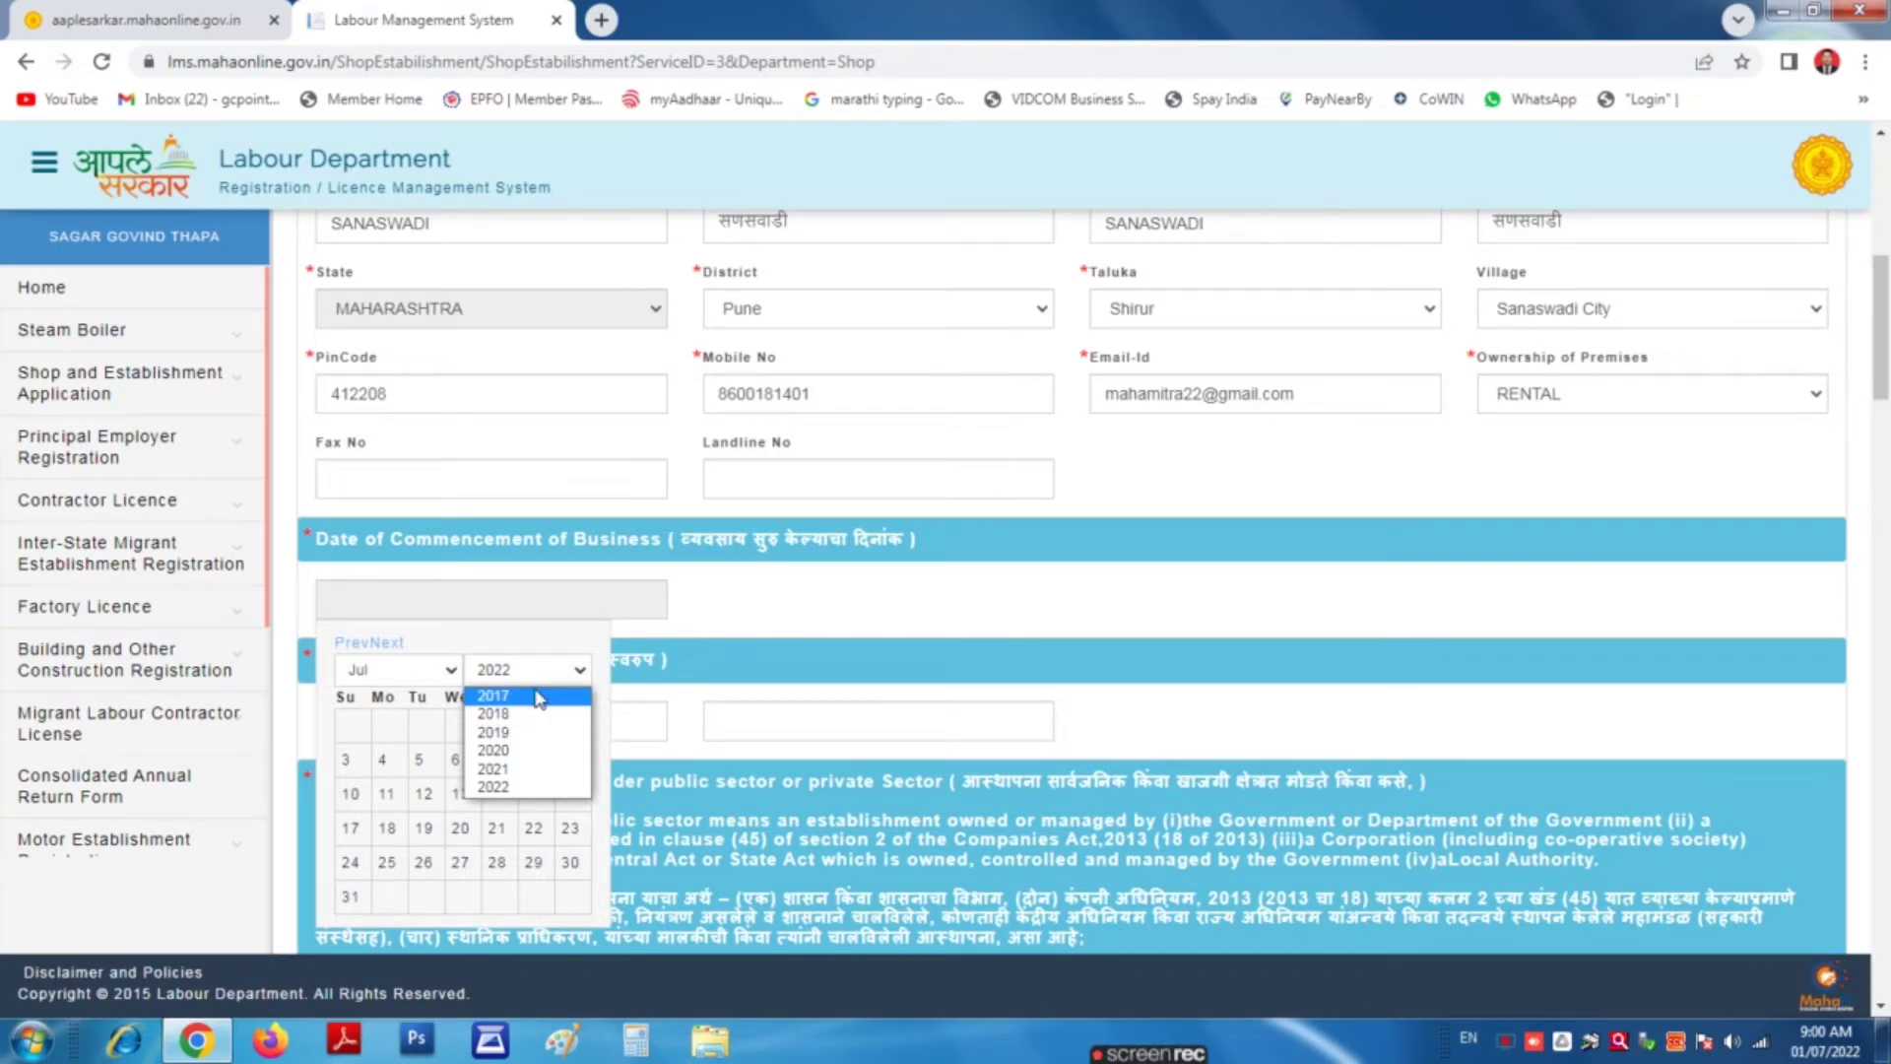
- Use the calendar's year and month lists to set Date of Commencement to 01/01/2020
click(539, 697)
click(522, 778)
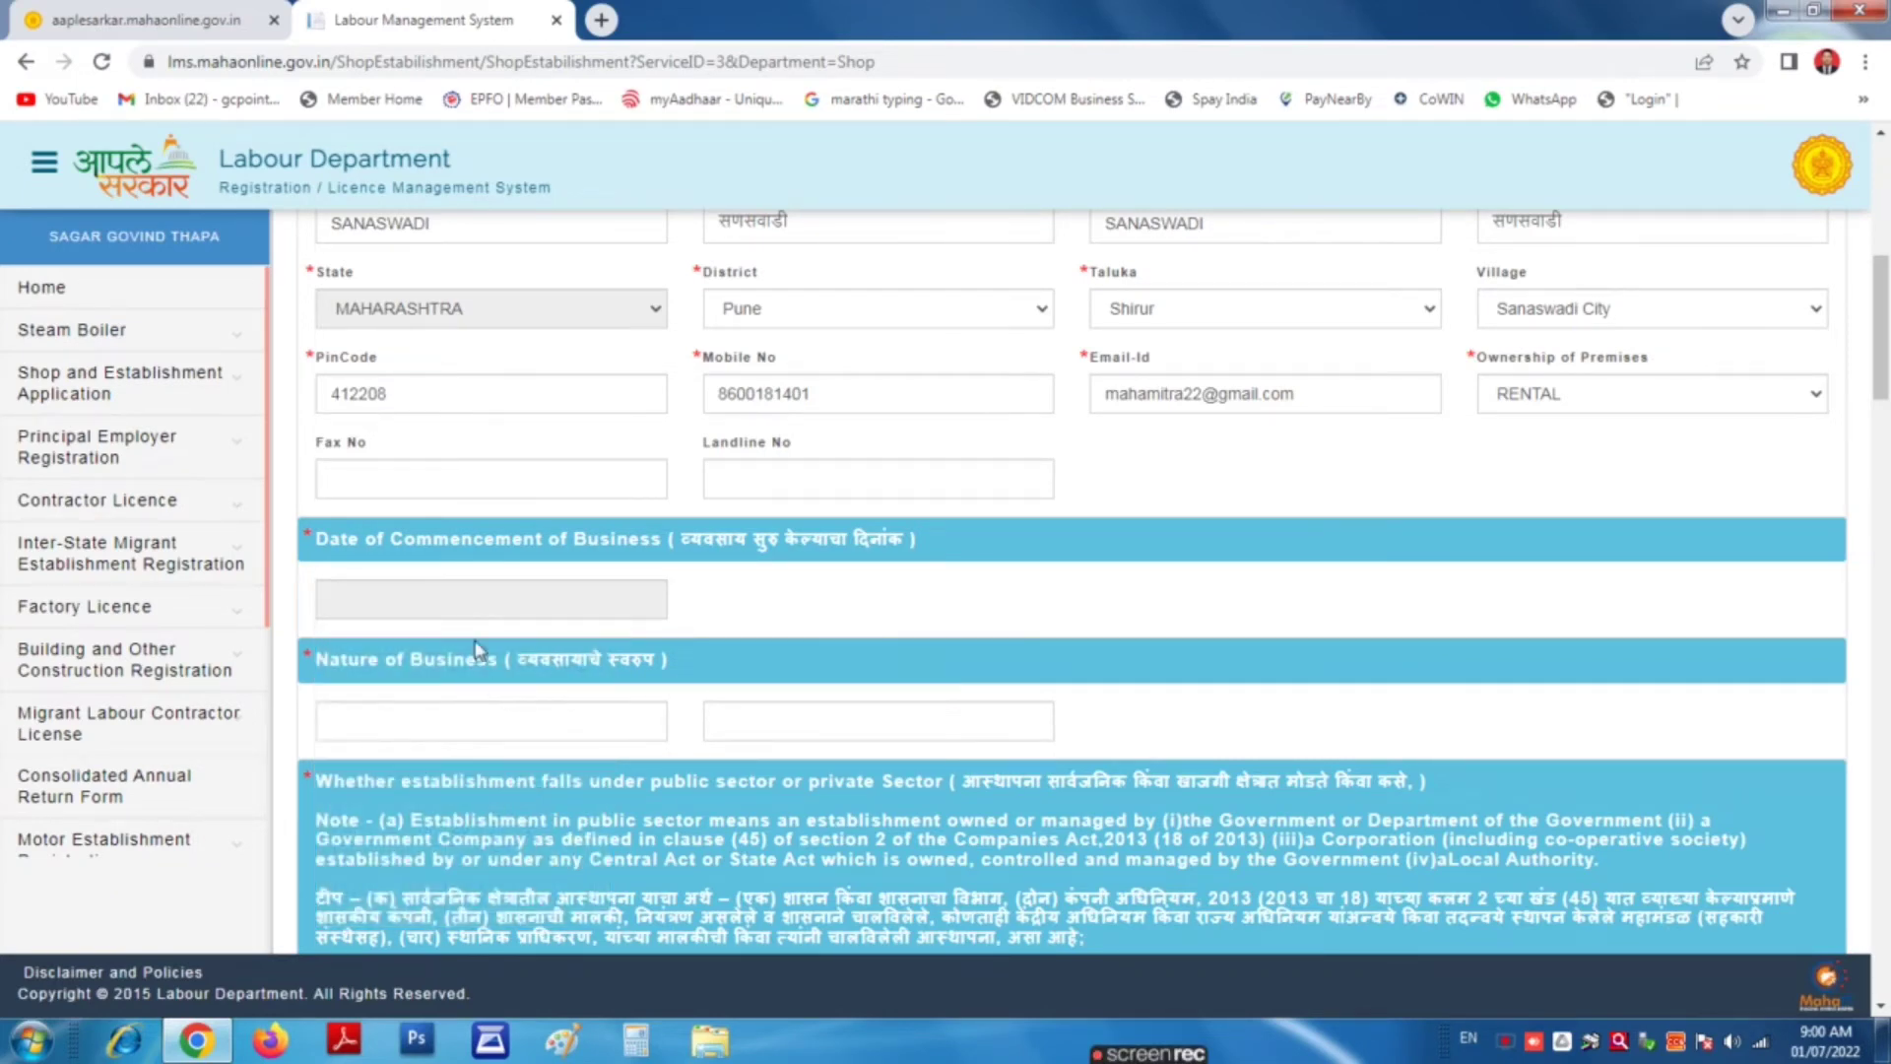
click(482, 603)
click(527, 670)
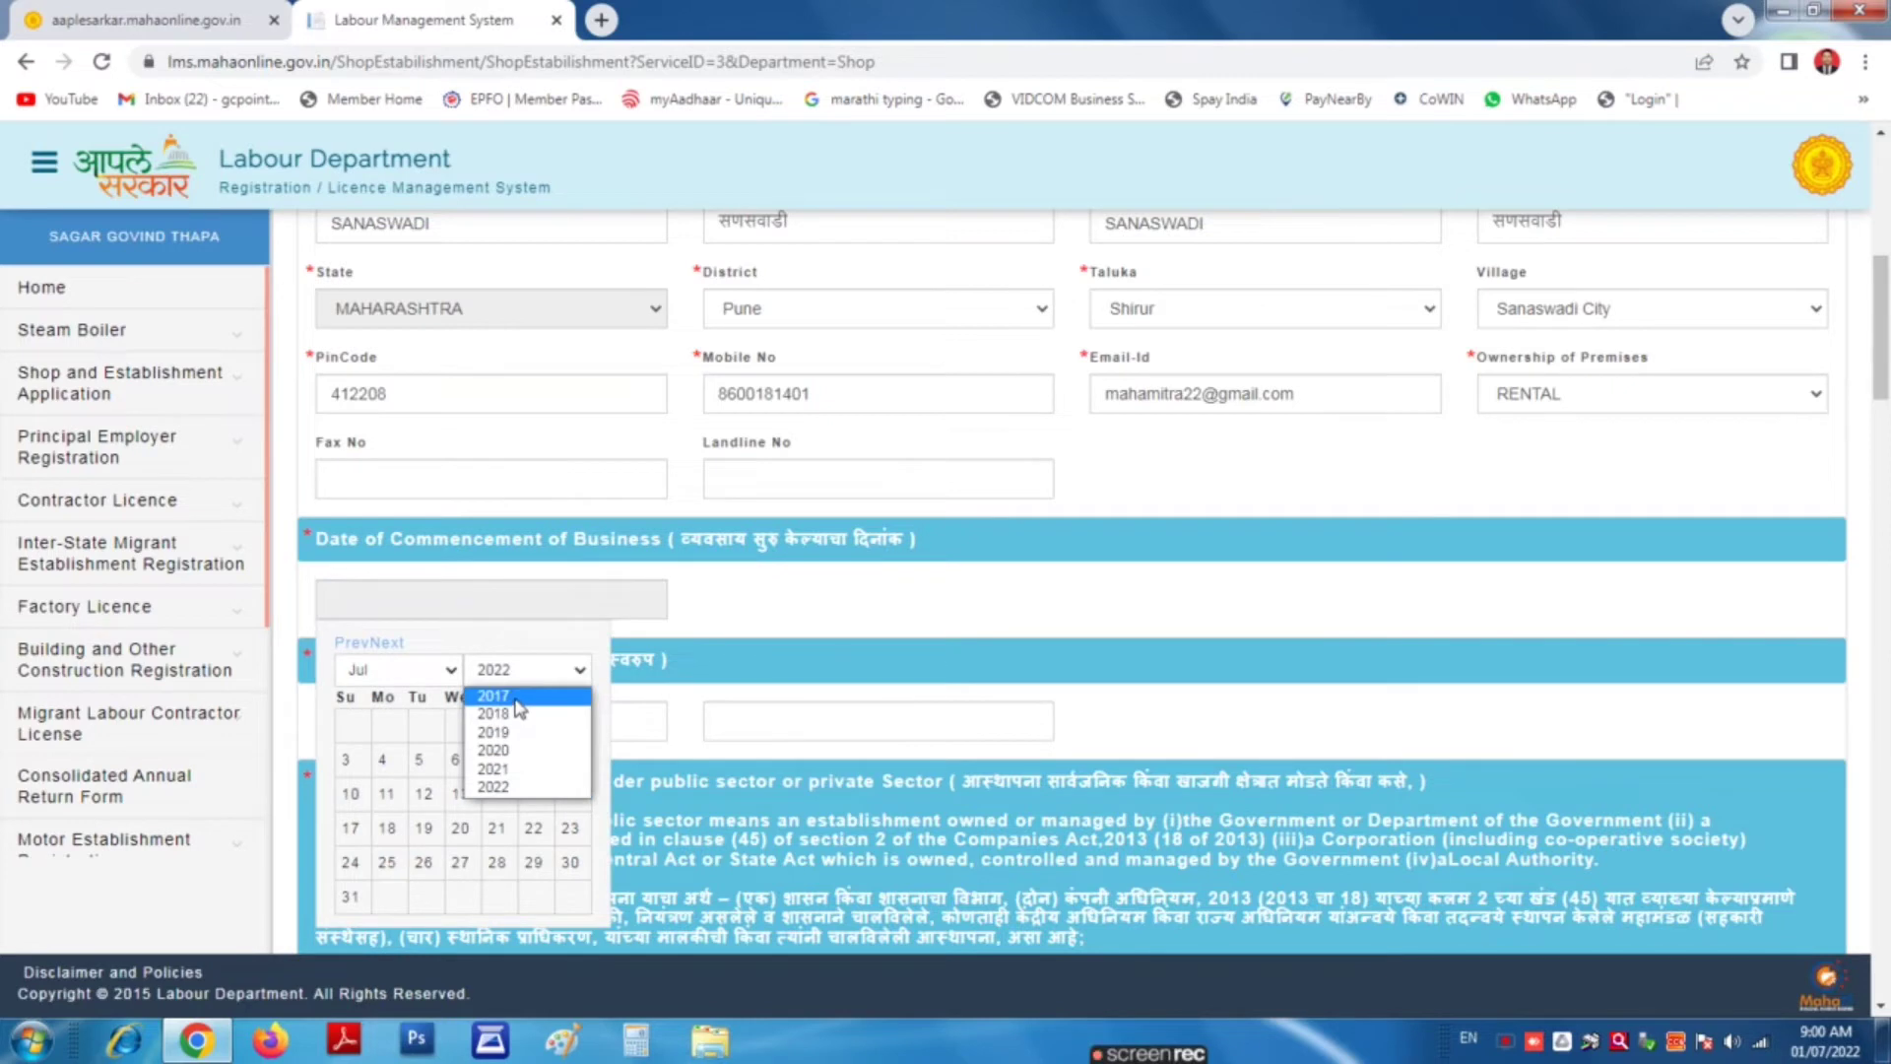
click(519, 700)
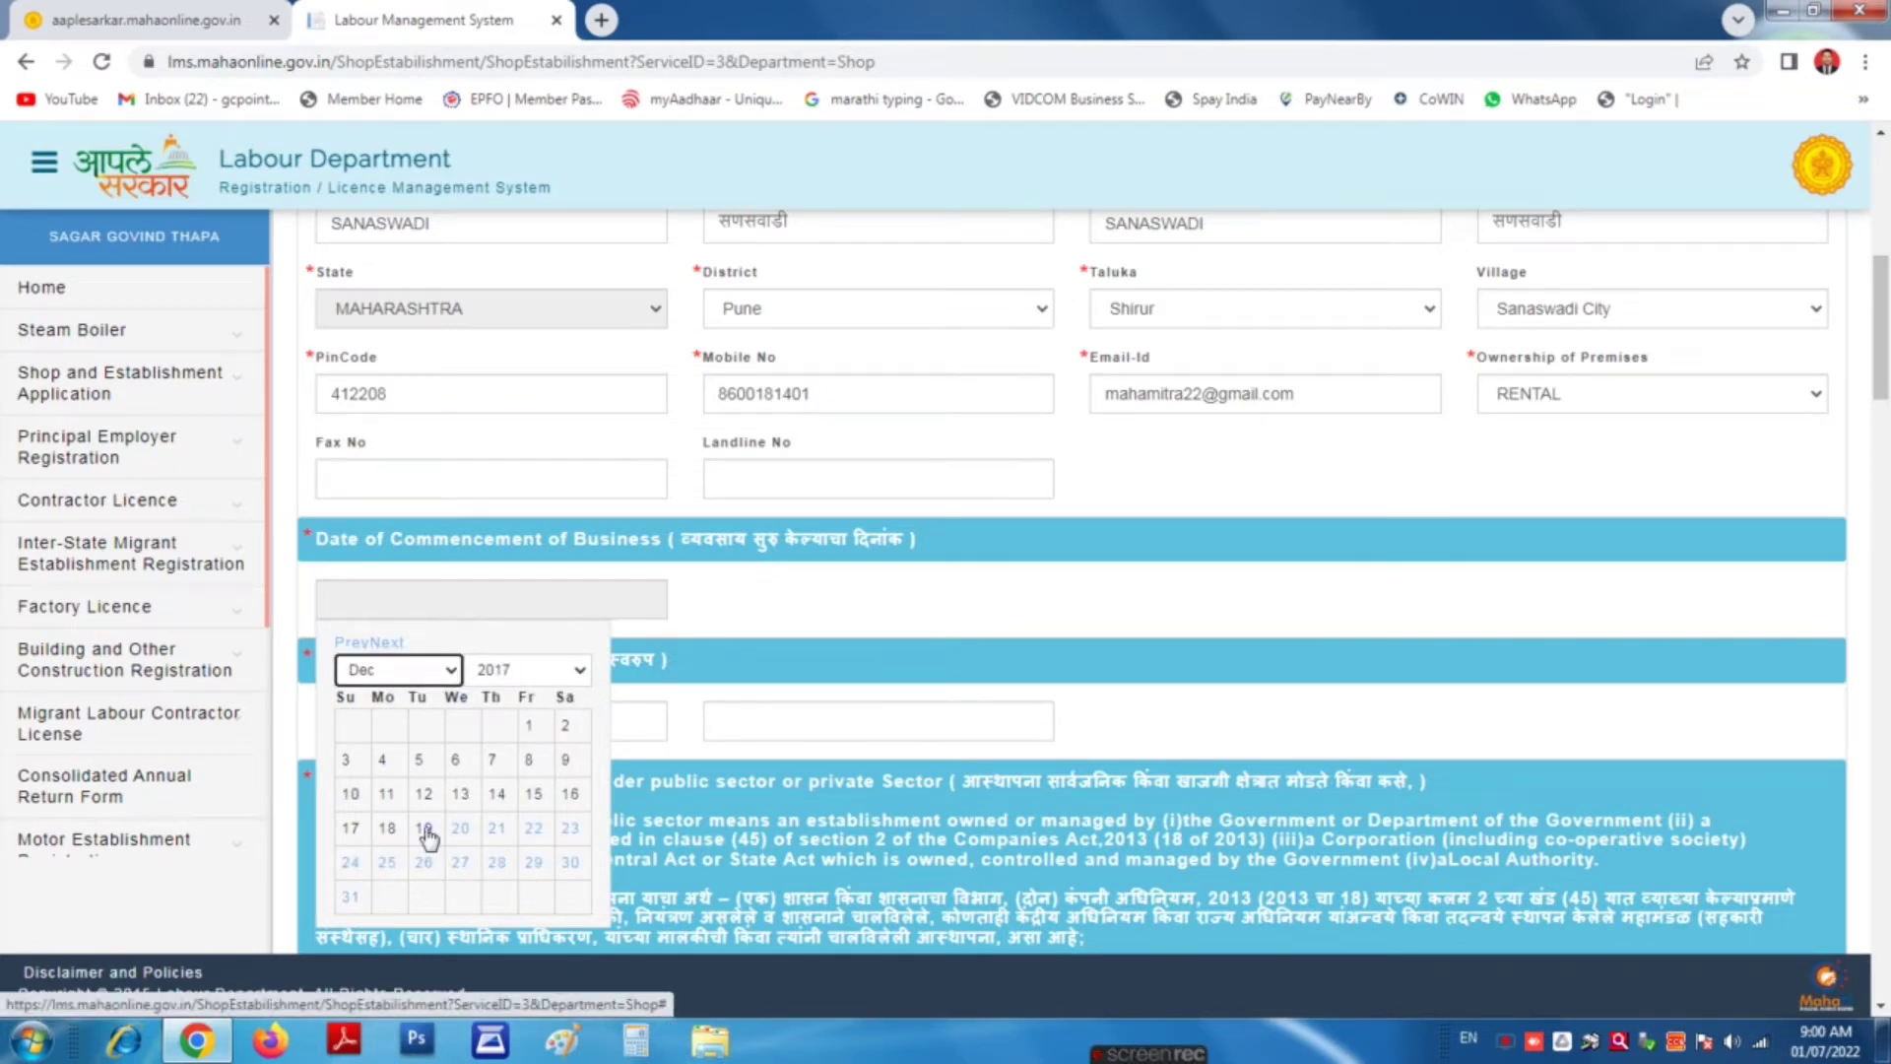
click(529, 667)
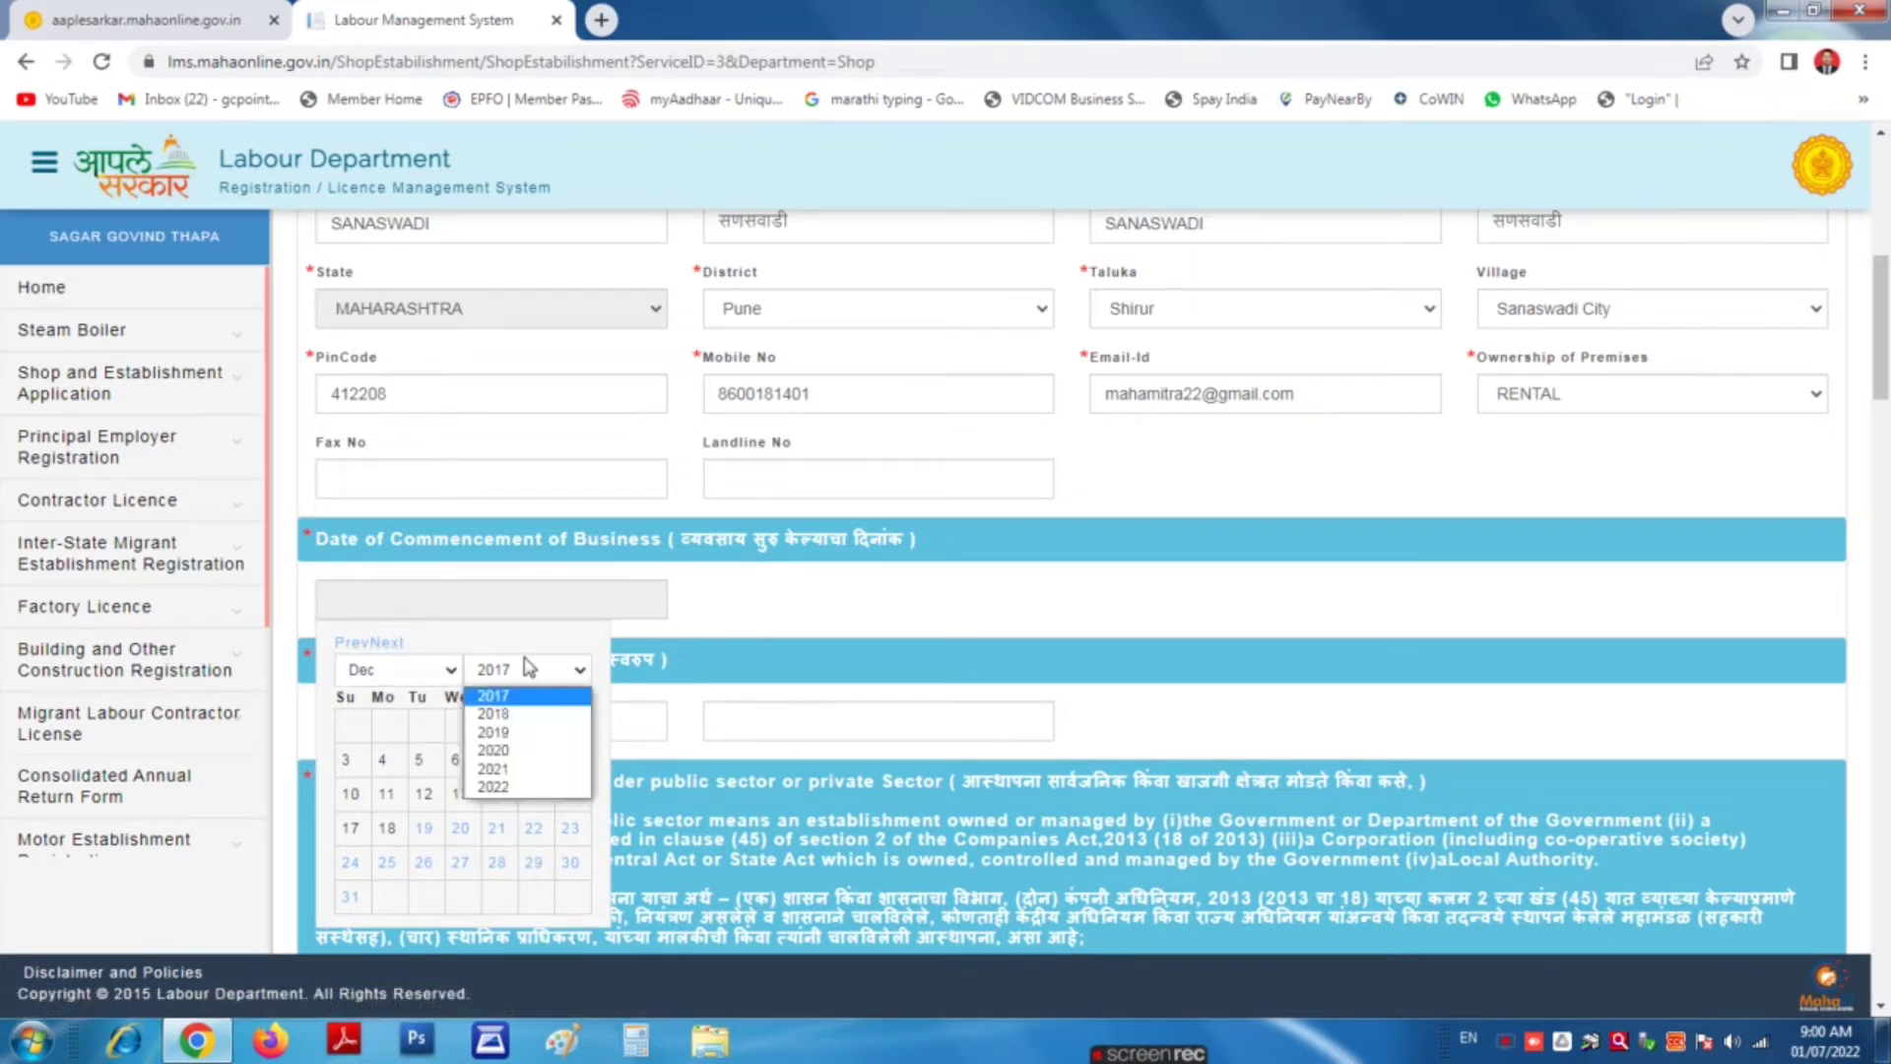
click(511, 736)
click(400, 676)
click(400, 675)
click(529, 669)
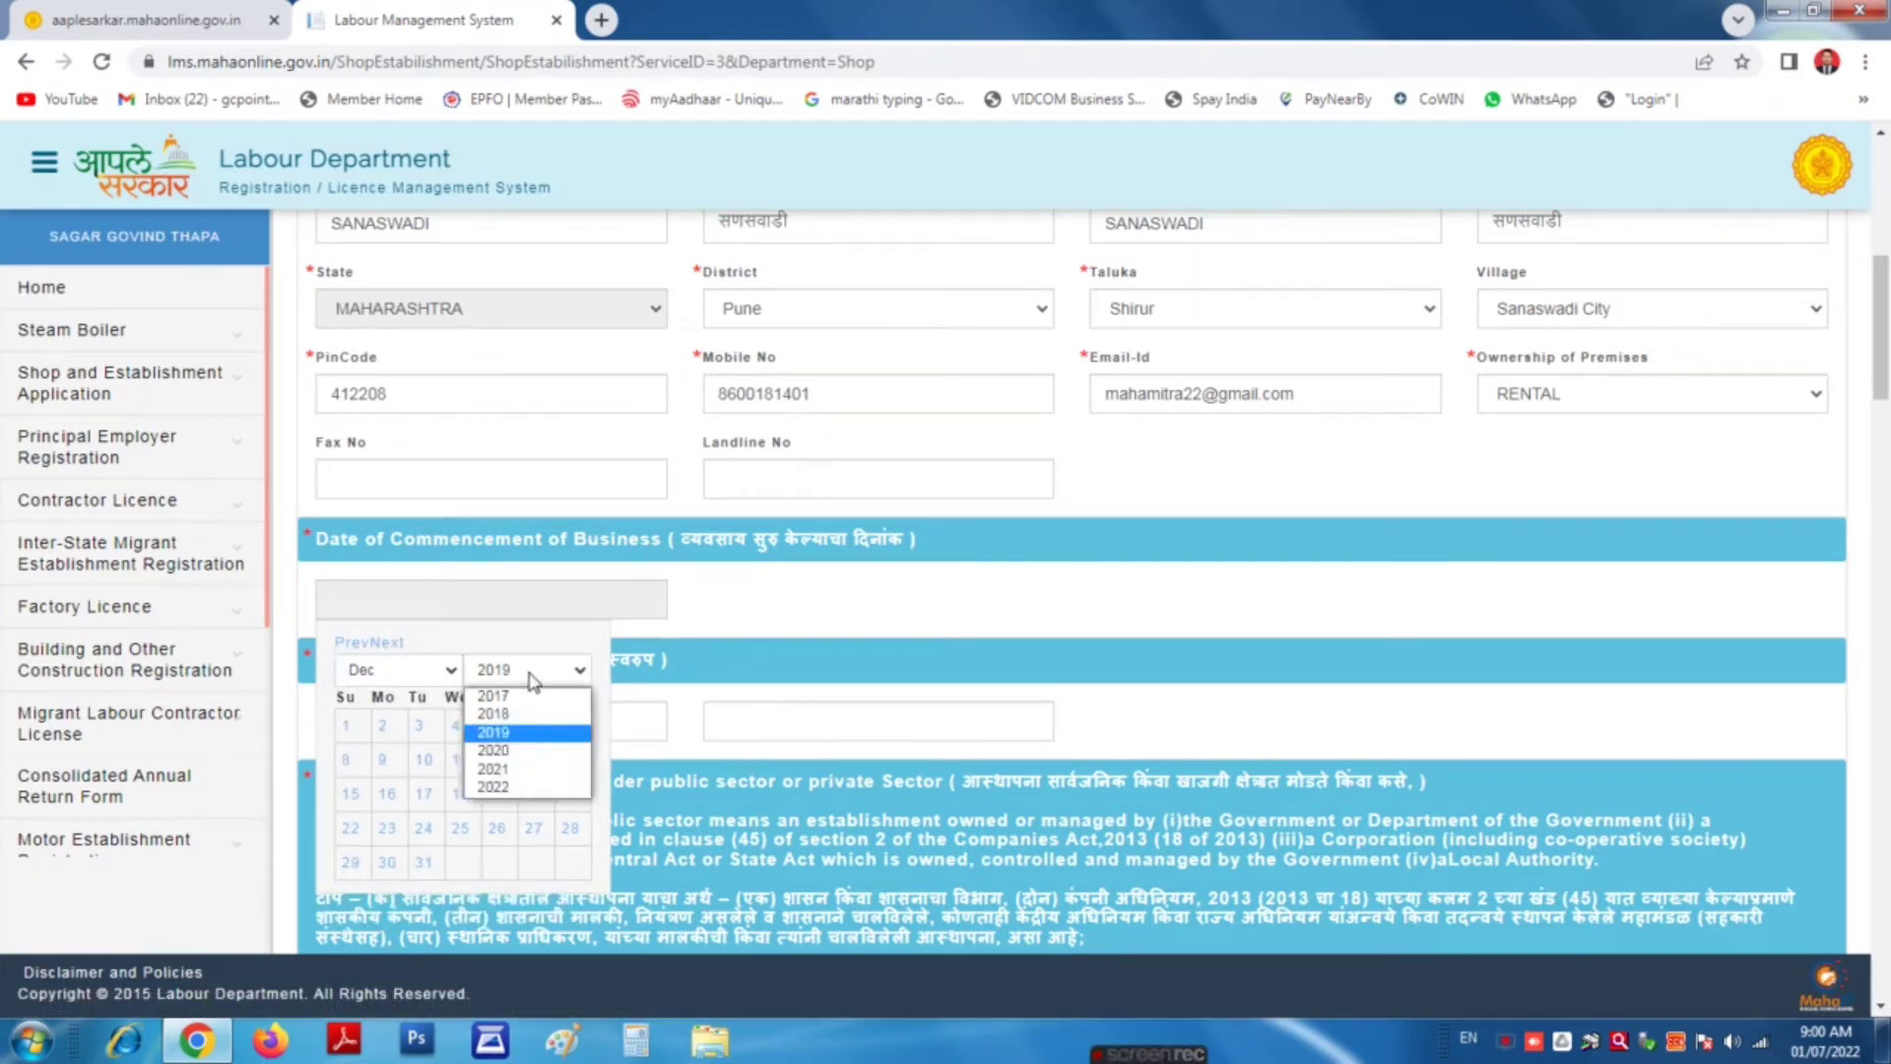
click(511, 755)
click(399, 669)
click(375, 695)
click(455, 725)
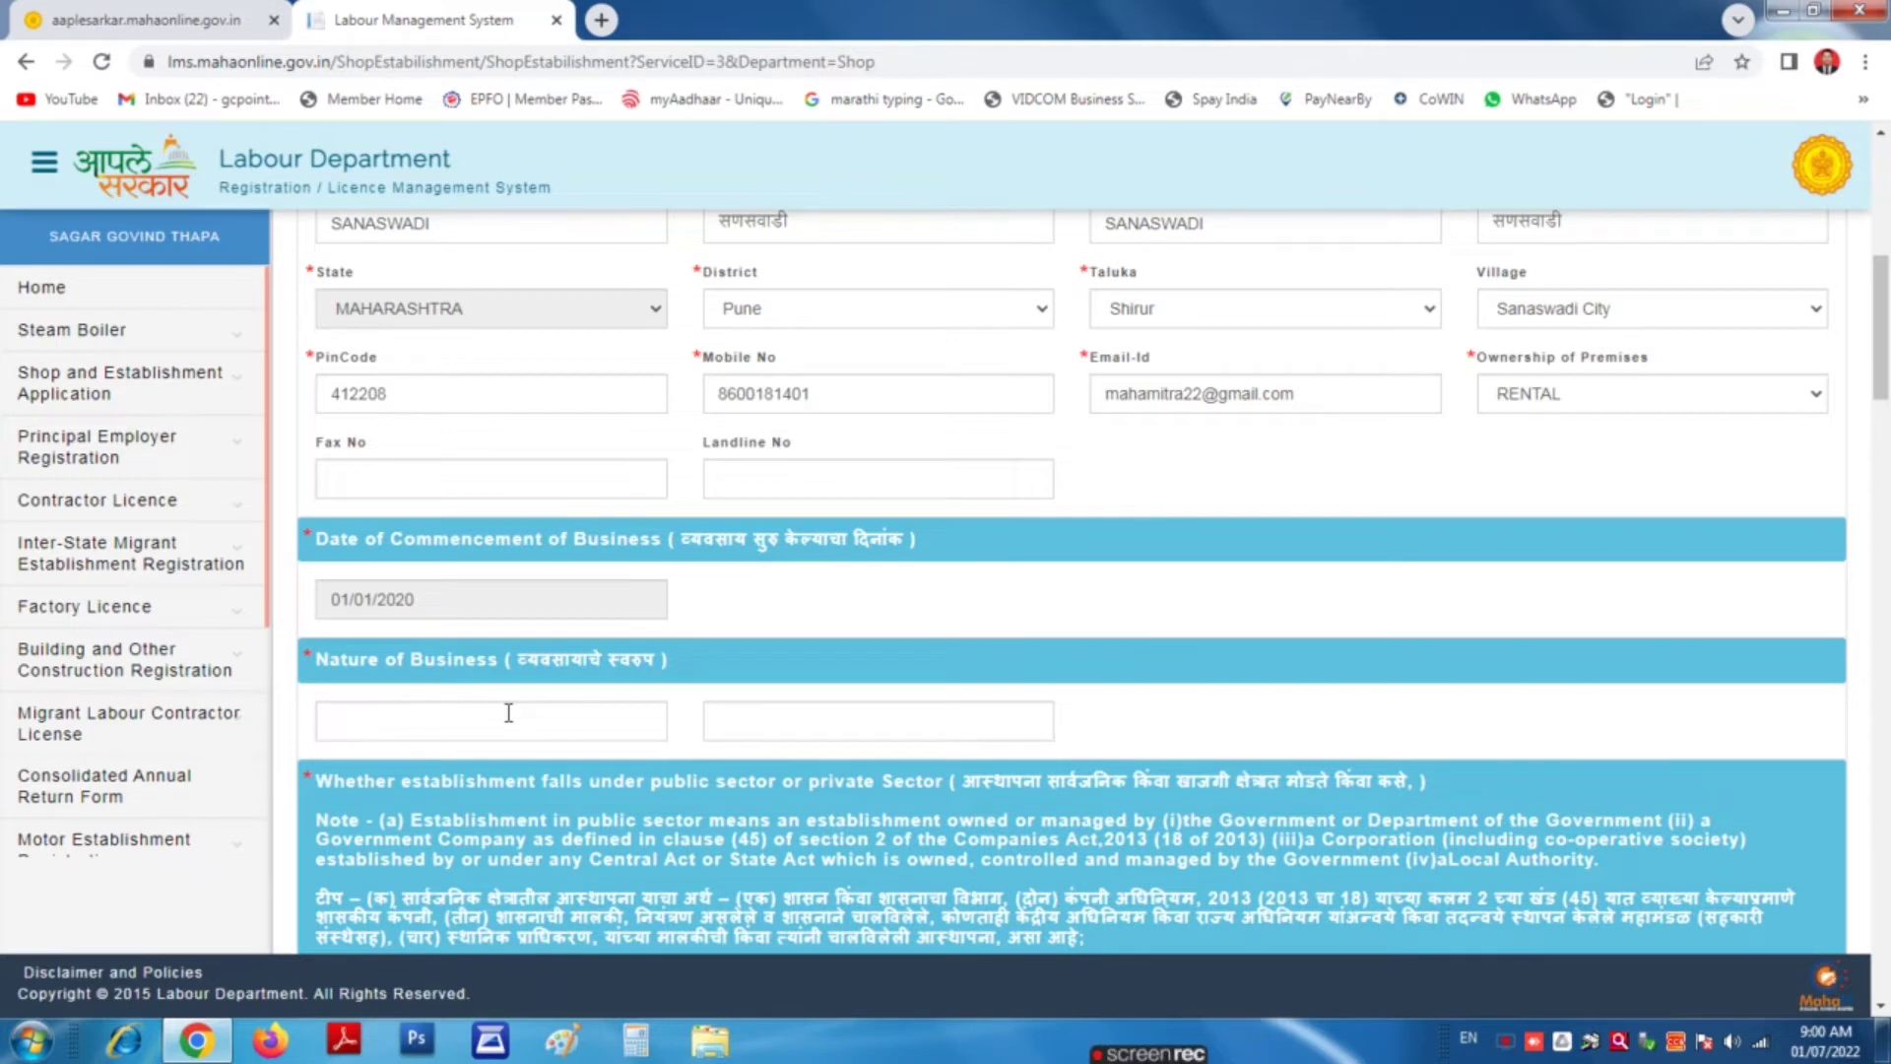
- Enter CYBER CAFE as Nature of Business and auto-fill its Marathi equivalent
click(509, 713)
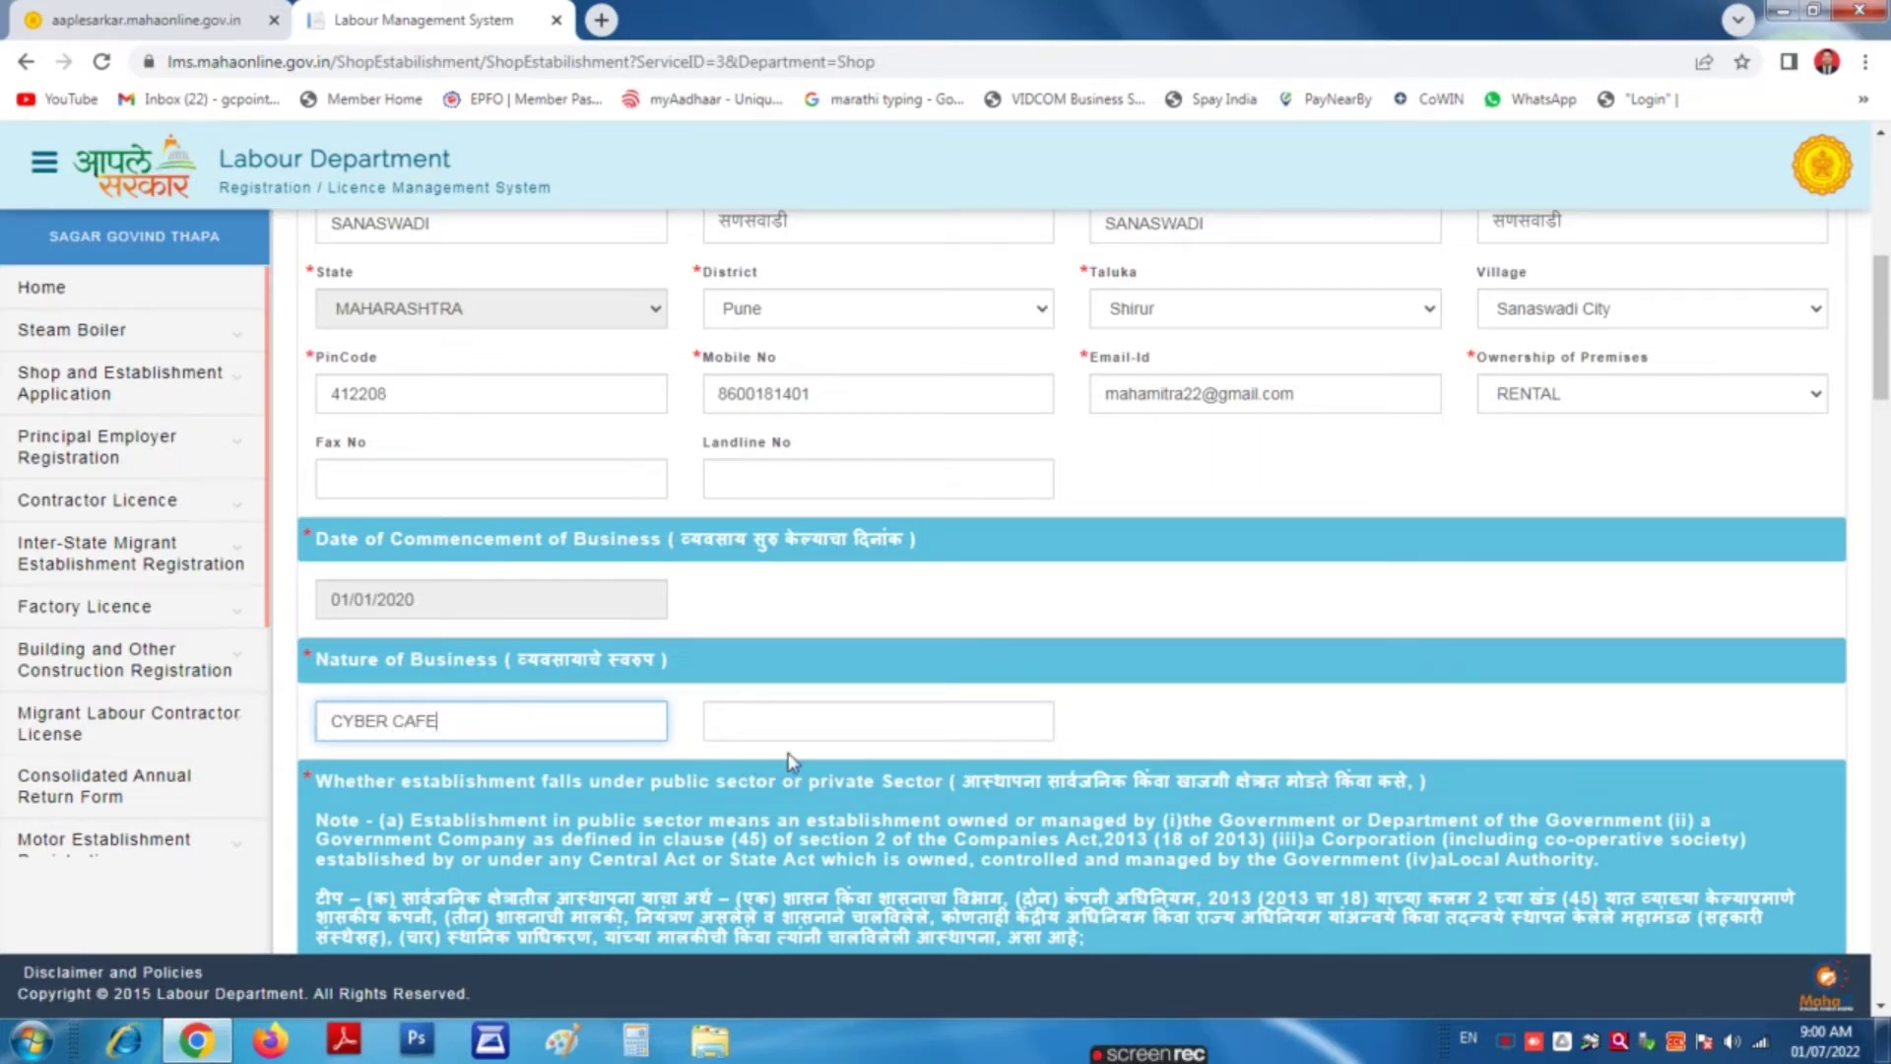
click(979, 737)
scroll(1053, 717, down, 4)
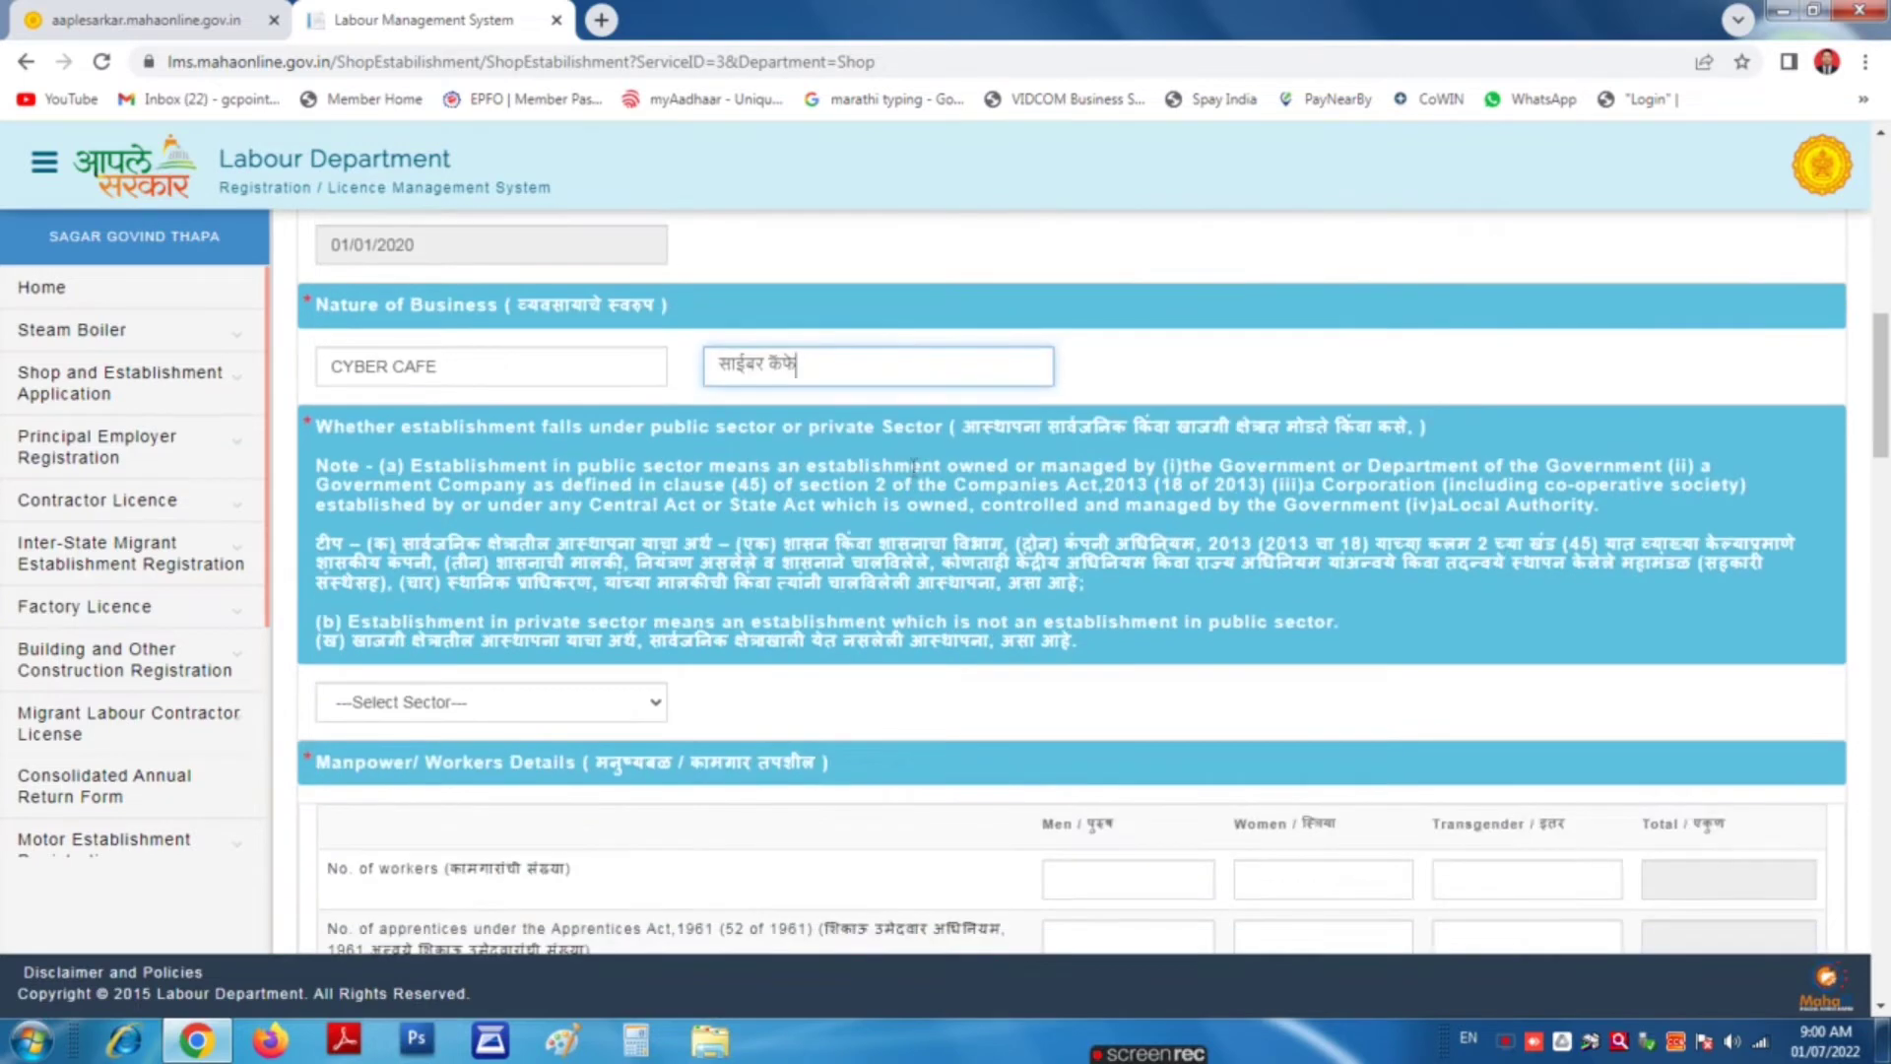
scroll(620, 640, down, 1)
- Set the establishment's sector to PRIVATE
click(621, 589)
click(621, 591)
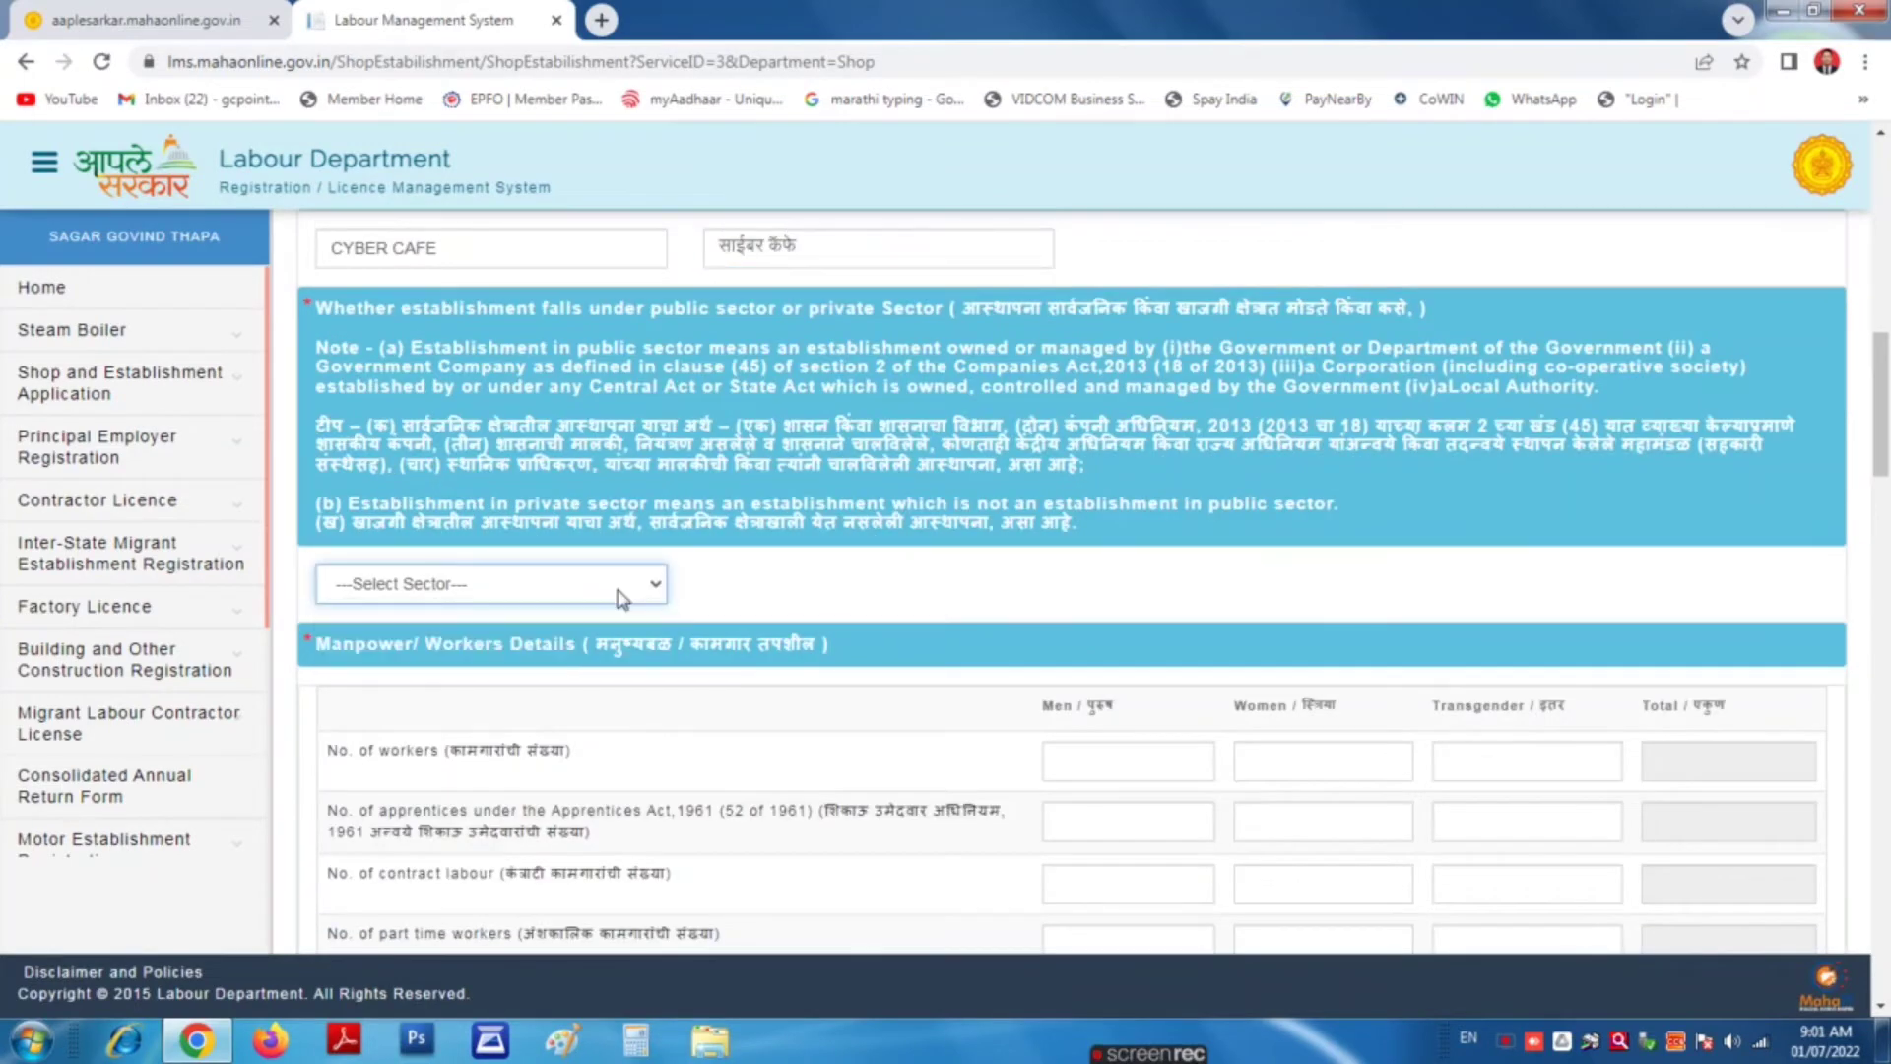
click(605, 599)
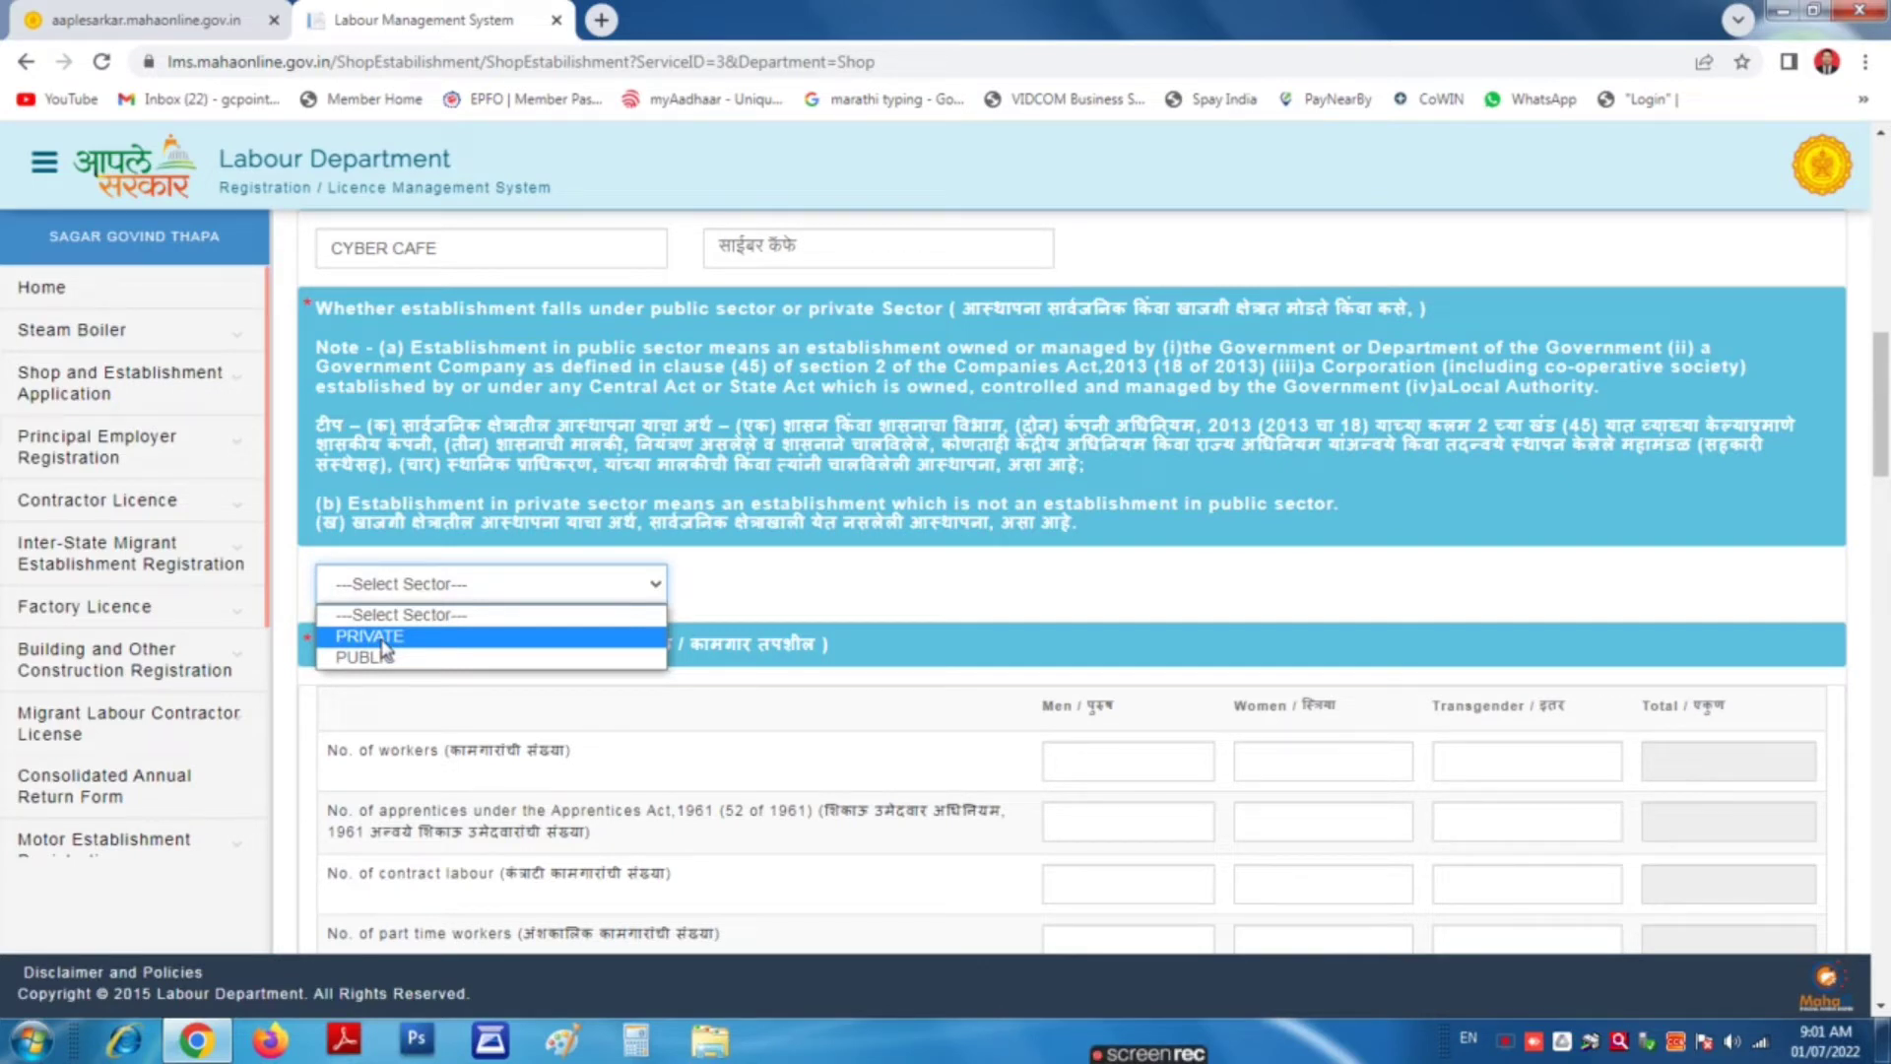
click(383, 637)
scroll(341, 434, down, 2)
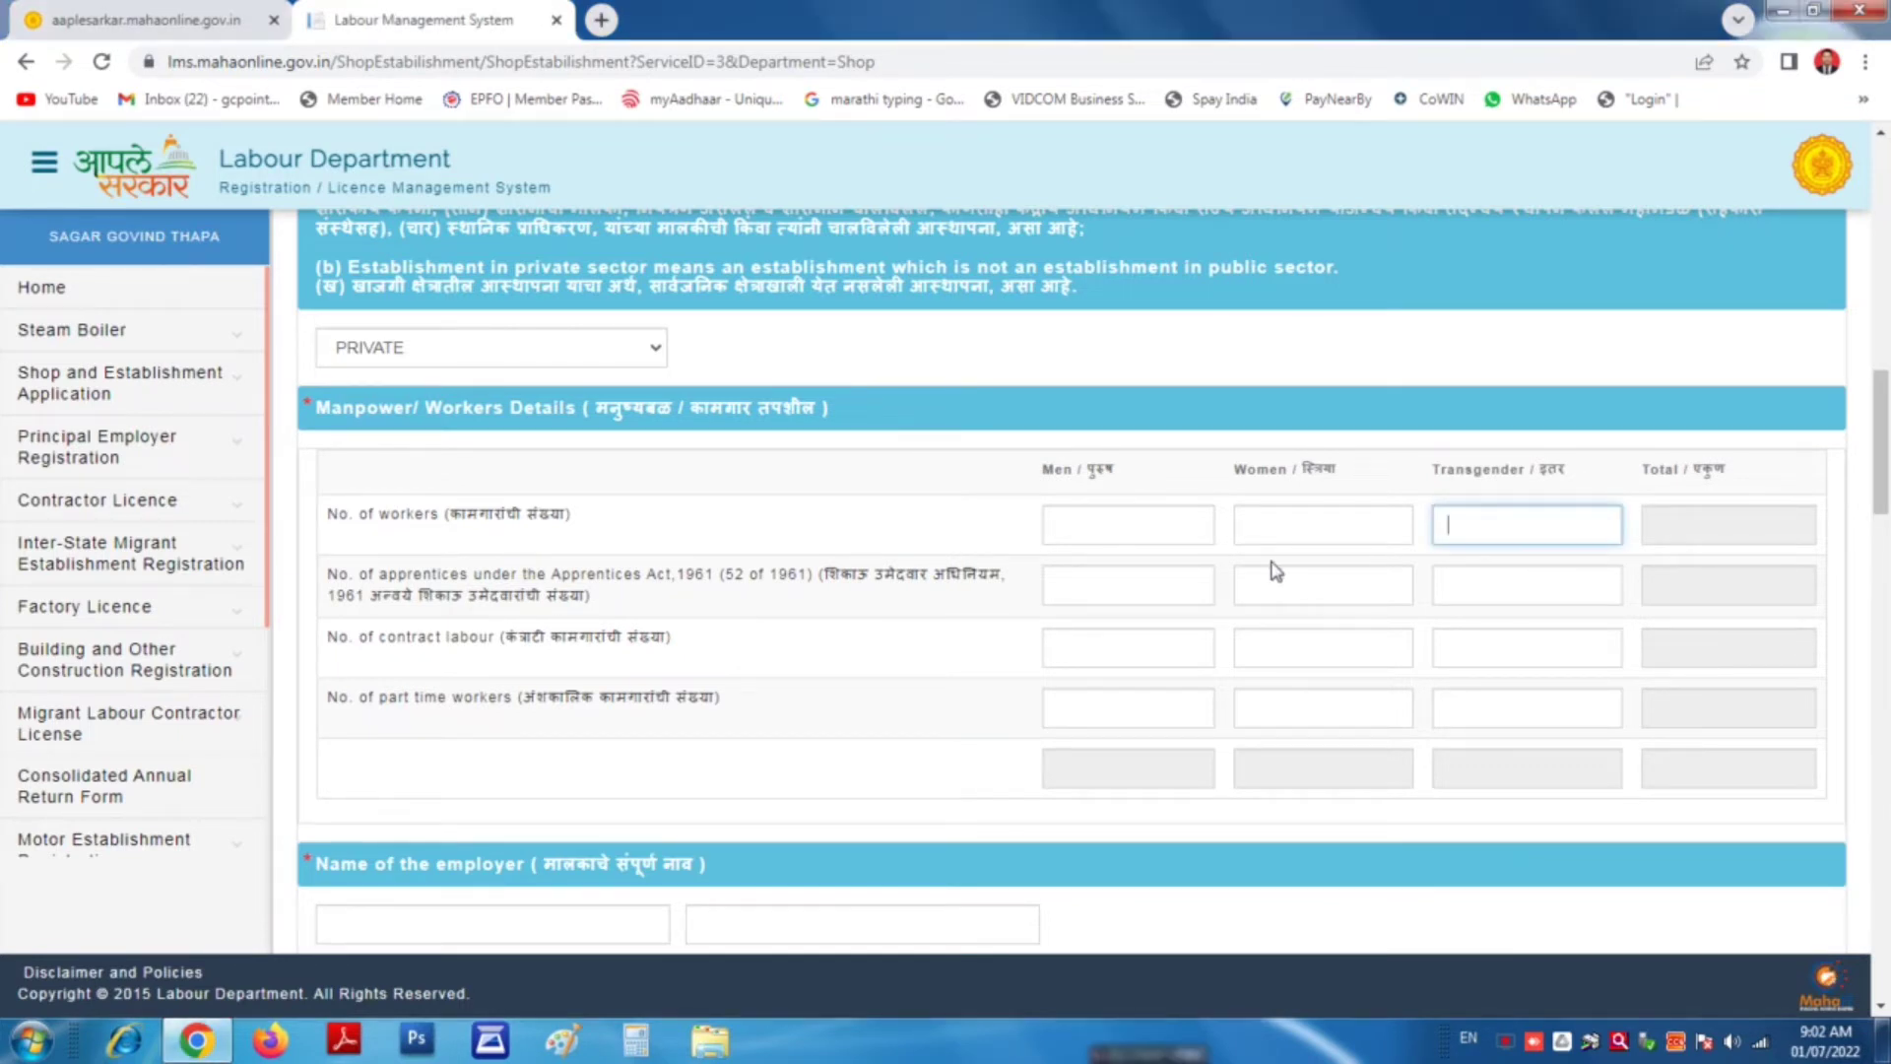
- Enter 1 male worker and 0 female workers in the manpower table's workers row
click(1091, 518)
text(1)
key(Tab)
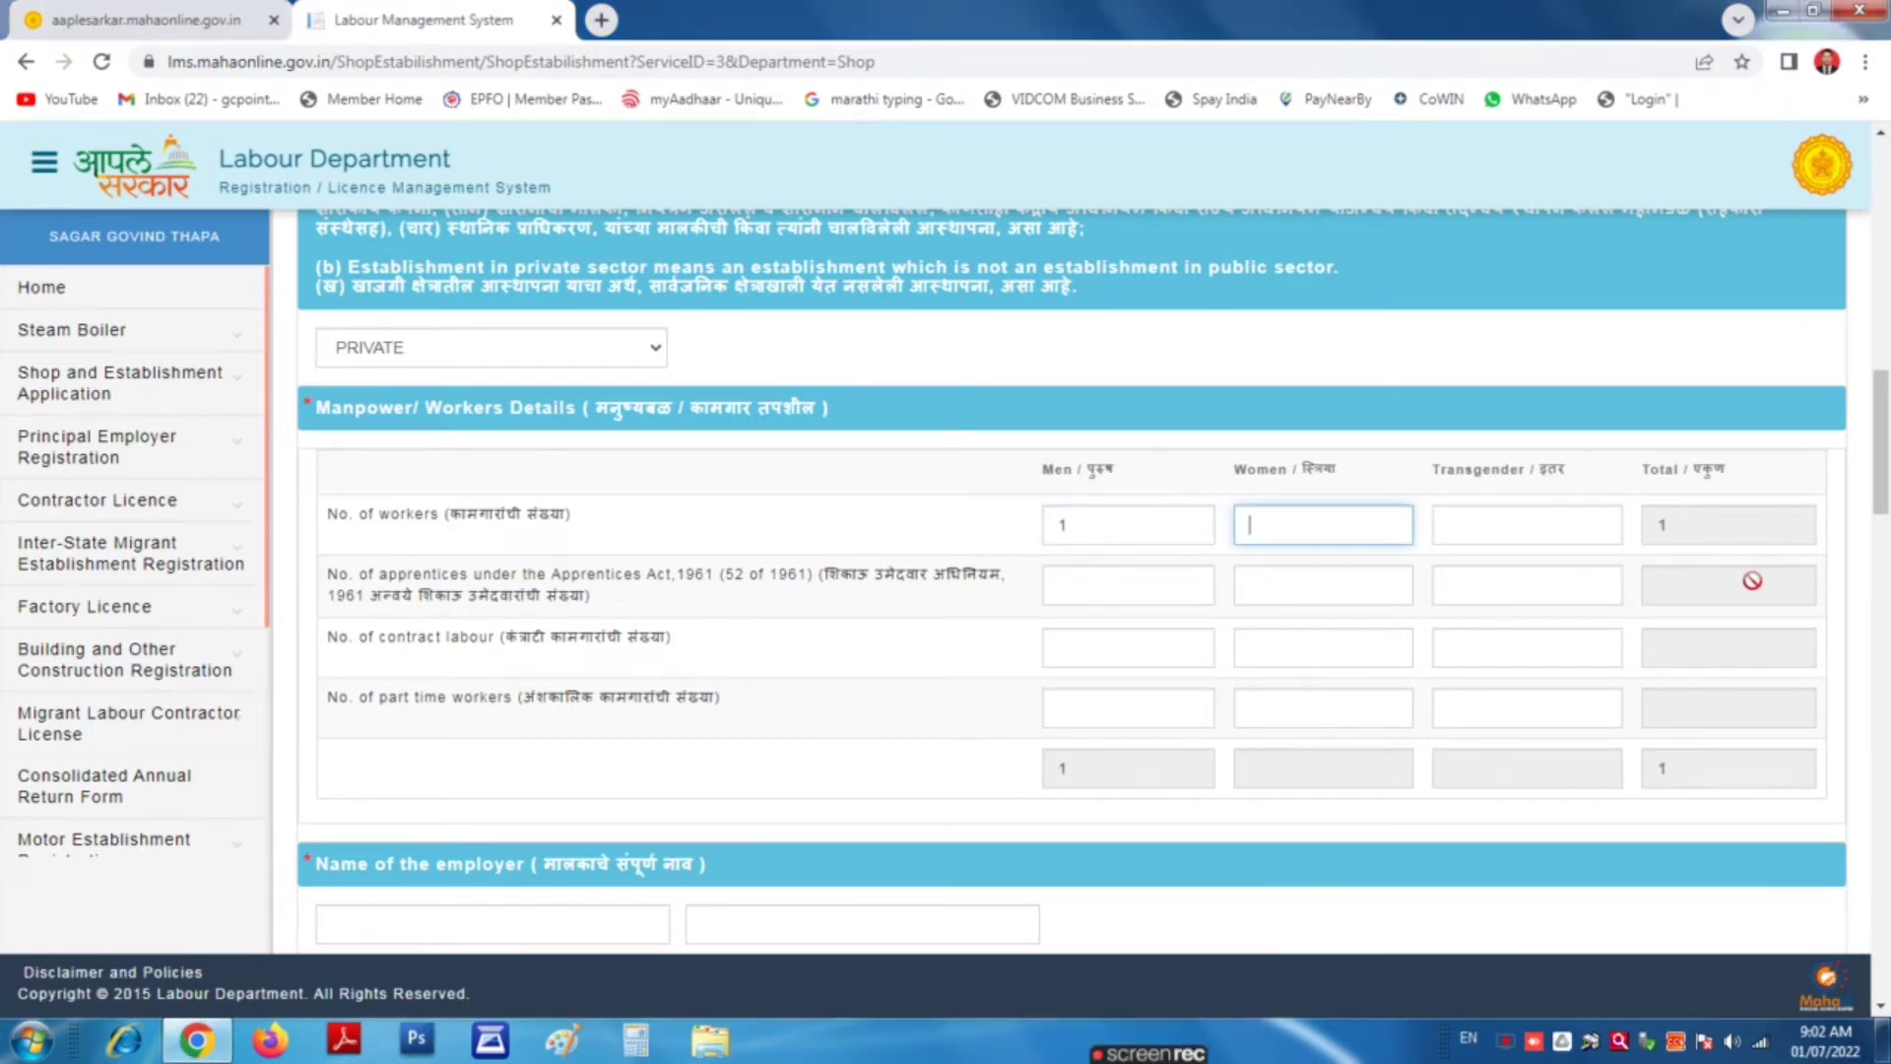
text(0)
key(Tab)
text(0)
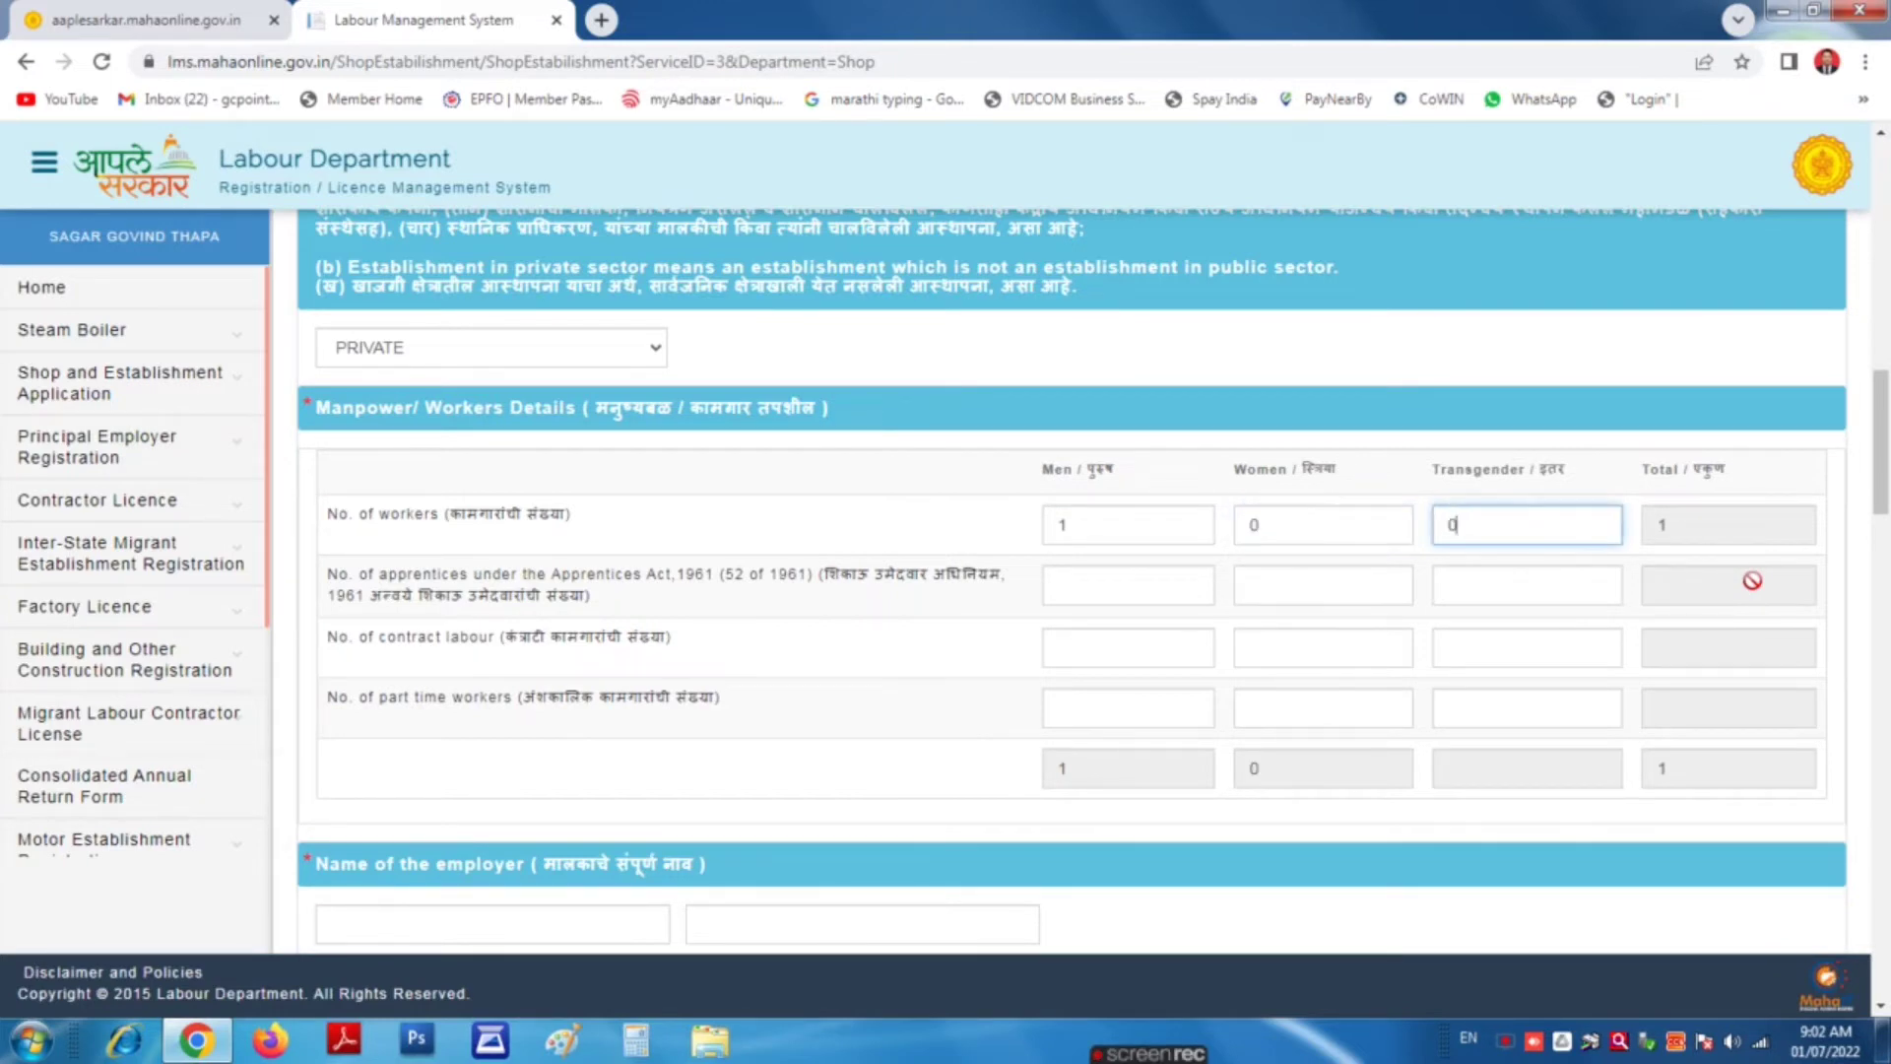
key(Tab)
key(Tab)
click(715, 624)
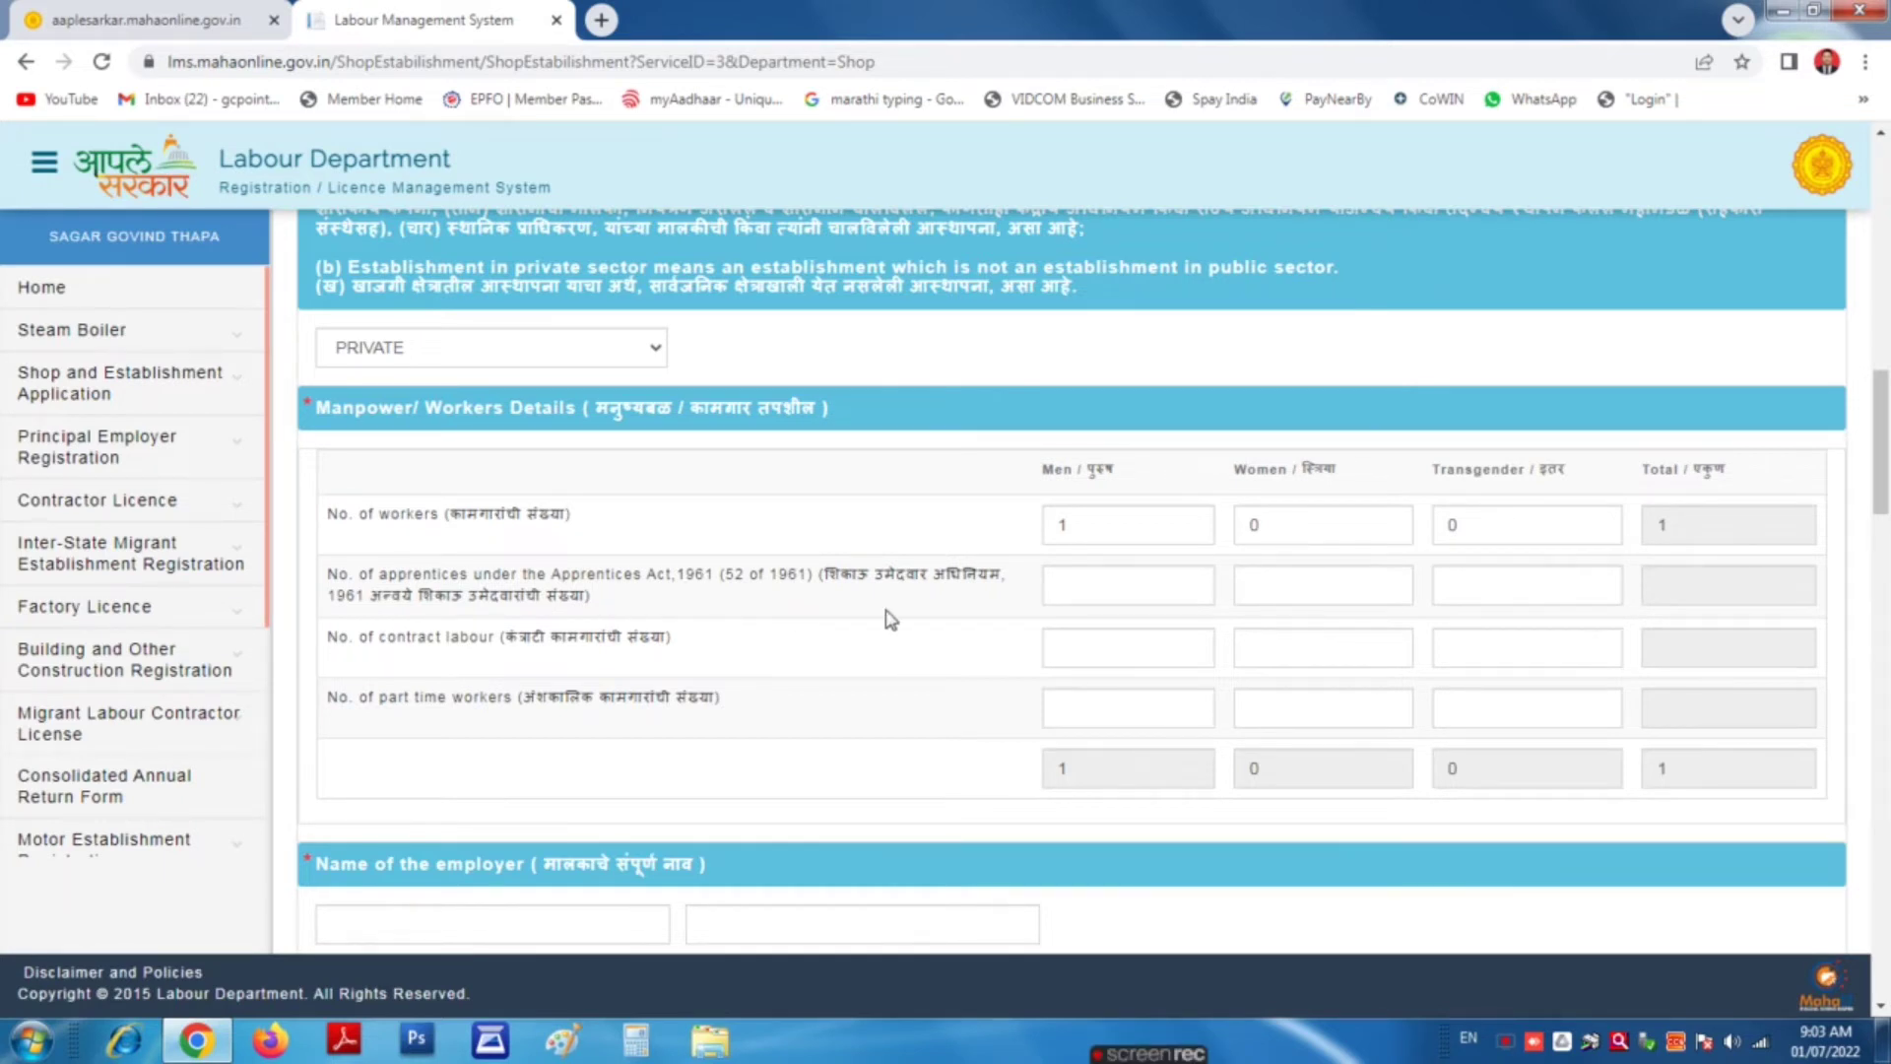
- Fill 0 in the apprentices and contract labour rows, leaving the total at 1
click(1104, 590)
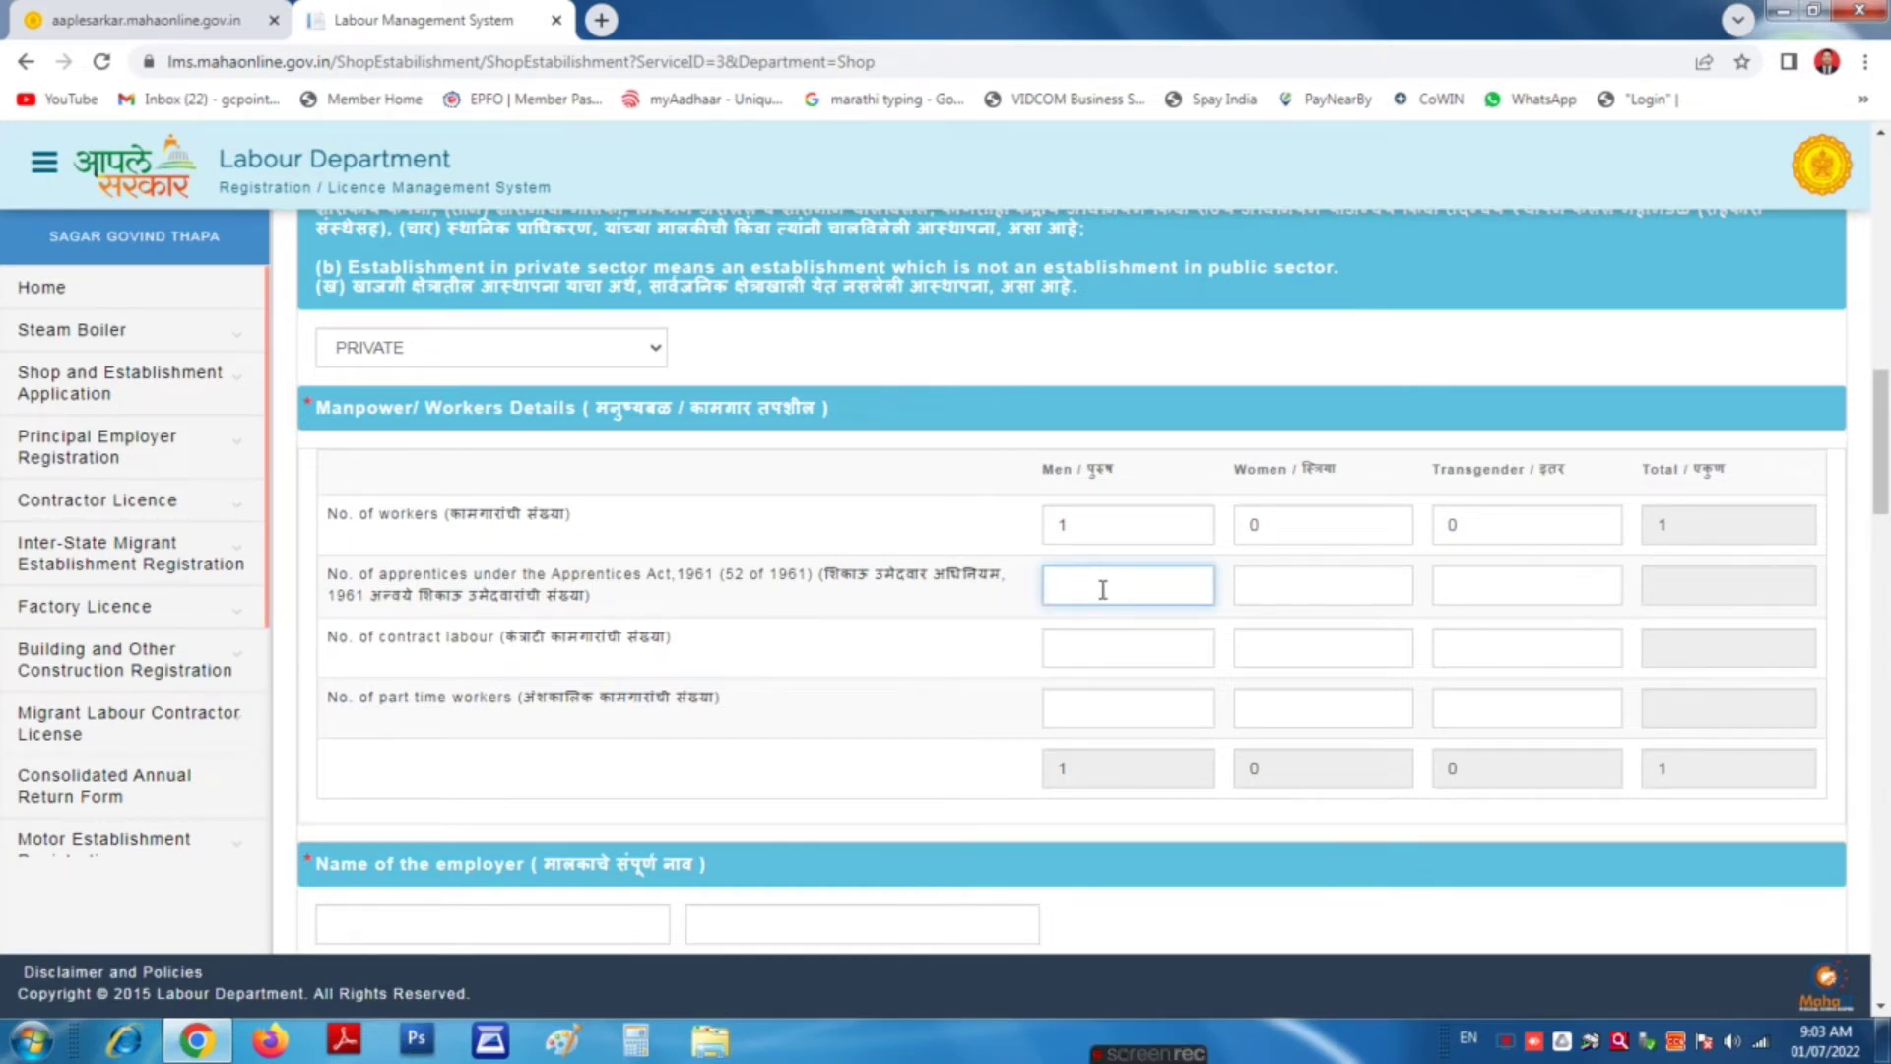
text(0)
key(Tab)
text(0)
key(Tab)
text(0)
key(Tab)
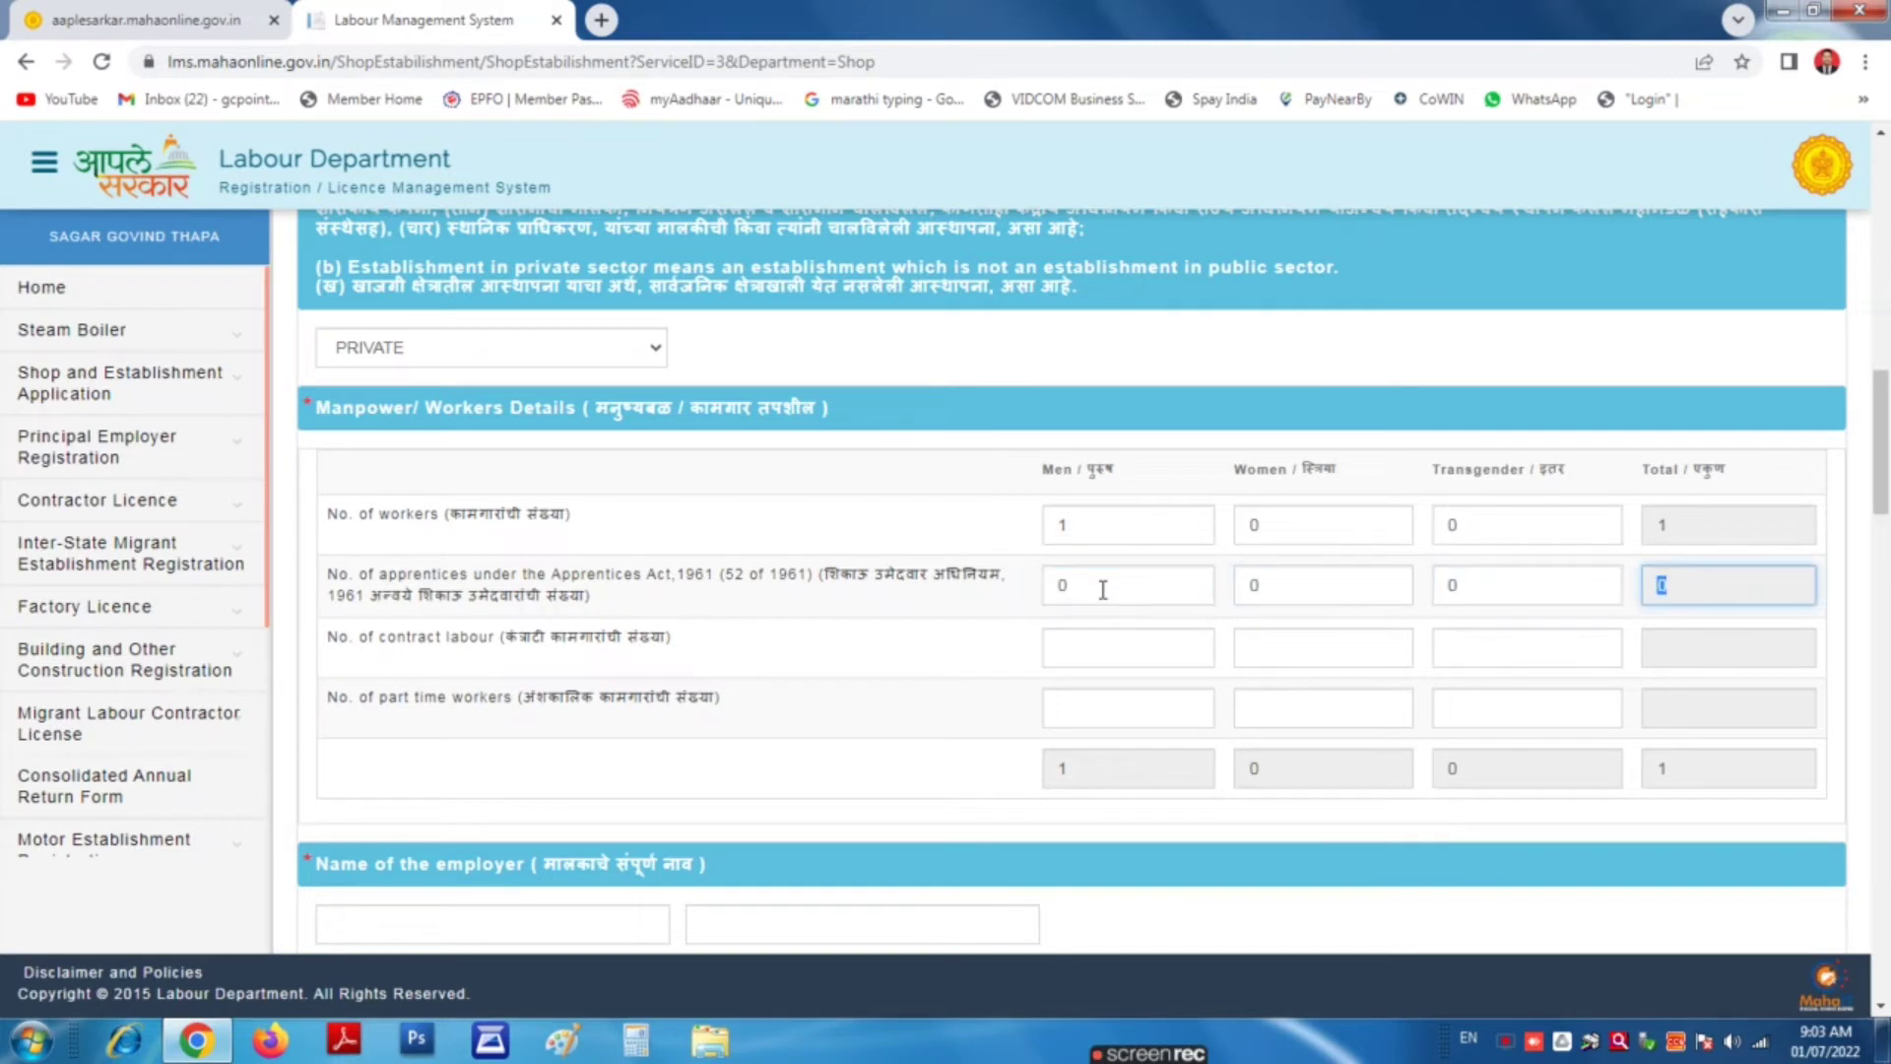
key(Tab)
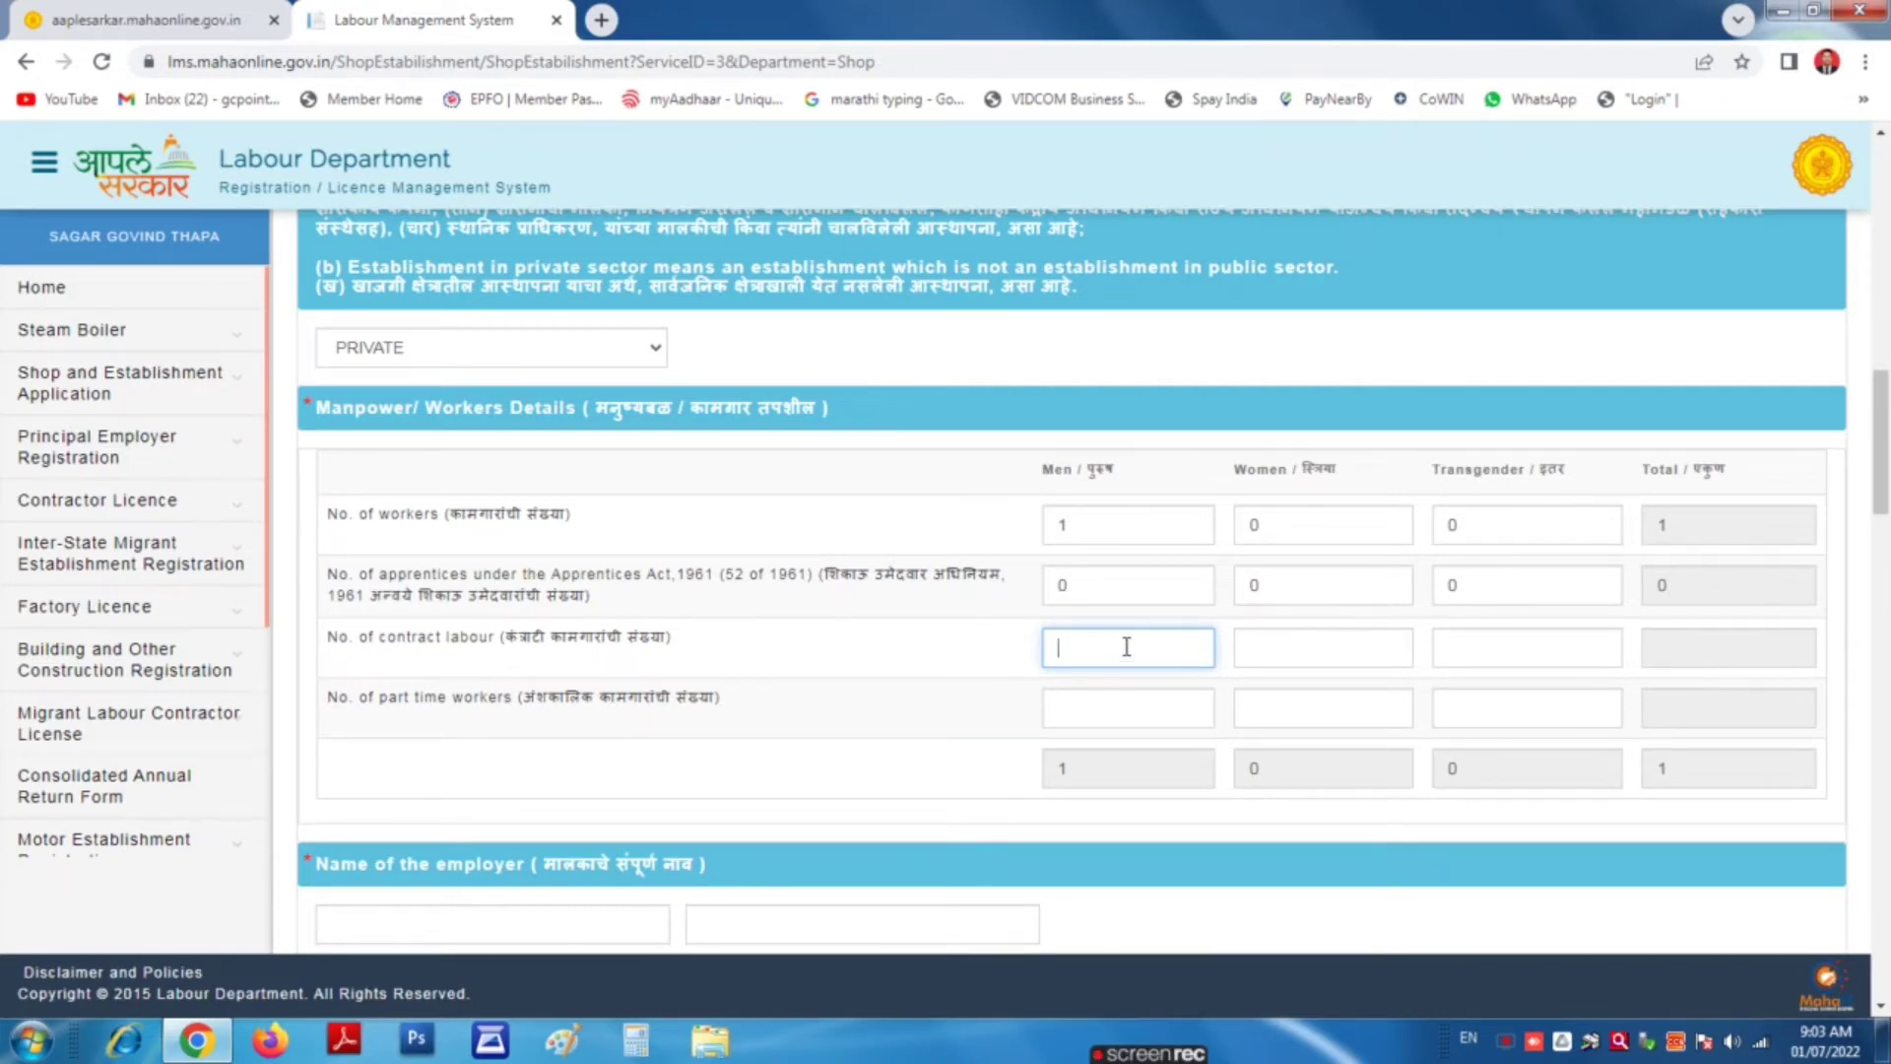
text(0)
key(Tab)
text(0)
key(Tab)
text(0)
key(Tab)
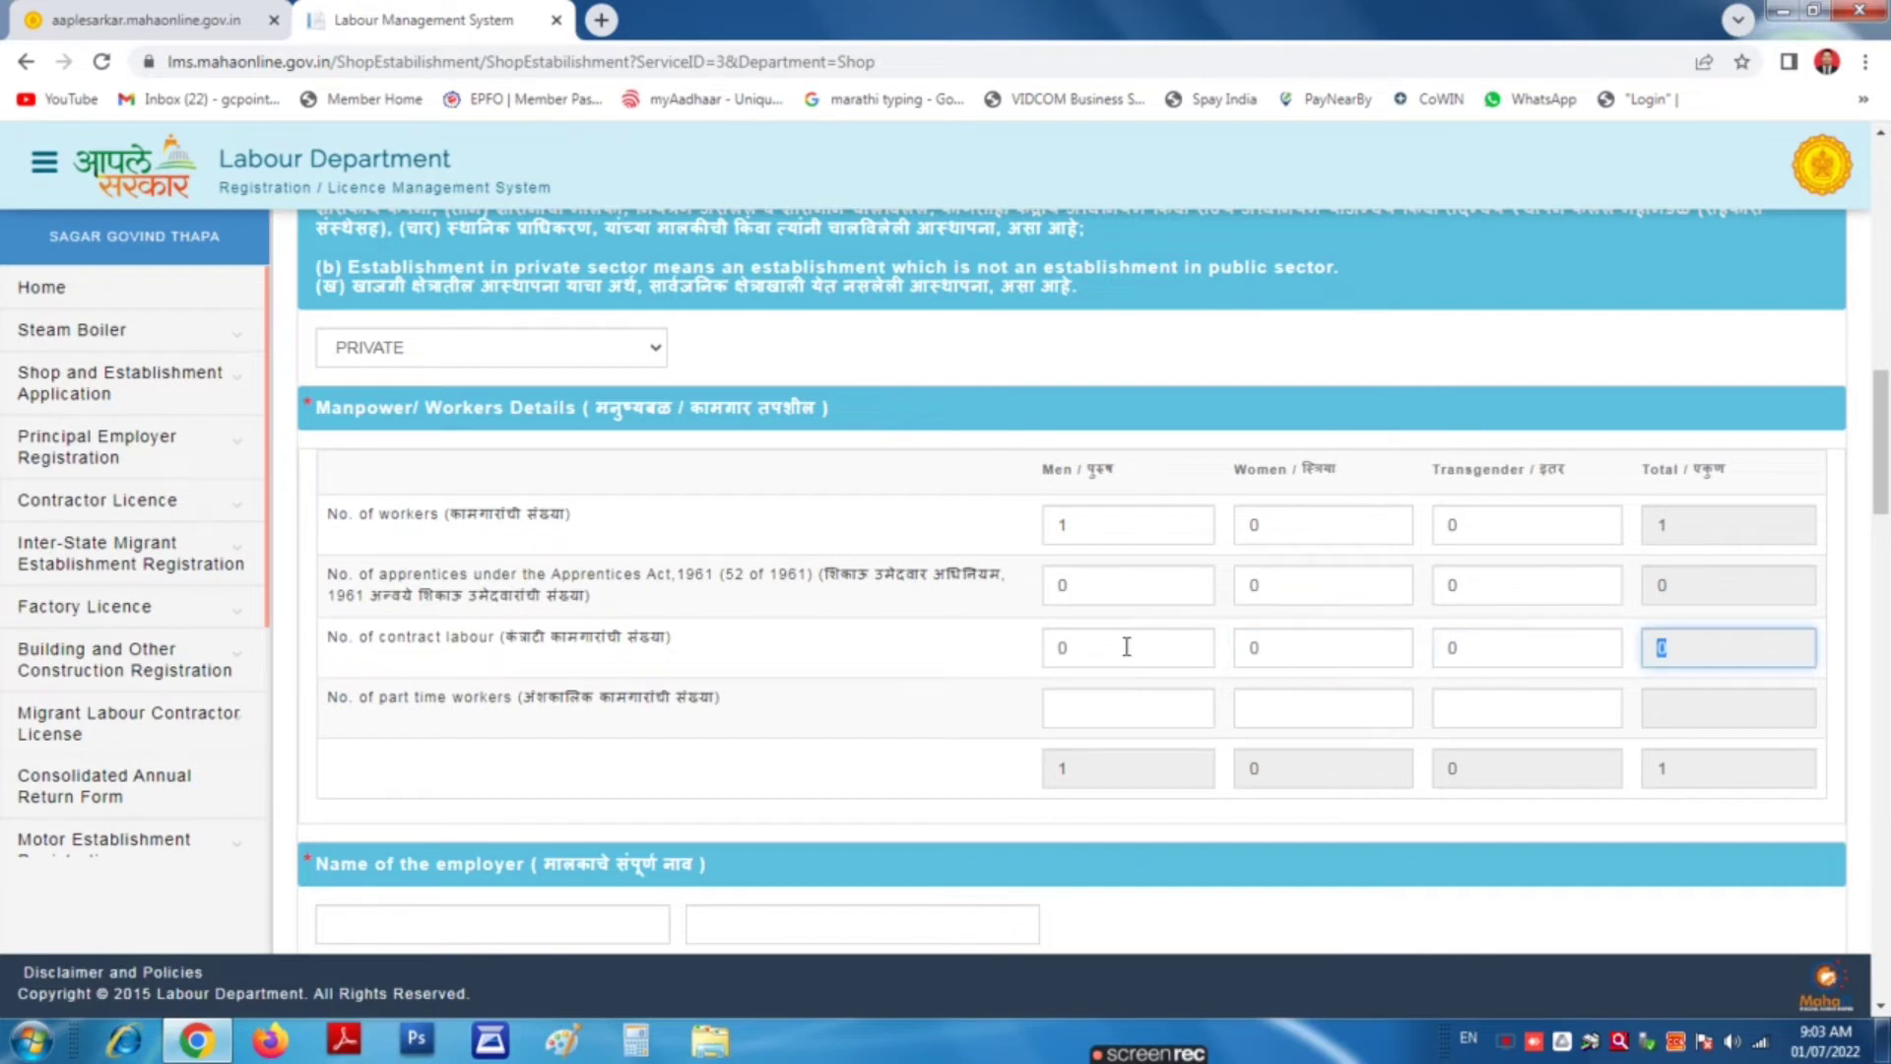
key(Tab)
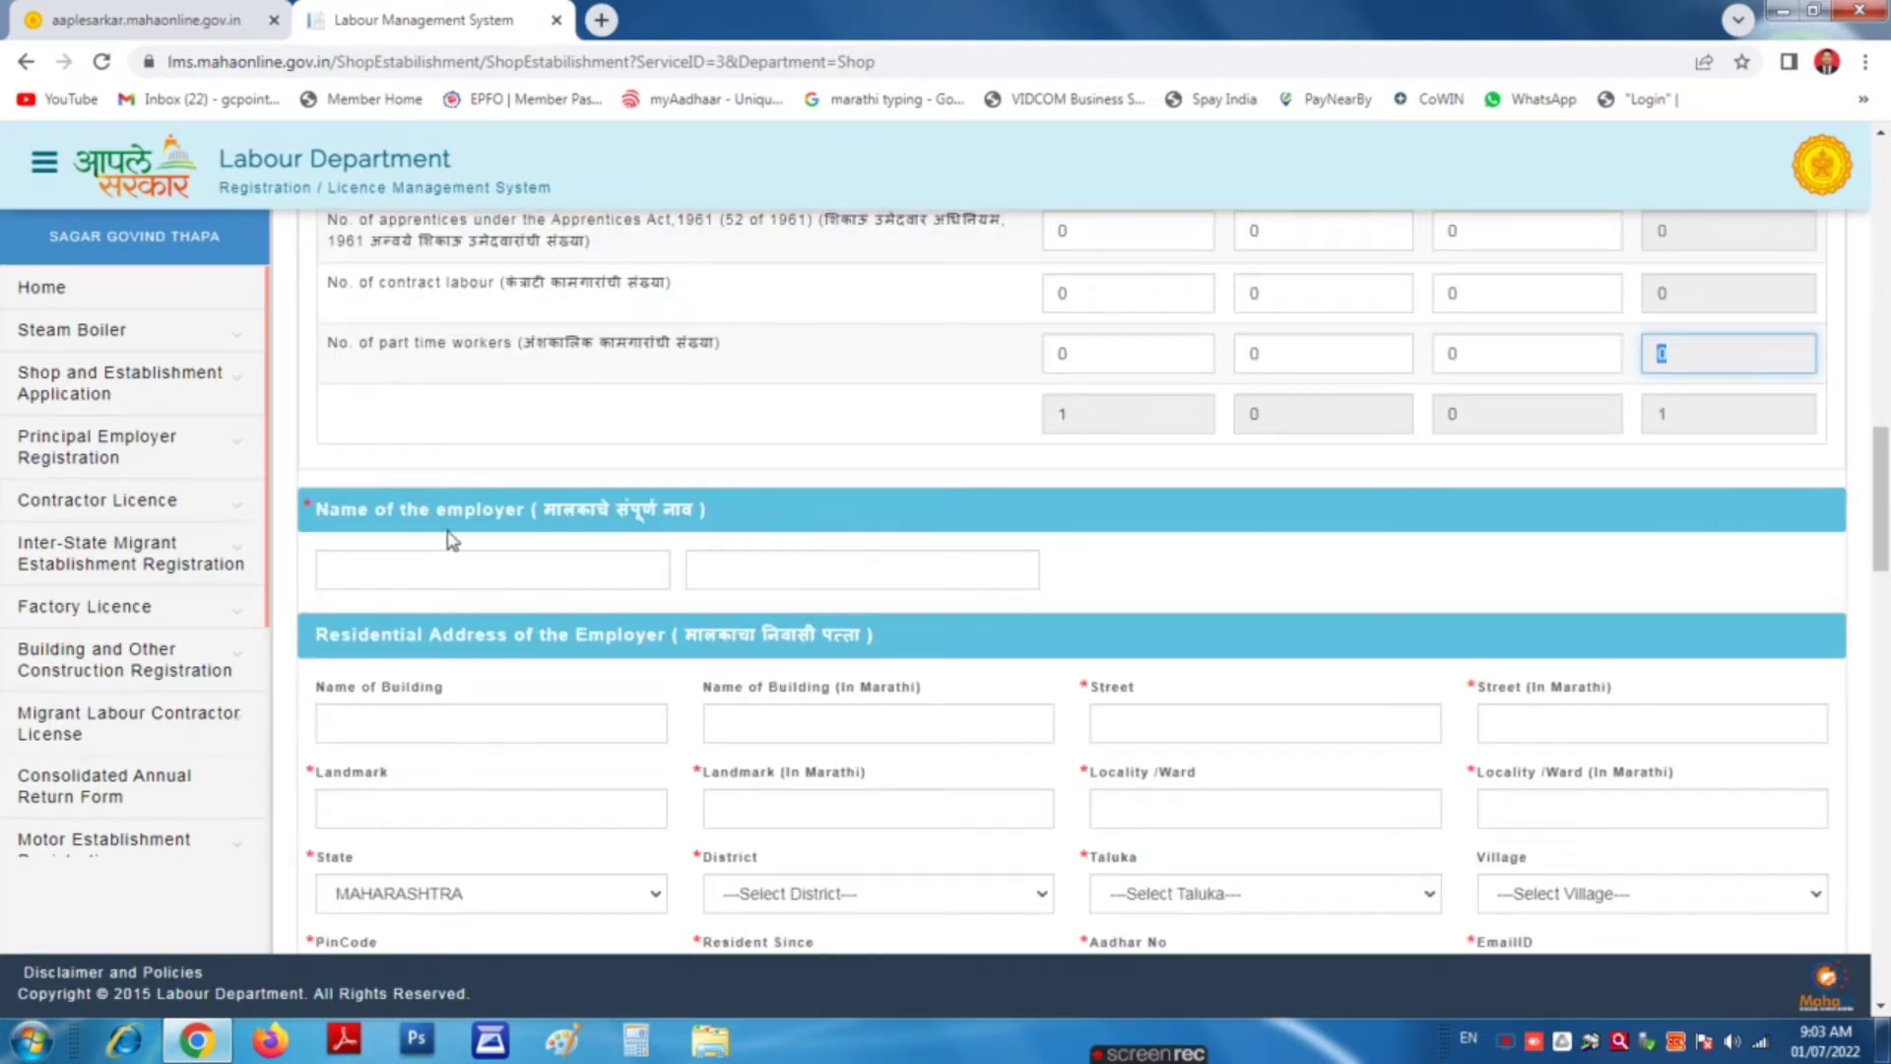
- Enter the employer's full name in English so the Marathi name fills in automatically
click(602, 564)
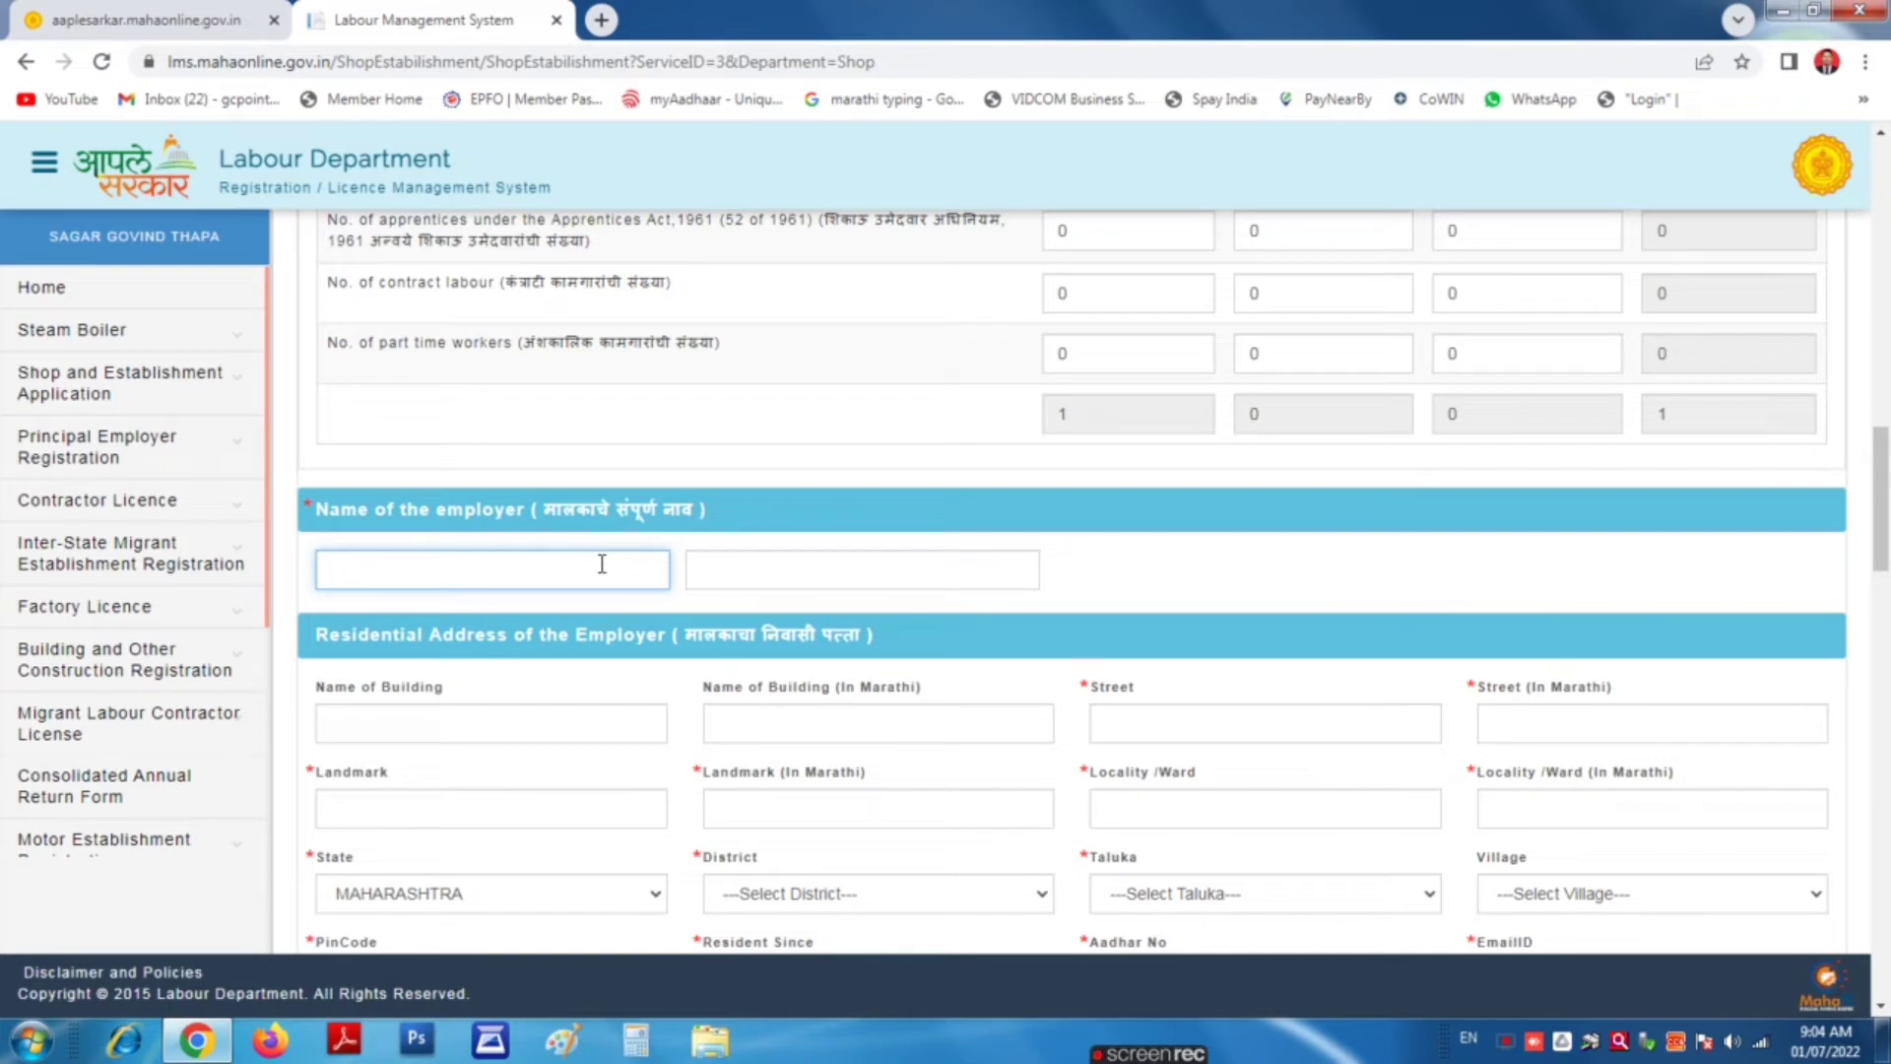
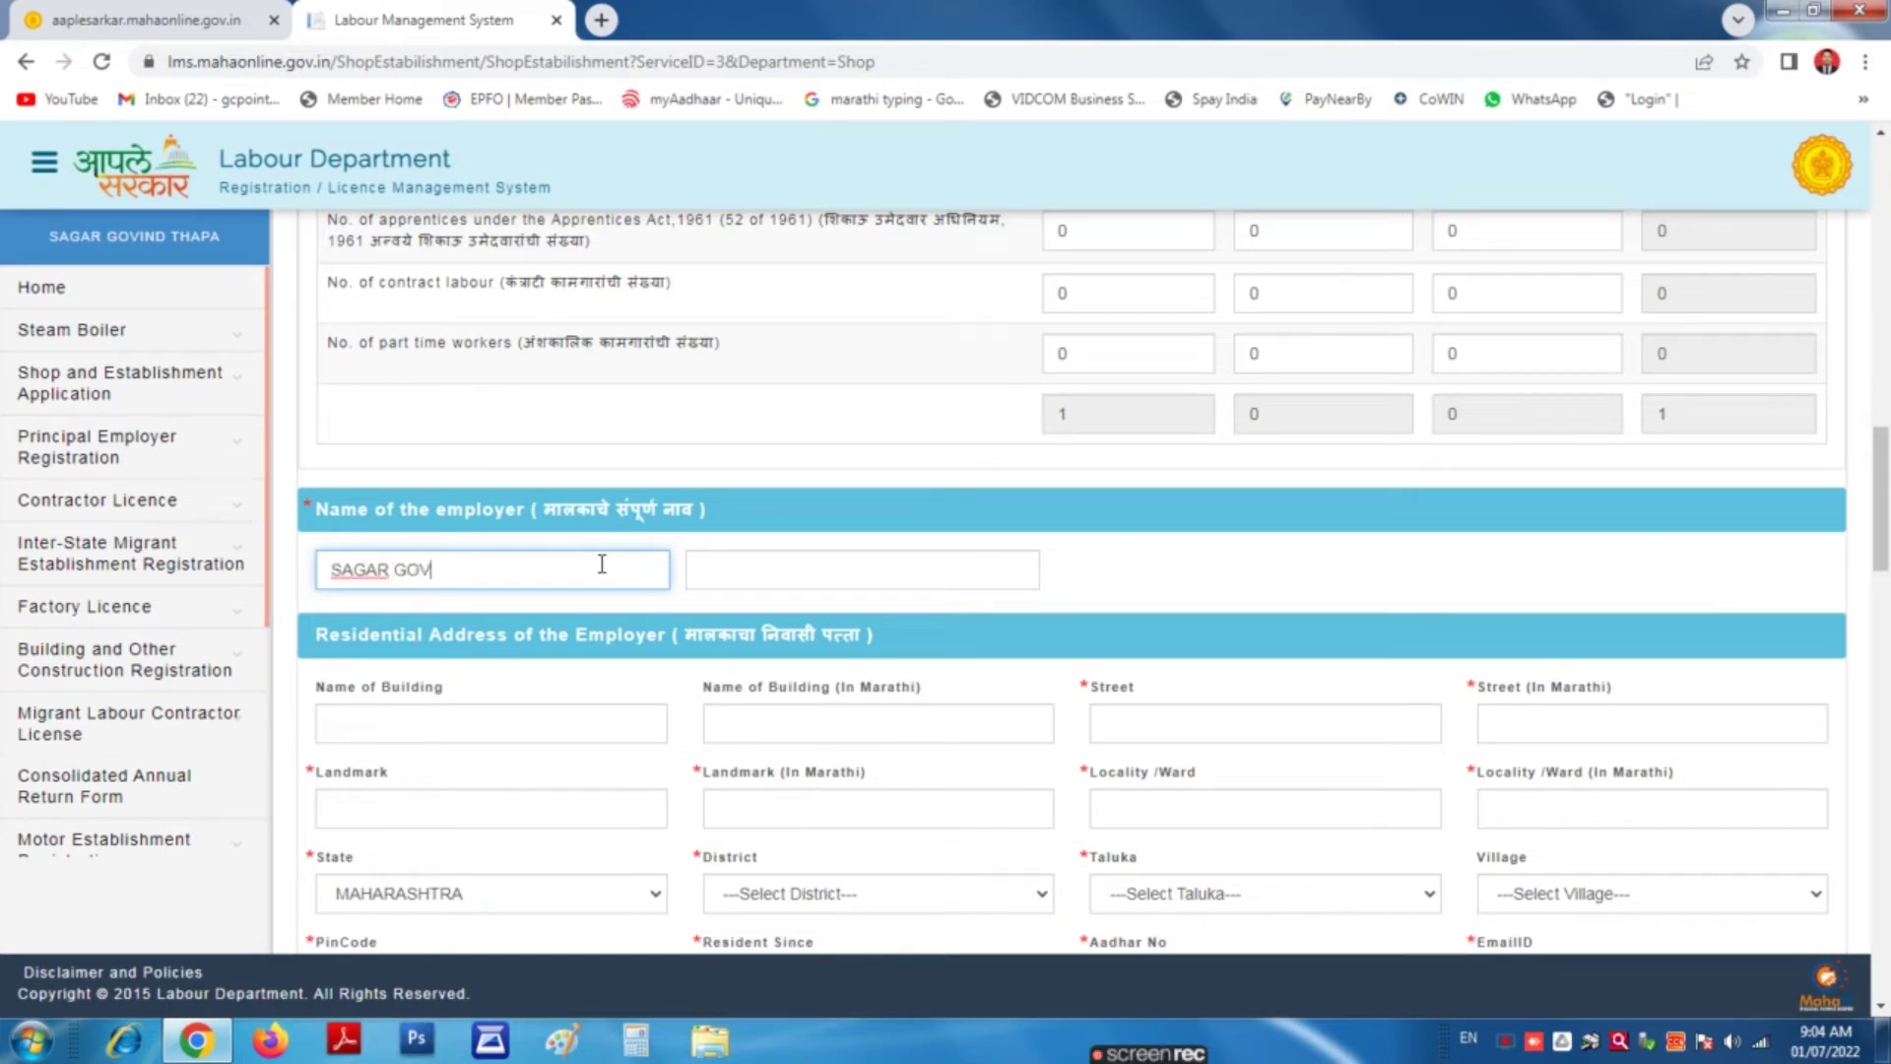
key(Tab)
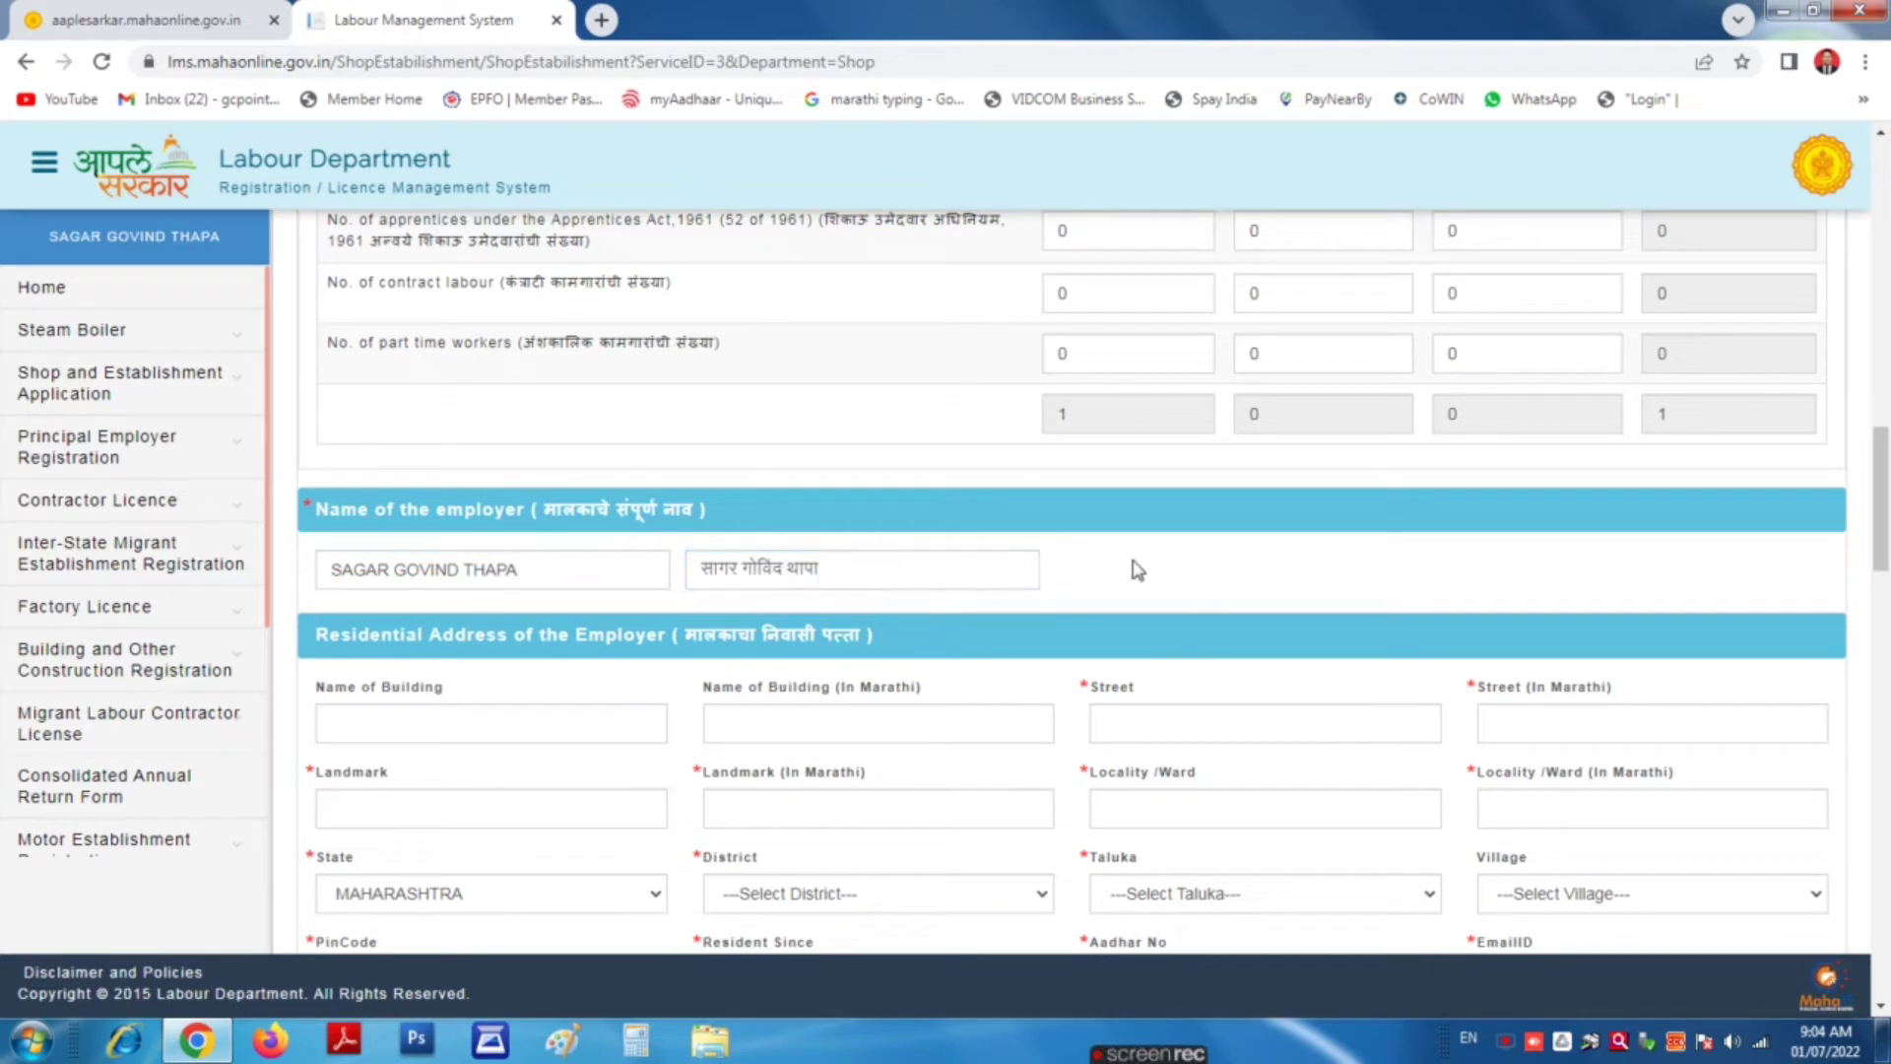
scroll(1135, 568, down, 2)
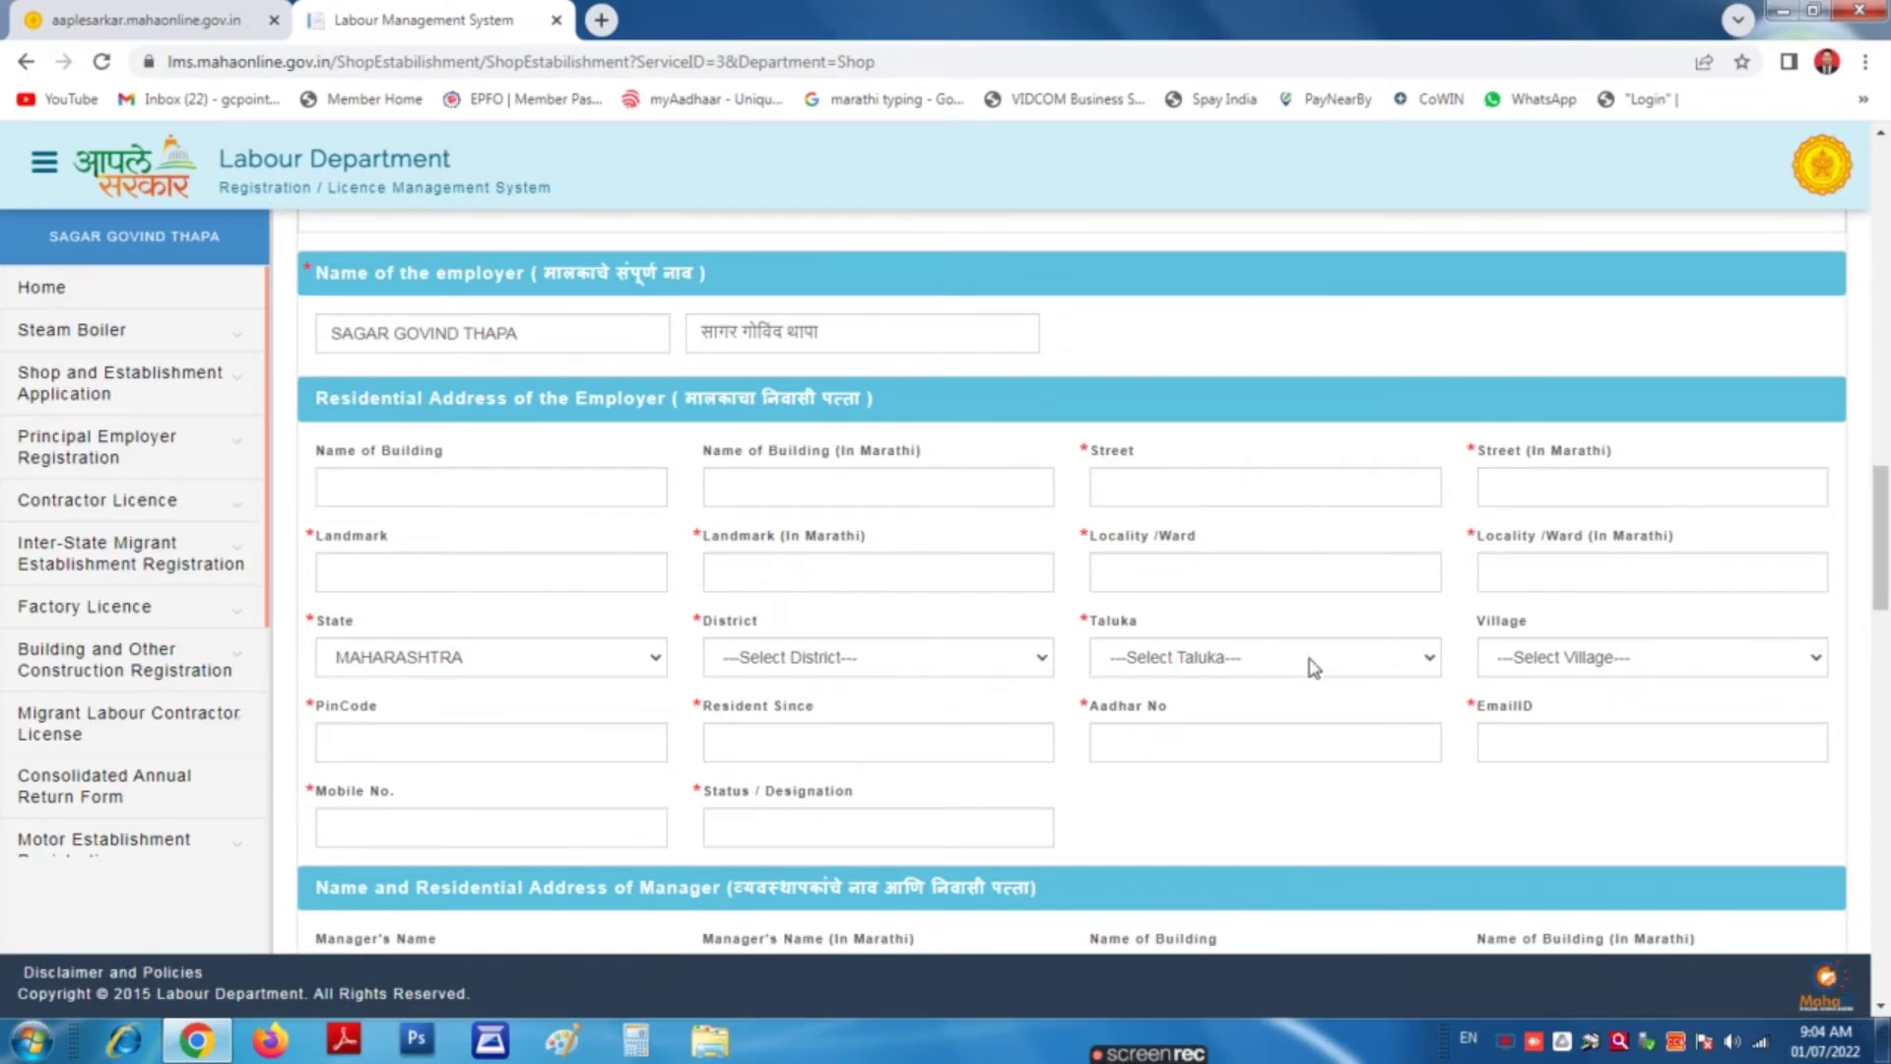
- Set Resident Since to 1991 and paste the employer's Aadhaar number and e-mail address
click(858, 739)
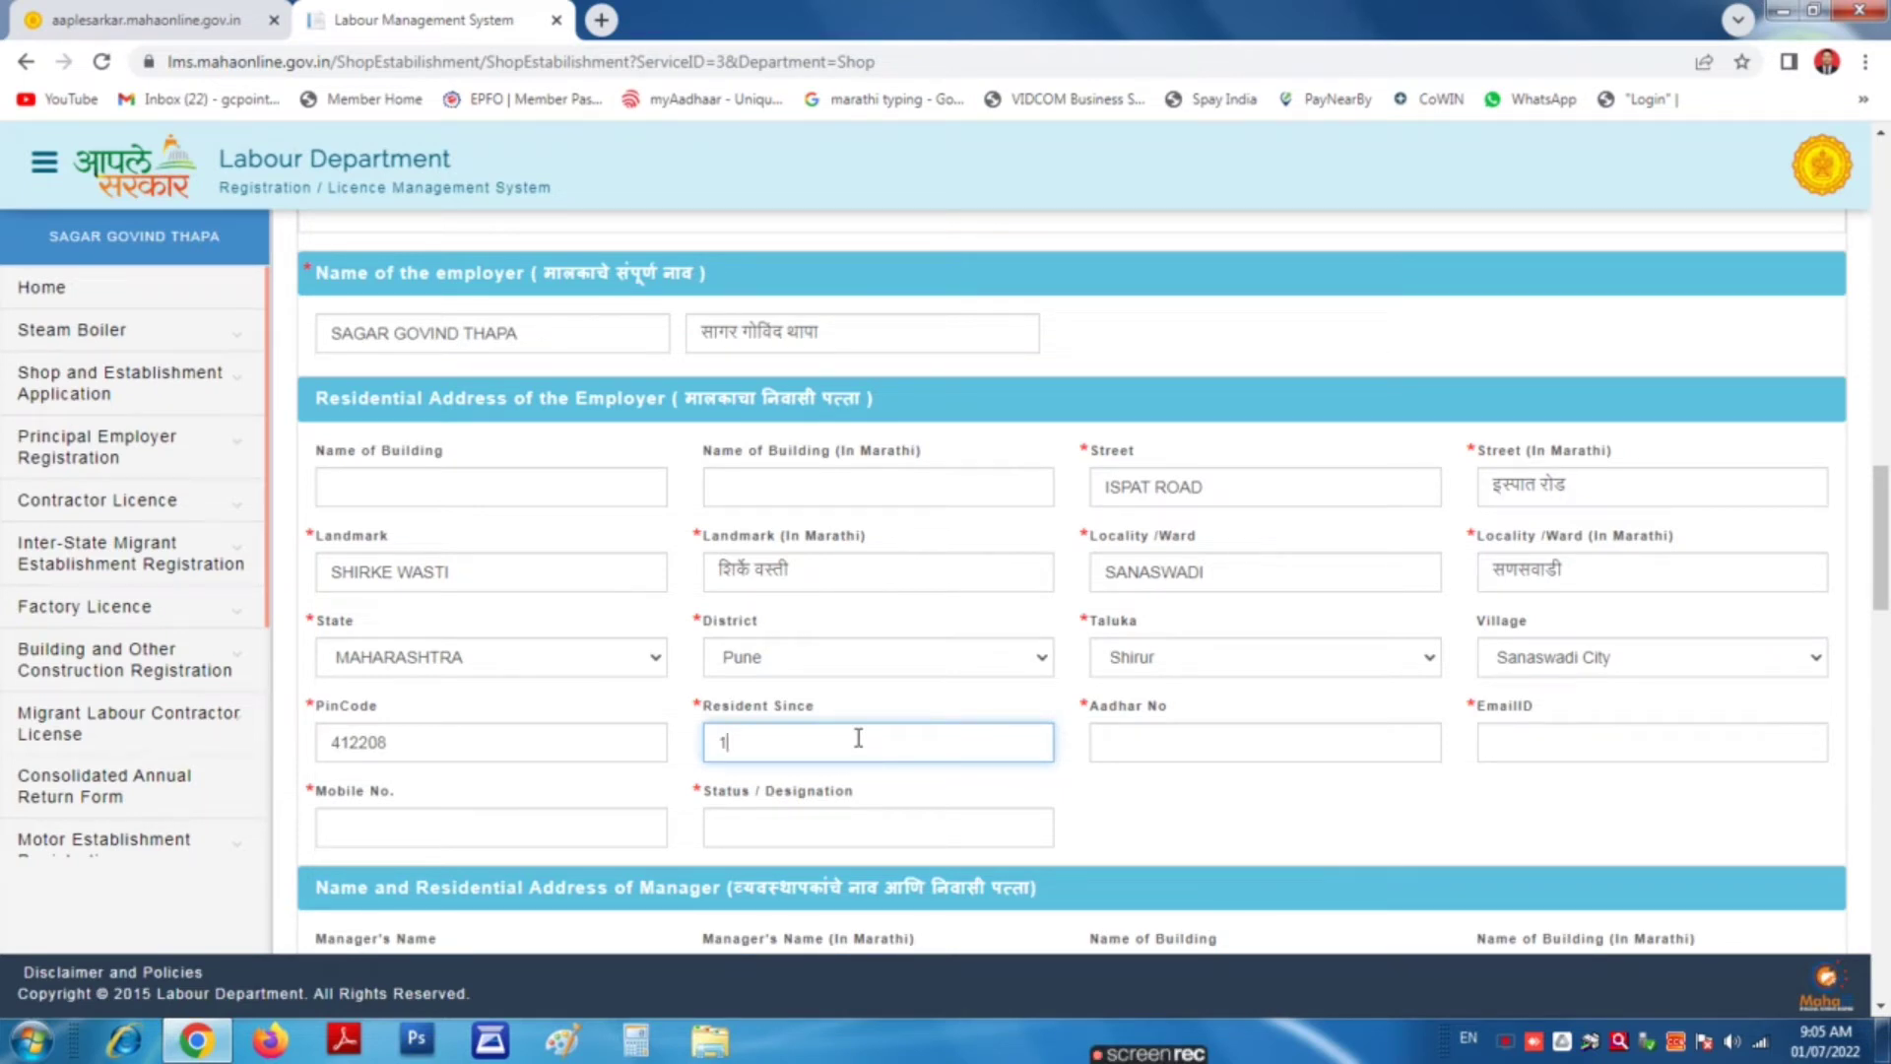
text(991)
click(1224, 753)
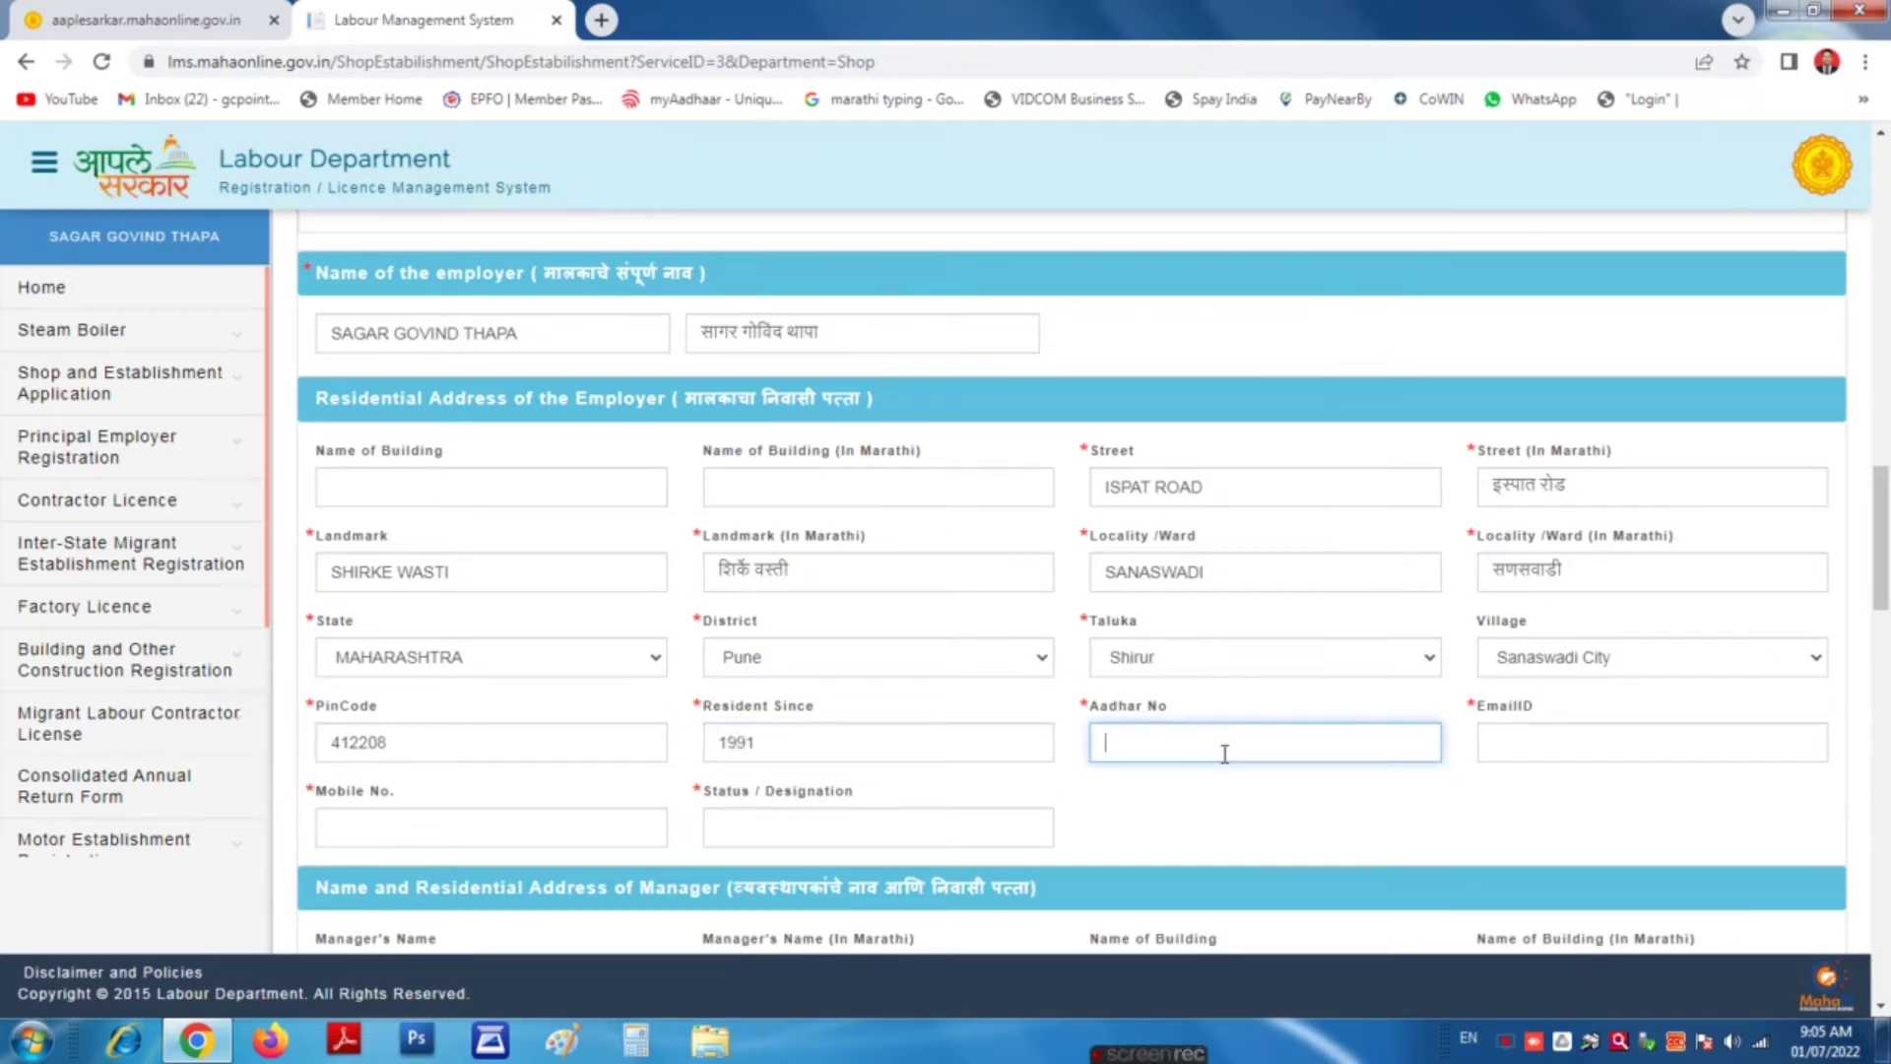
key(ctrl+v)
click(1764, 752)
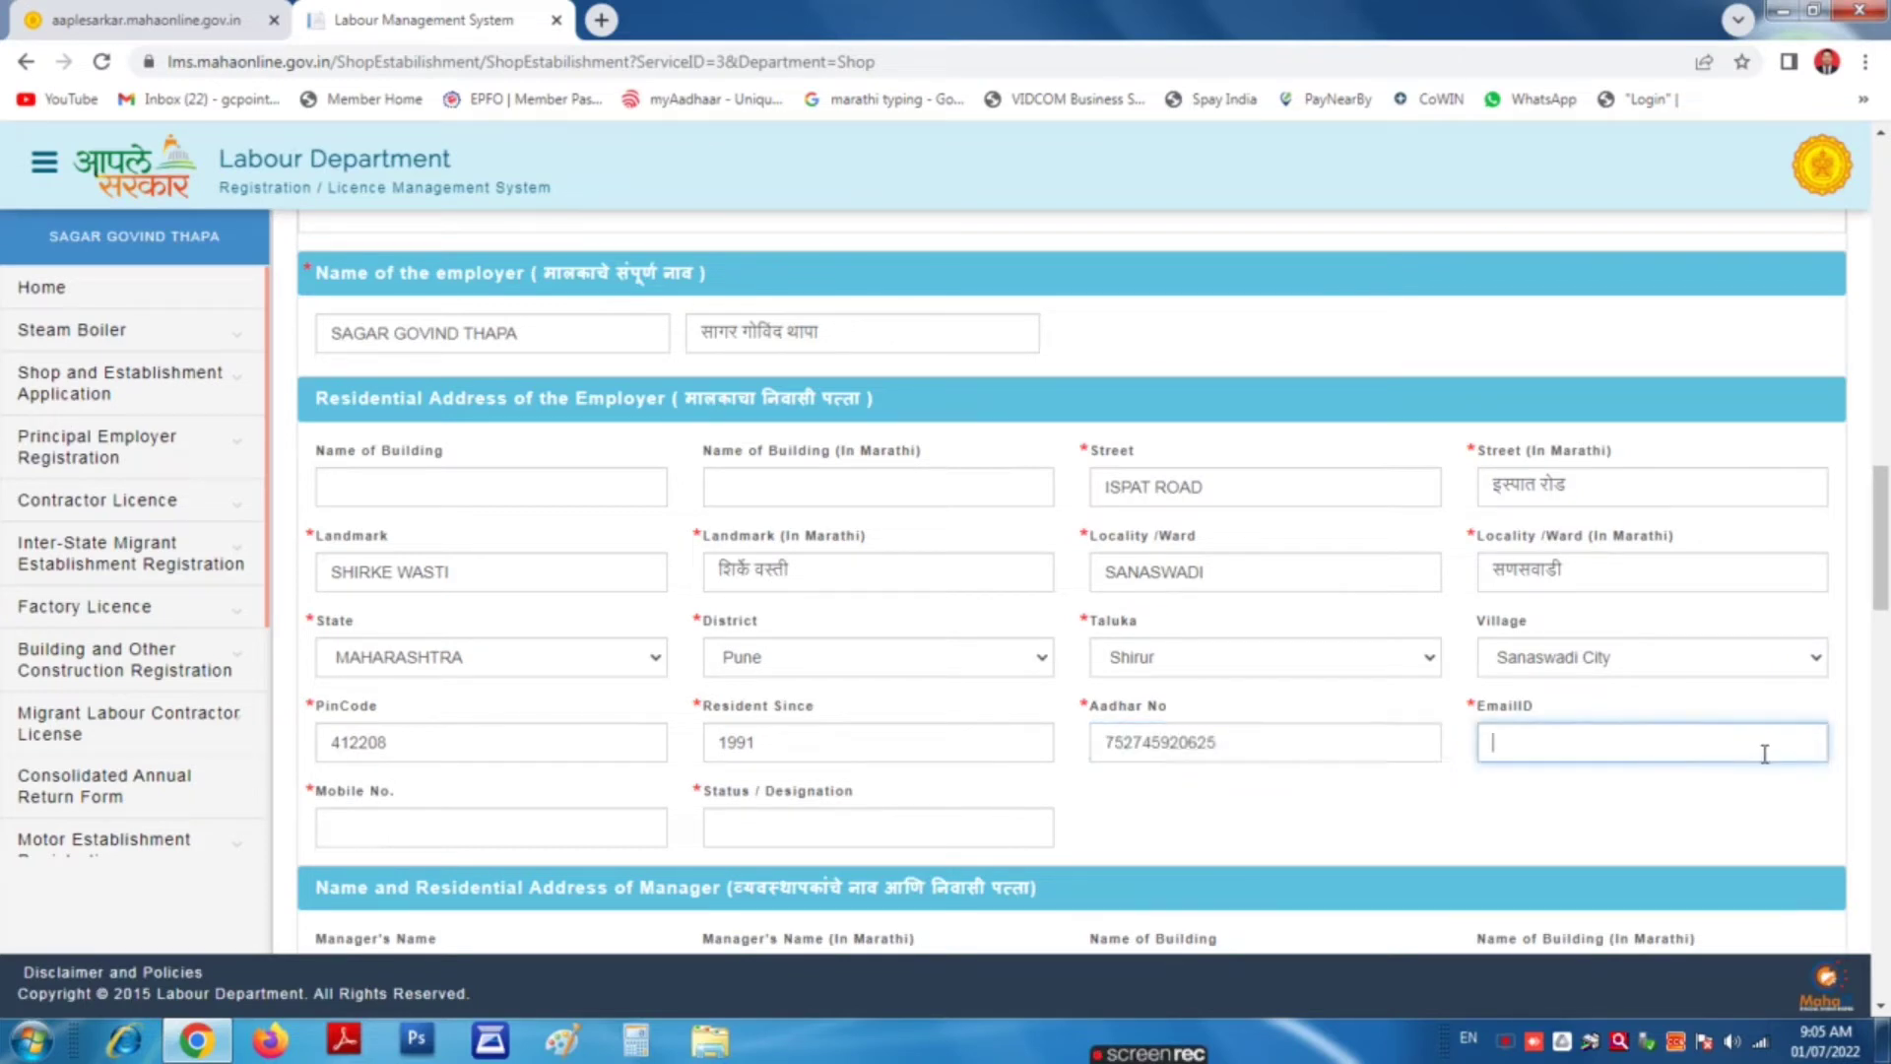
key(ctrl+v)
scroll(1674, 732, down, 1)
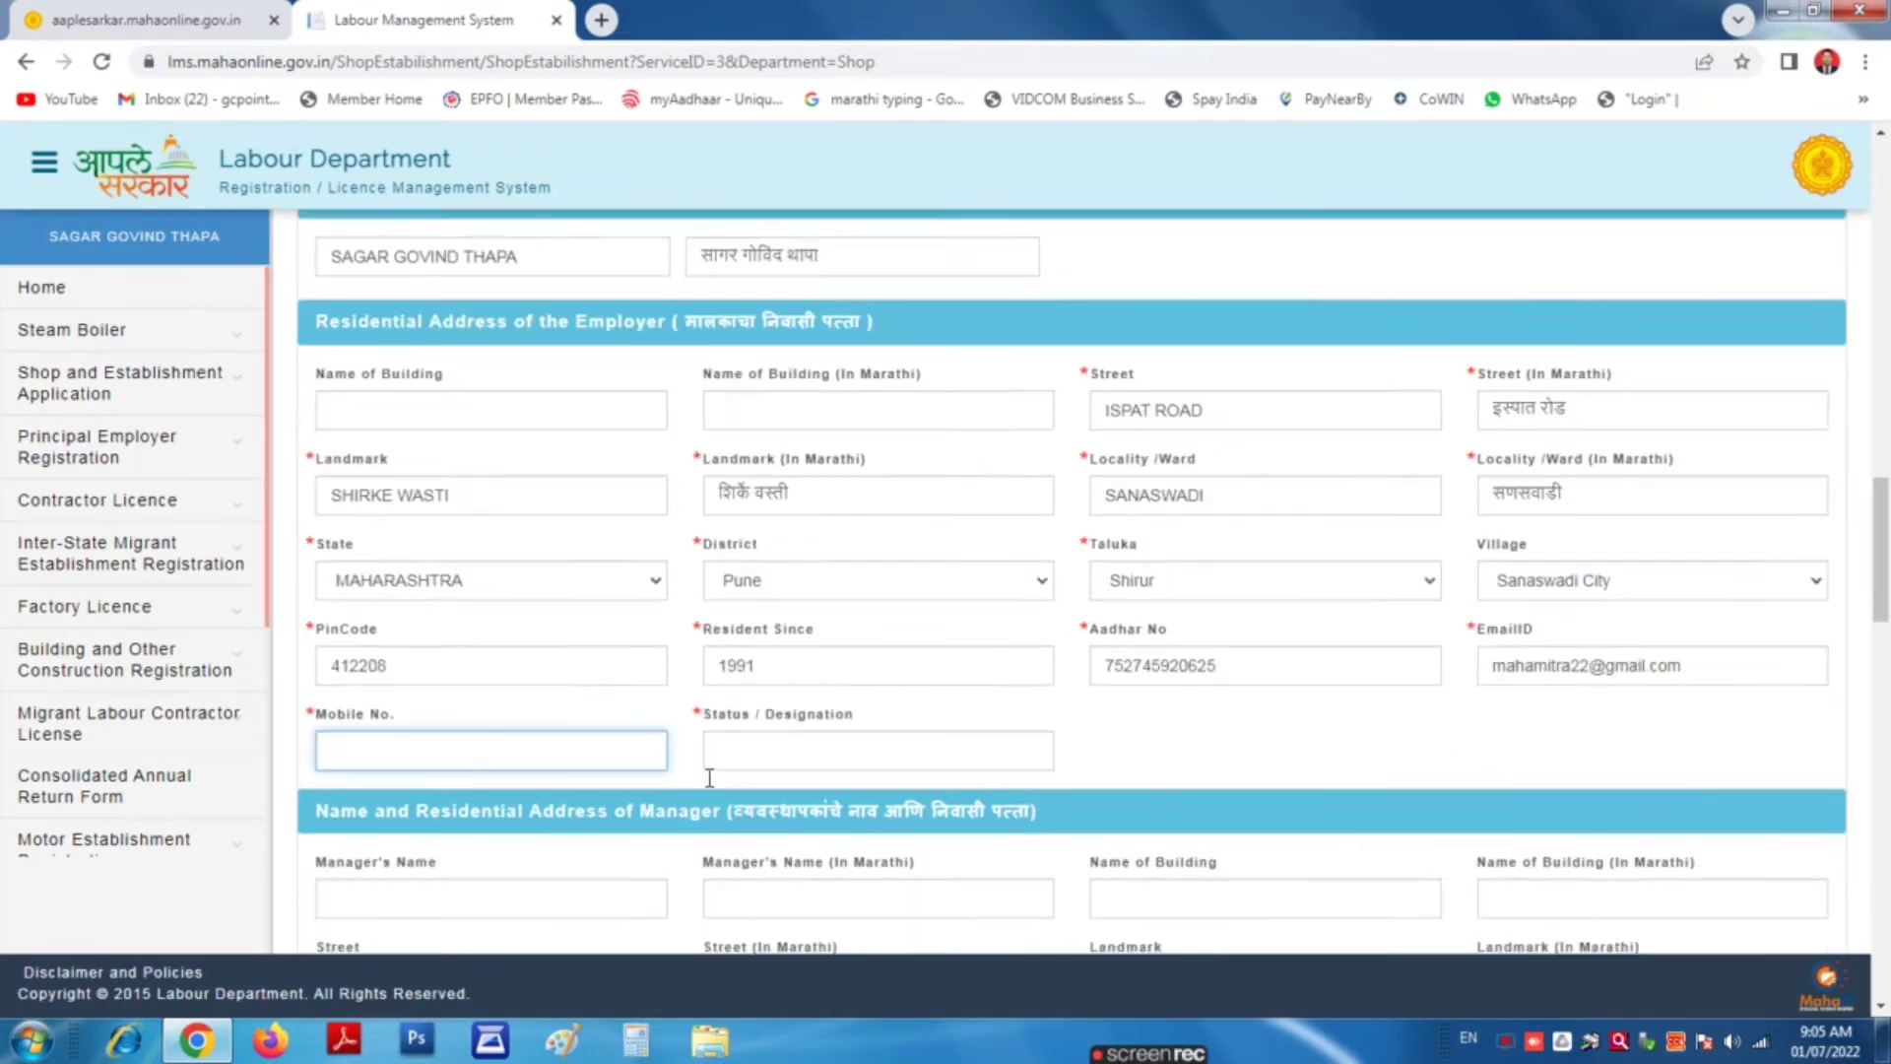
- Enter the employer's mobile number and set Status / Designation to proprietor
click(437, 700)
click(894, 714)
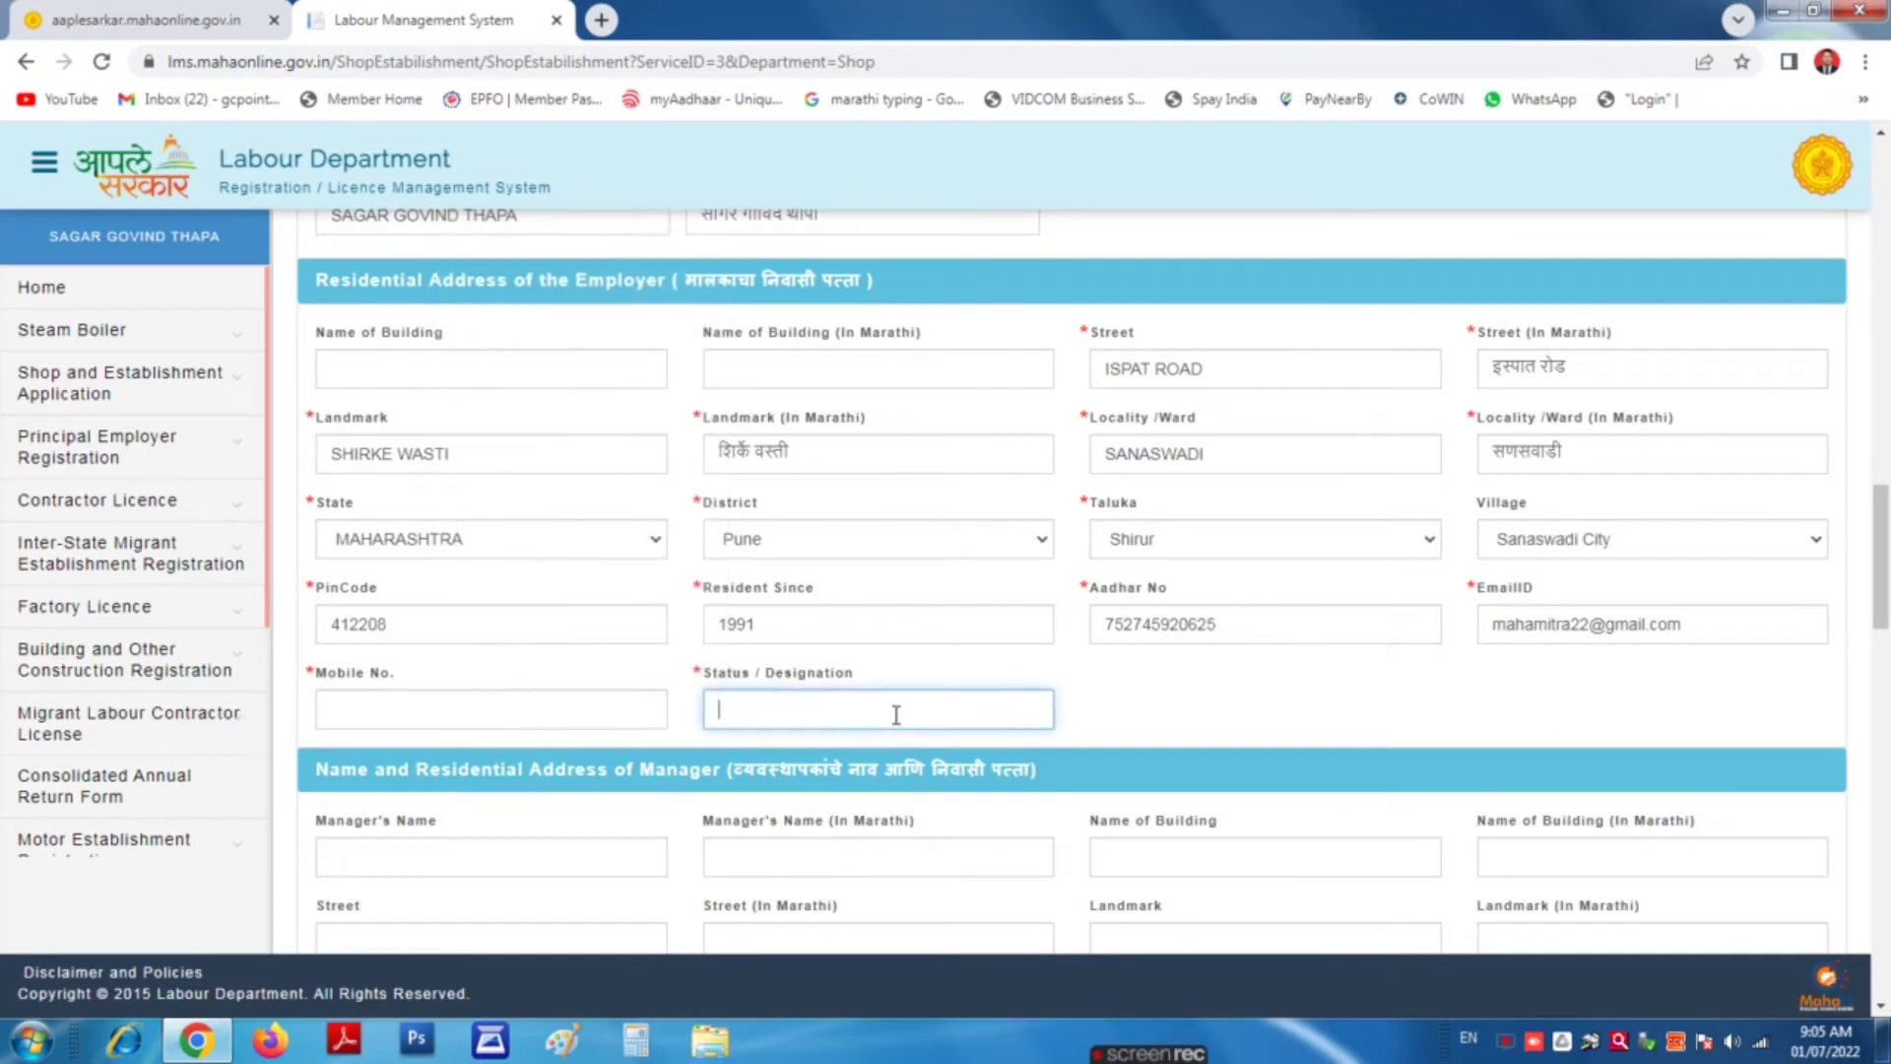
click(512, 722)
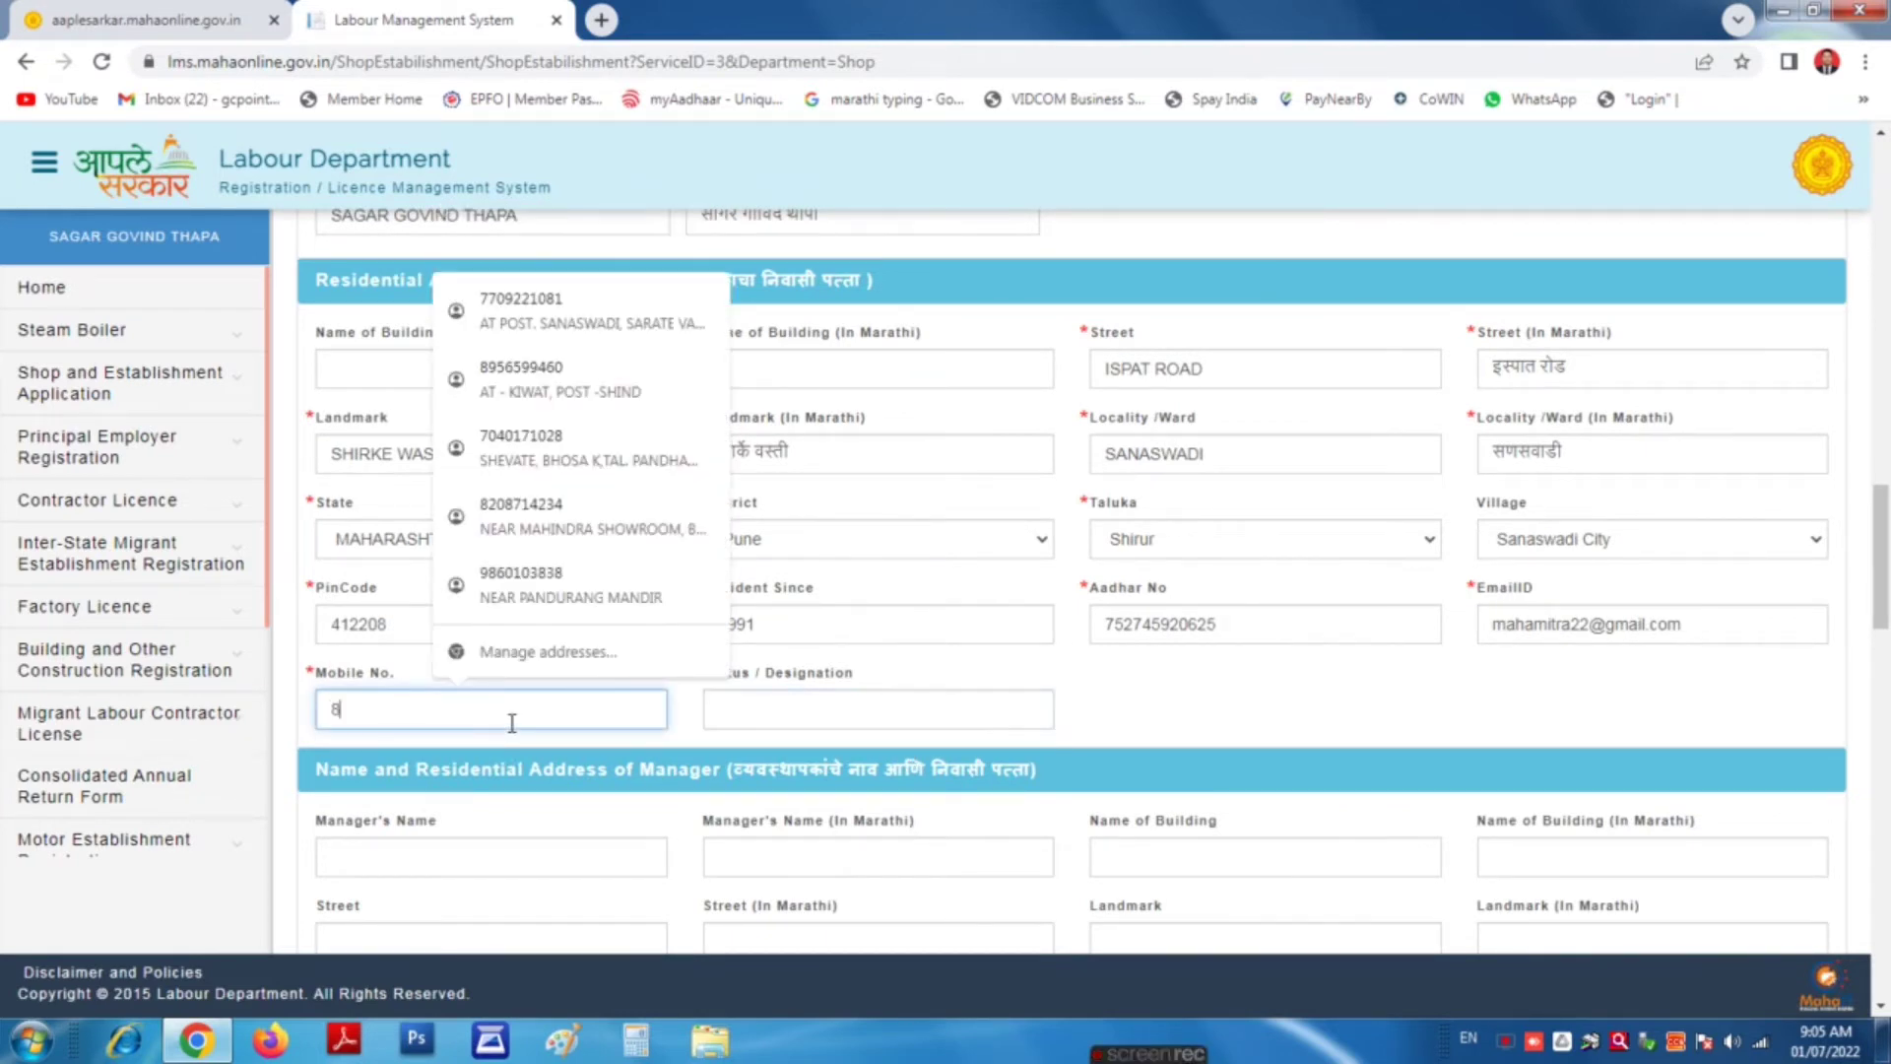
click(921, 680)
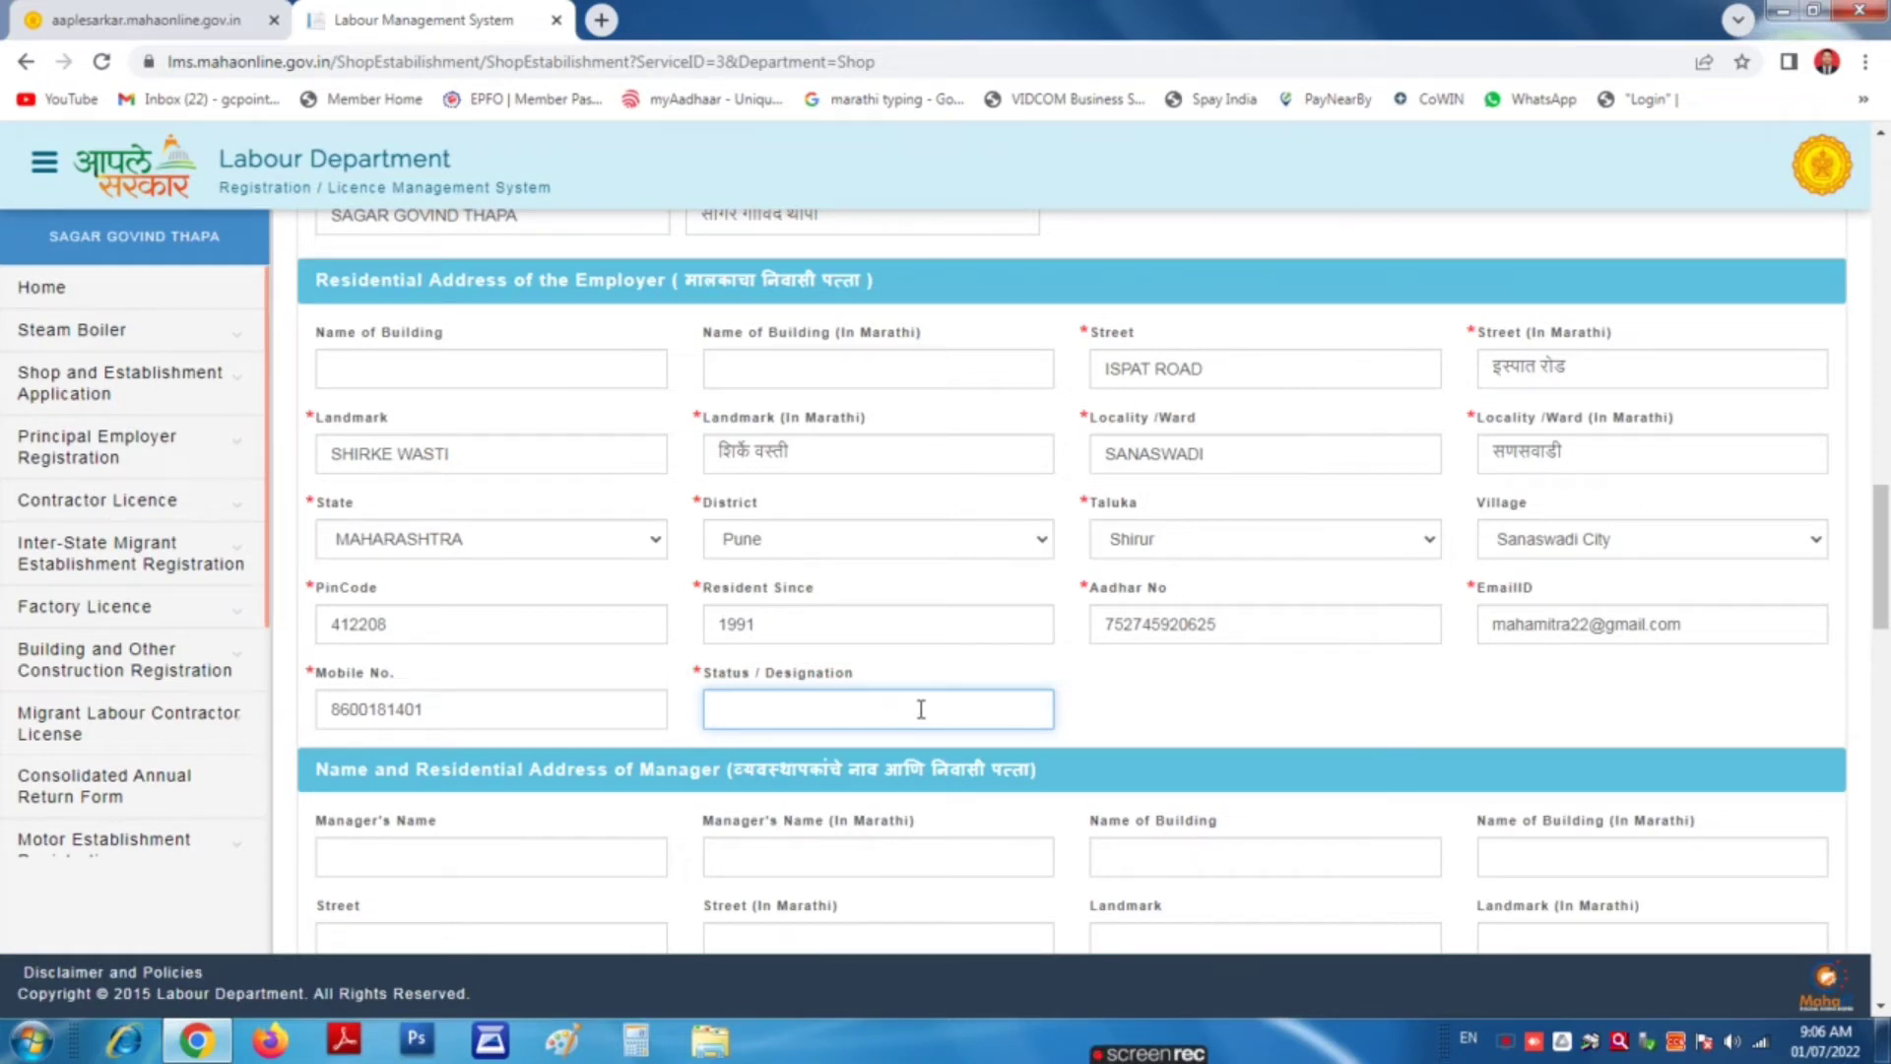
text(proprietor)
key(Tab)
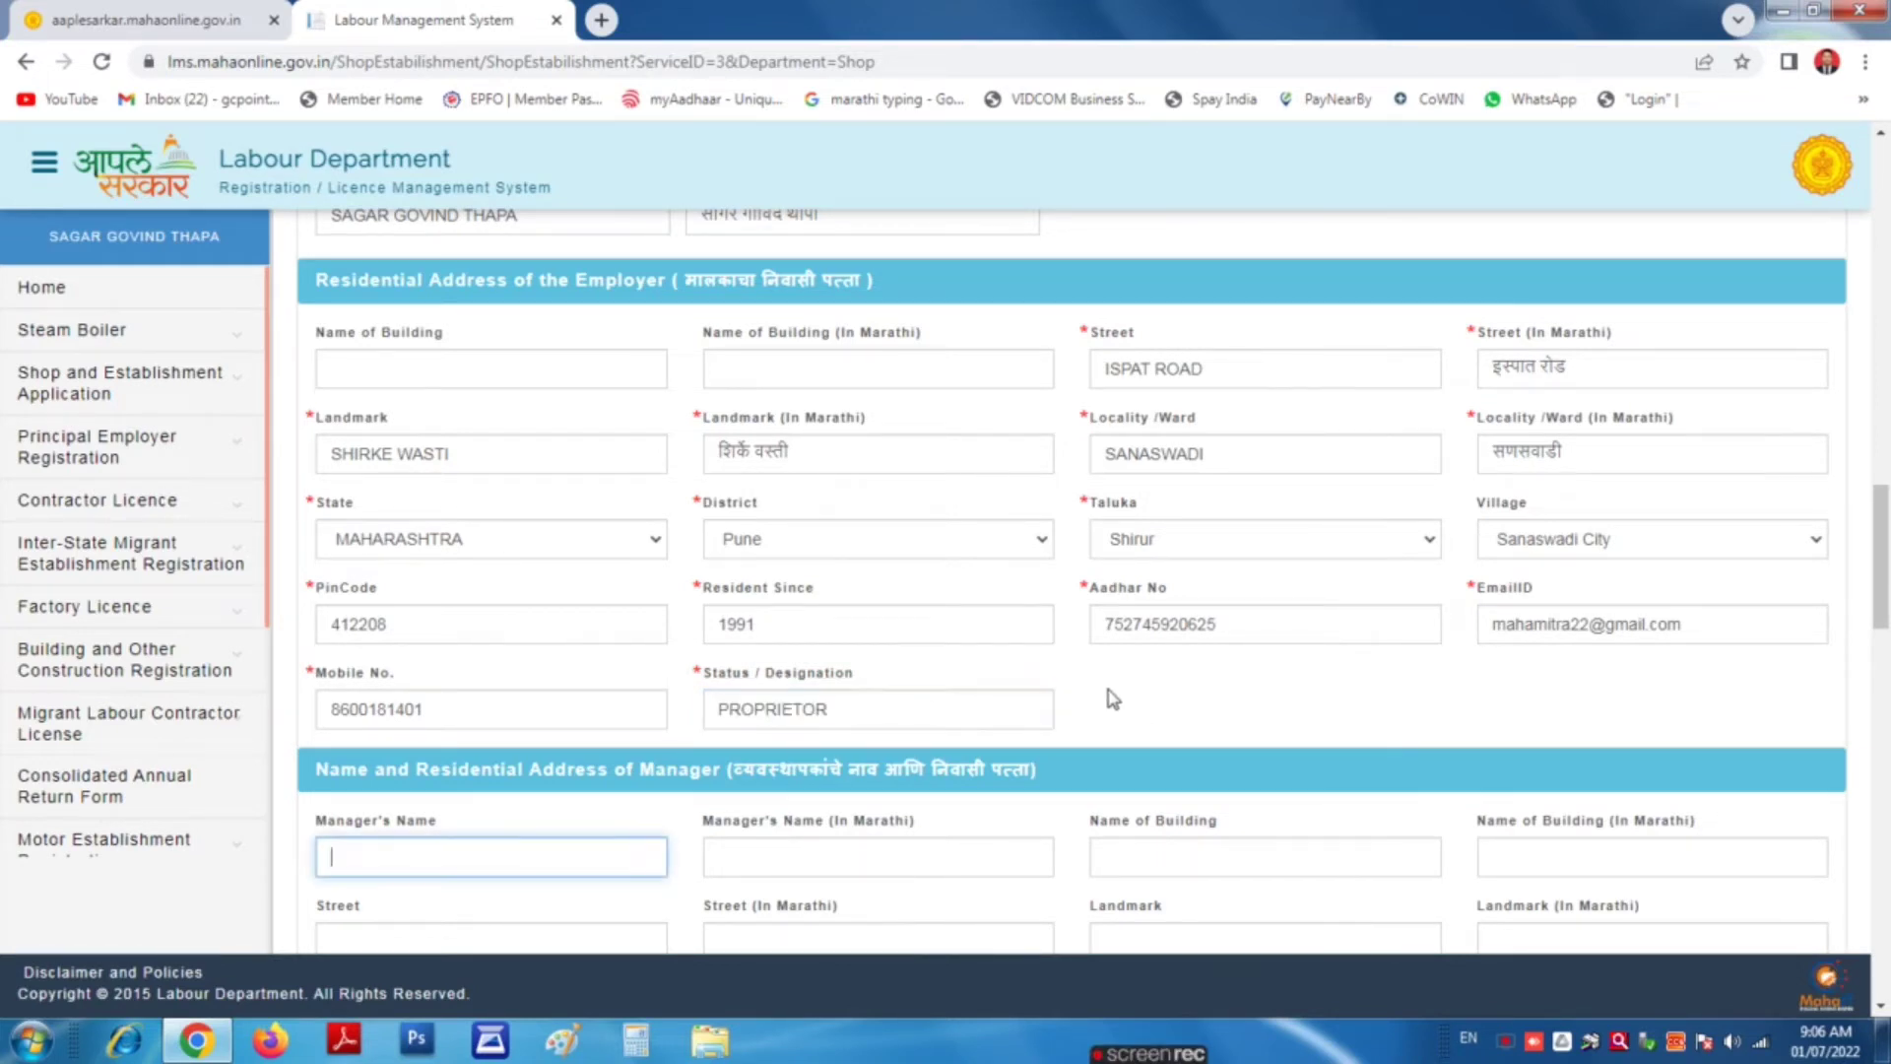
click(1110, 692)
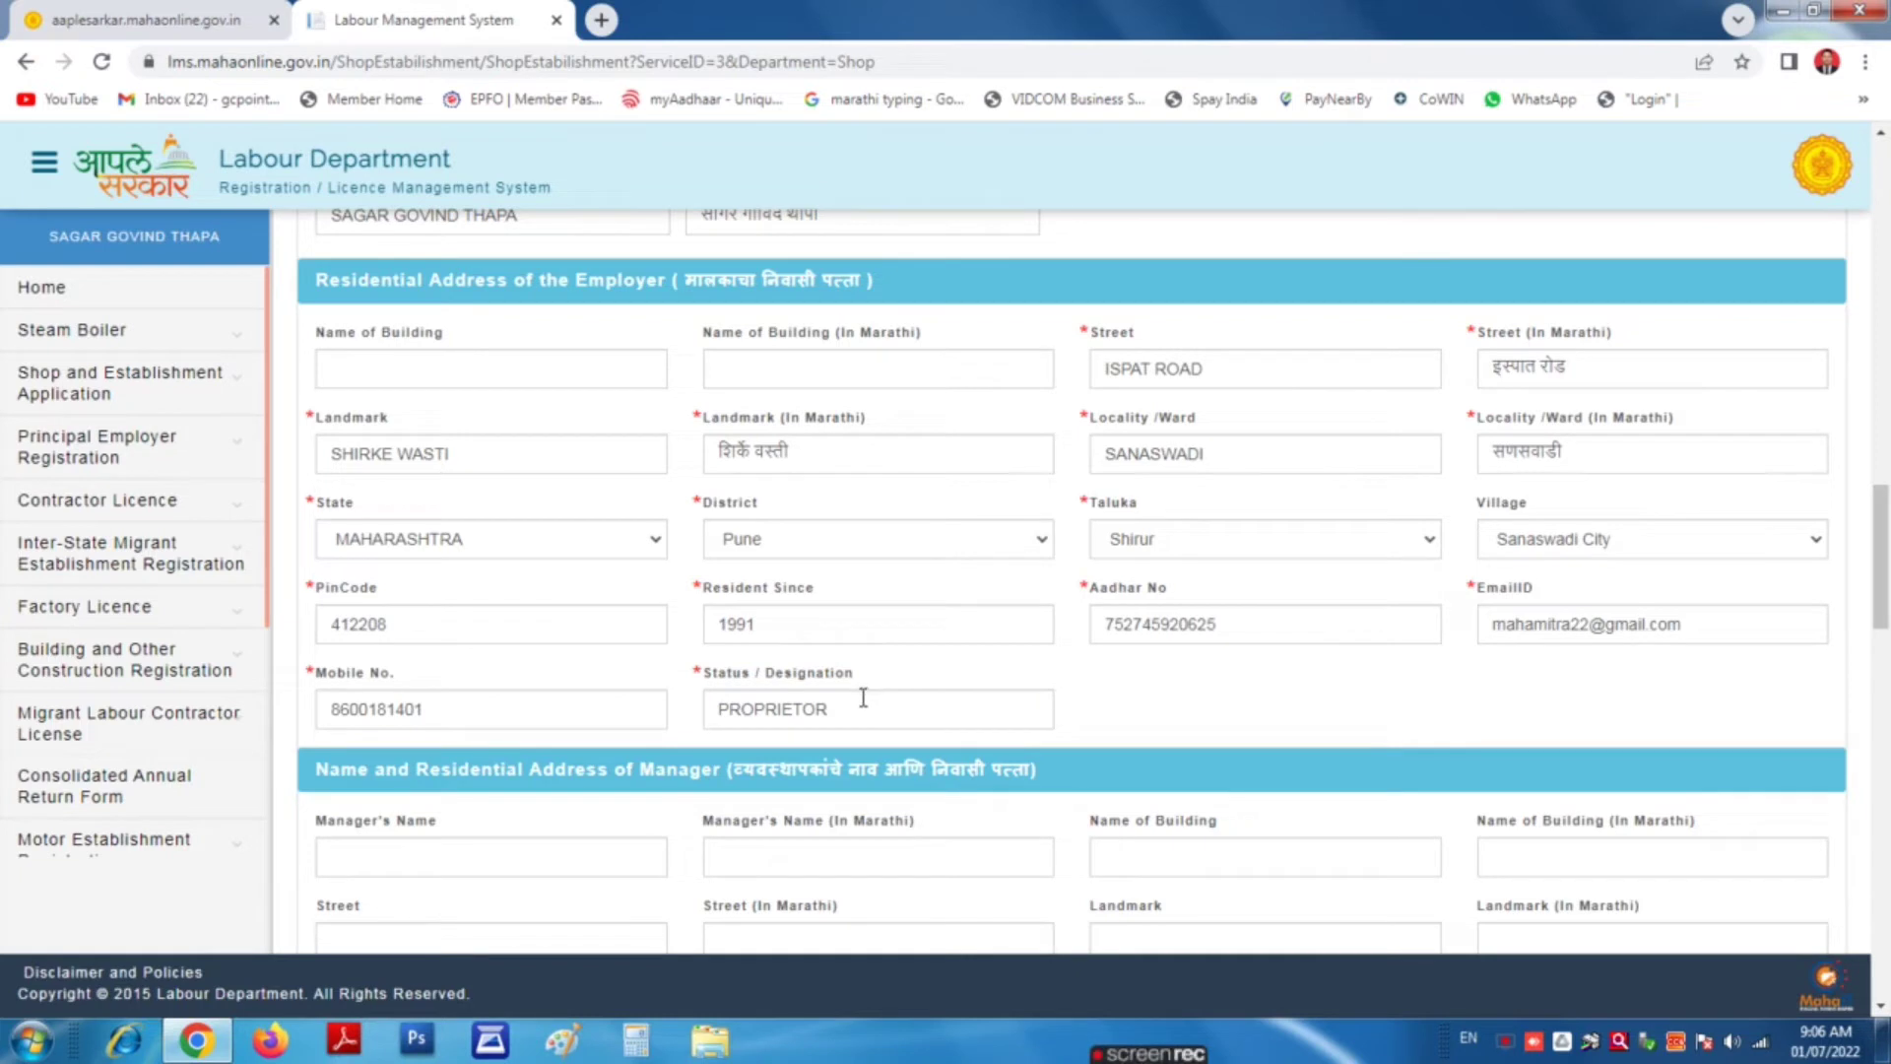
scroll(865, 697, down, 3)
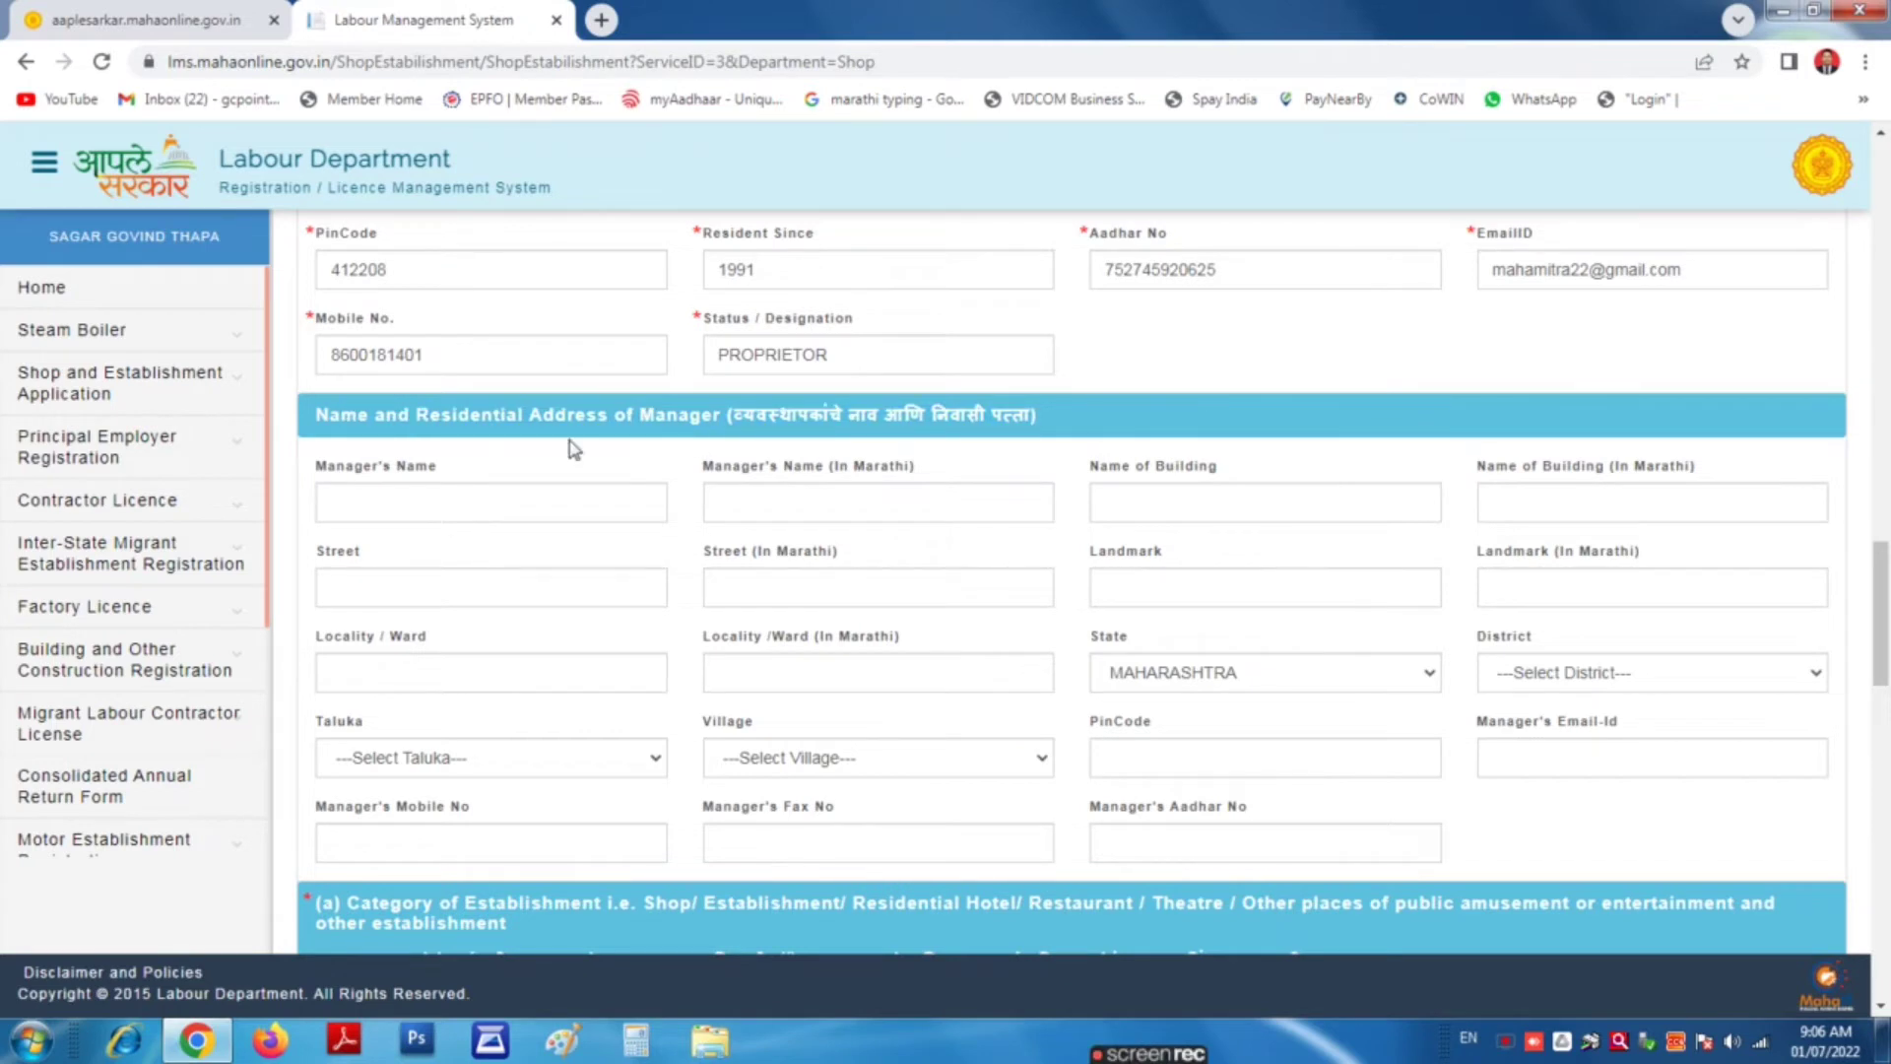
drag(317, 416, 1015, 435)
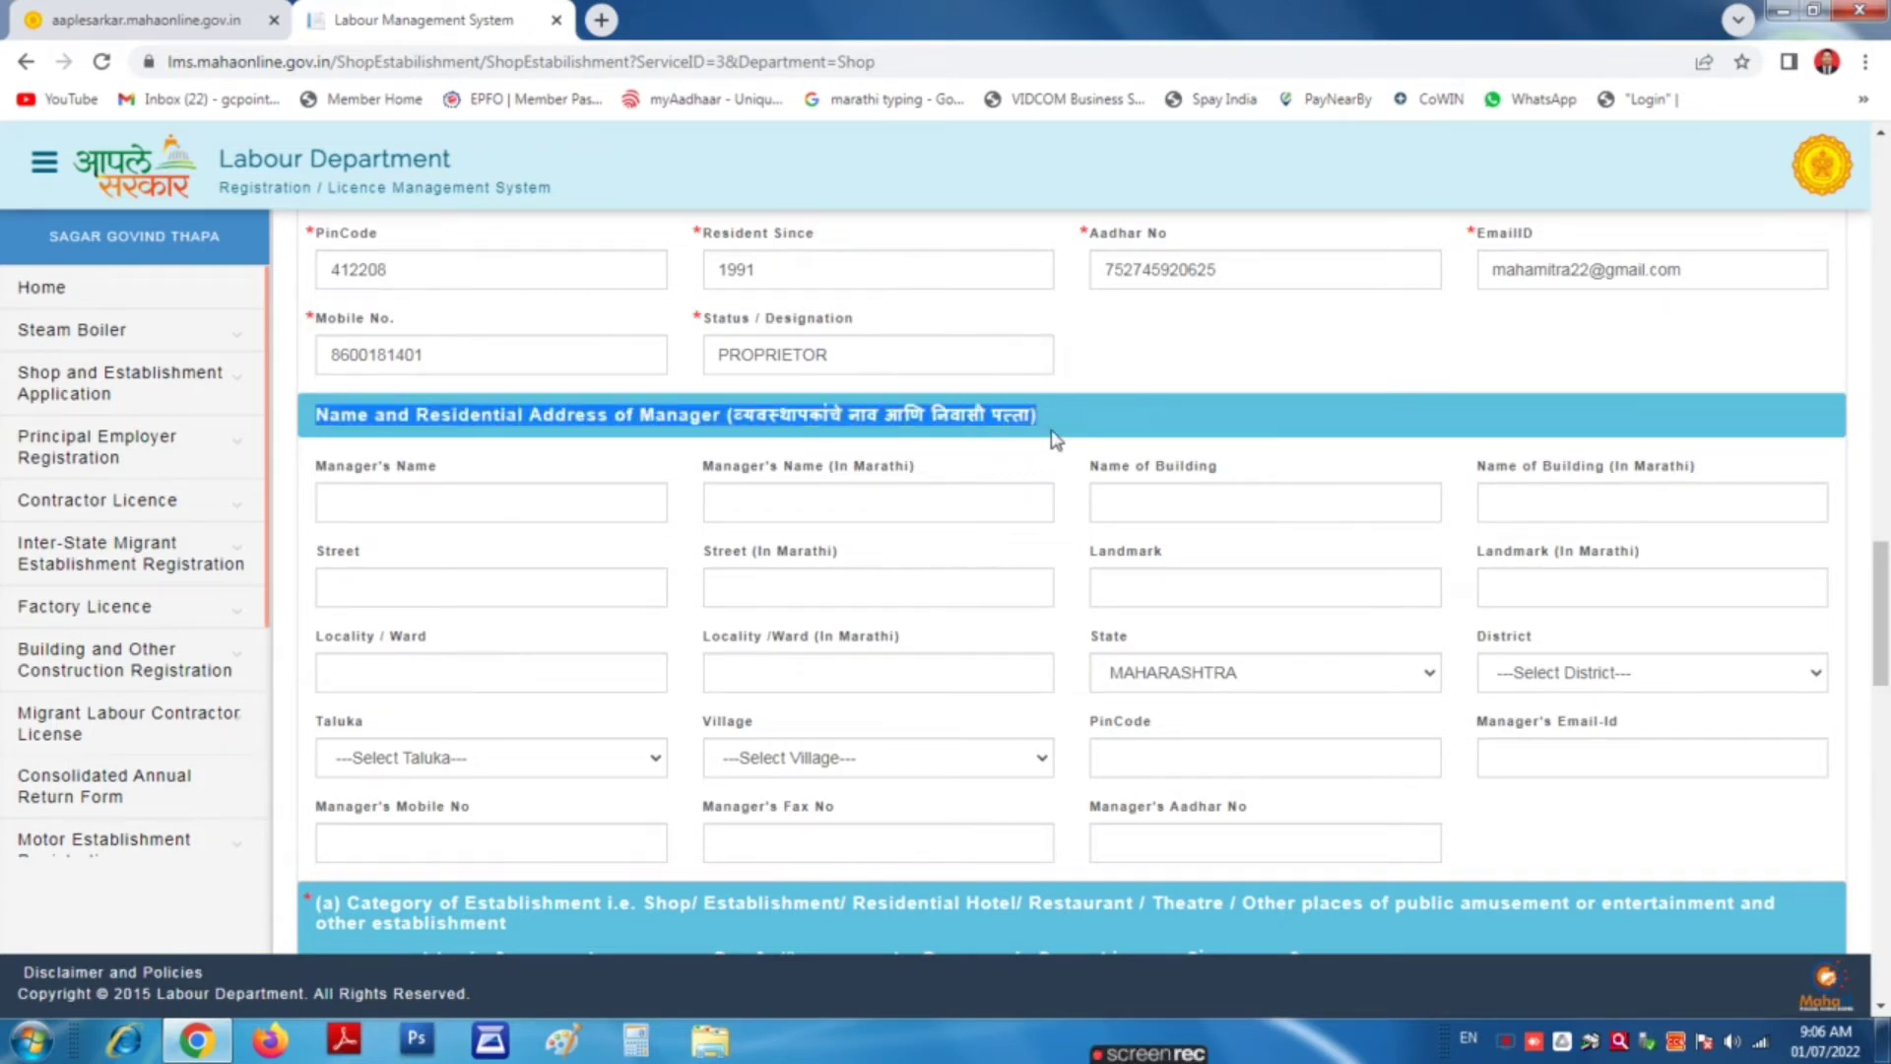
click(1084, 443)
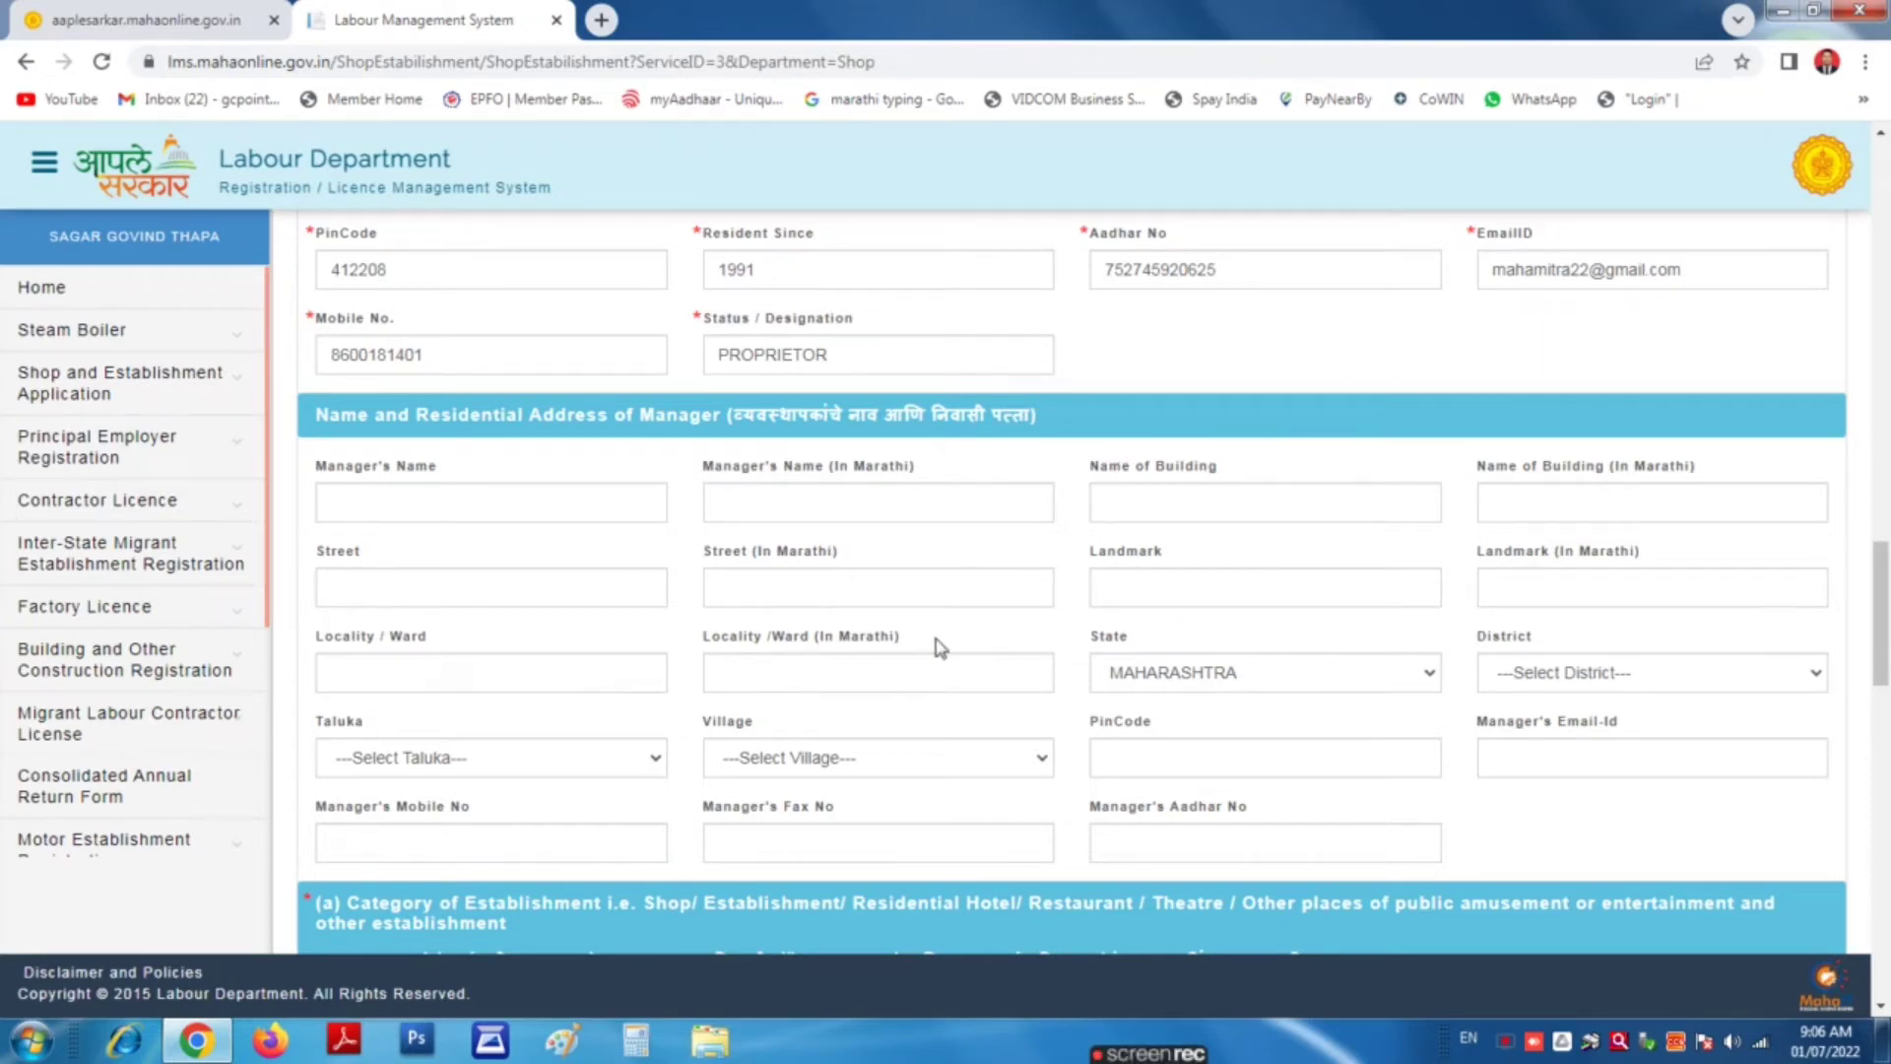
scroll(937, 646, down, 4)
scroll(936, 638, down, 1)
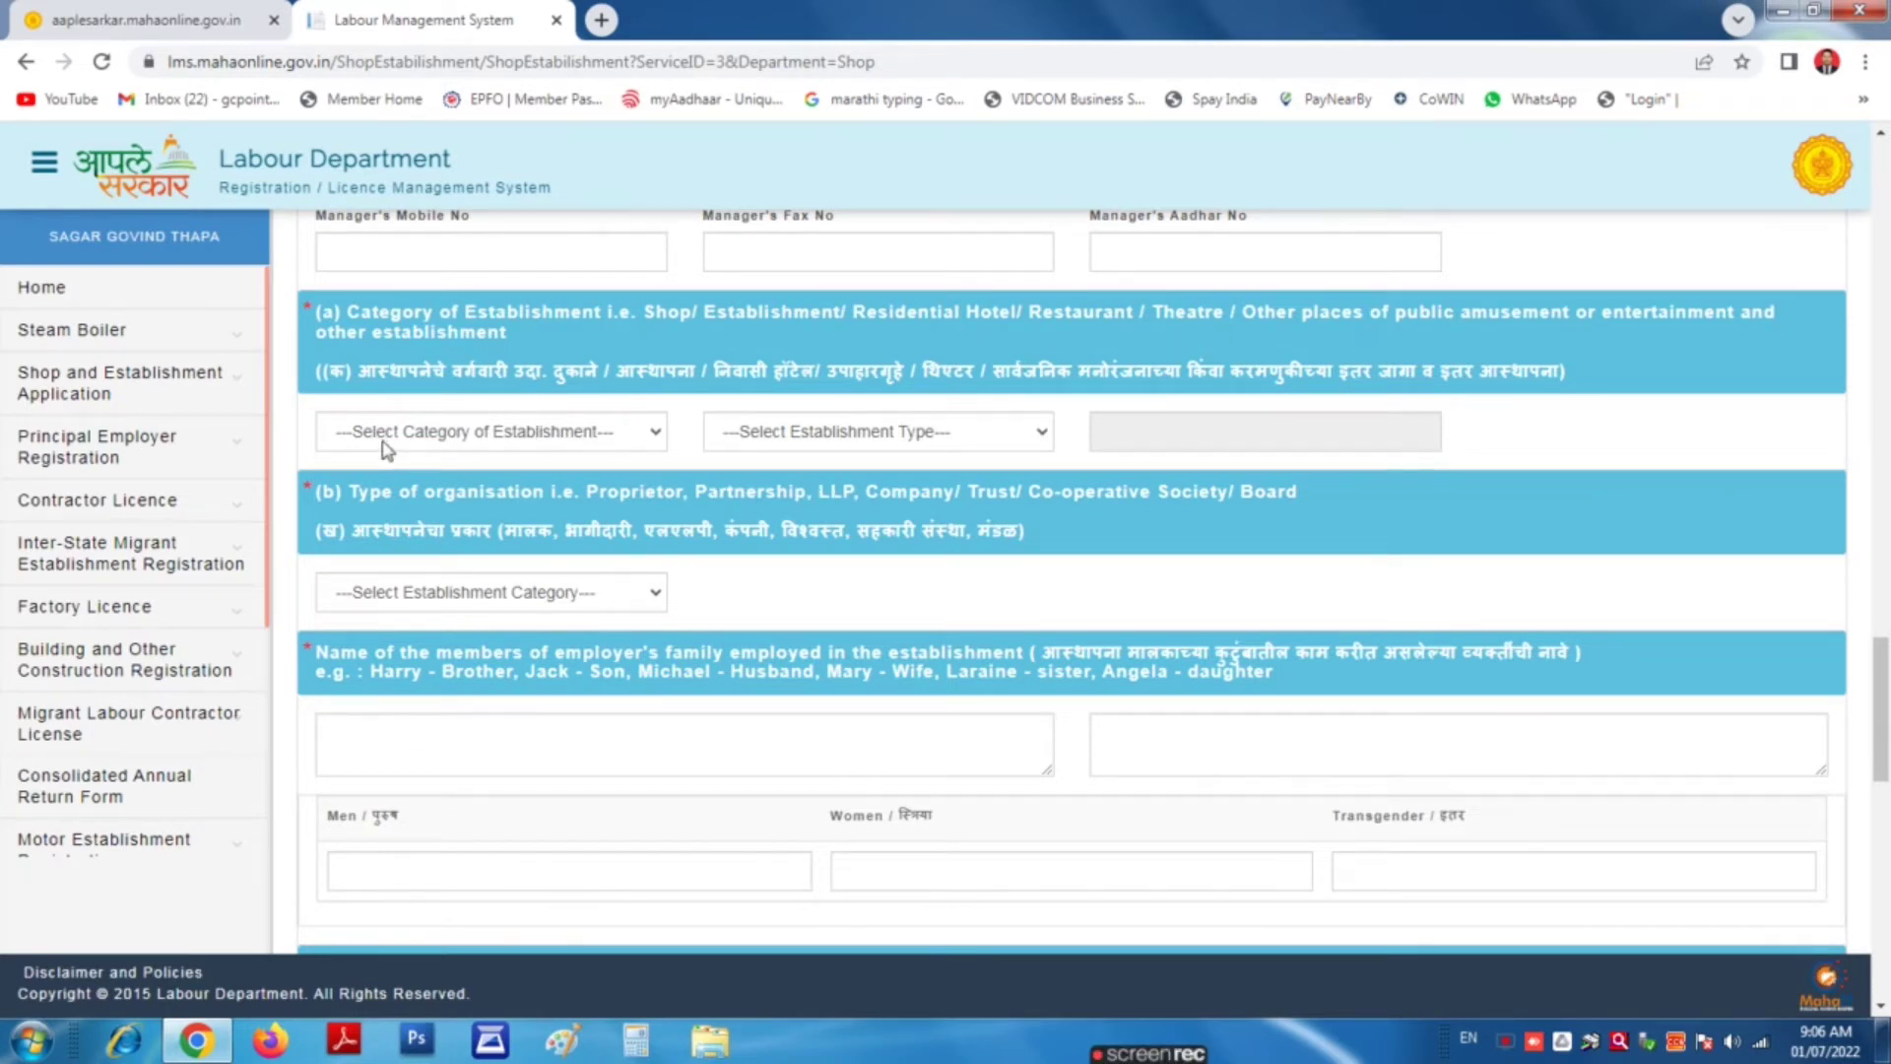
- Set Category of Establishment to ESTABLISHMENT
click(571, 442)
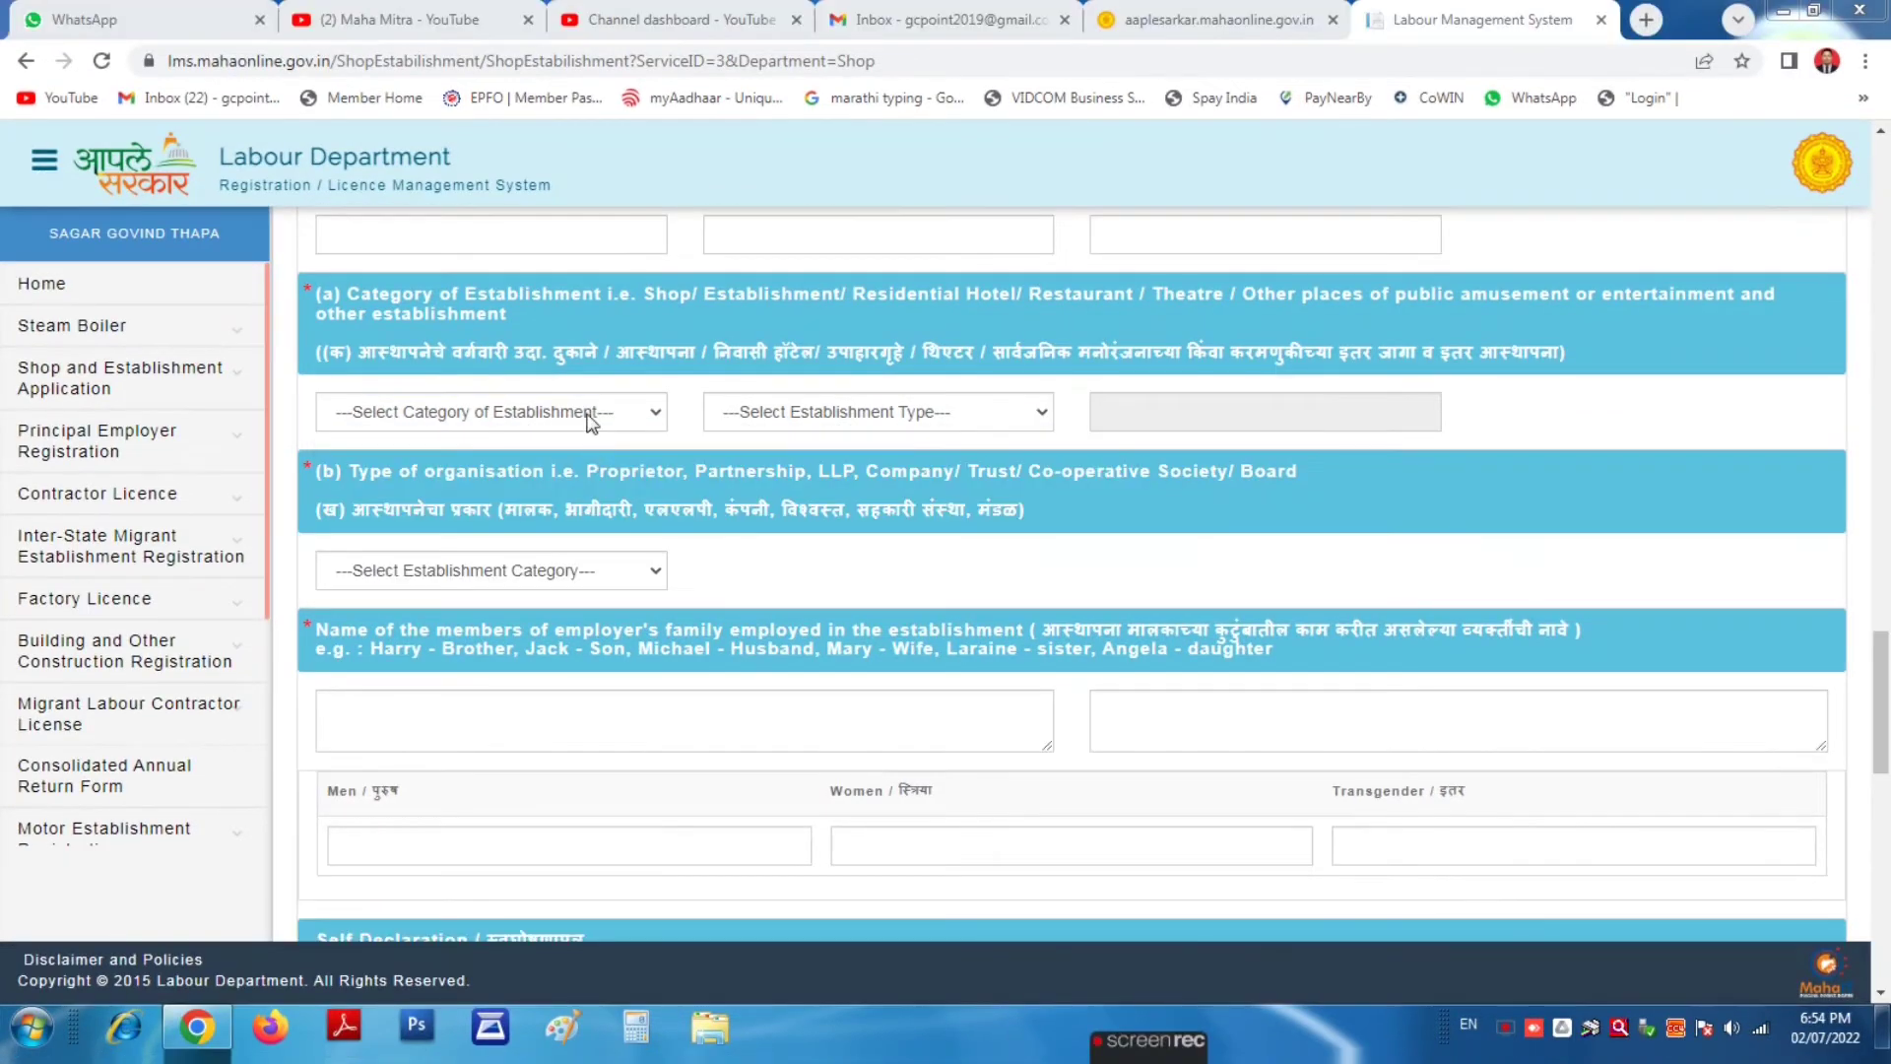
click(491, 412)
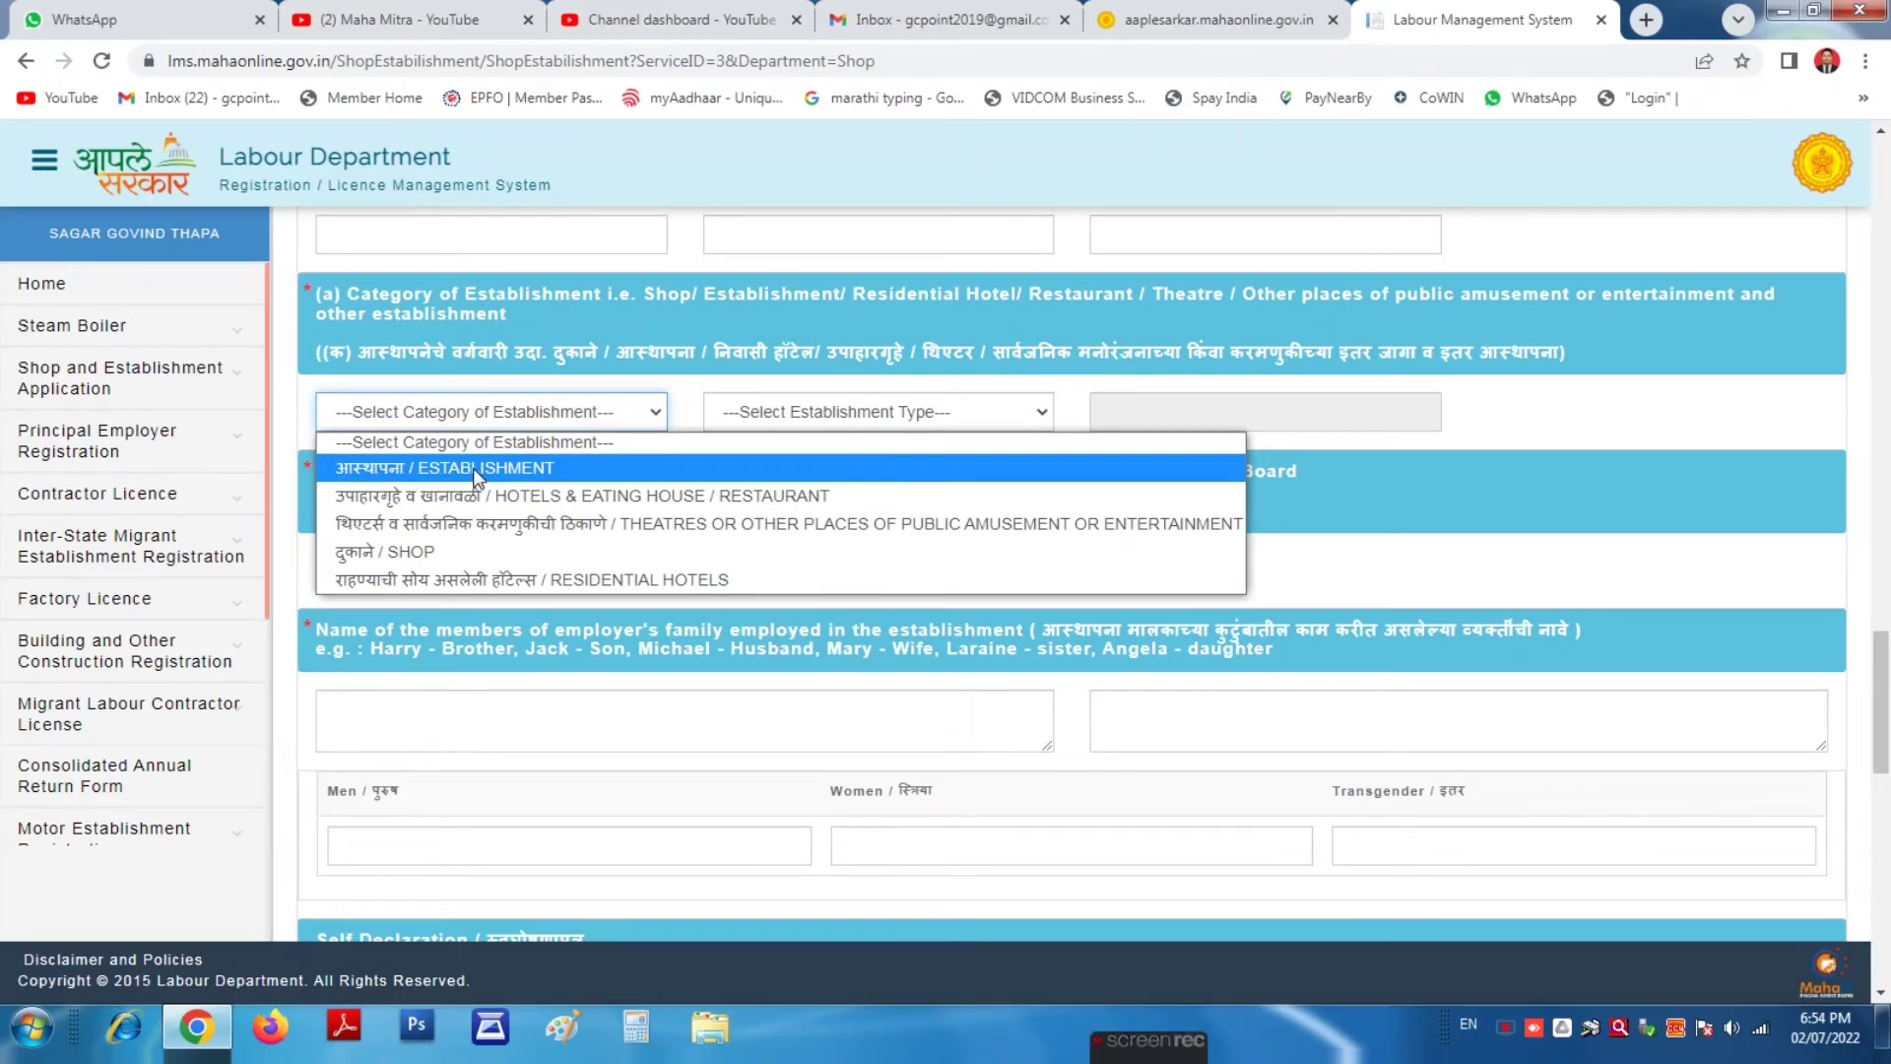
click(478, 468)
- Choose CYBER CAFÉ as the Establishment Type
click(833, 412)
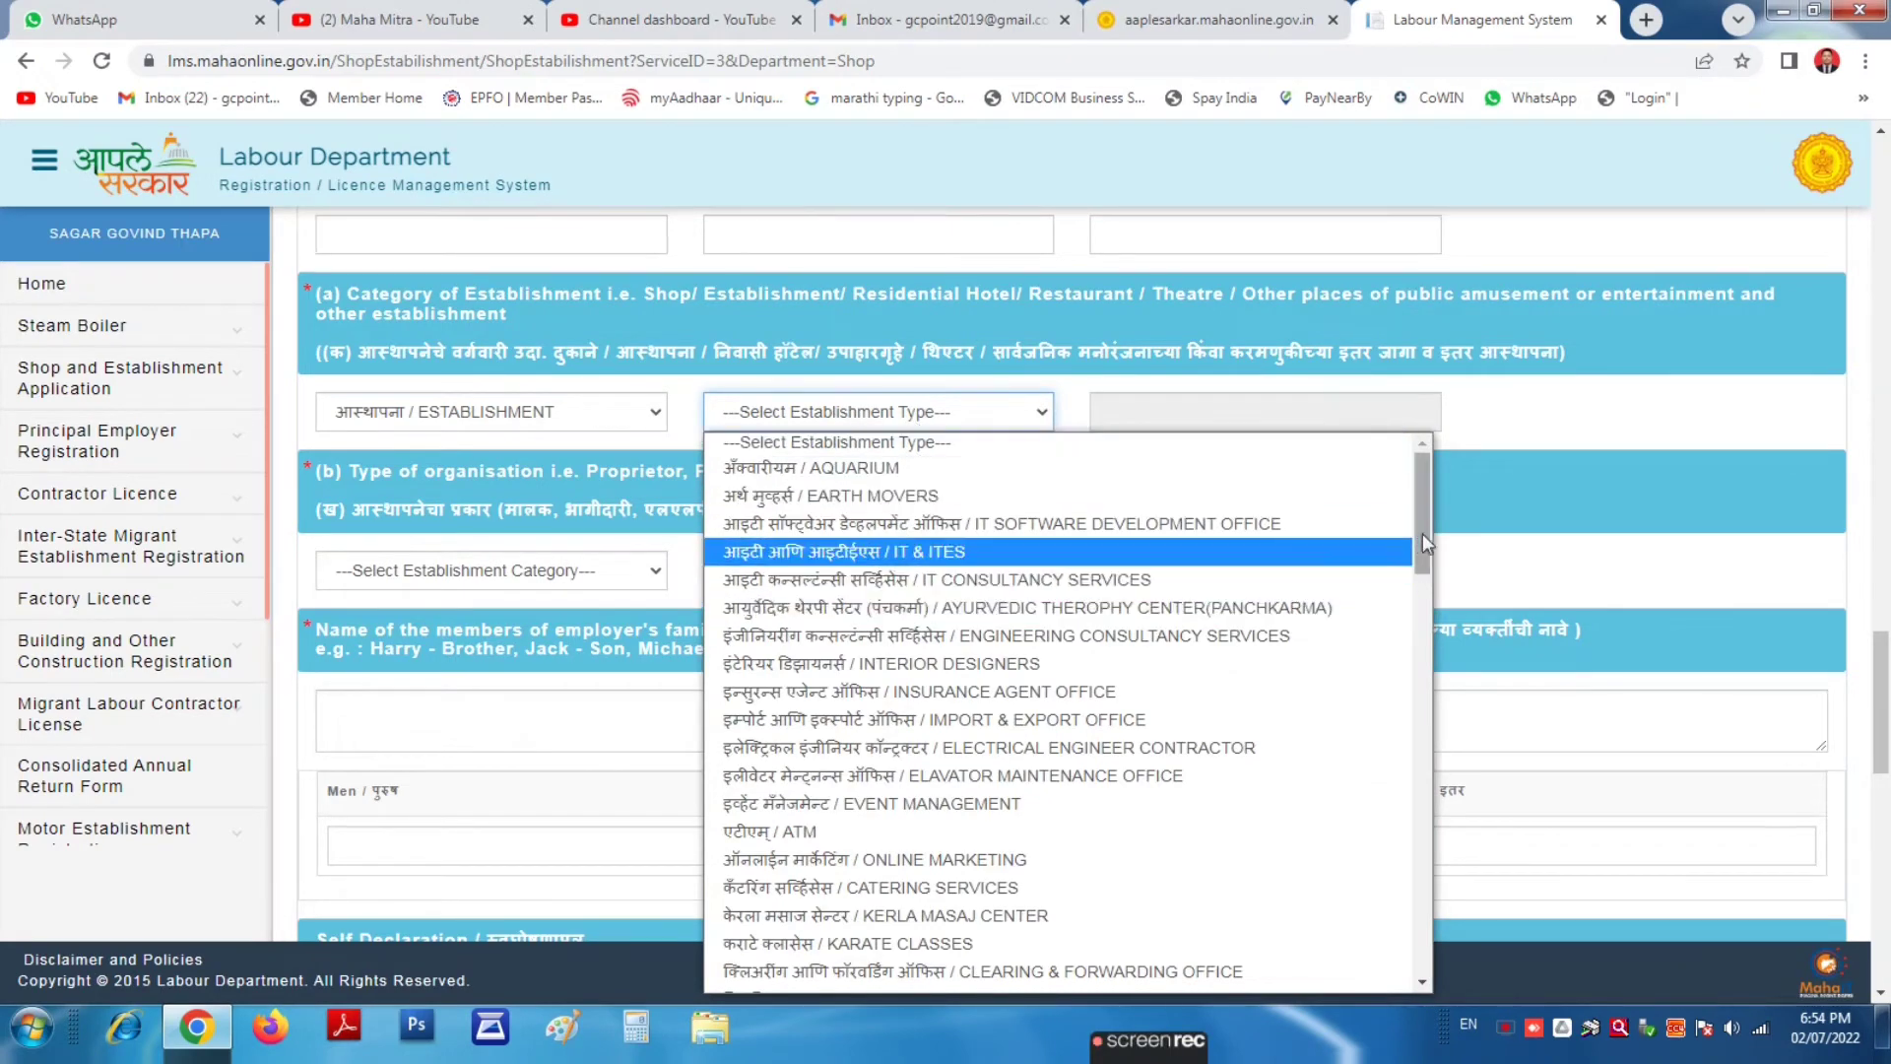
drag(1429, 520, 1421, 926)
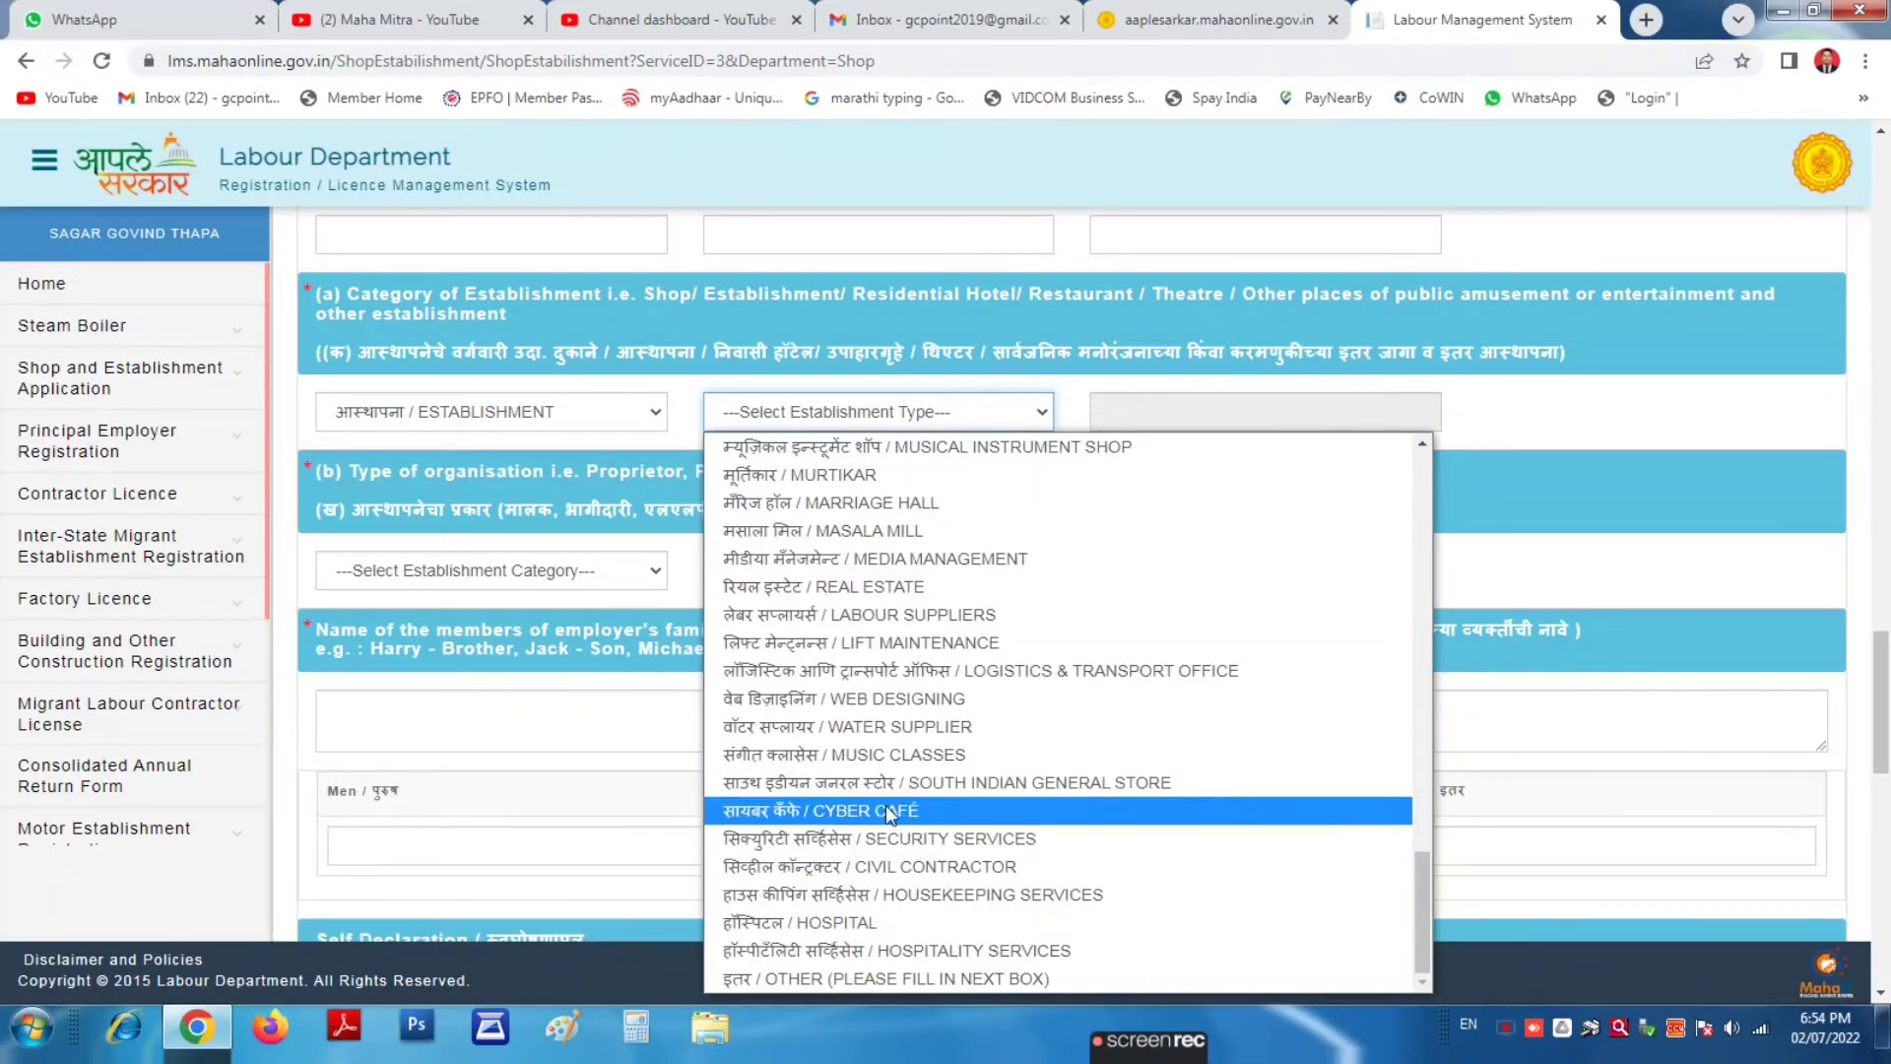
click(832, 813)
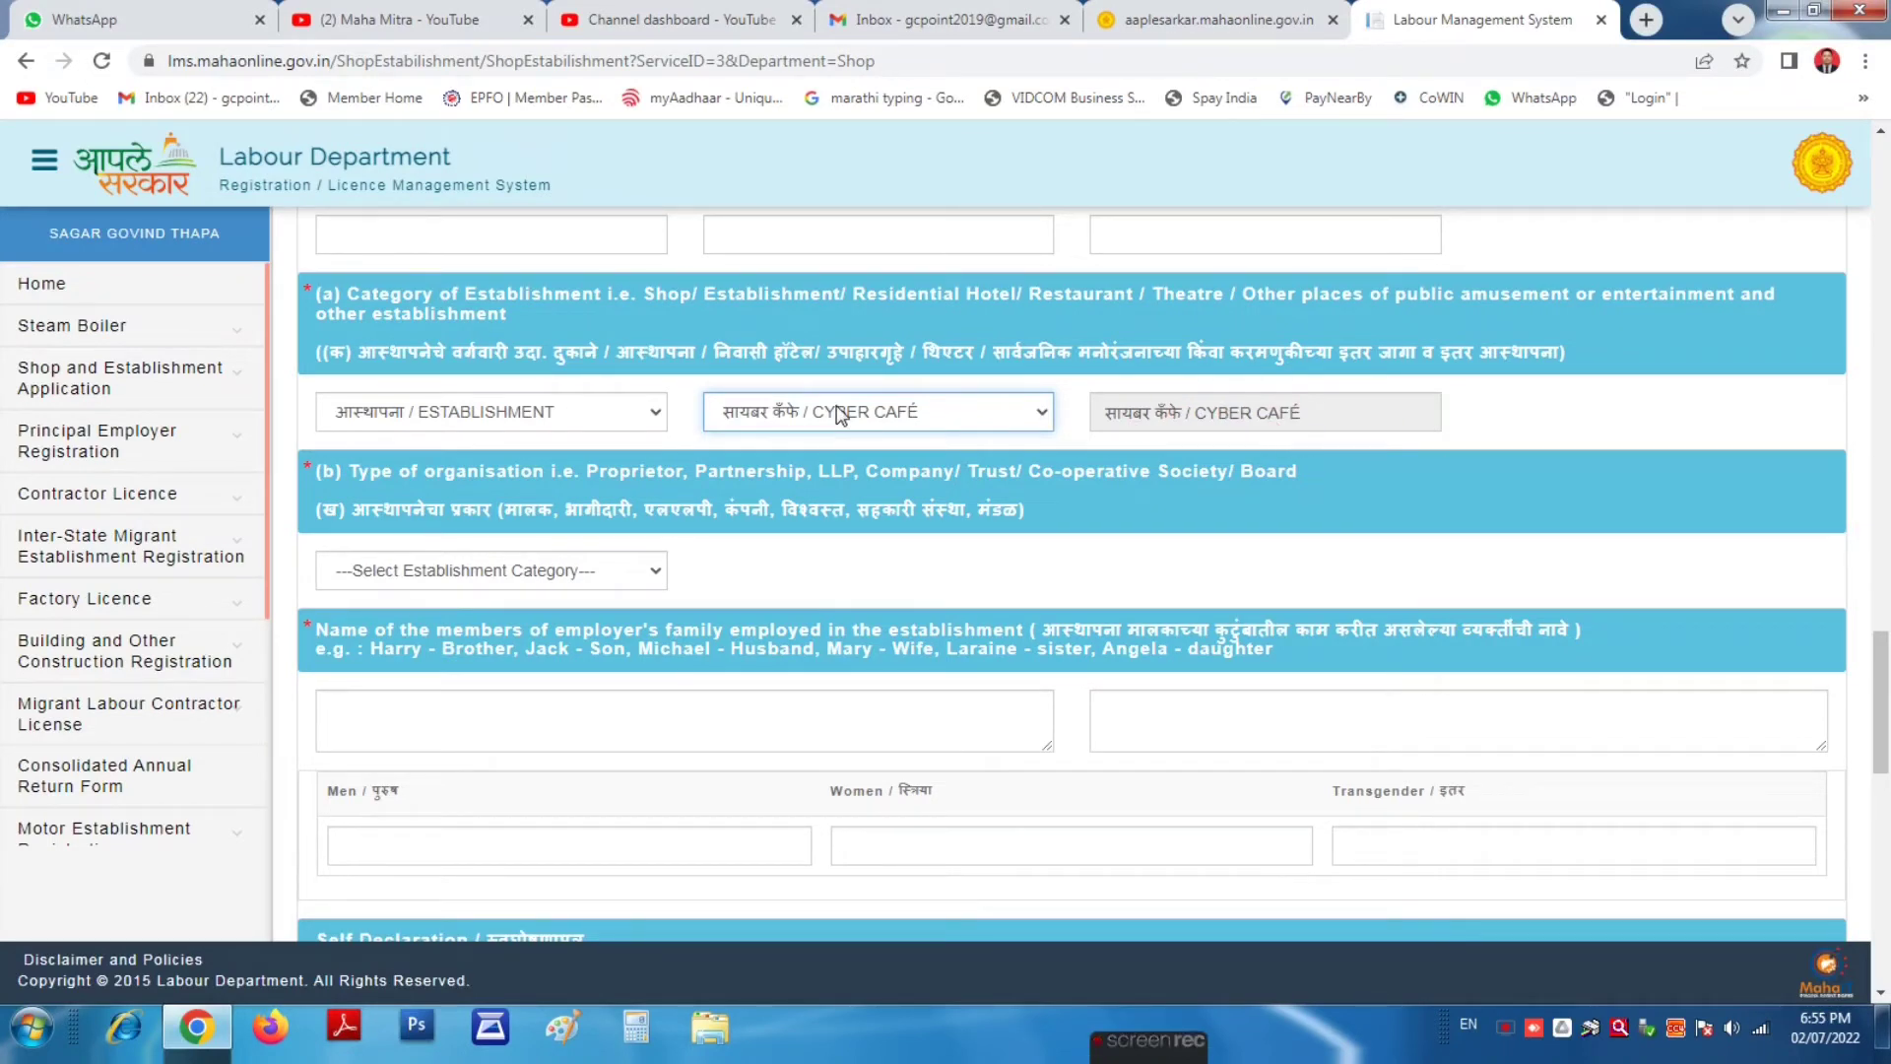
click(839, 412)
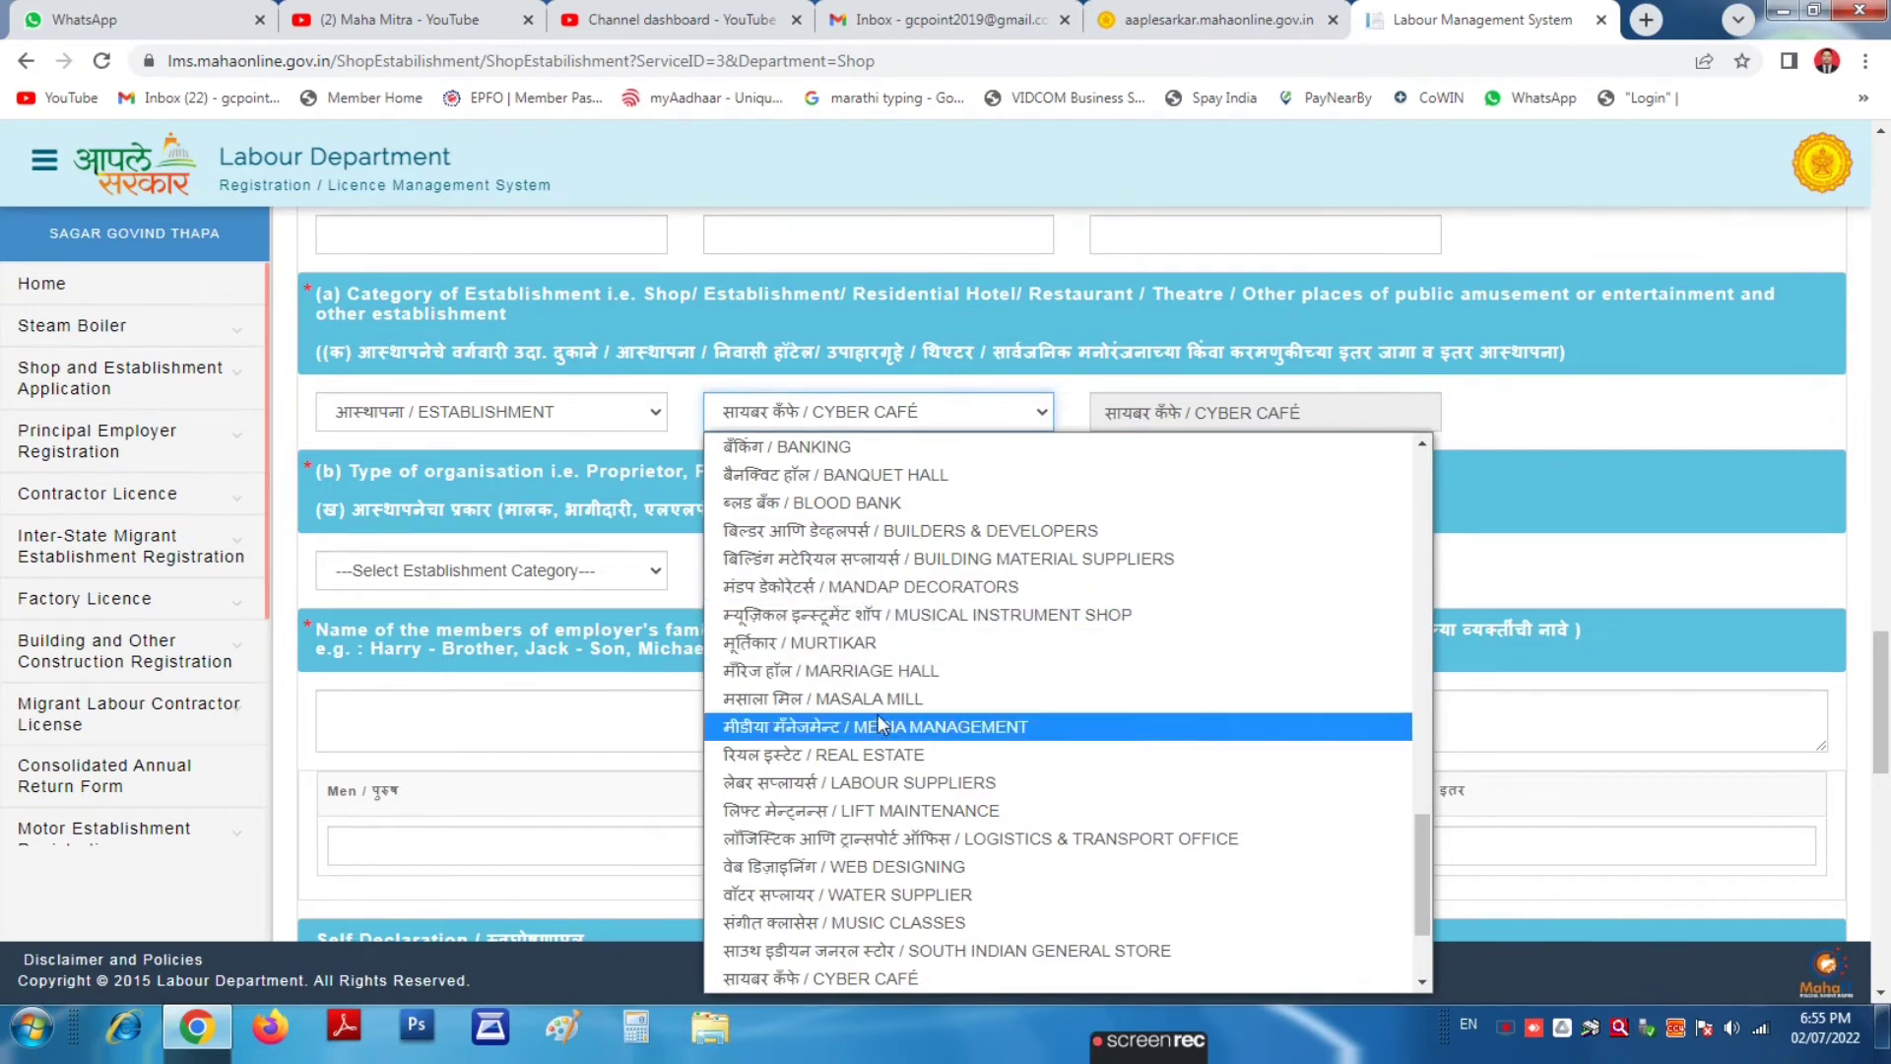
scroll(892, 724, down, 2)
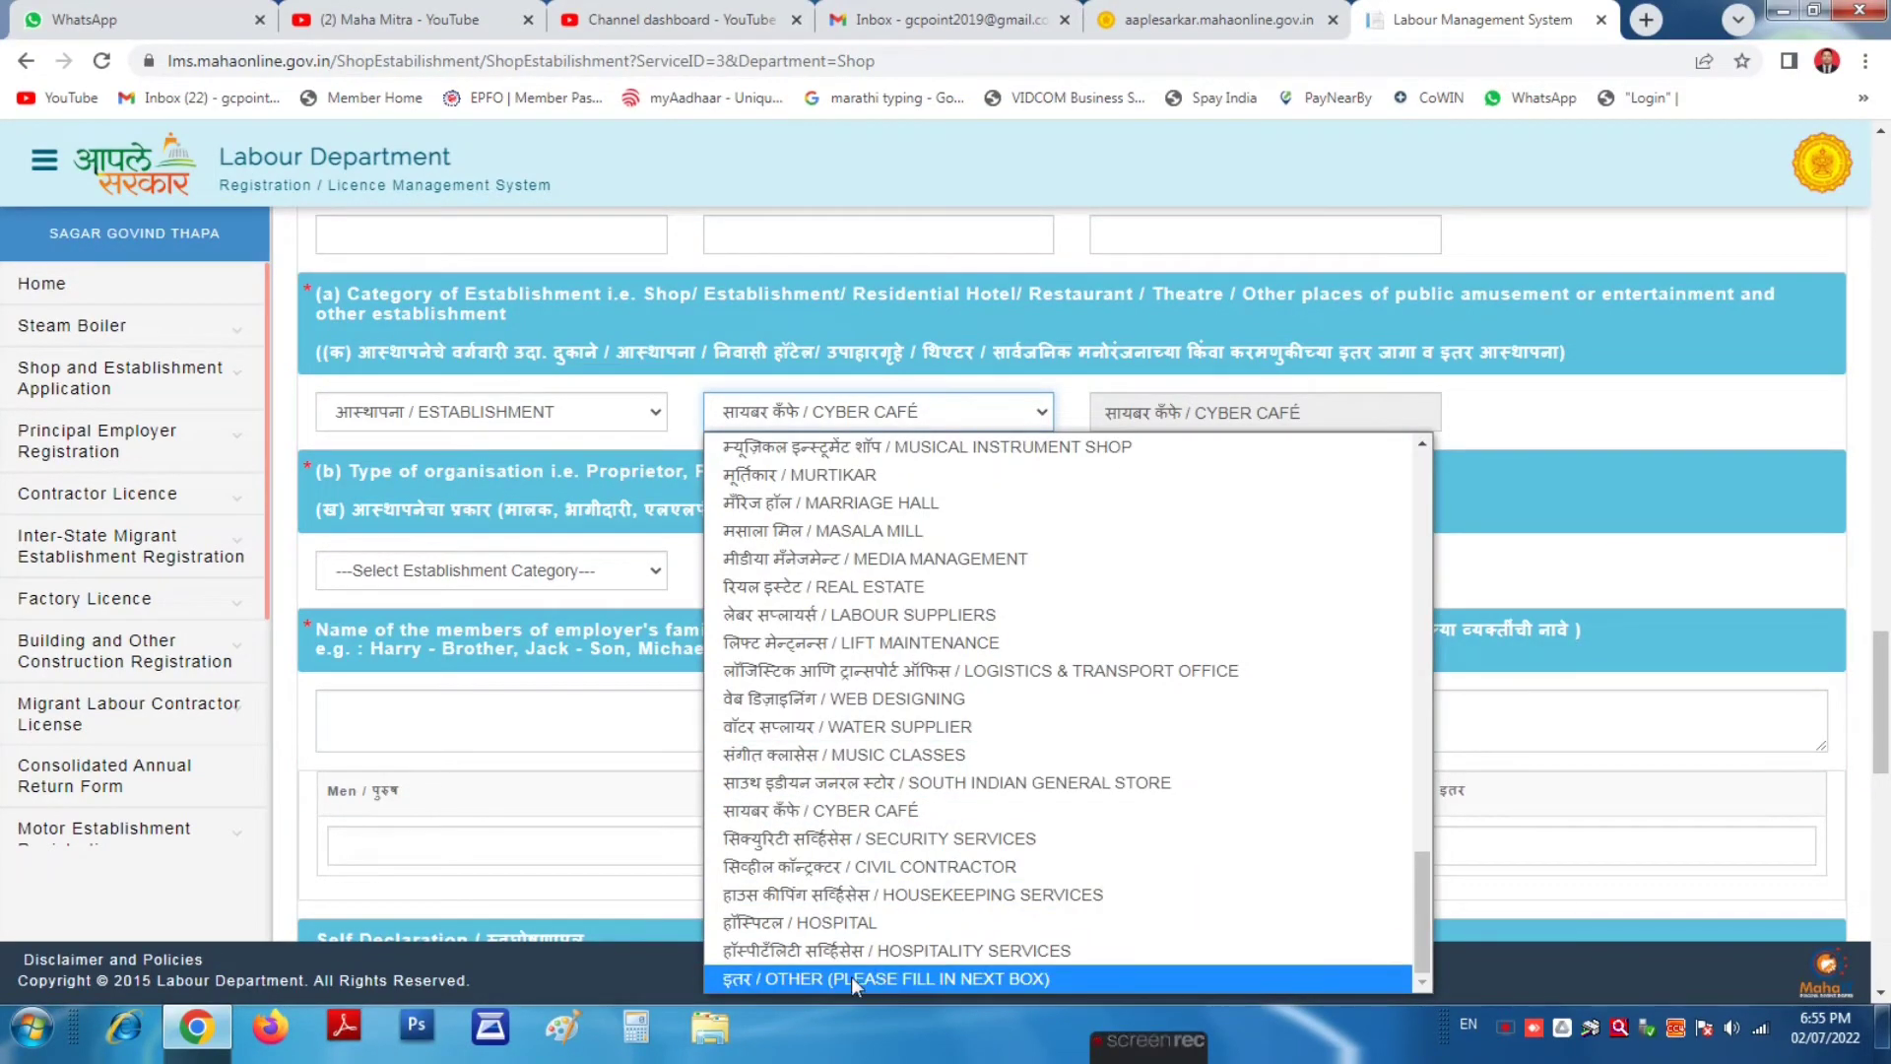
click(943, 979)
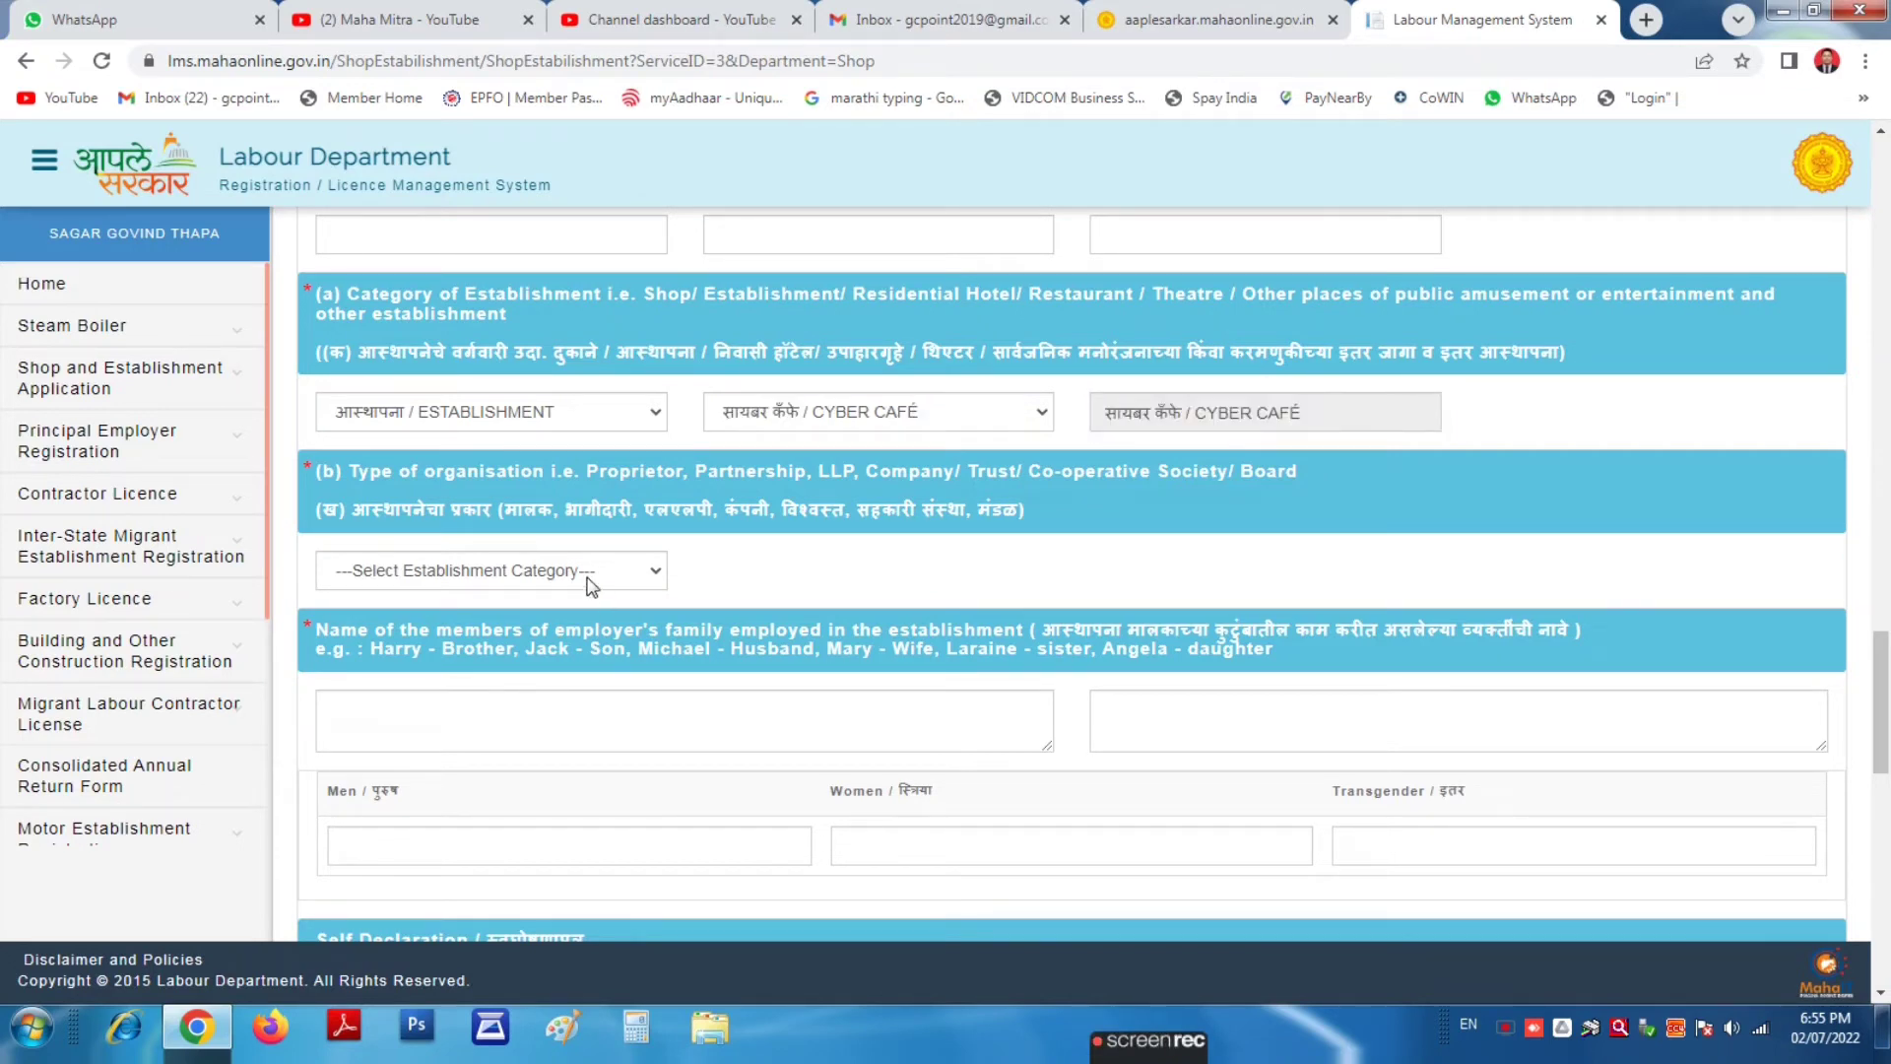
click(608, 571)
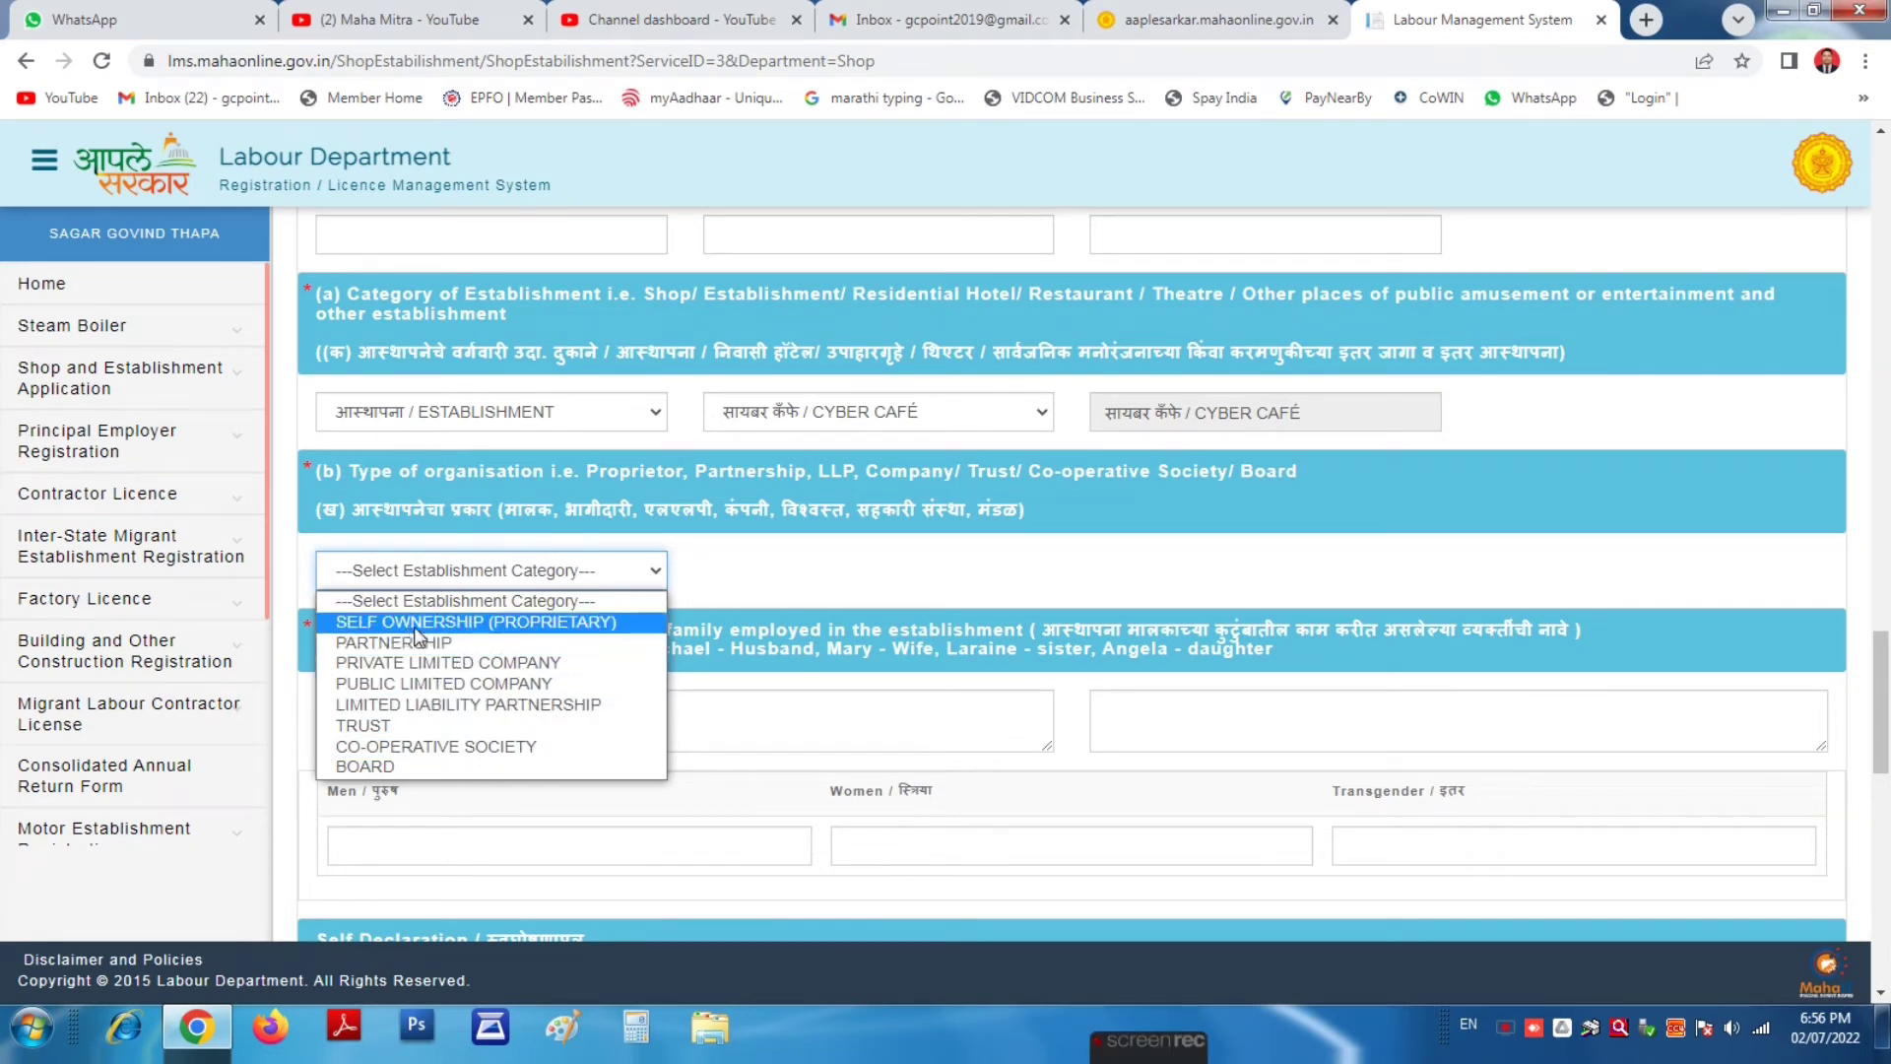
- Set organisation type to SELF OWNERSHIP (PROPRIETARY) and list only the owner as SELF in the first family box
click(572, 620)
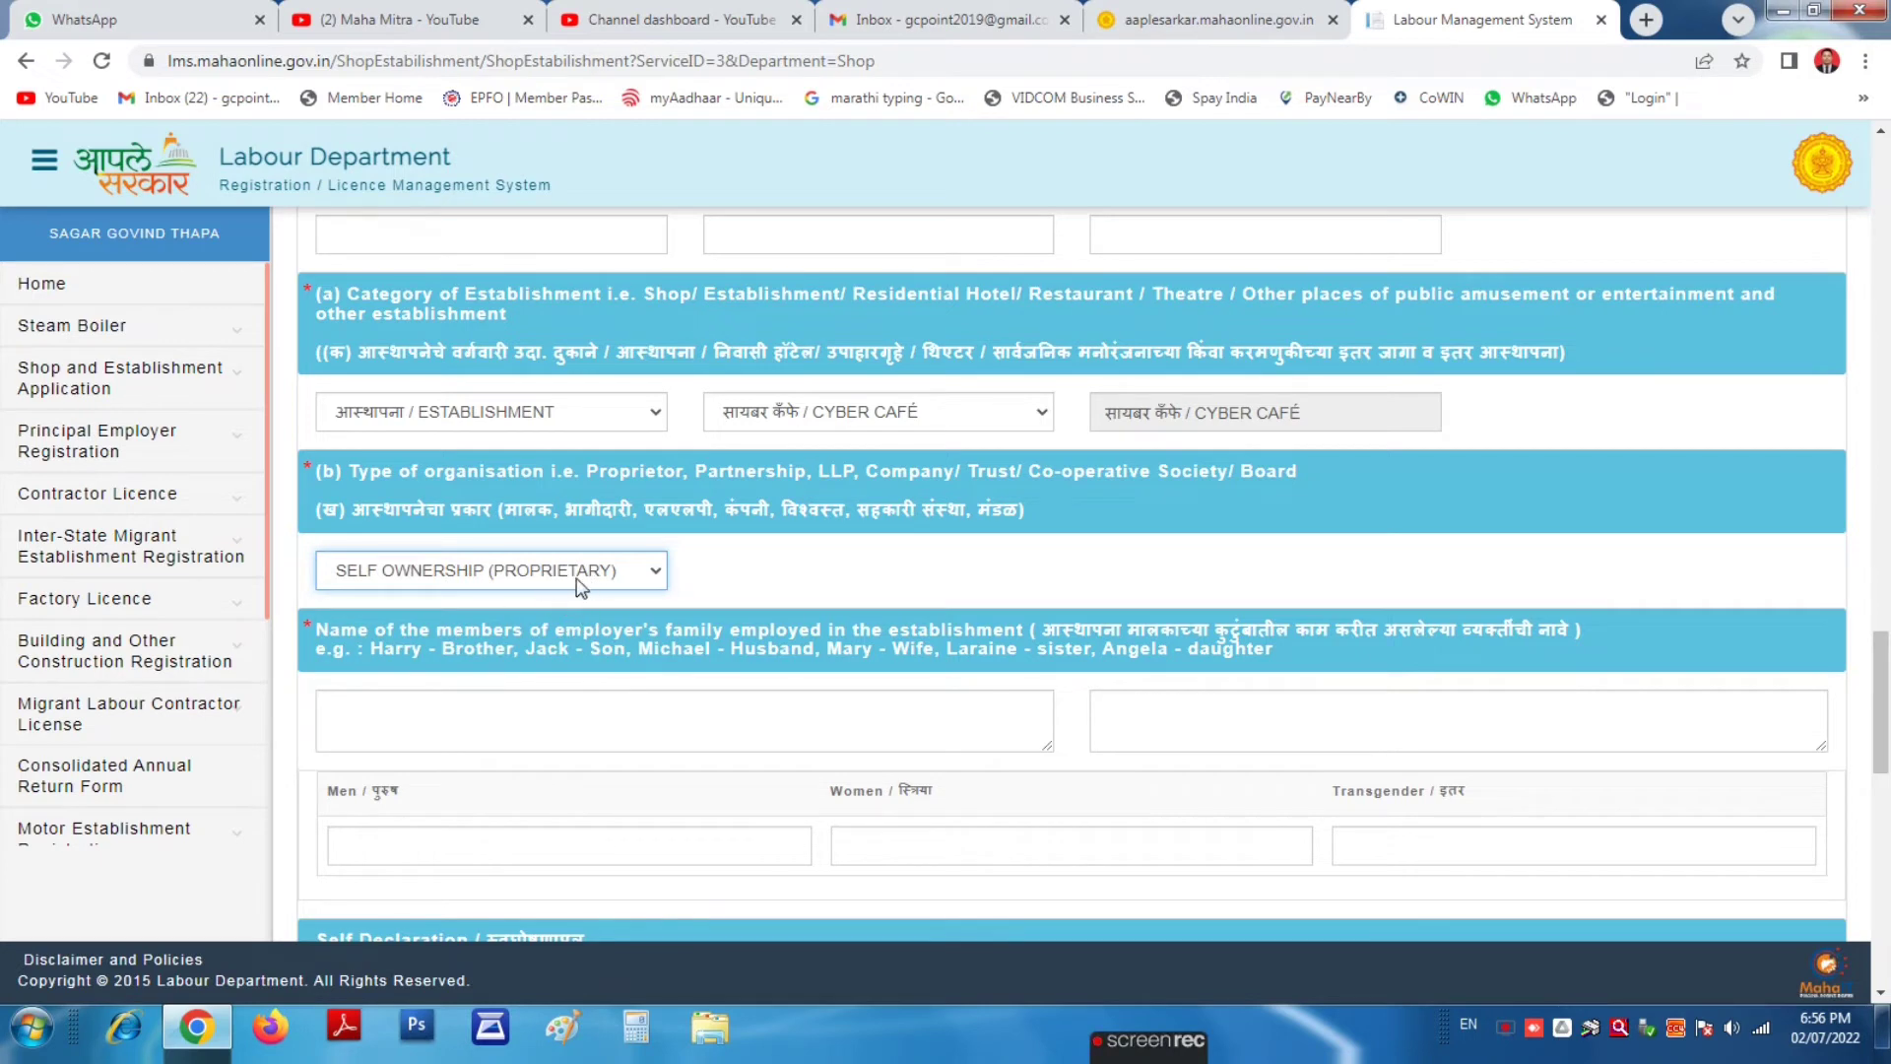
click(586, 707)
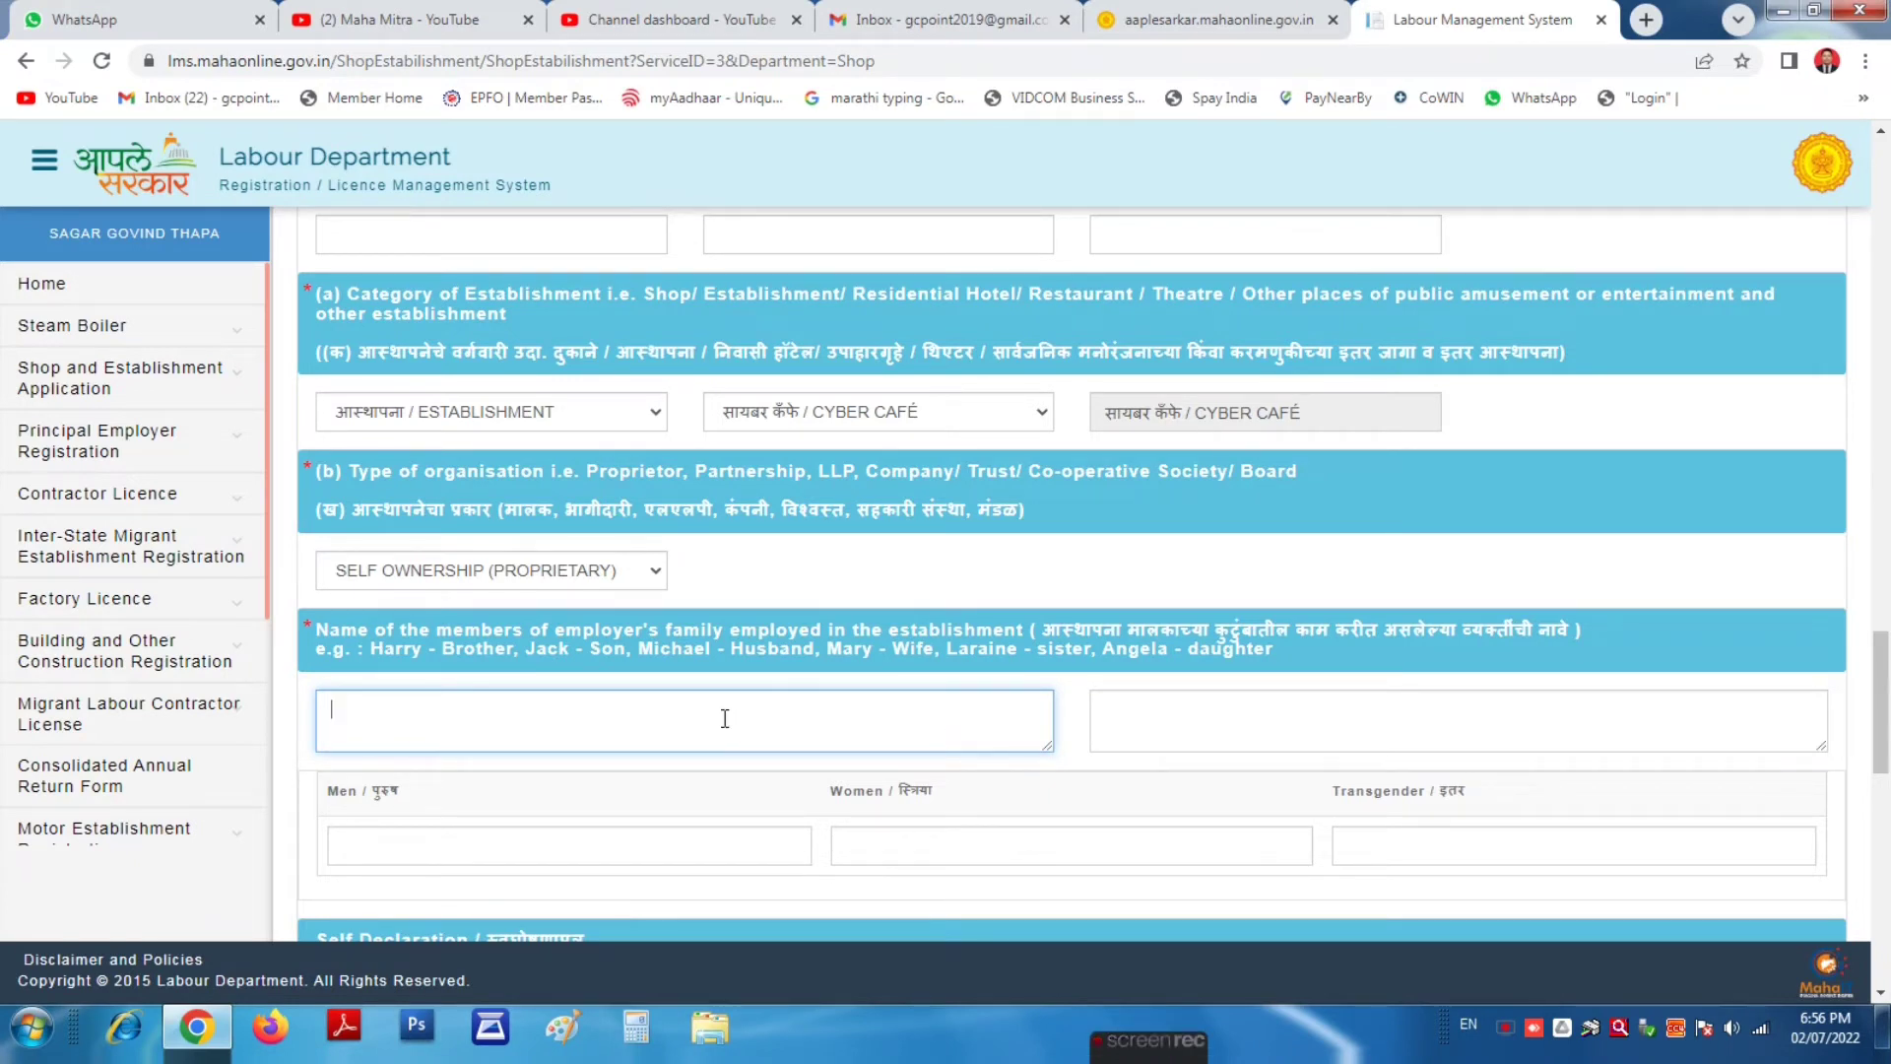
text(SAGAR -)
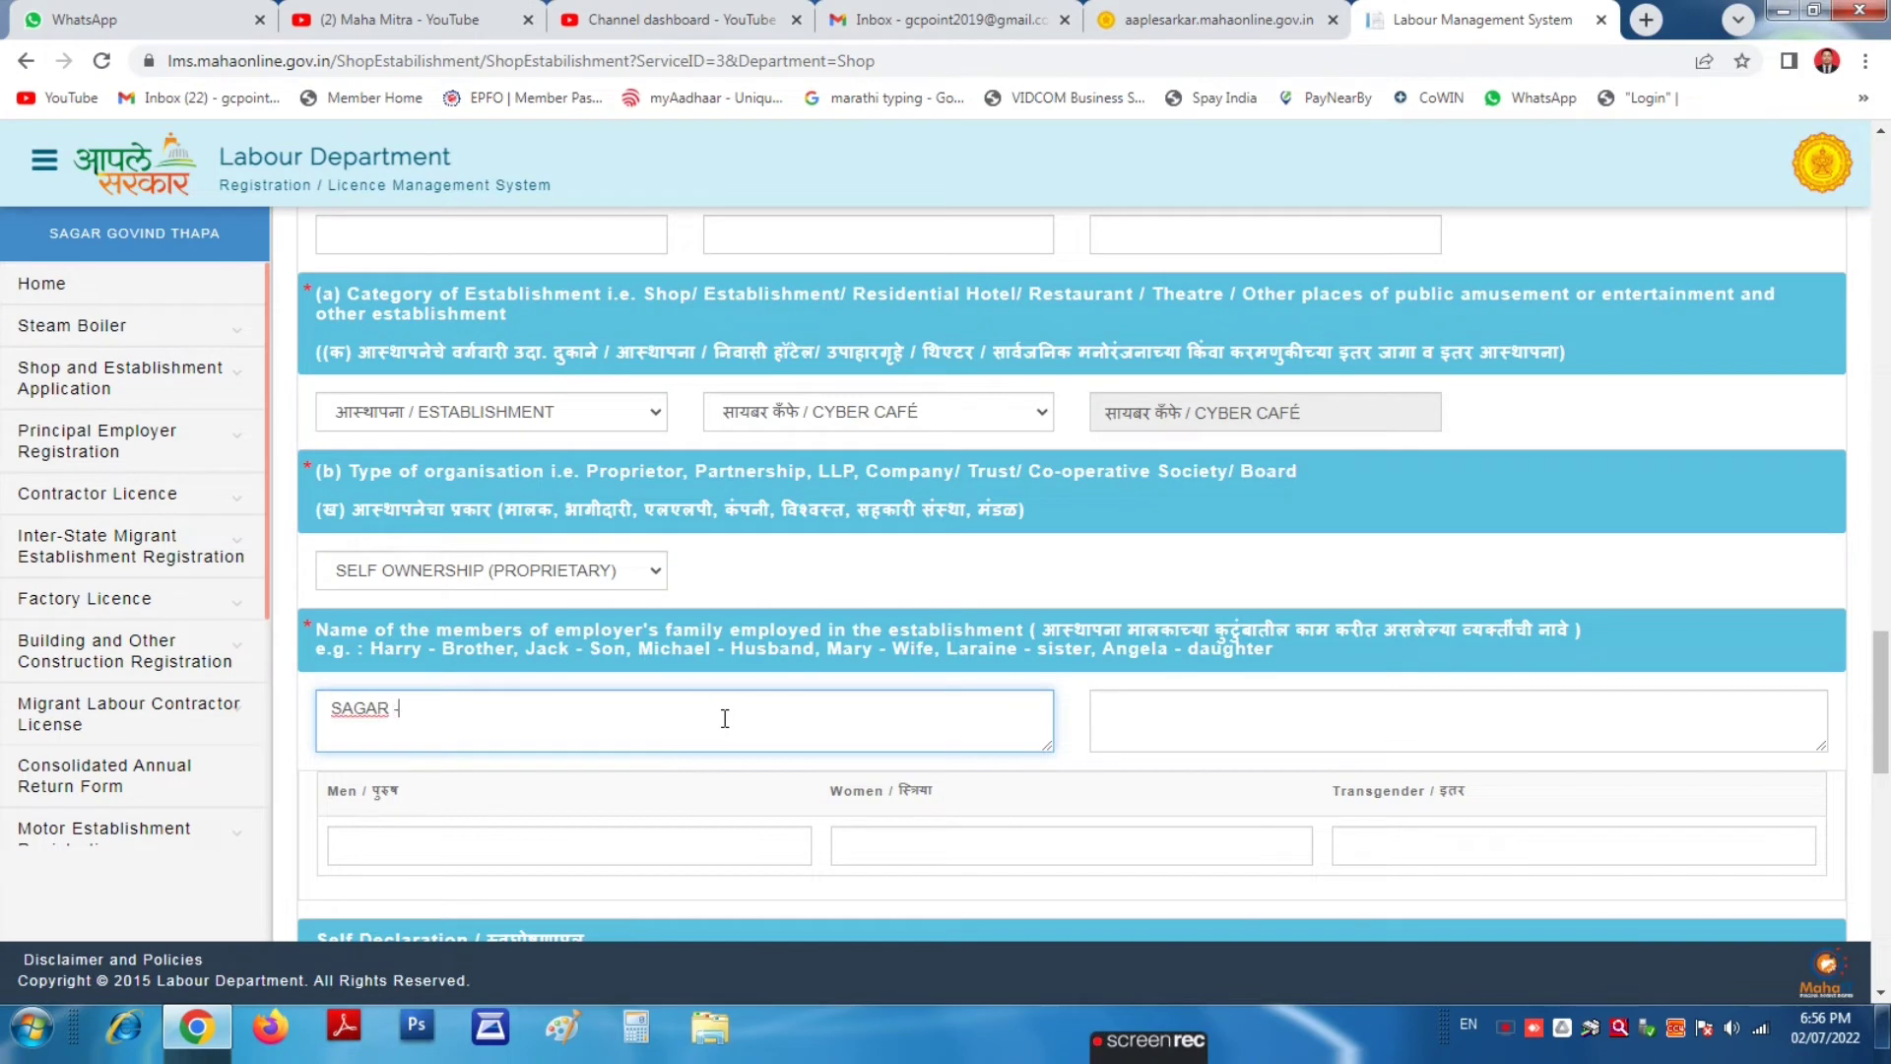
text( SELF, BIPIN - WORKER,)
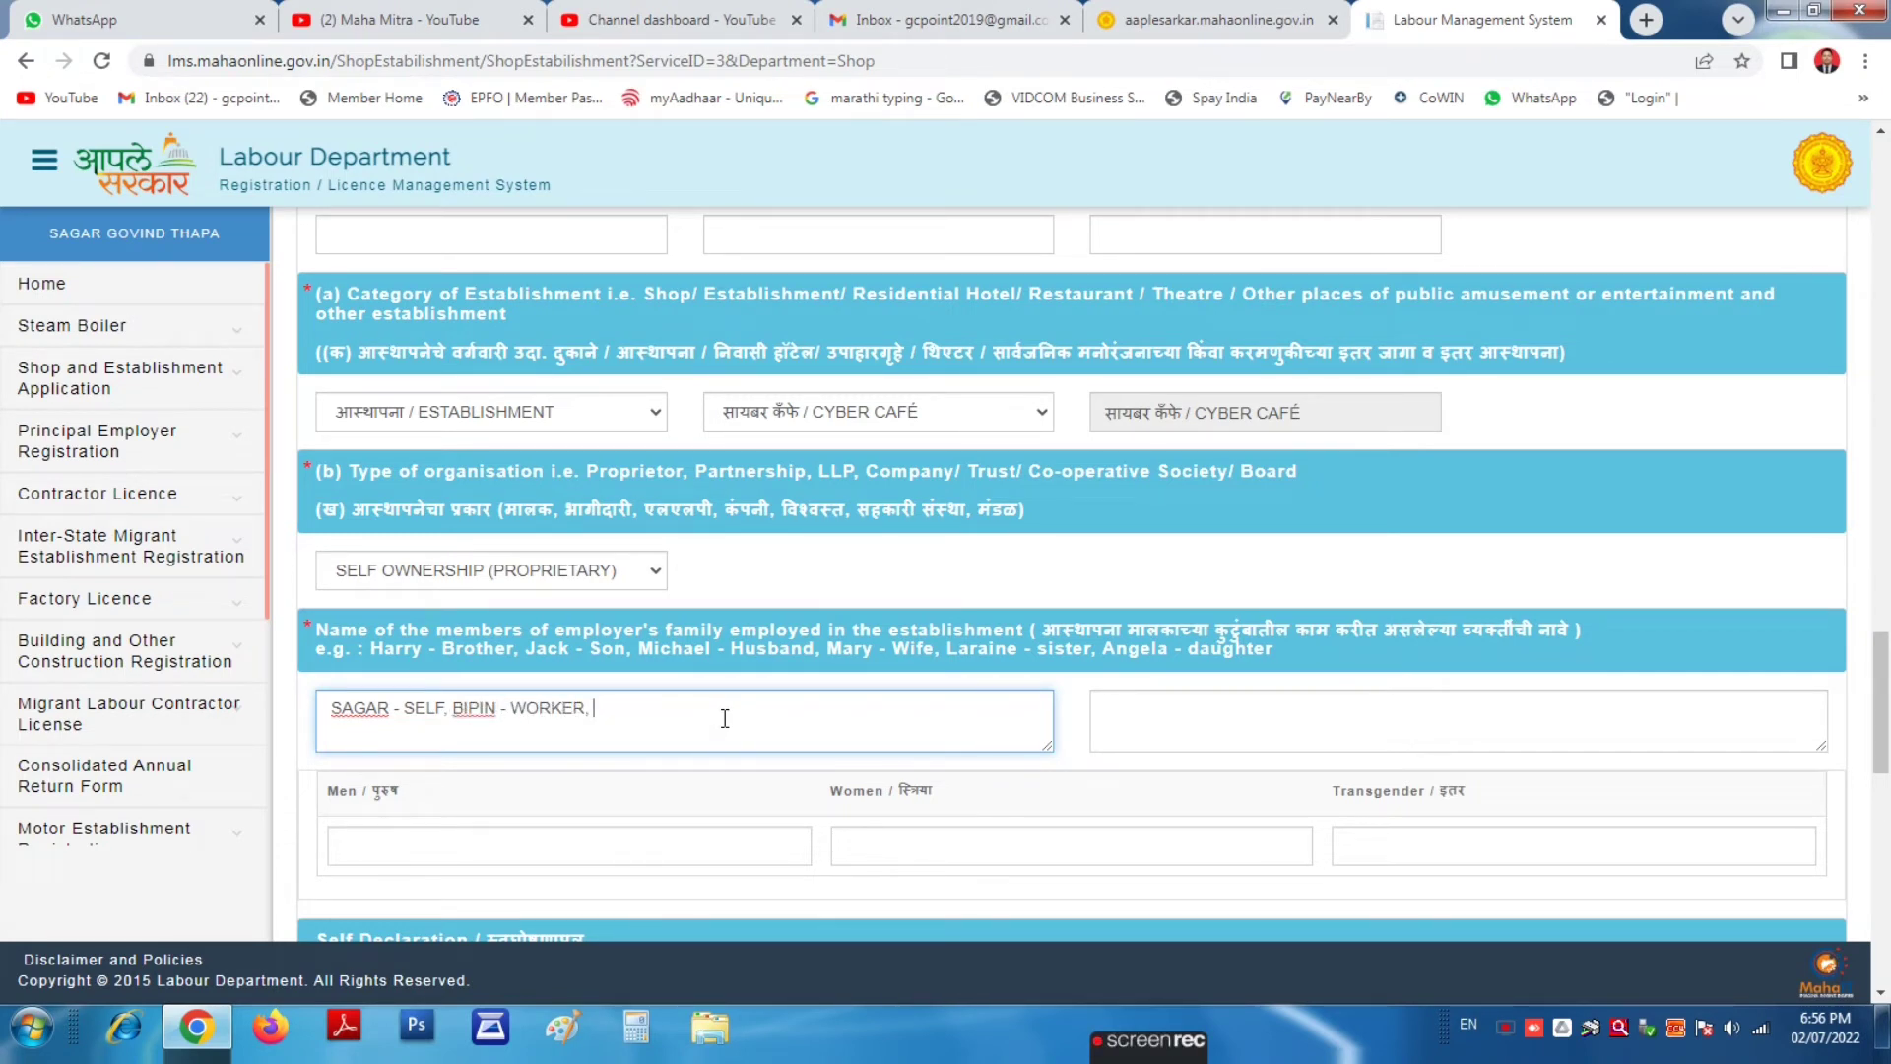
drag(679, 712, 456, 716)
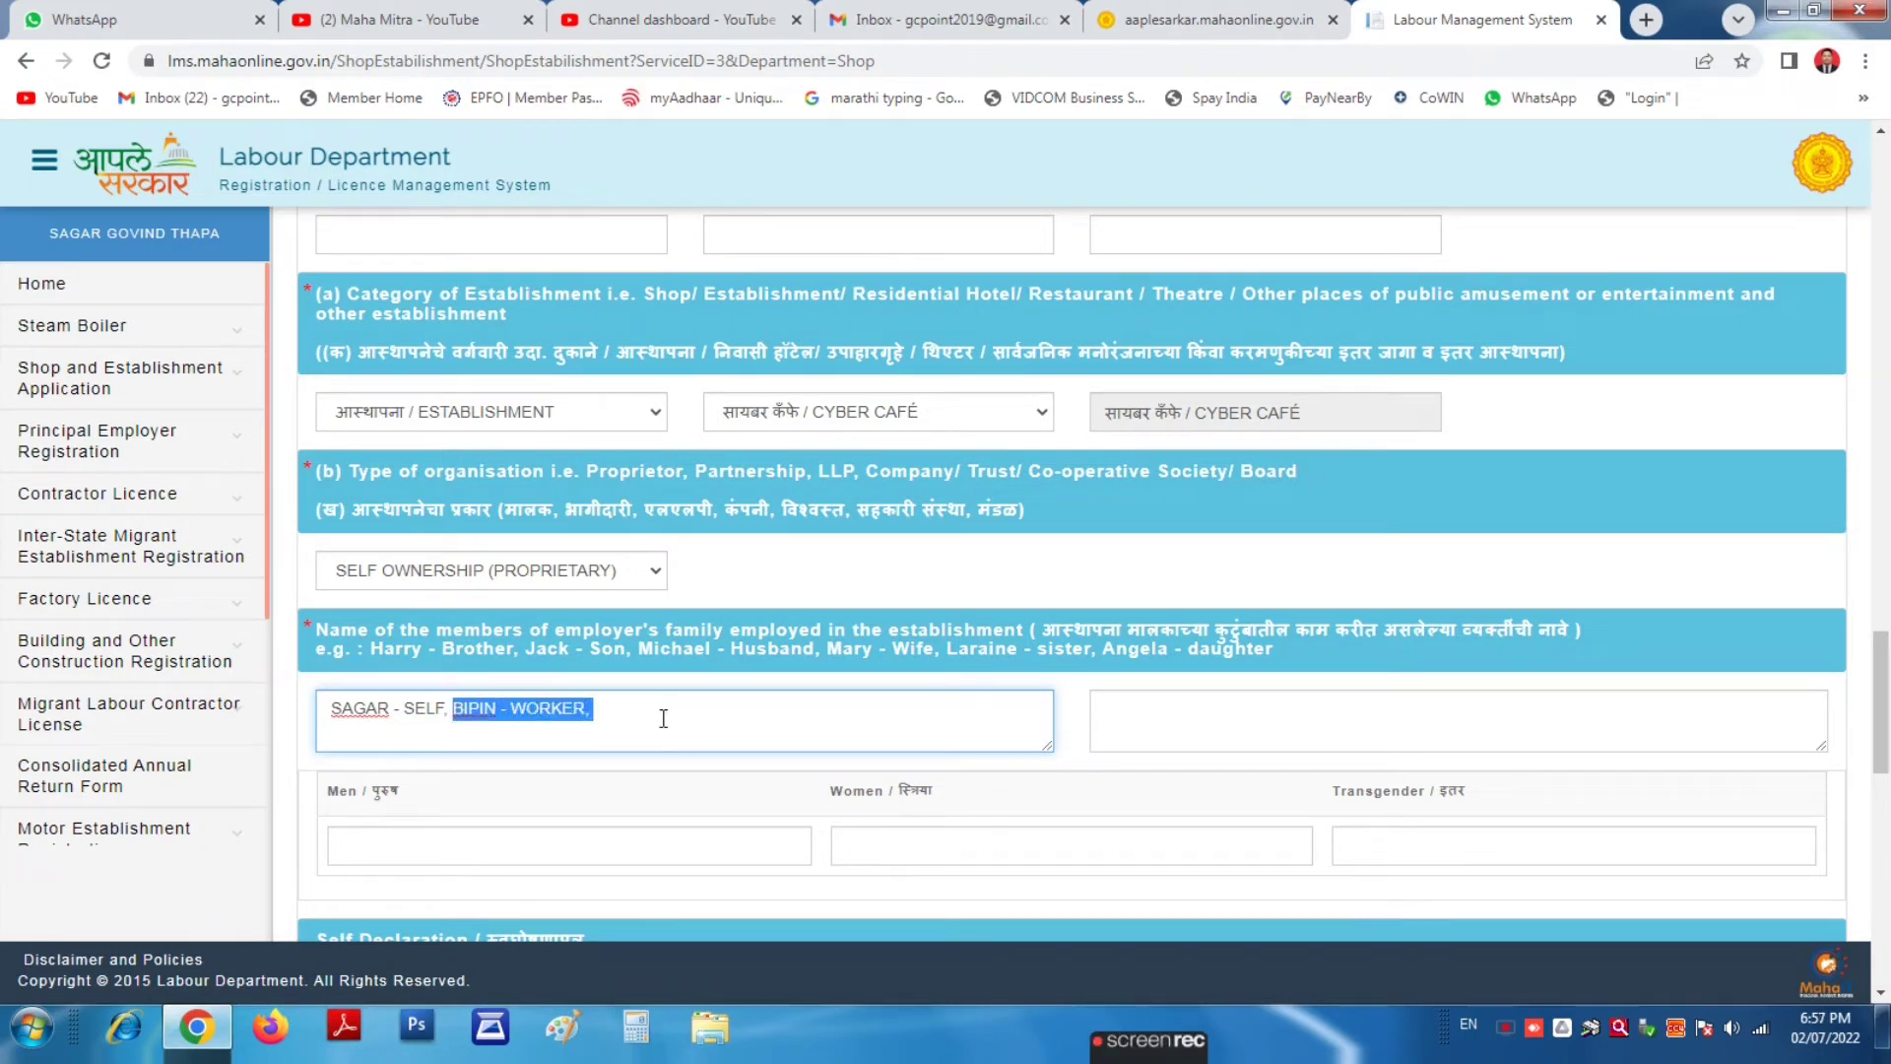
key(BackSpace)
text(S)
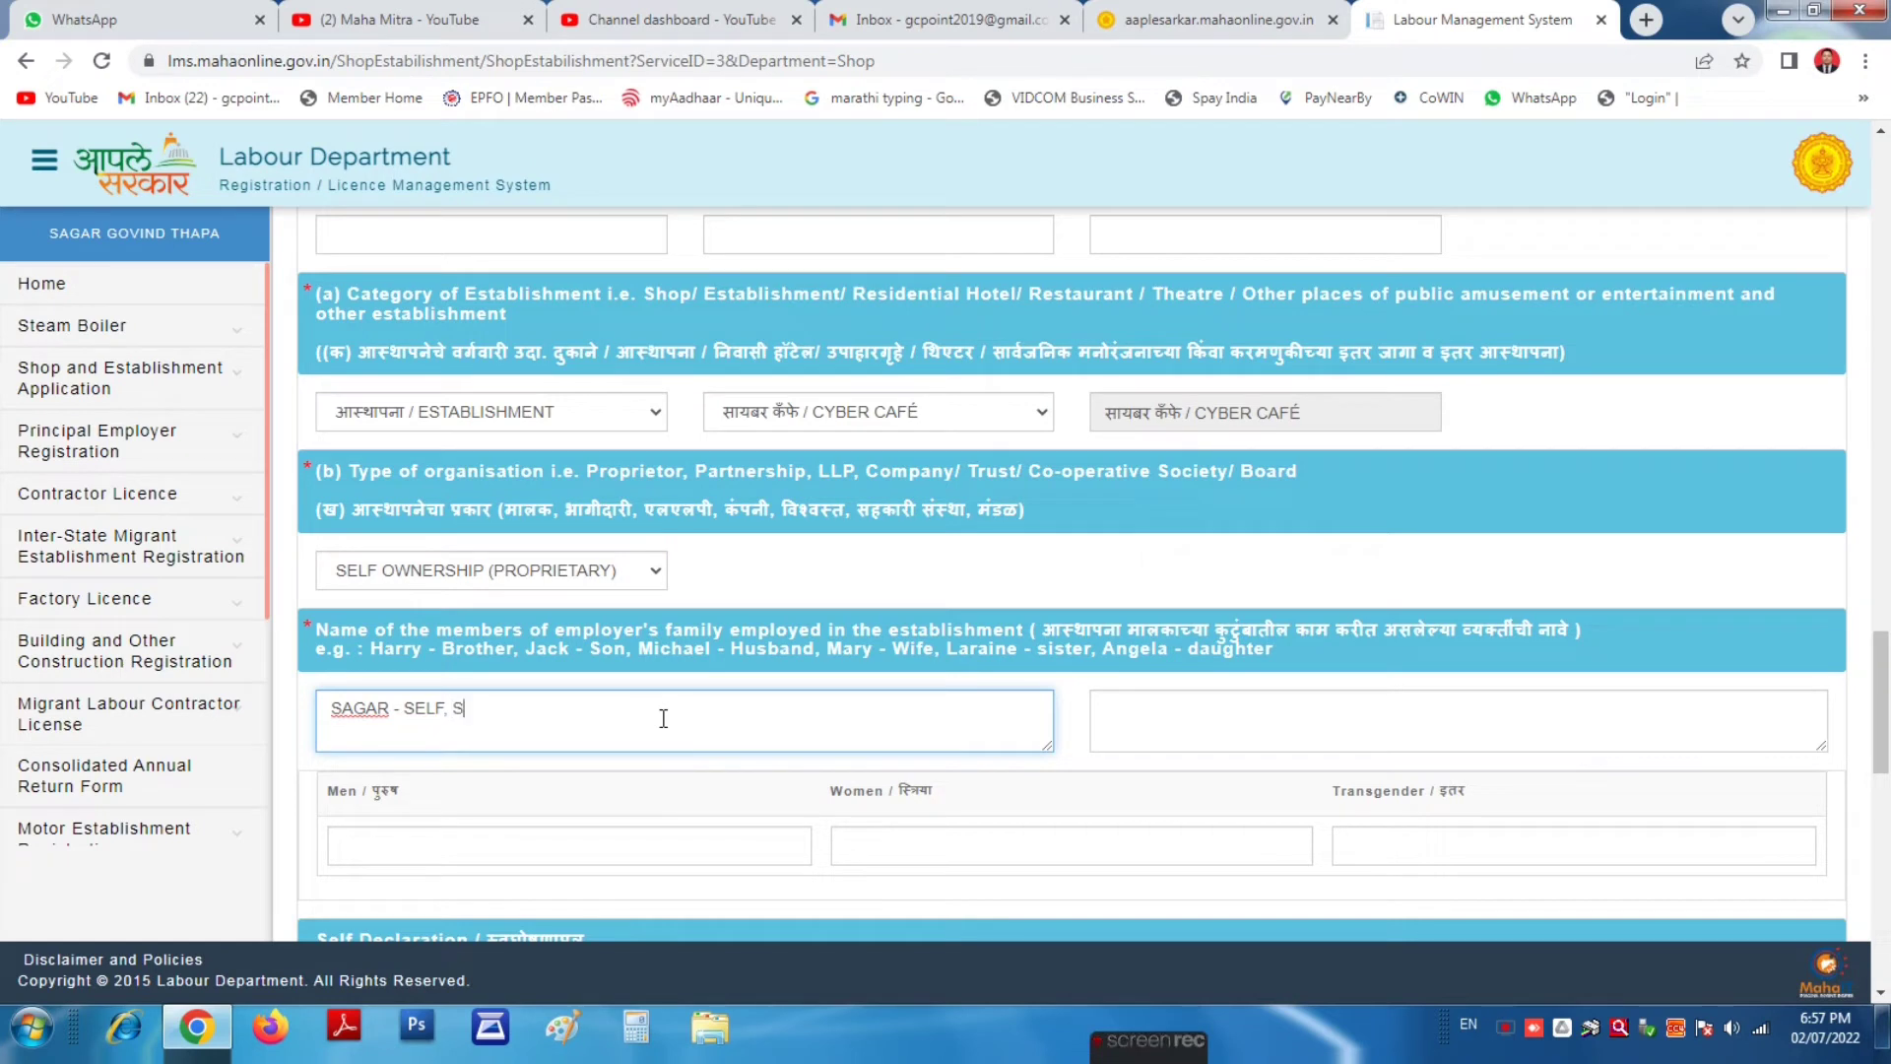
text(UNITA - WIFE,)
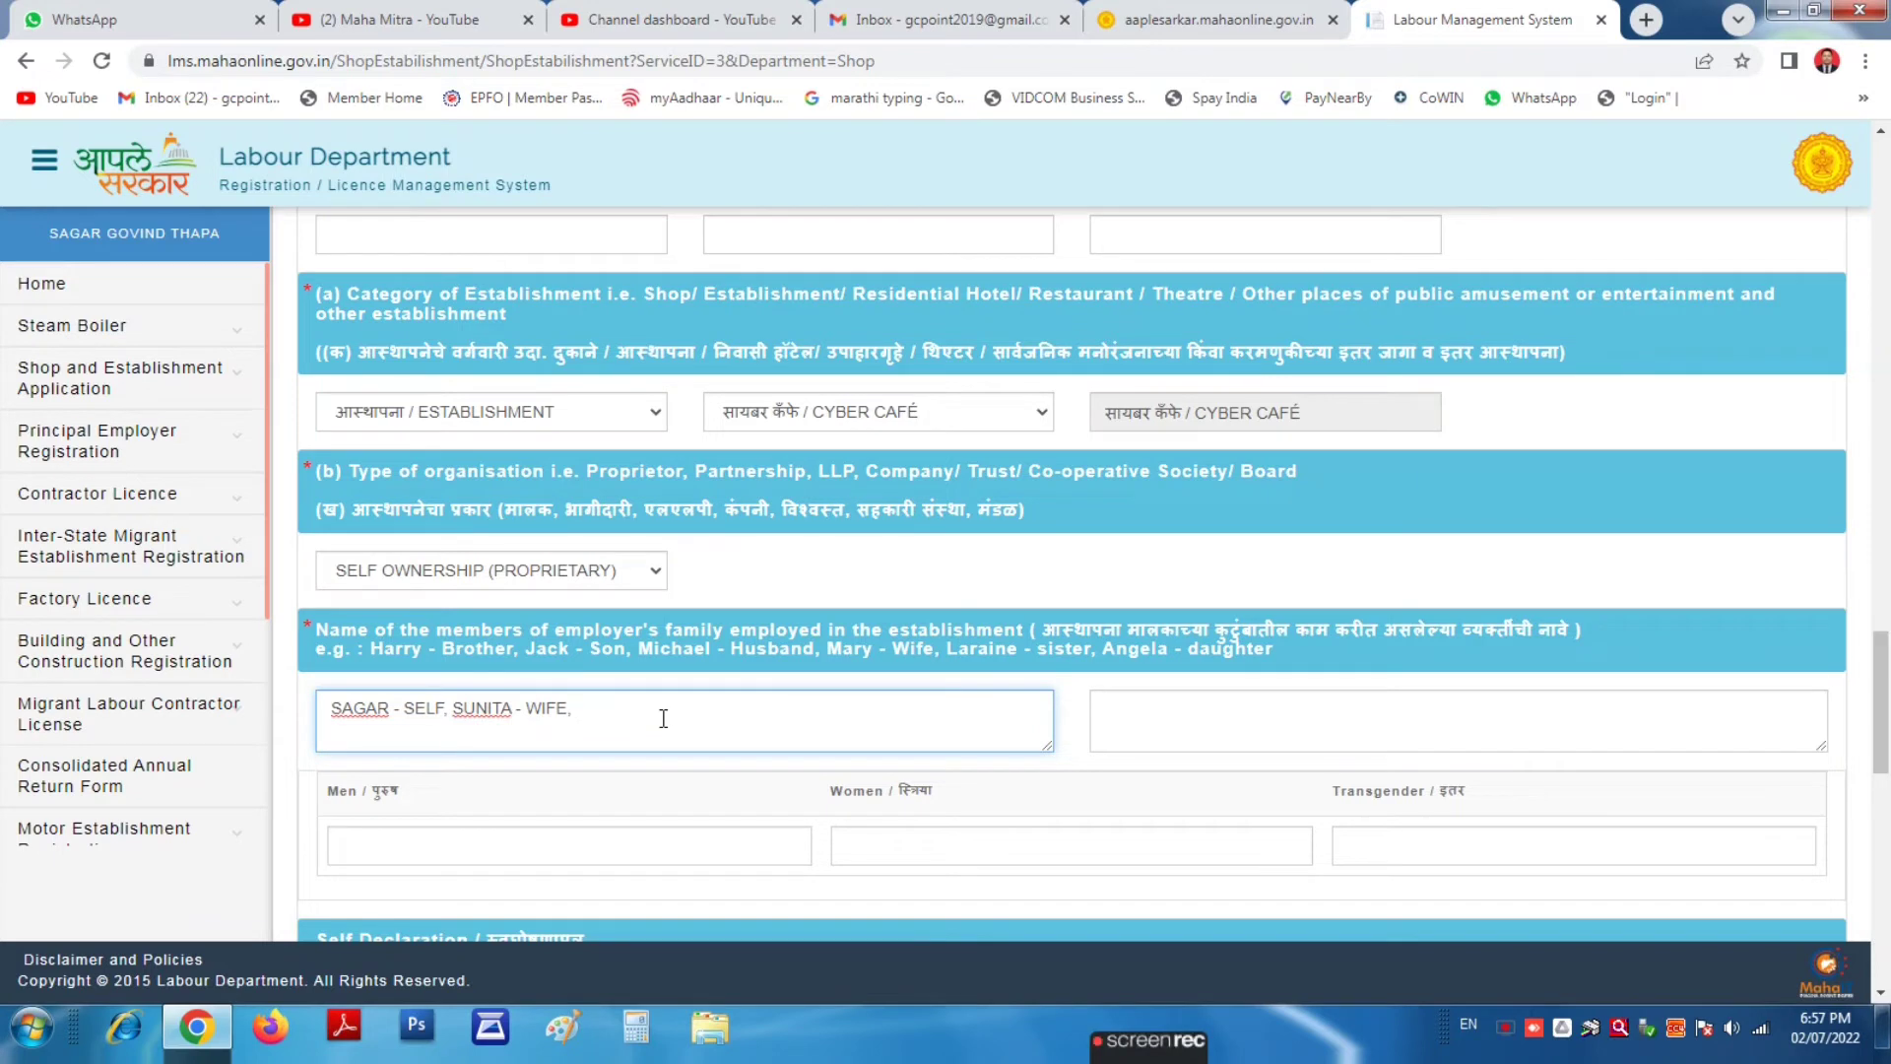
key(BackSpace)
key(BackSpace)
key(BackSpace)
key(BackSpace)
key(BackSpace)
key(BackSpace)
key(BackSpace)
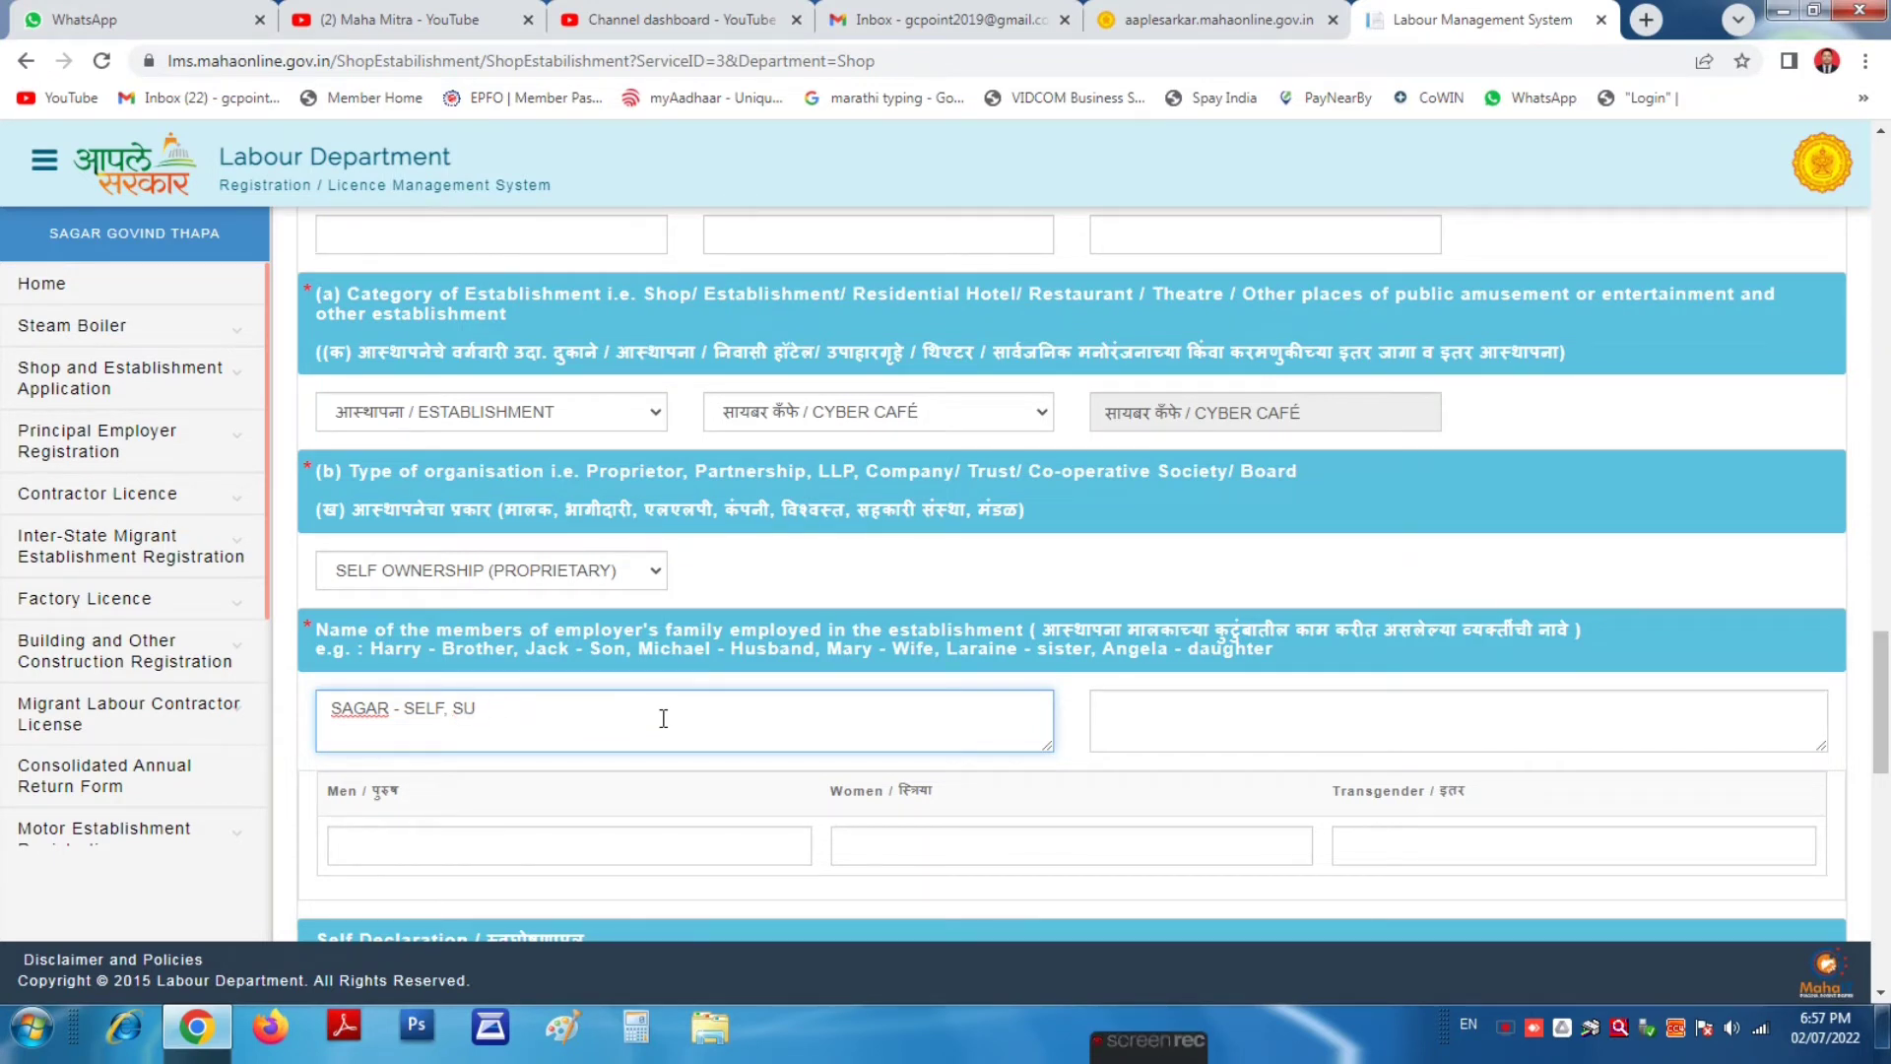
key(Tab)
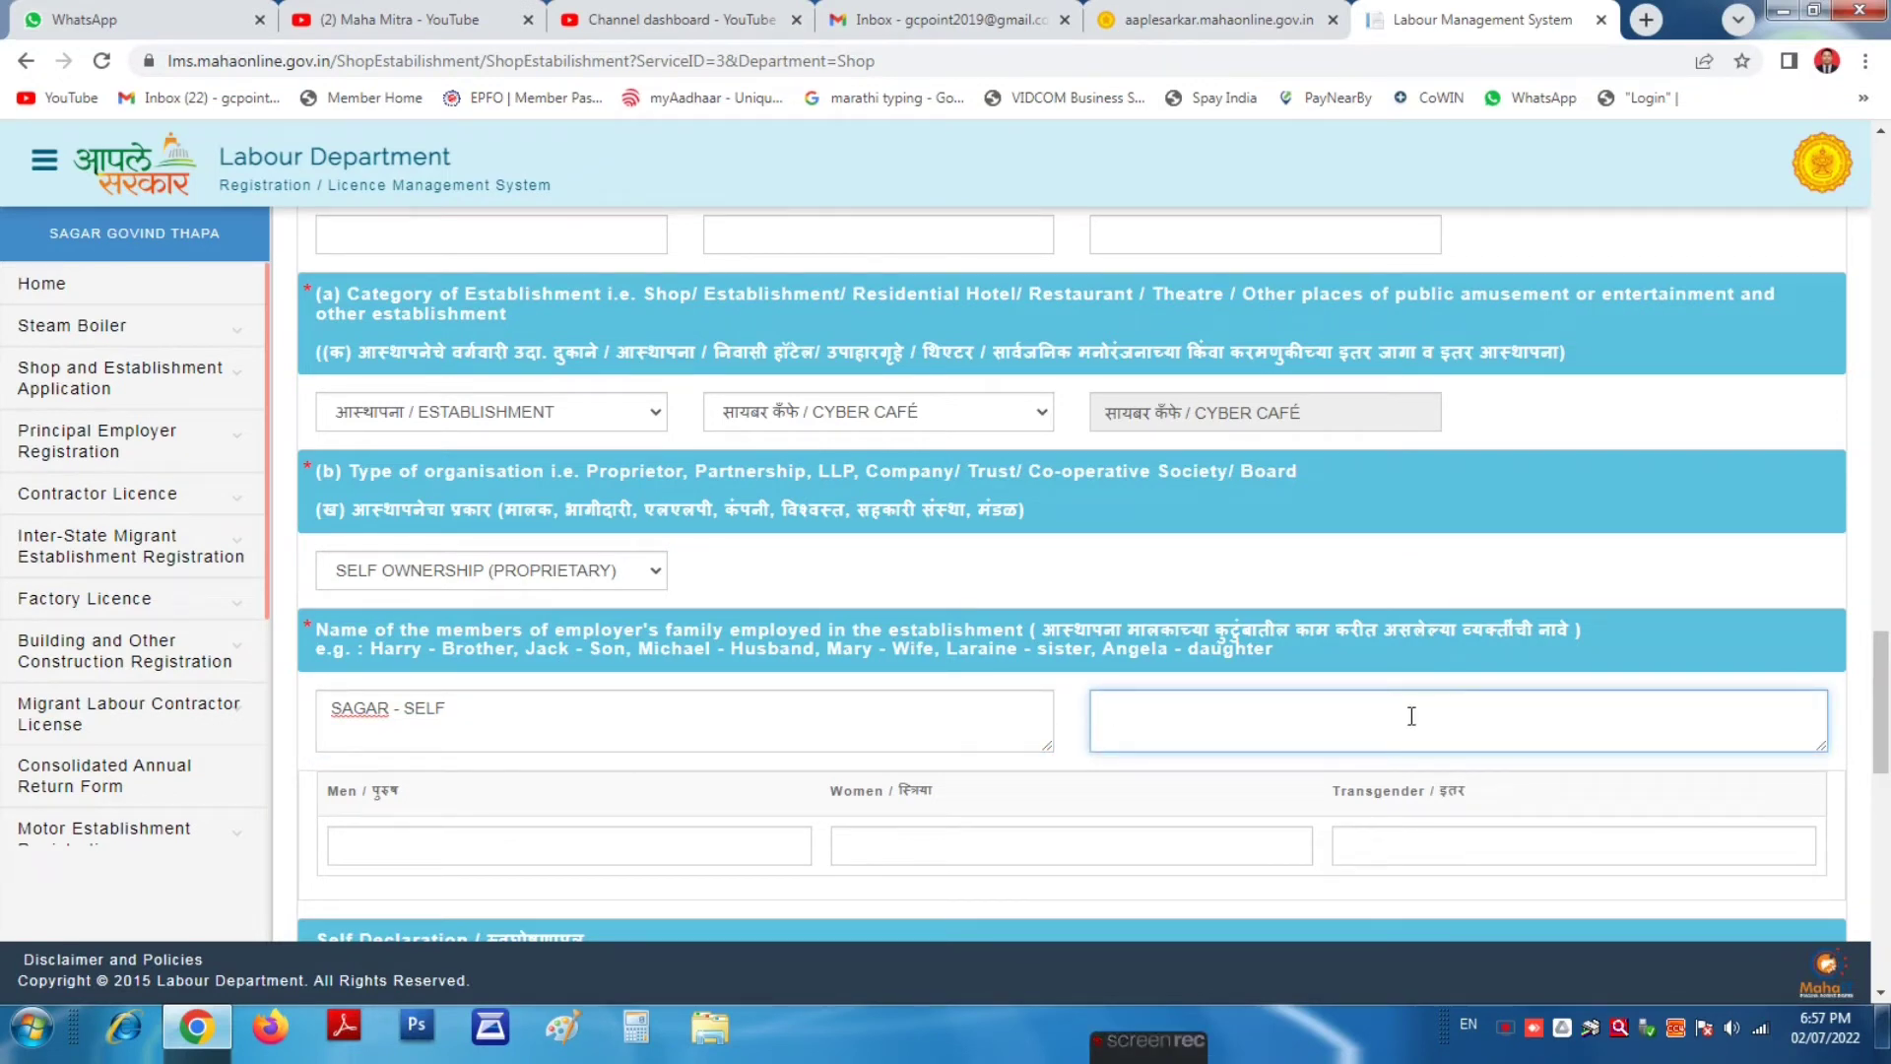
- Enter the owner's name as SELF in the second family-members box
drag(471, 711, 260, 712)
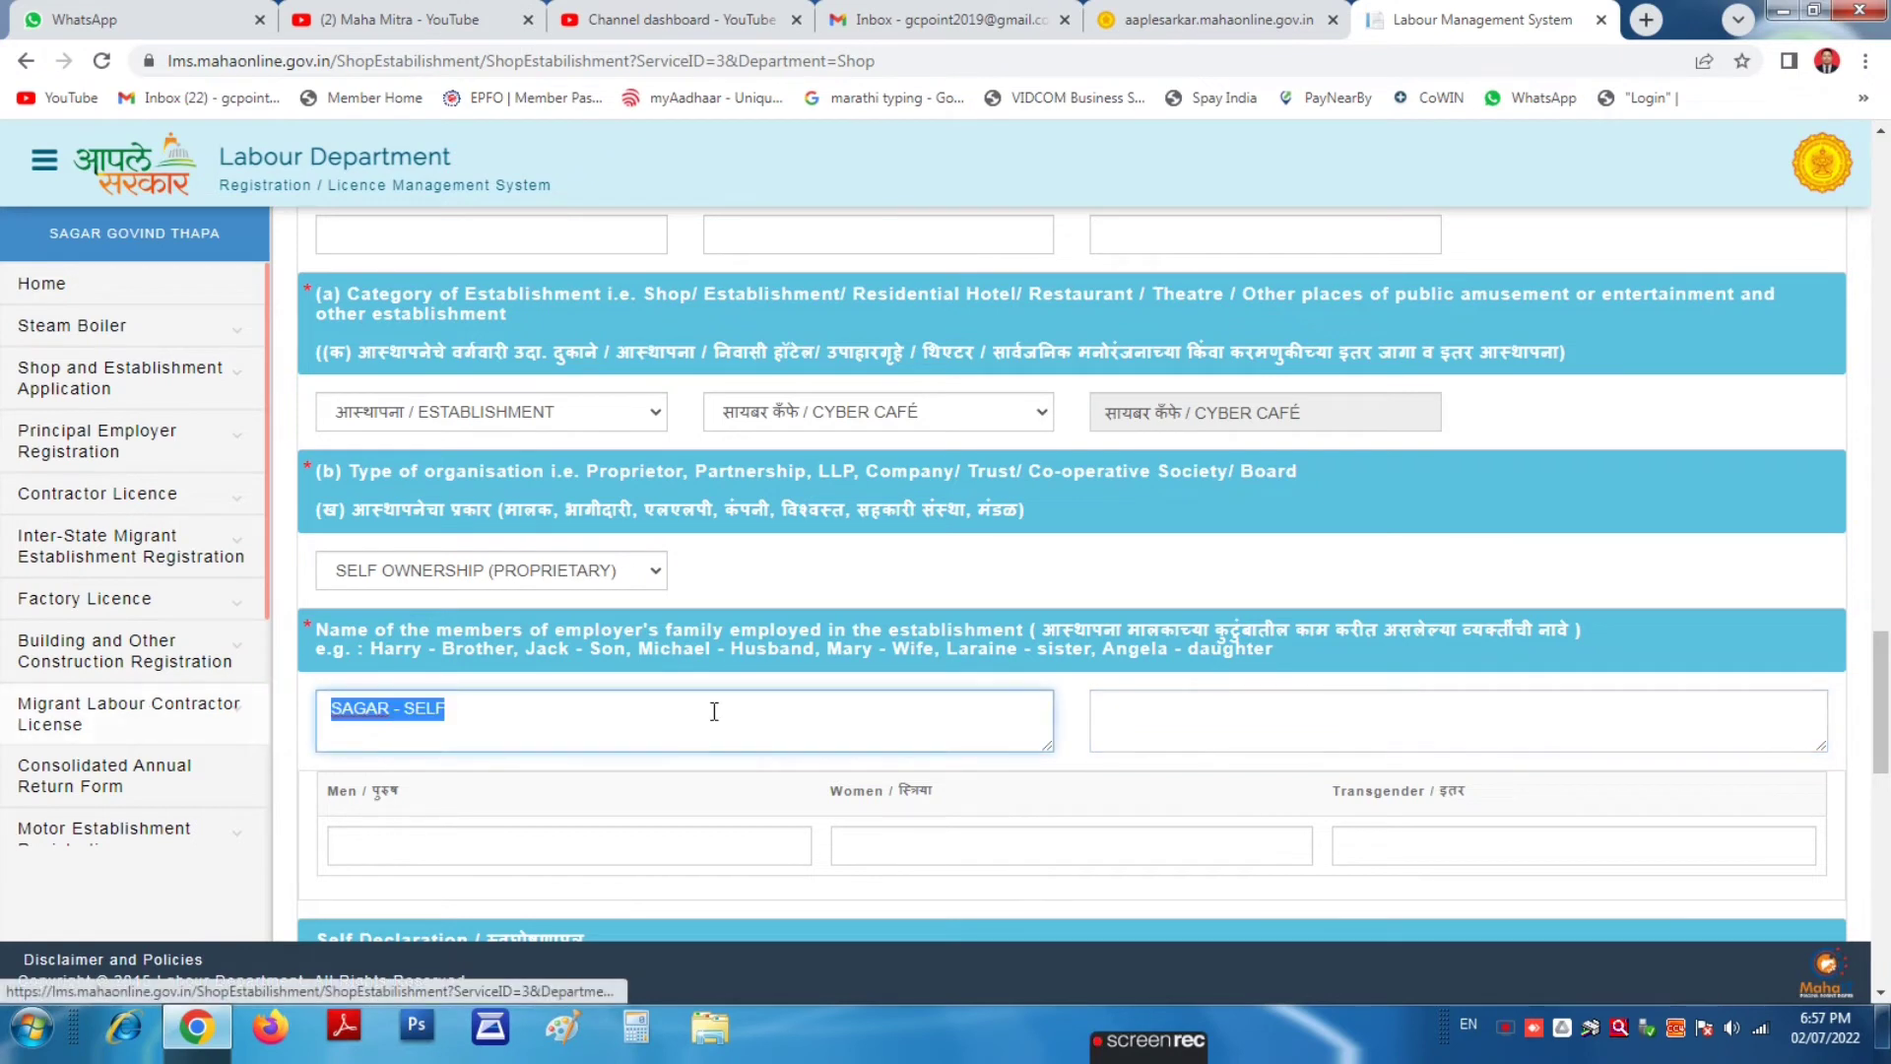
click(1202, 723)
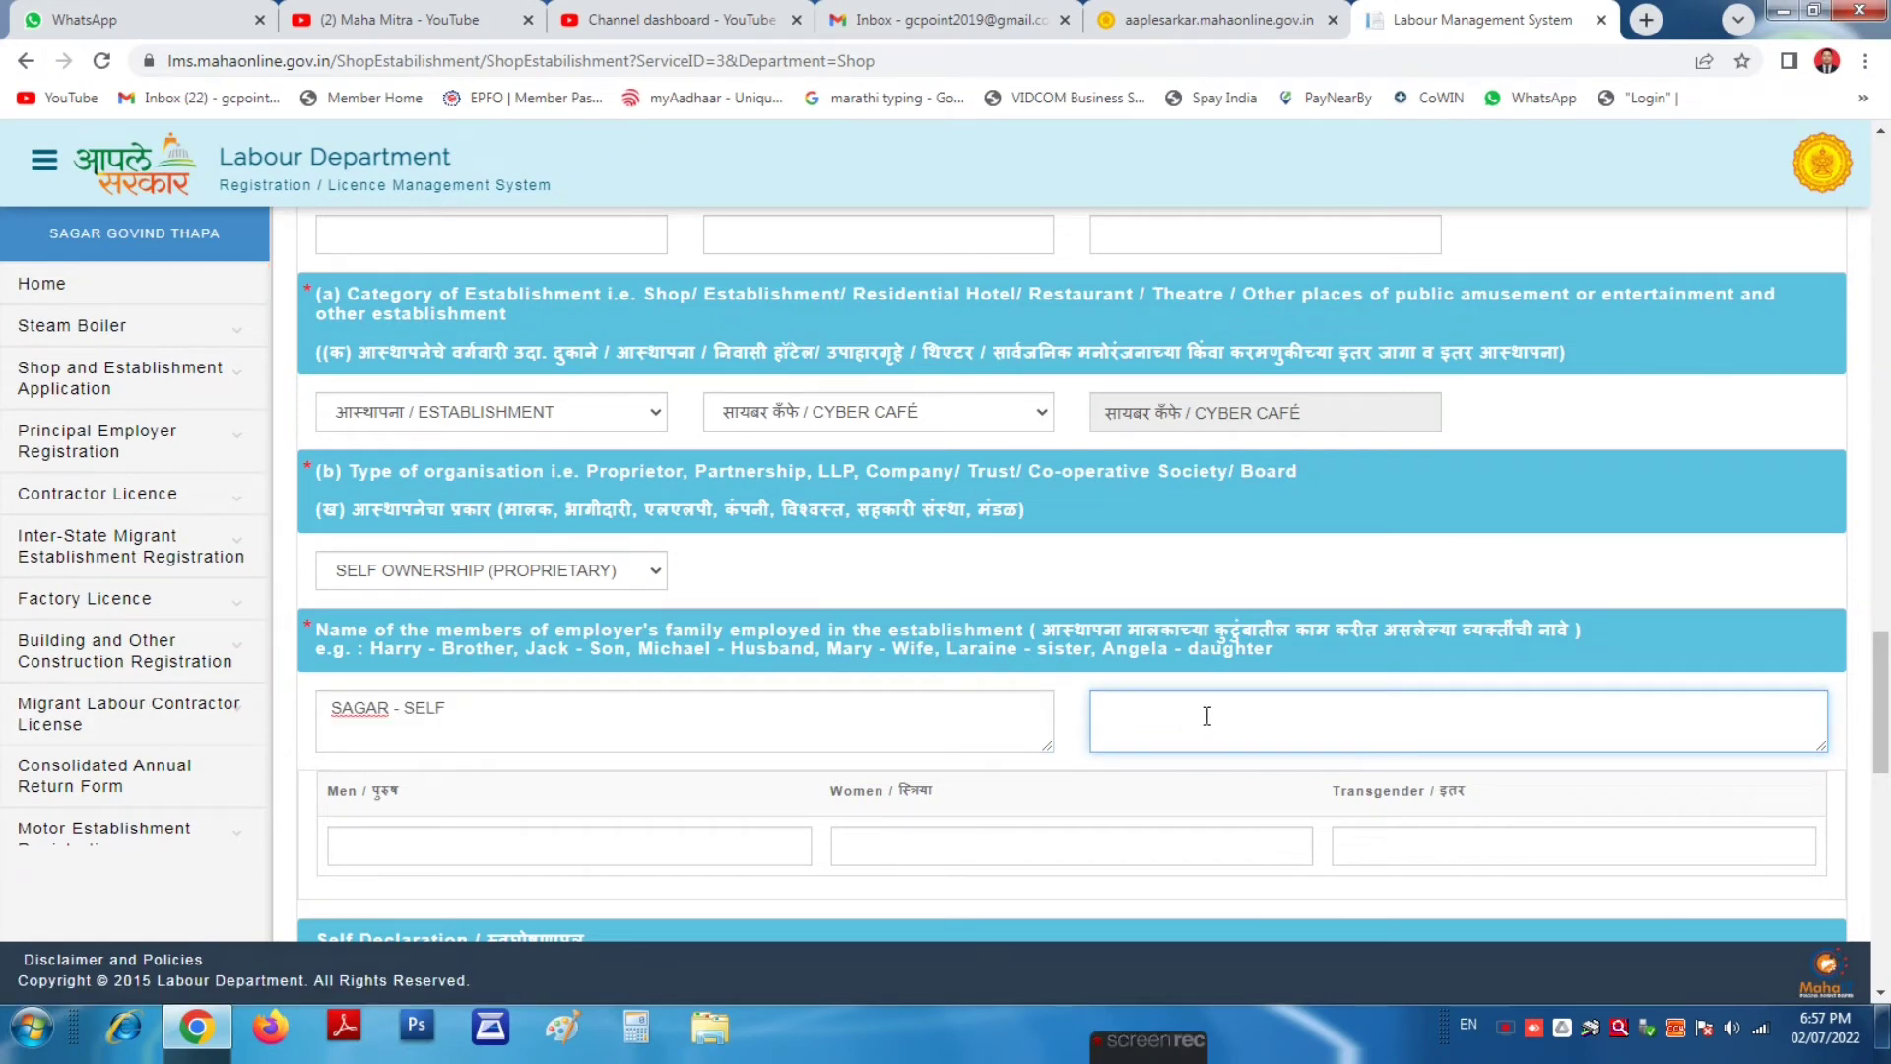
text(SAGAR - SELF)
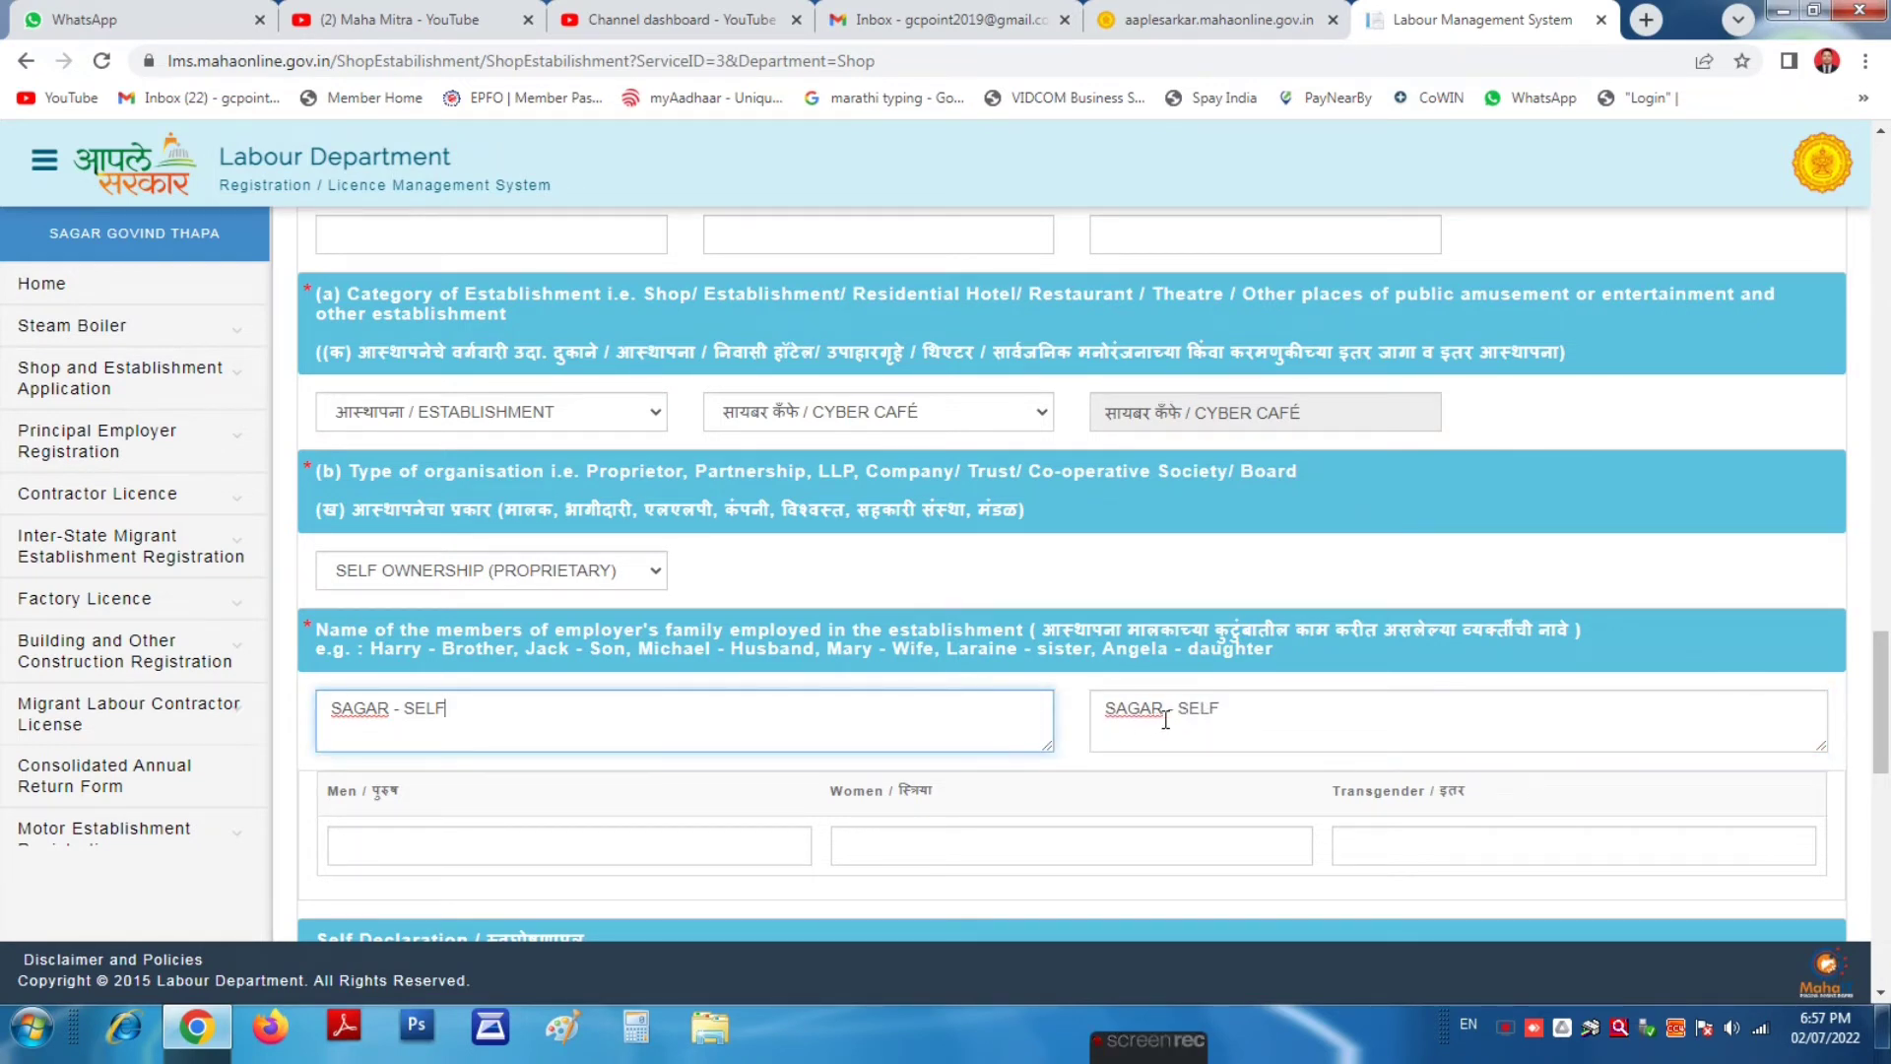
key(ctrl+a)
click(1300, 719)
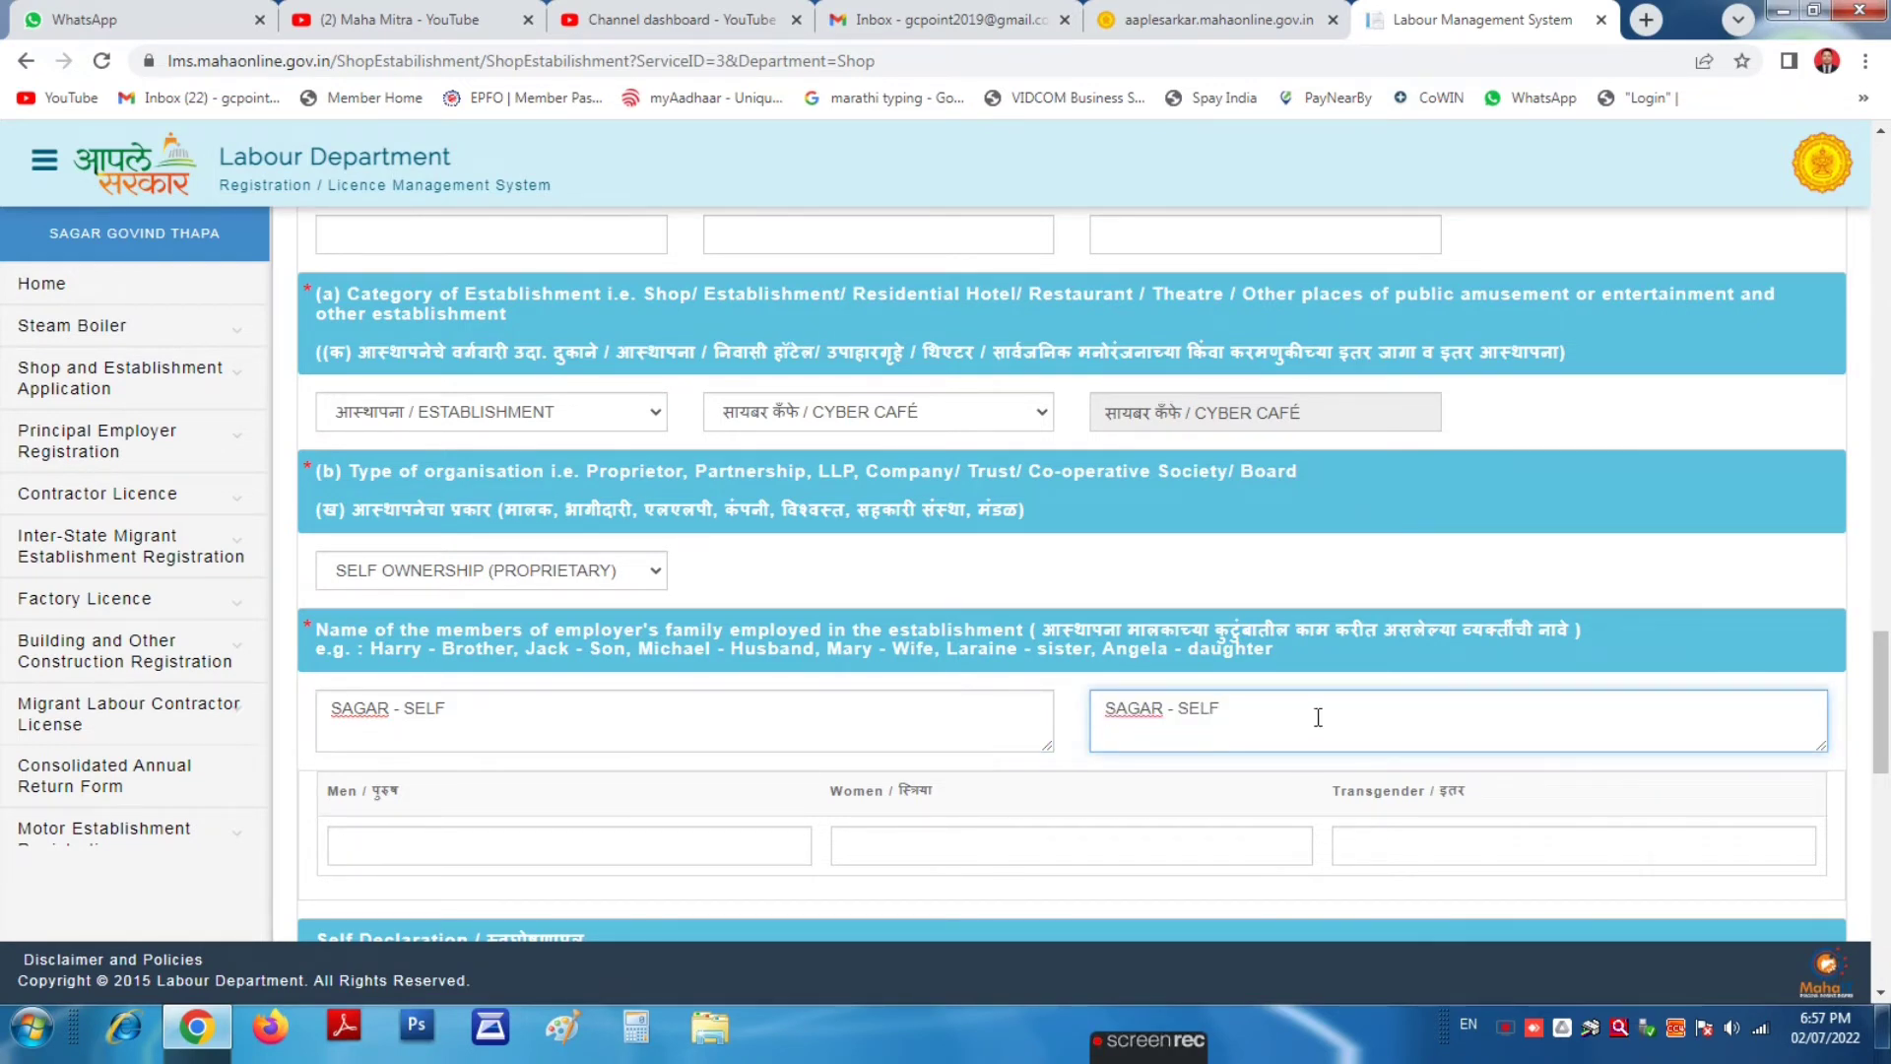
key(ctrl+a)
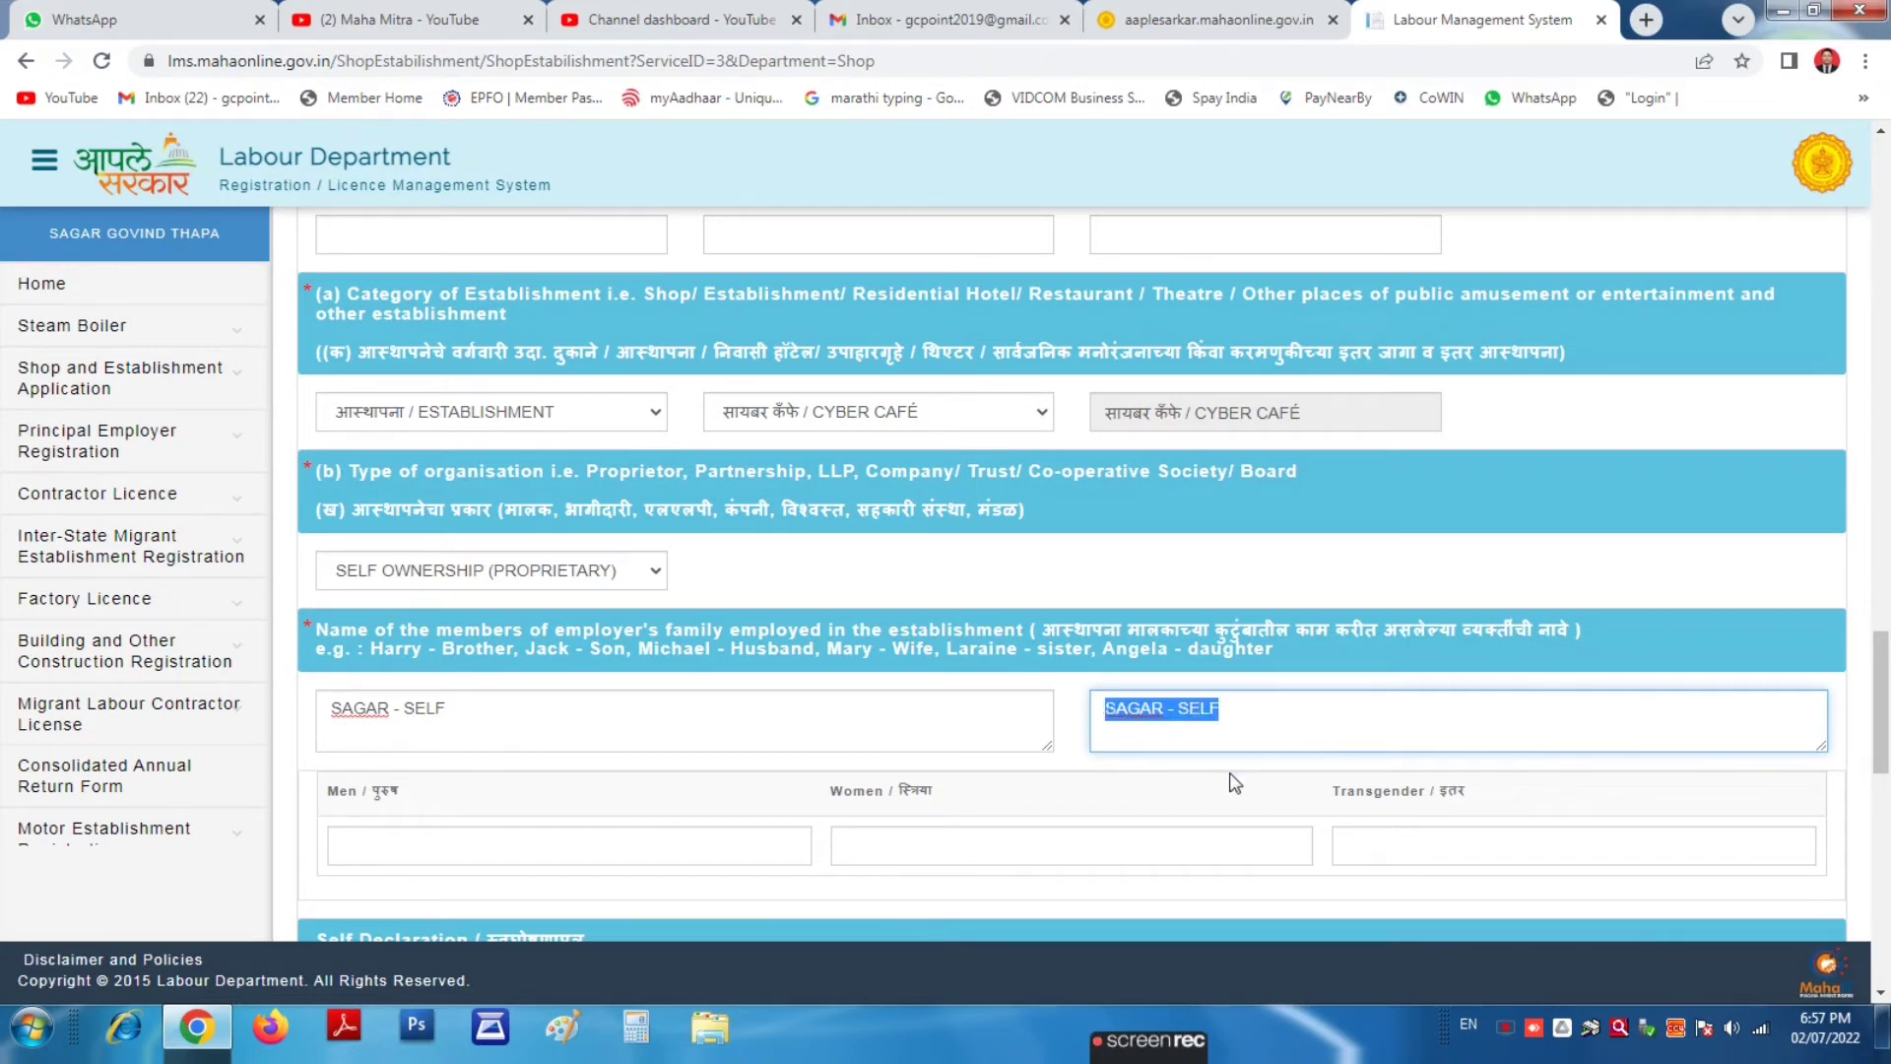
click(1234, 783)
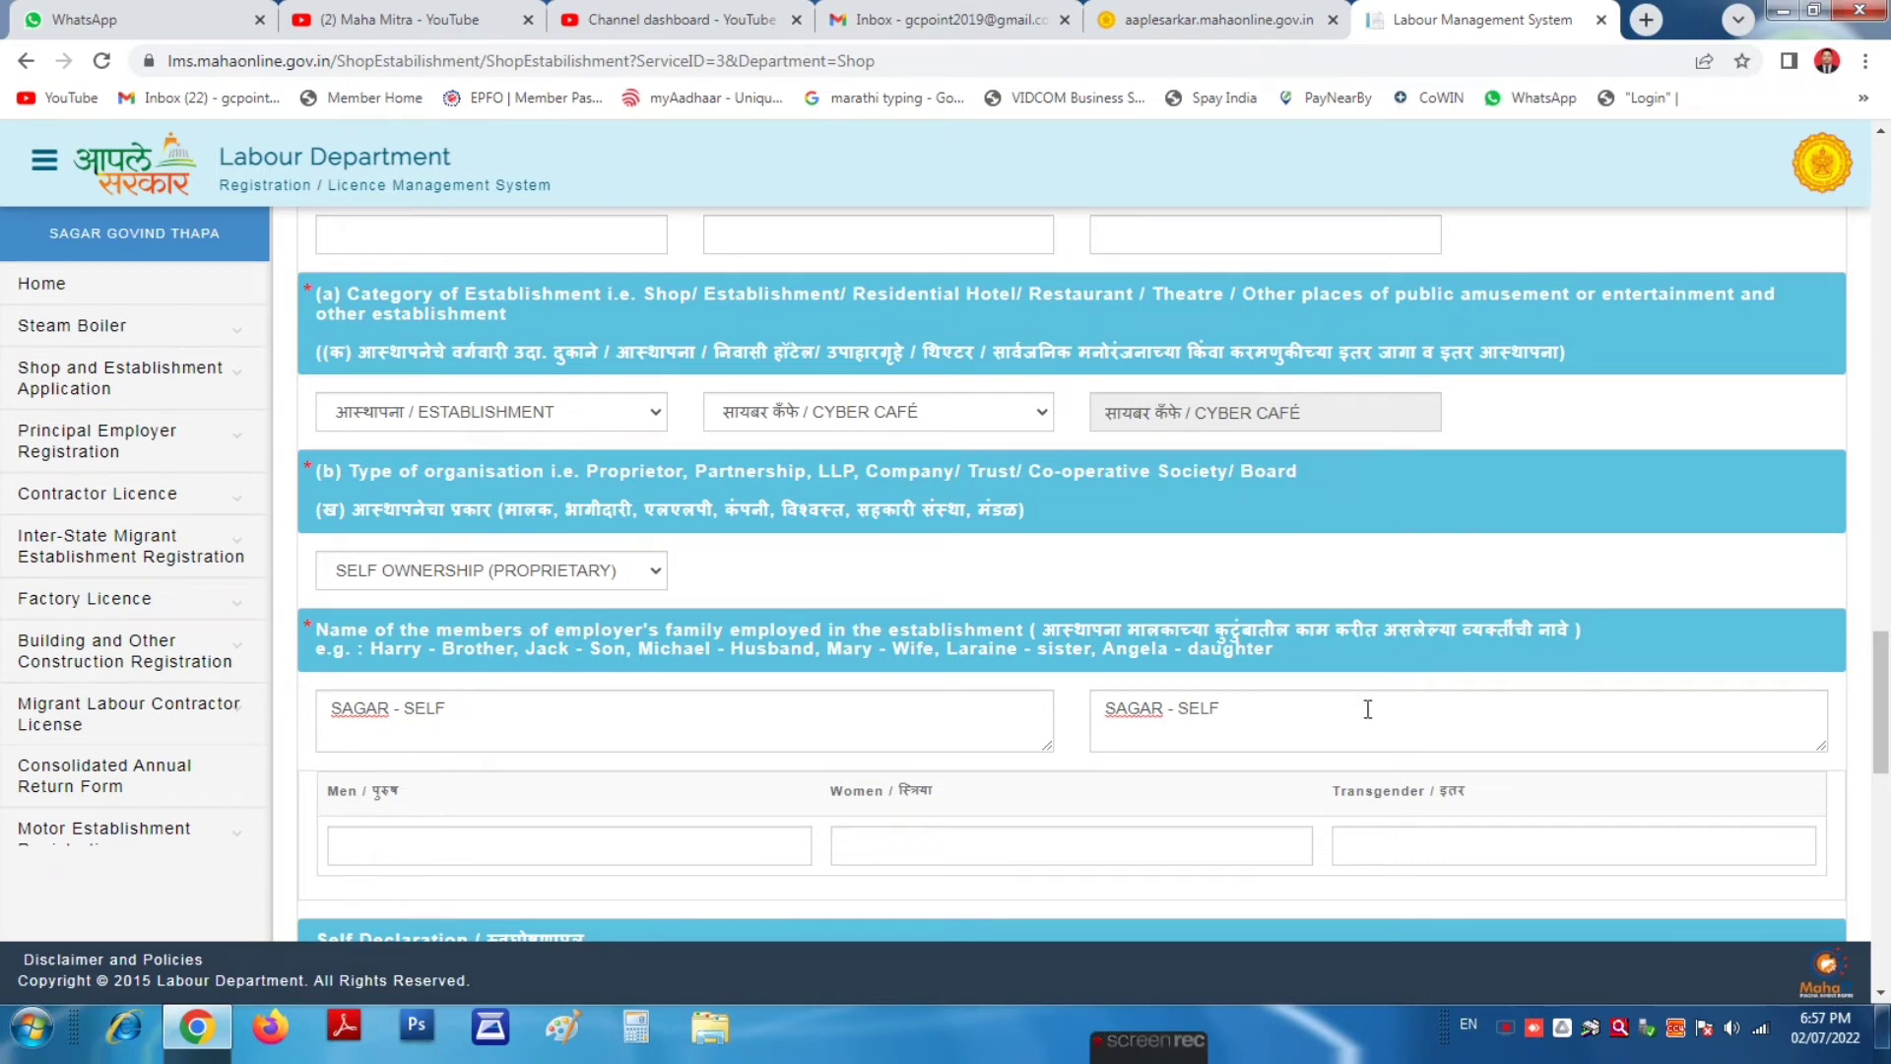
drag(1339, 713, 1101, 709)
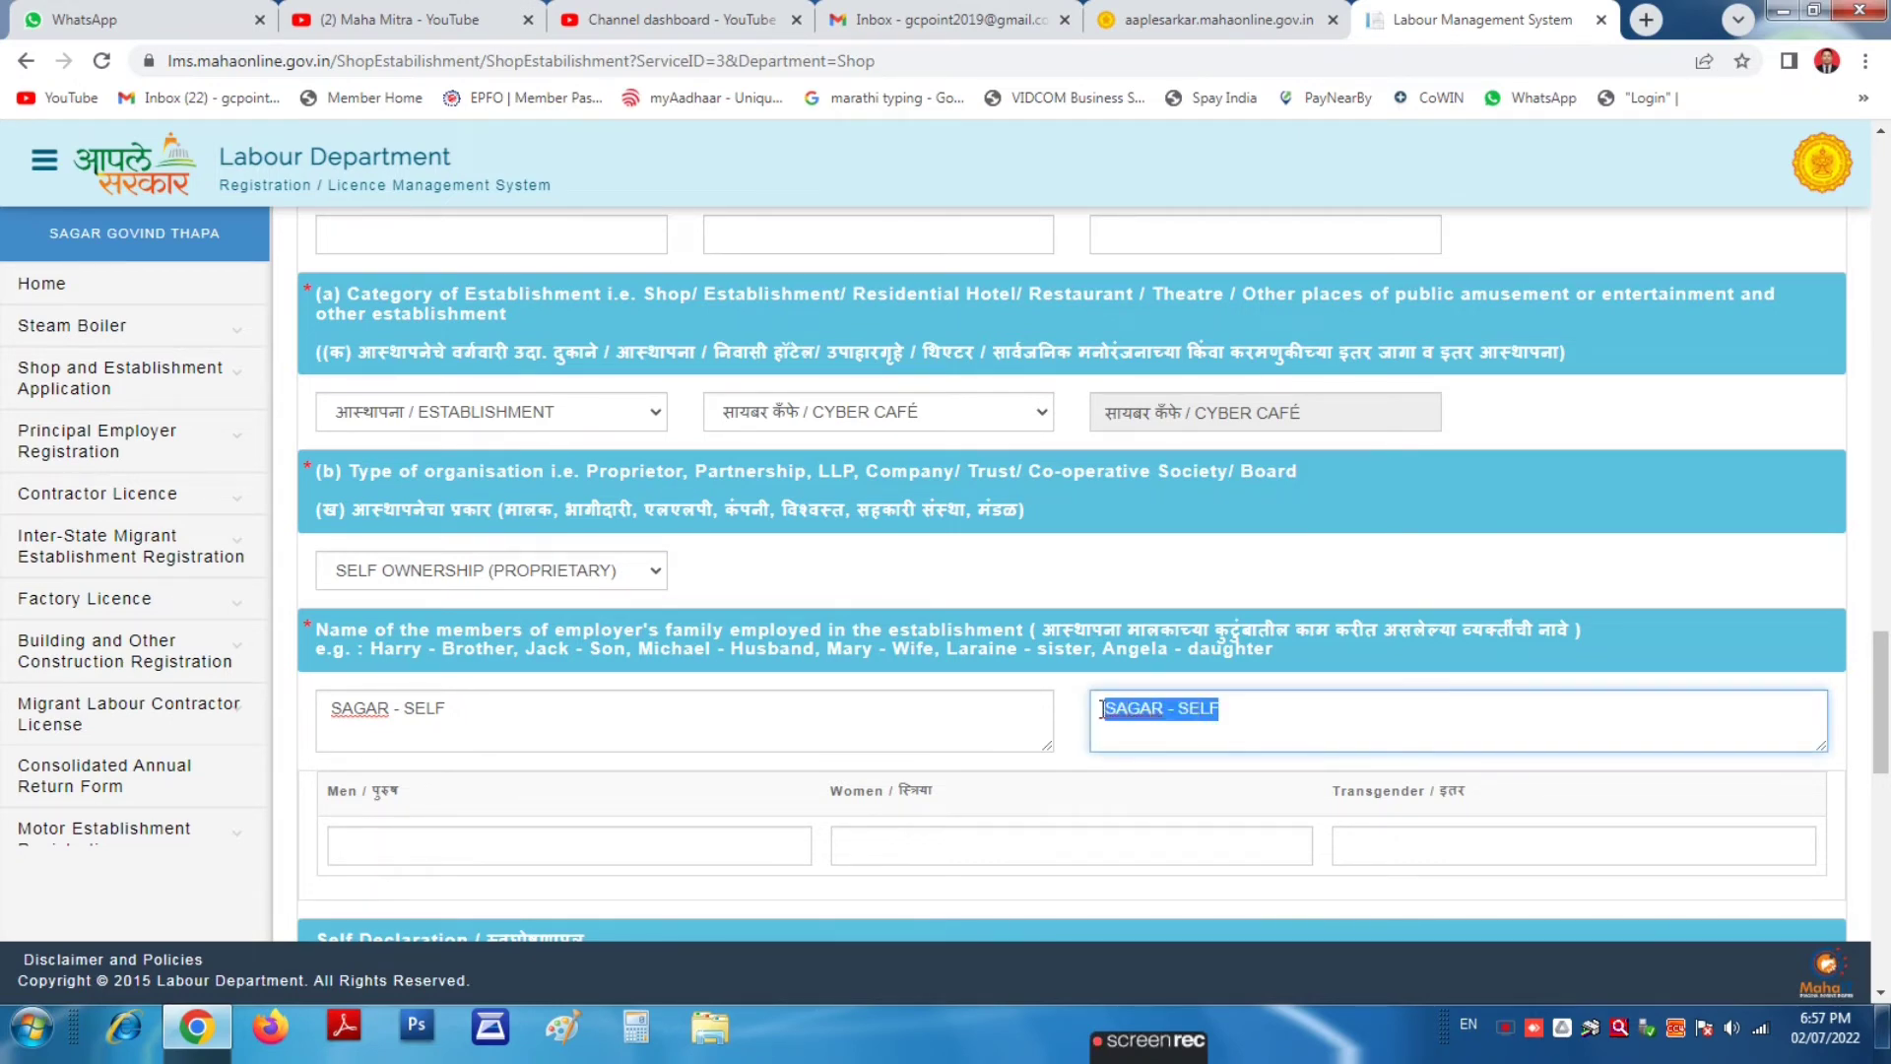
scroll(525, 491, down, 3)
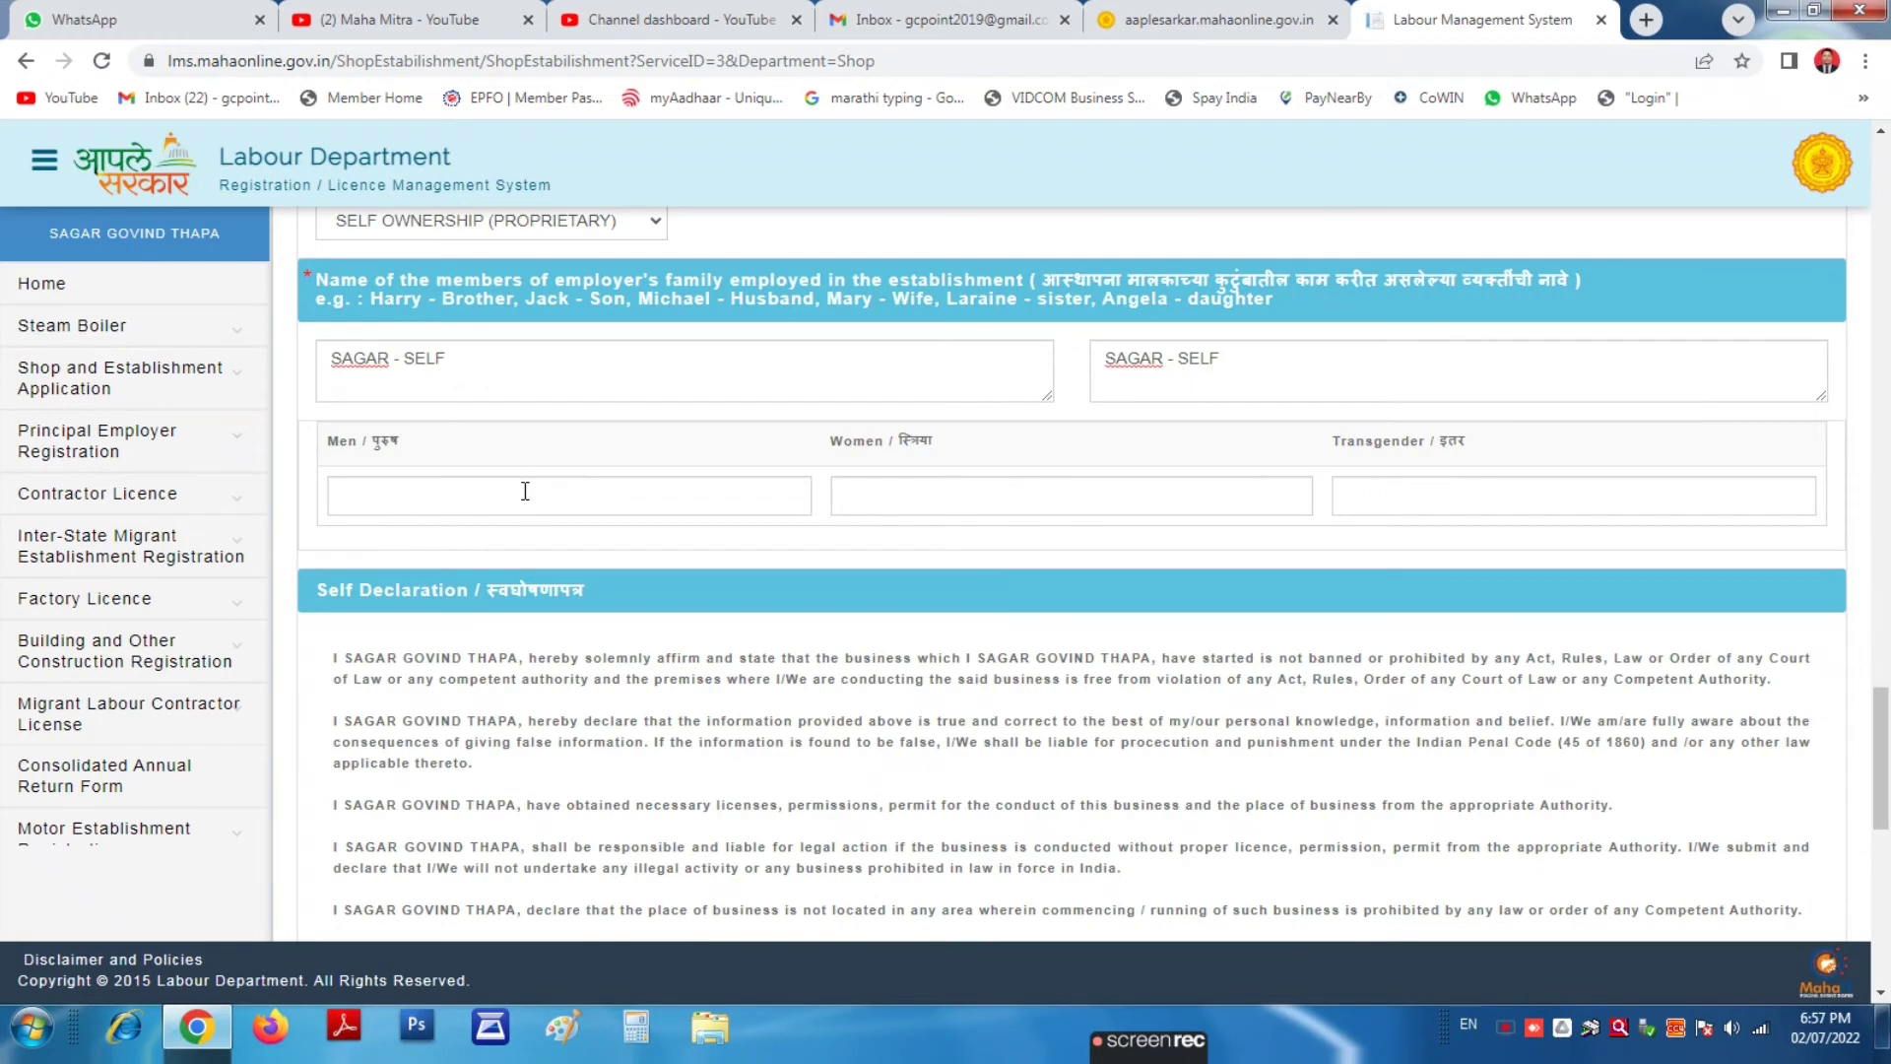
- Enter family member counts of 1 man, 0 women and 0 transgender
click(458, 496)
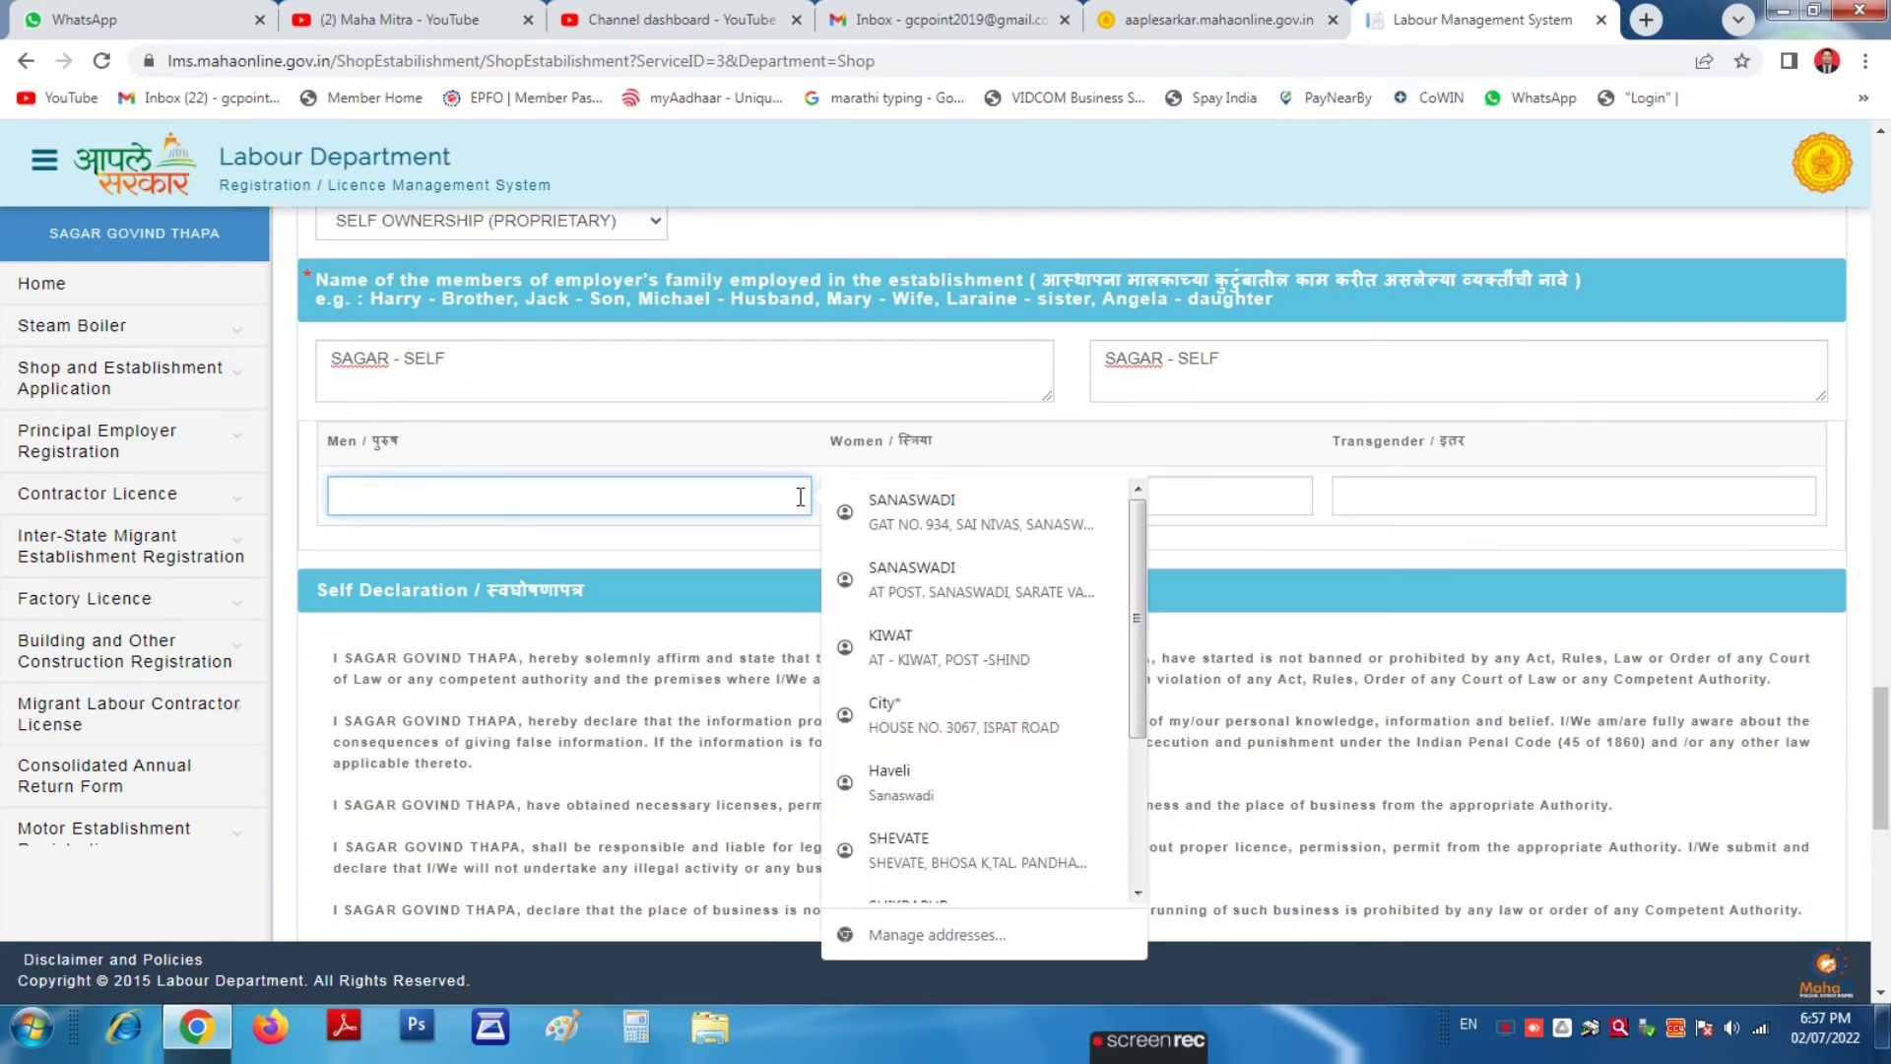
text(1)
key(Tab)
text(0)
key(Tab)
text(0)
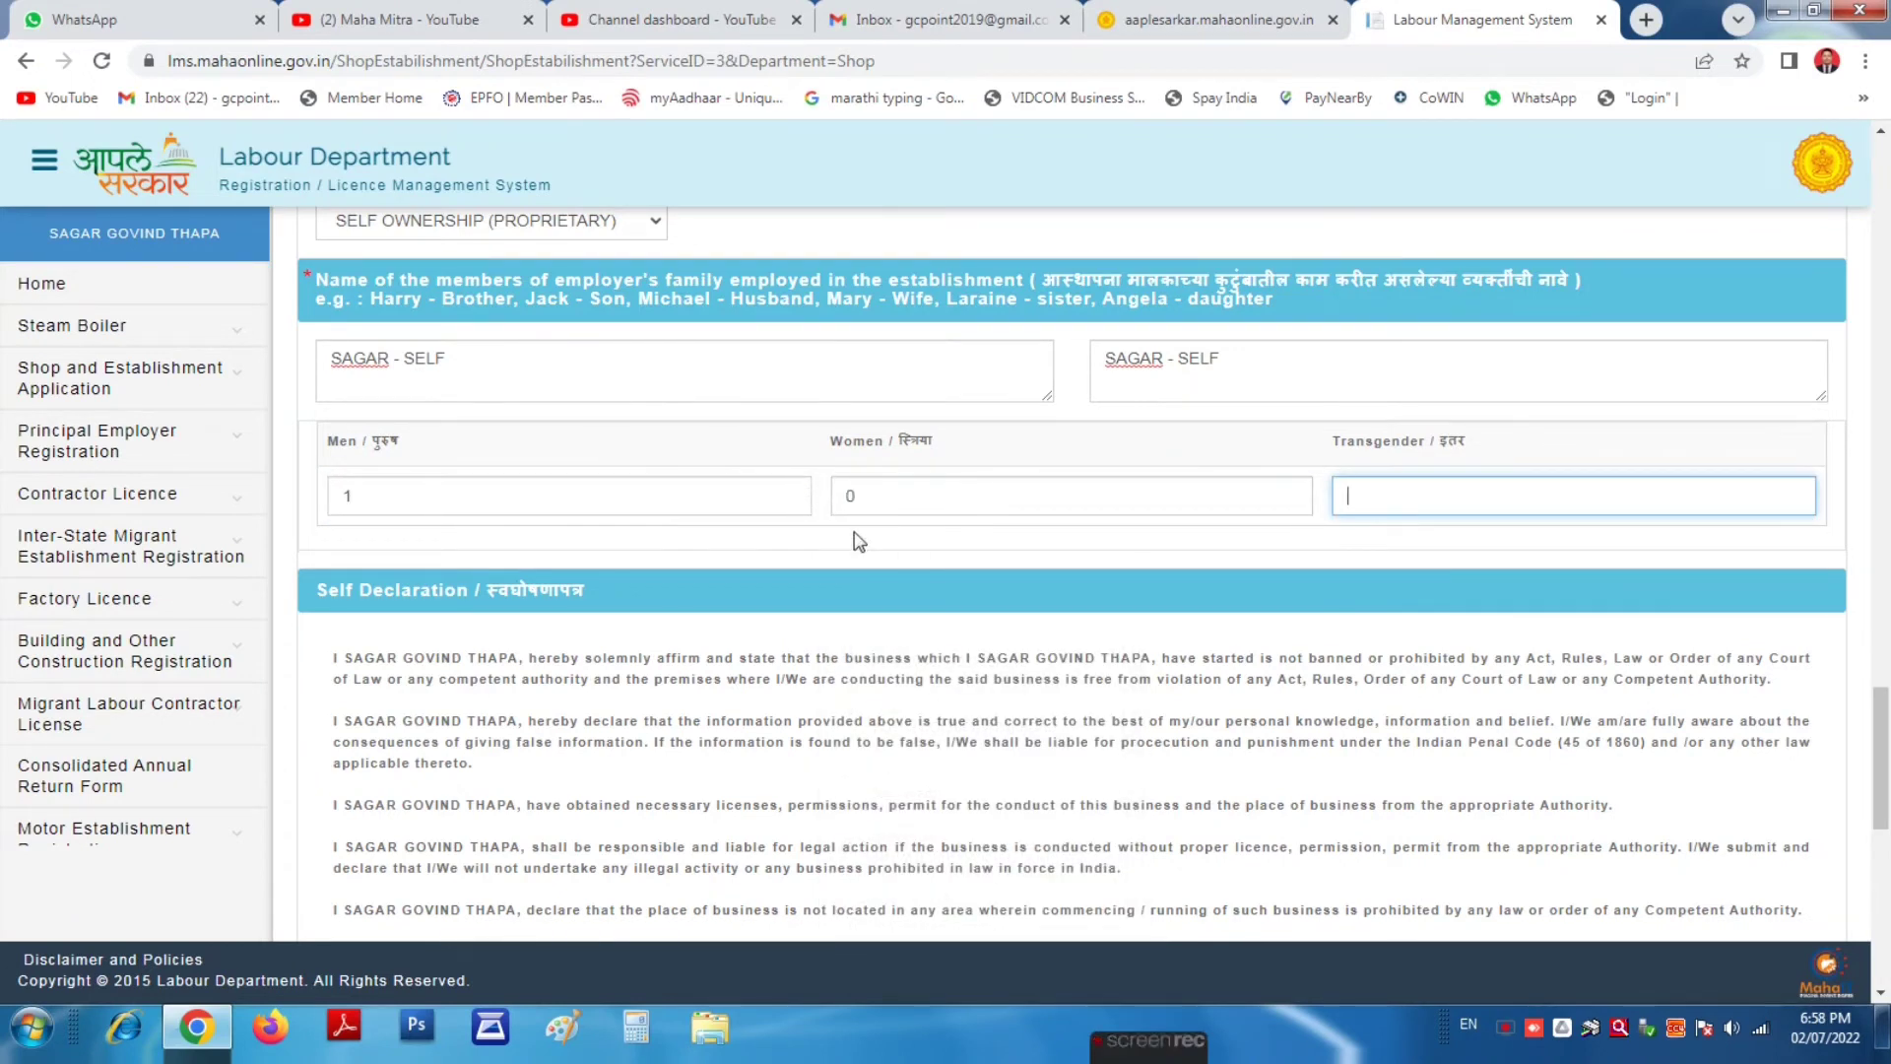
click(594, 469)
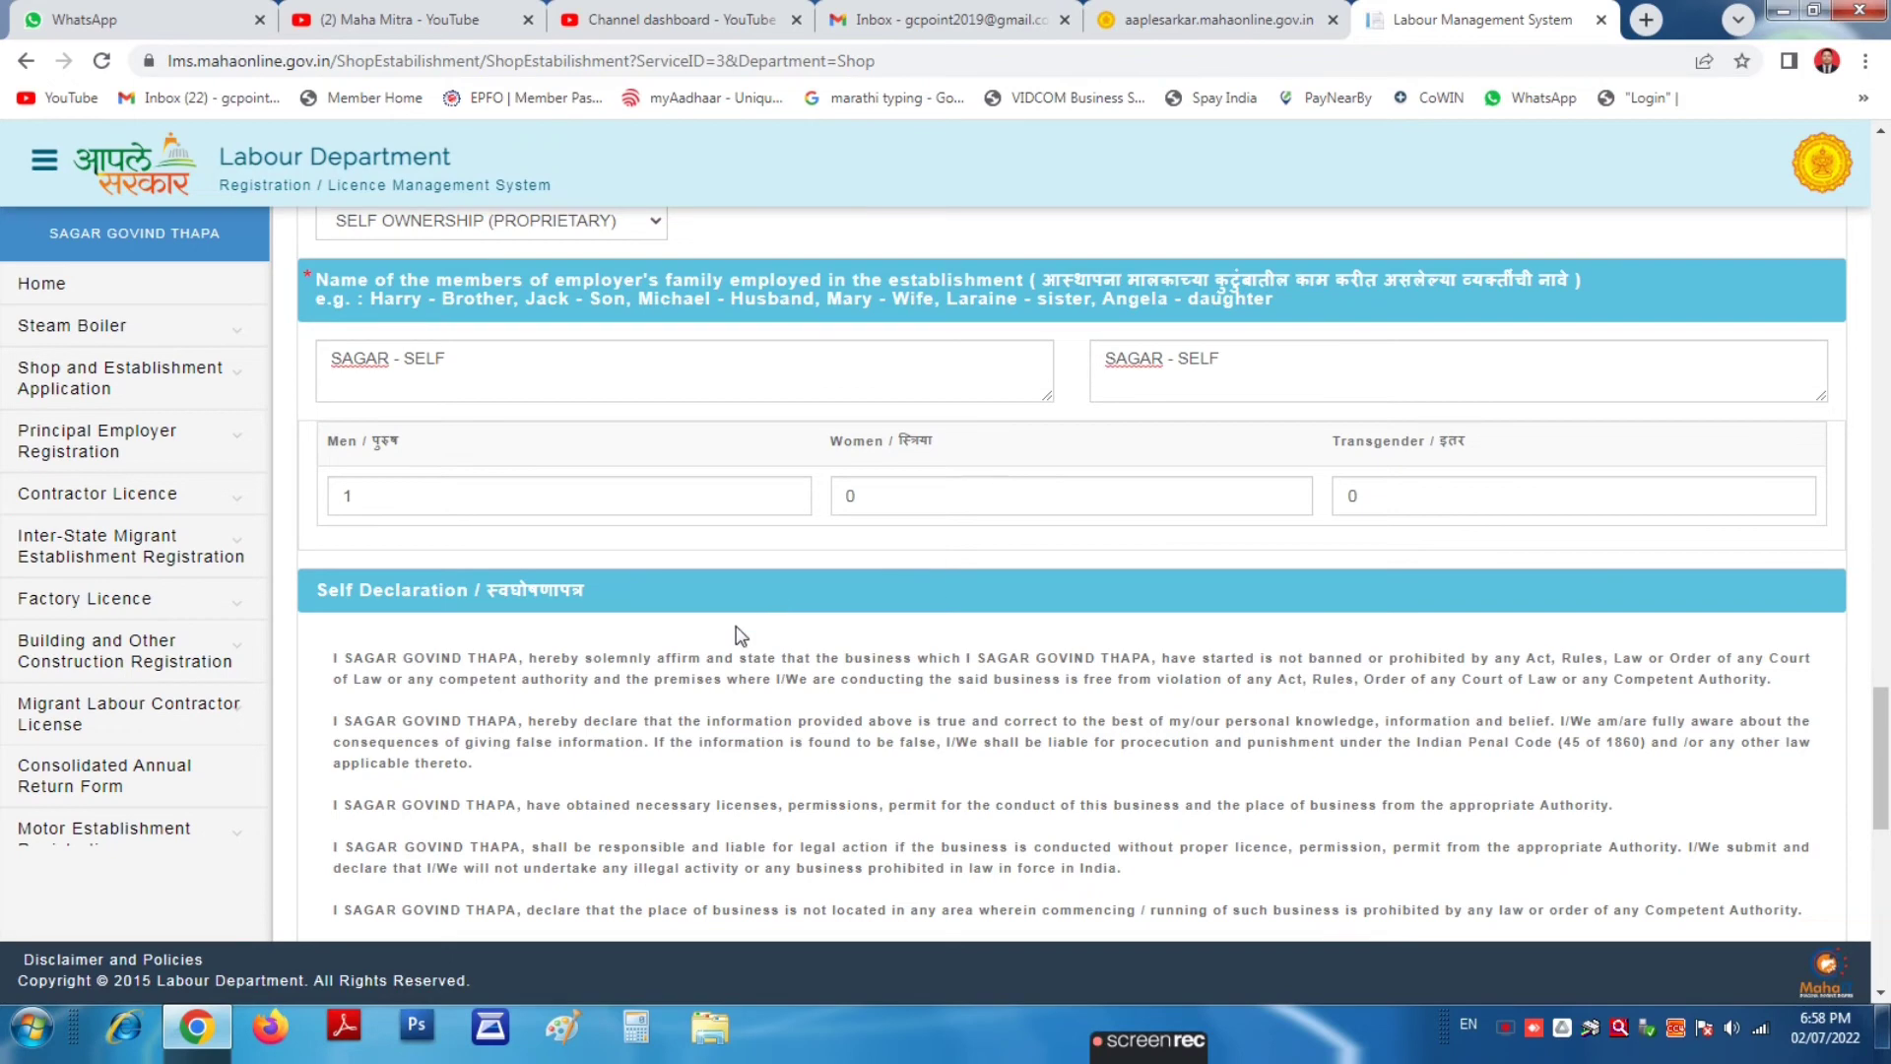
- Tick I Agree on the self declaration and save the application details
scroll(740, 635, down, 4)
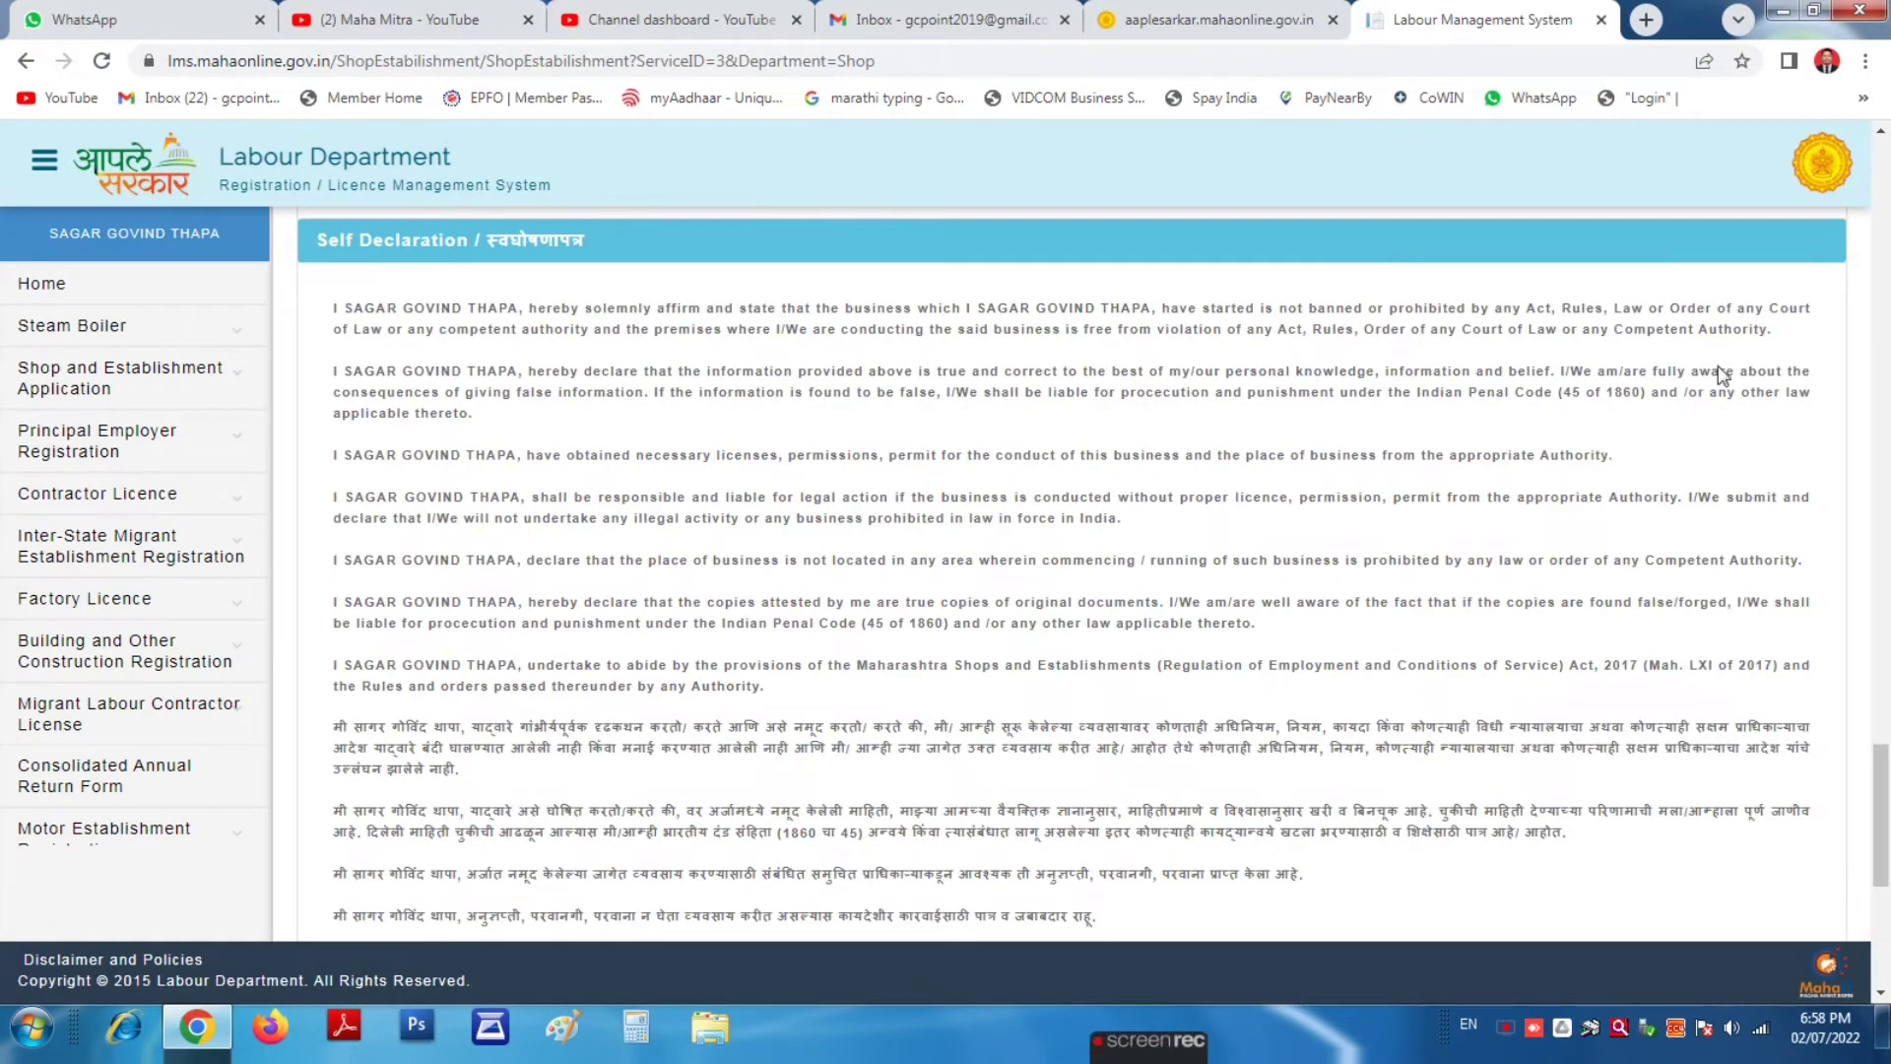
scroll(869, 667, down, 5)
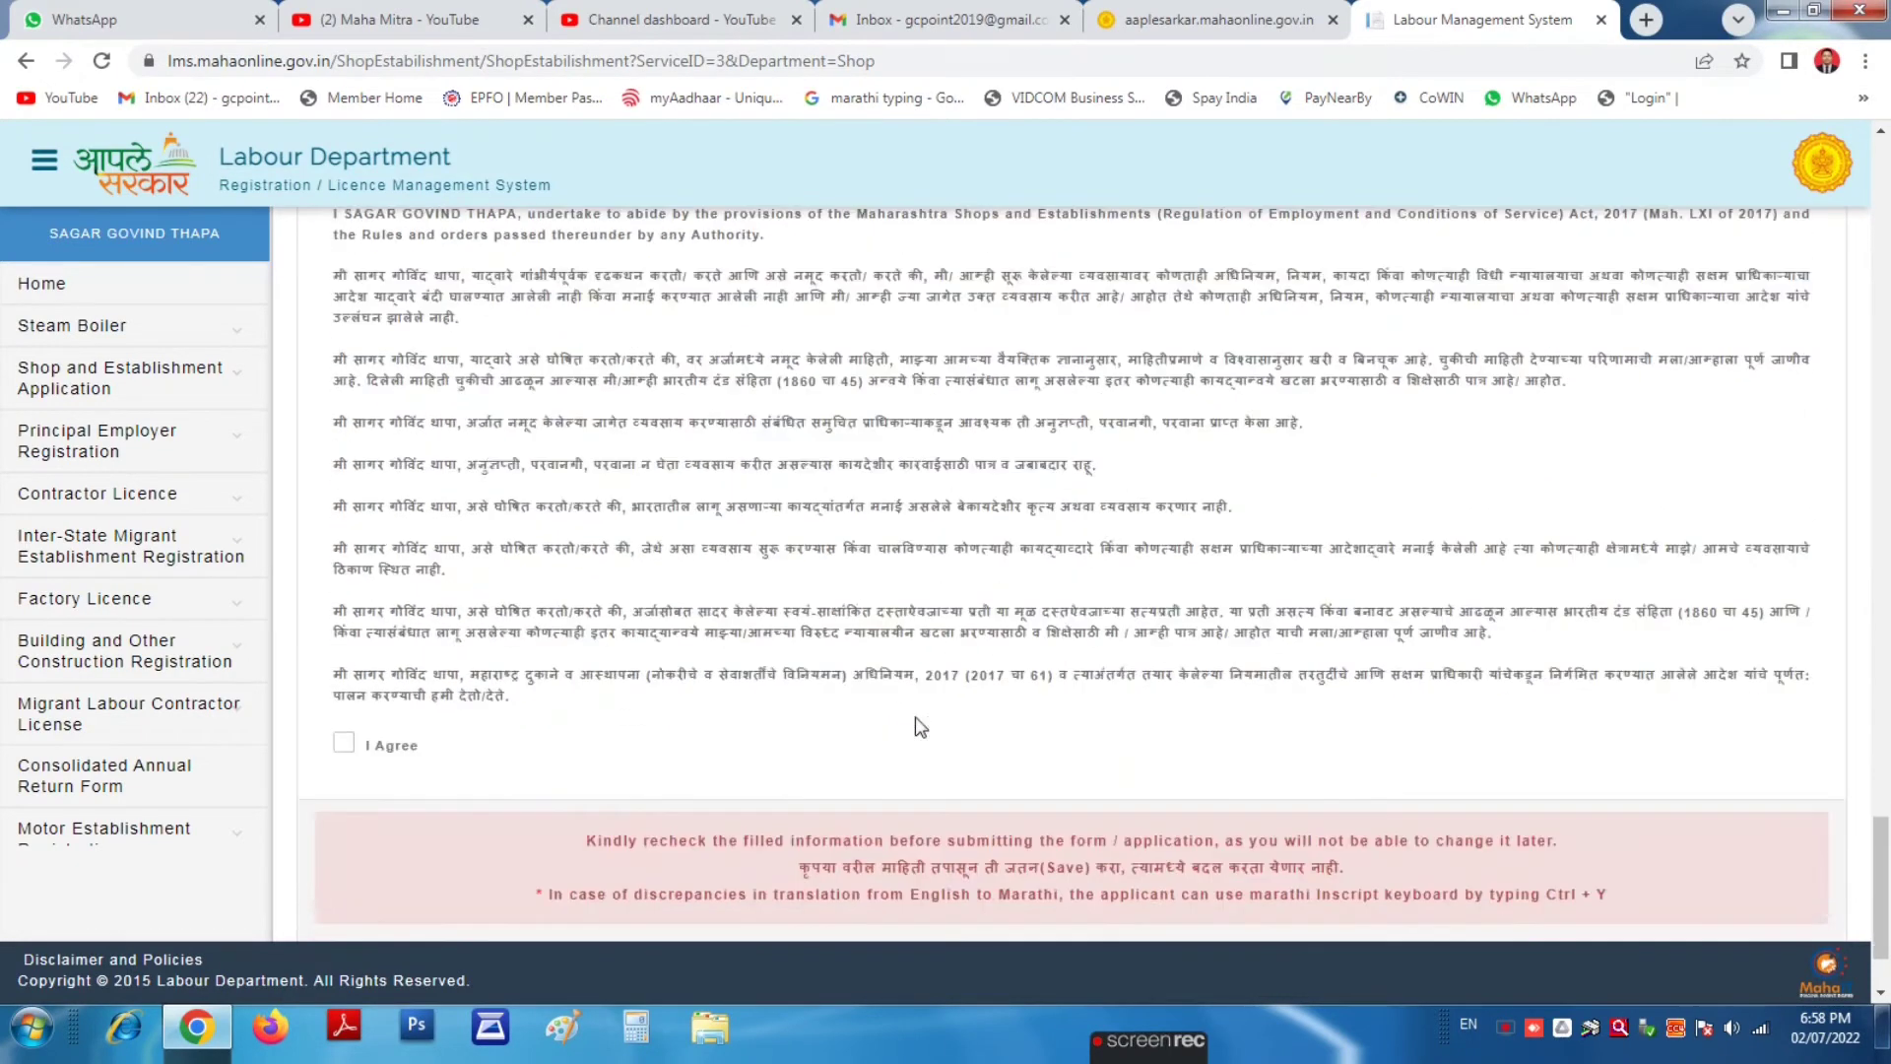
click(344, 734)
scroll(343, 738, down, 2)
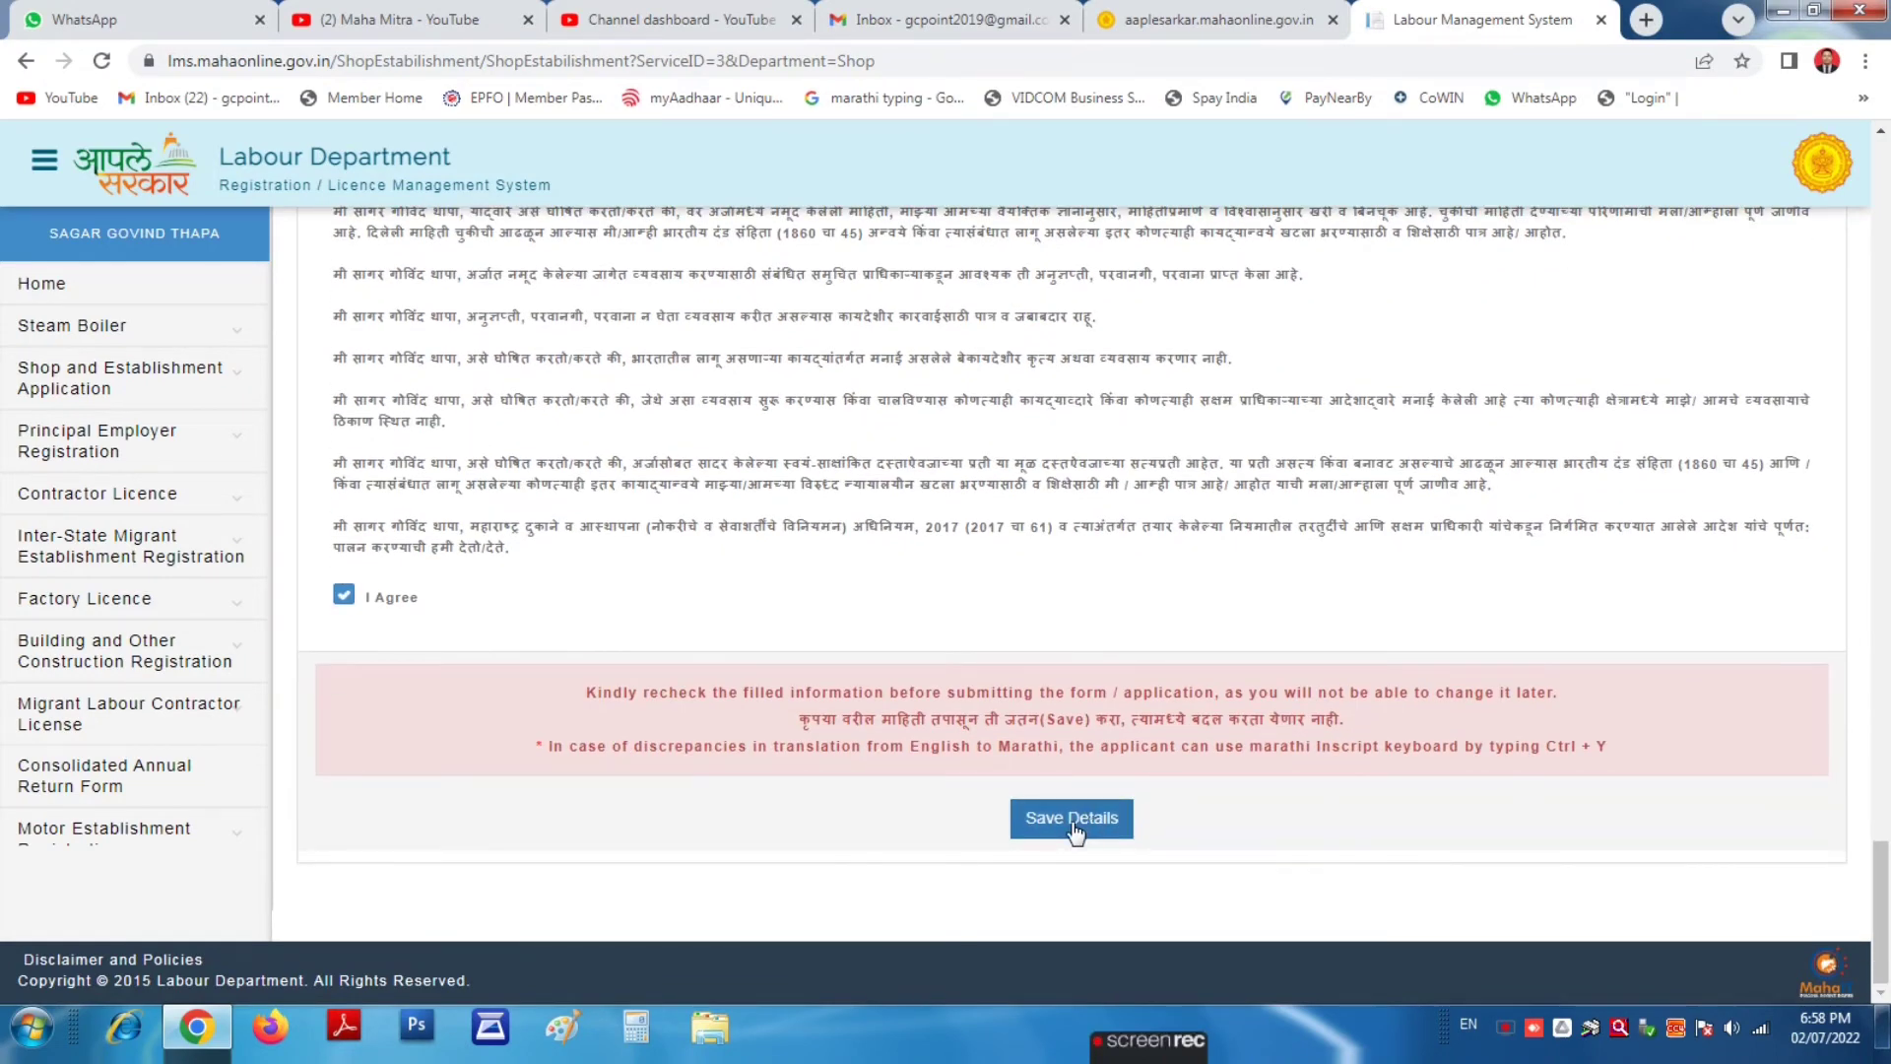
click(1072, 825)
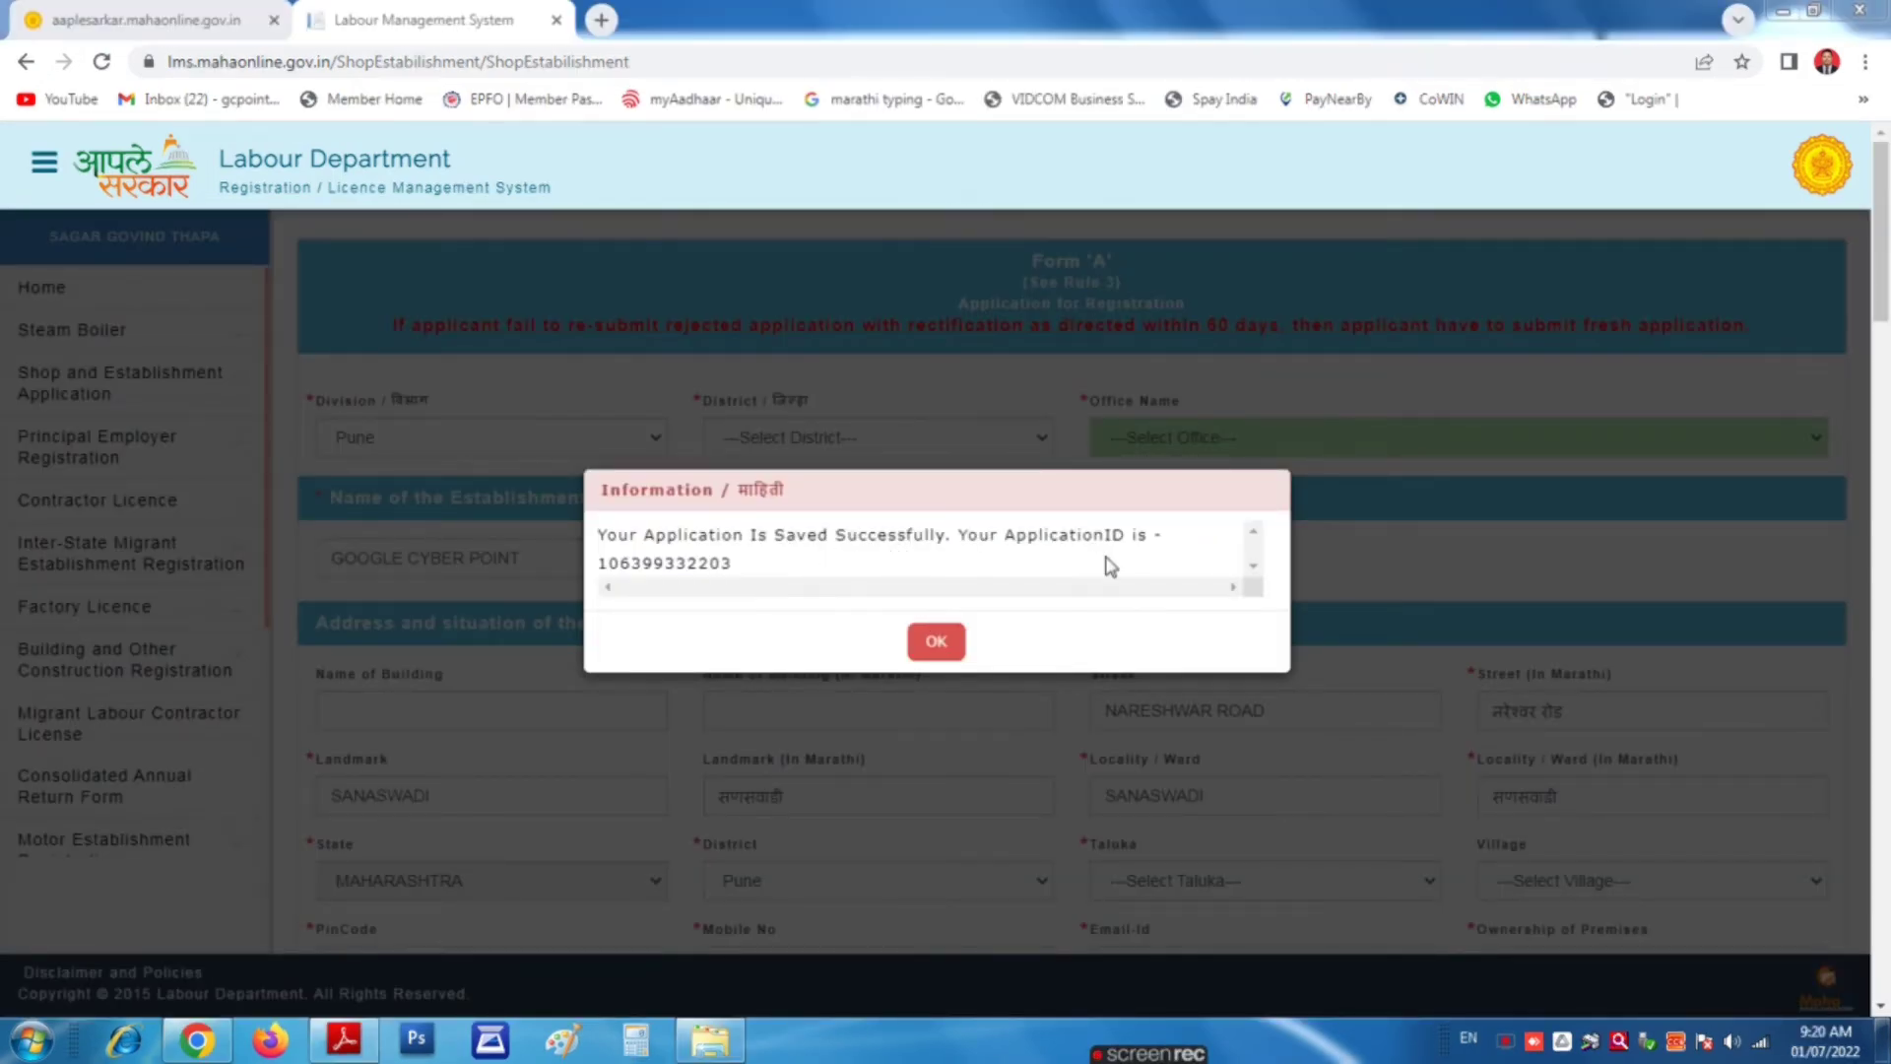
- Dismiss the save confirmation and open Upload Document for the Document Pending application
double_click(642, 562)
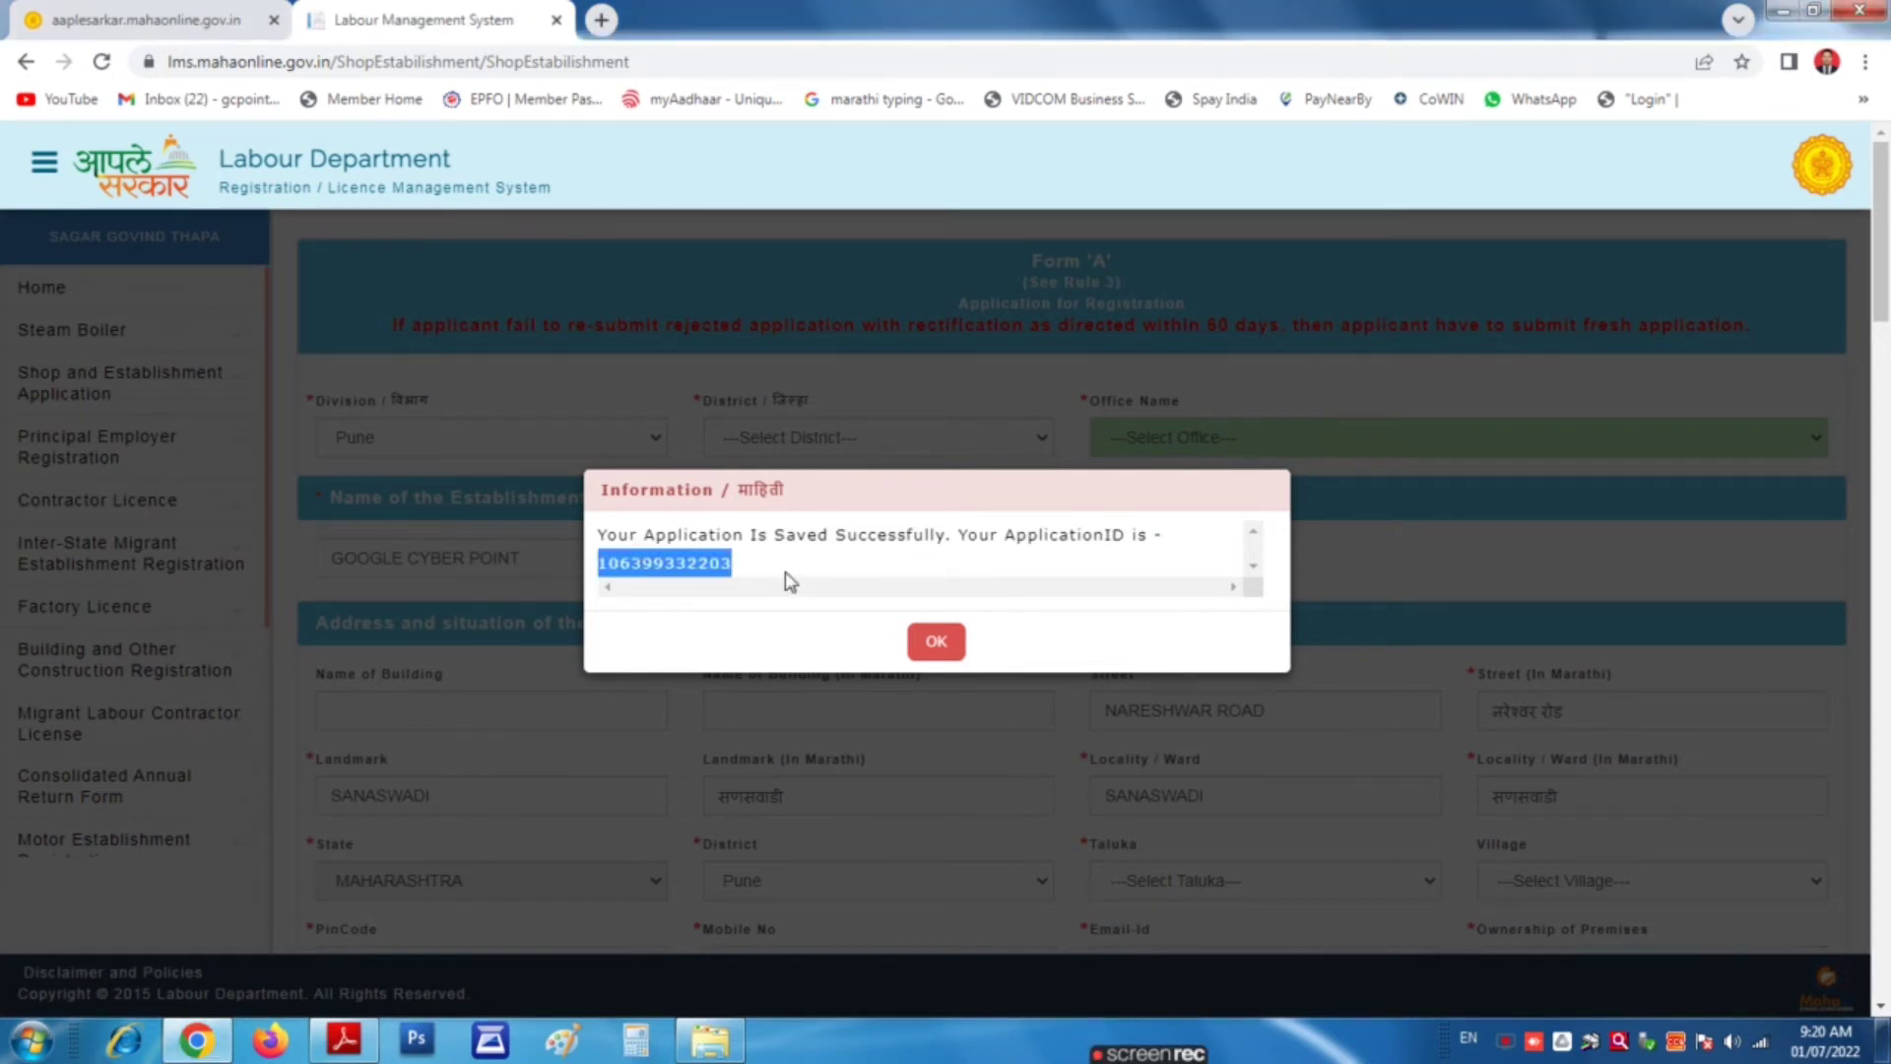
click(937, 642)
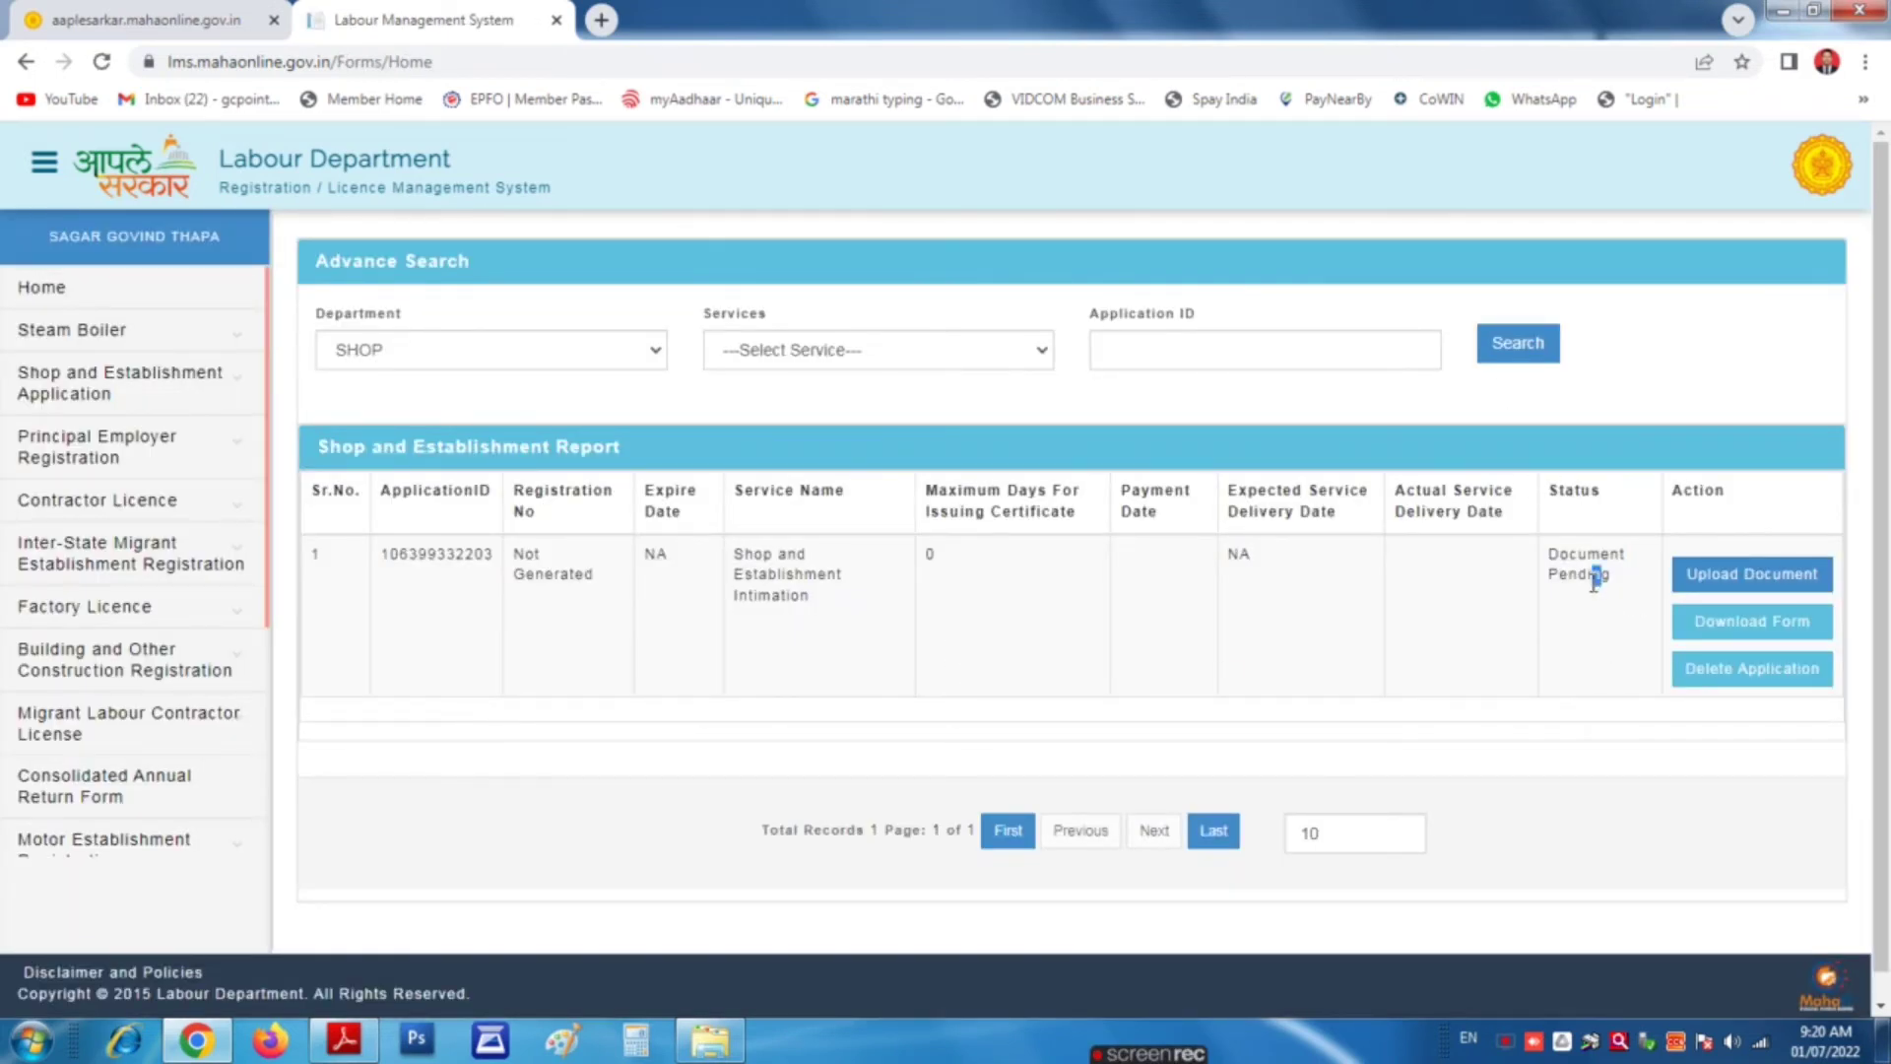
drag(1601, 578, 1549, 552)
click(1558, 642)
click(1745, 585)
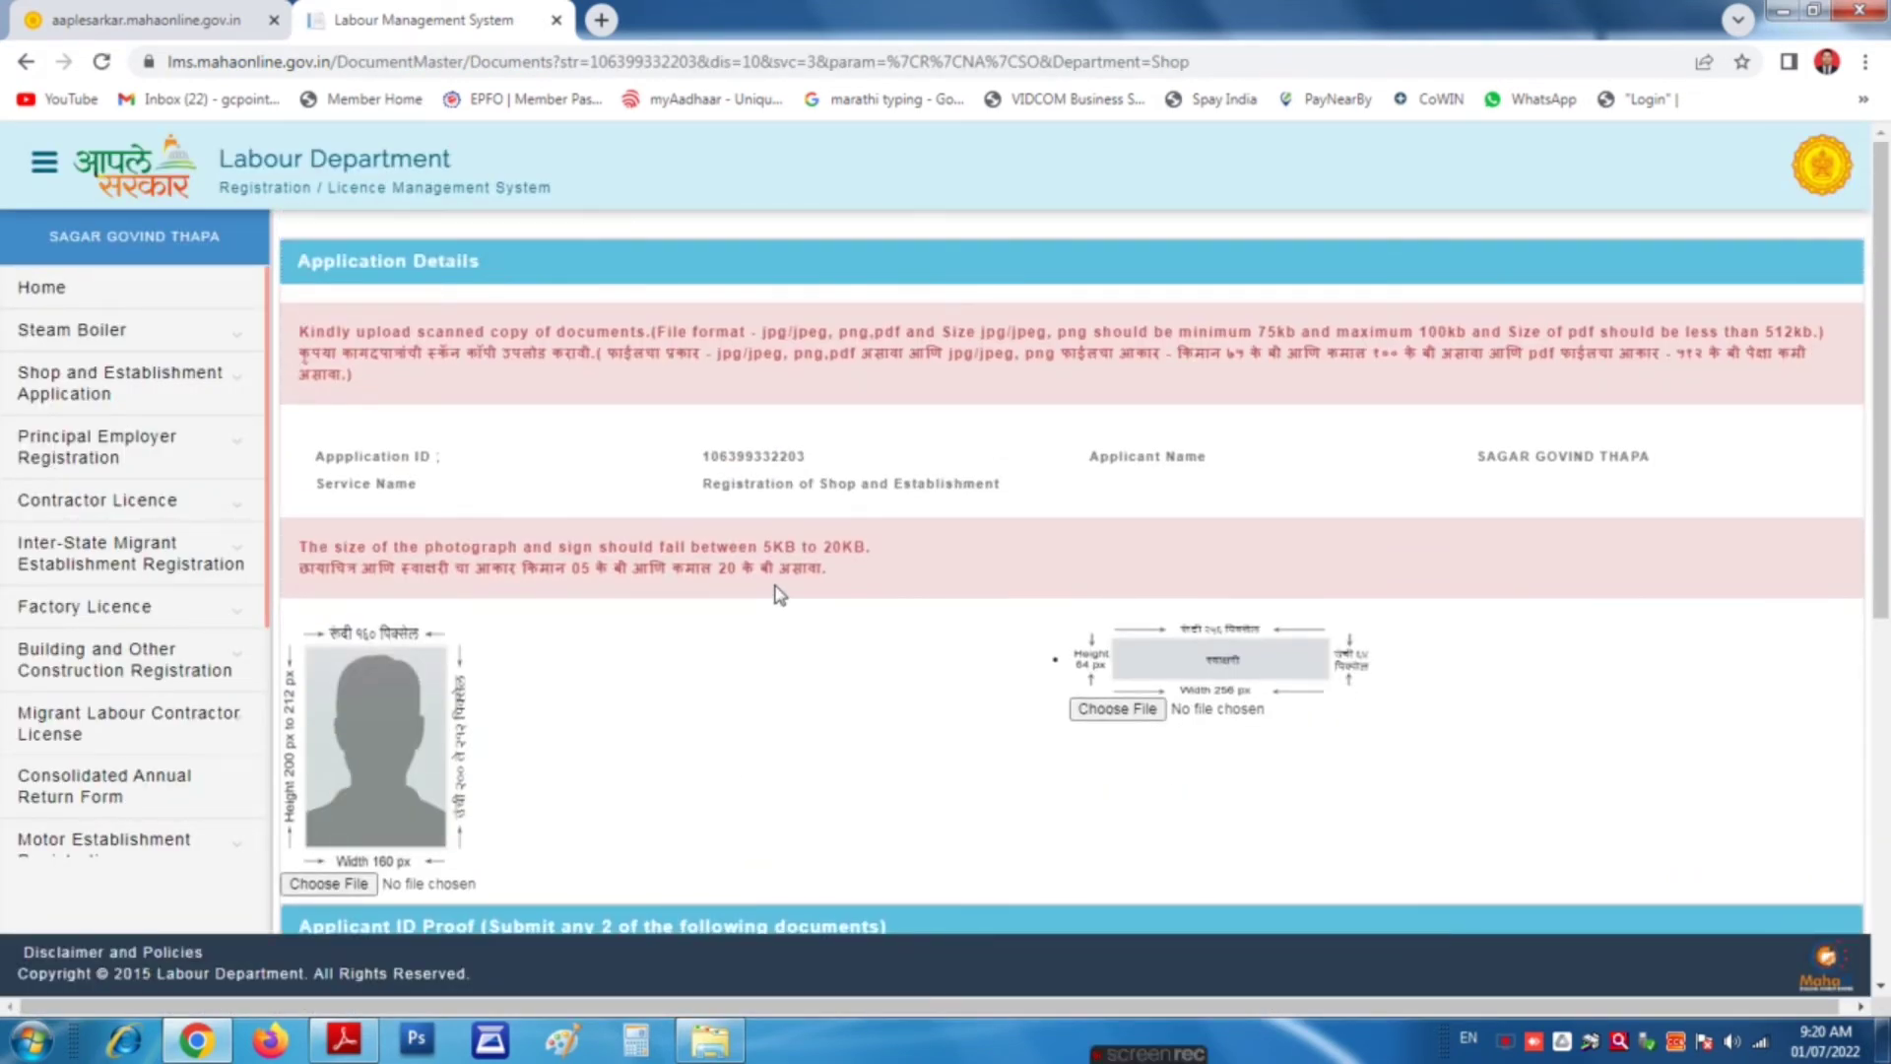
- Review the compulsory document list and the 5KB to 20KB photo size limit
scroll(783, 611, down, 3)
scroll(433, 596, up, 1)
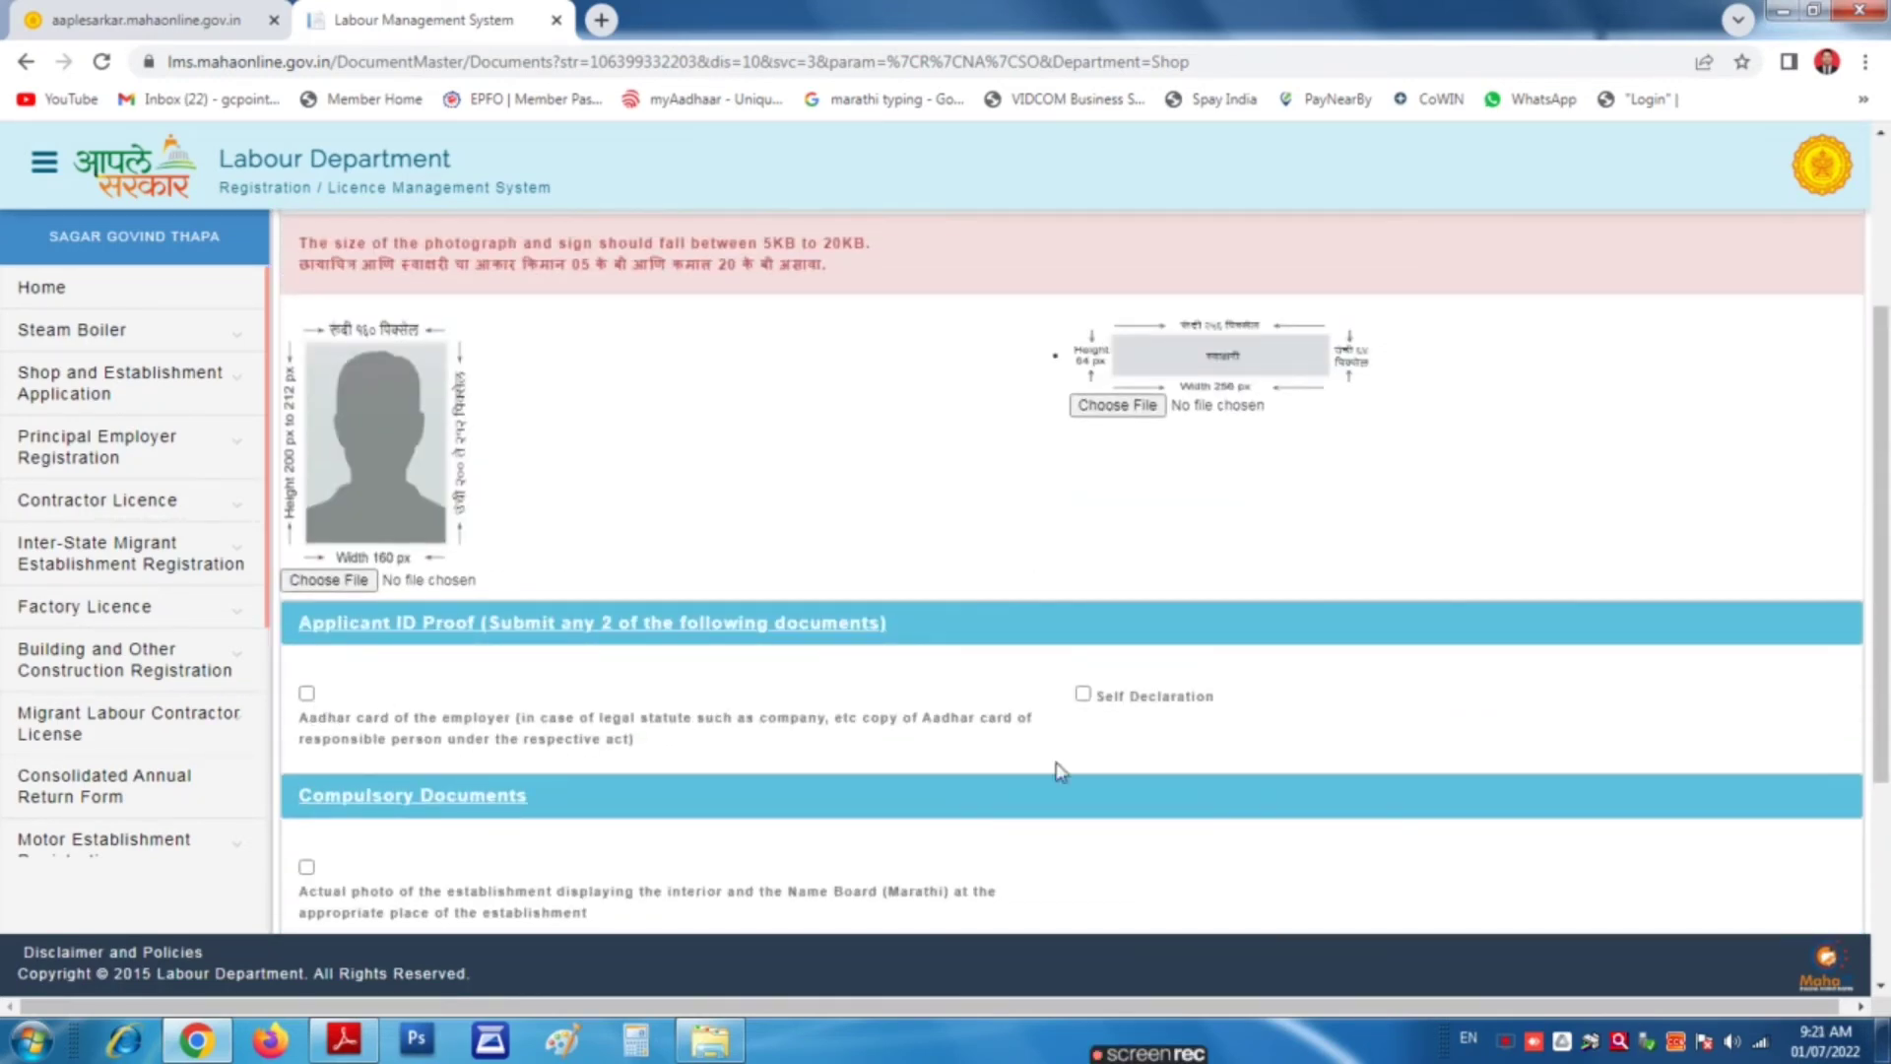
scroll(426, 724, down, 1)
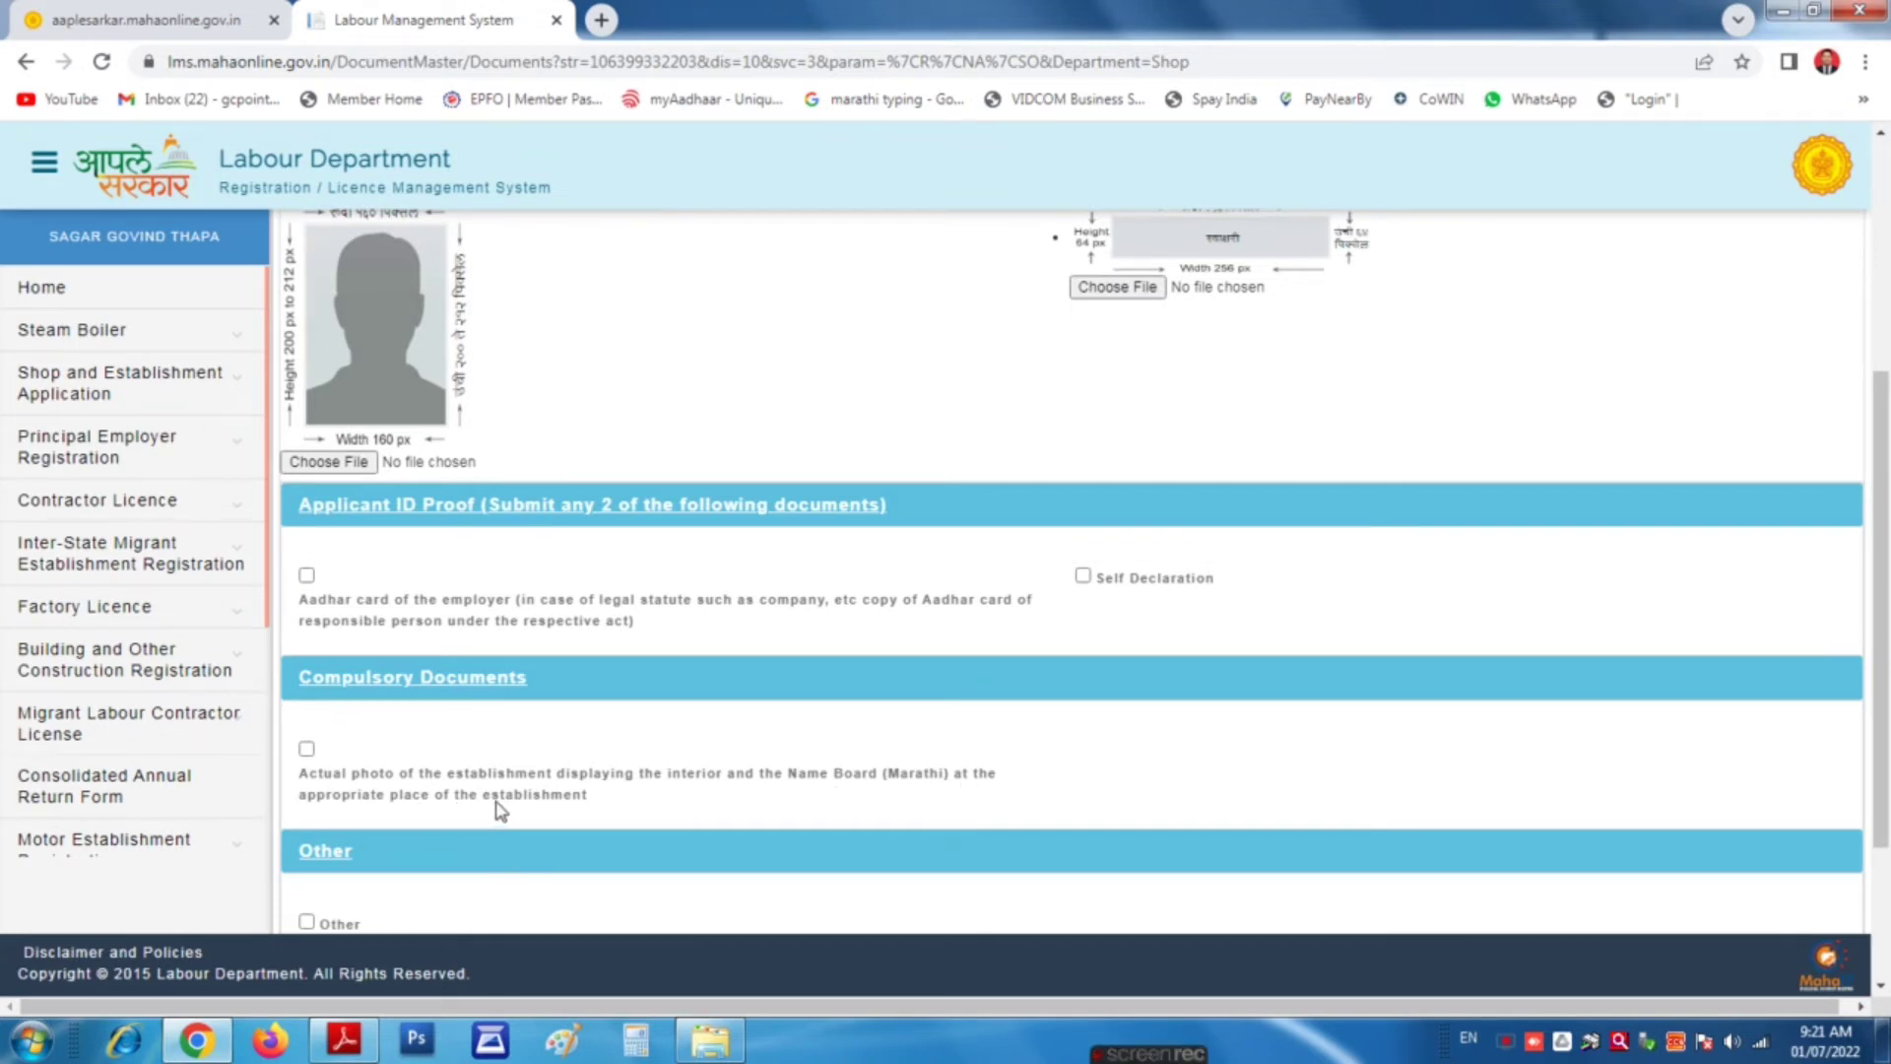
drag(589, 798, 302, 786)
click(697, 838)
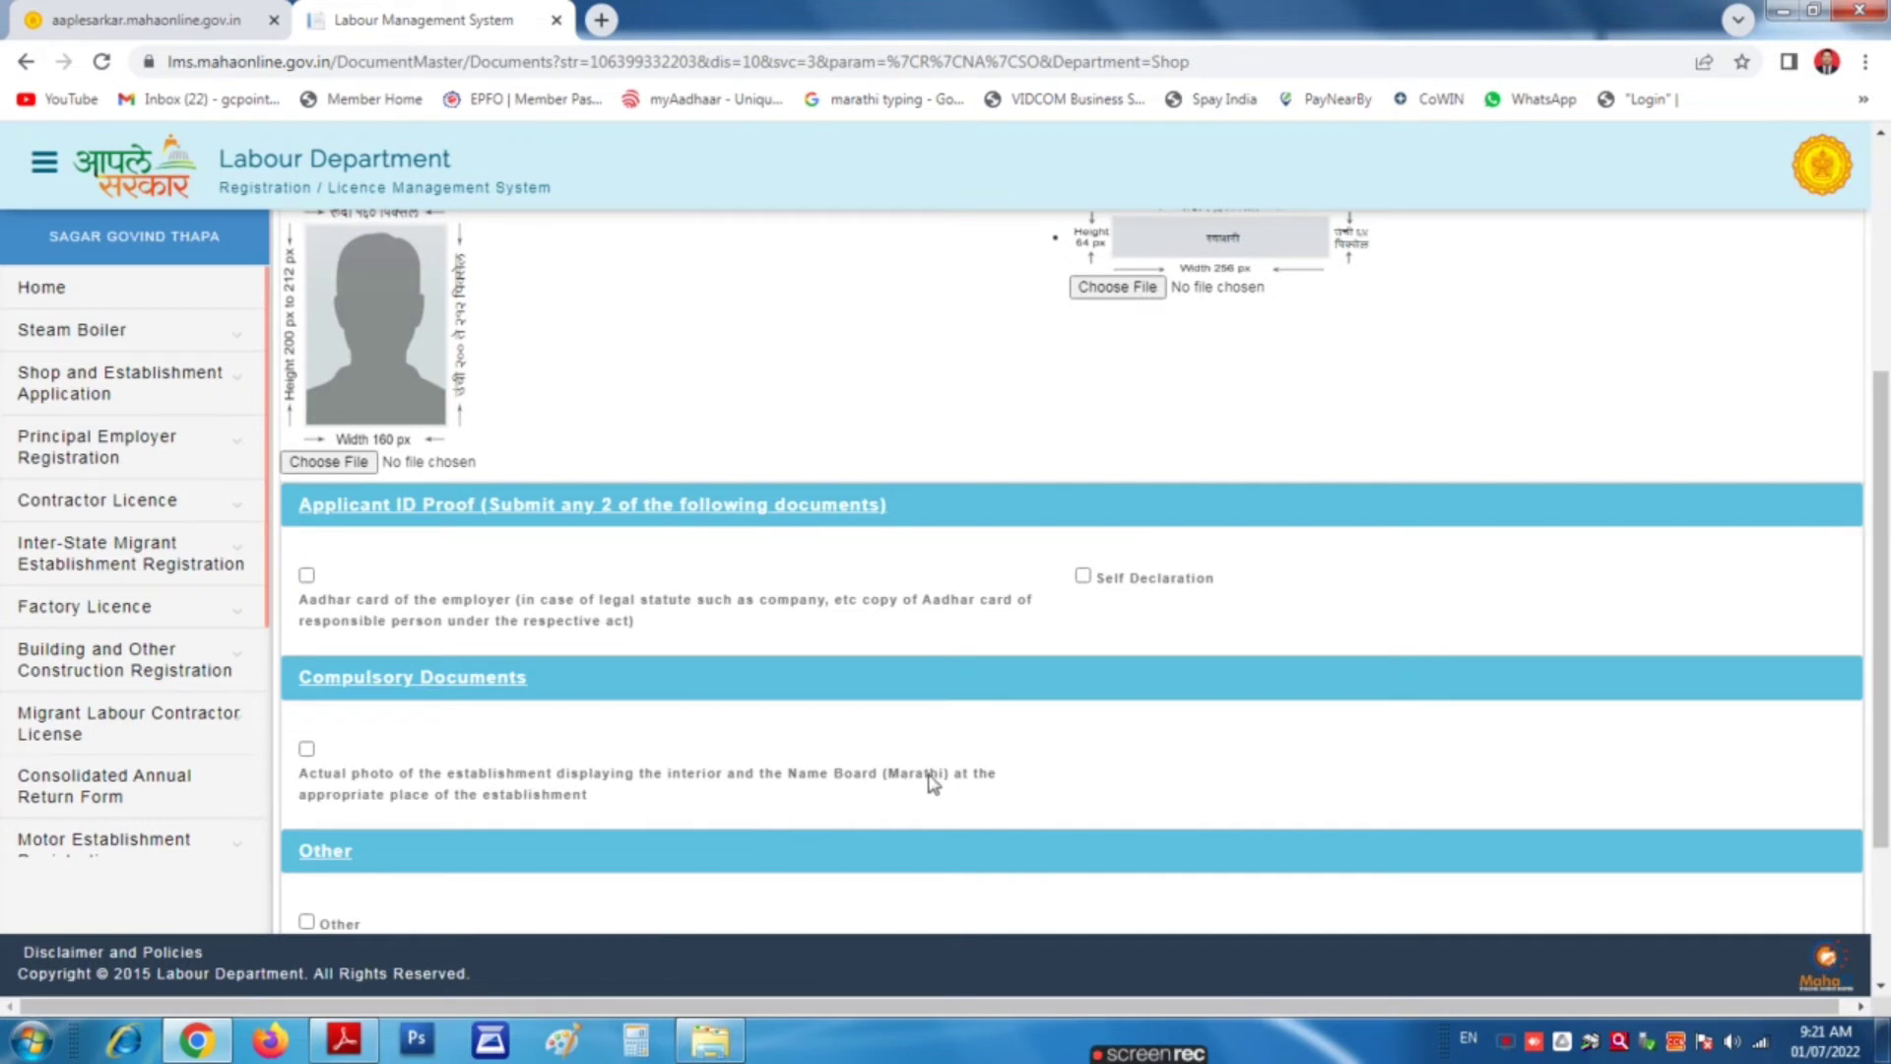
drag(953, 778, 784, 774)
click(1131, 825)
scroll(388, 705, down, 2)
drag(388, 706, 298, 689)
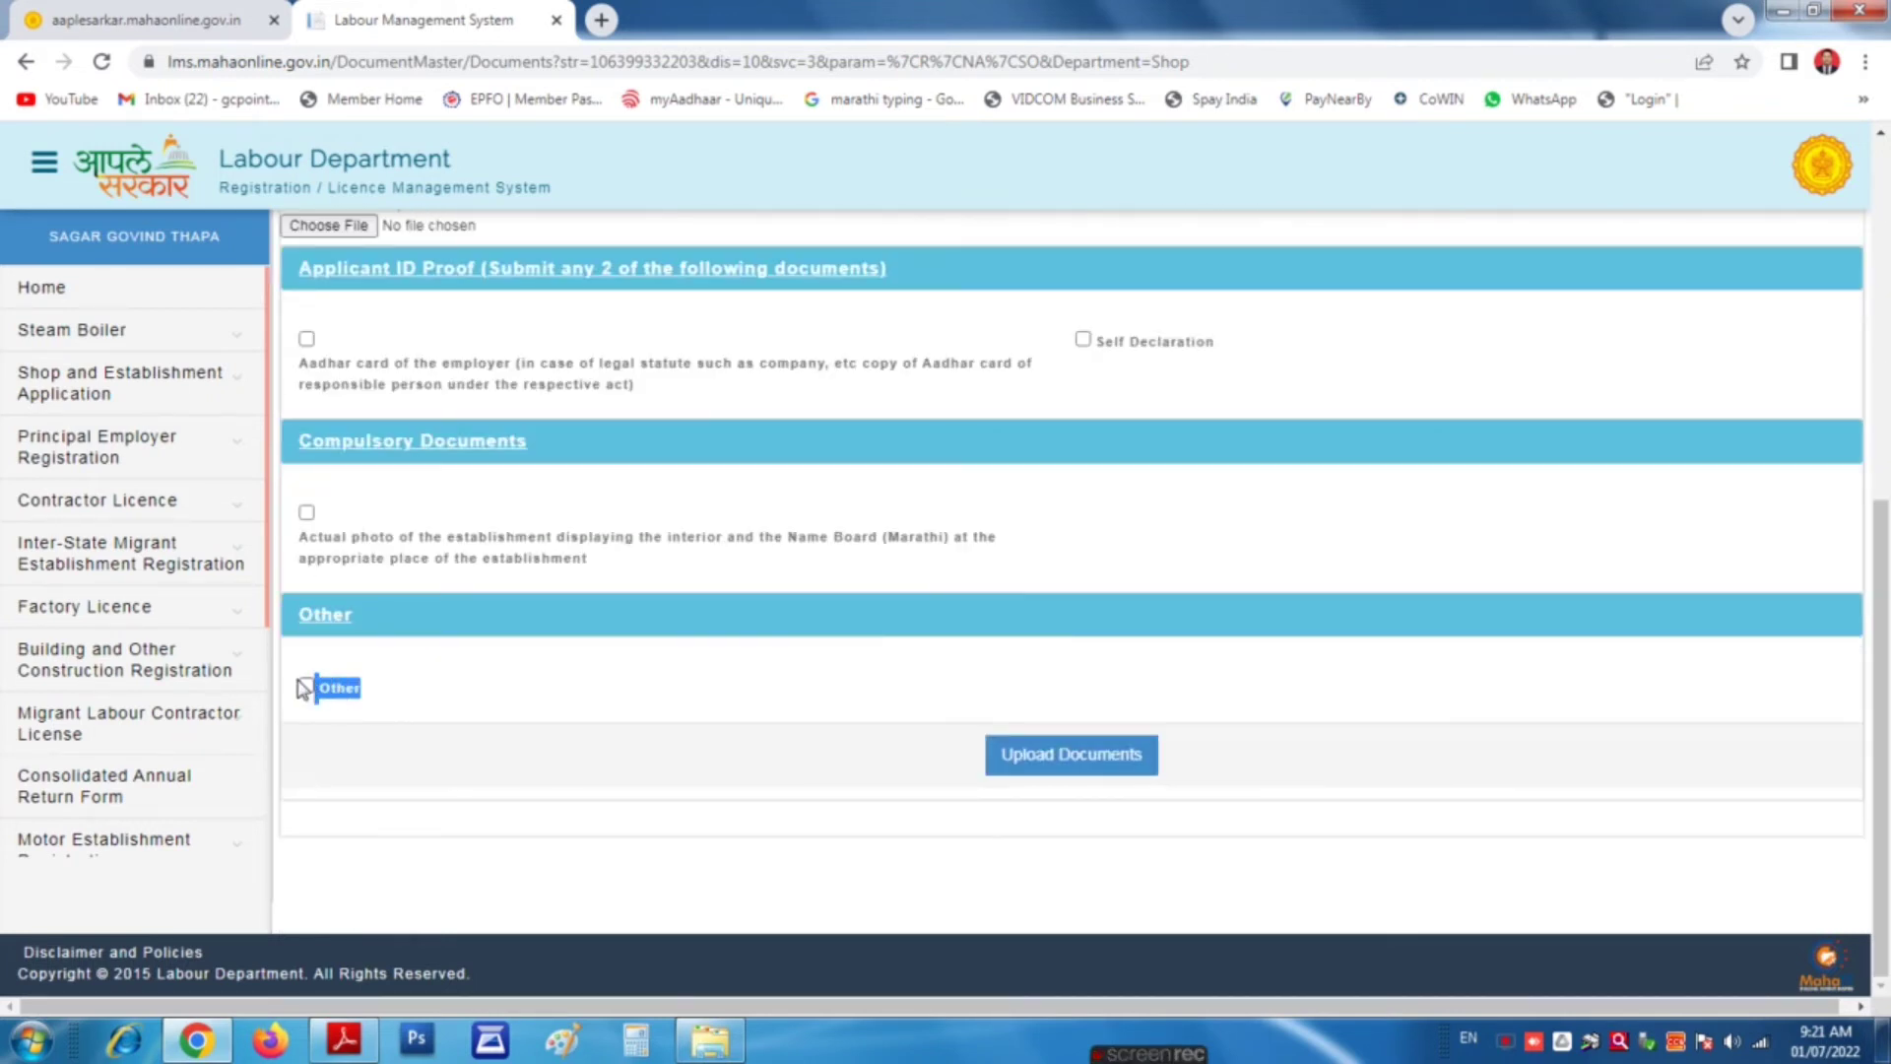
click(515, 709)
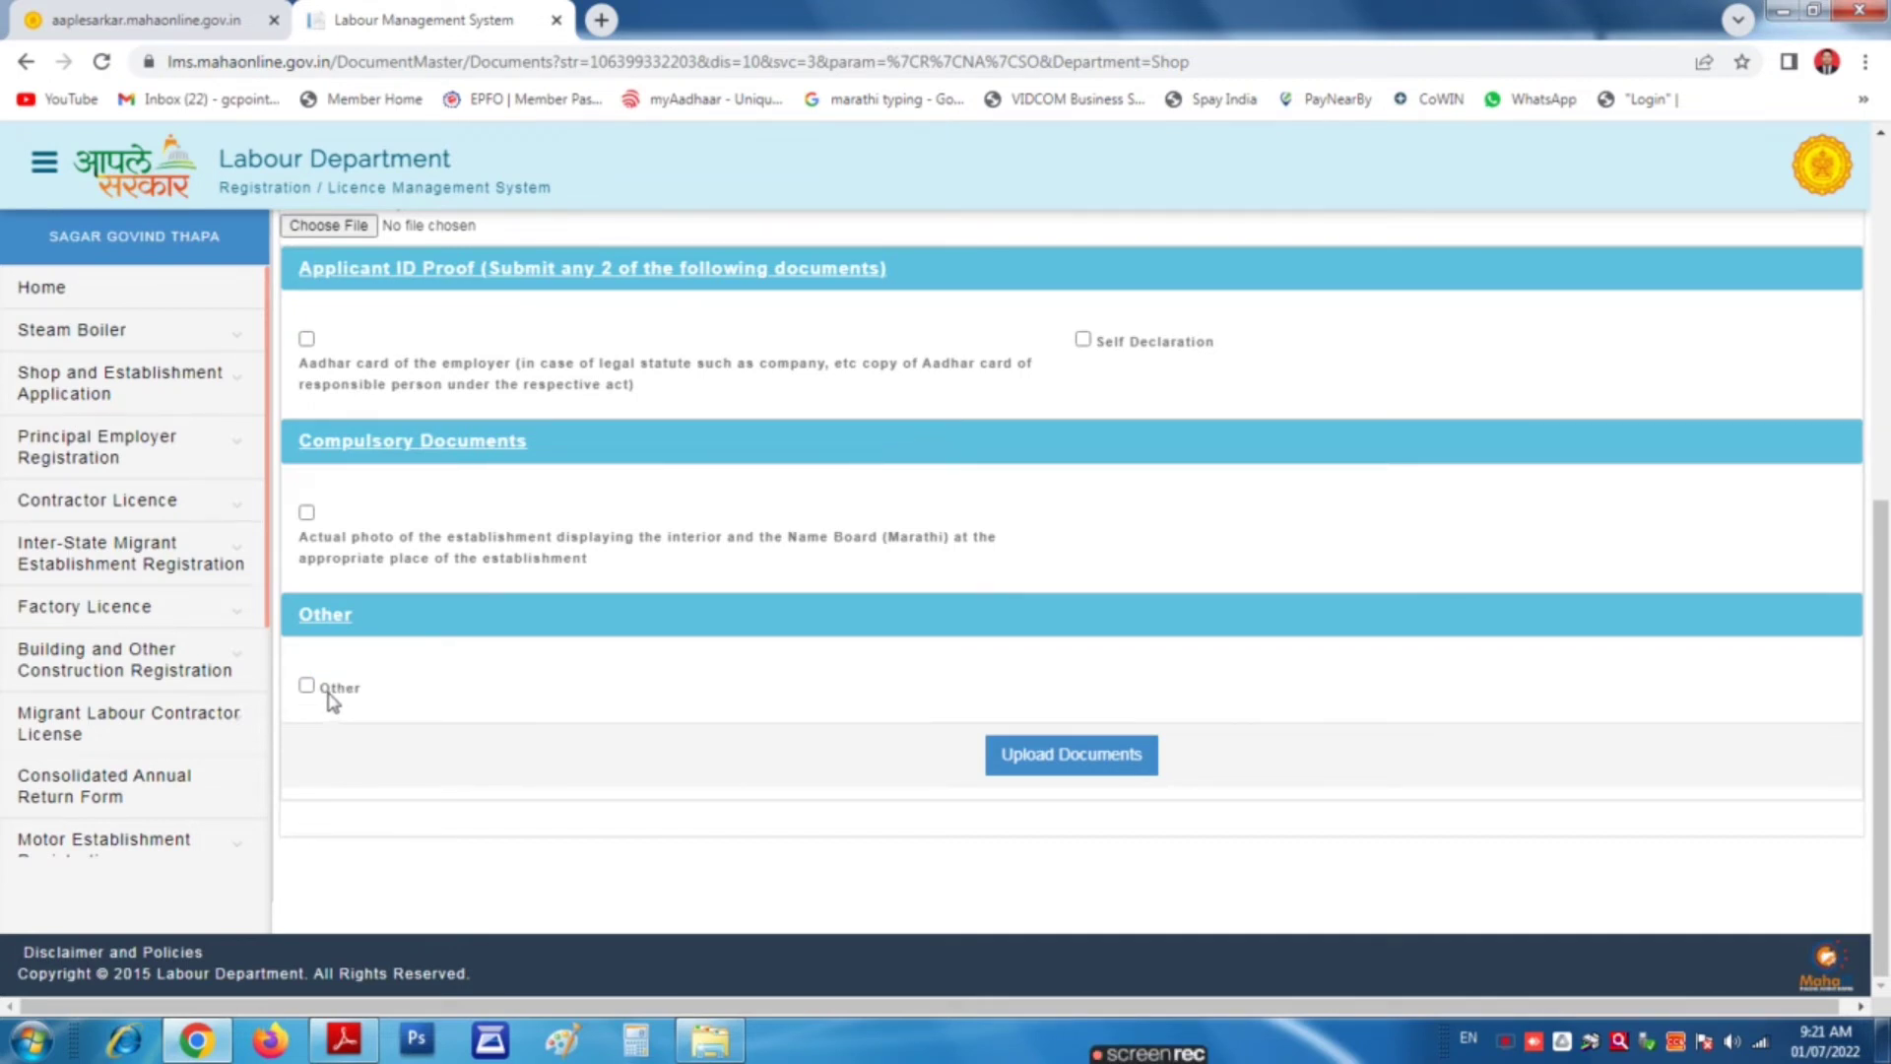
scroll(829, 532, up, 5)
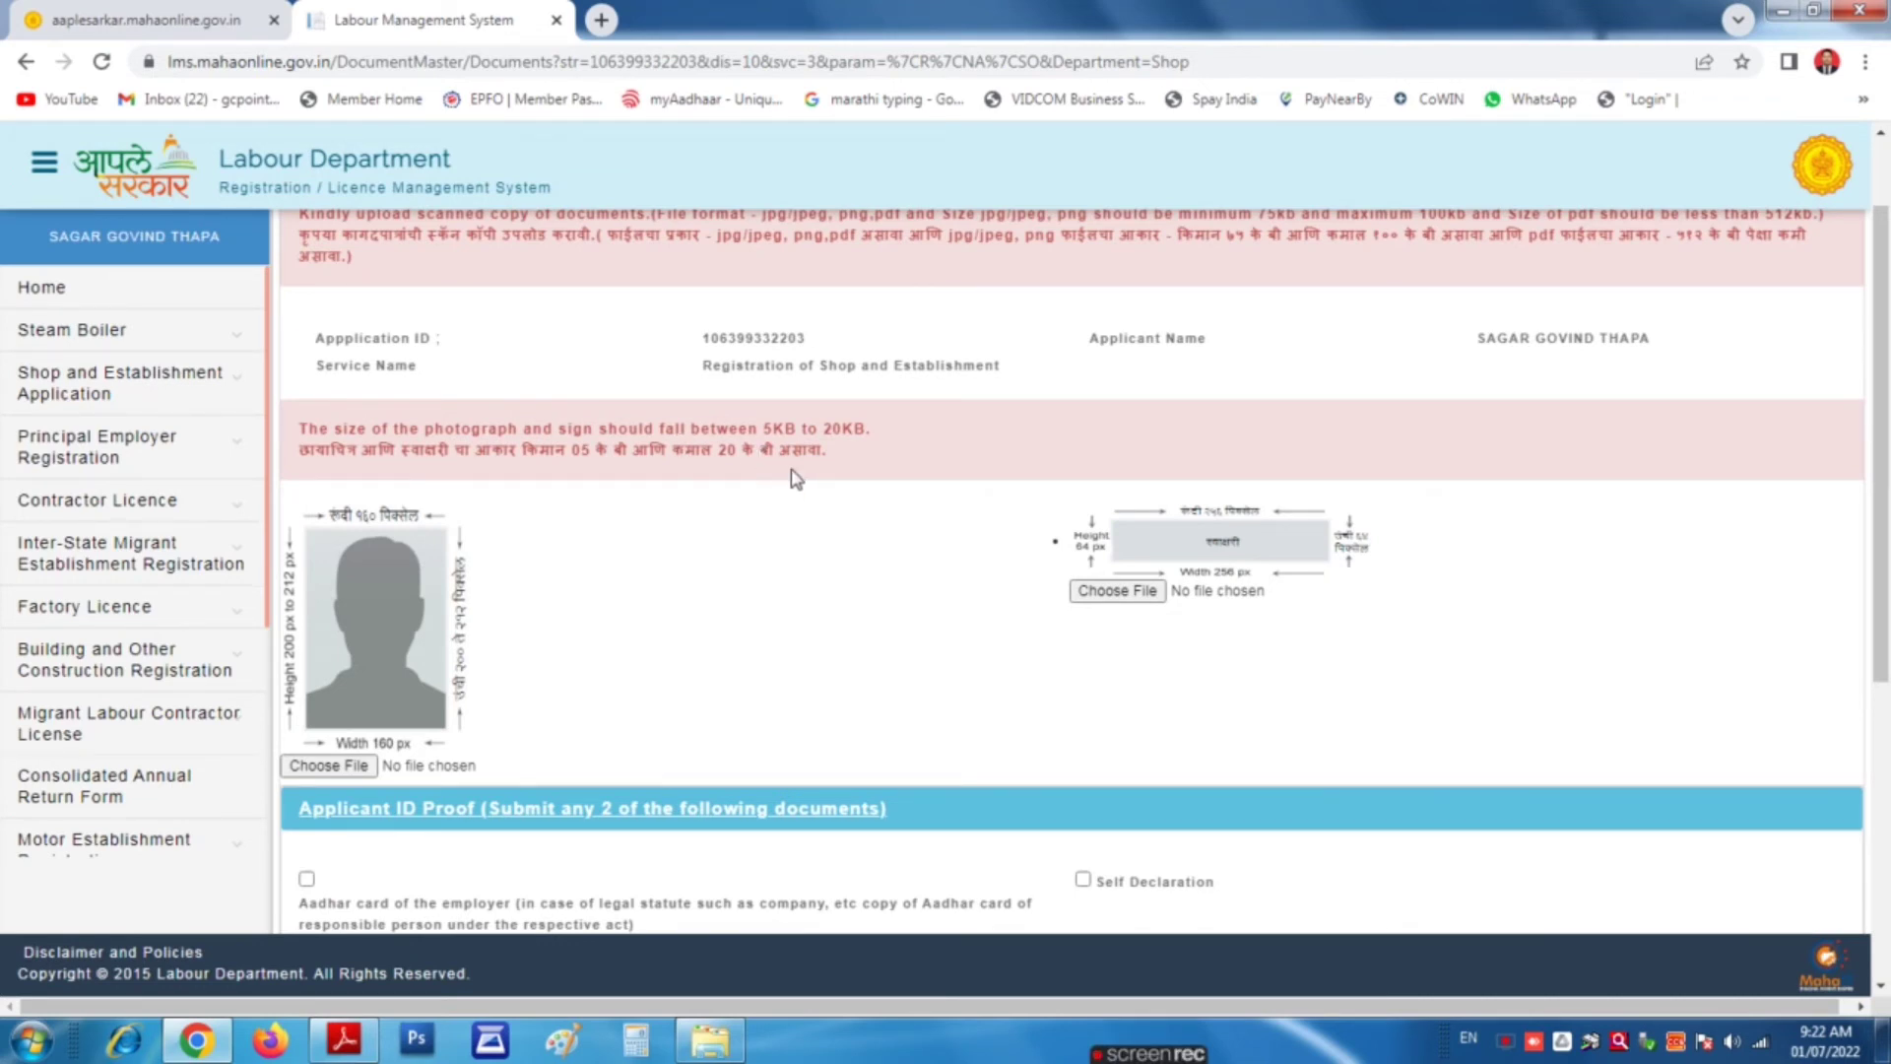
drag(760, 429, 825, 429)
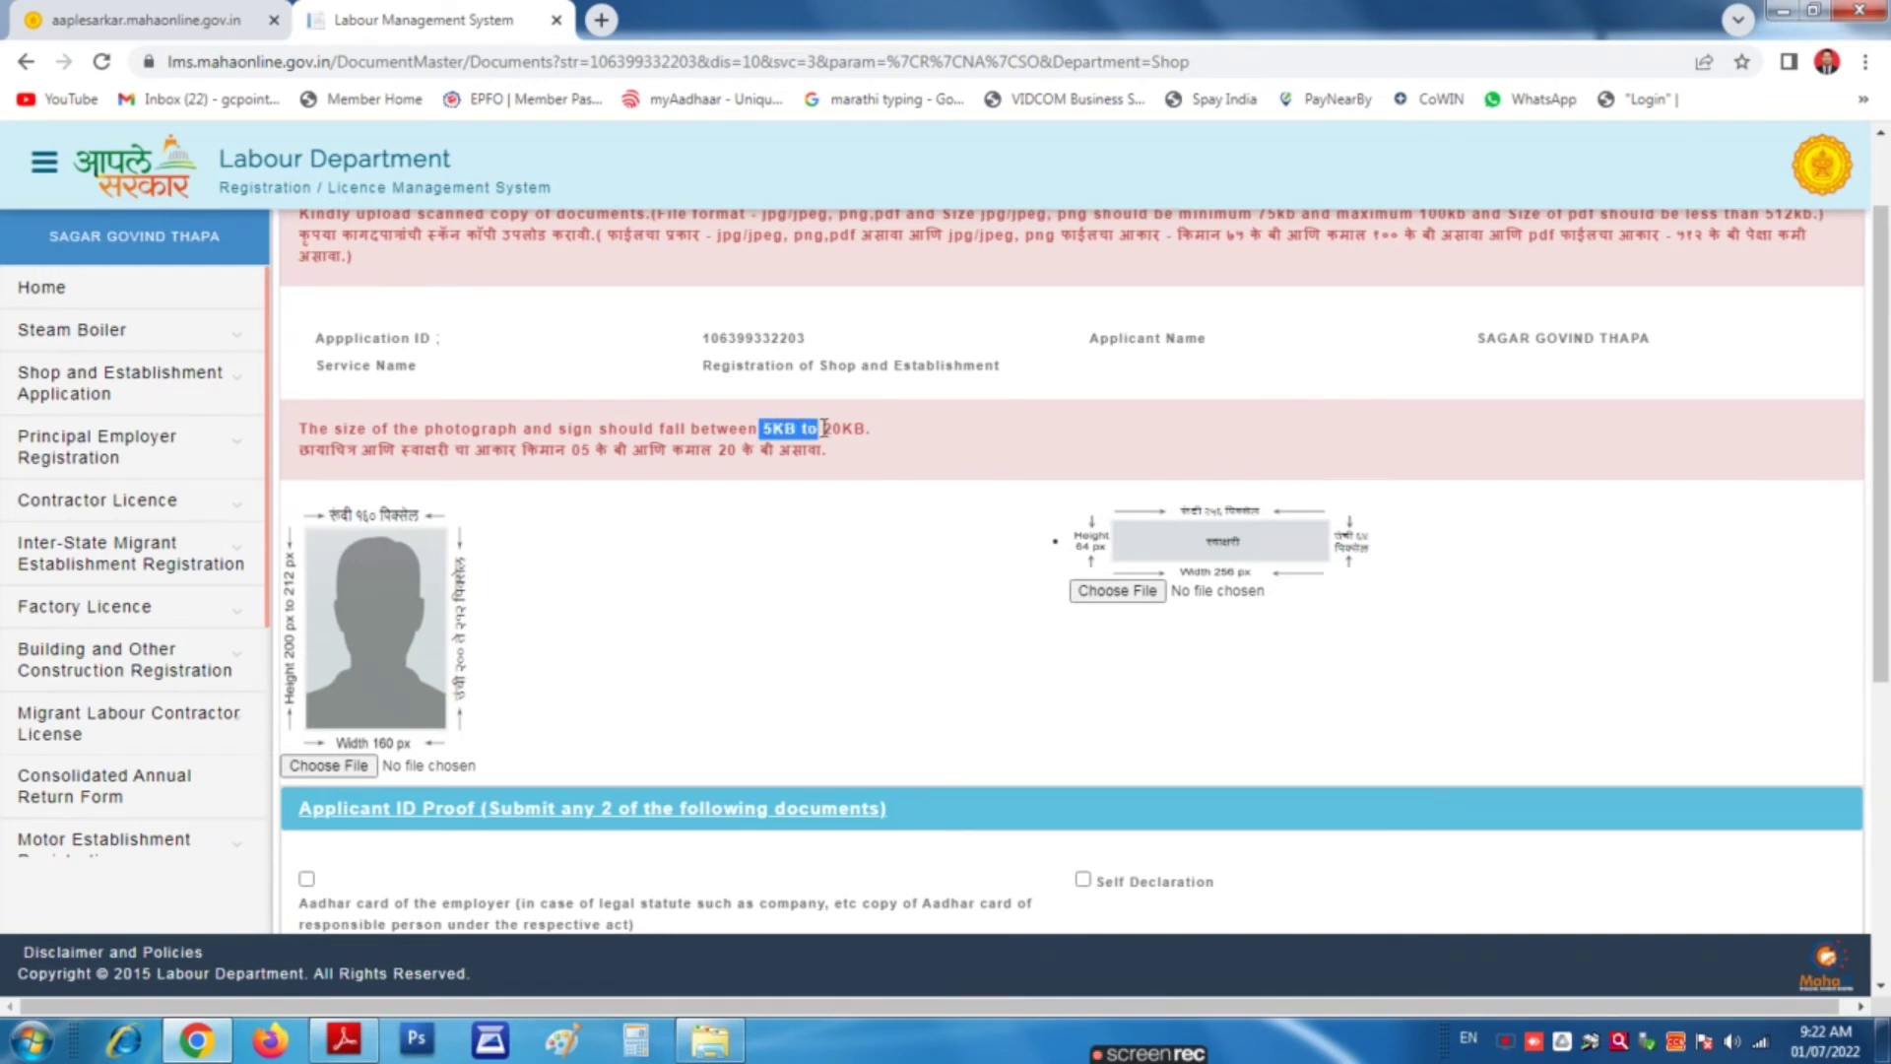
click(870, 449)
drag(756, 426, 884, 431)
click(888, 432)
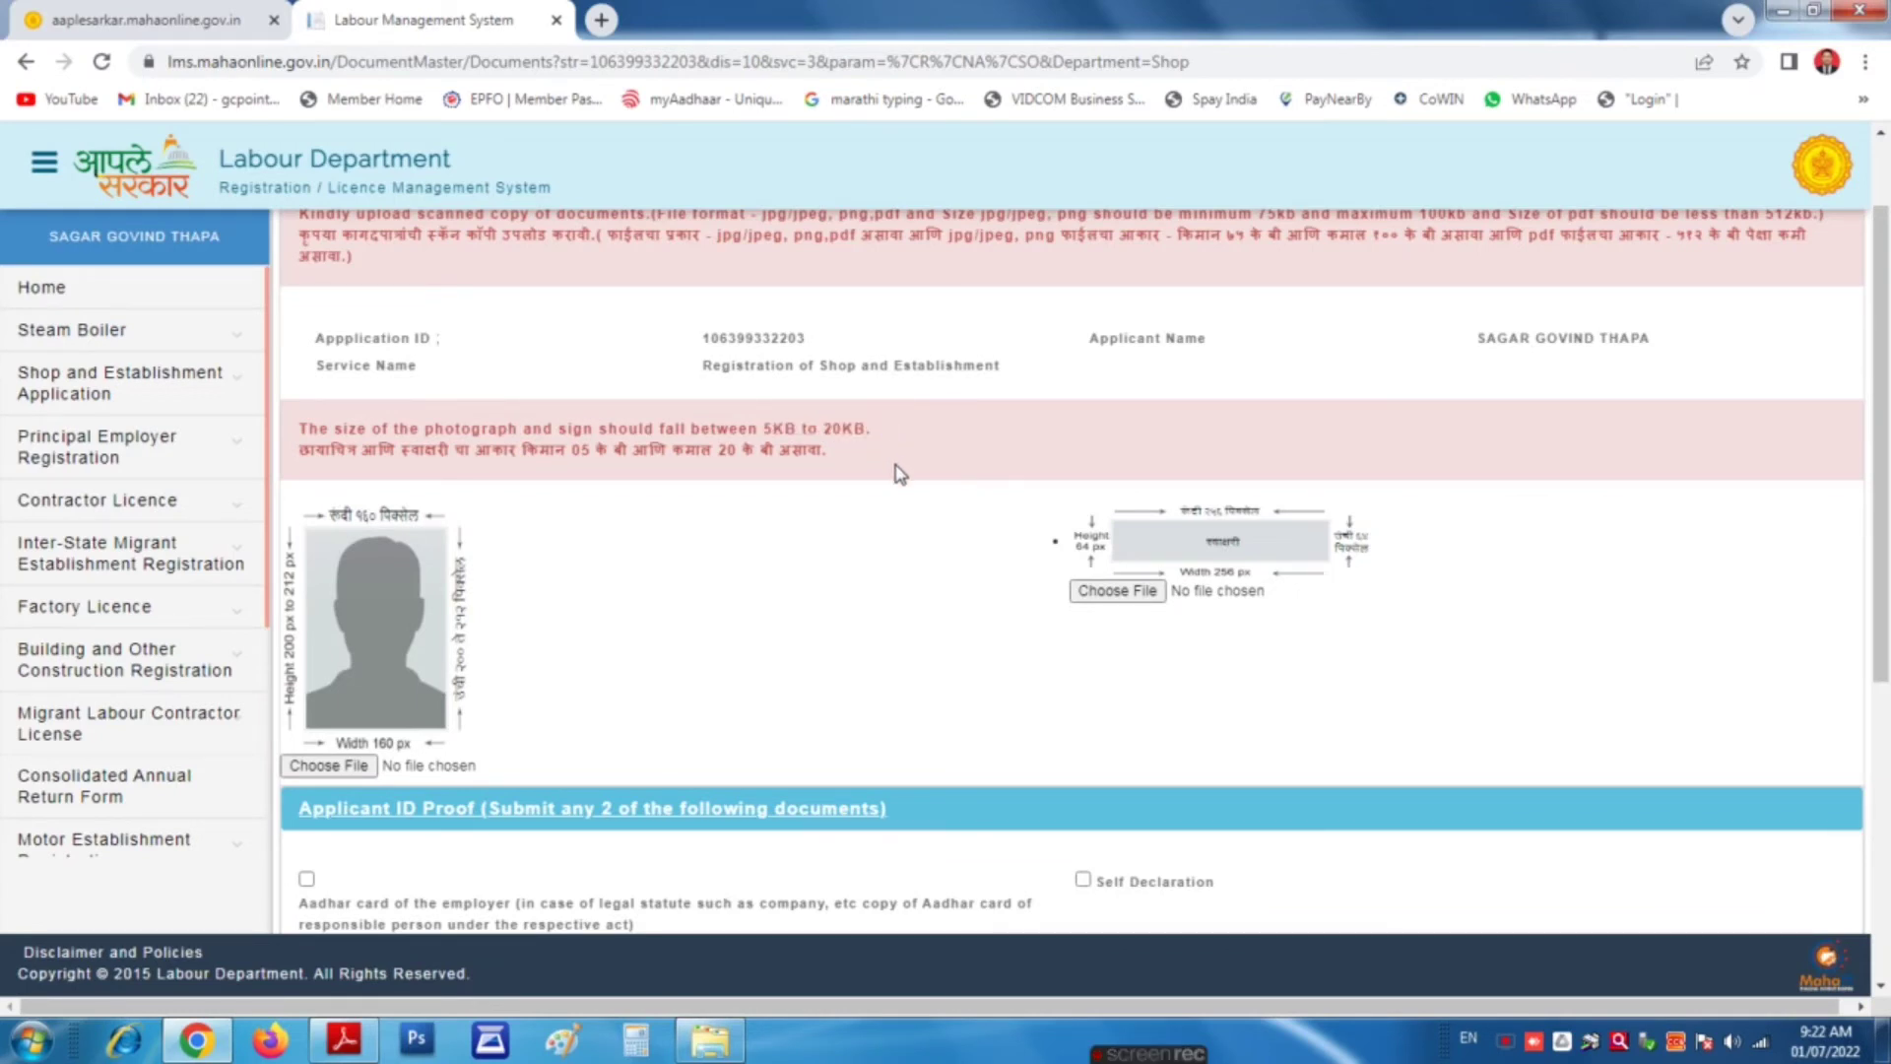
scroll(423, 591, down, 1)
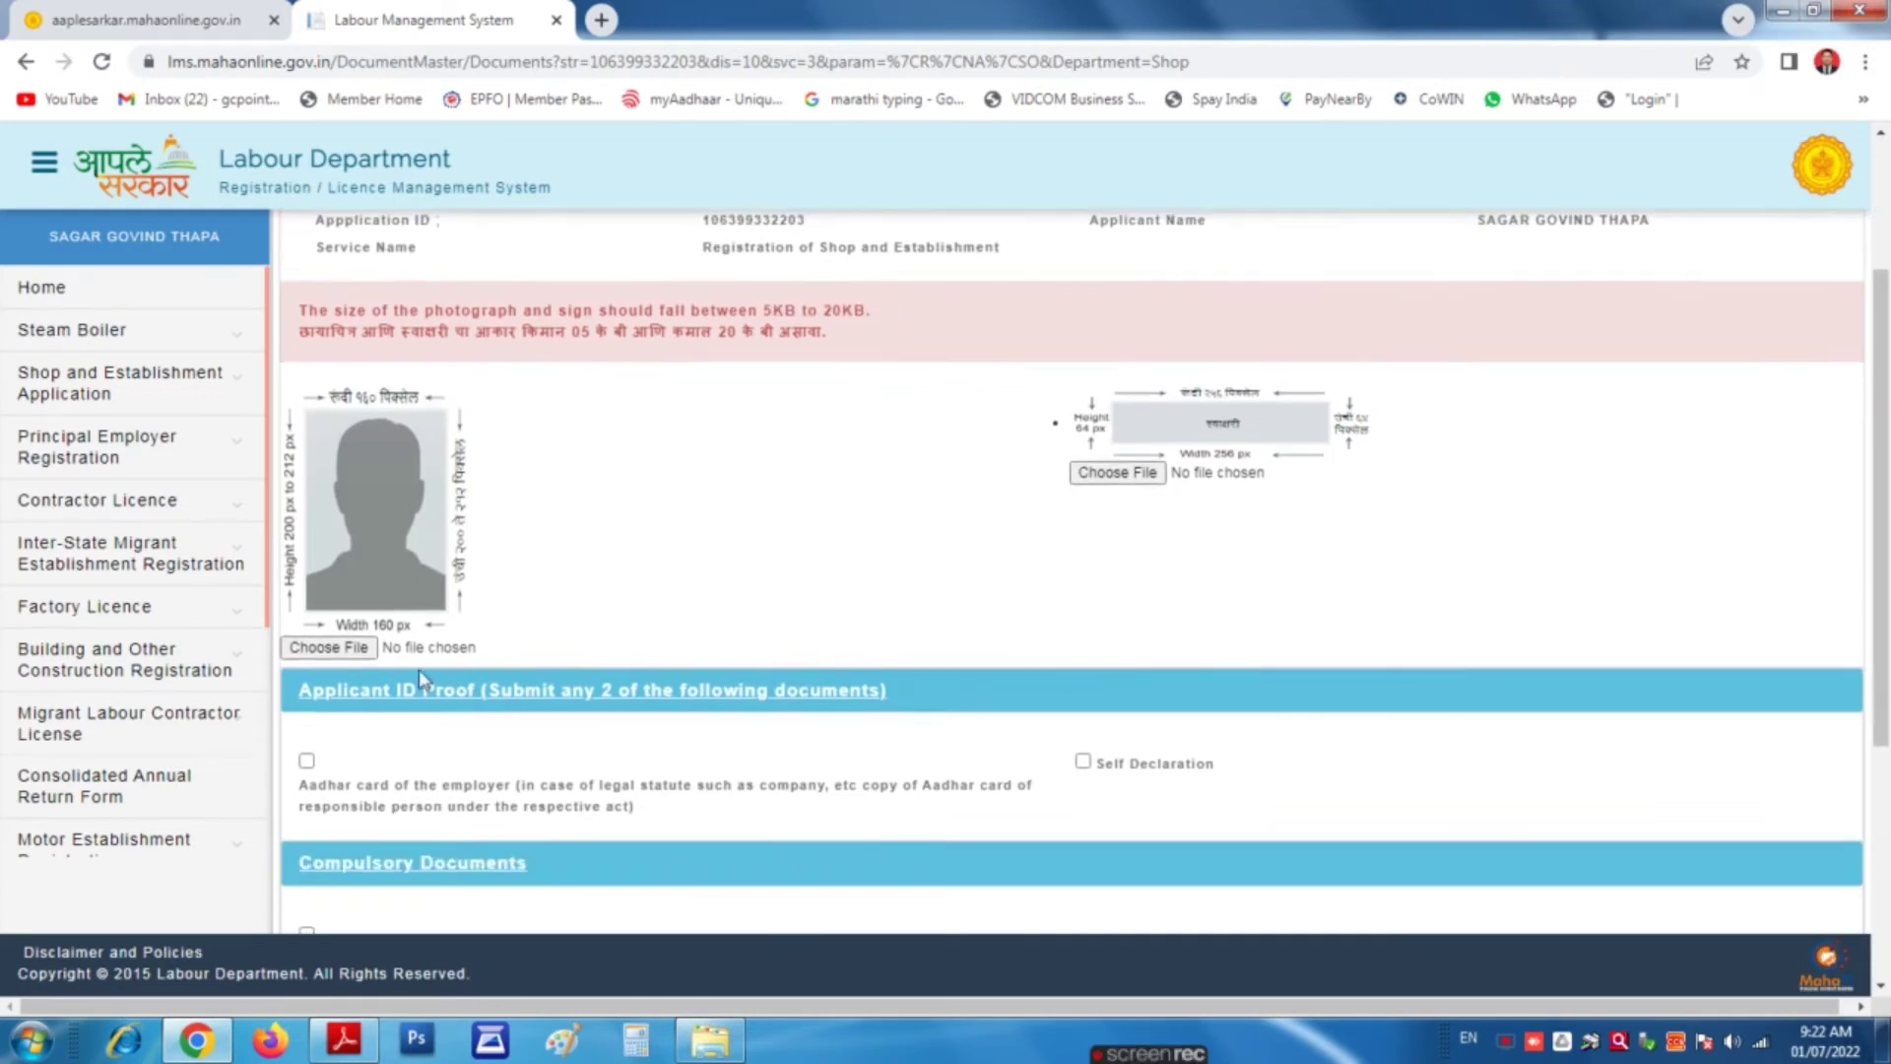
- Upload Photo.jpg and Sign.jpg from the shop act license folder as photo and signature
click(337, 652)
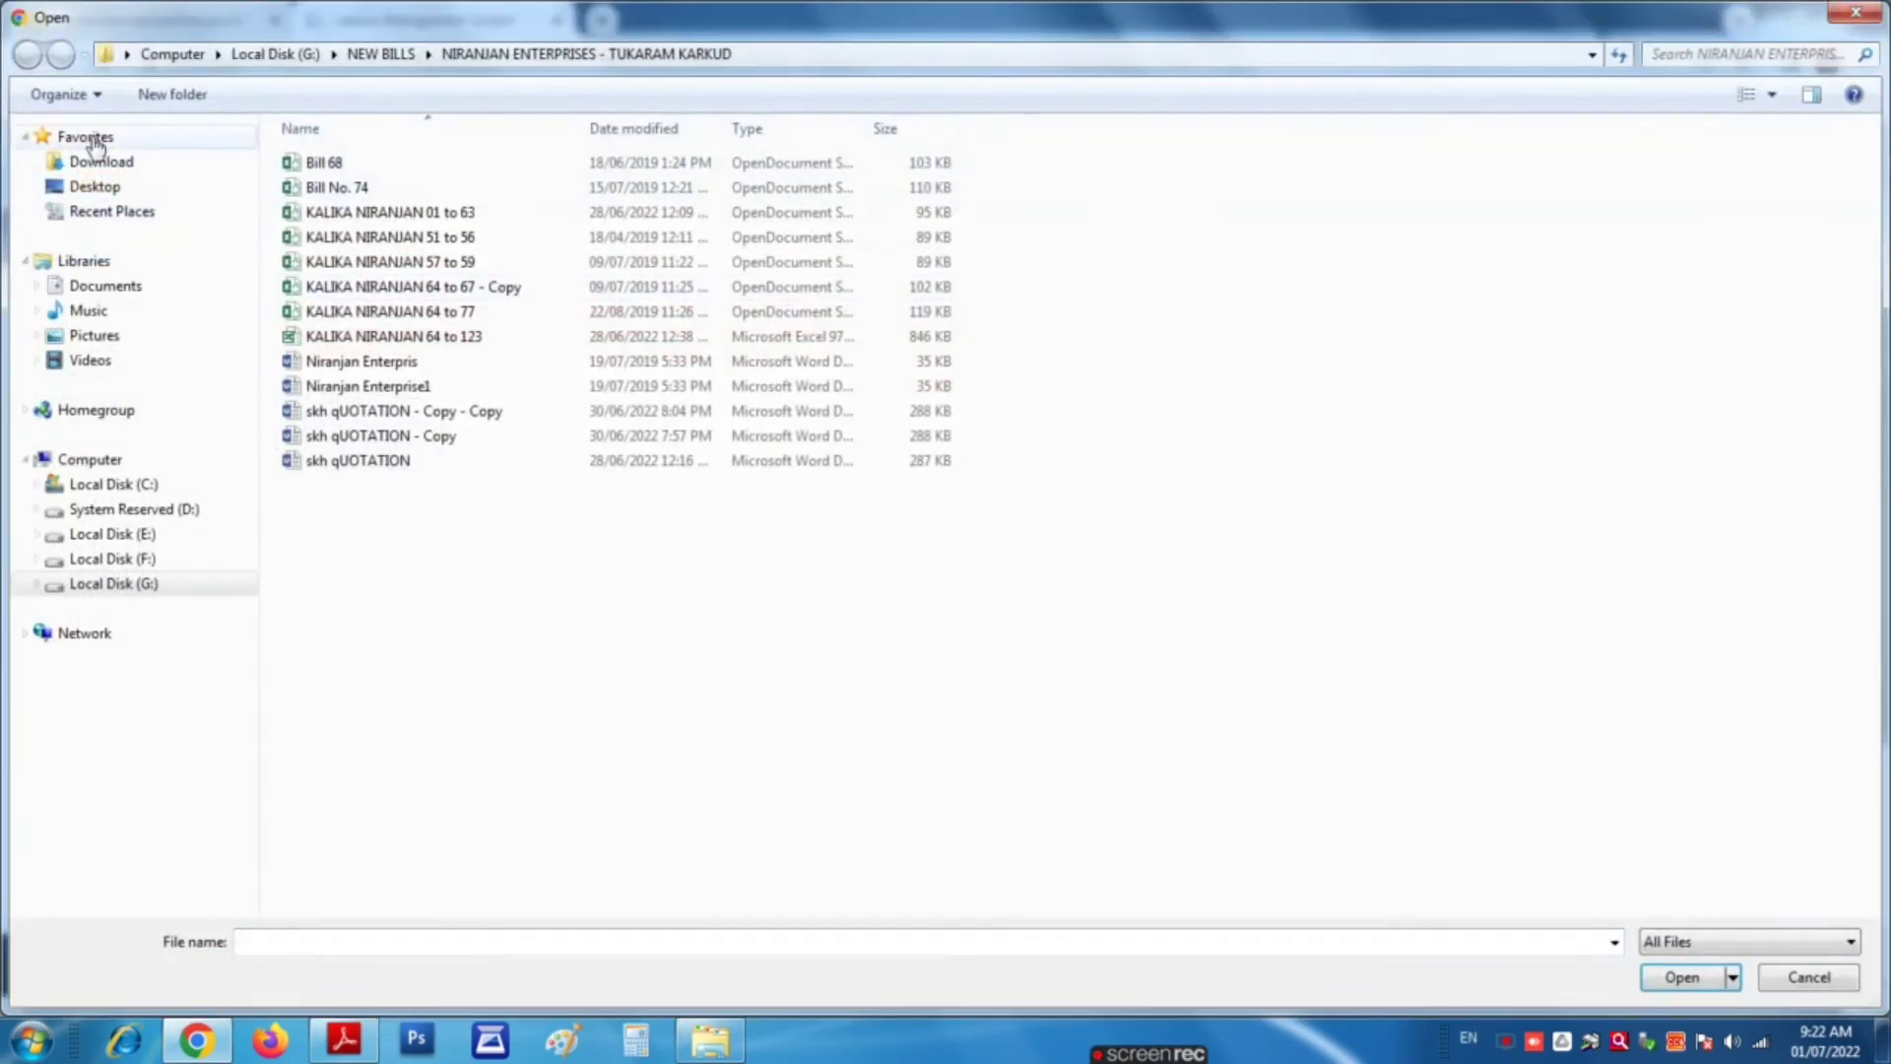
click(87, 188)
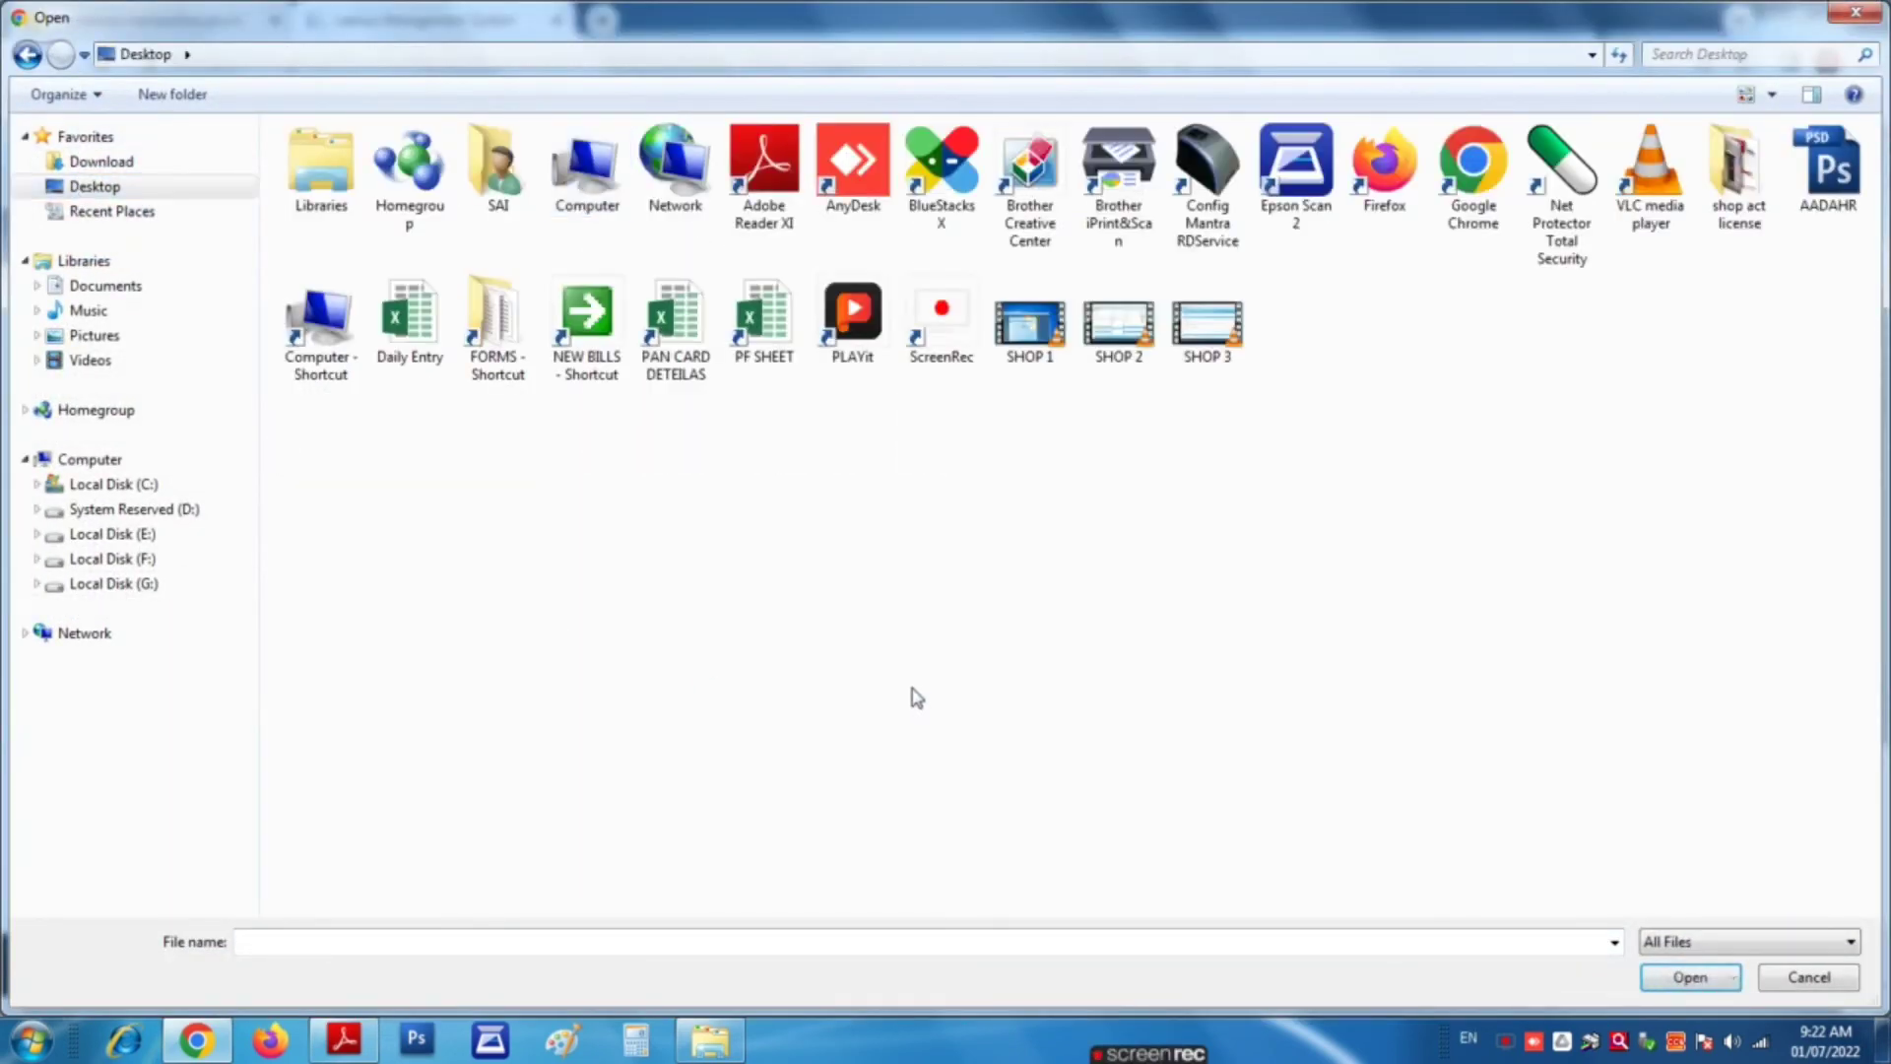
double_click(1744, 182)
click(606, 232)
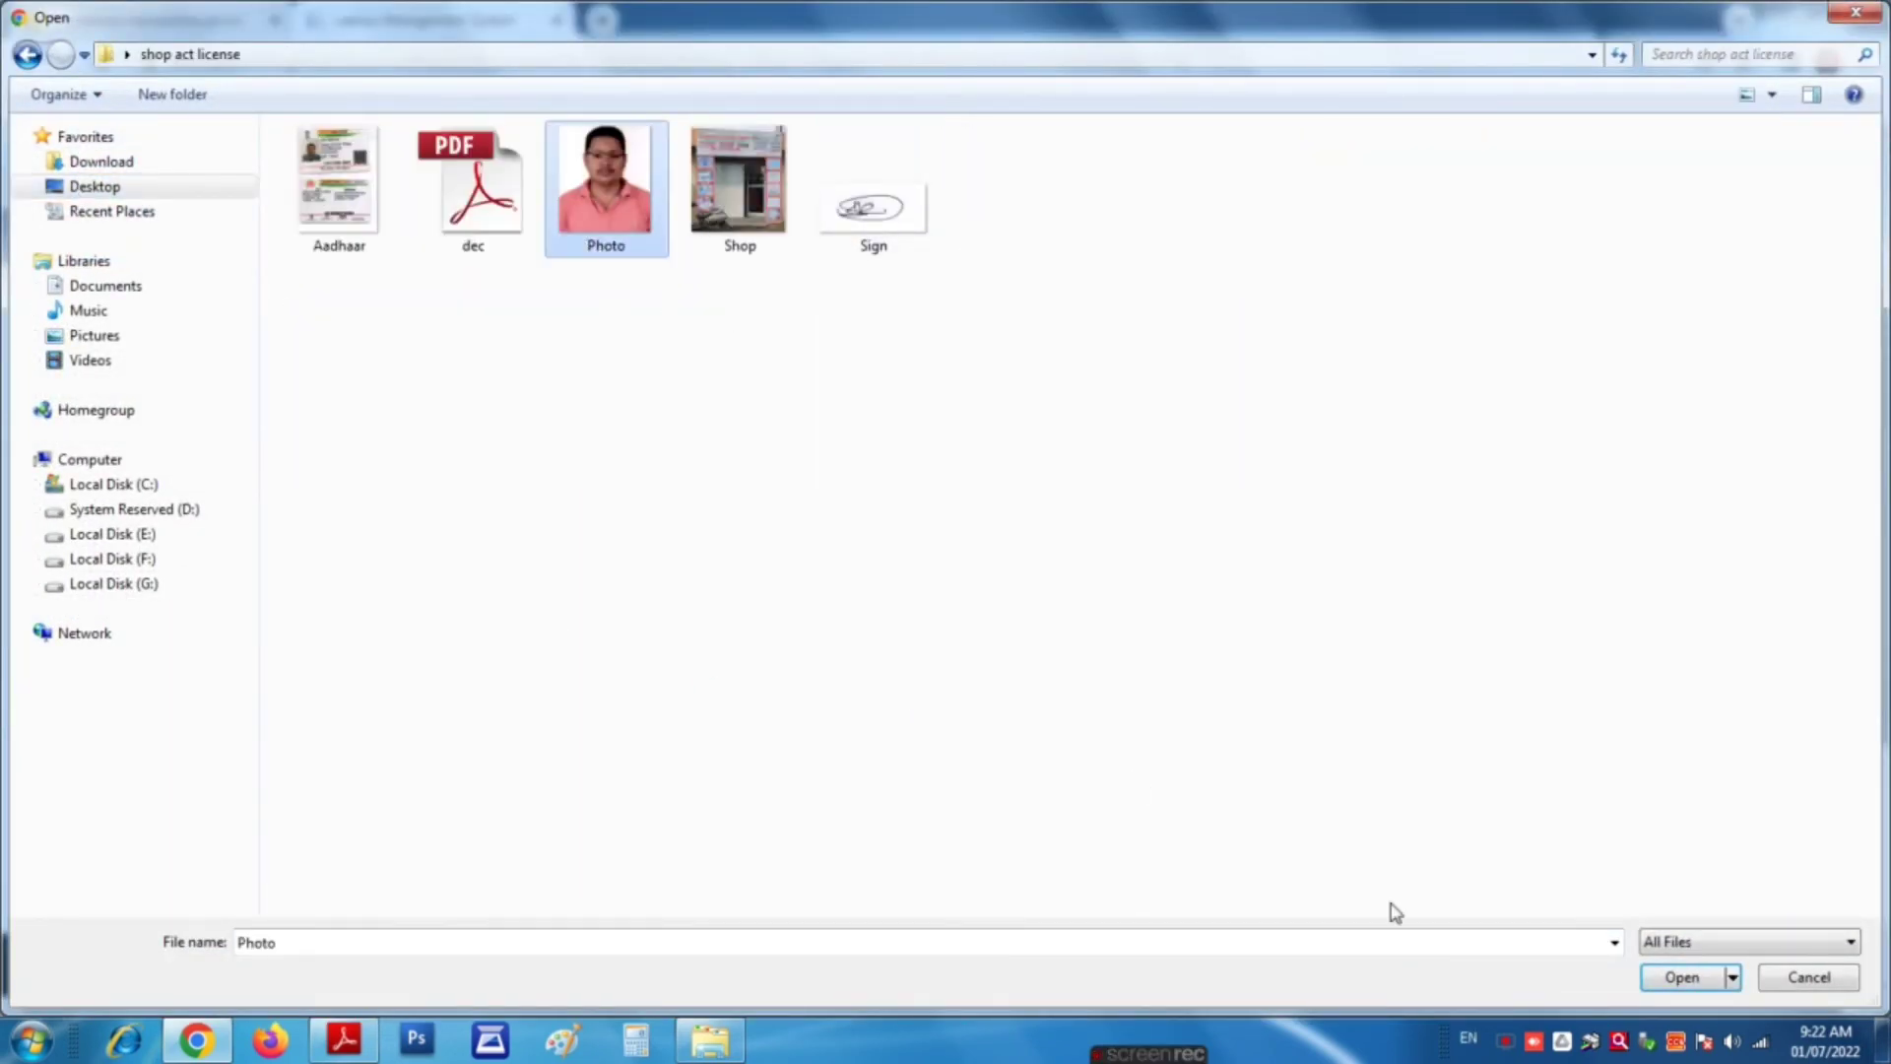
click(1703, 985)
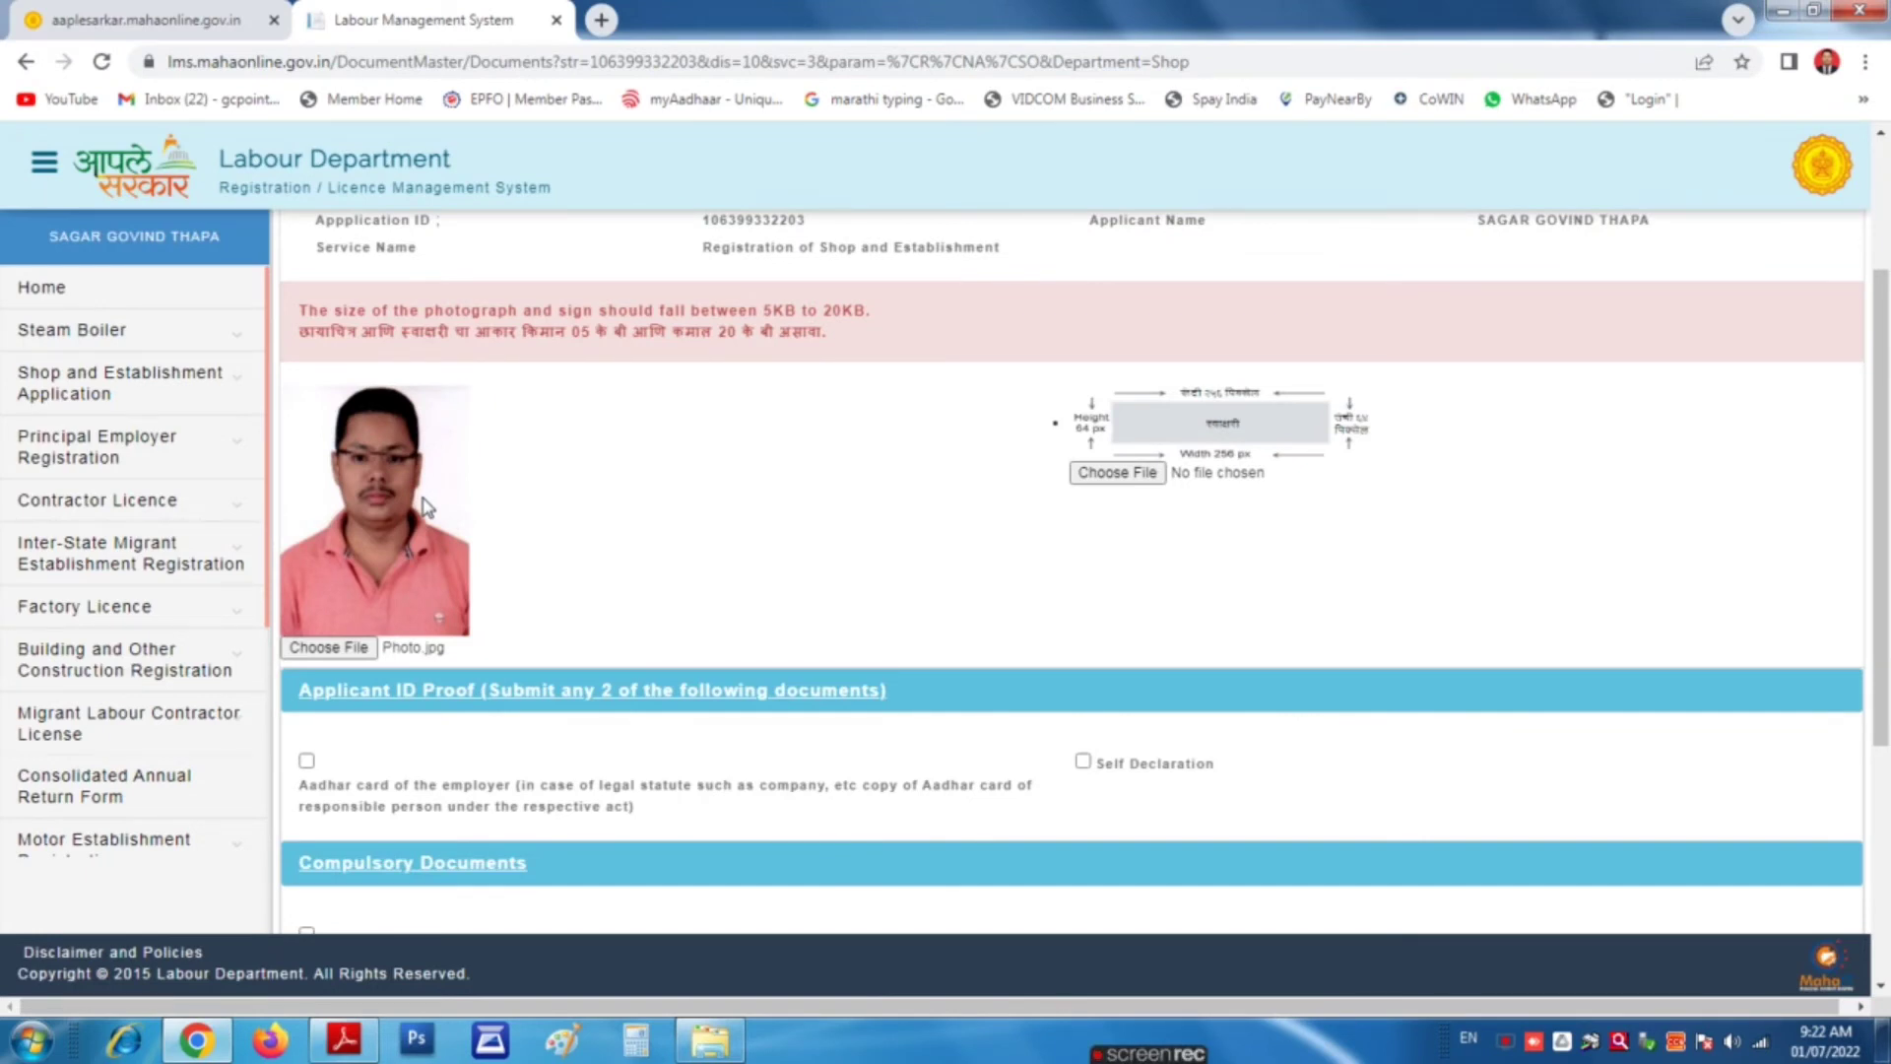
click(1116, 475)
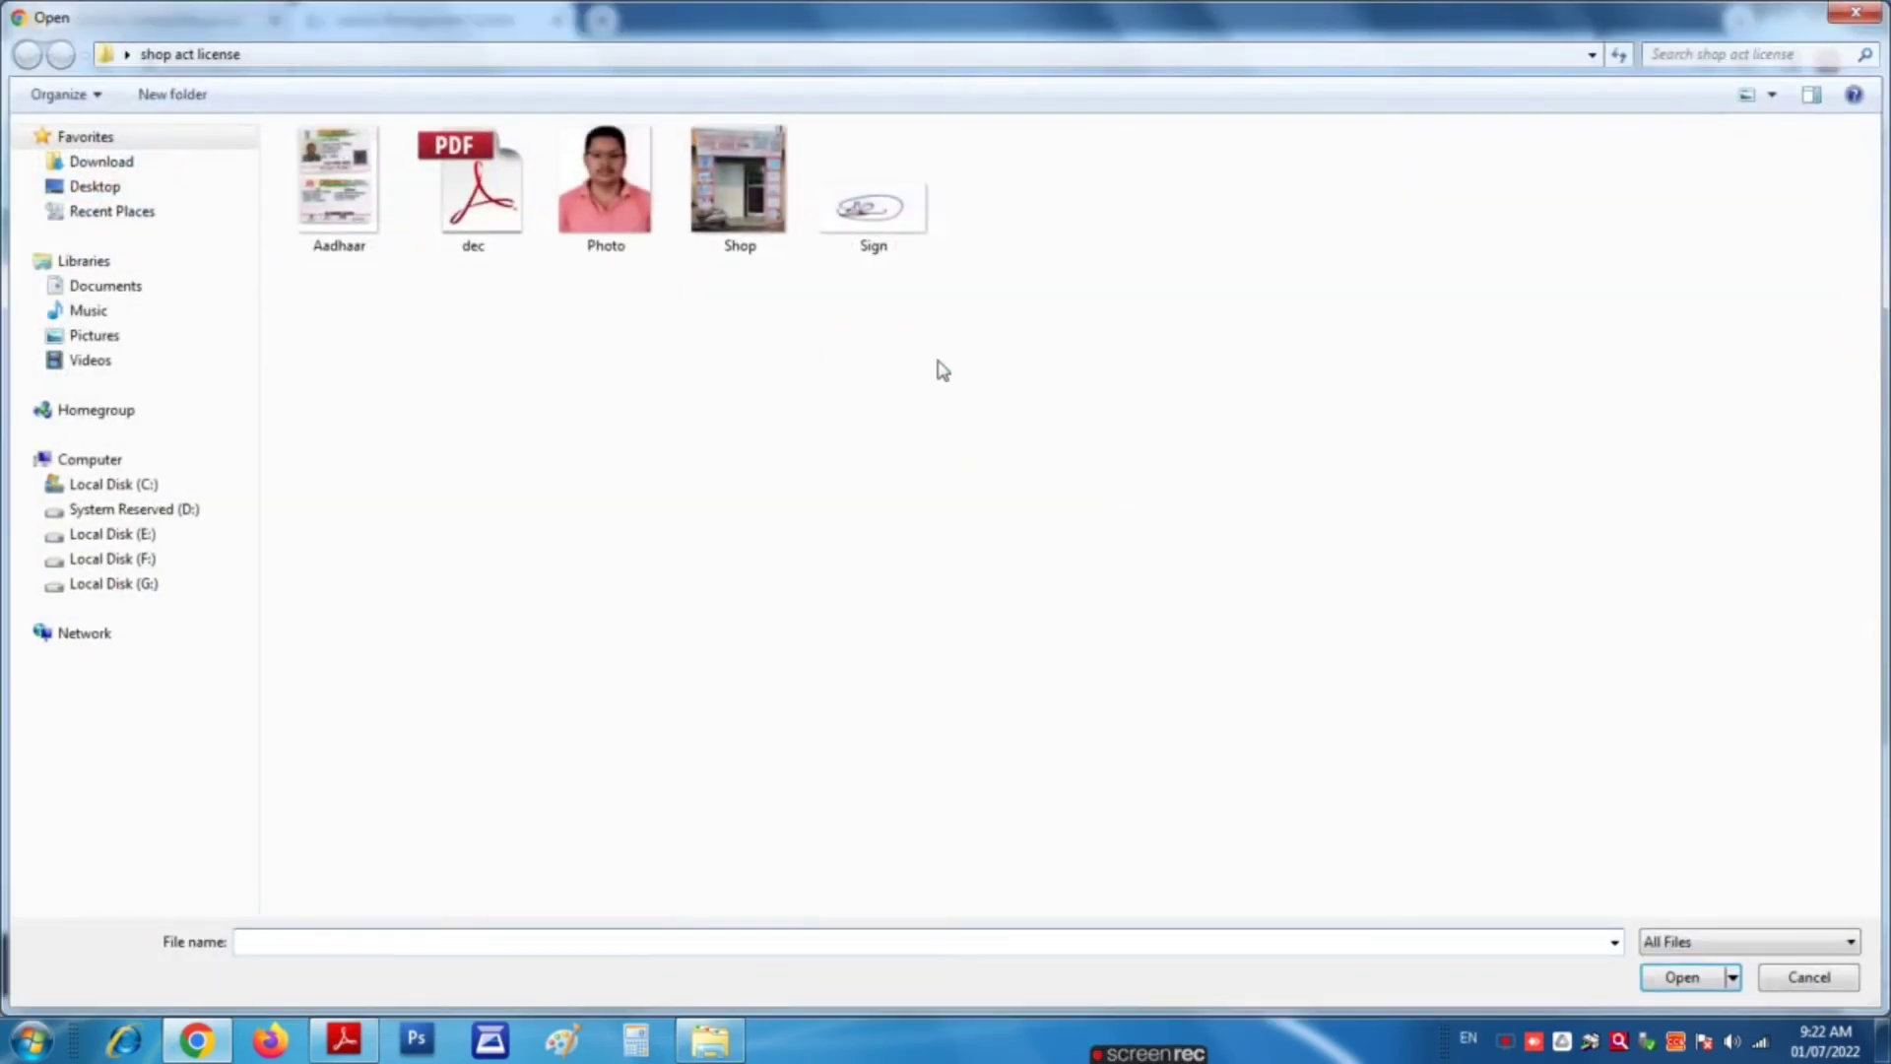
click(873, 197)
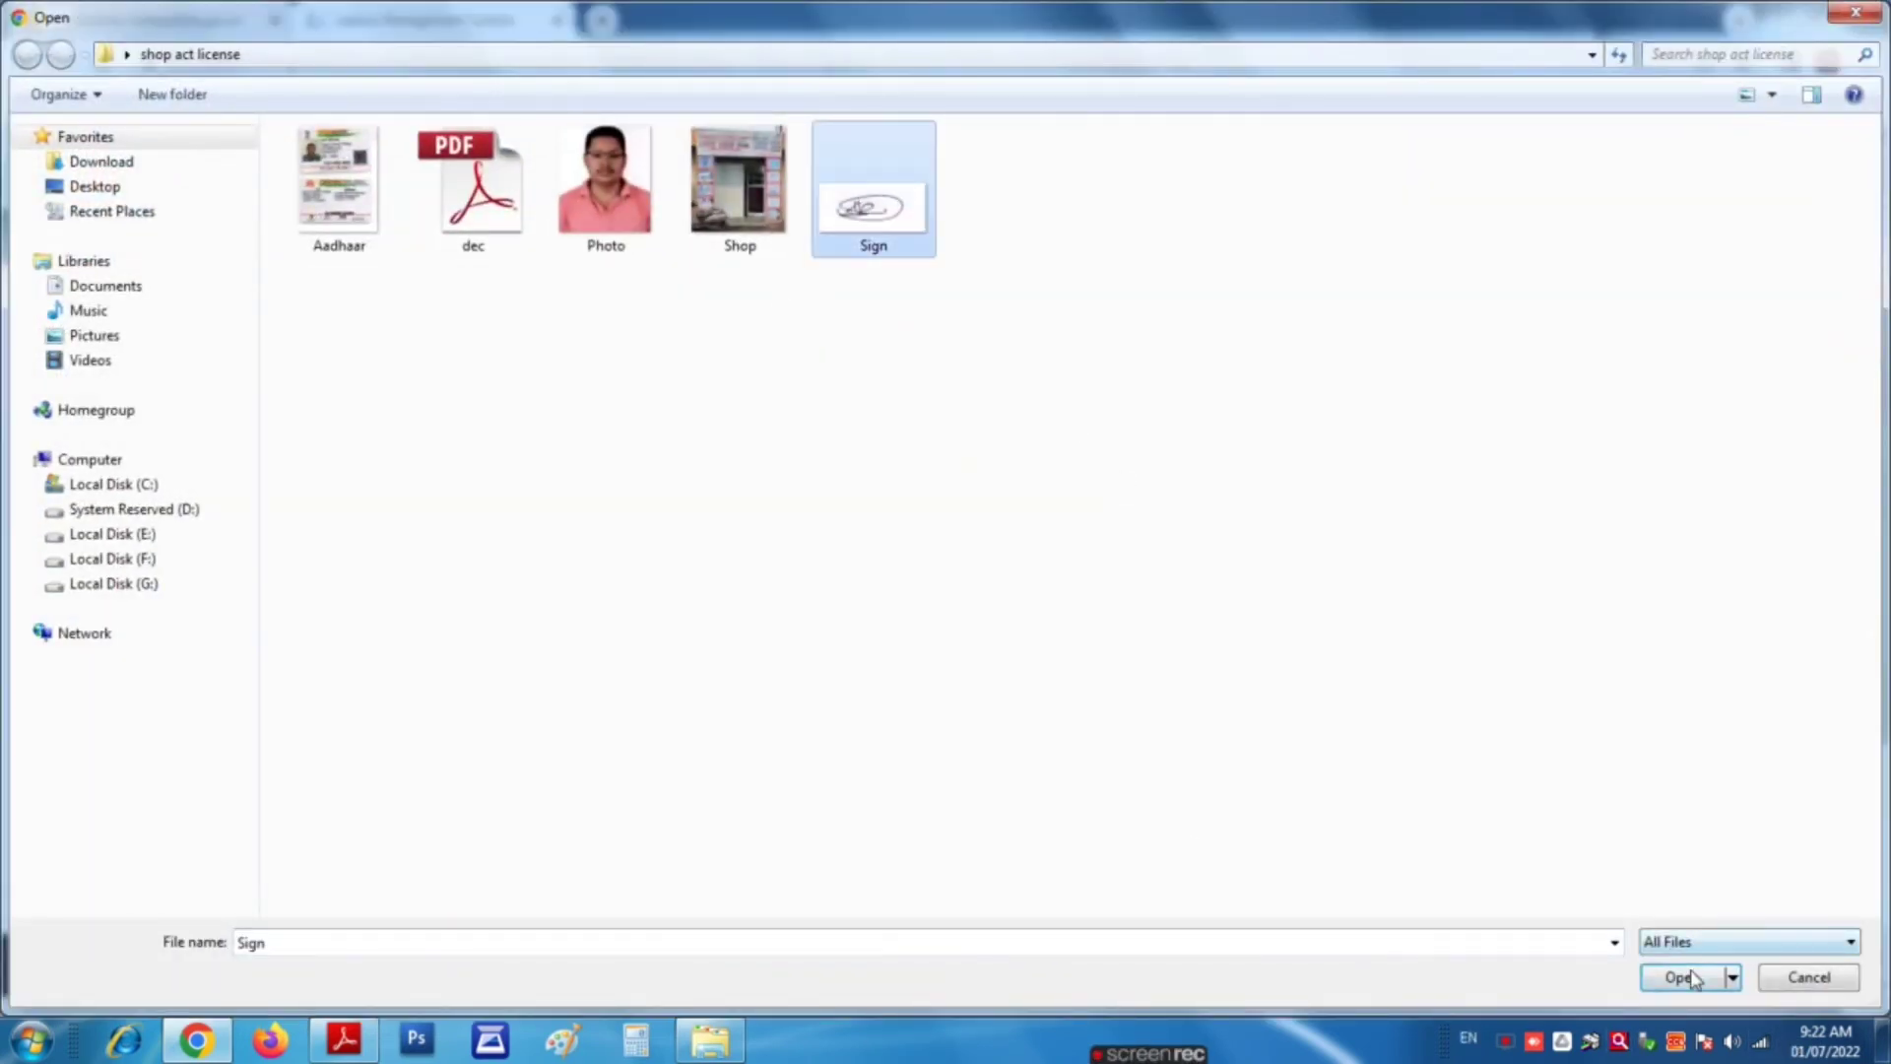
click(1692, 978)
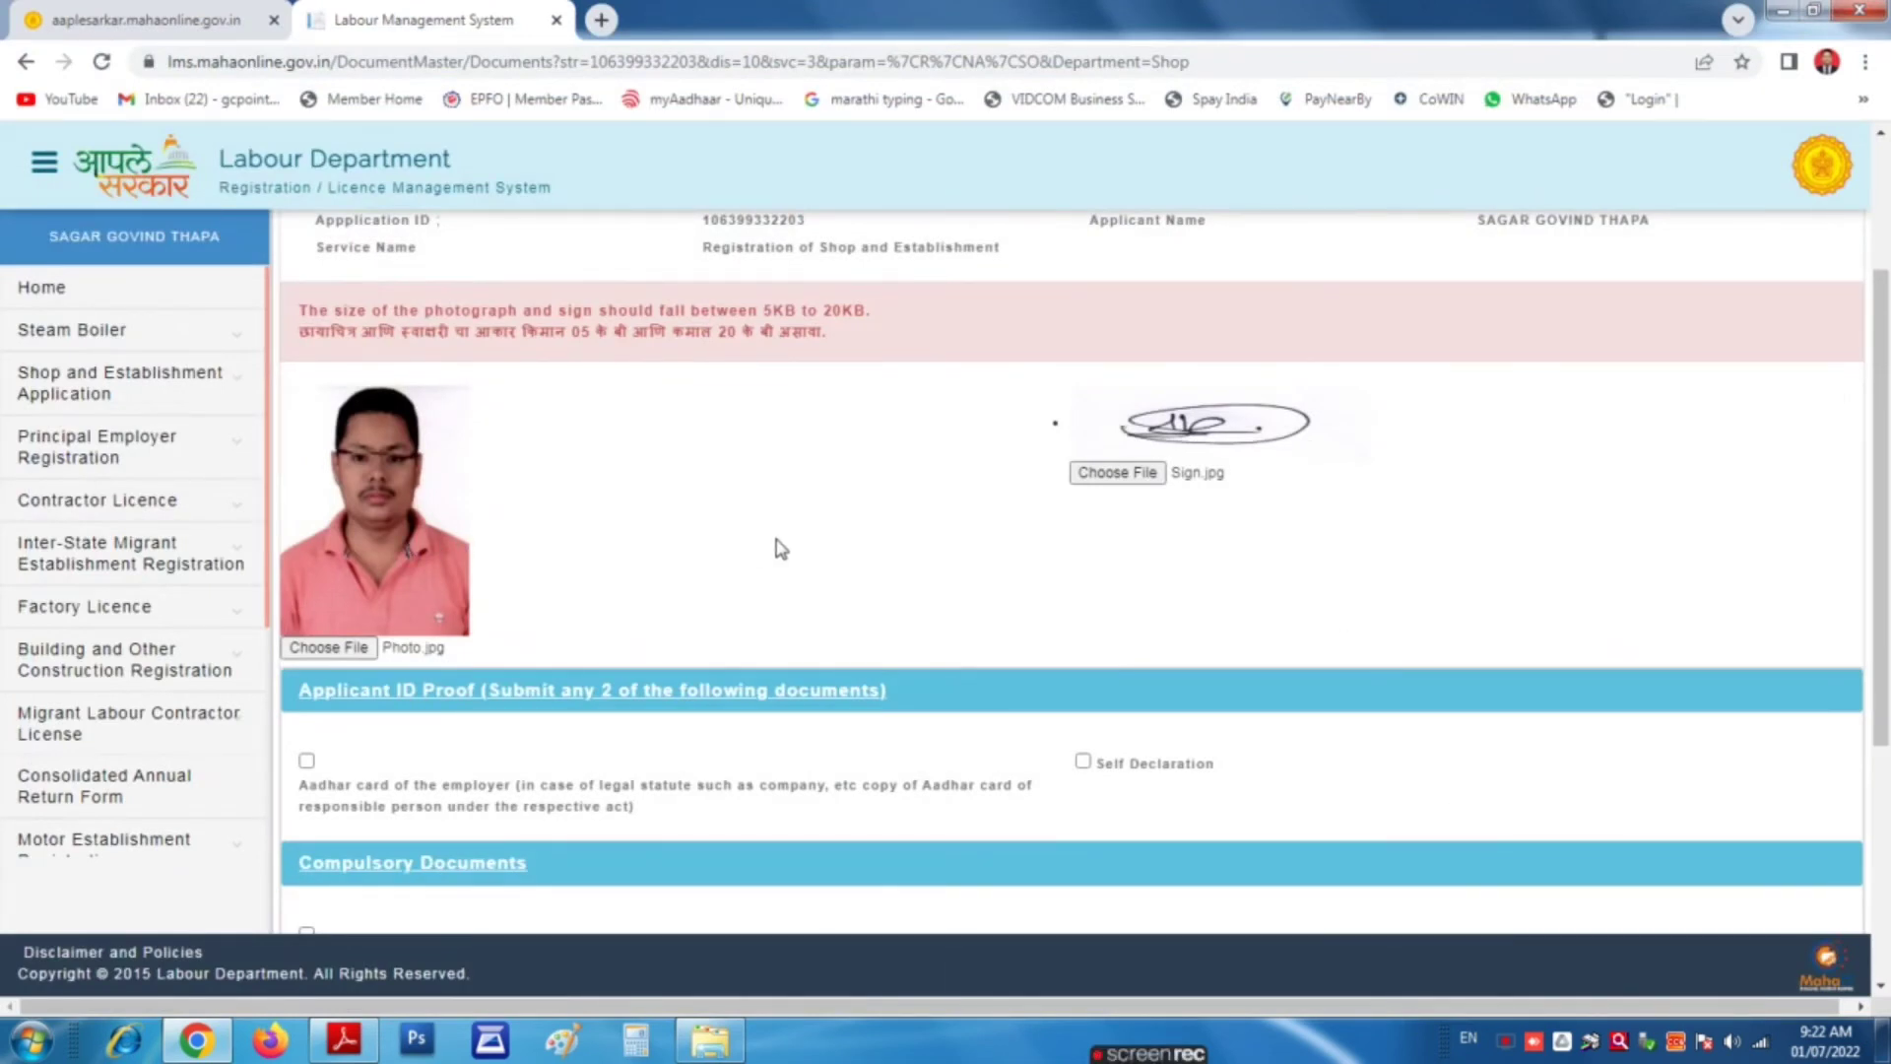
scroll(1123, 564, down, 3)
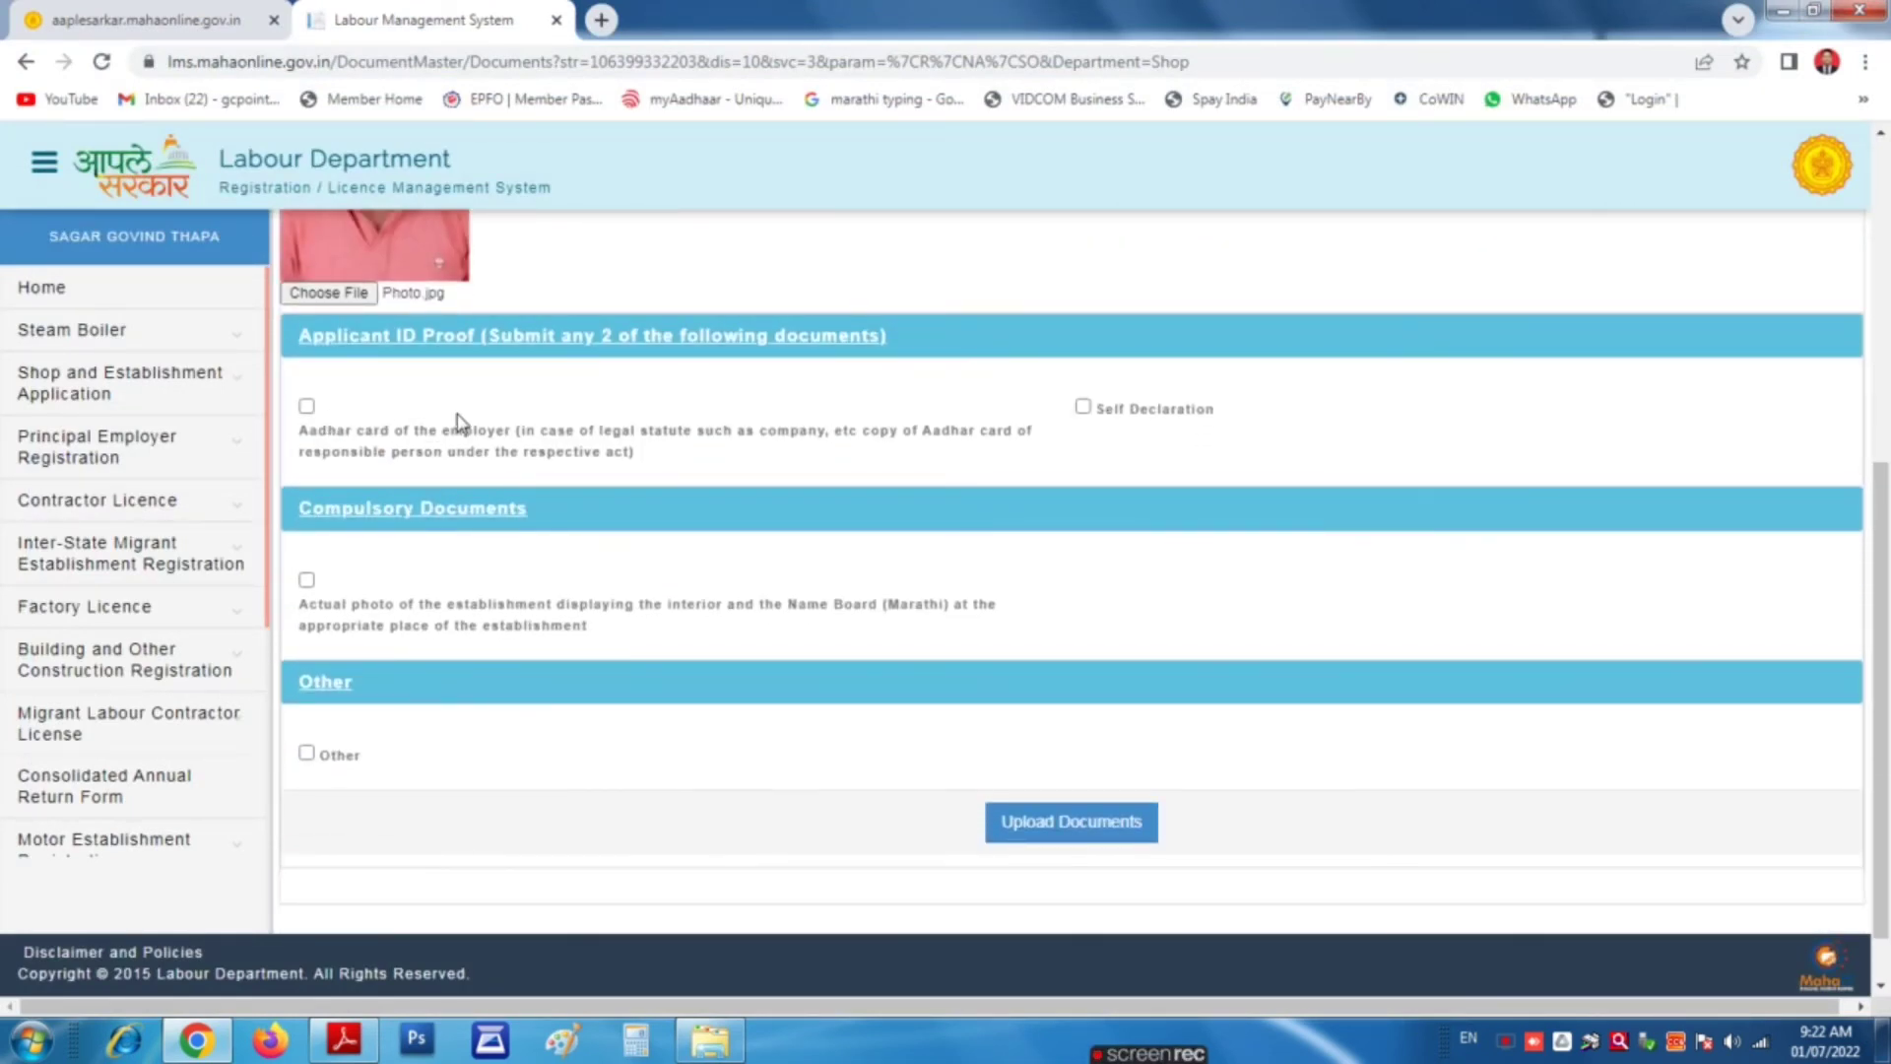
- Attach Aadhaar.jpg and the dec.pdf self declaration as the ID proof documents
click(307, 406)
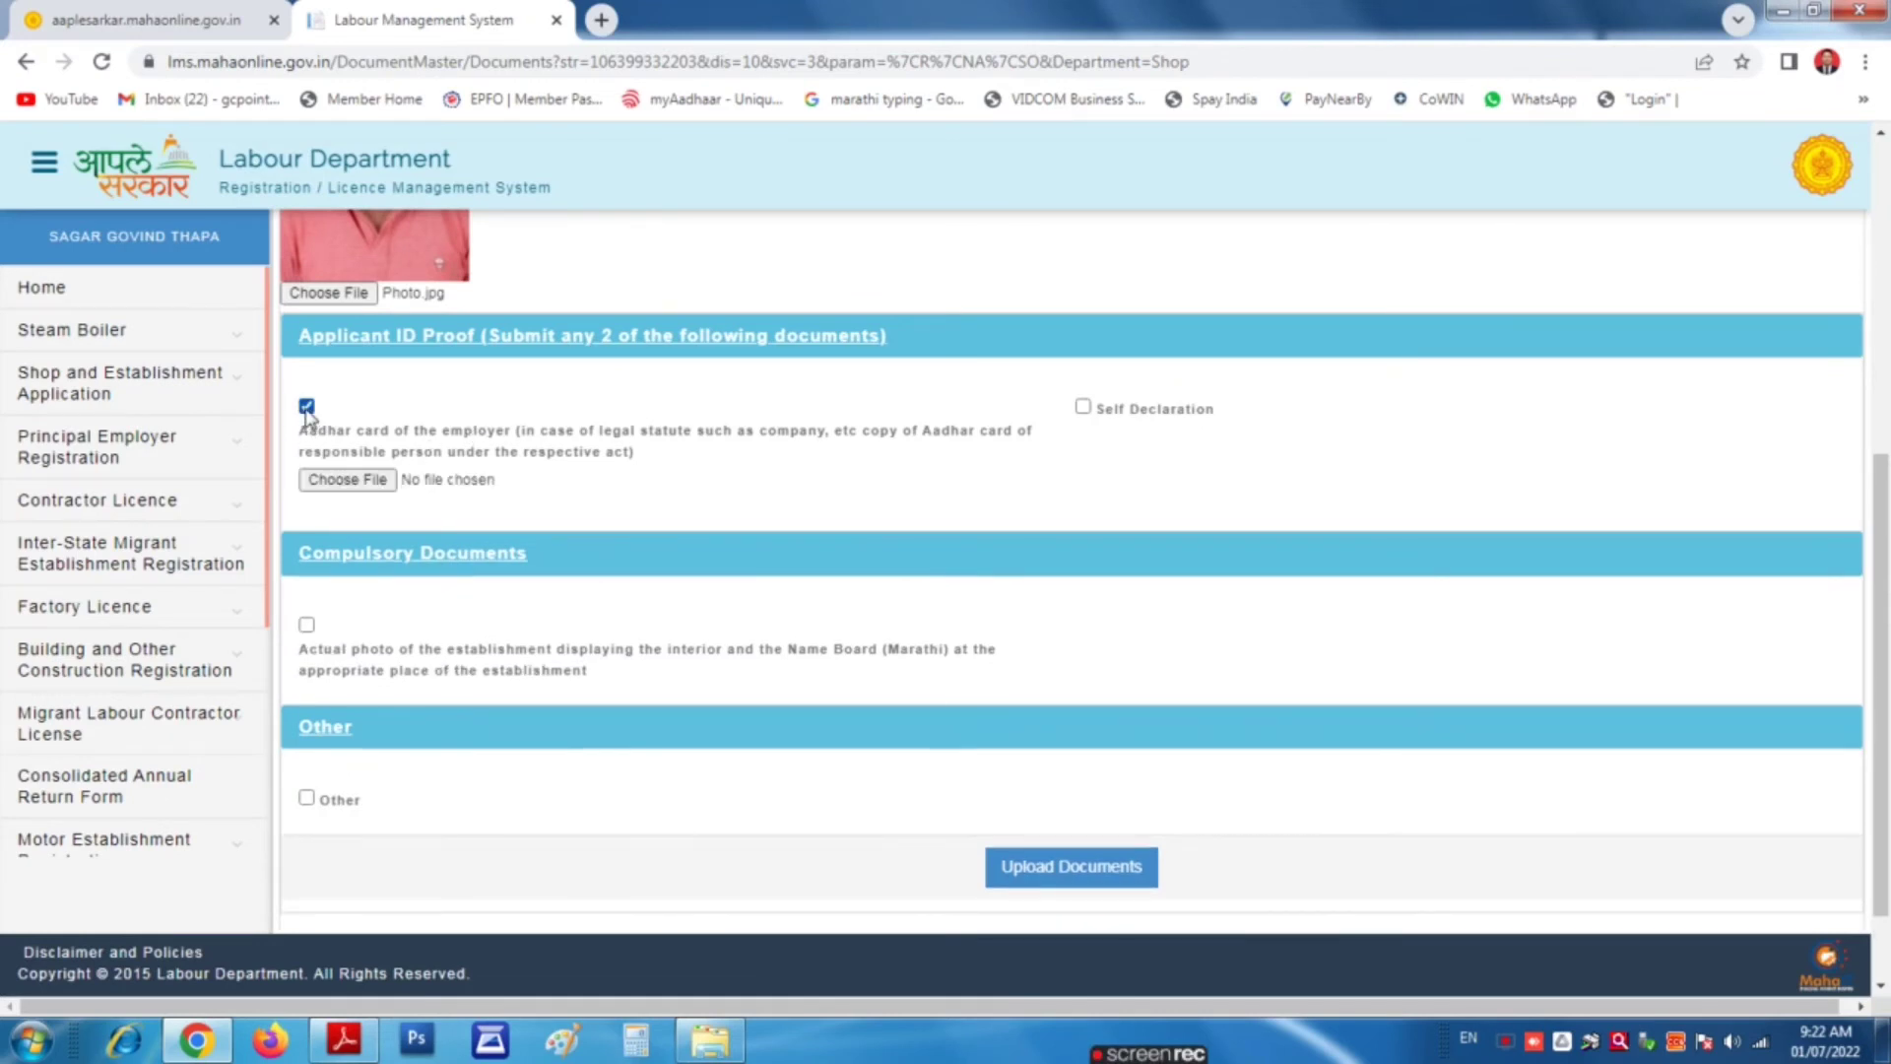
click(354, 490)
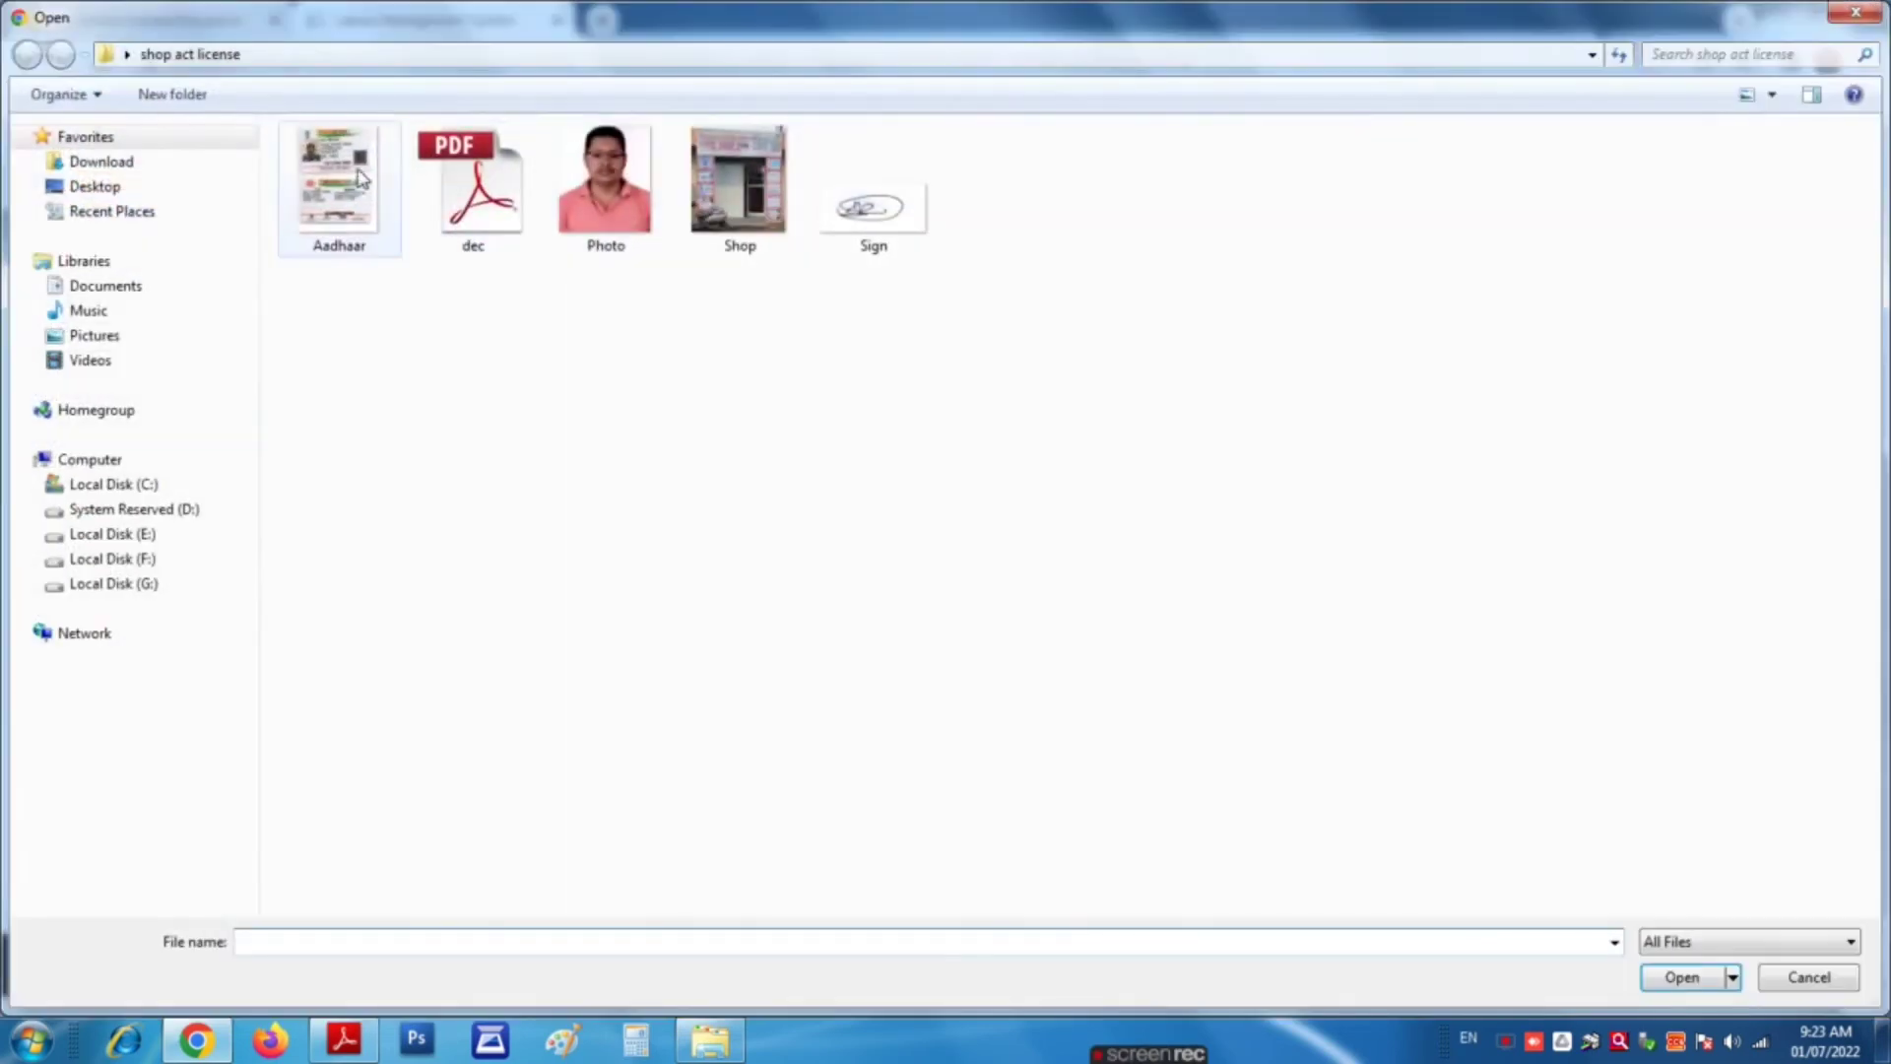
click(373, 197)
click(1701, 978)
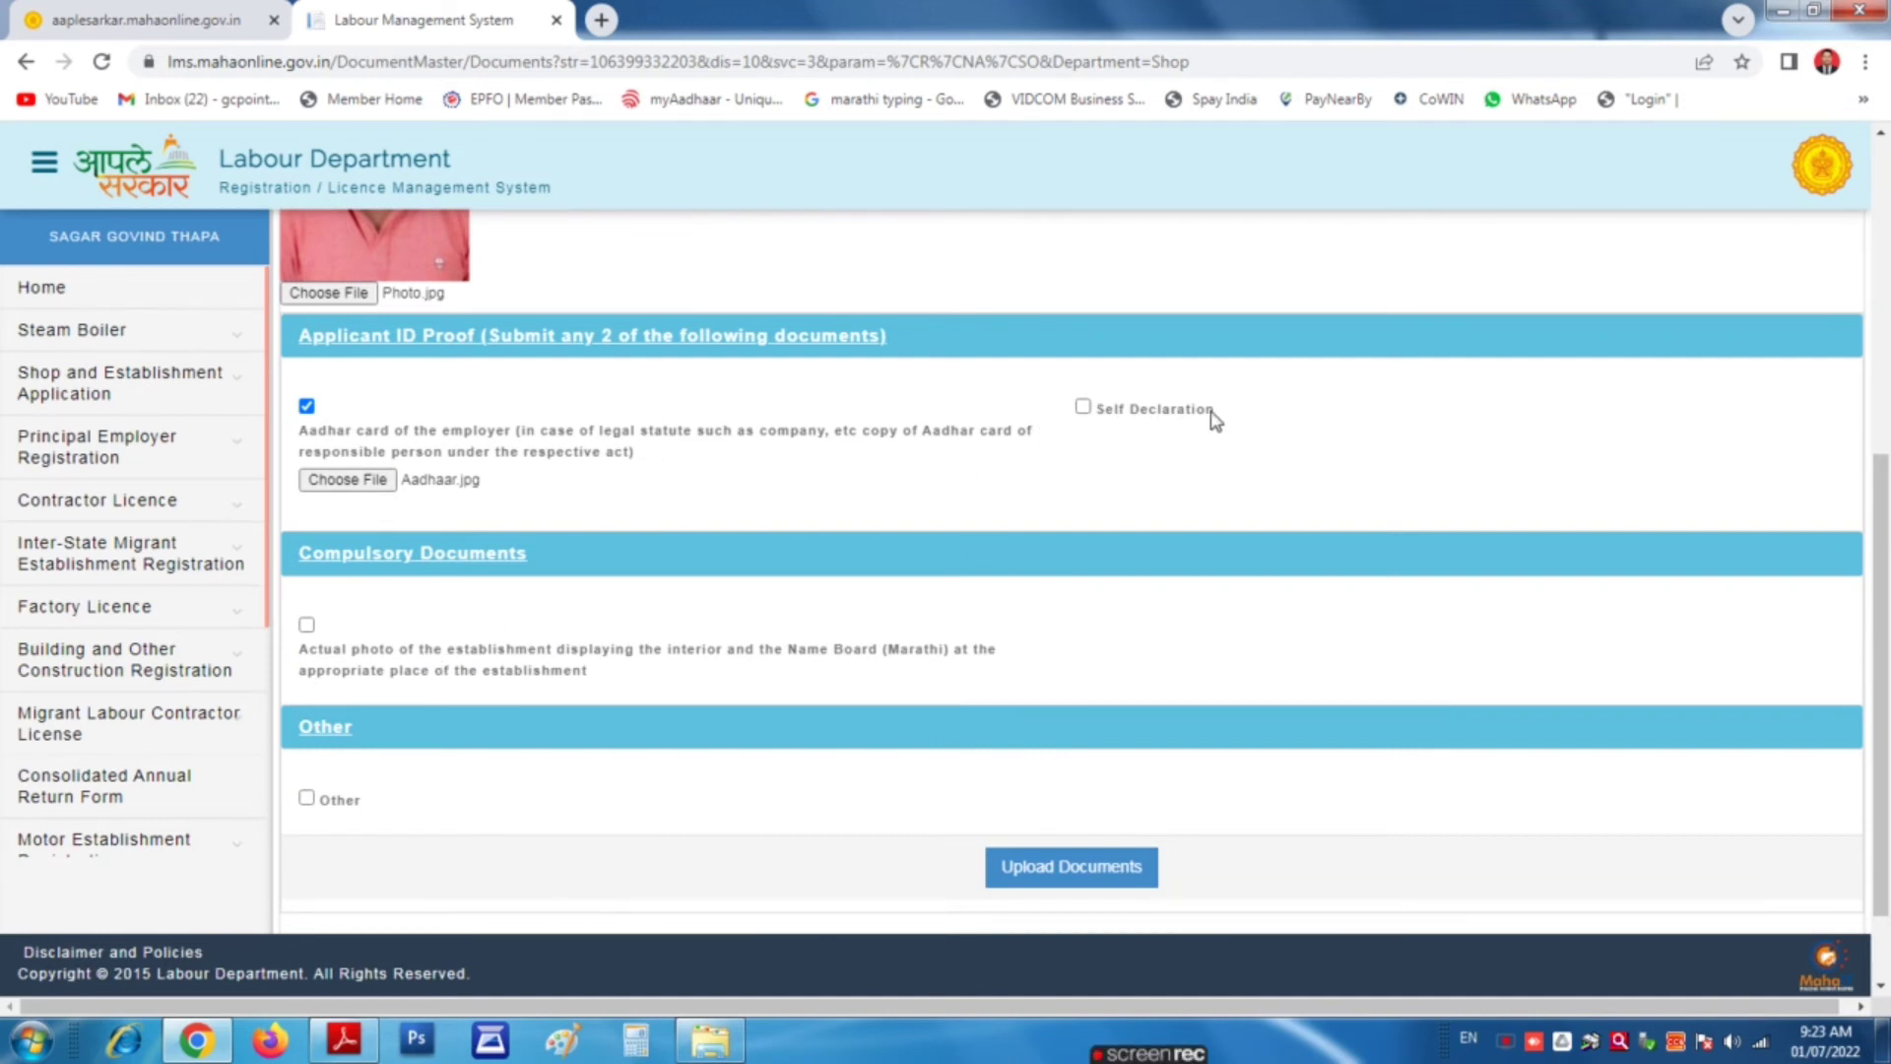
click(1083, 406)
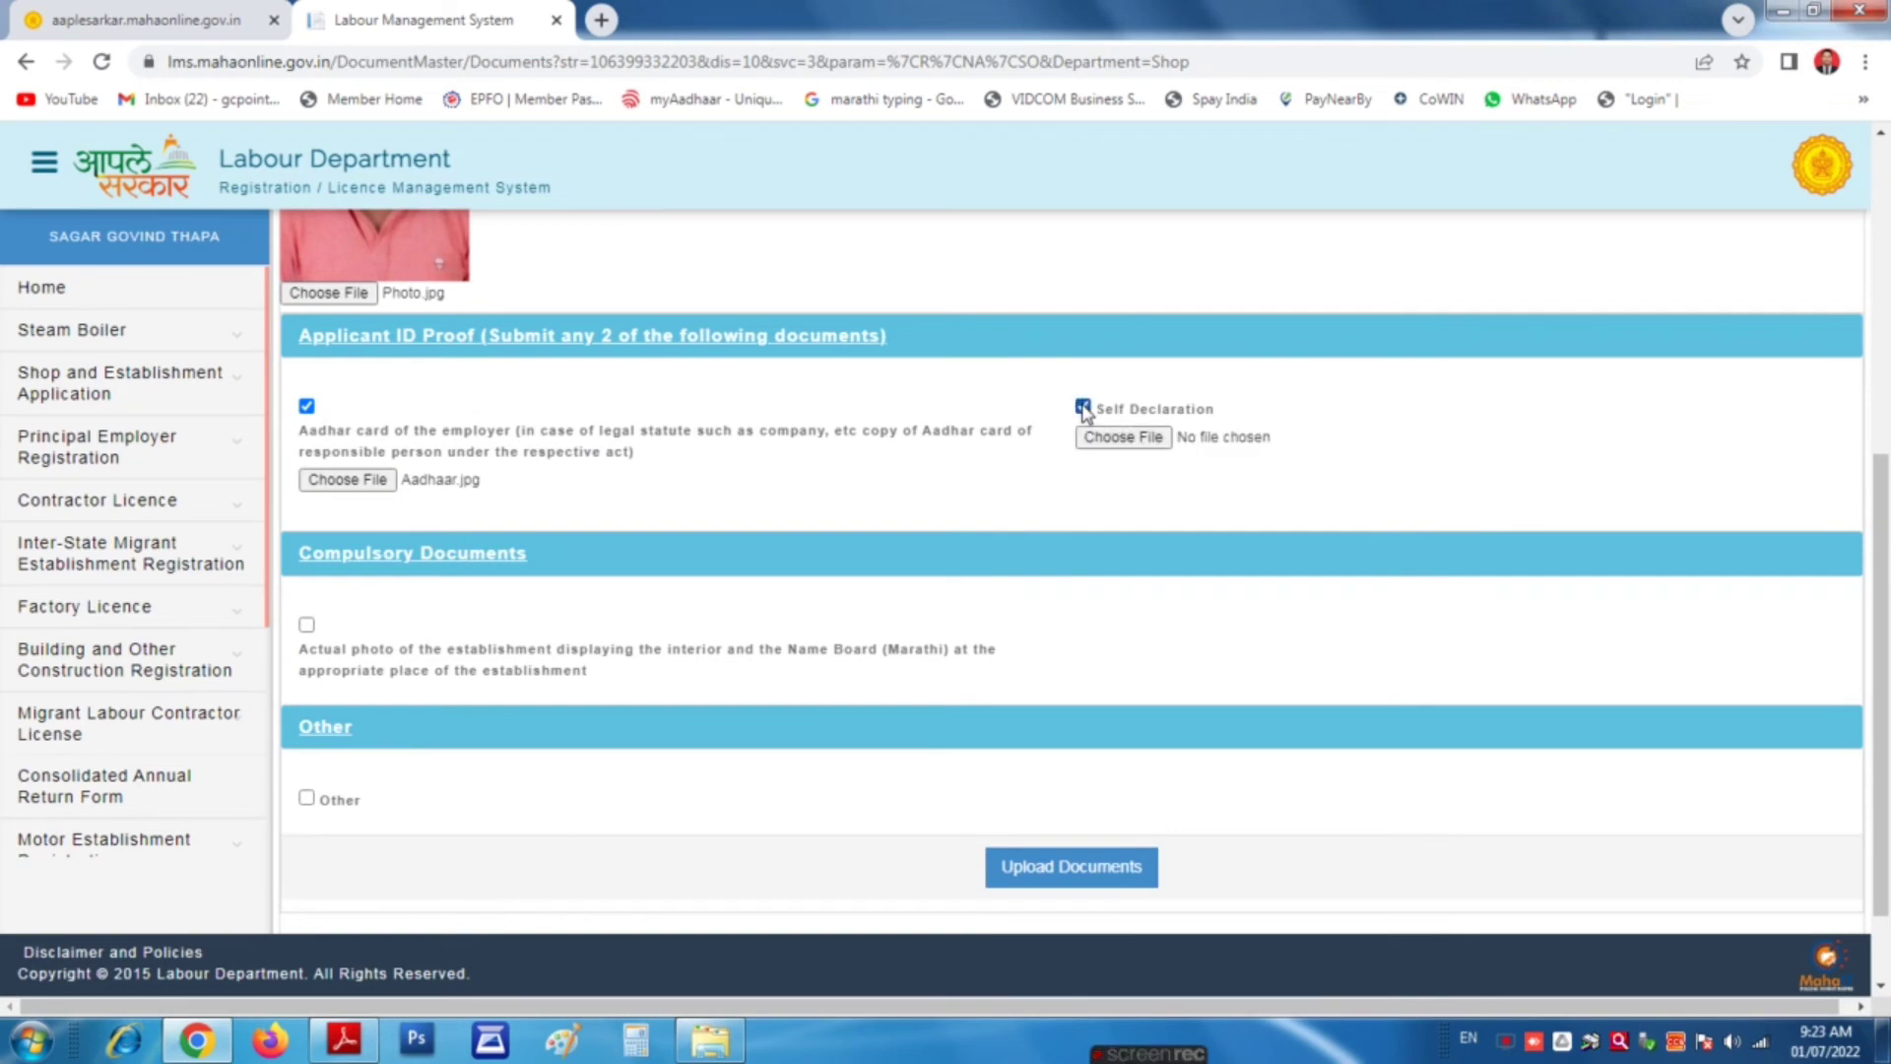
click(1123, 439)
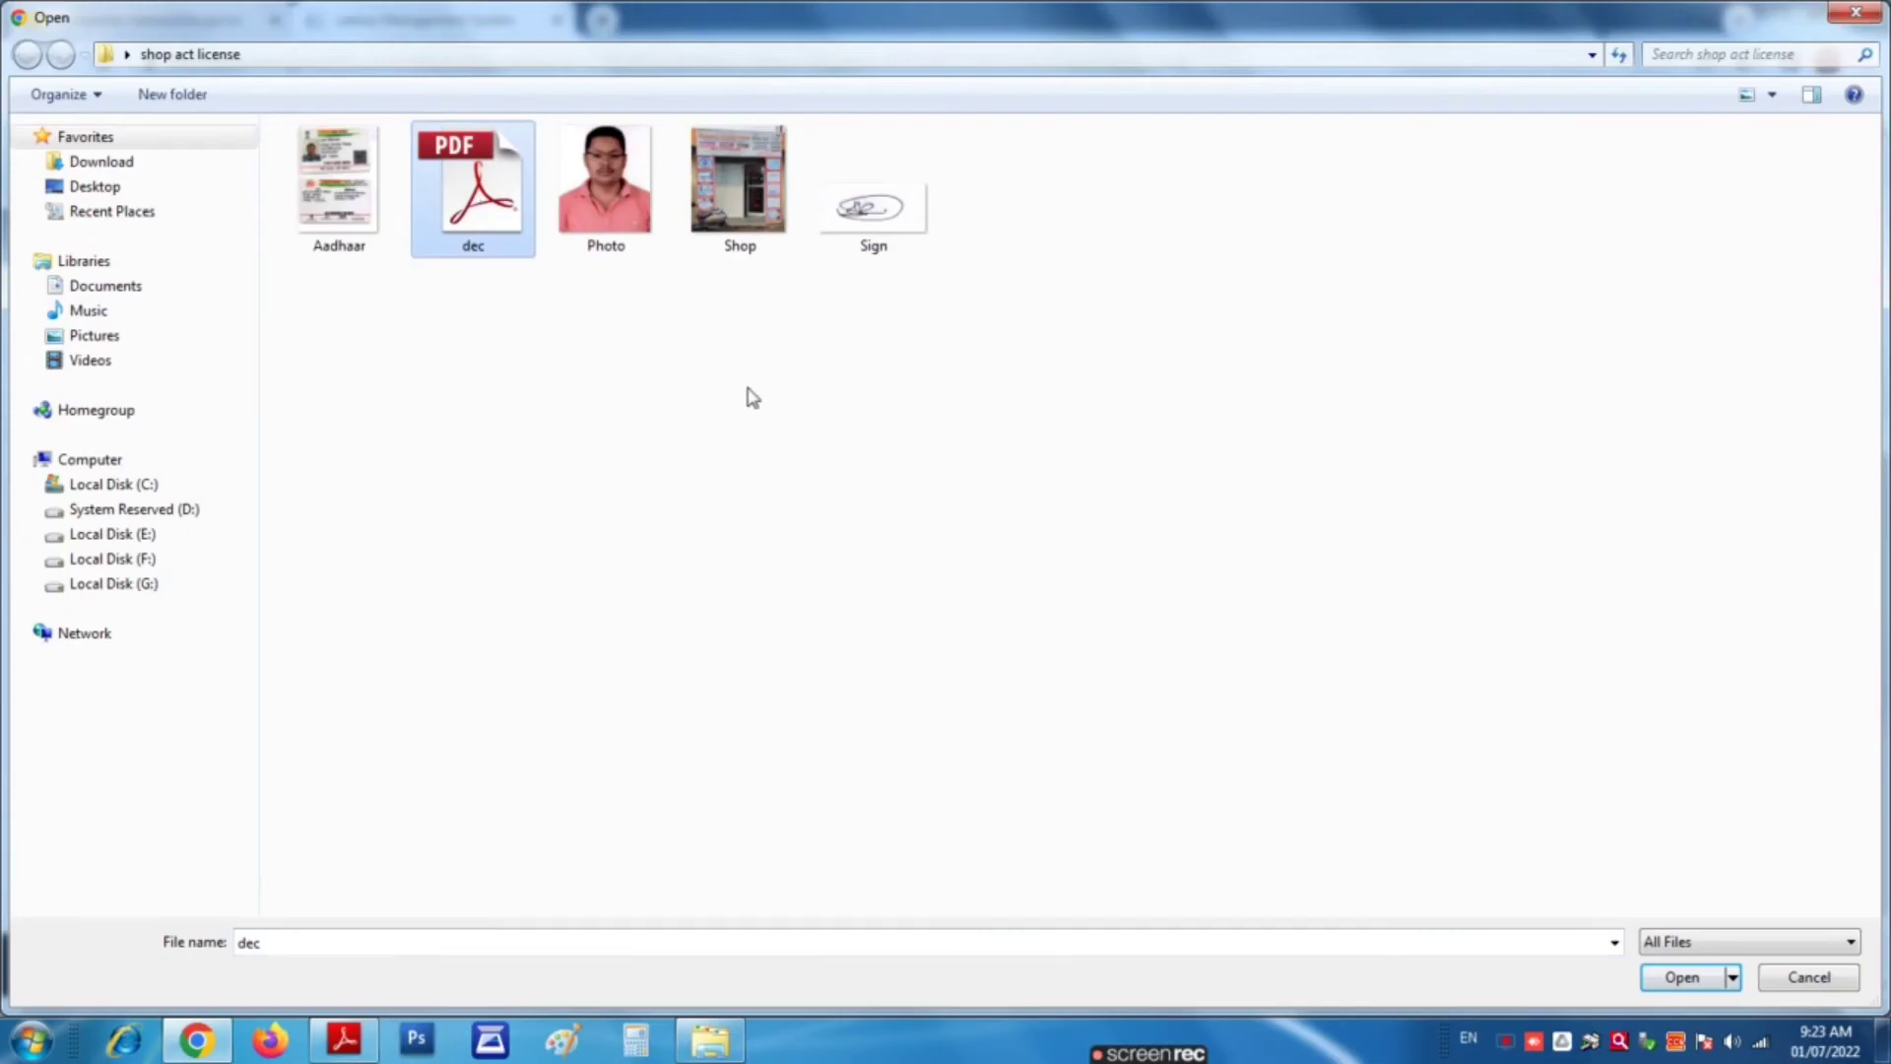
click(1672, 978)
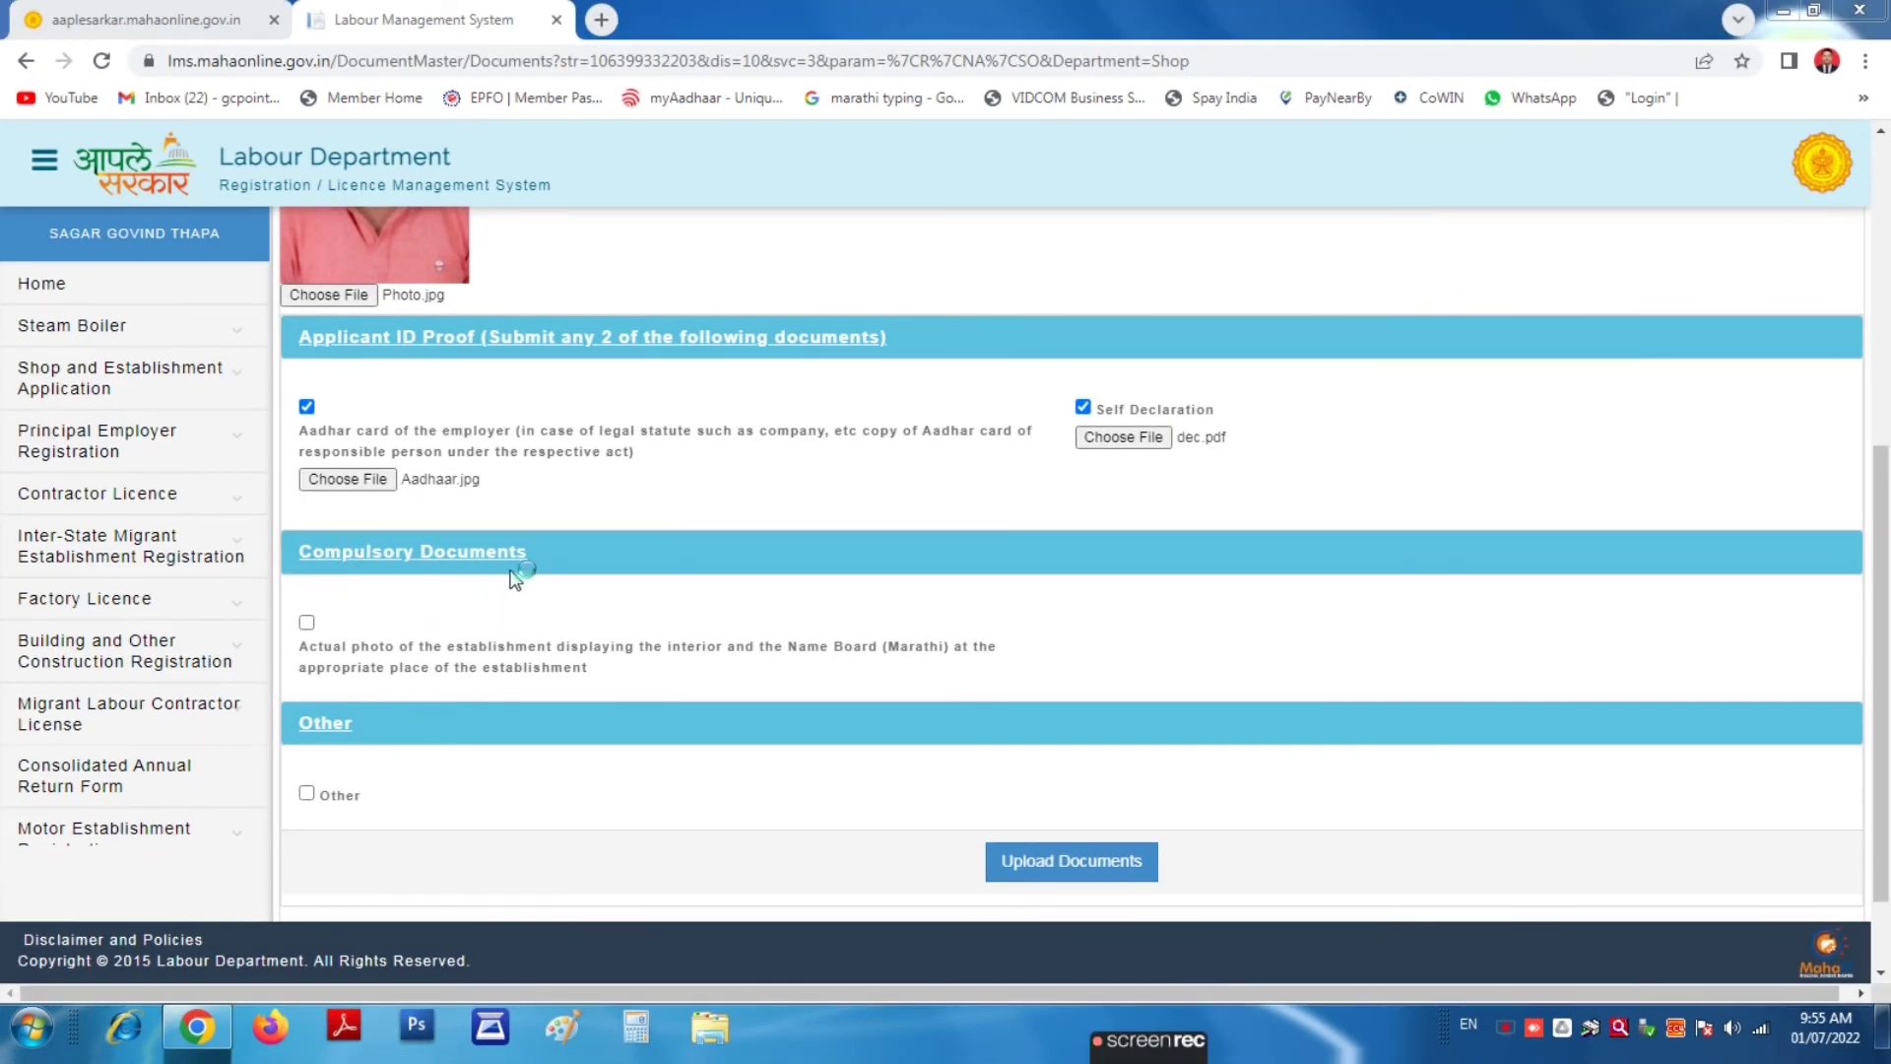
- Attach Shop.jpeg as the establishment photo under Compulsory Documents
click(306, 623)
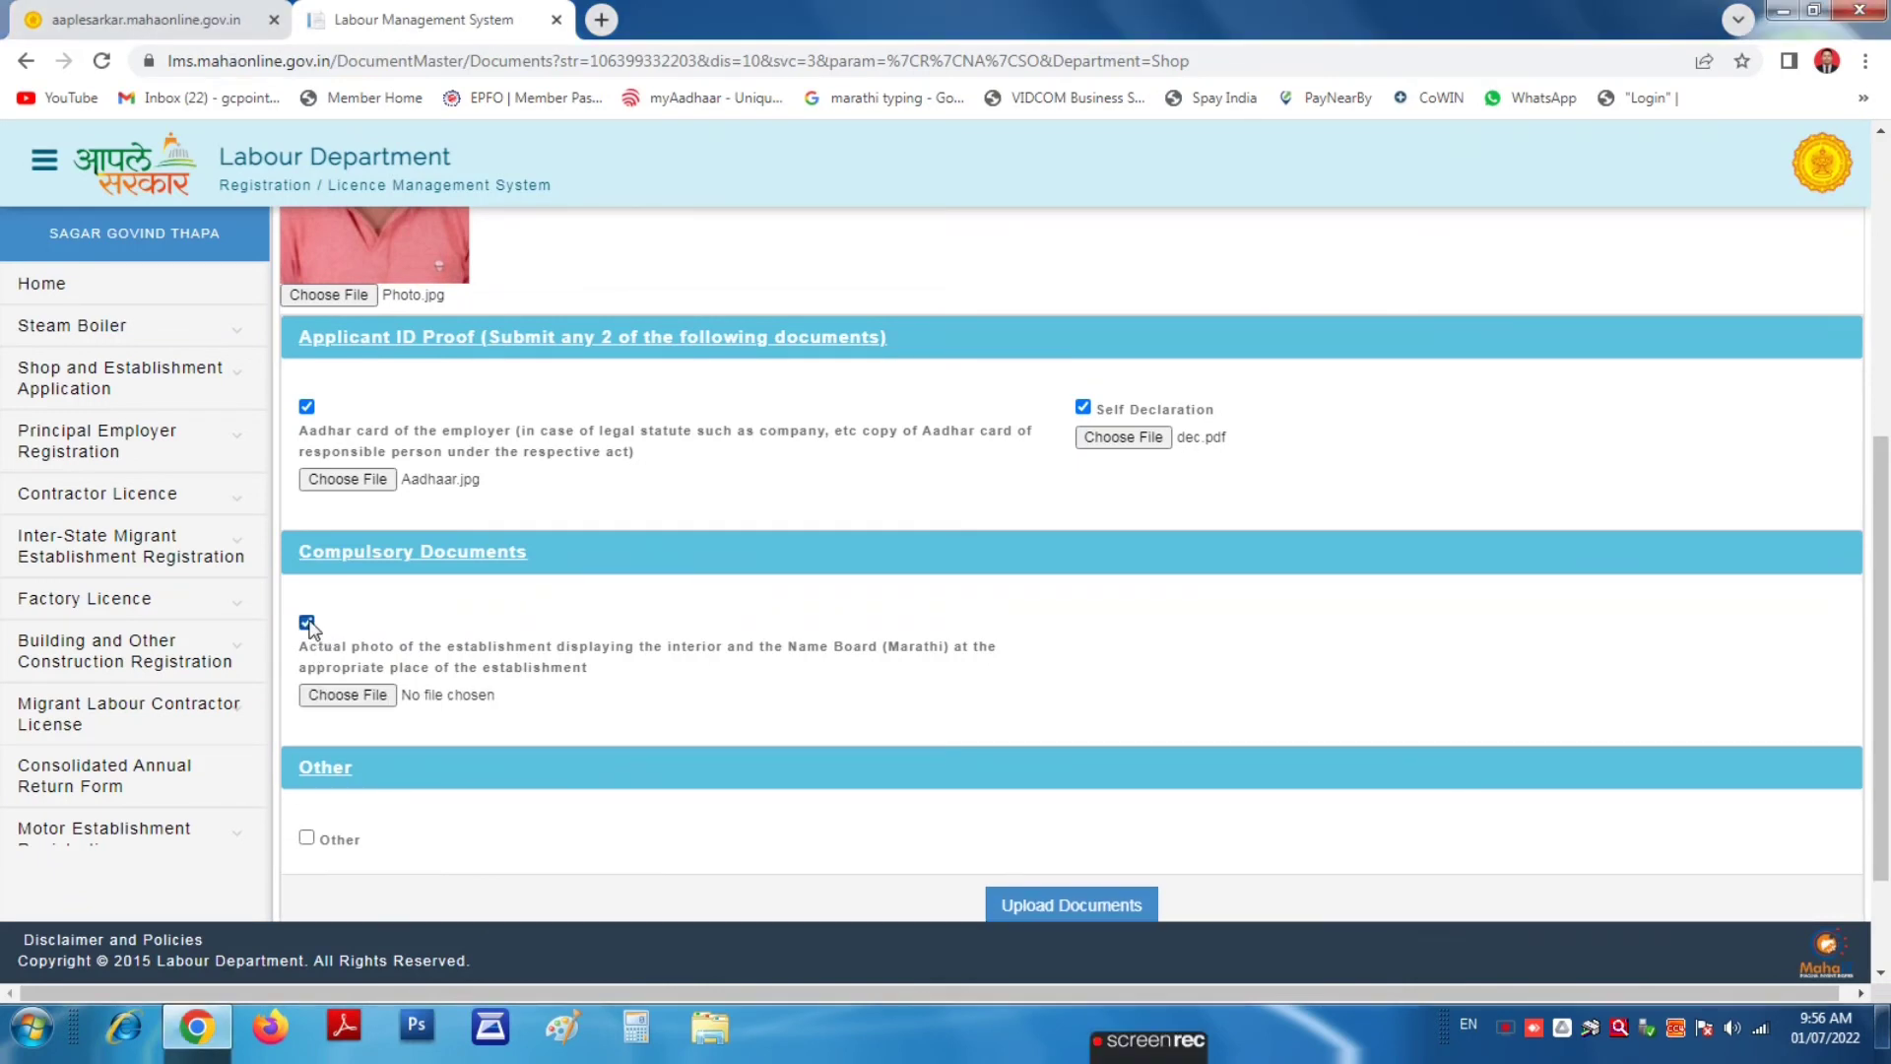
click(375, 699)
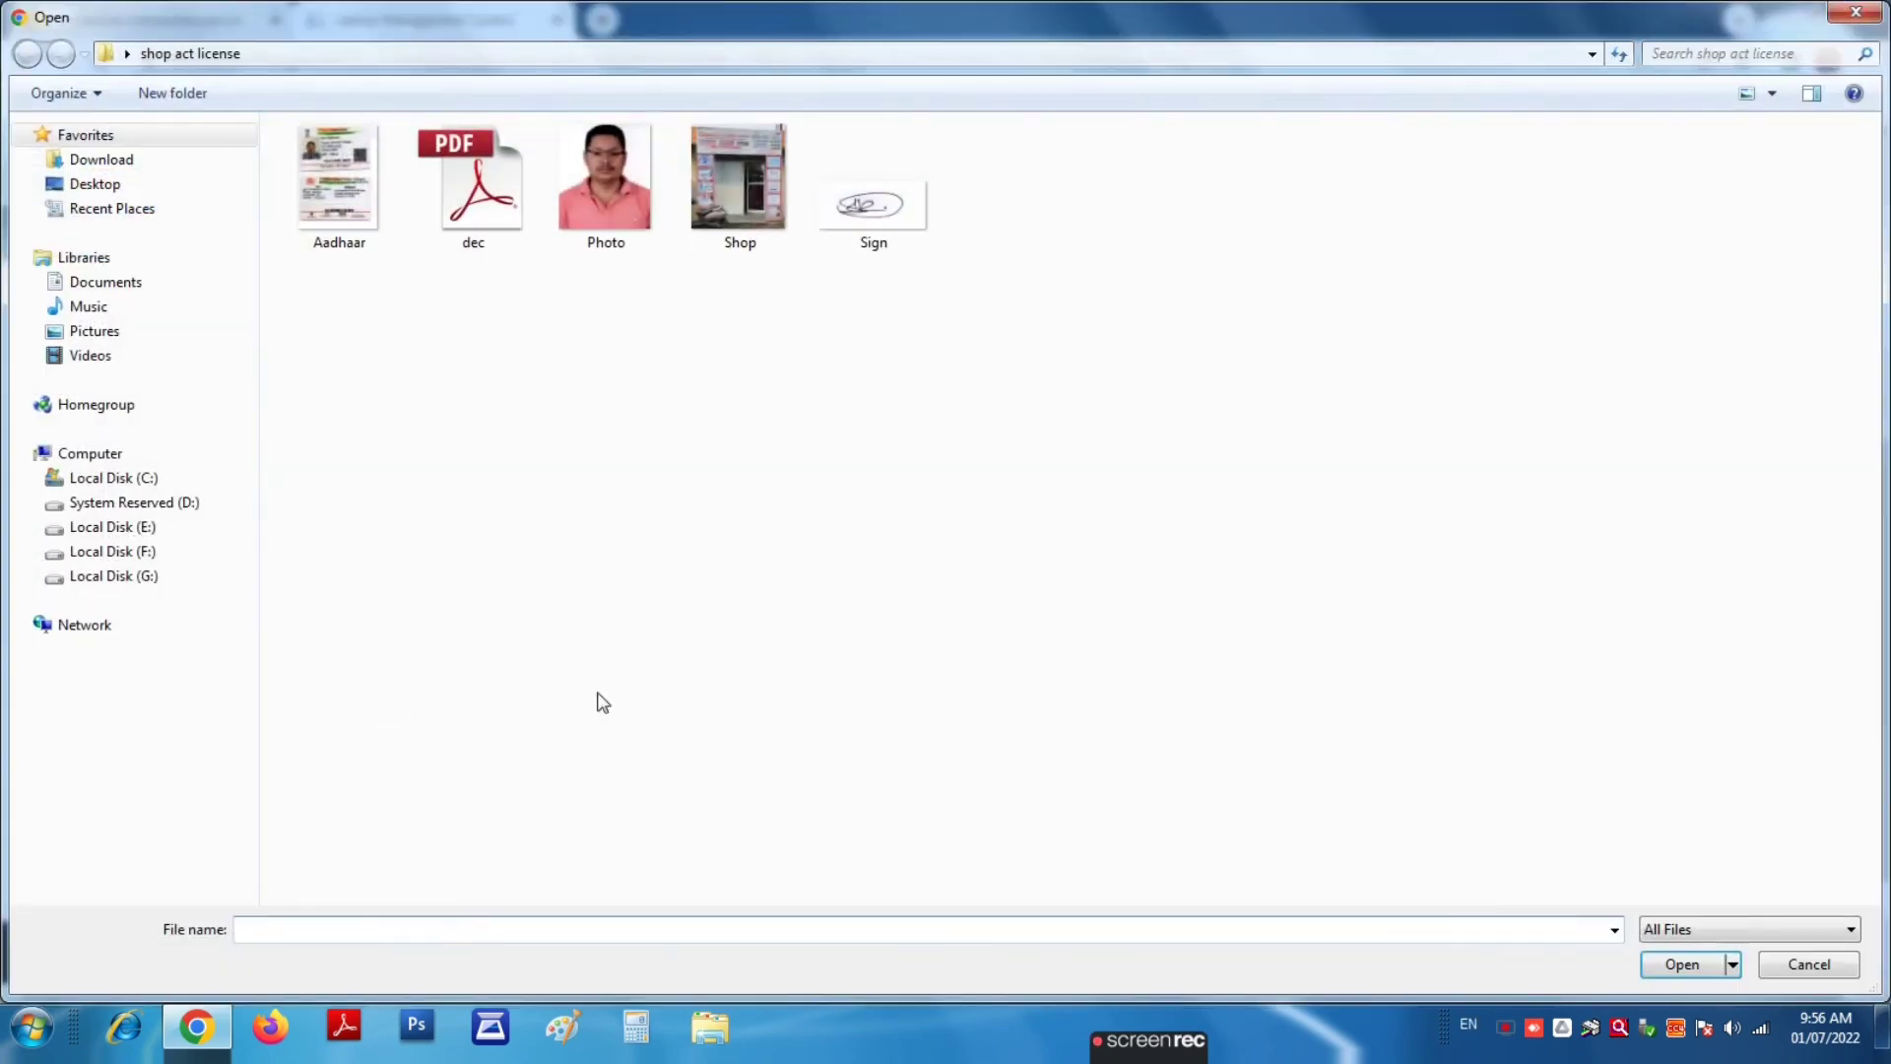
click(752, 200)
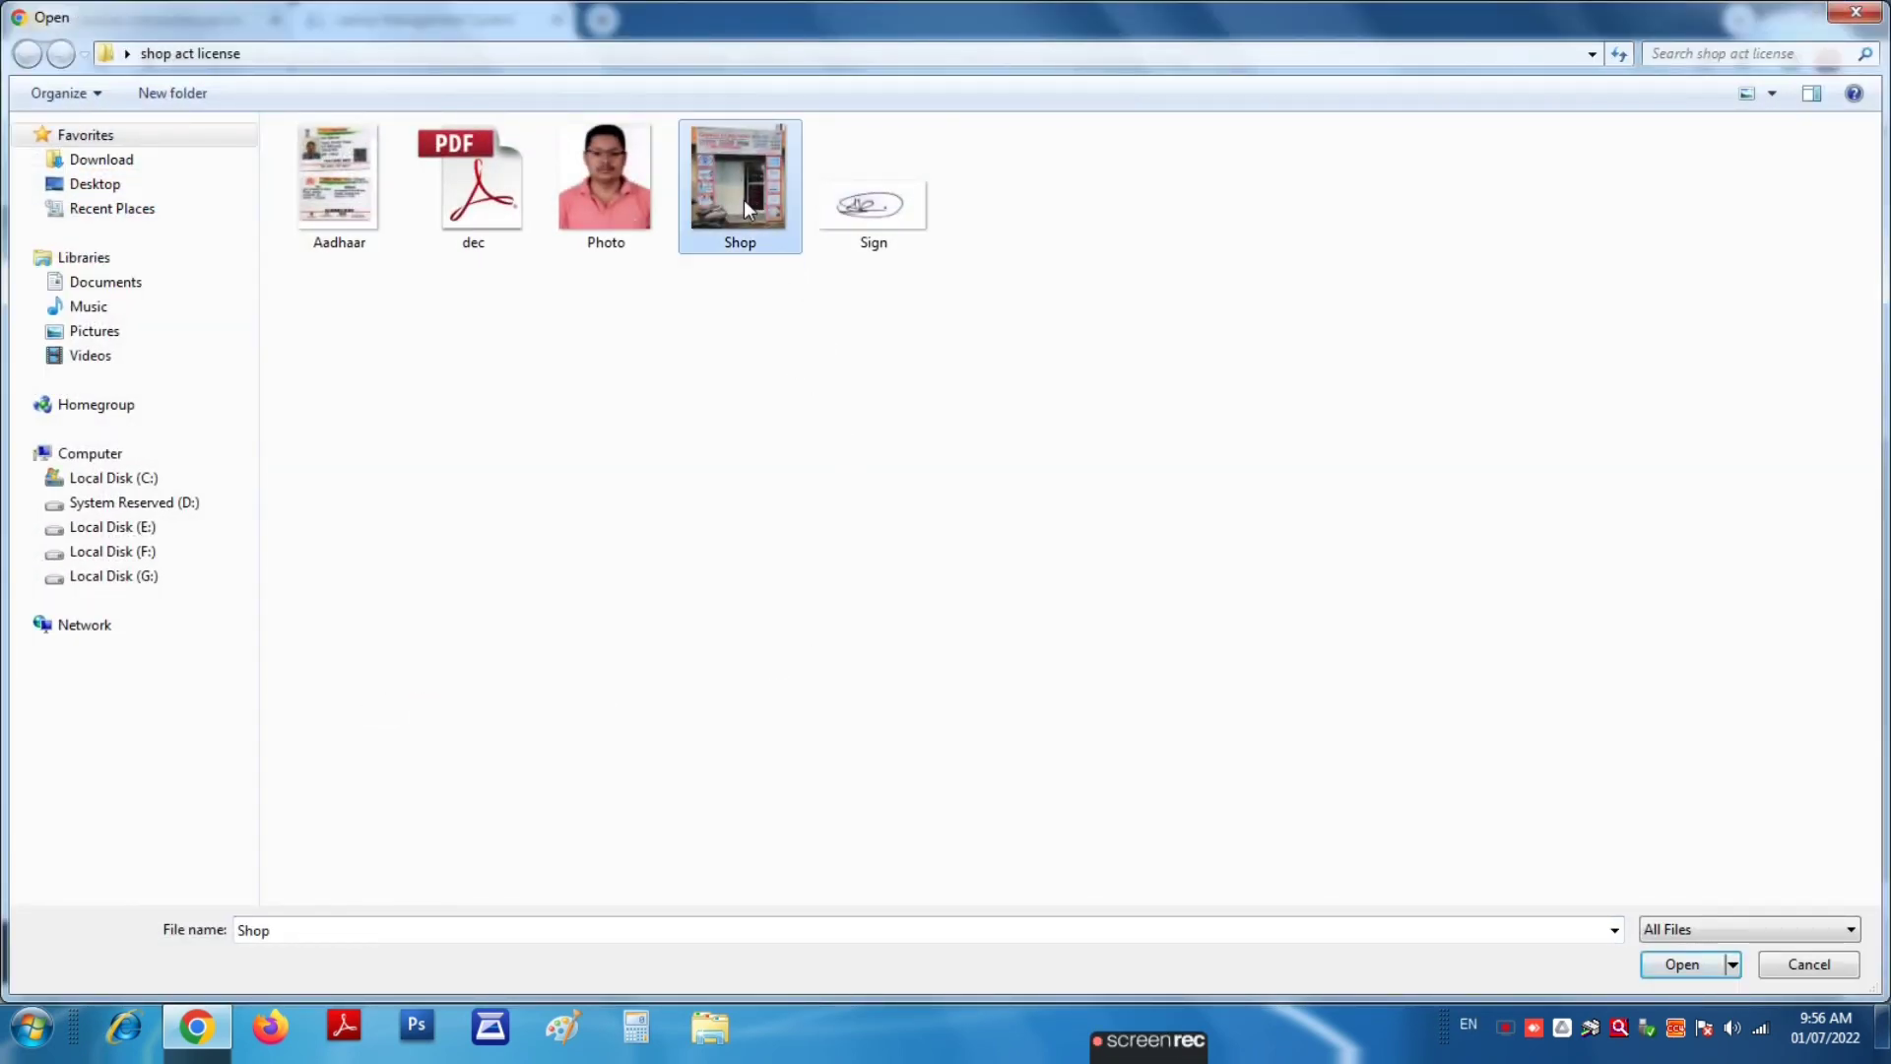
key(Return)
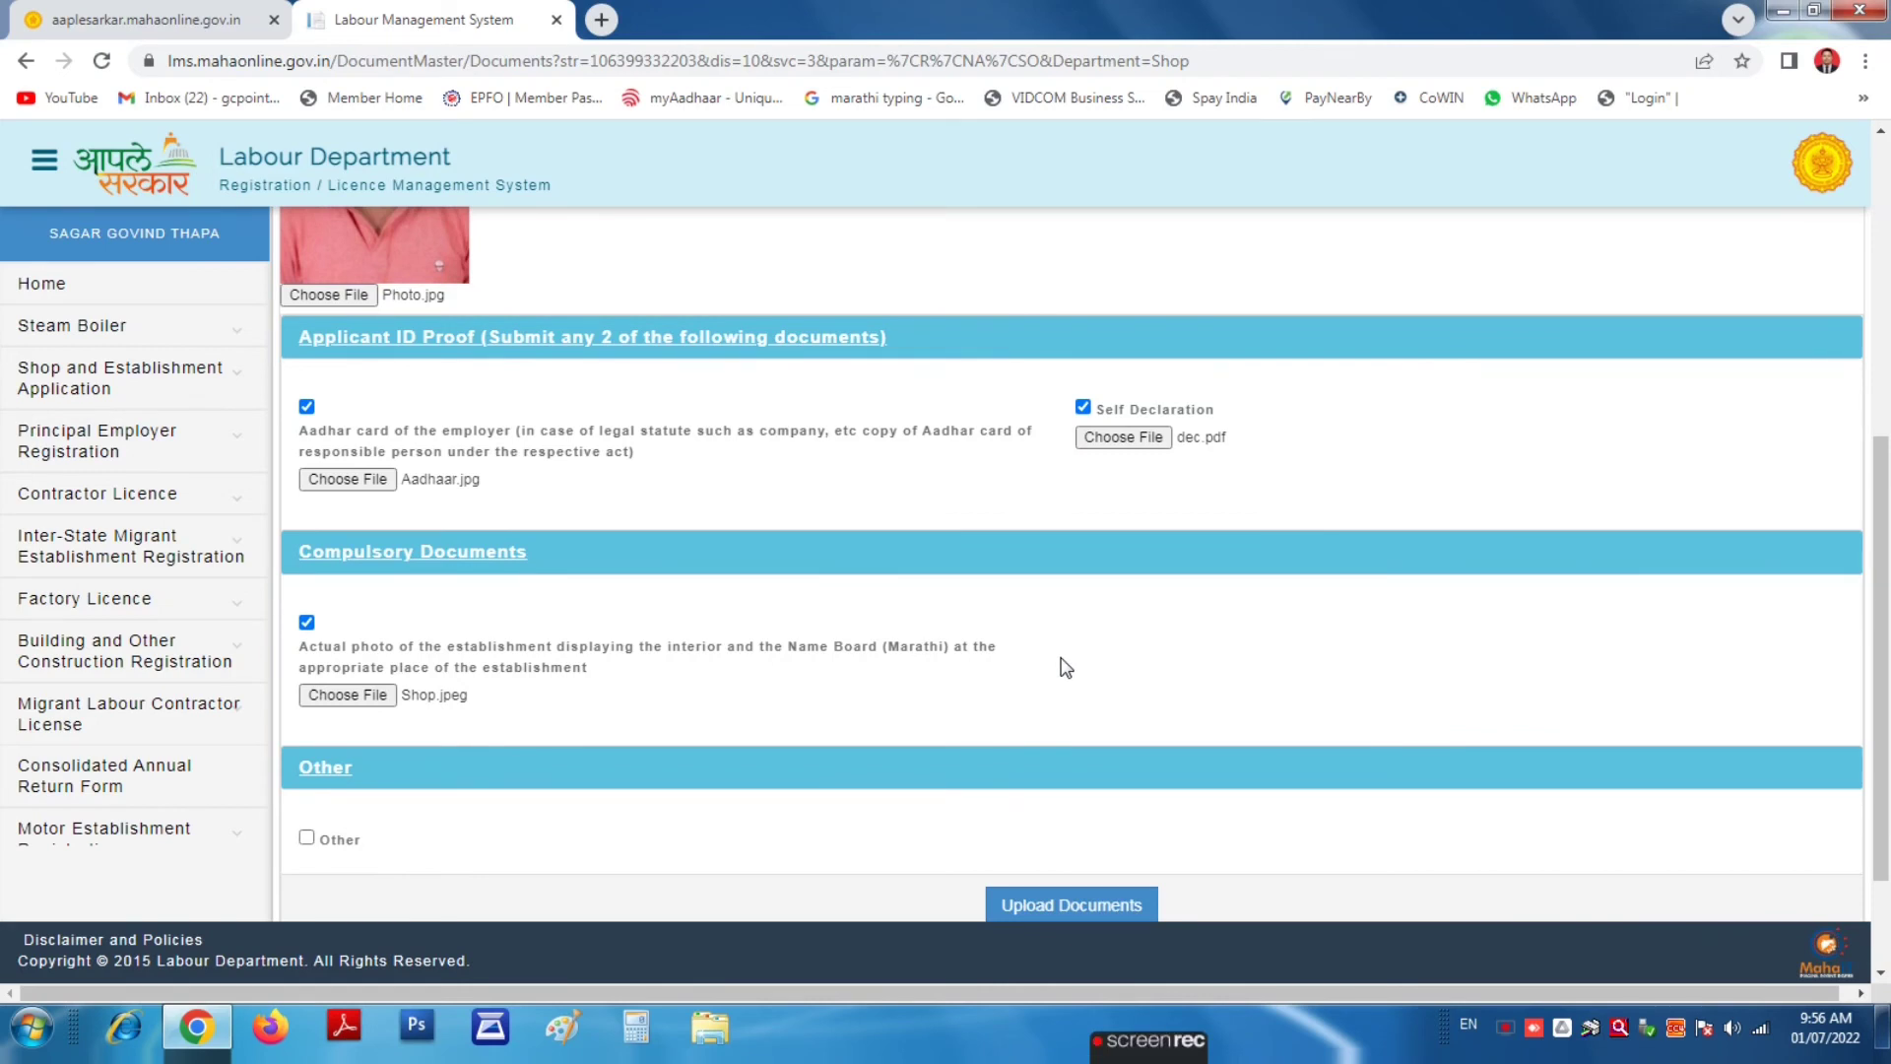
scroll(814, 618, down, 3)
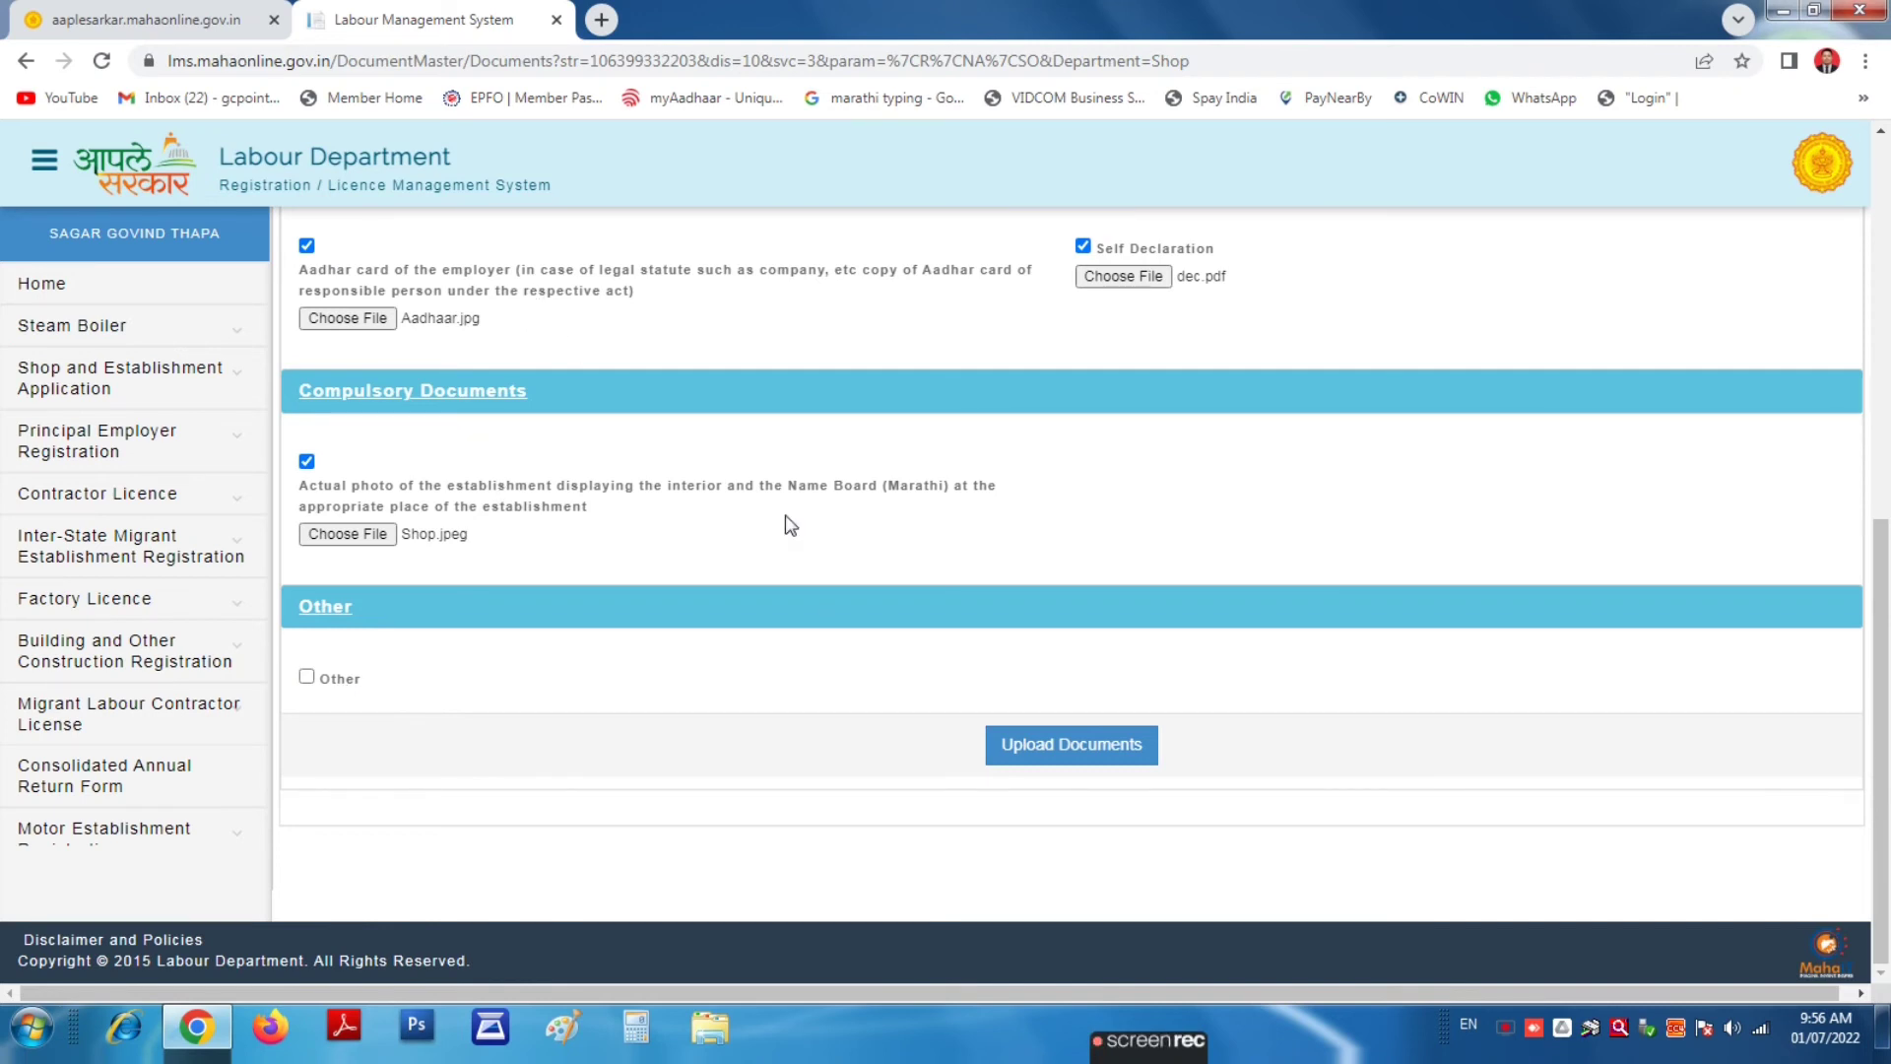
scroll(783, 591, up, 5)
- Upload all attached documents and acknowledge the success message to reach the Make Payment page
scroll(744, 680, down, 5)
scroll(689, 542, up, 3)
scroll(896, 492, down, 3)
click(1093, 754)
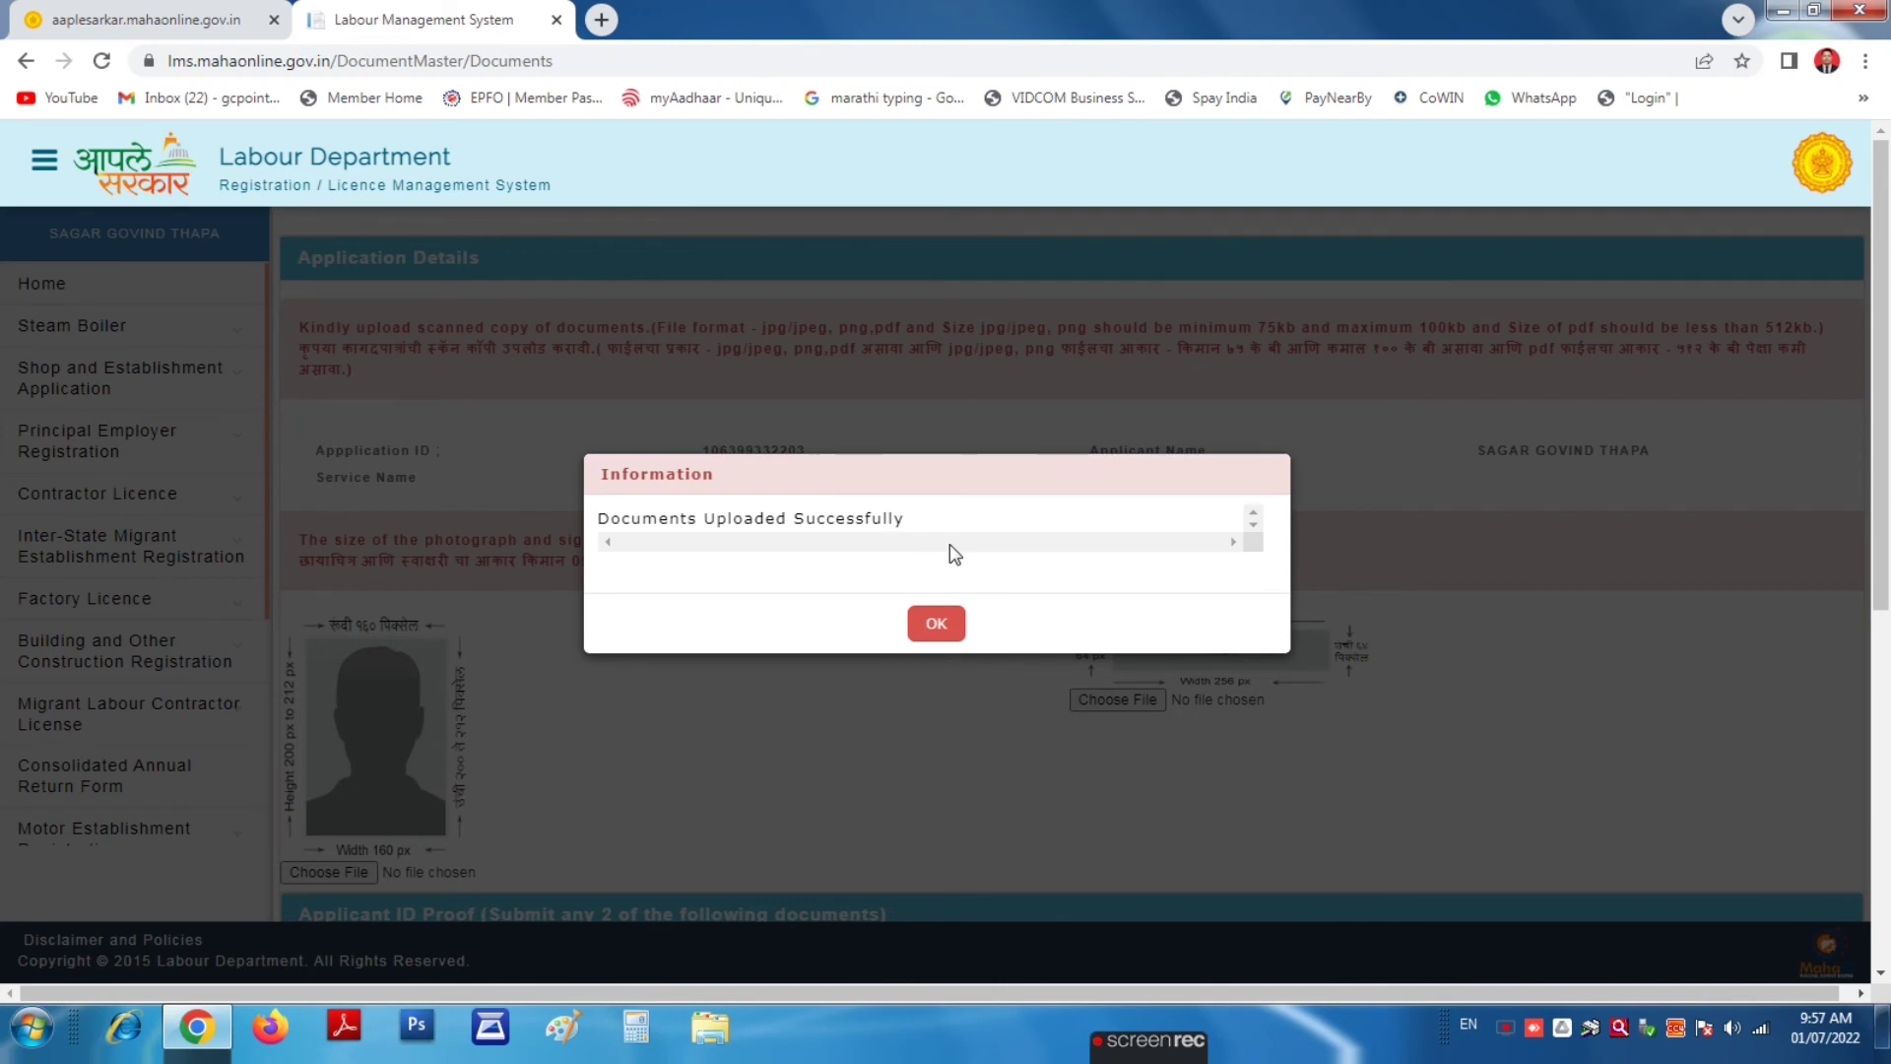
click(937, 624)
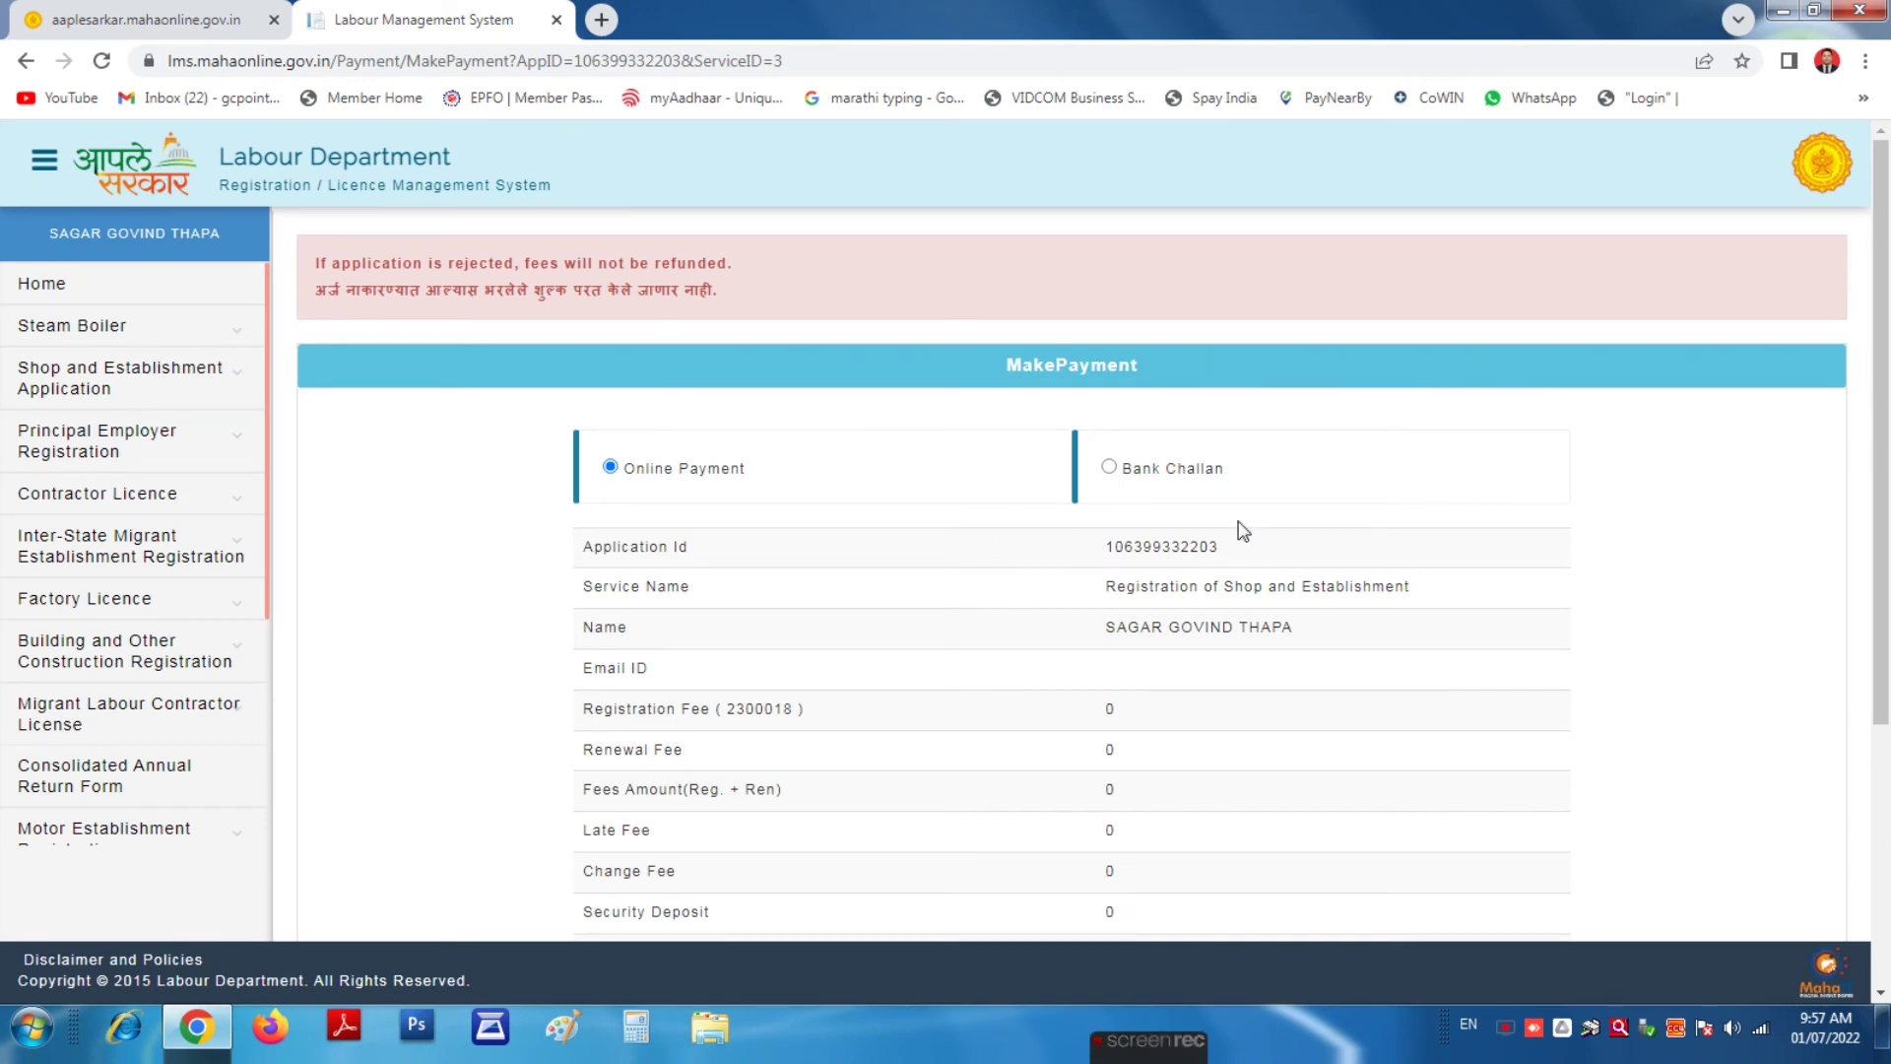
- Try bank challan as the payment method, then switch back to Online Payment
click(1108, 466)
scroll(1310, 592, down, 3)
scroll(1338, 700, down, 2)
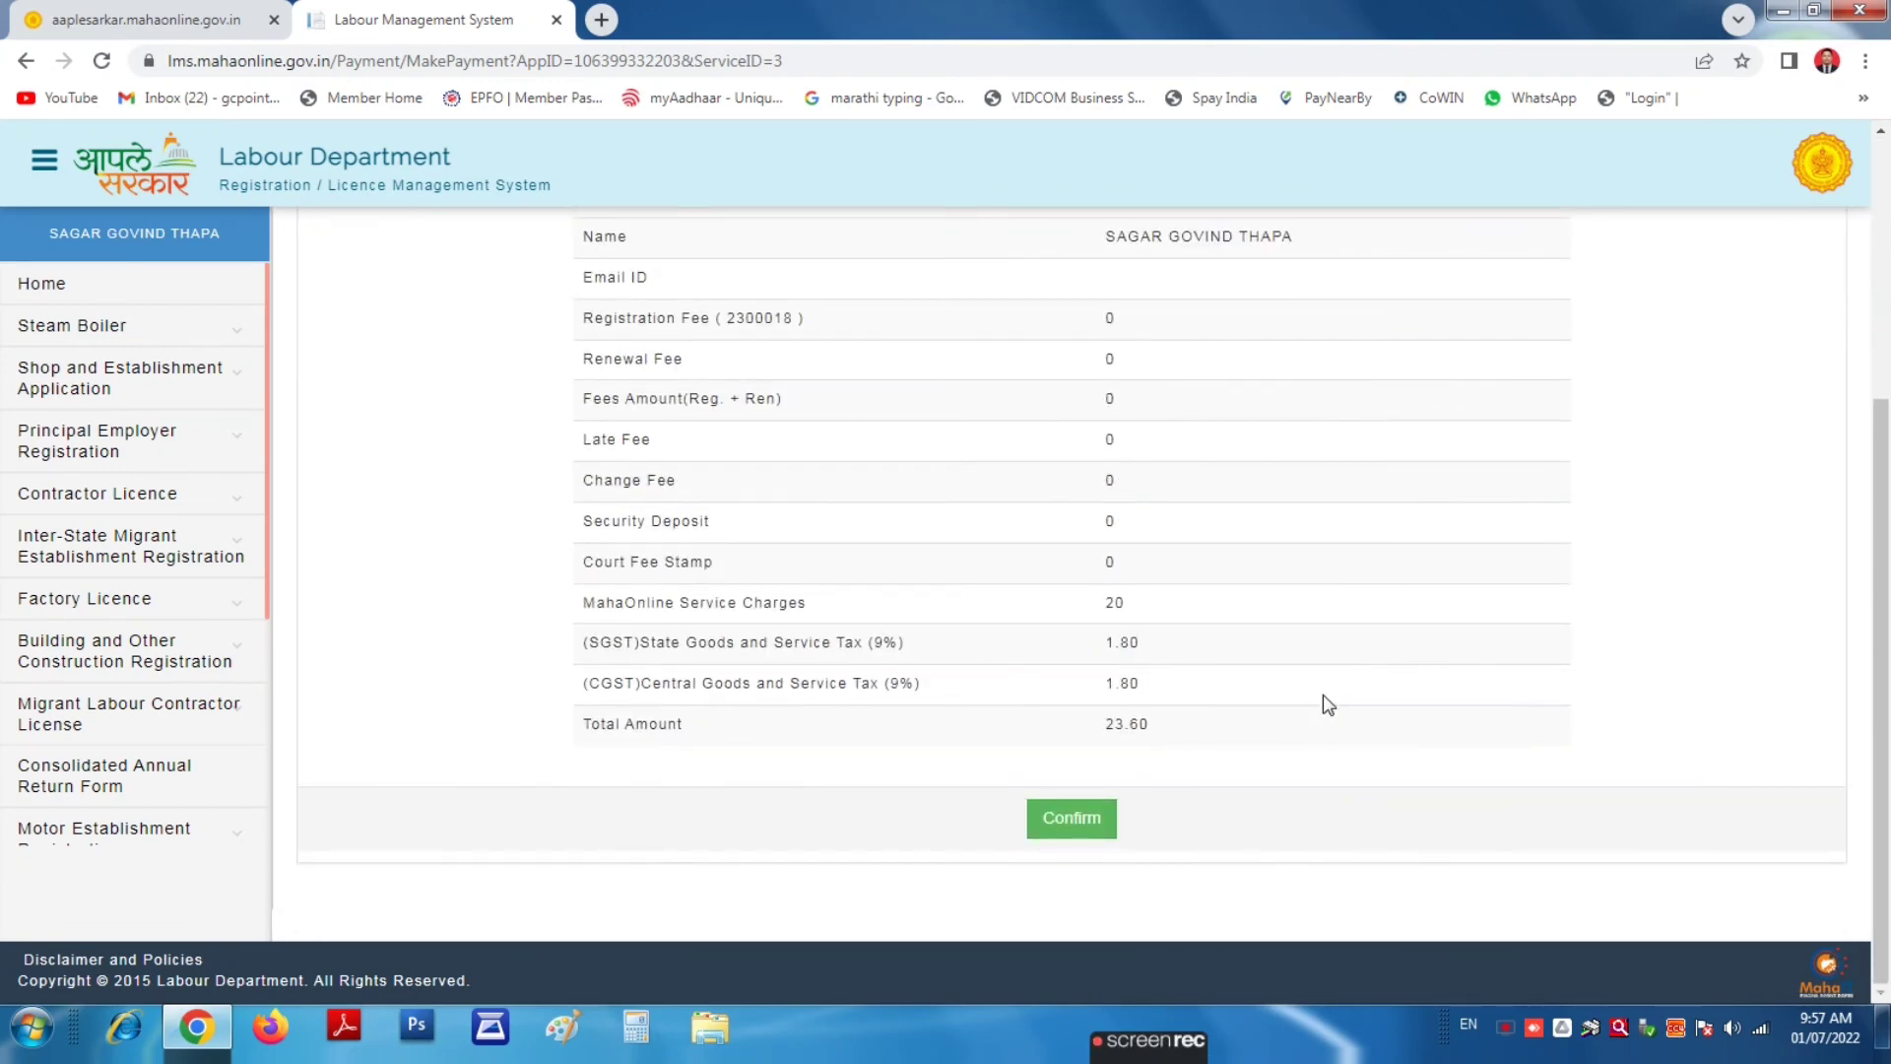
scroll(1325, 701, up, 5)
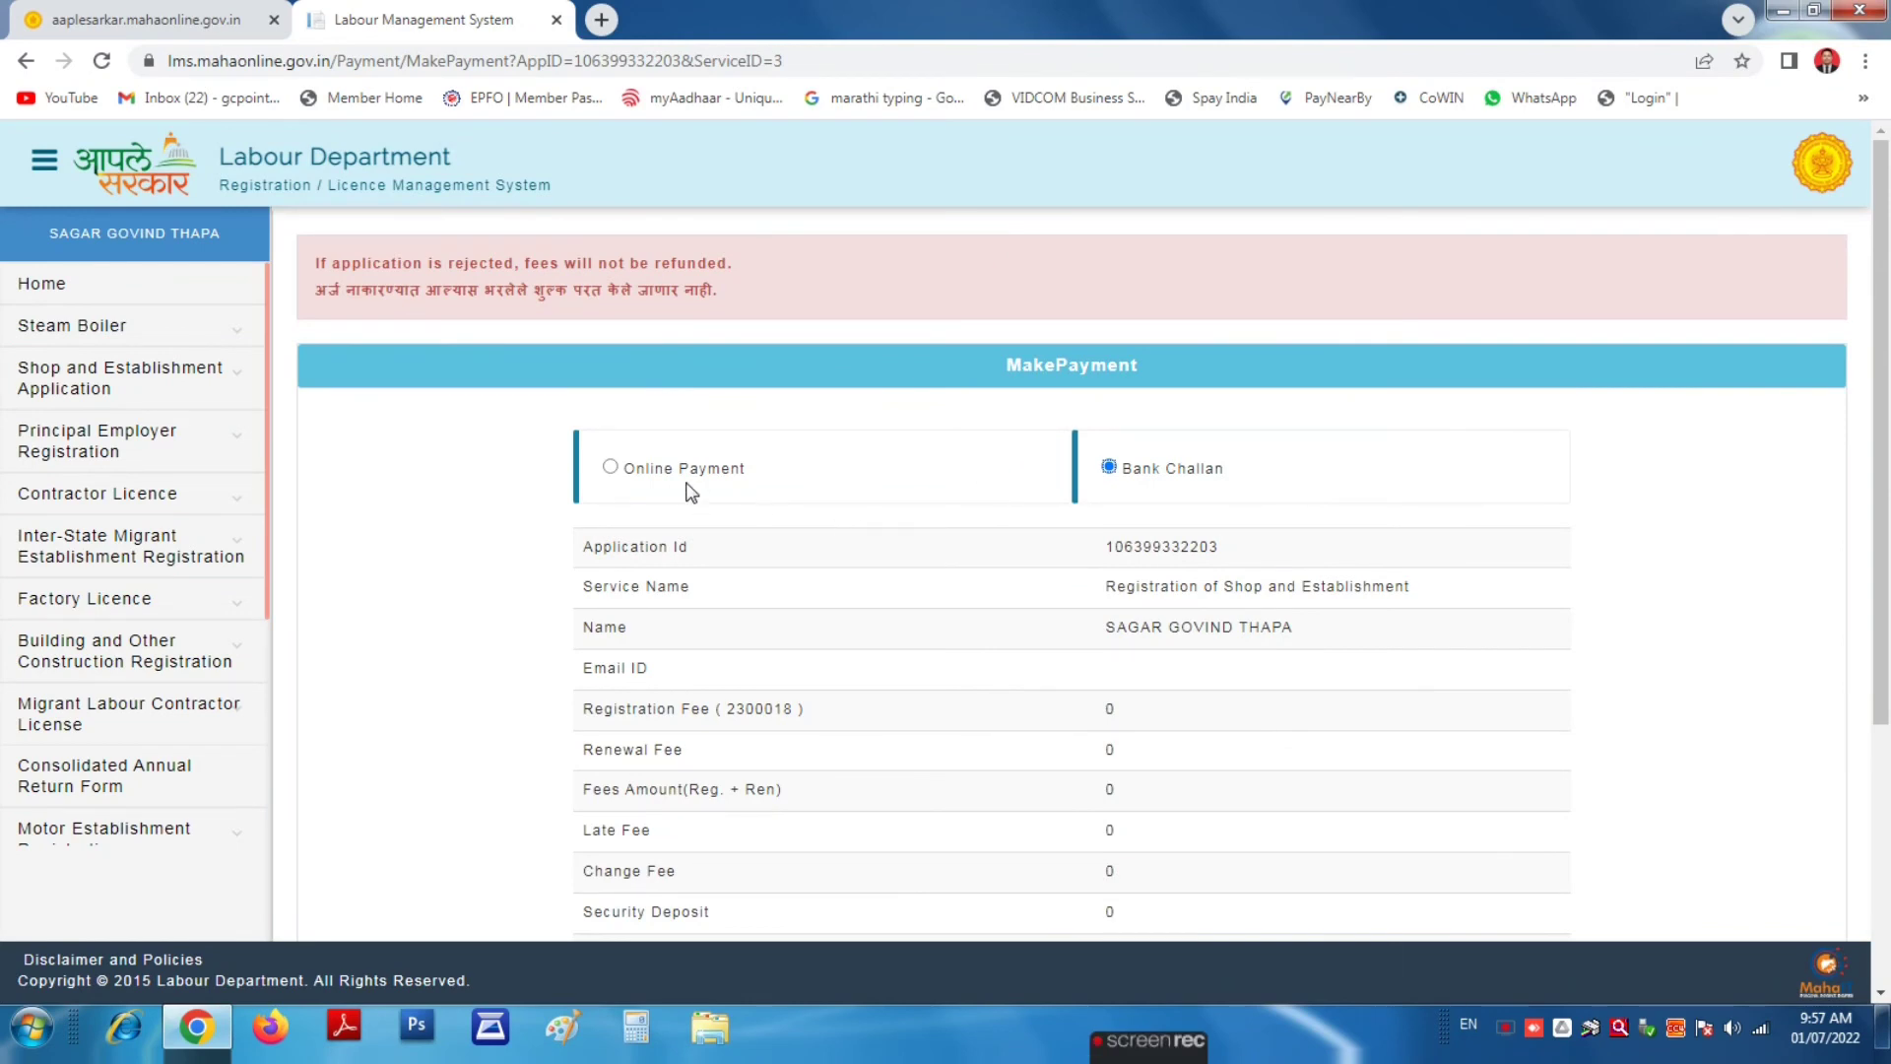
click(611, 467)
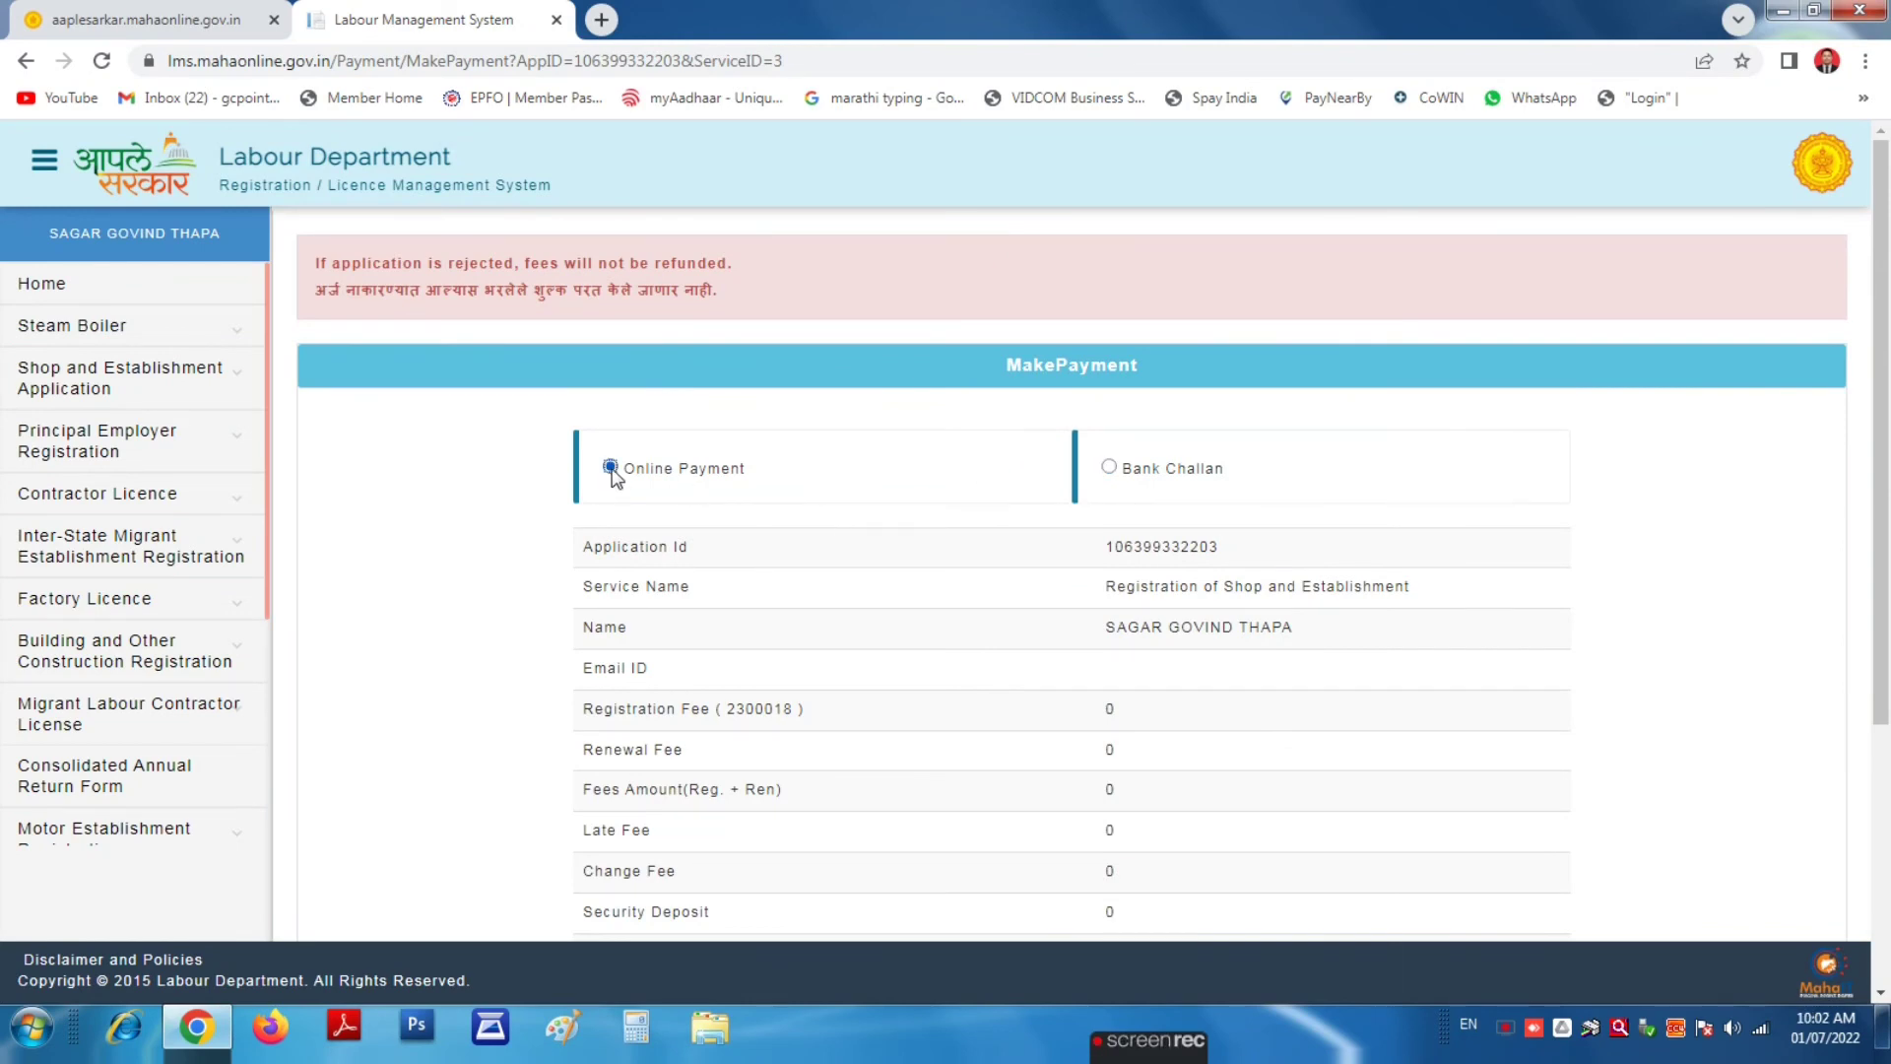
- Point out the fee breakdown (service charge 20, SGST and CGST) and confirm paying 23.60 online
scroll(853, 655, down, 4)
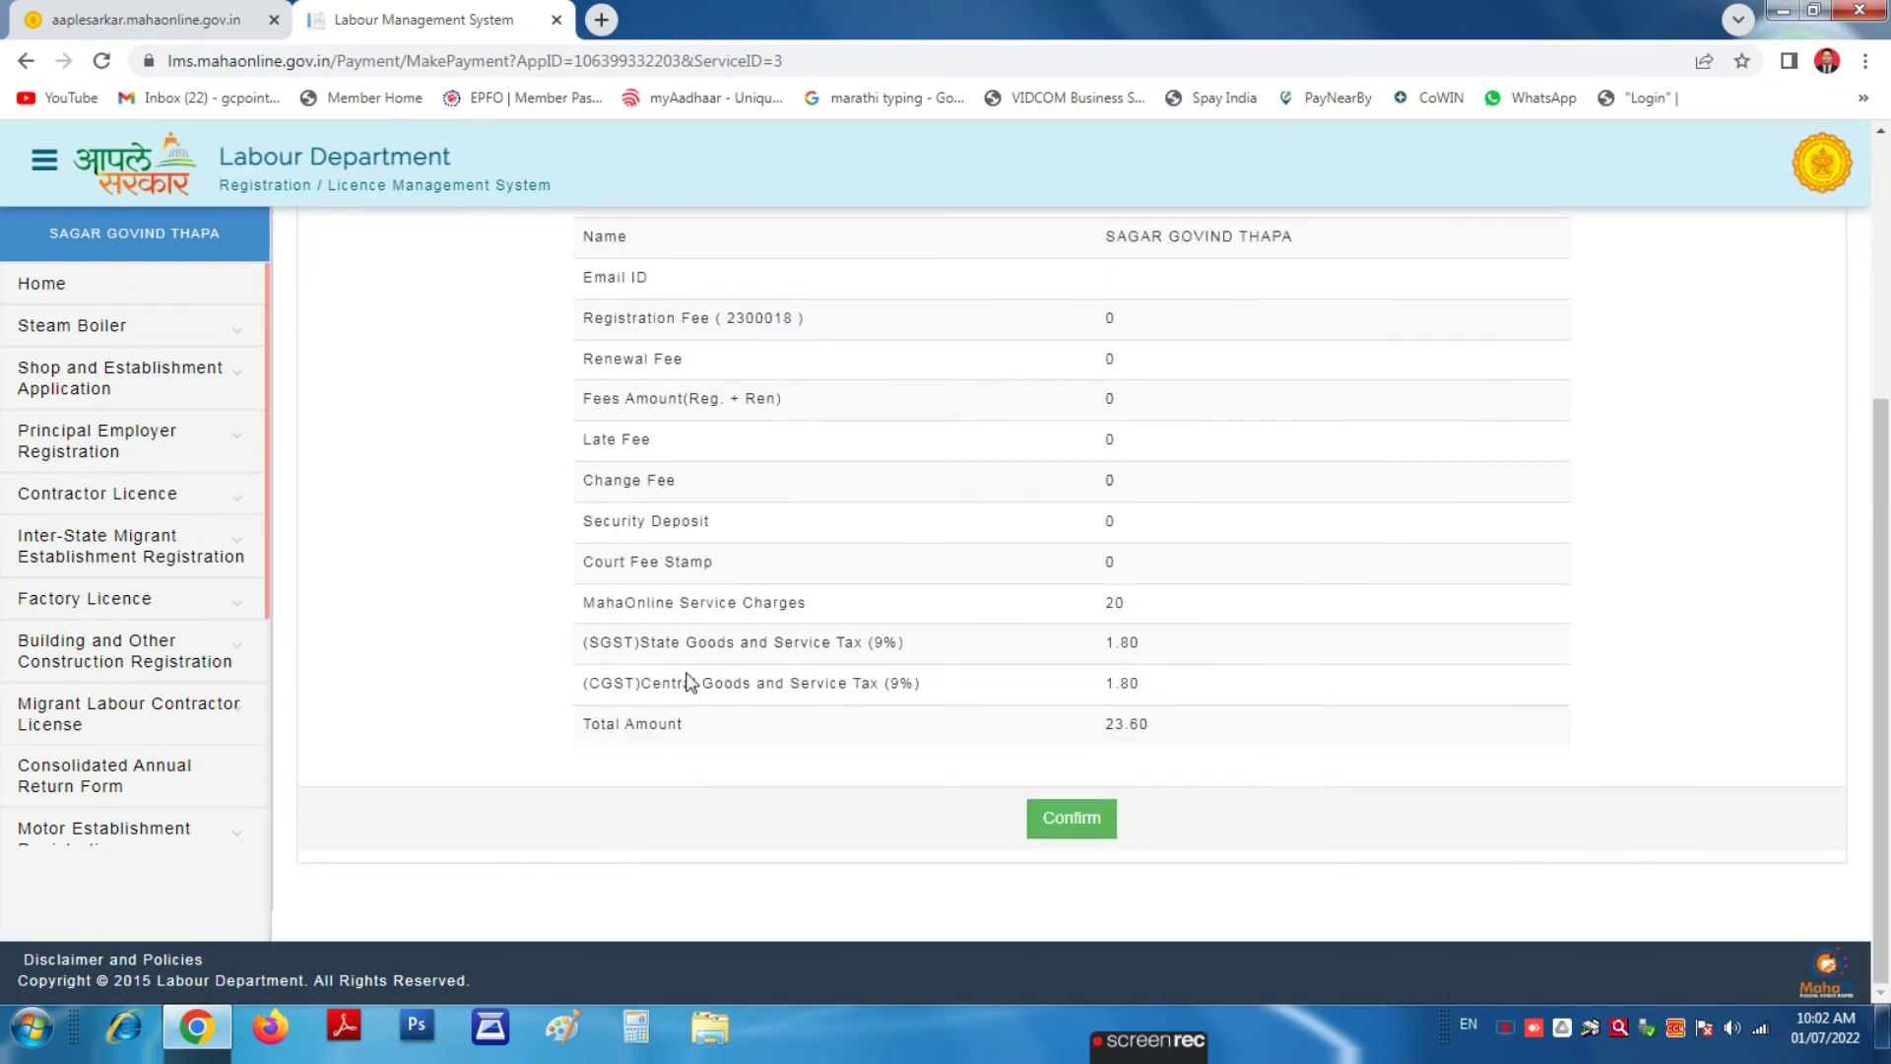
drag(577, 608, 849, 608)
click(851, 608)
double_click(1130, 607)
drag(589, 642, 707, 699)
click(710, 701)
click(1072, 821)
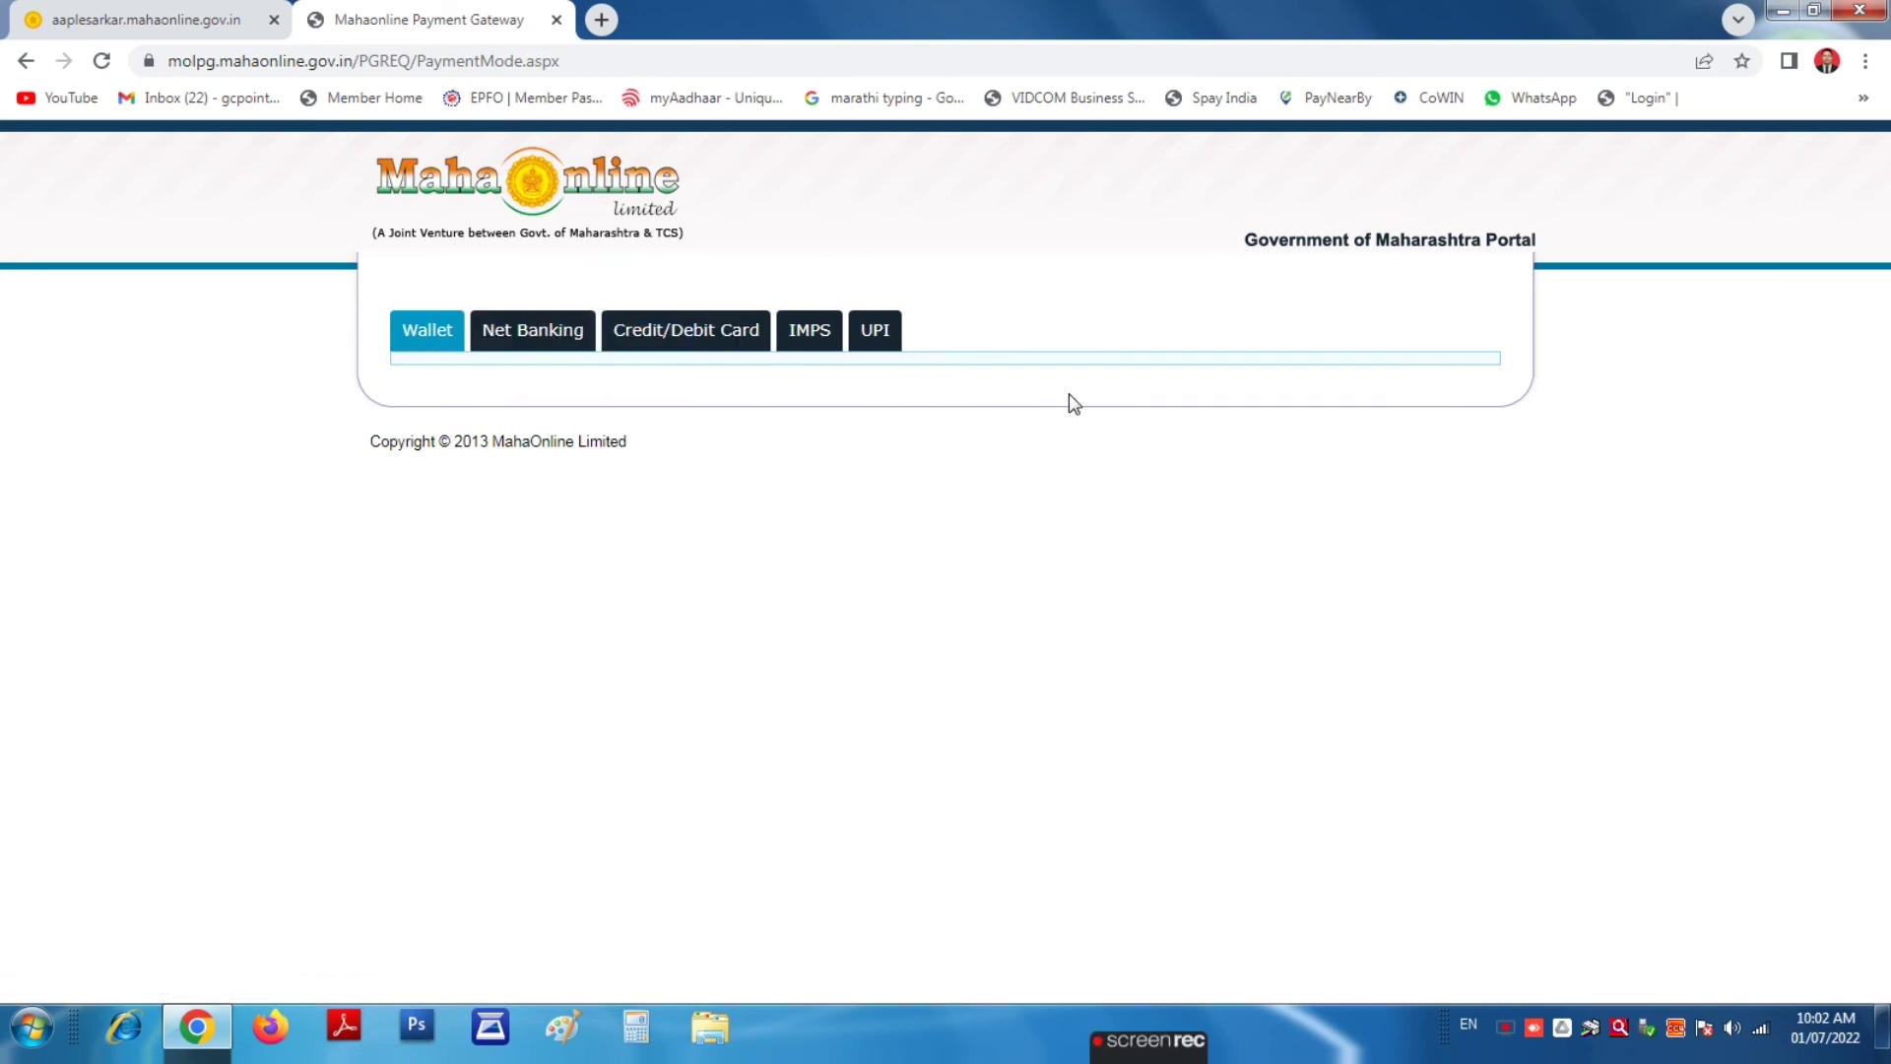
- Pay the 23.60 fee by Net Banking via Pay Gov India (All banks) and proceed to BillDesk
click(523, 336)
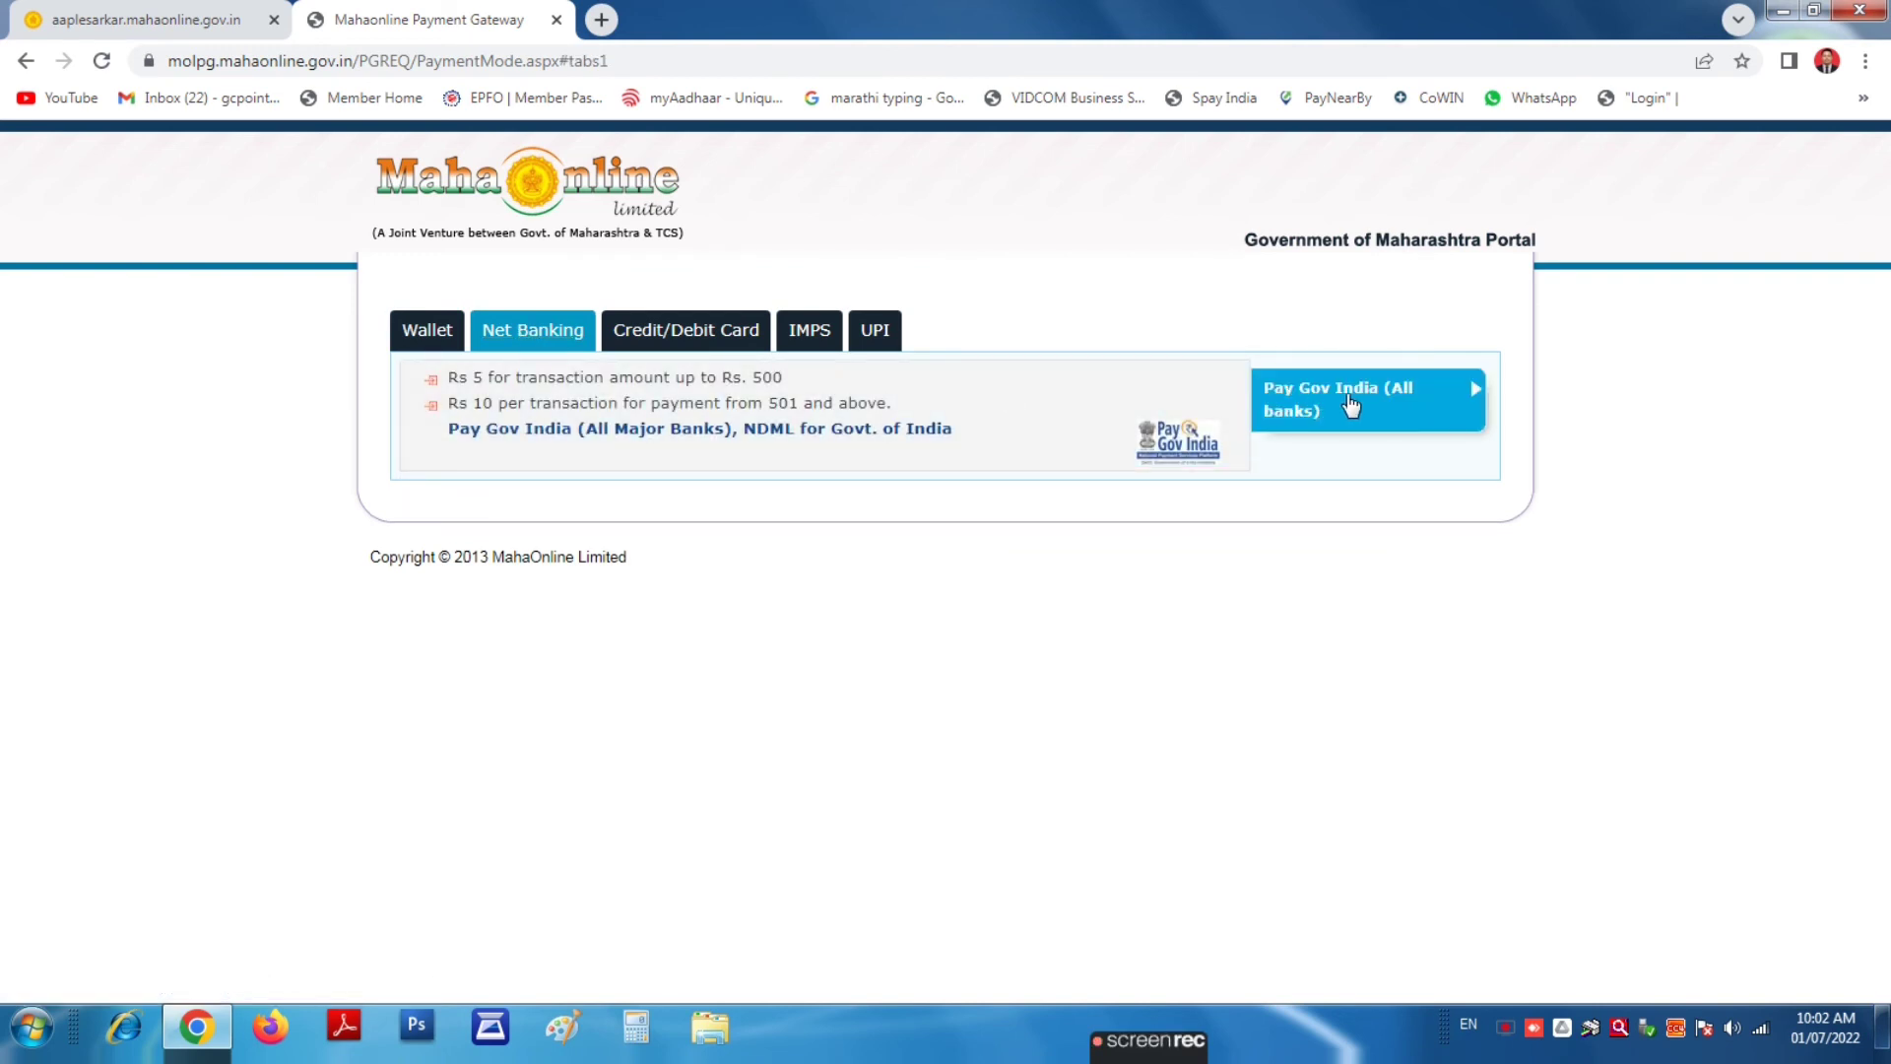
click(1471, 409)
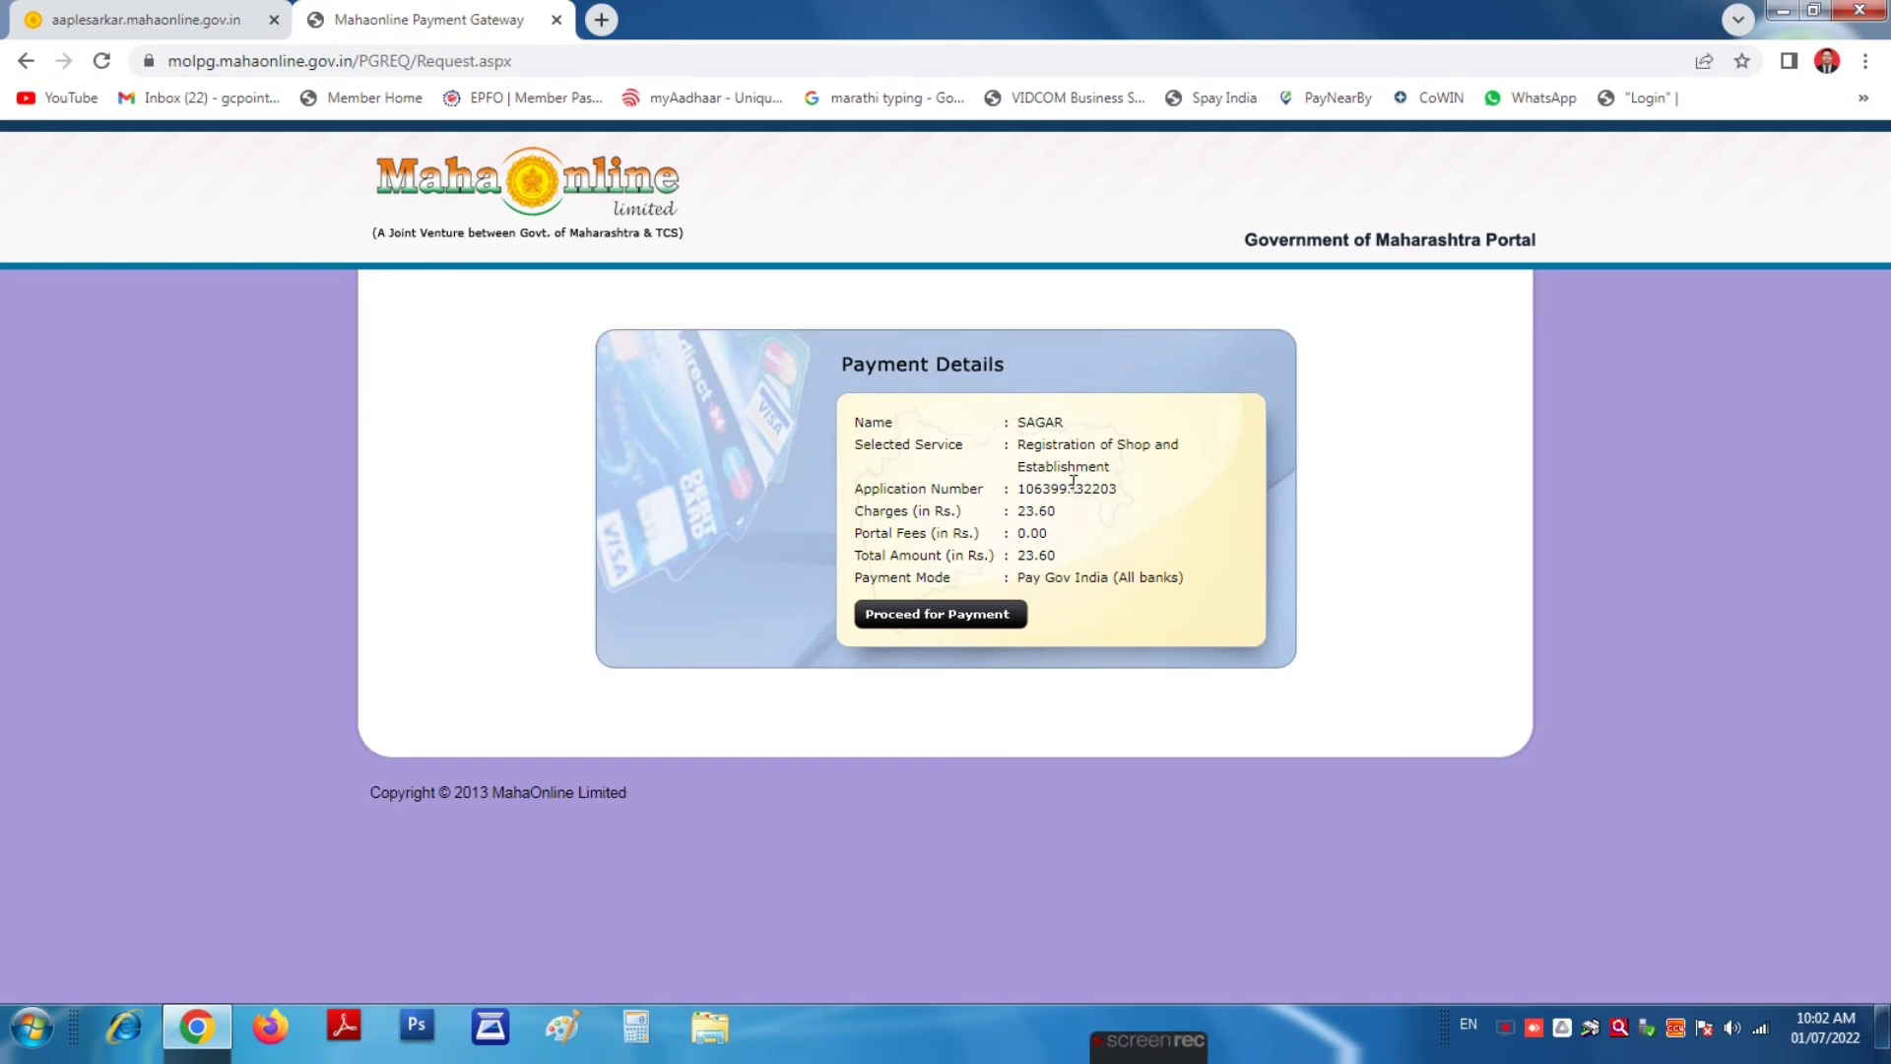
drag(1111, 467, 869, 436)
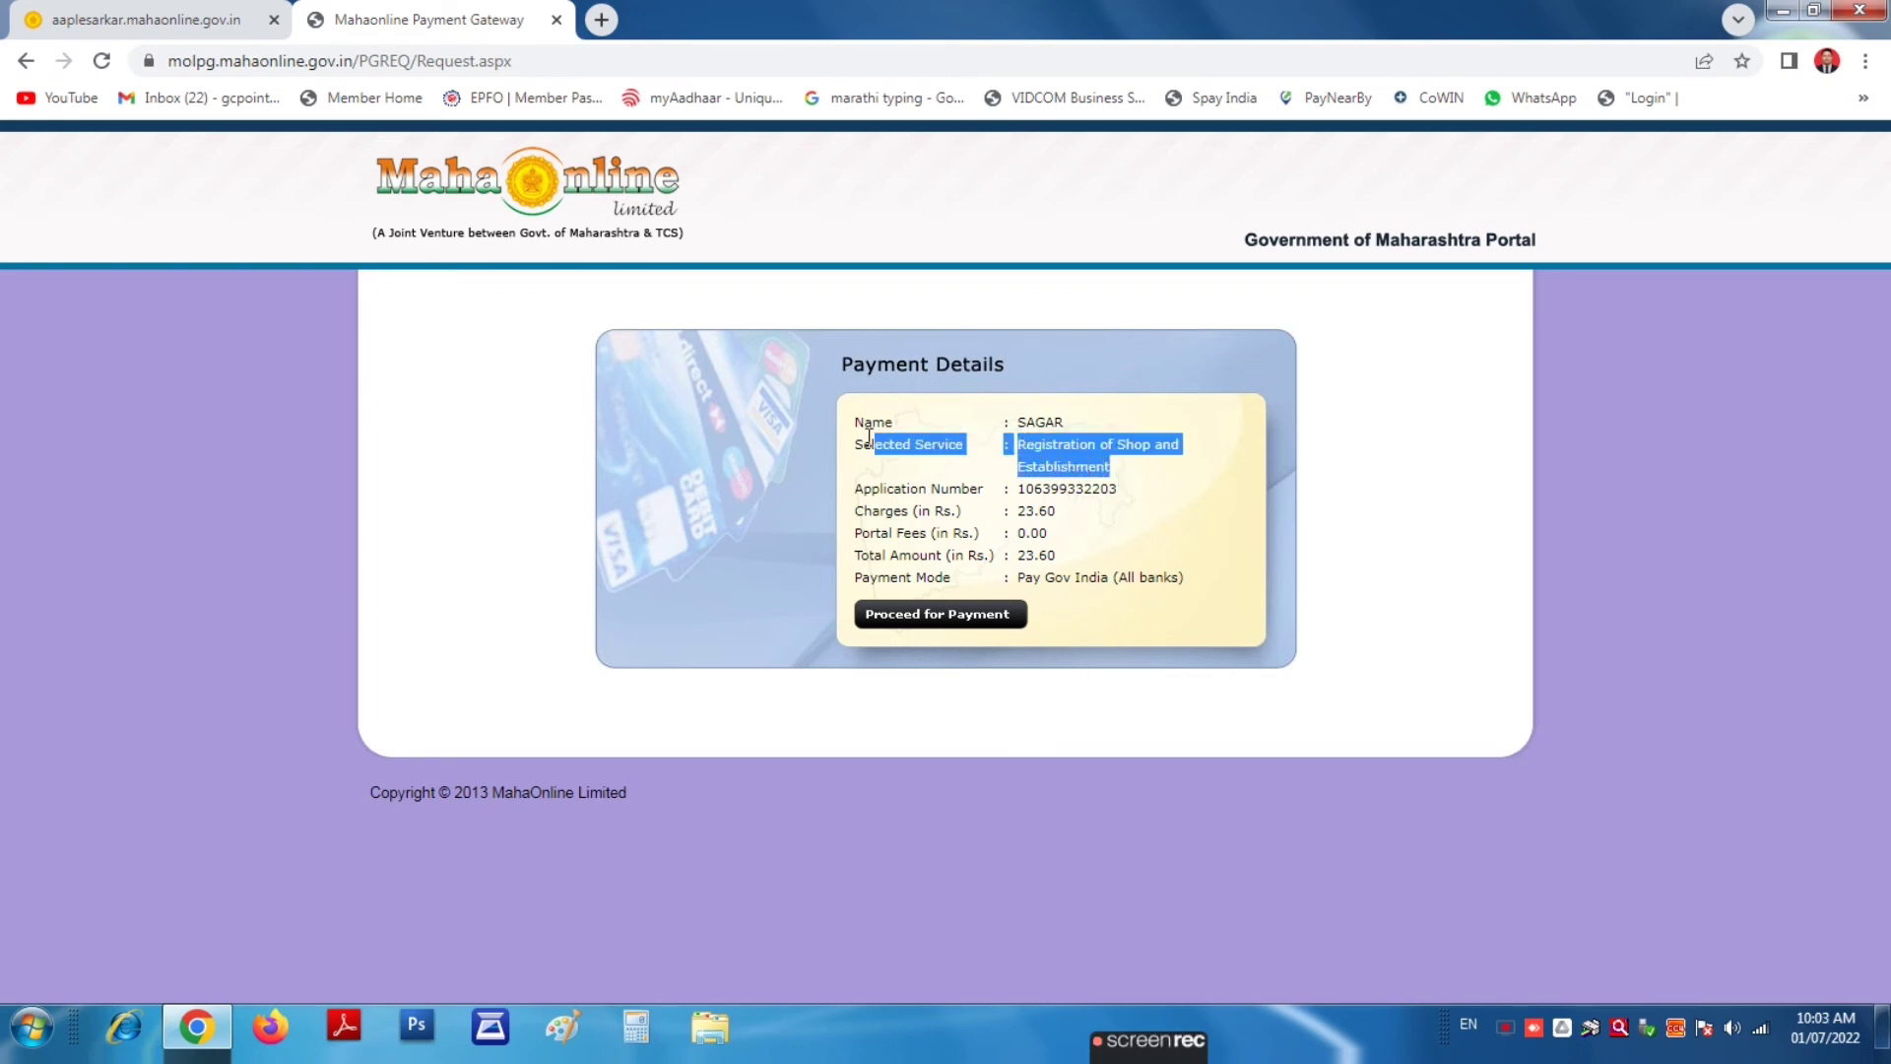
click(1263, 510)
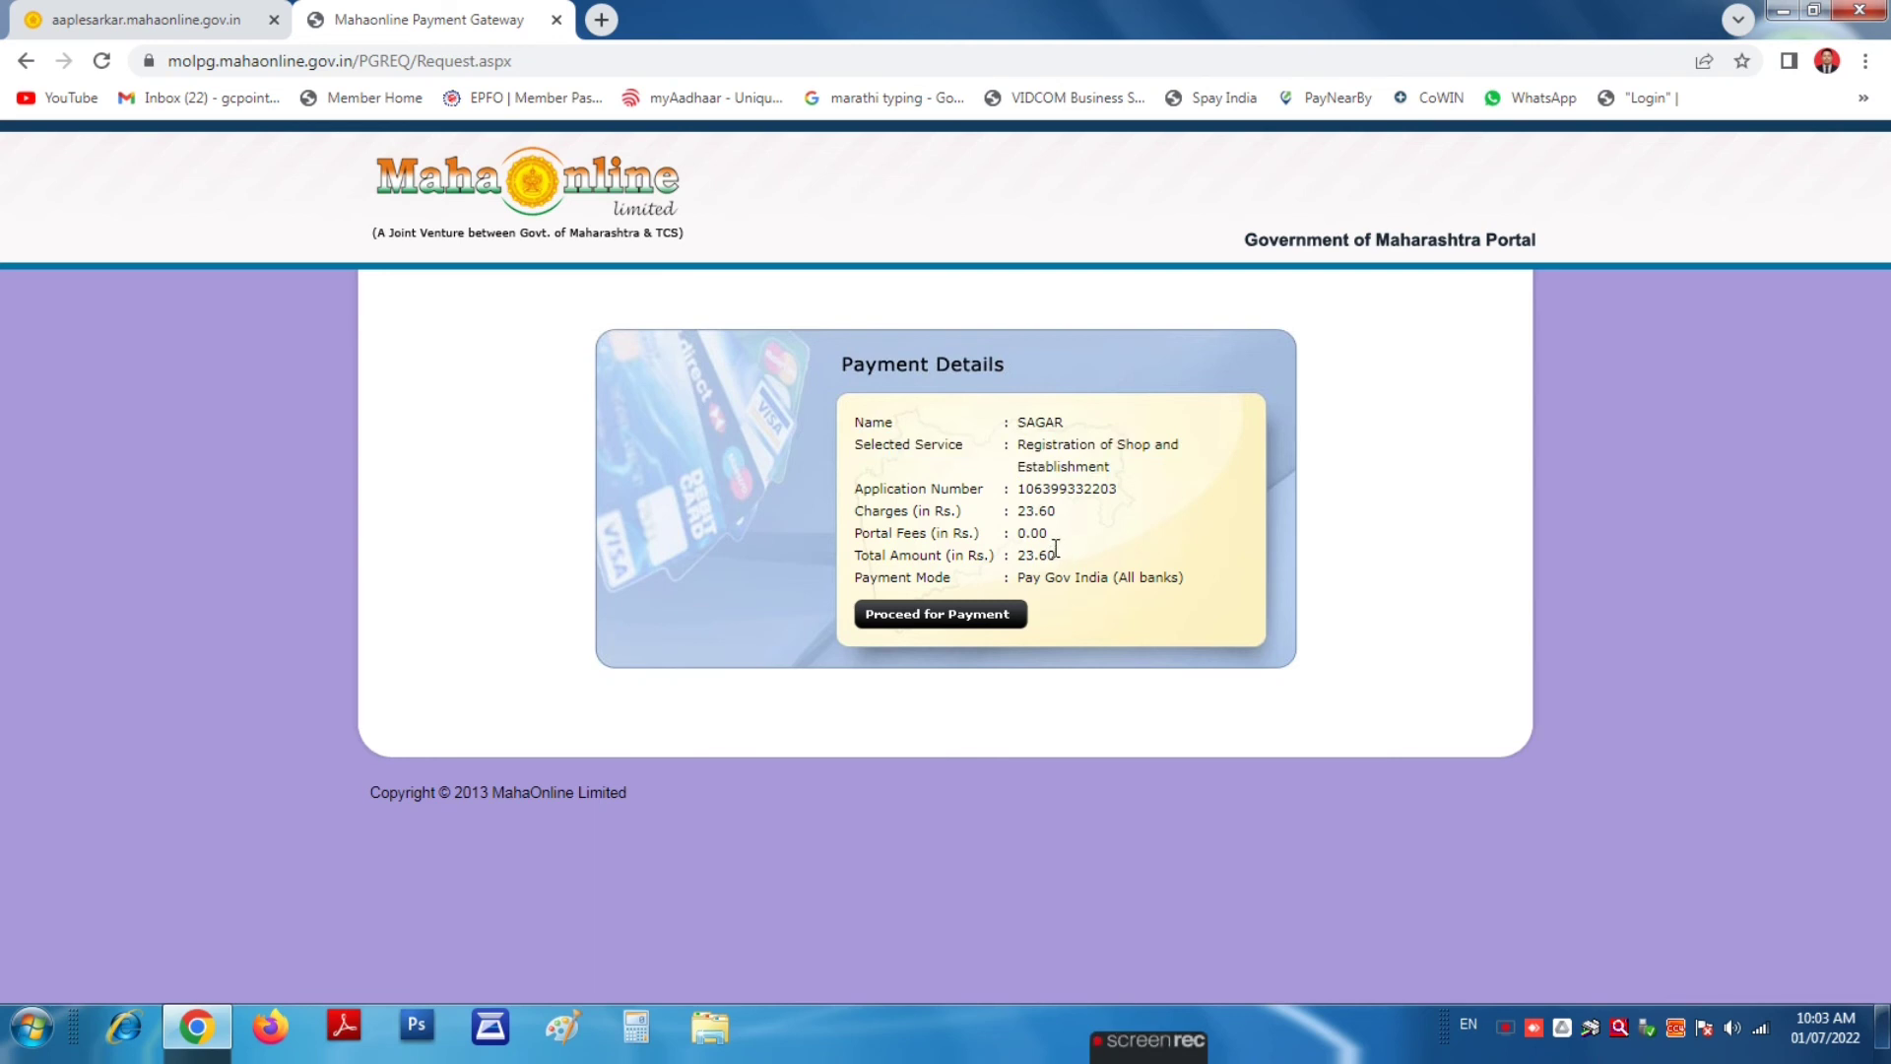
click(936, 616)
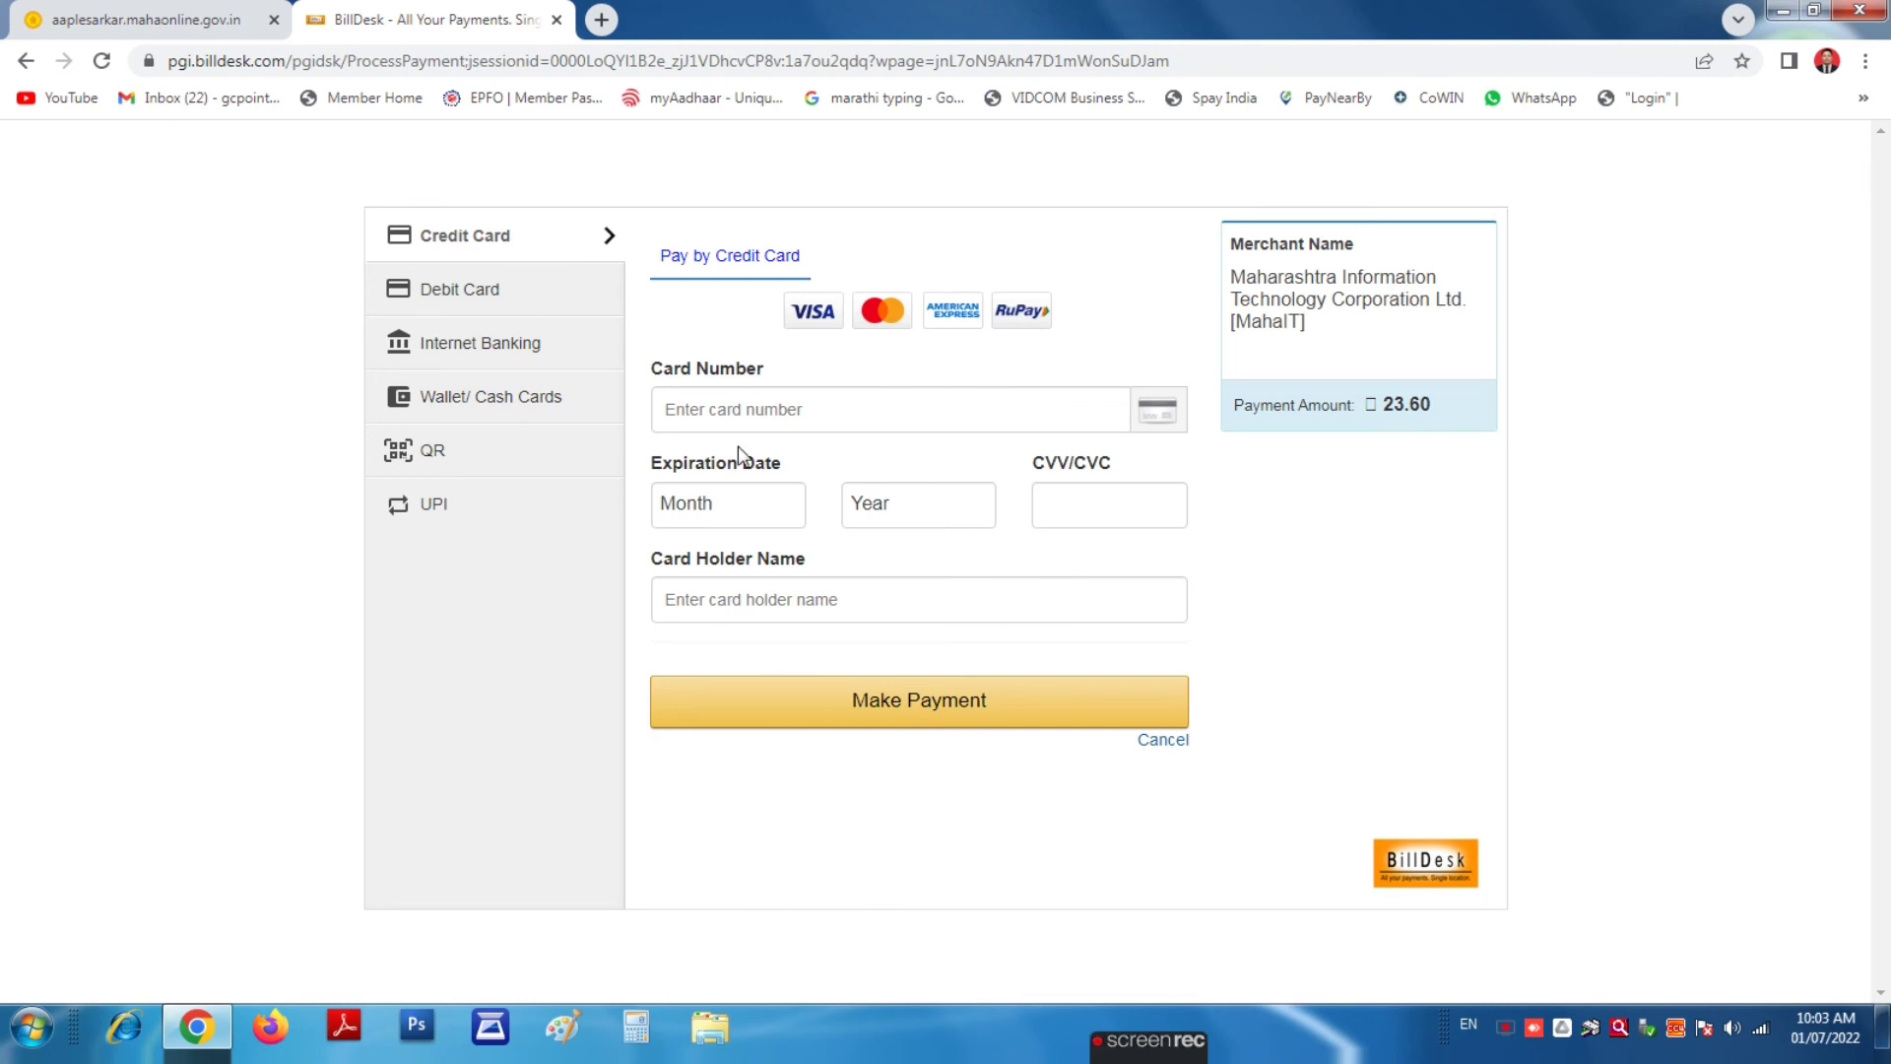
- Pay the 23.60 fee by RuPay debit card, accepting the convenience fee and submitting the OTP
click(480, 293)
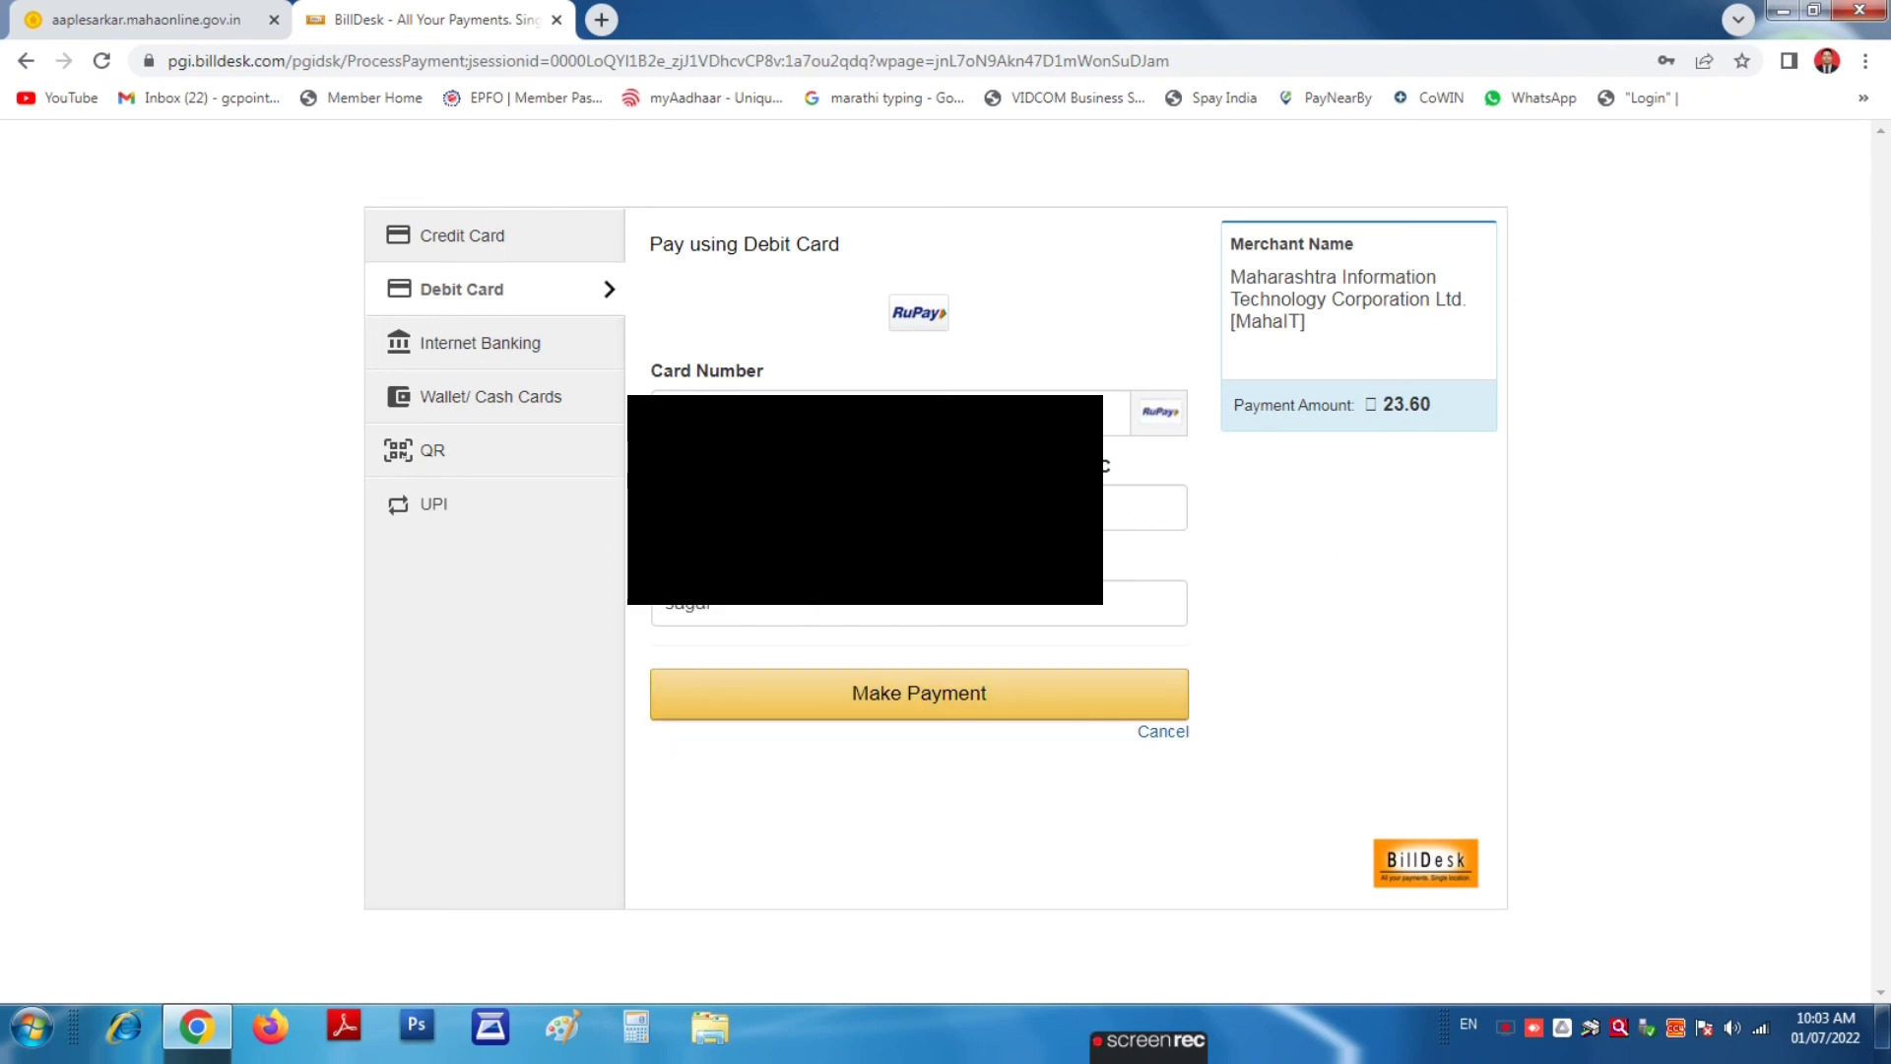
click(939, 695)
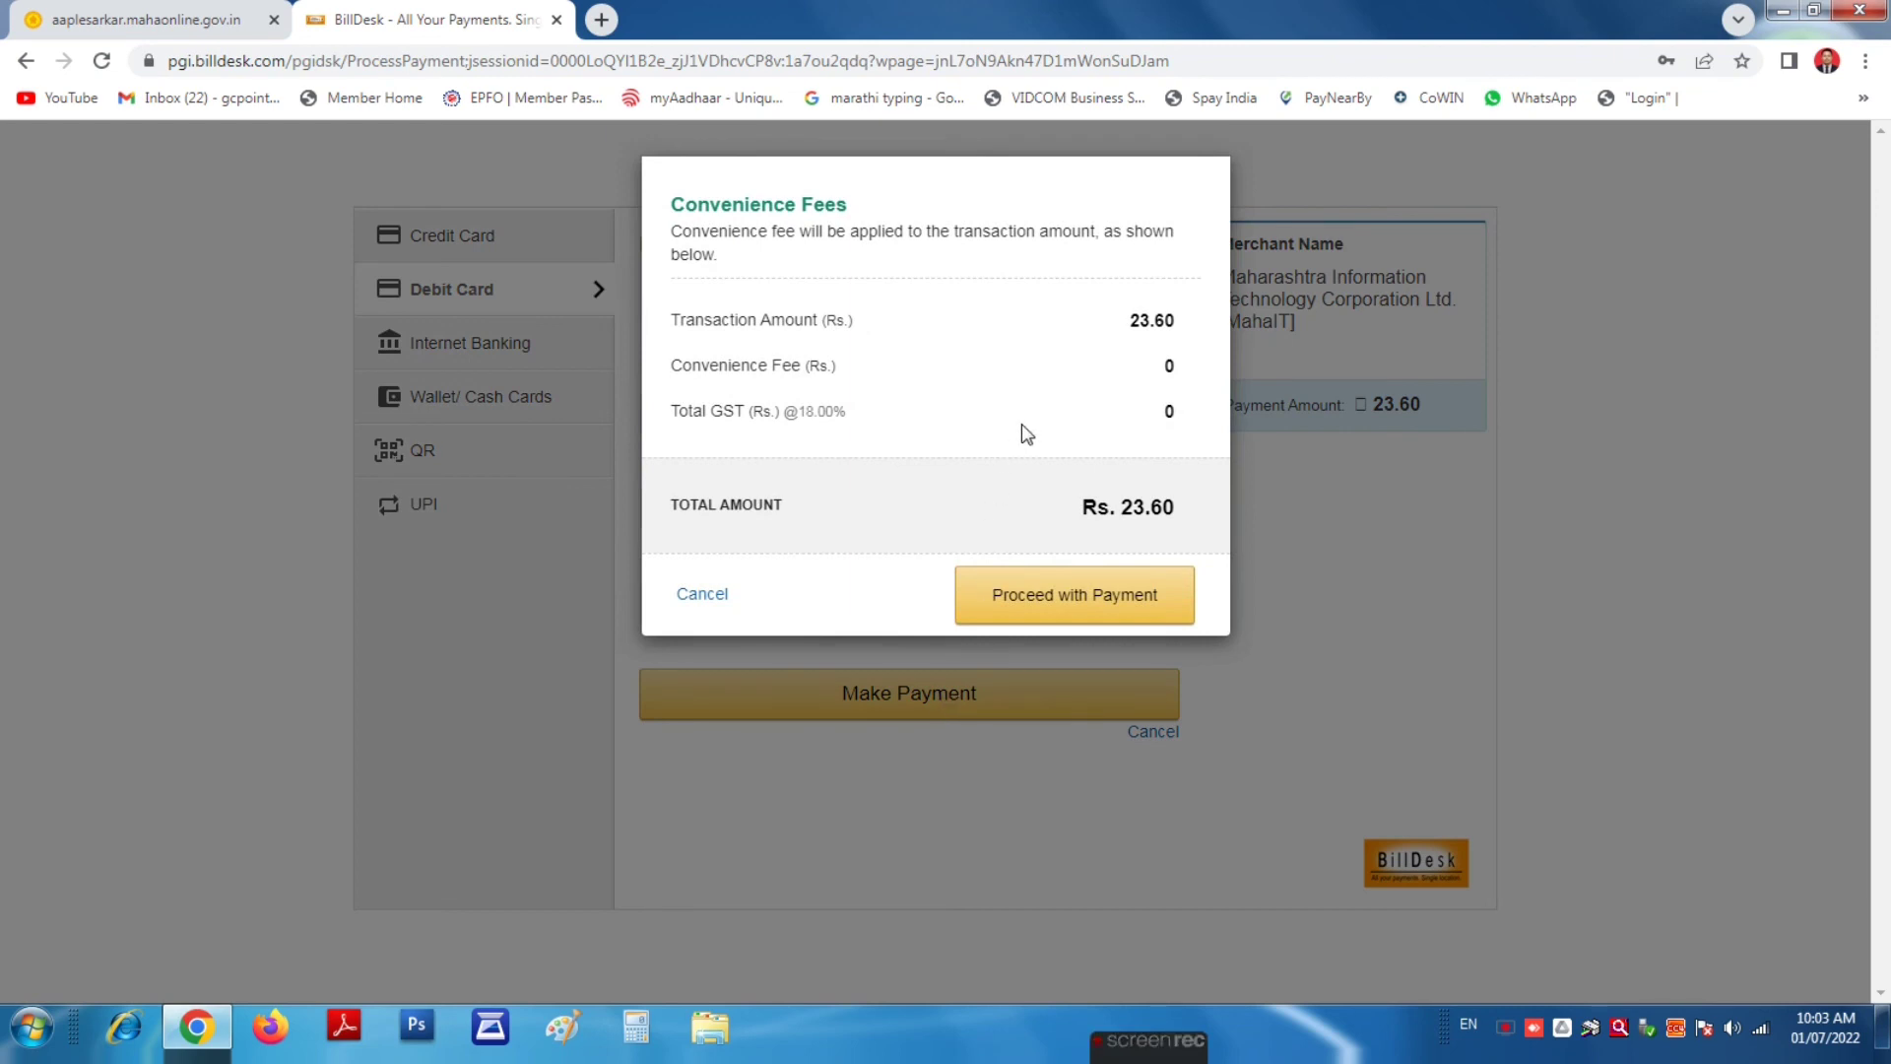
click(1103, 610)
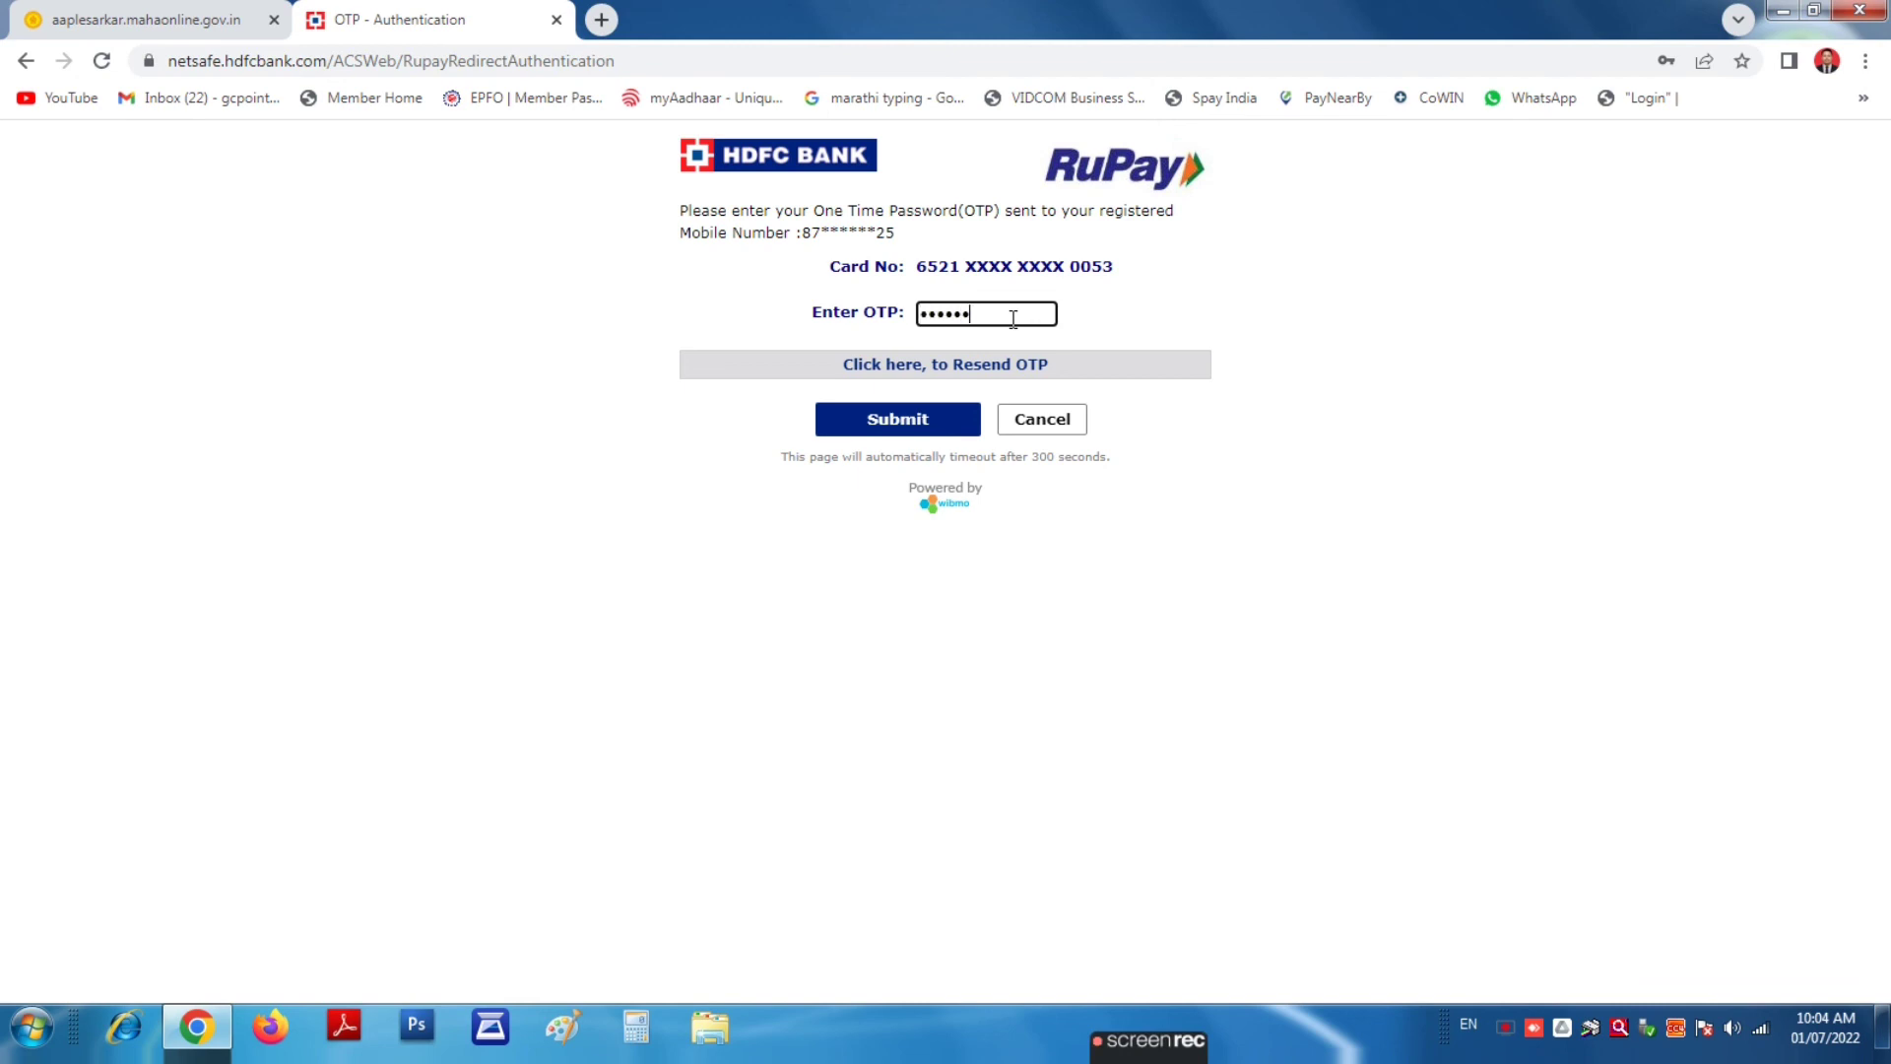
click(948, 423)
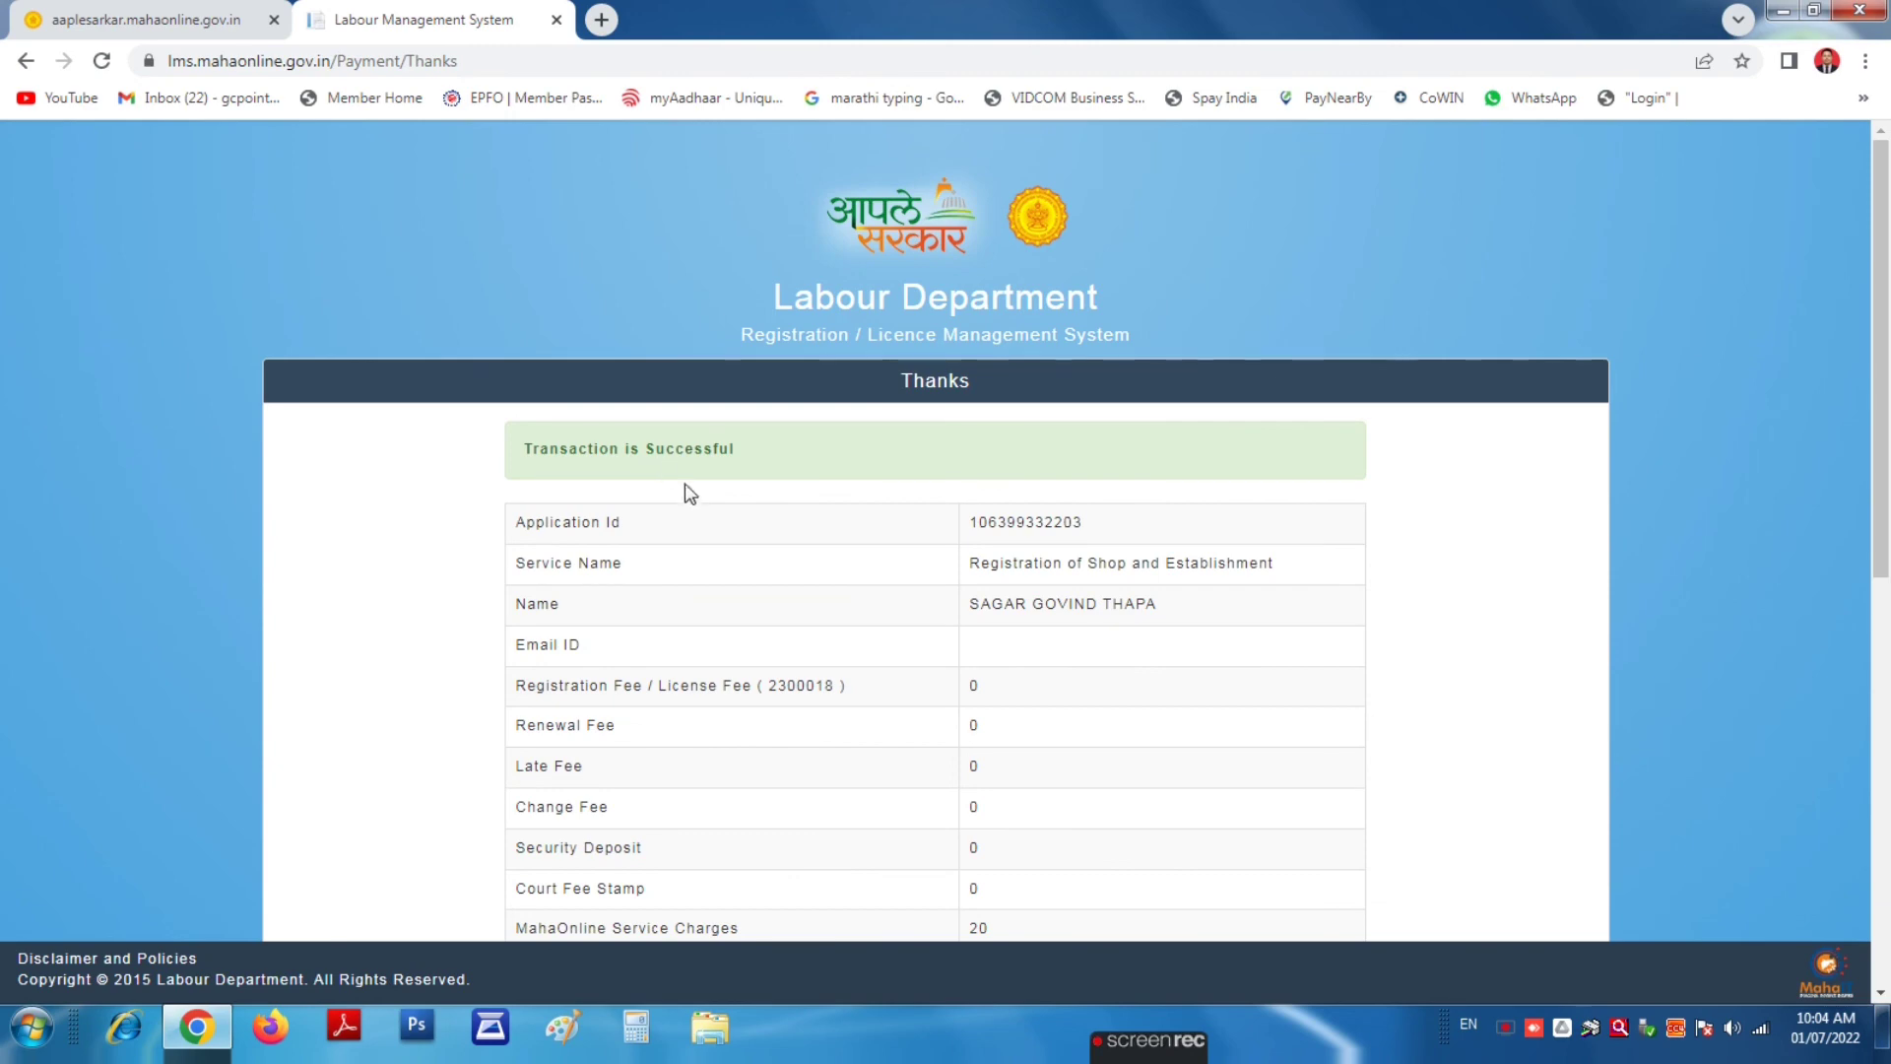
- Review the Transaction Successful Thanks page and go Back to the Shop and Establishment Report
scroll(695, 557, down, 7)
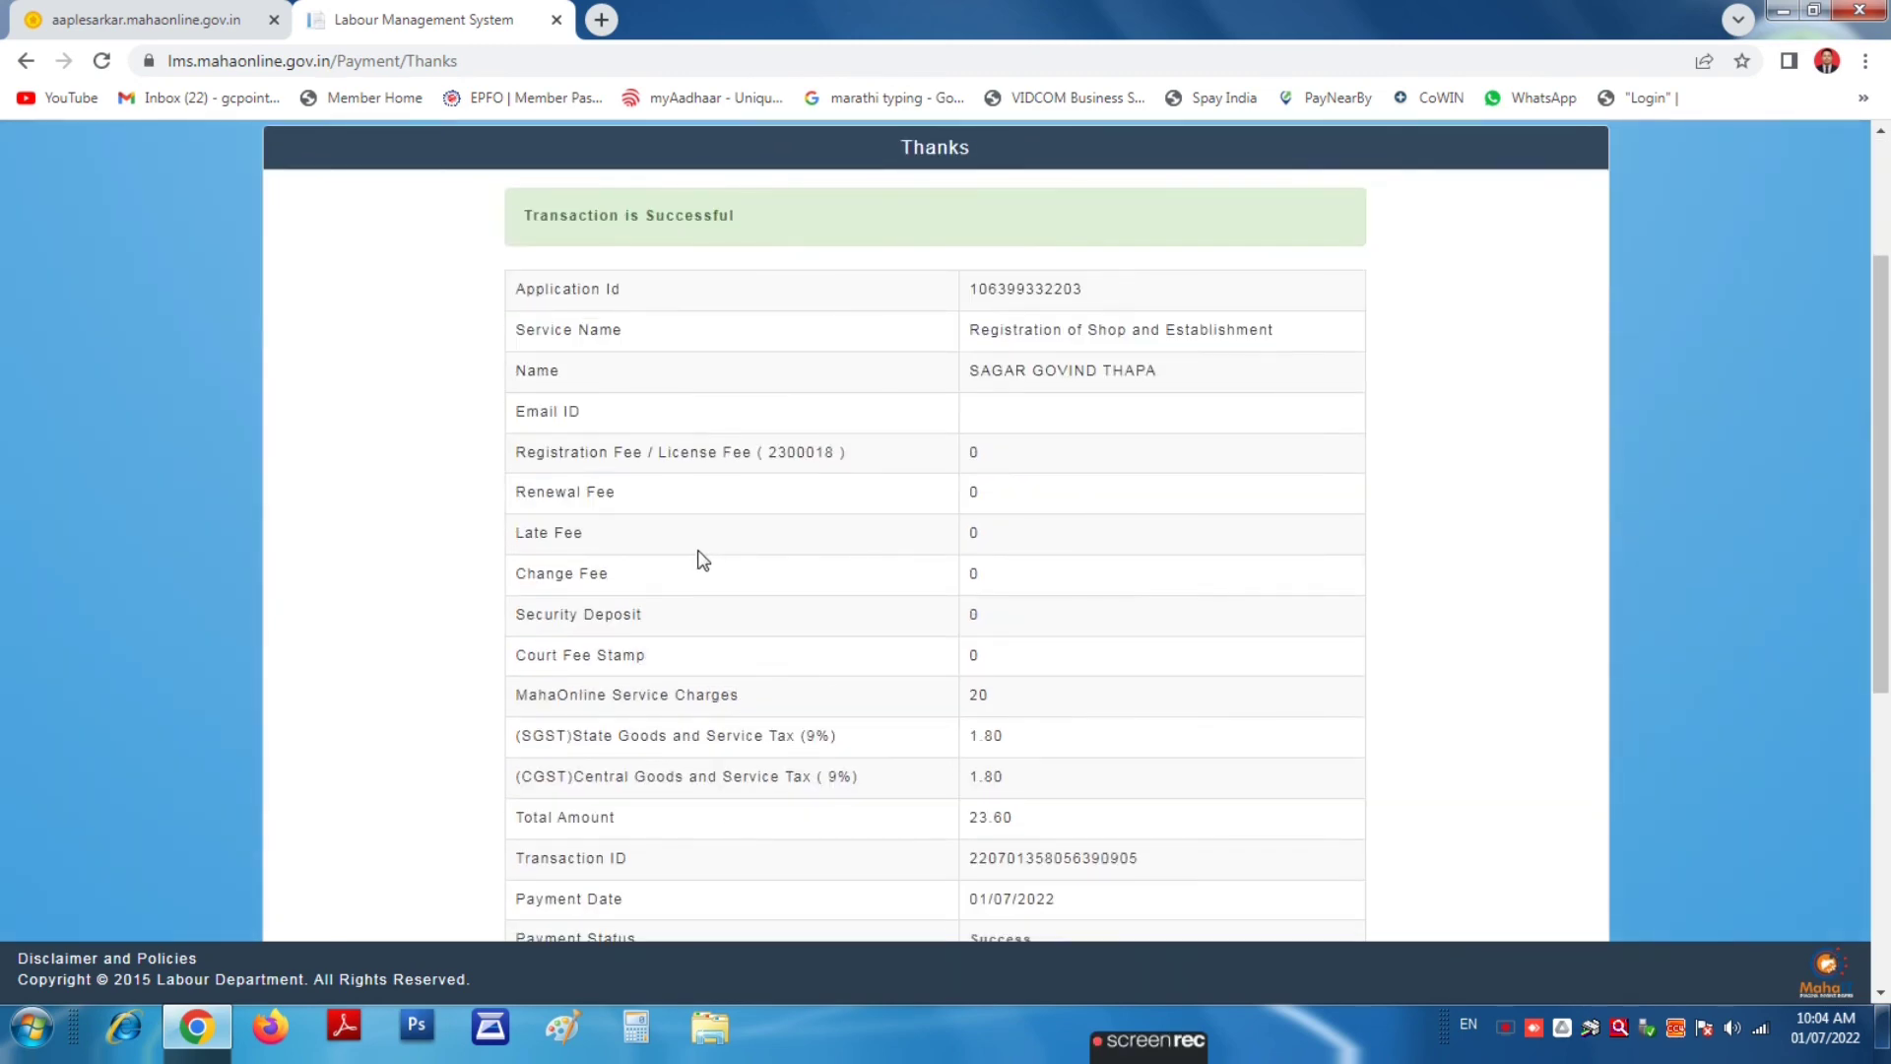
scroll(706, 559, down, 1)
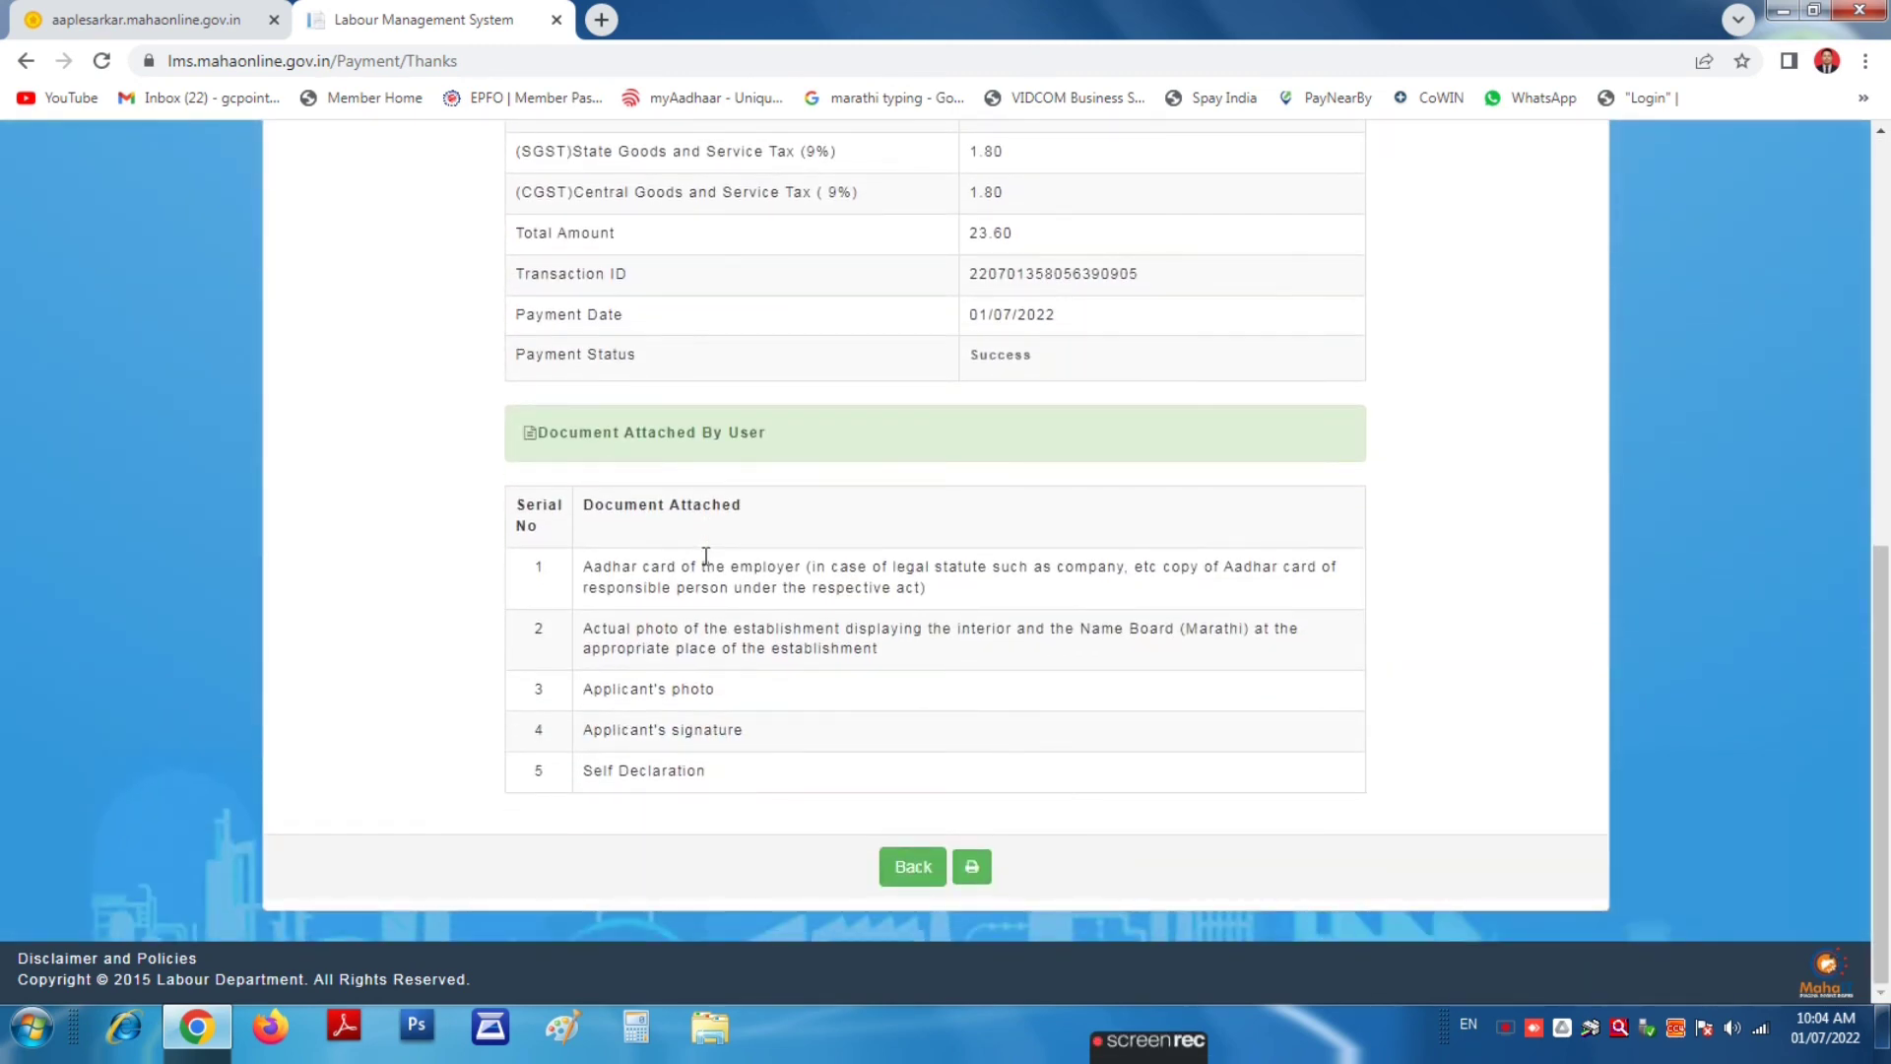
click(913, 869)
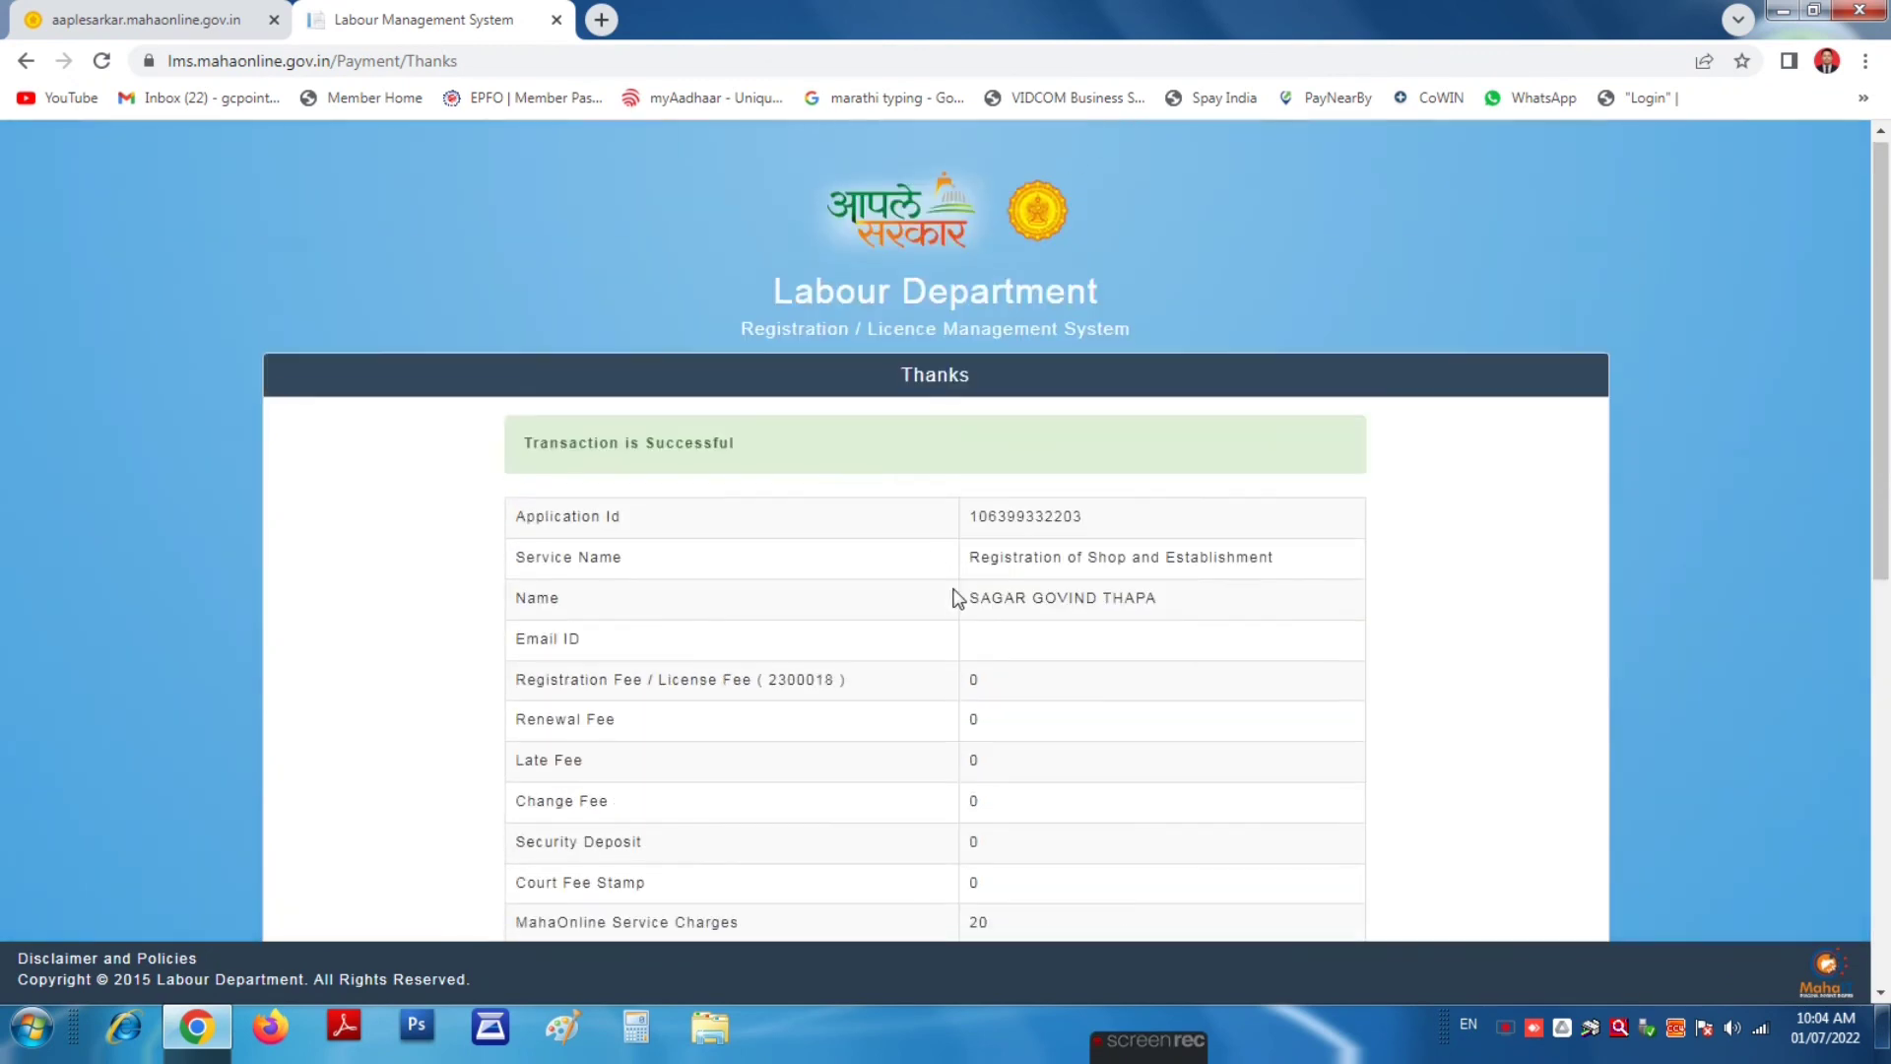
scroll(871, 631, down, 8)
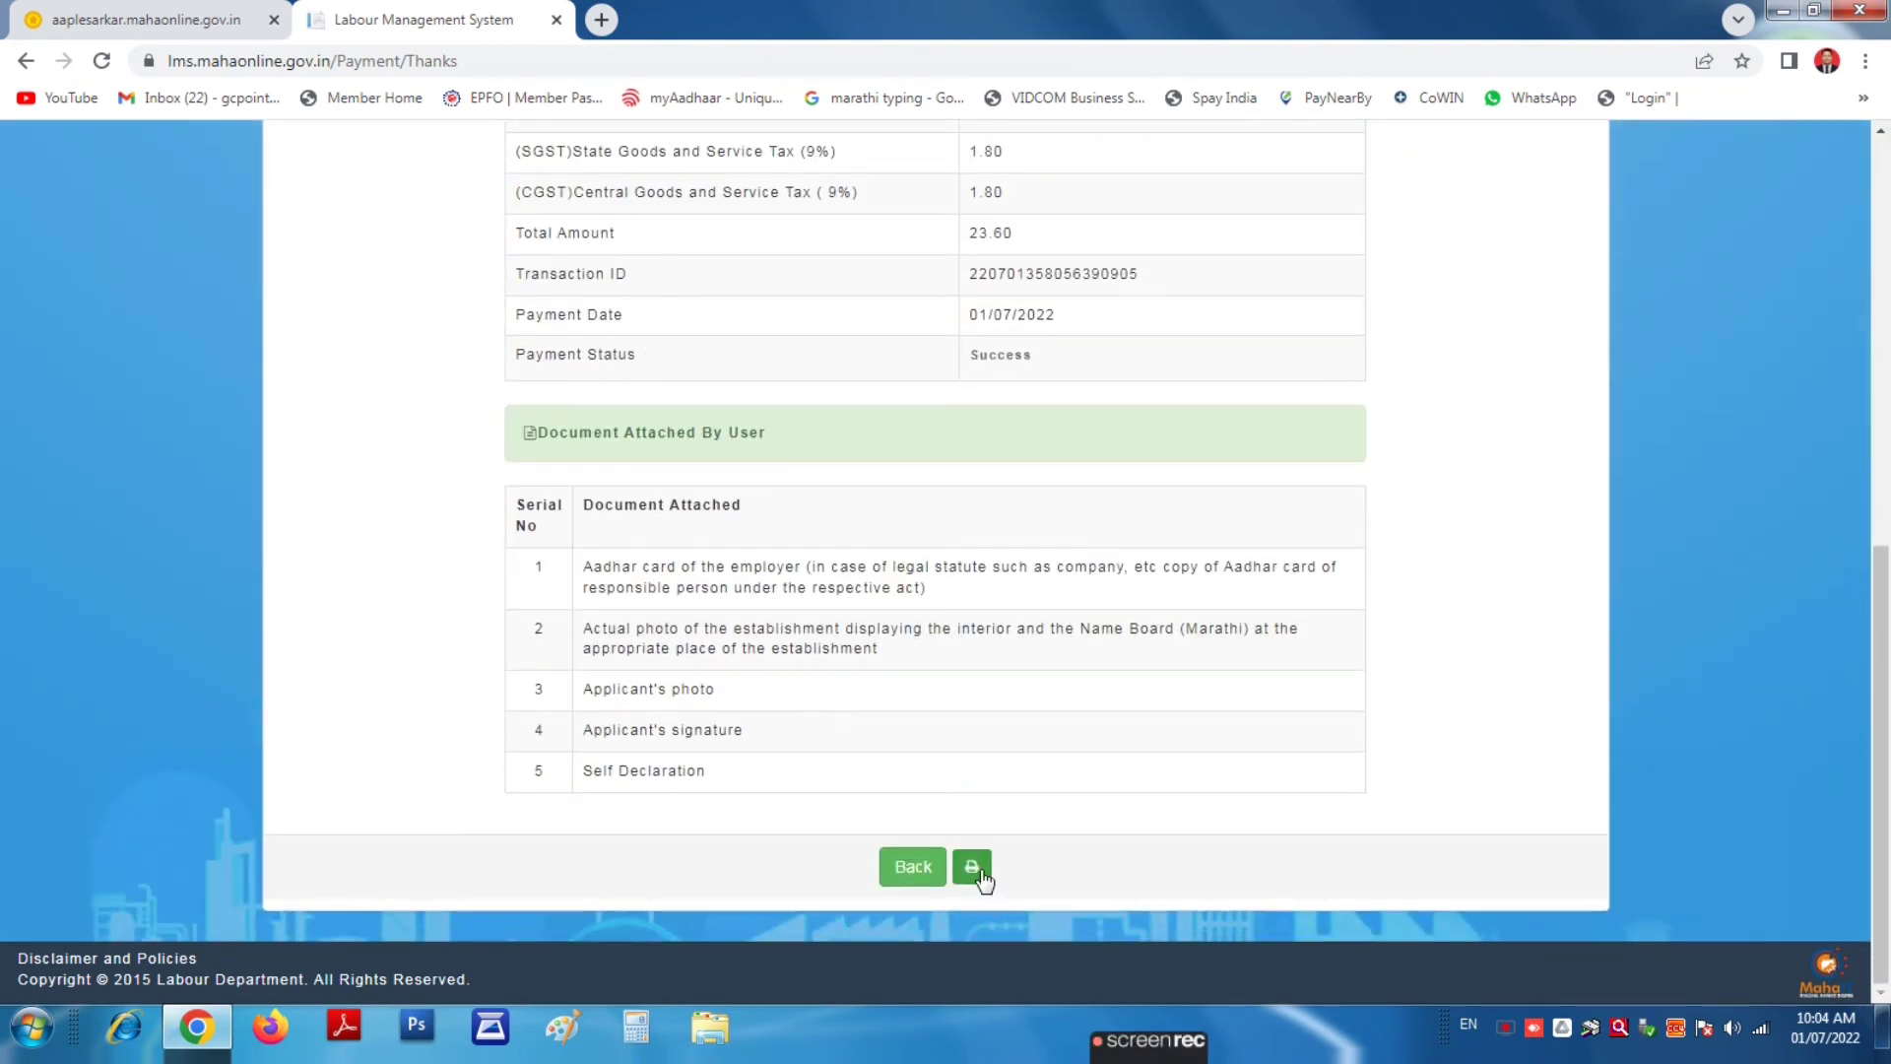
click(914, 868)
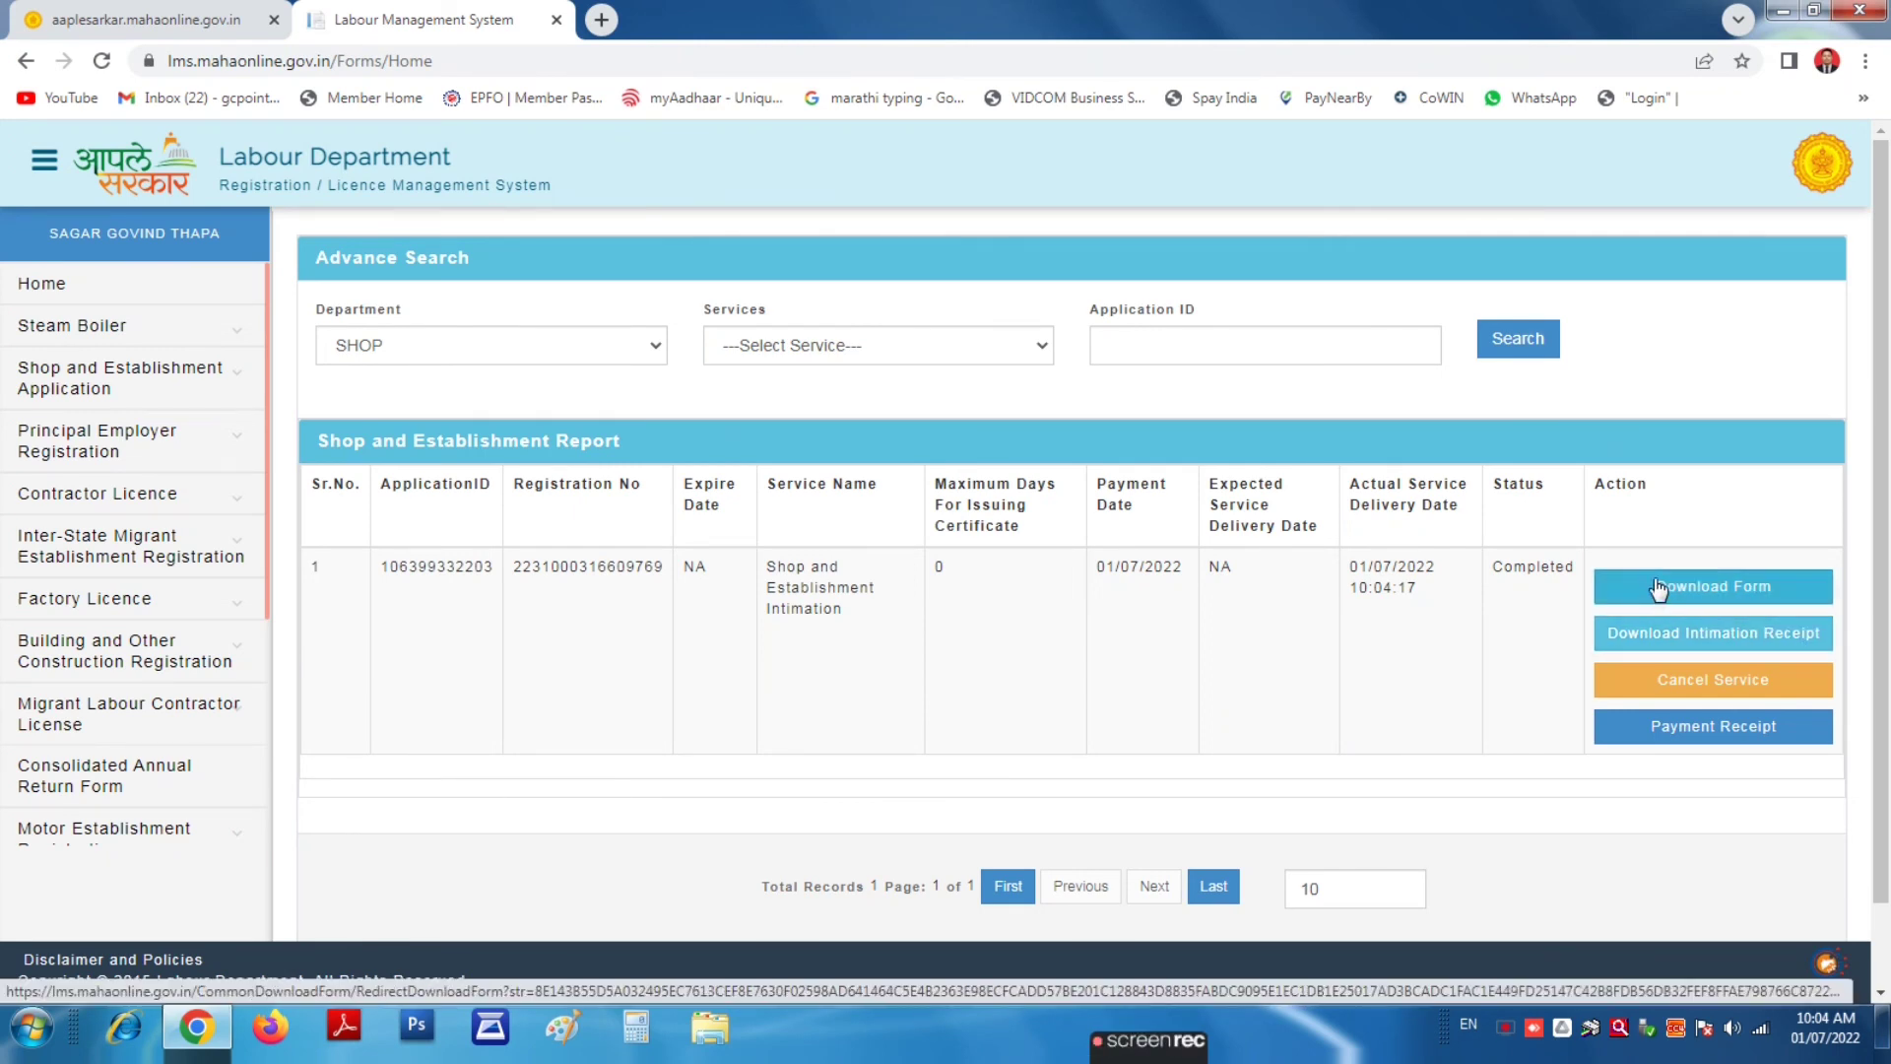
- Download and review the Form F intimation PDF in Adobe Reader, then download the intimation receipt
click(1746, 595)
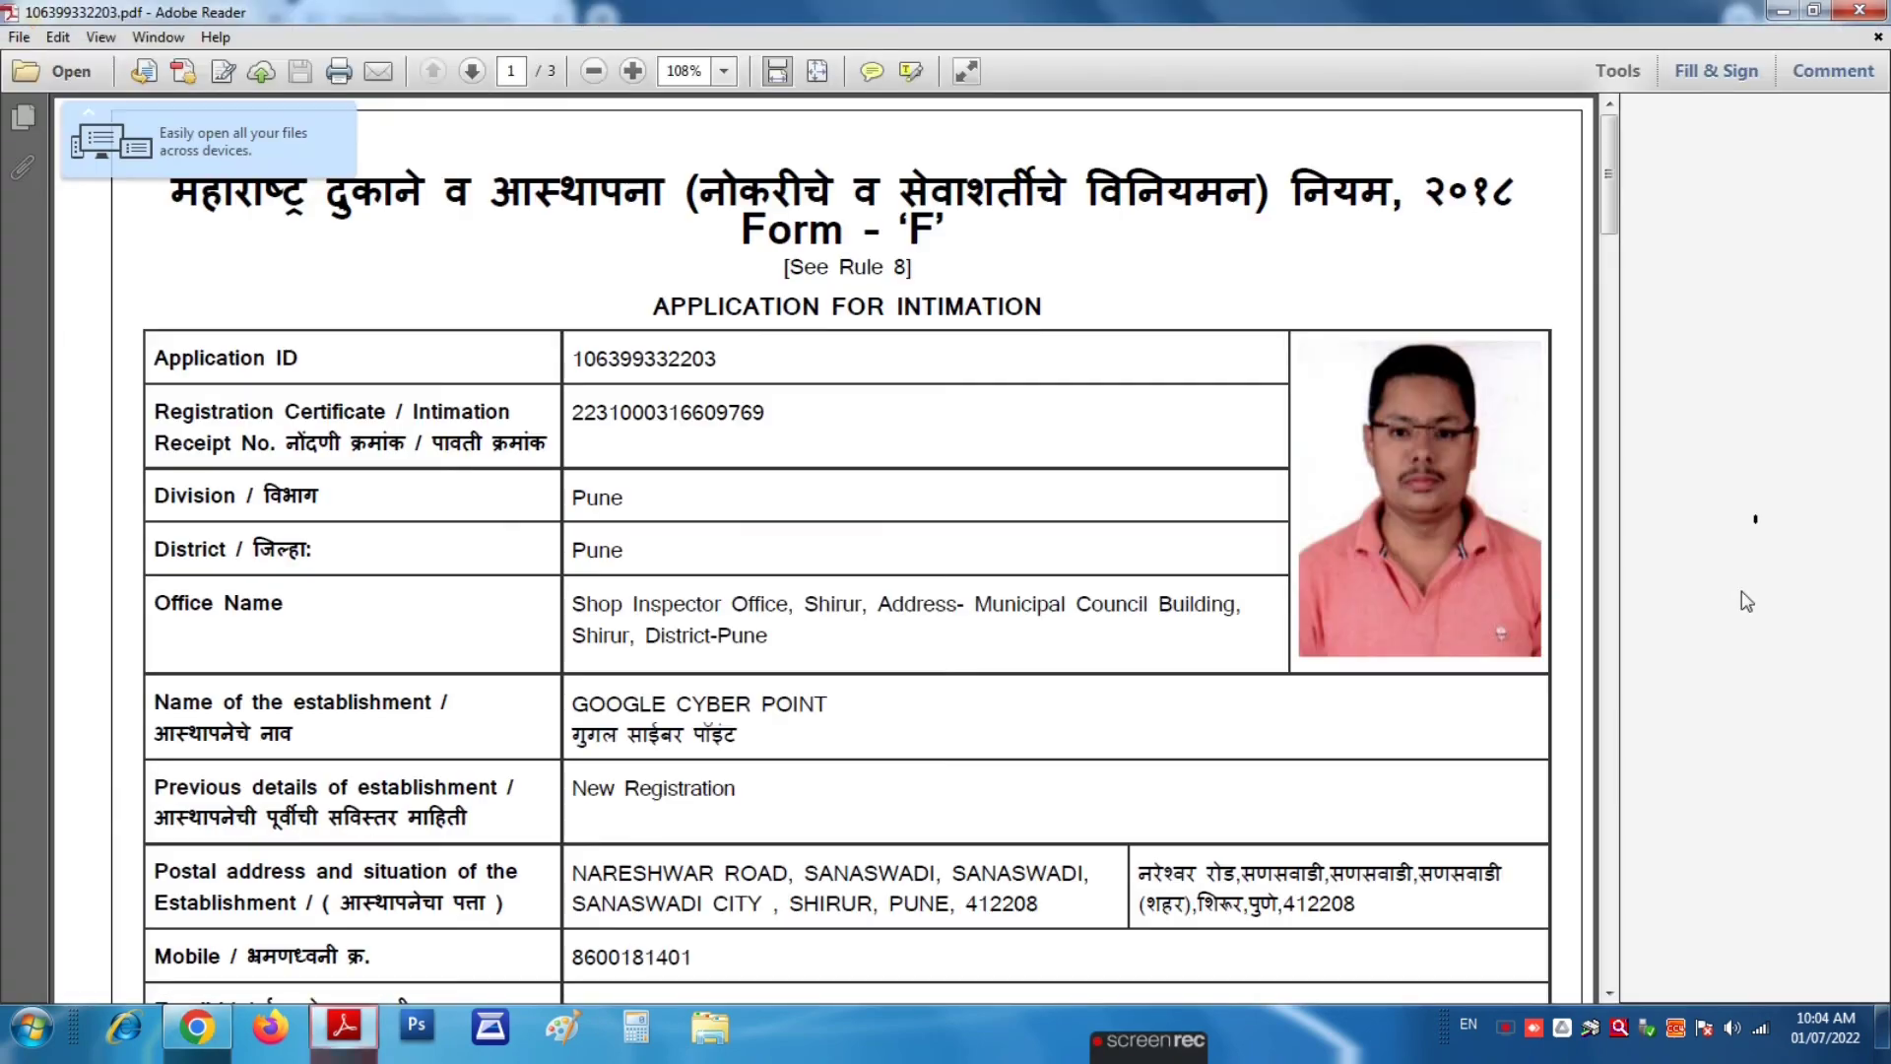
drag(1607, 185, 1612, 905)
click(1877, 10)
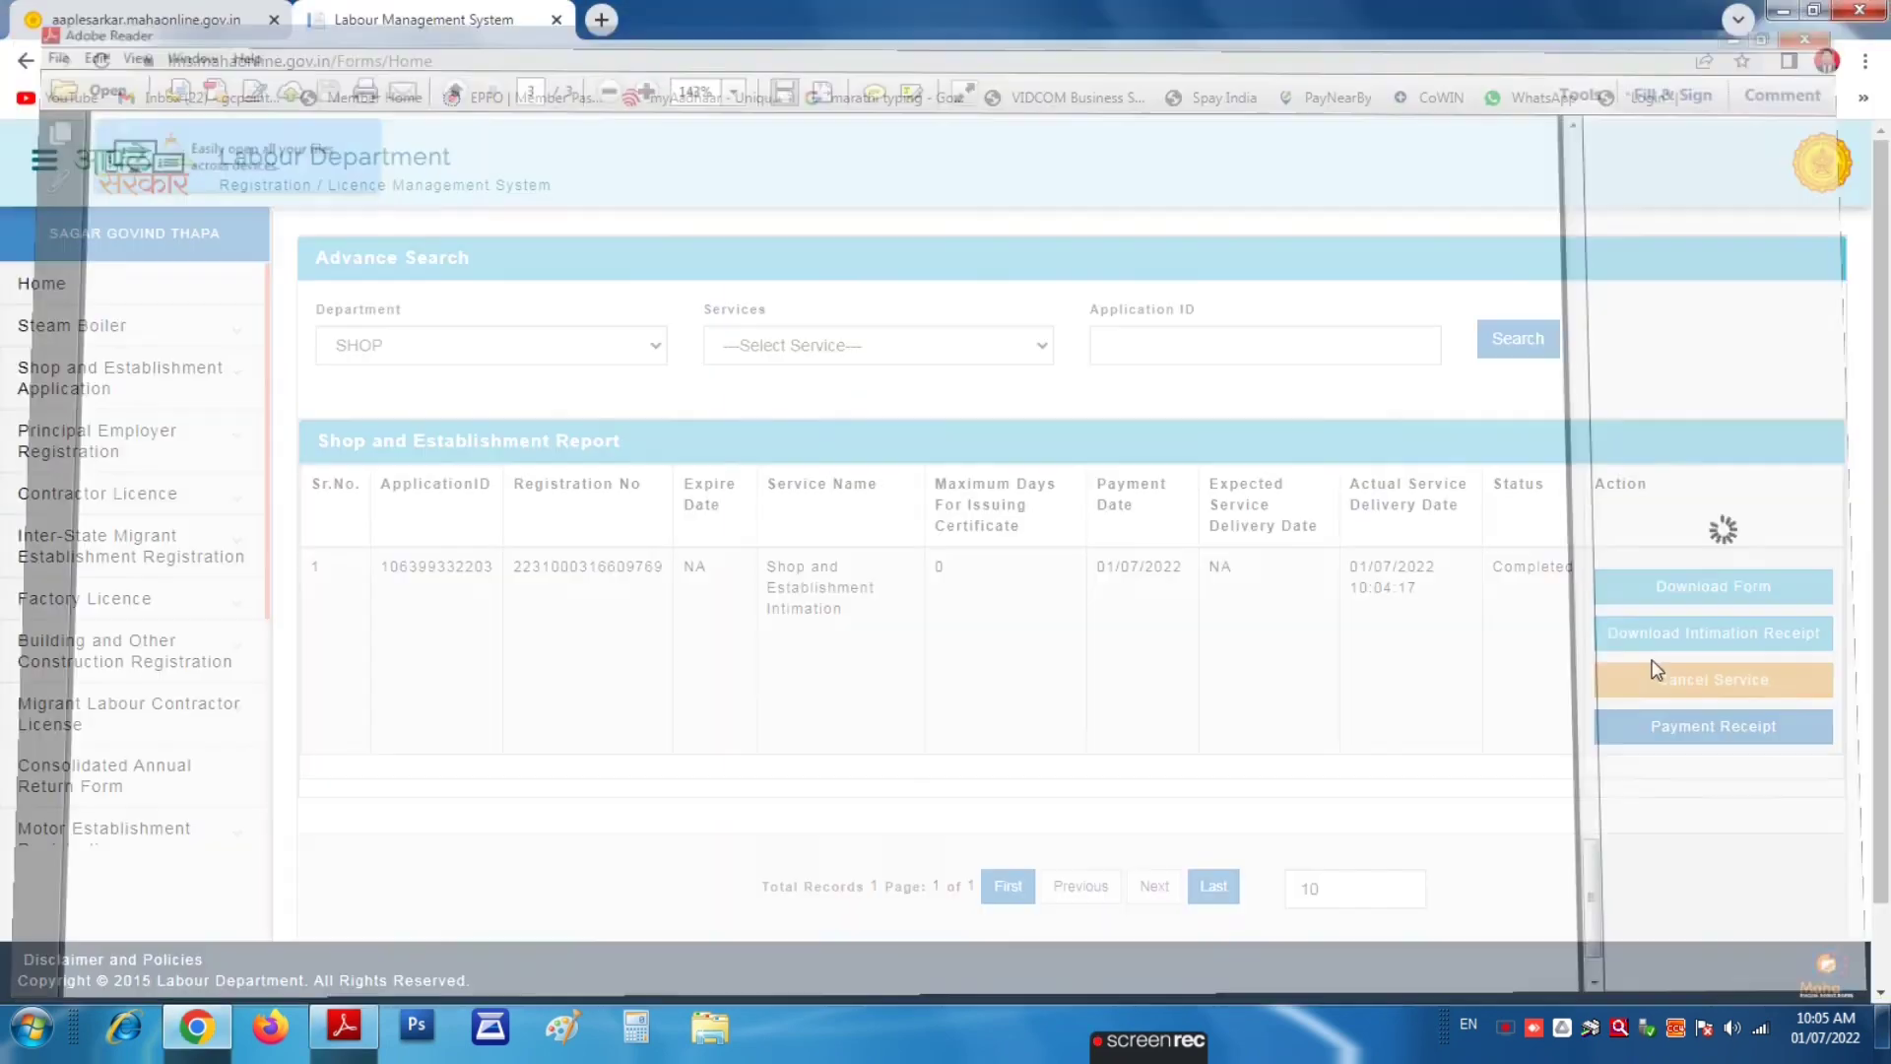
click(1704, 640)
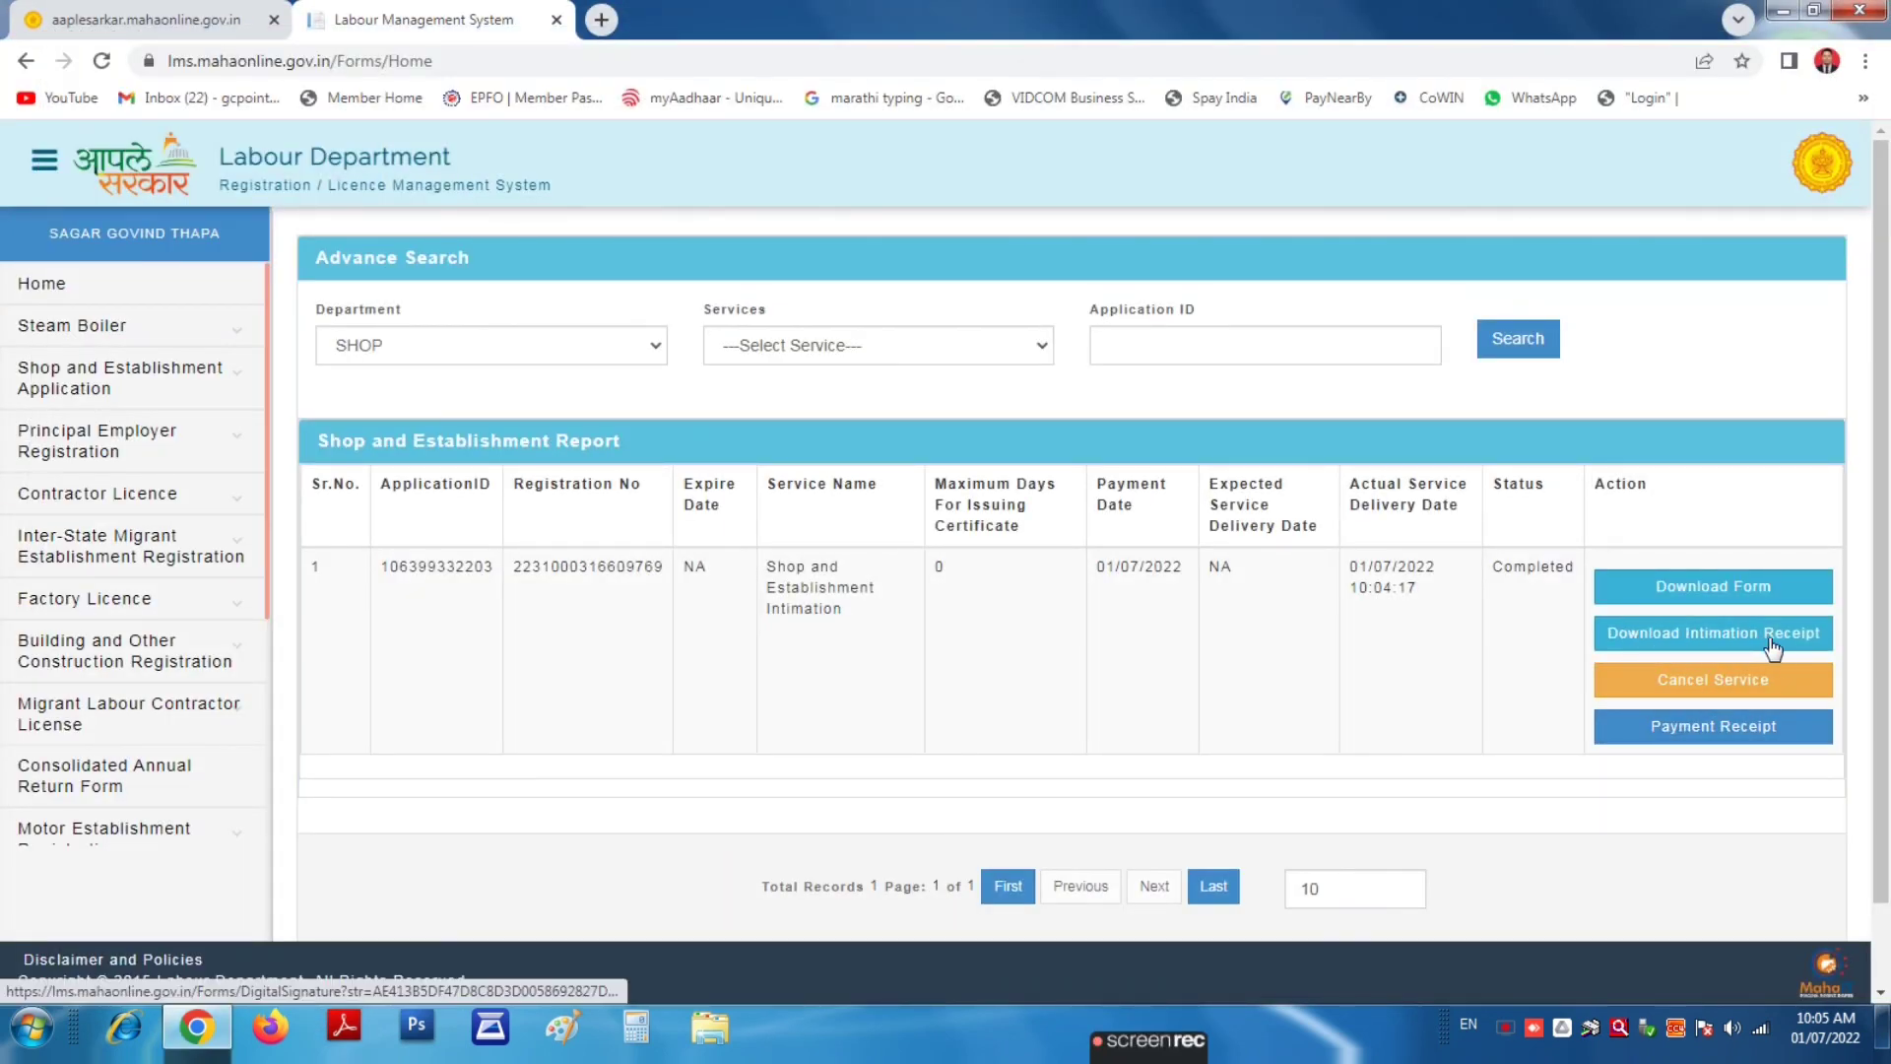